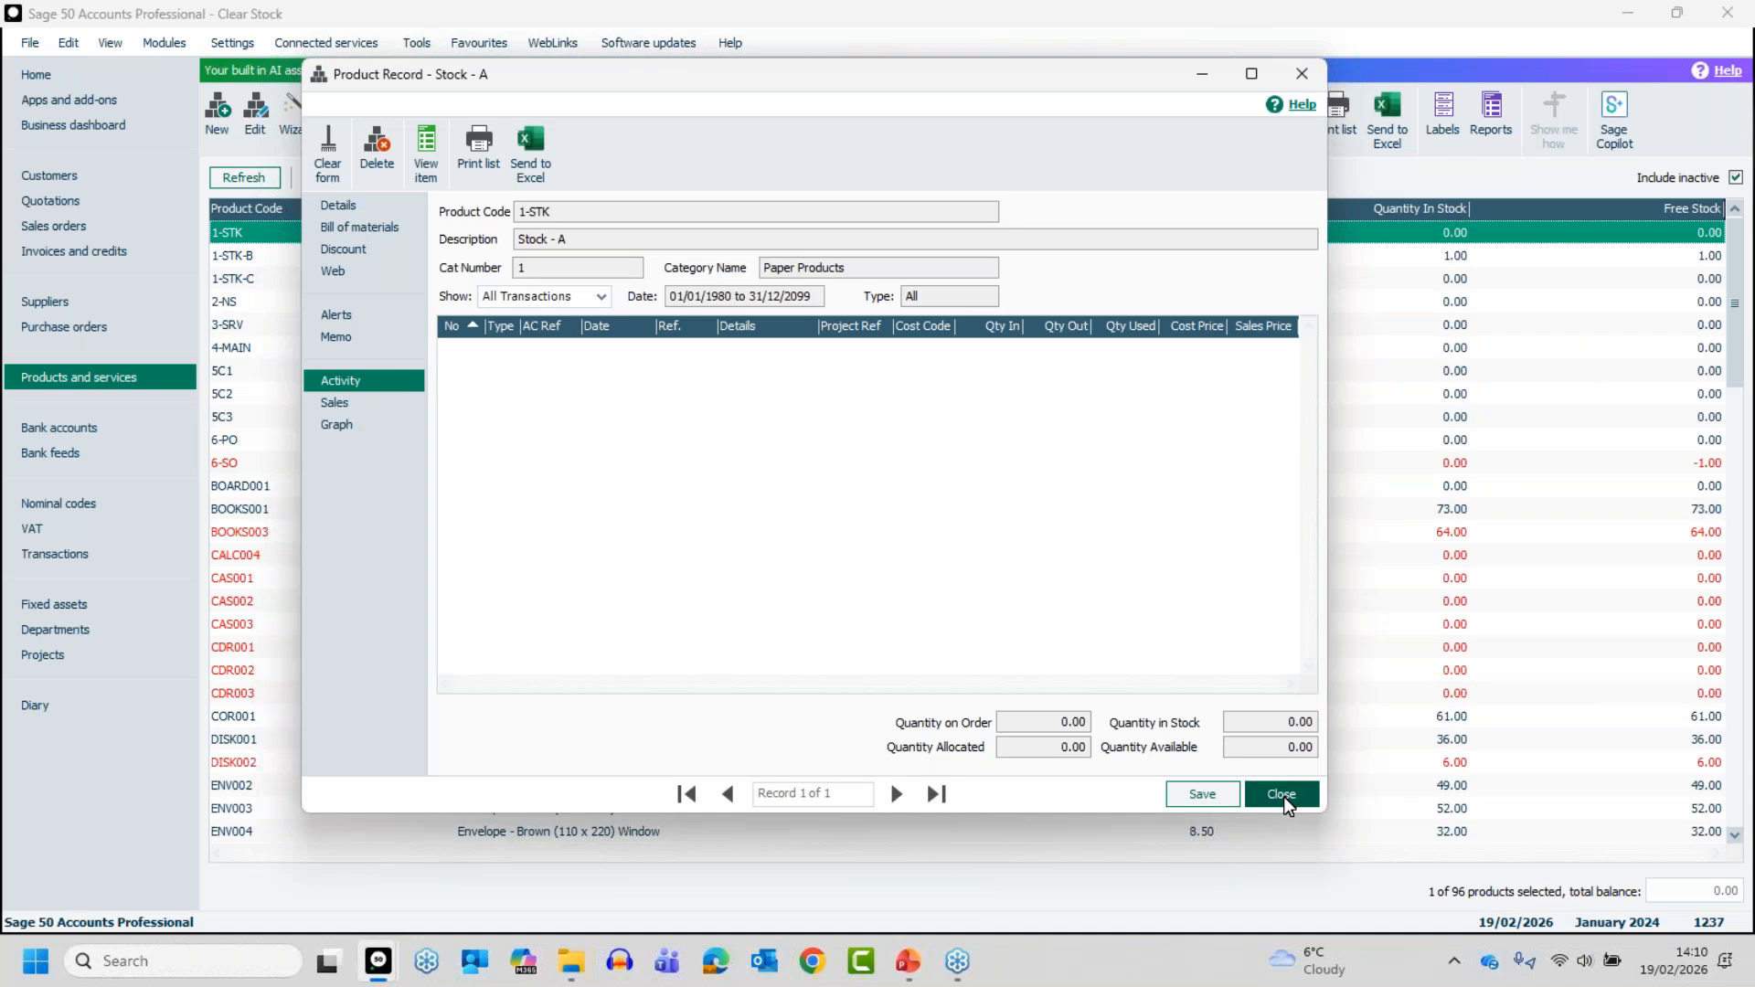
# - Close the Stock - A product record and delete product 1-STK, confirming the deletion
pyautogui.click(1284, 797)
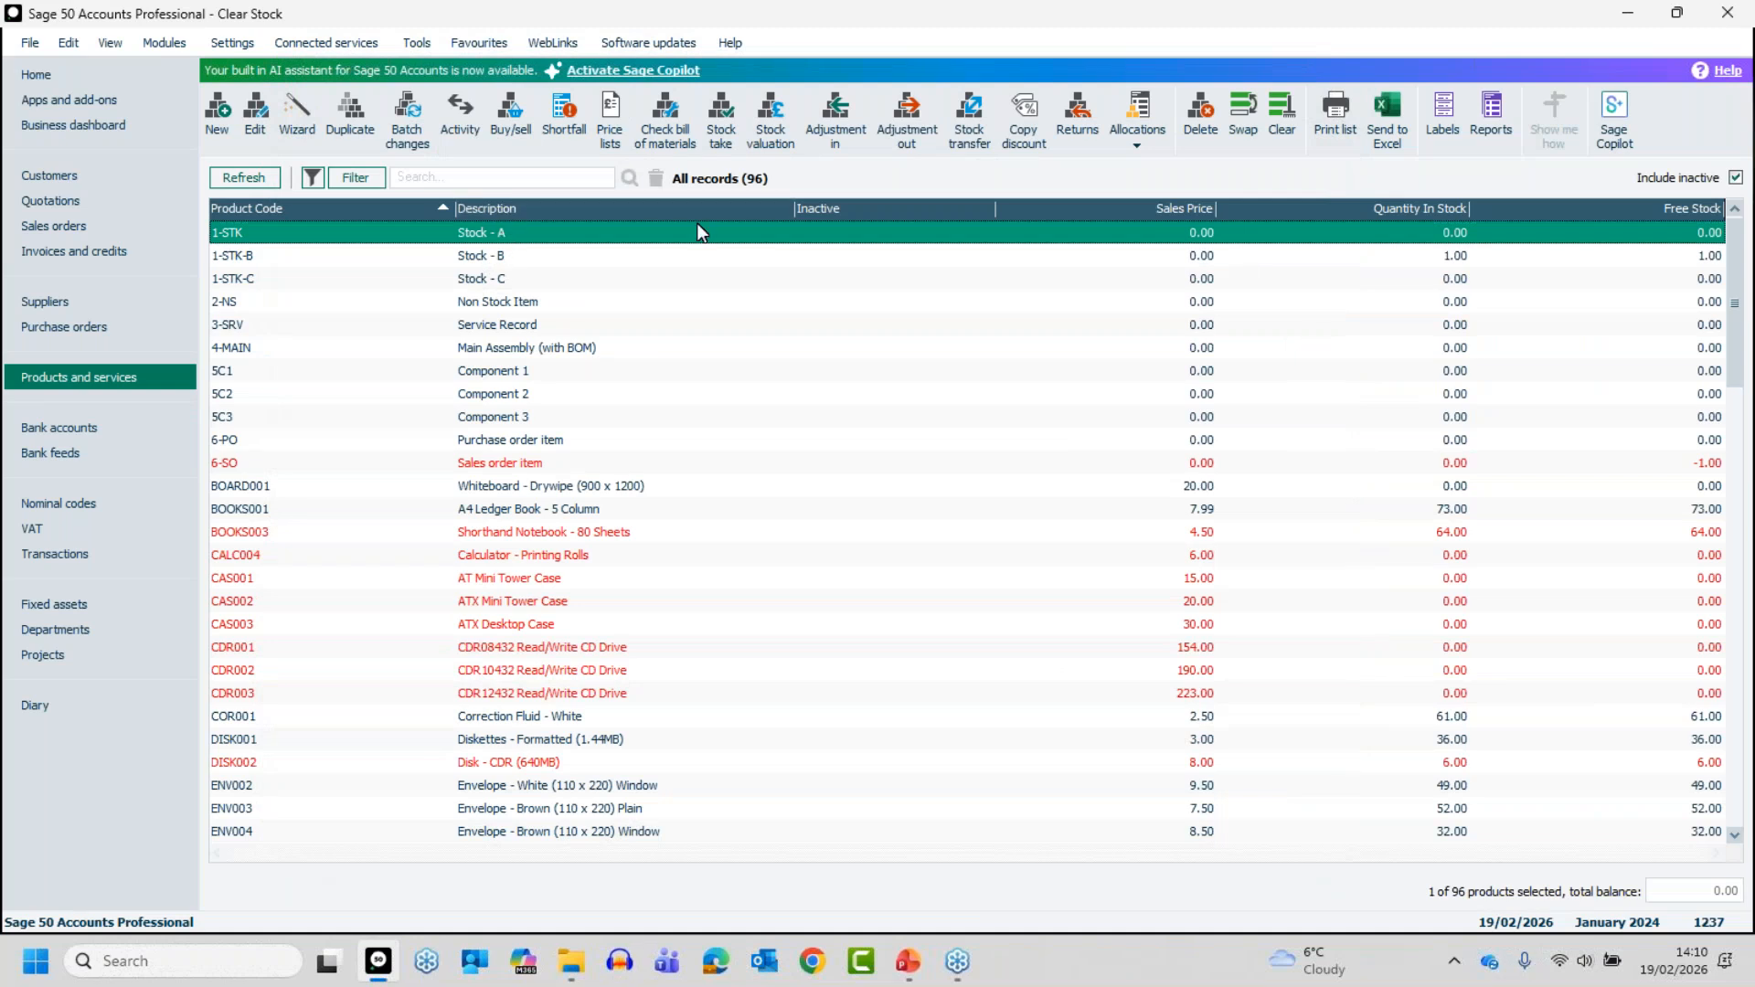
pyautogui.click(1220, 116)
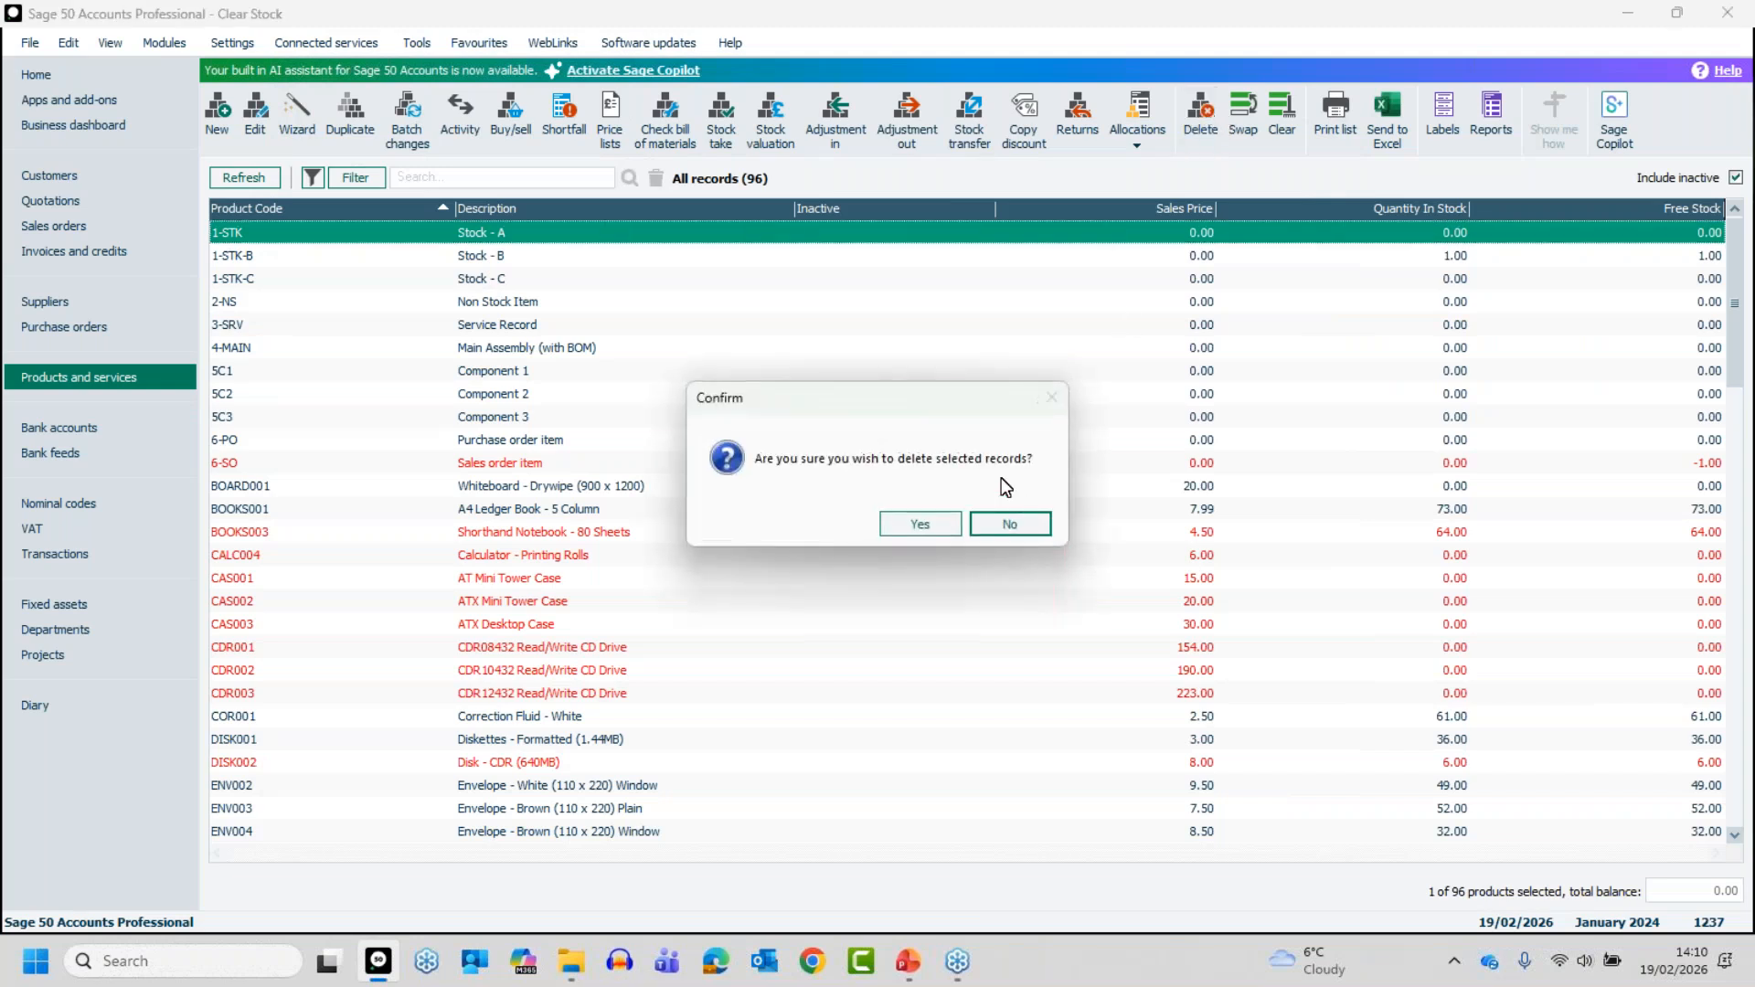
pyautogui.click(931, 525)
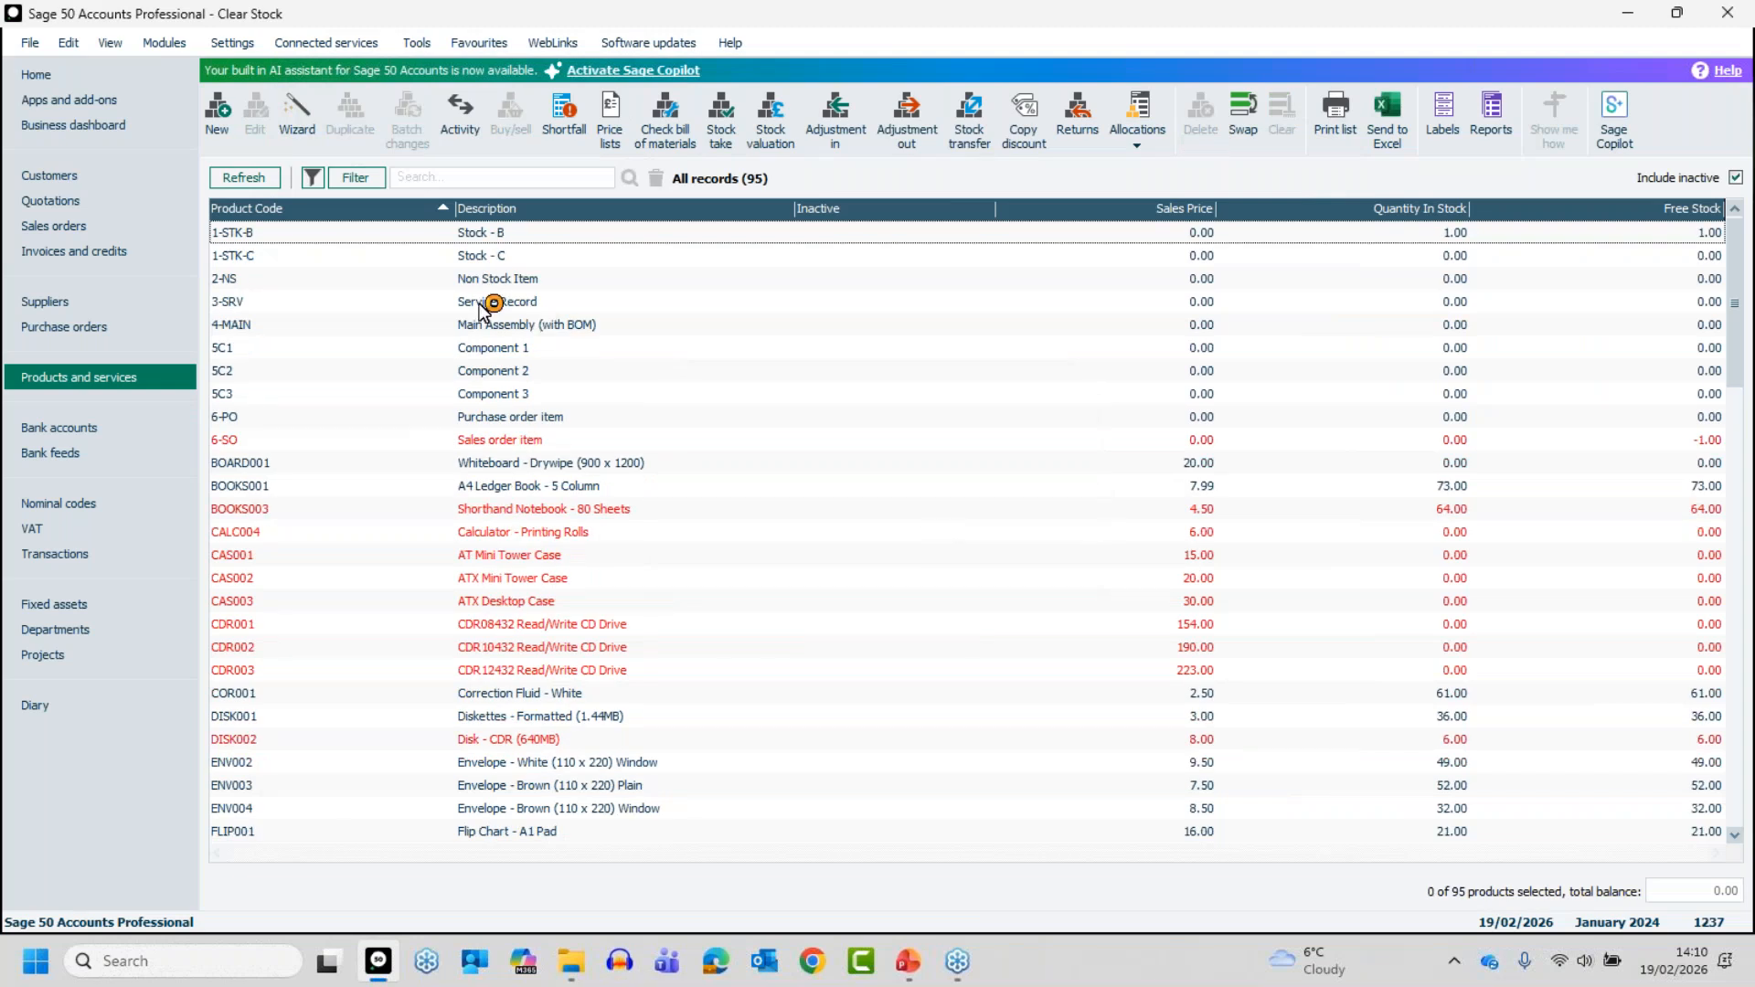
# - Check the details and activity of product 1-STK-B, and try to delete its record
pyautogui.click(473, 235)
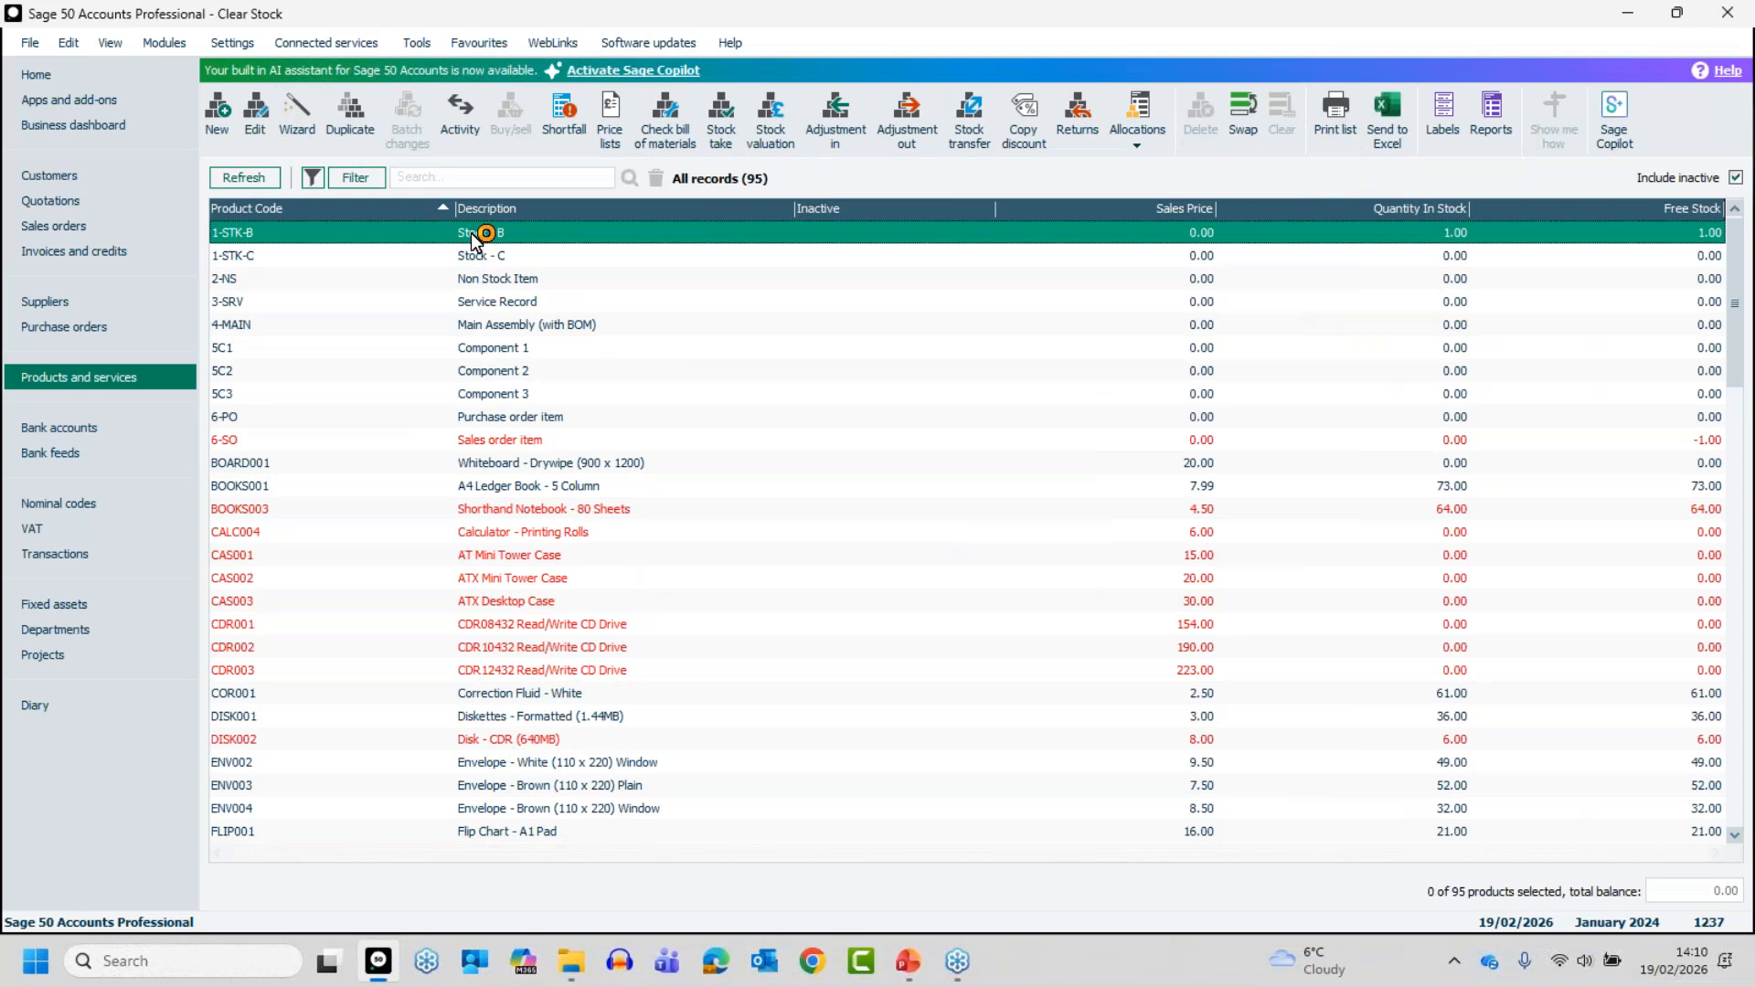
pyautogui.click(471, 231)
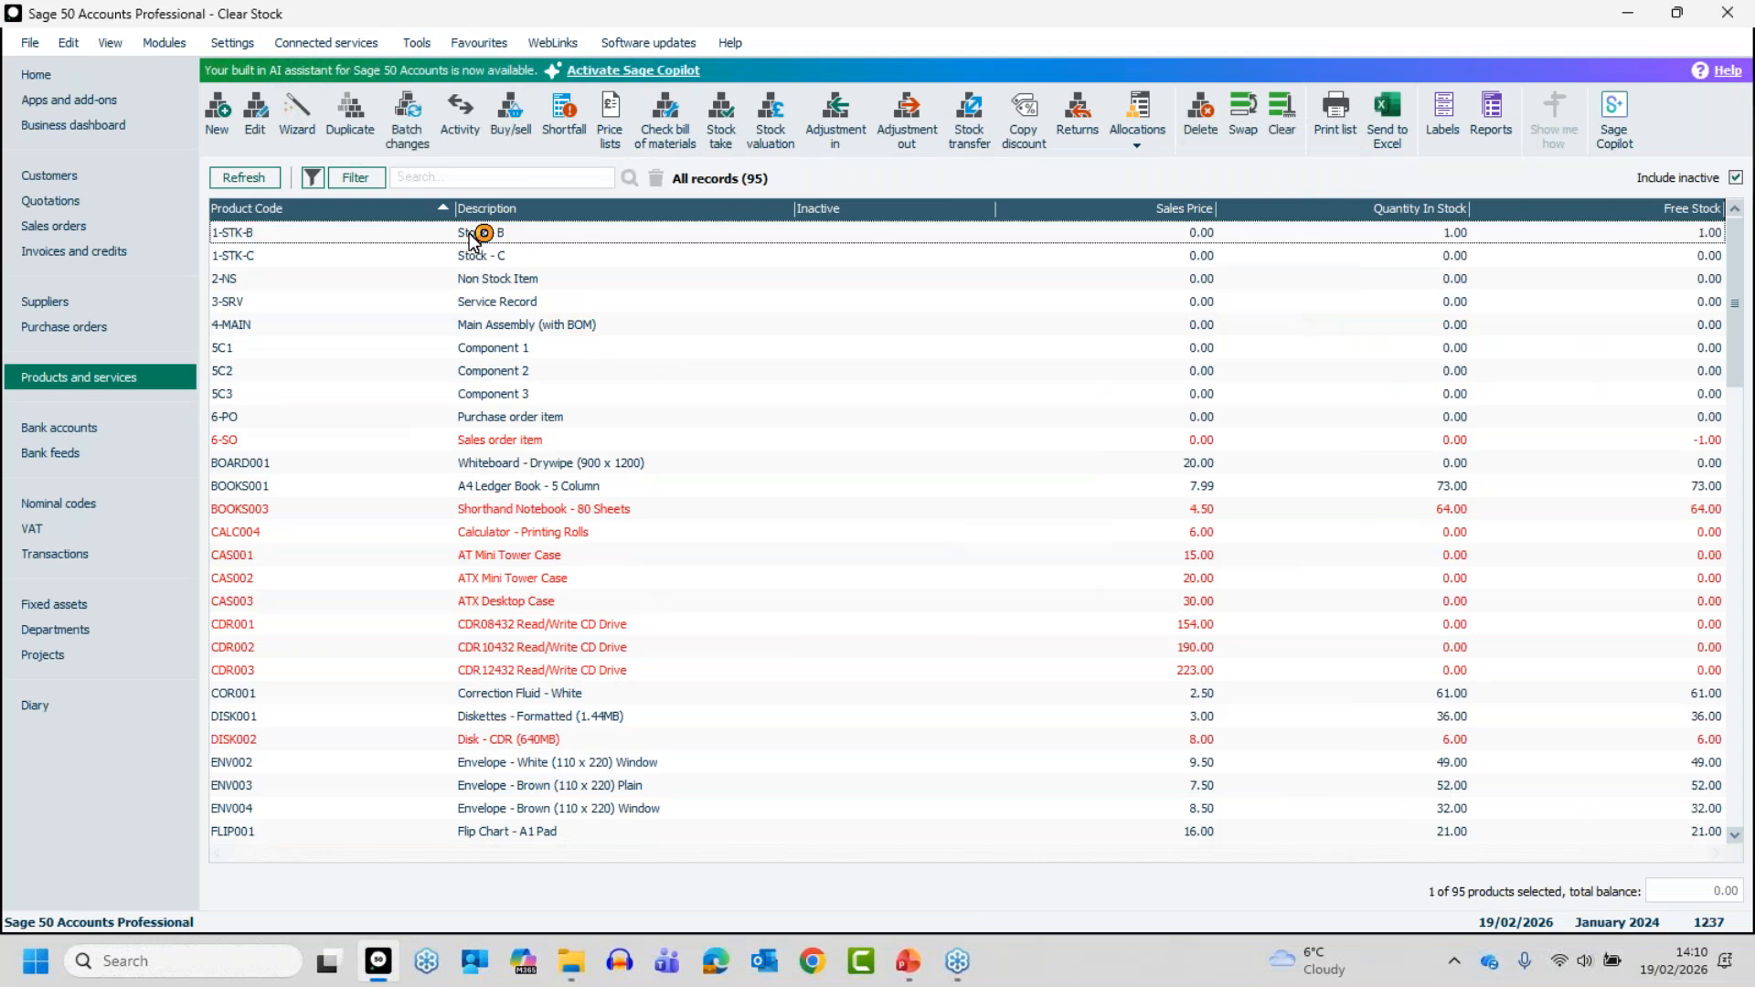
pyautogui.doubleClick(471, 232)
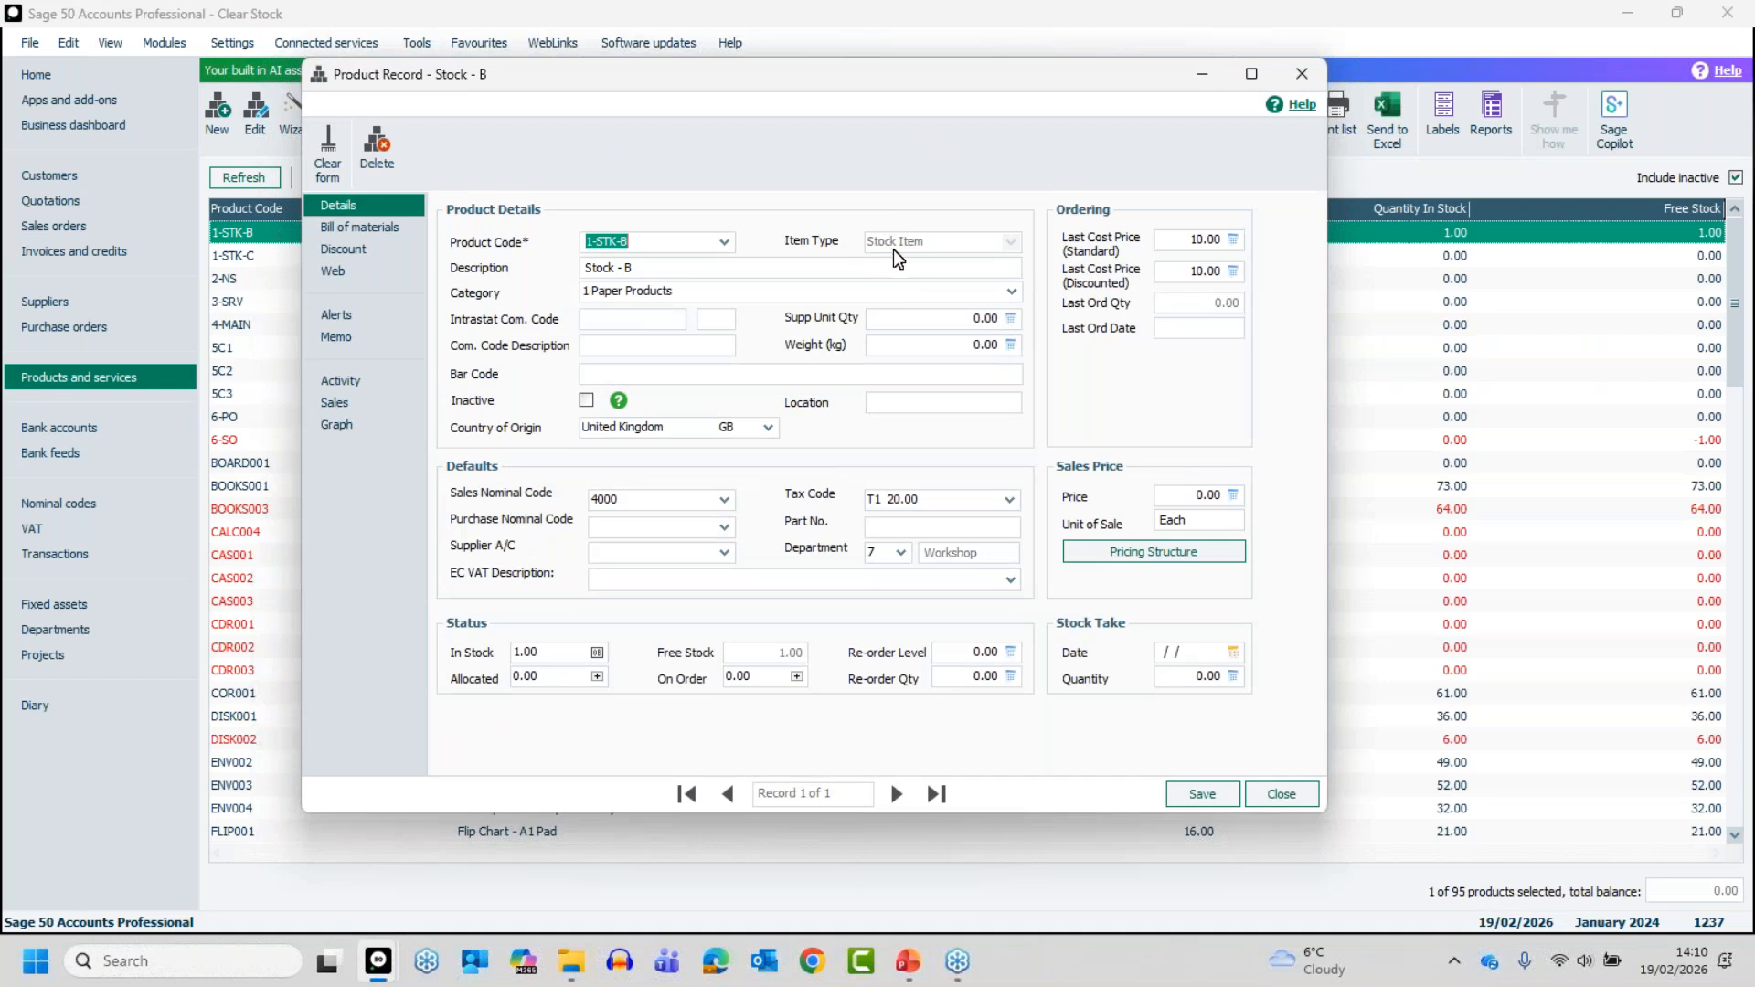
pyautogui.click(371, 379)
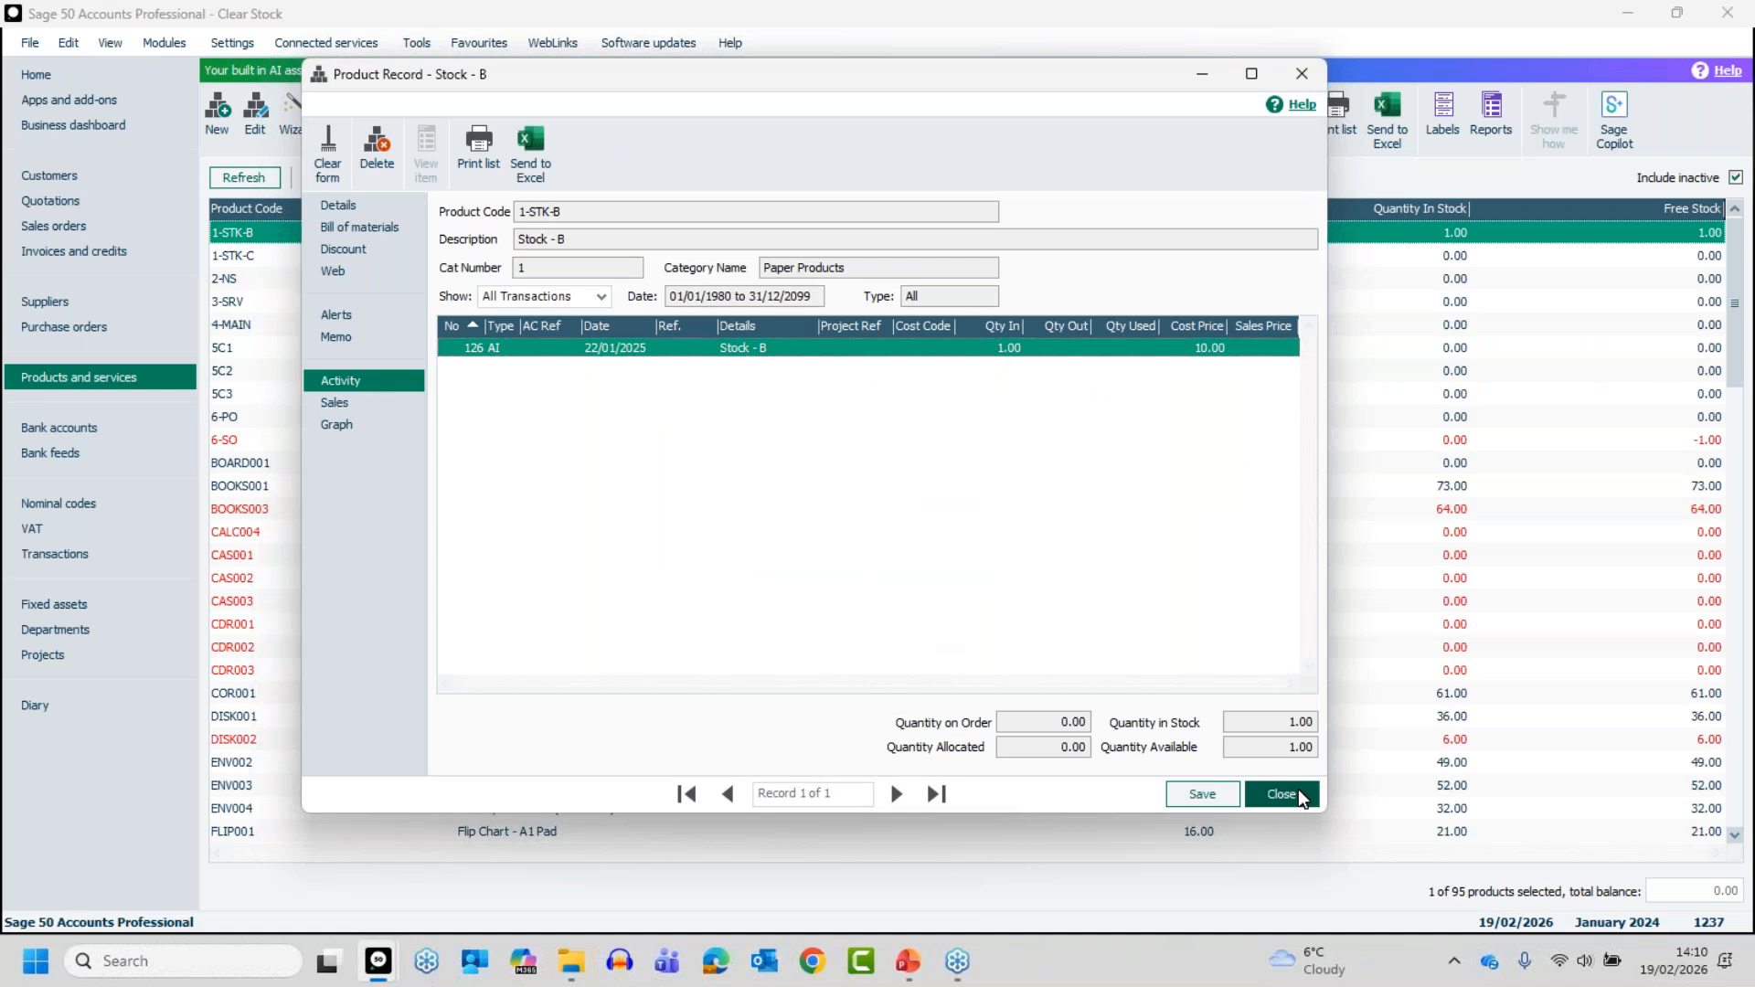
pyautogui.click(351, 203)
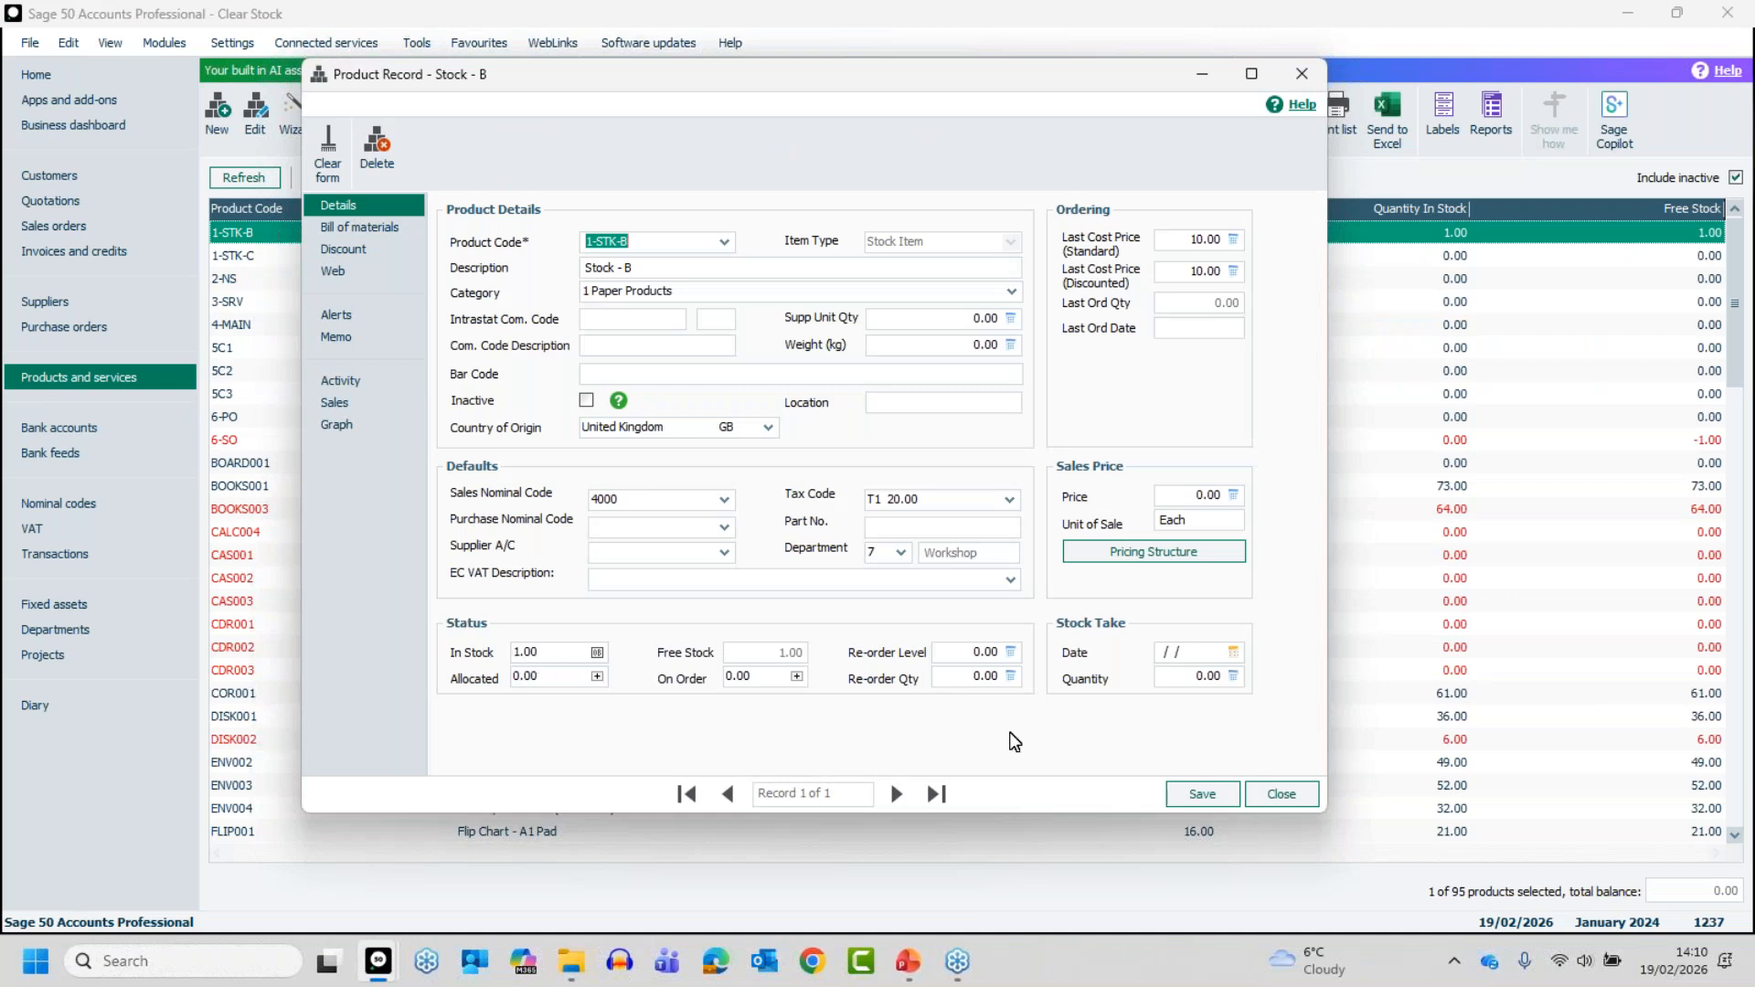
pyautogui.click(1275, 795)
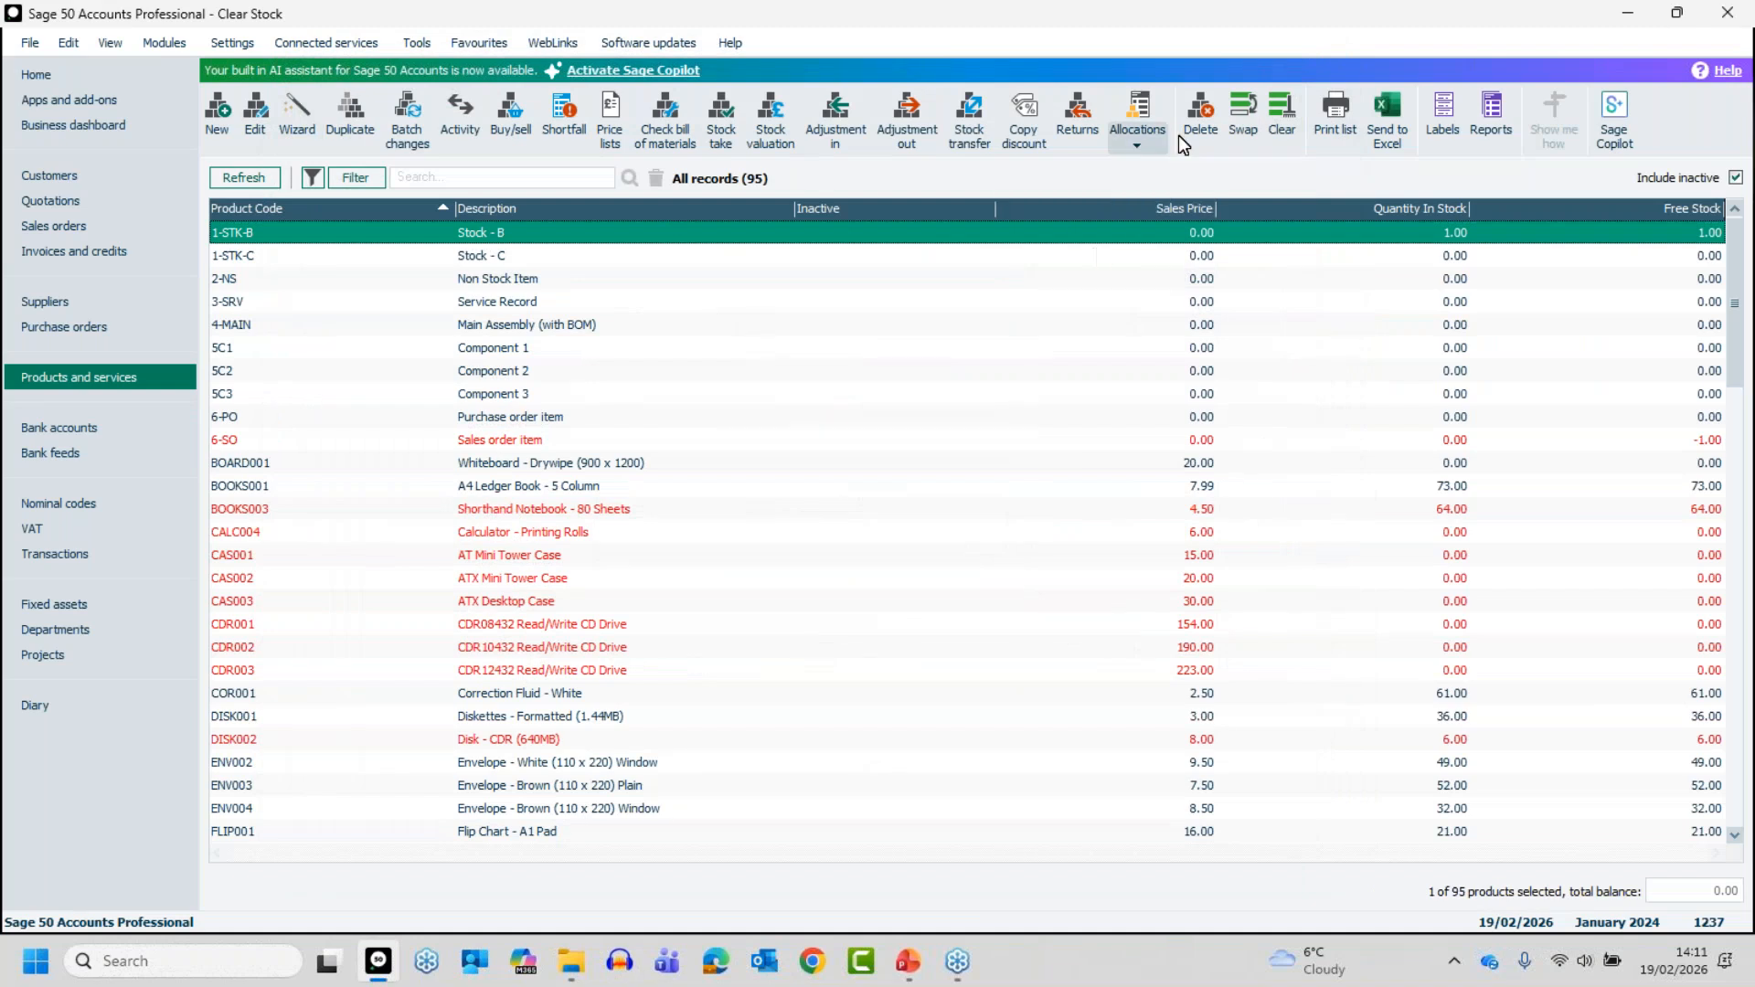
pyautogui.click(1200, 114)
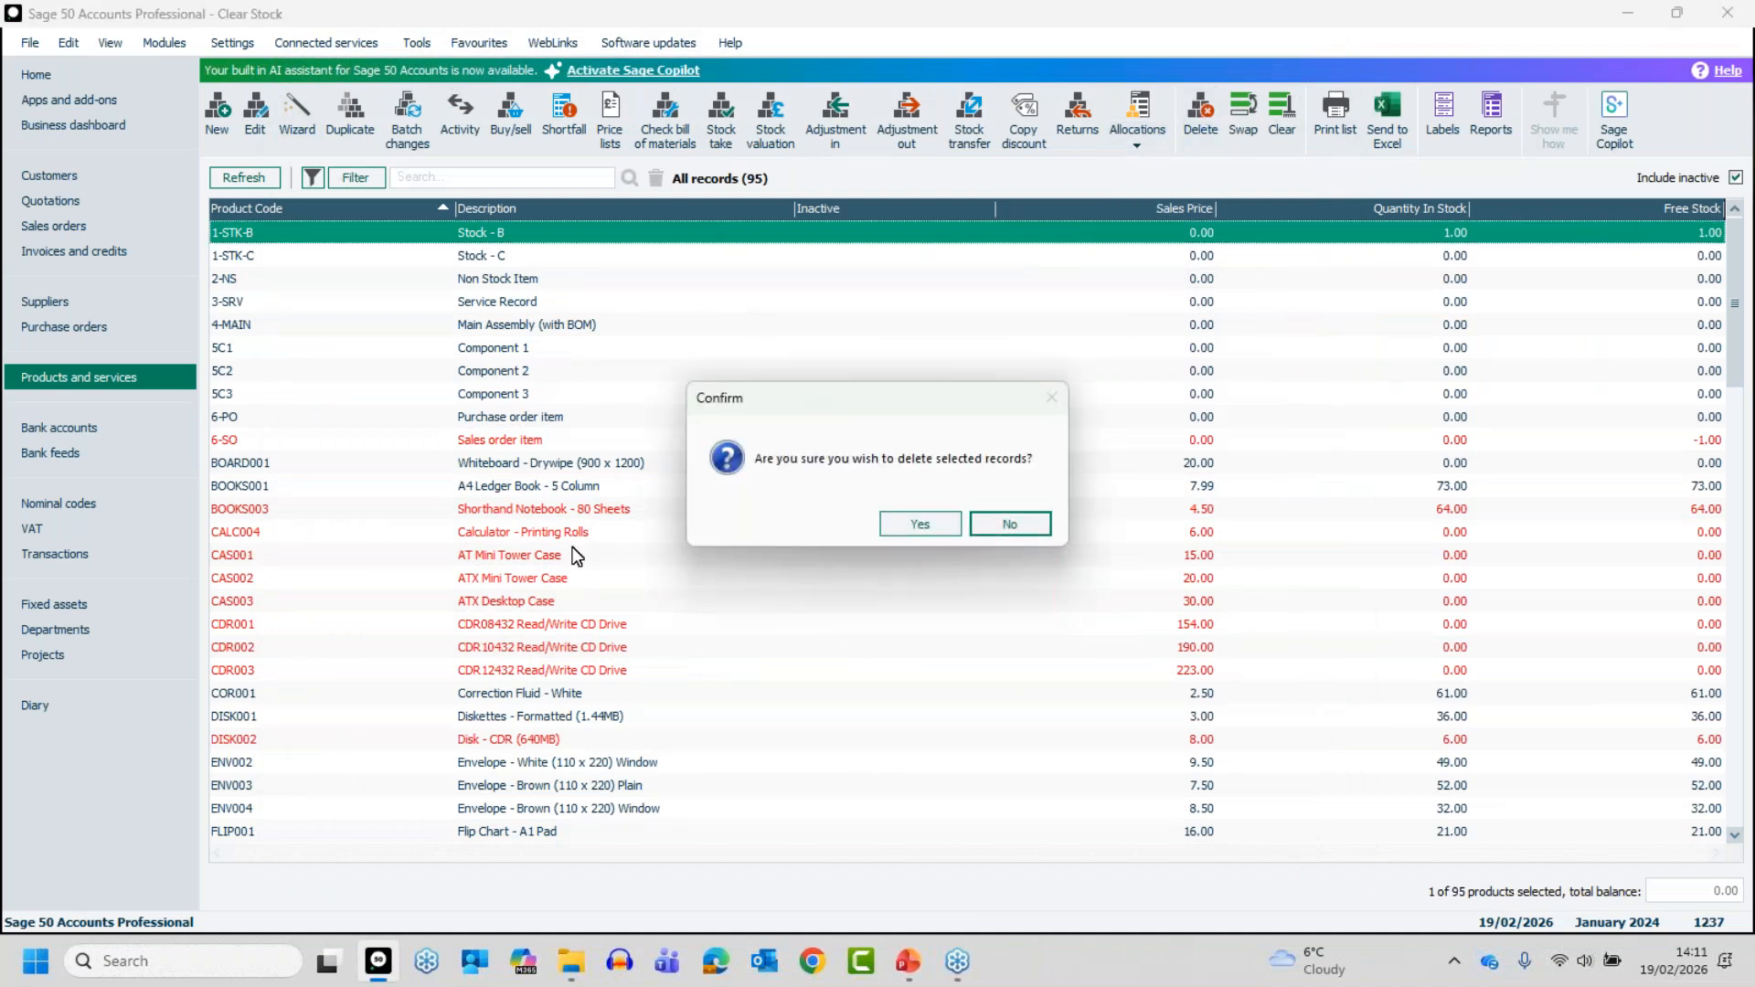
pyautogui.click(920, 523)
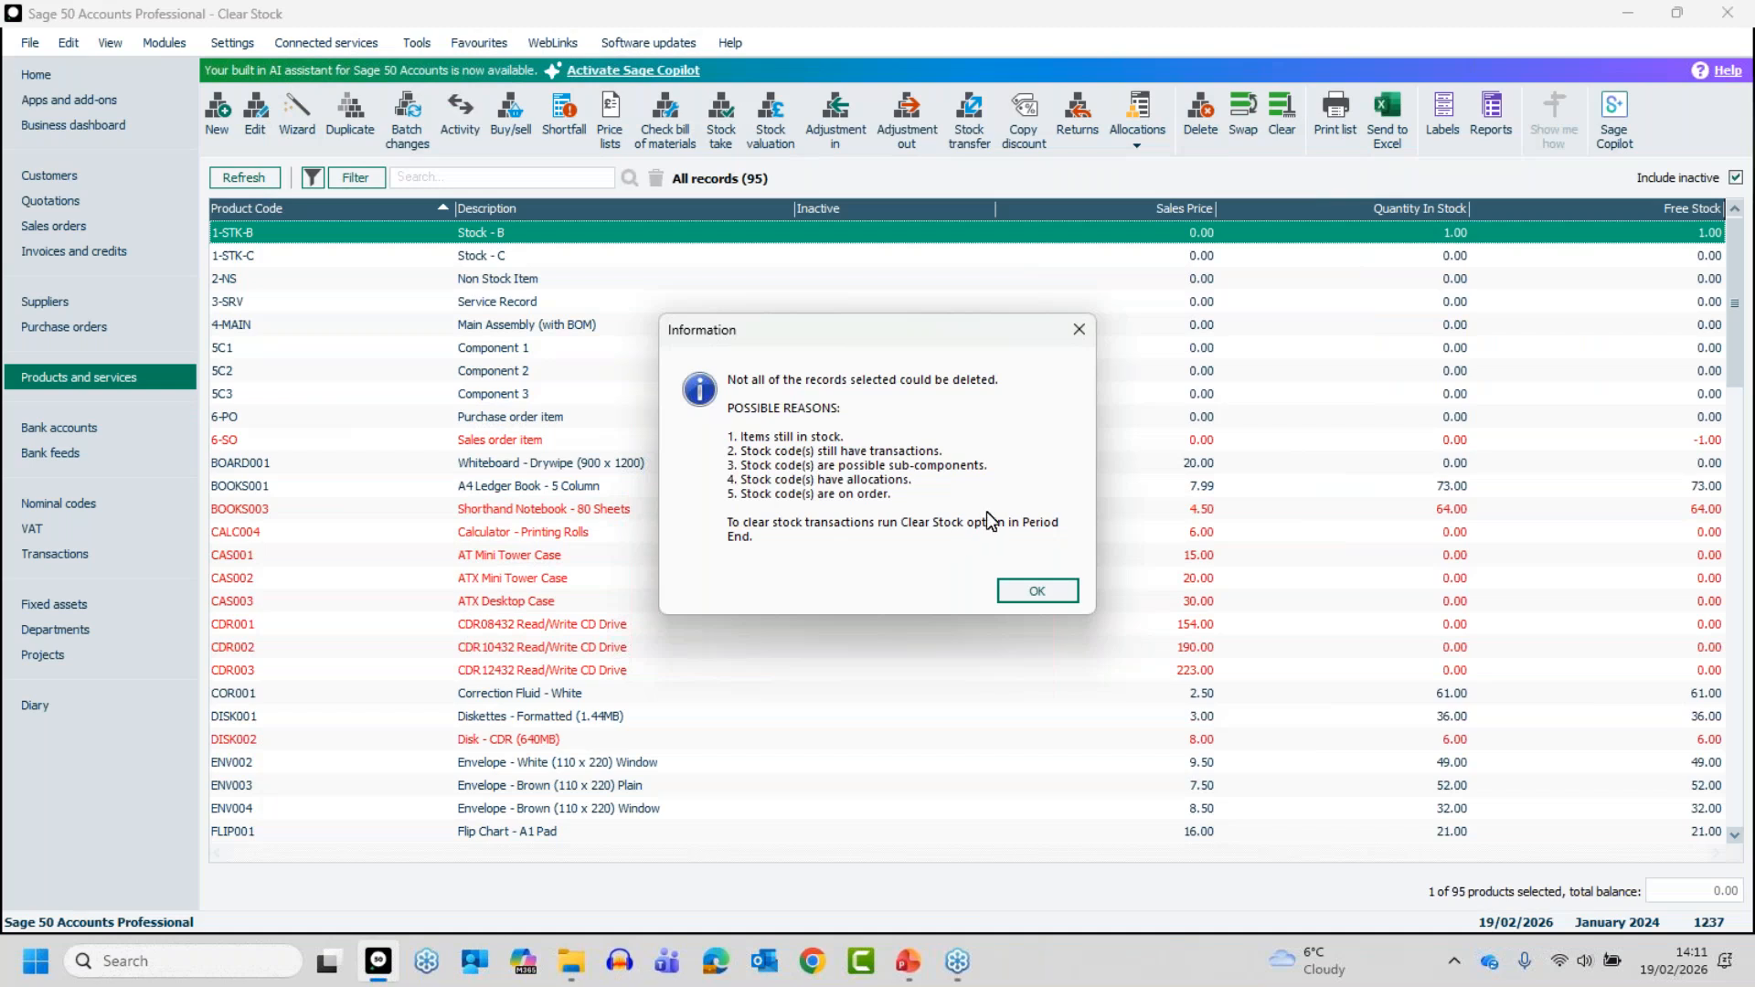
pyautogui.click(1039, 591)
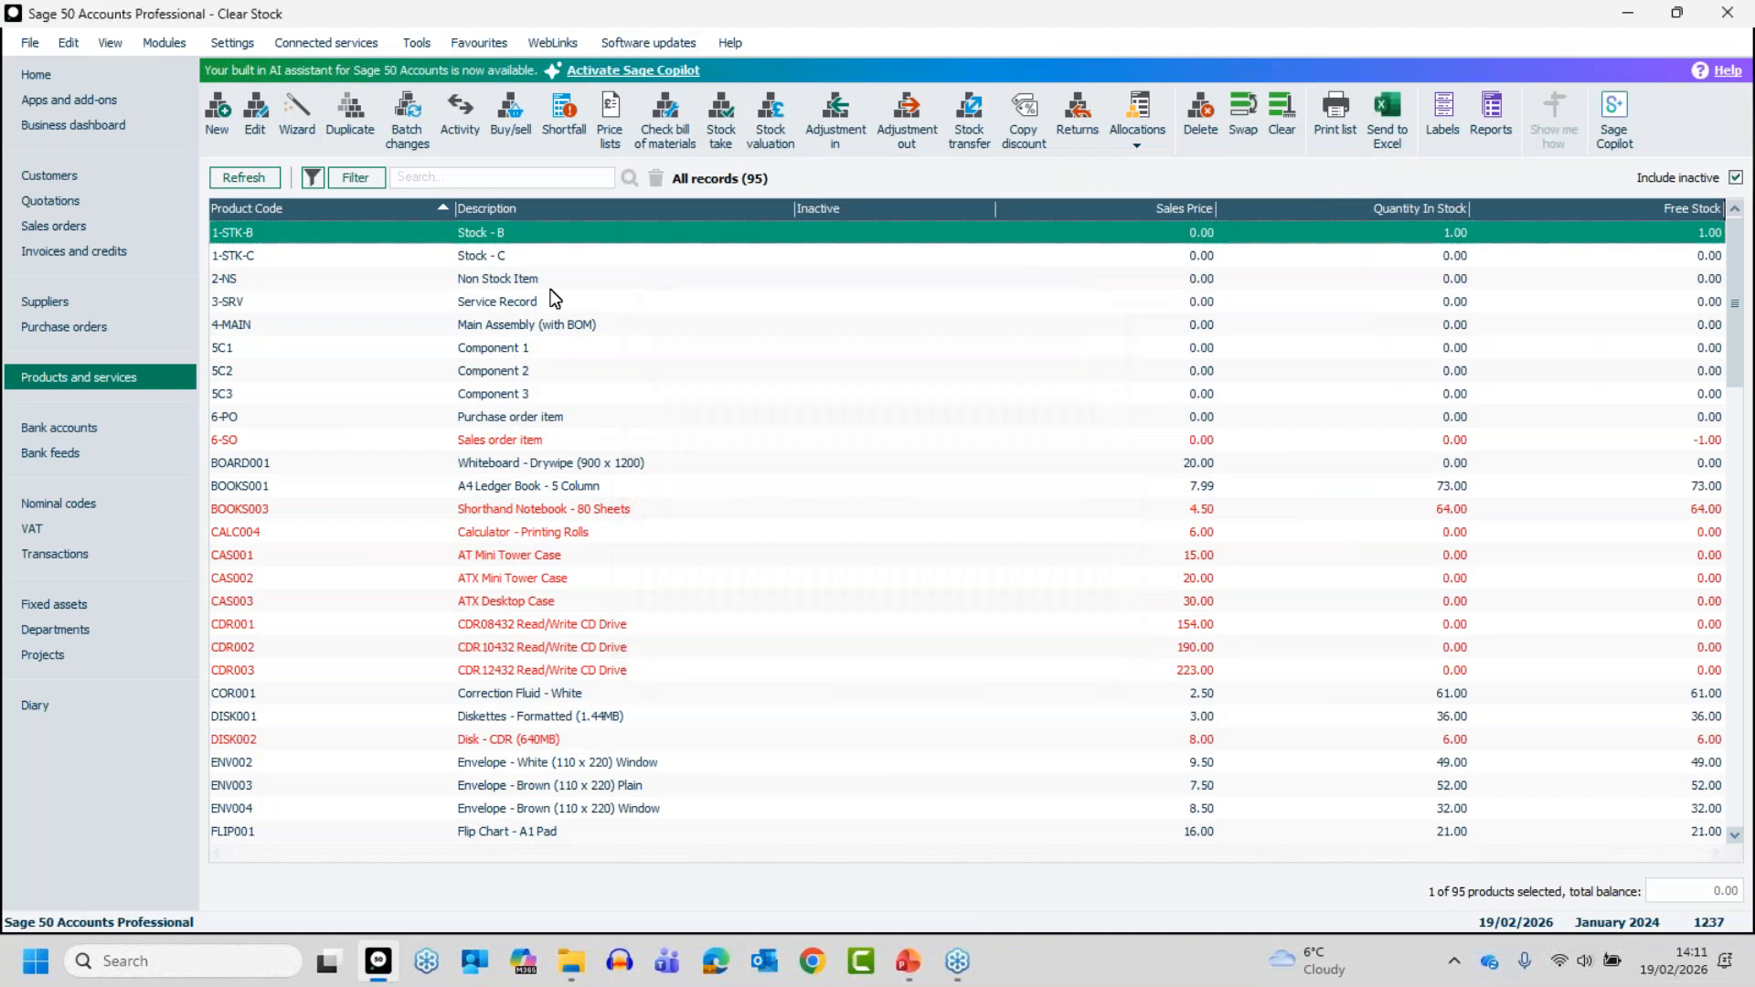
pyautogui.click(546, 230)
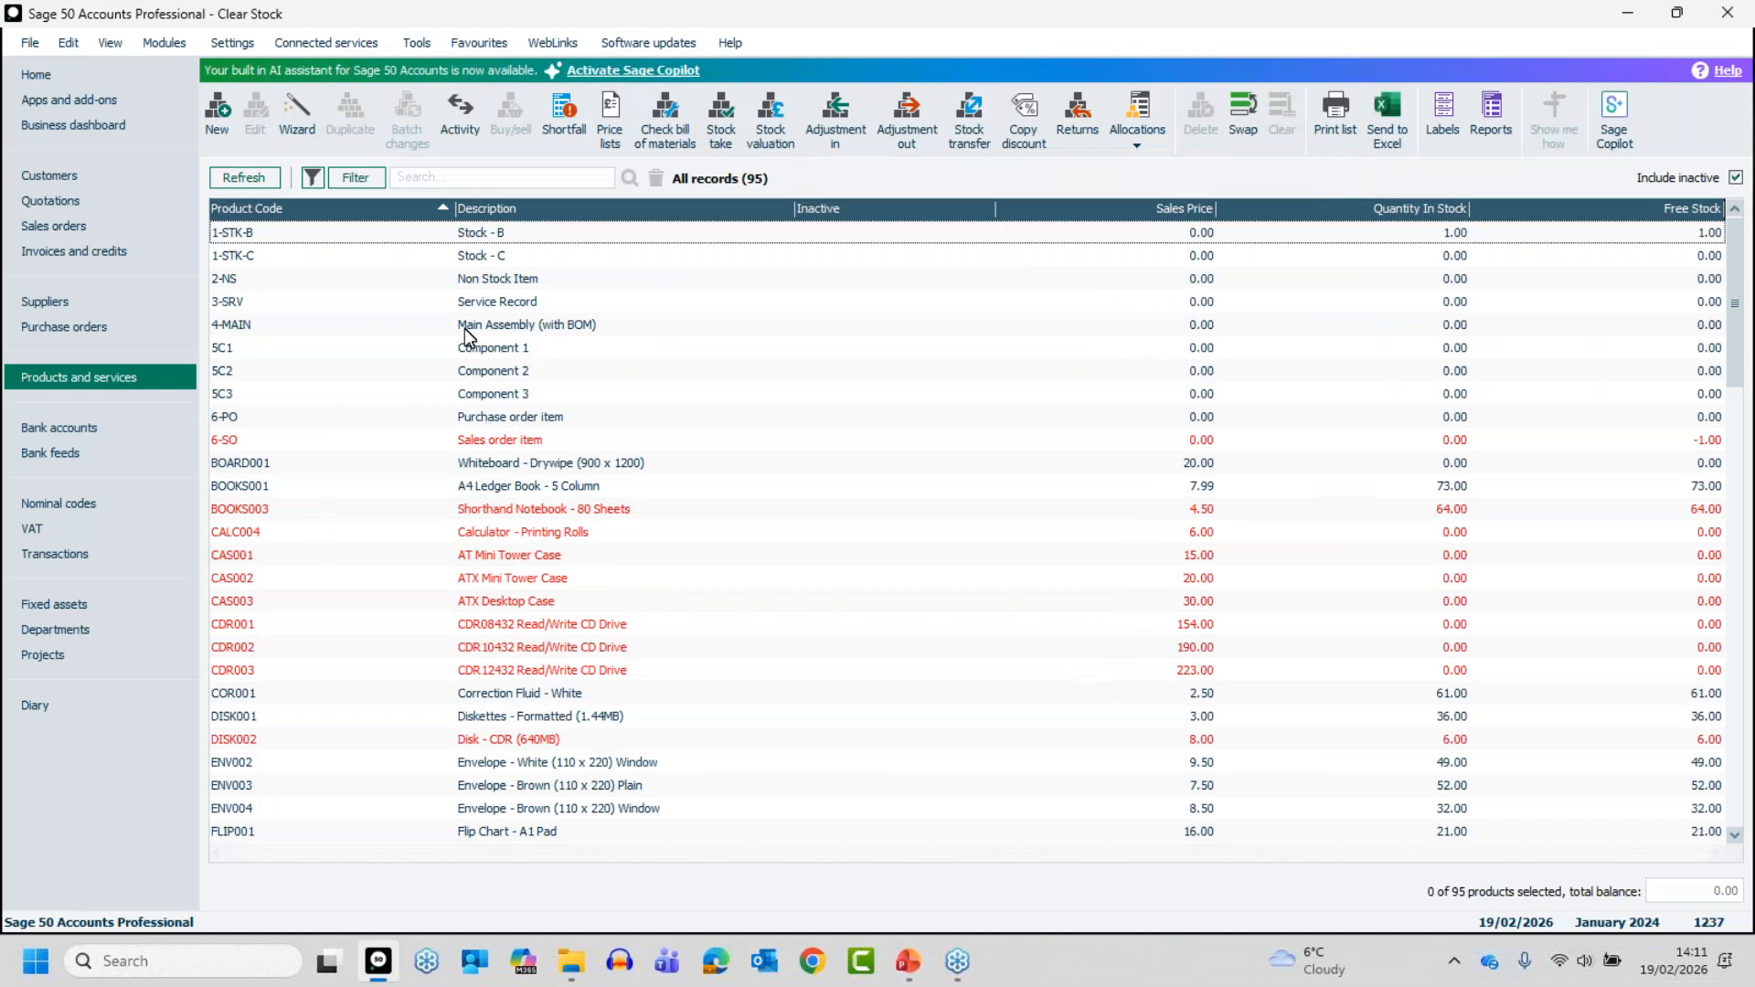
# - Check the activity of non-stock product 2-NS and delete its record, confirming the deletion
pyautogui.click(475, 278)
pyautogui.doubleClick(475, 278)
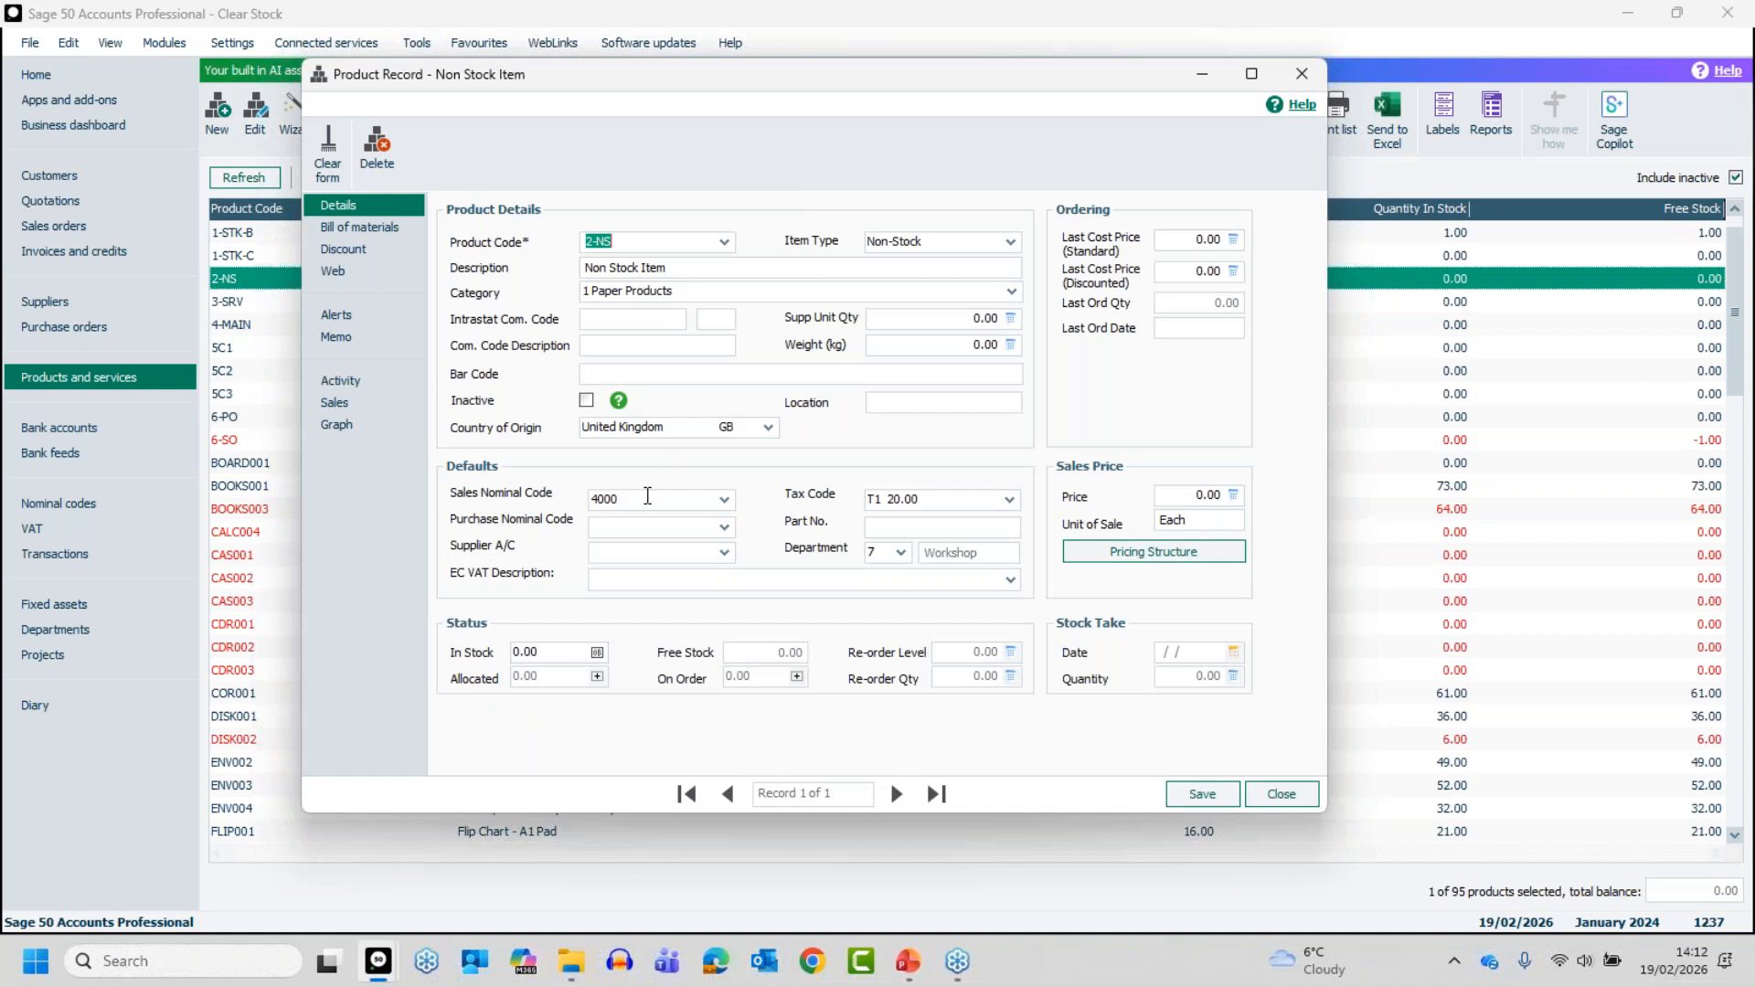
pyautogui.click(358, 377)
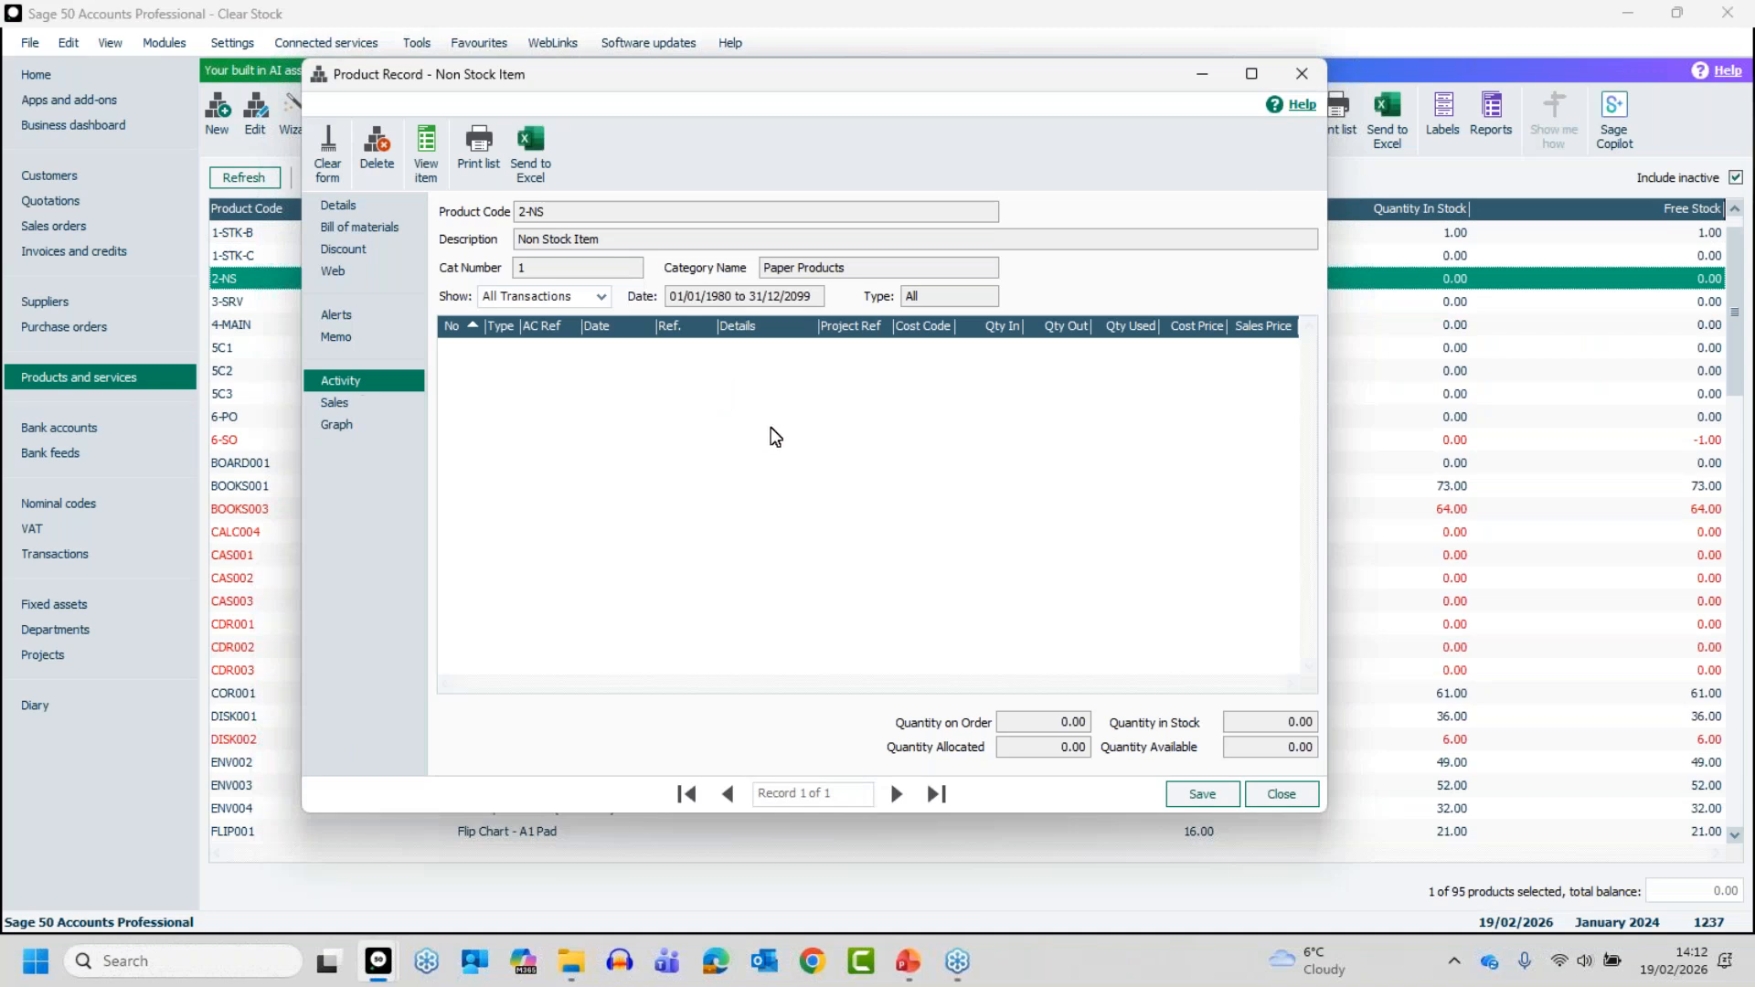
pyautogui.click(1282, 795)
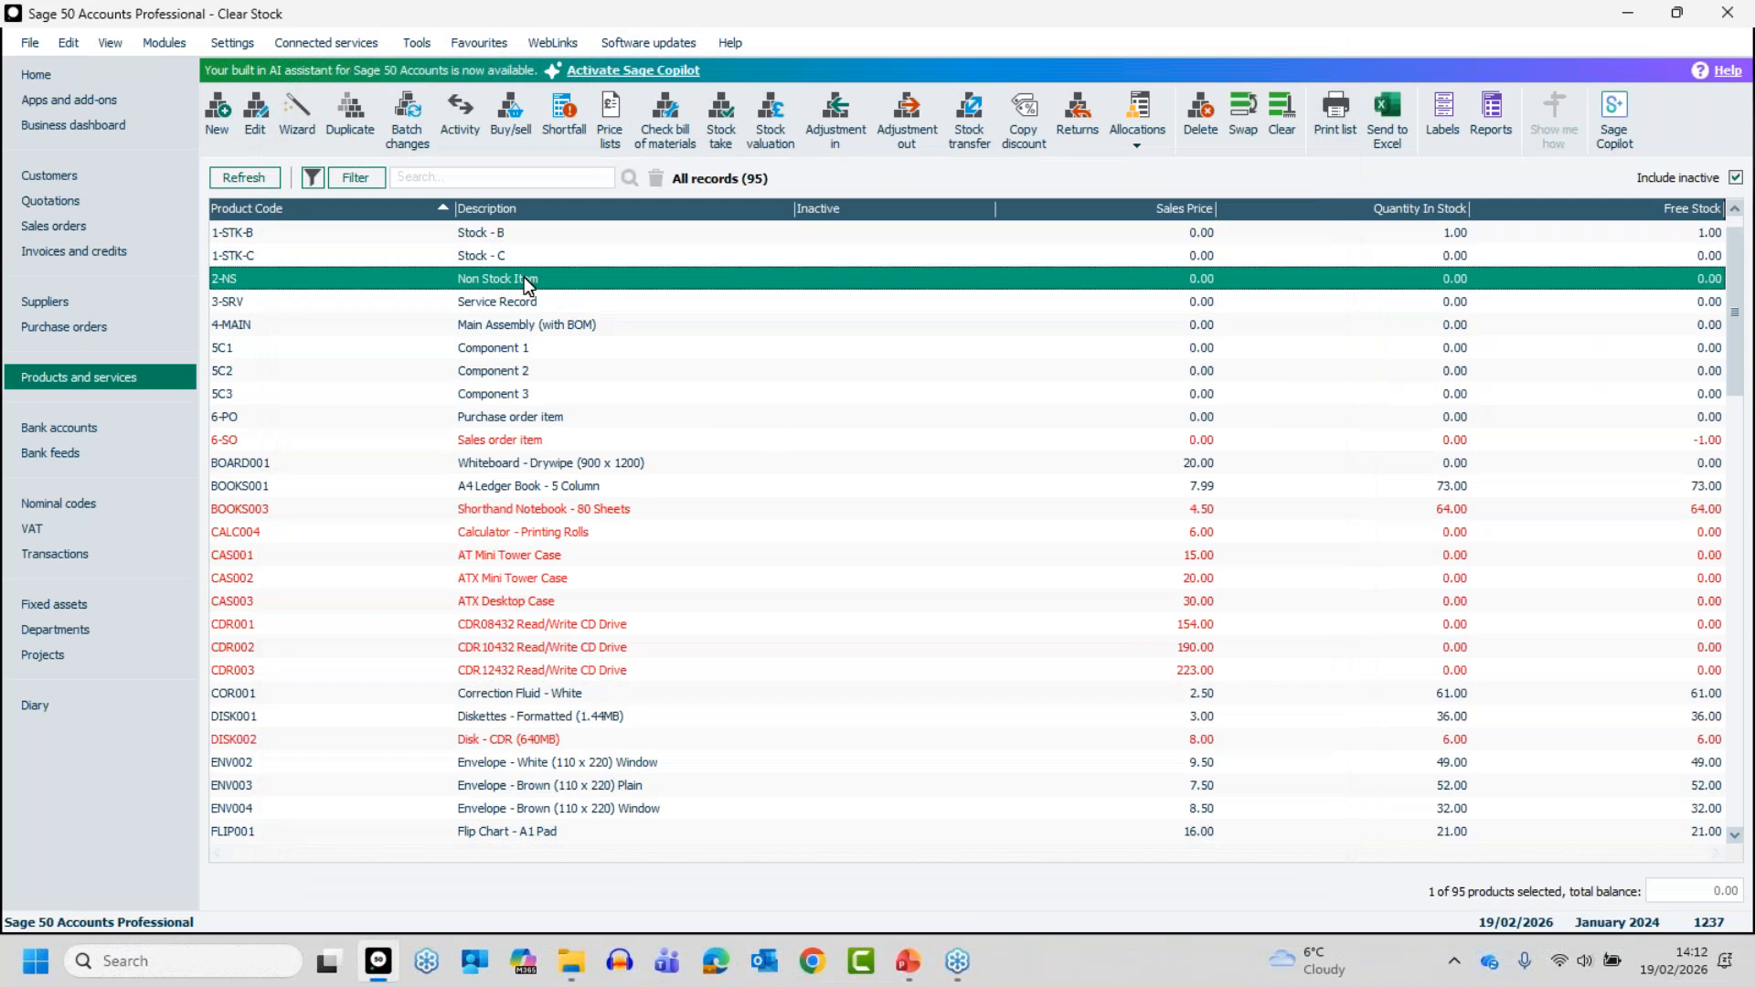
pyautogui.click(1203, 97)
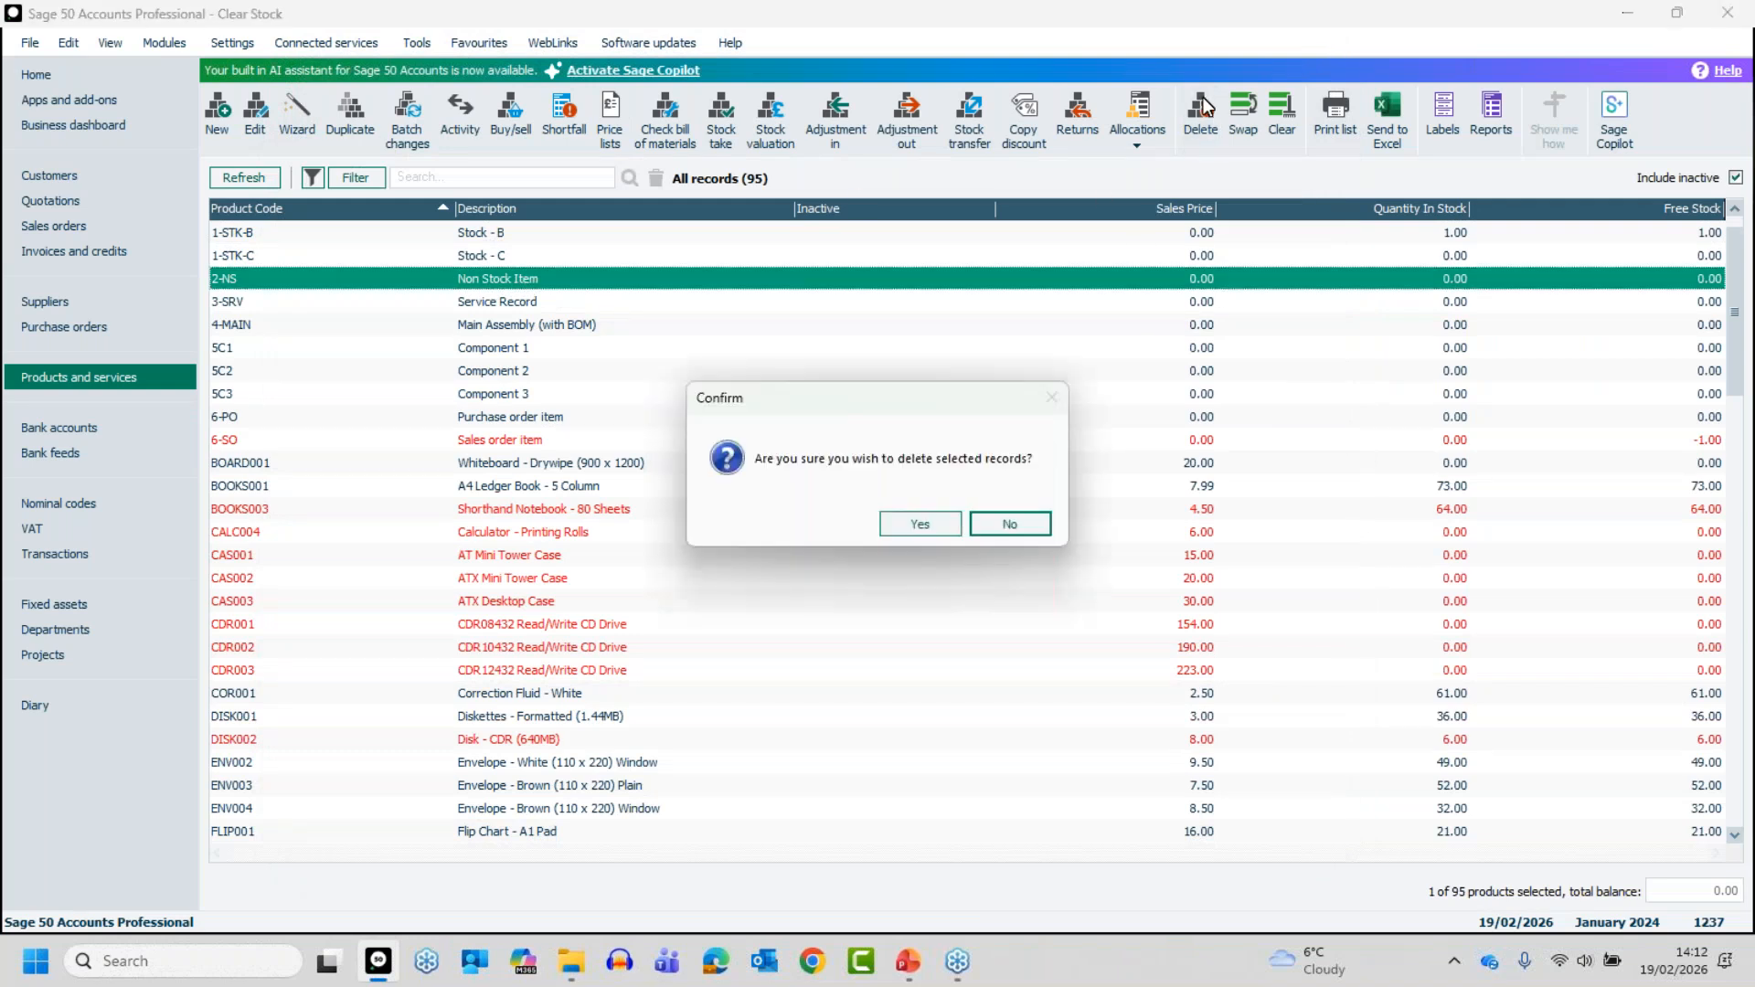
pyautogui.click(913, 513)
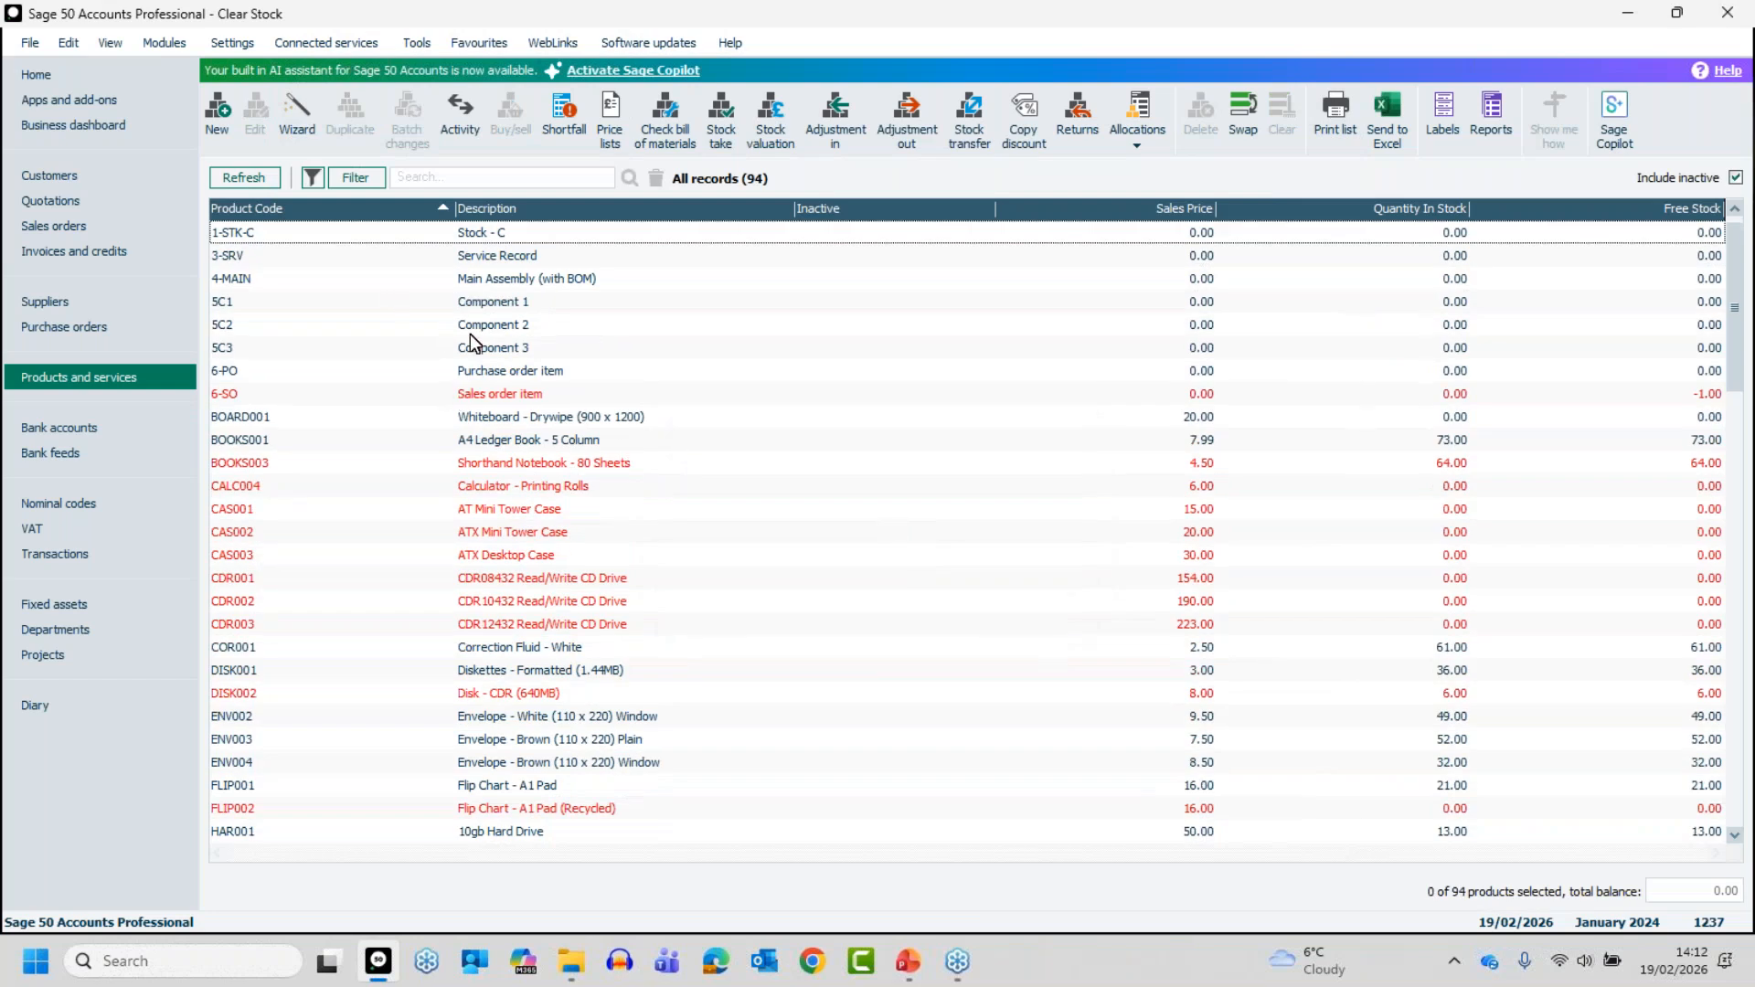
# - Check the activity and details of service product 3-SRV and delete its record, confirming the deletion
pyautogui.click(488, 257)
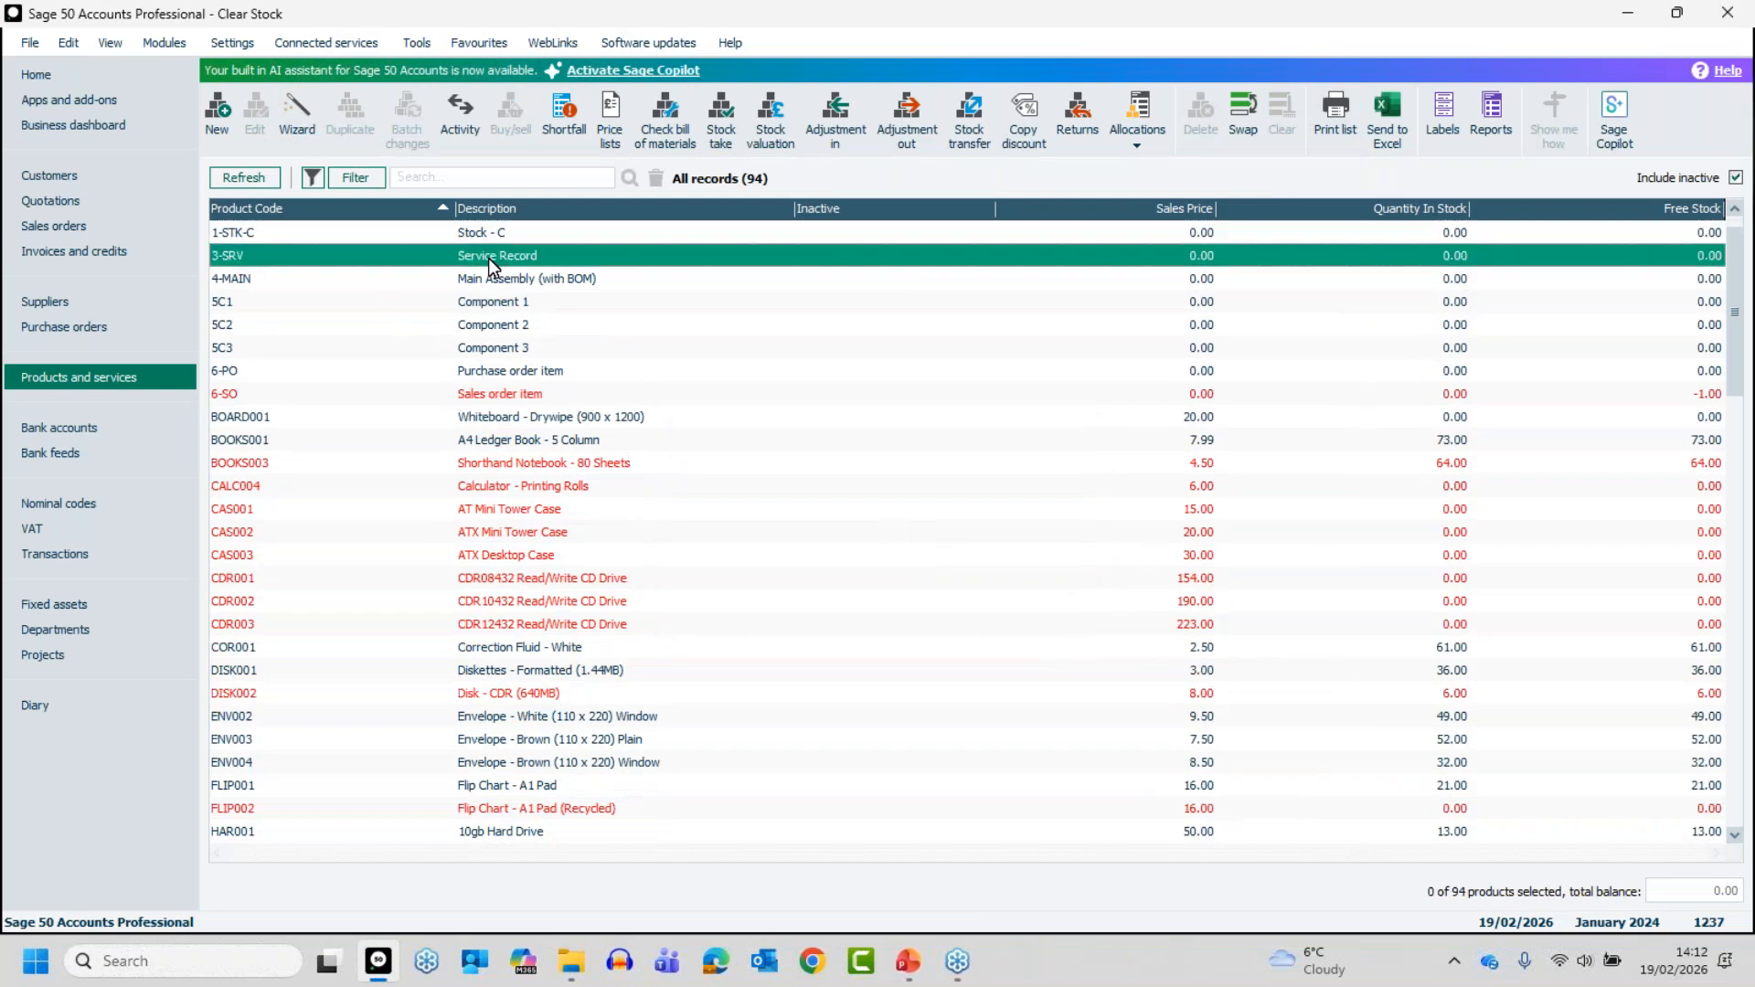
pyautogui.click(488, 256)
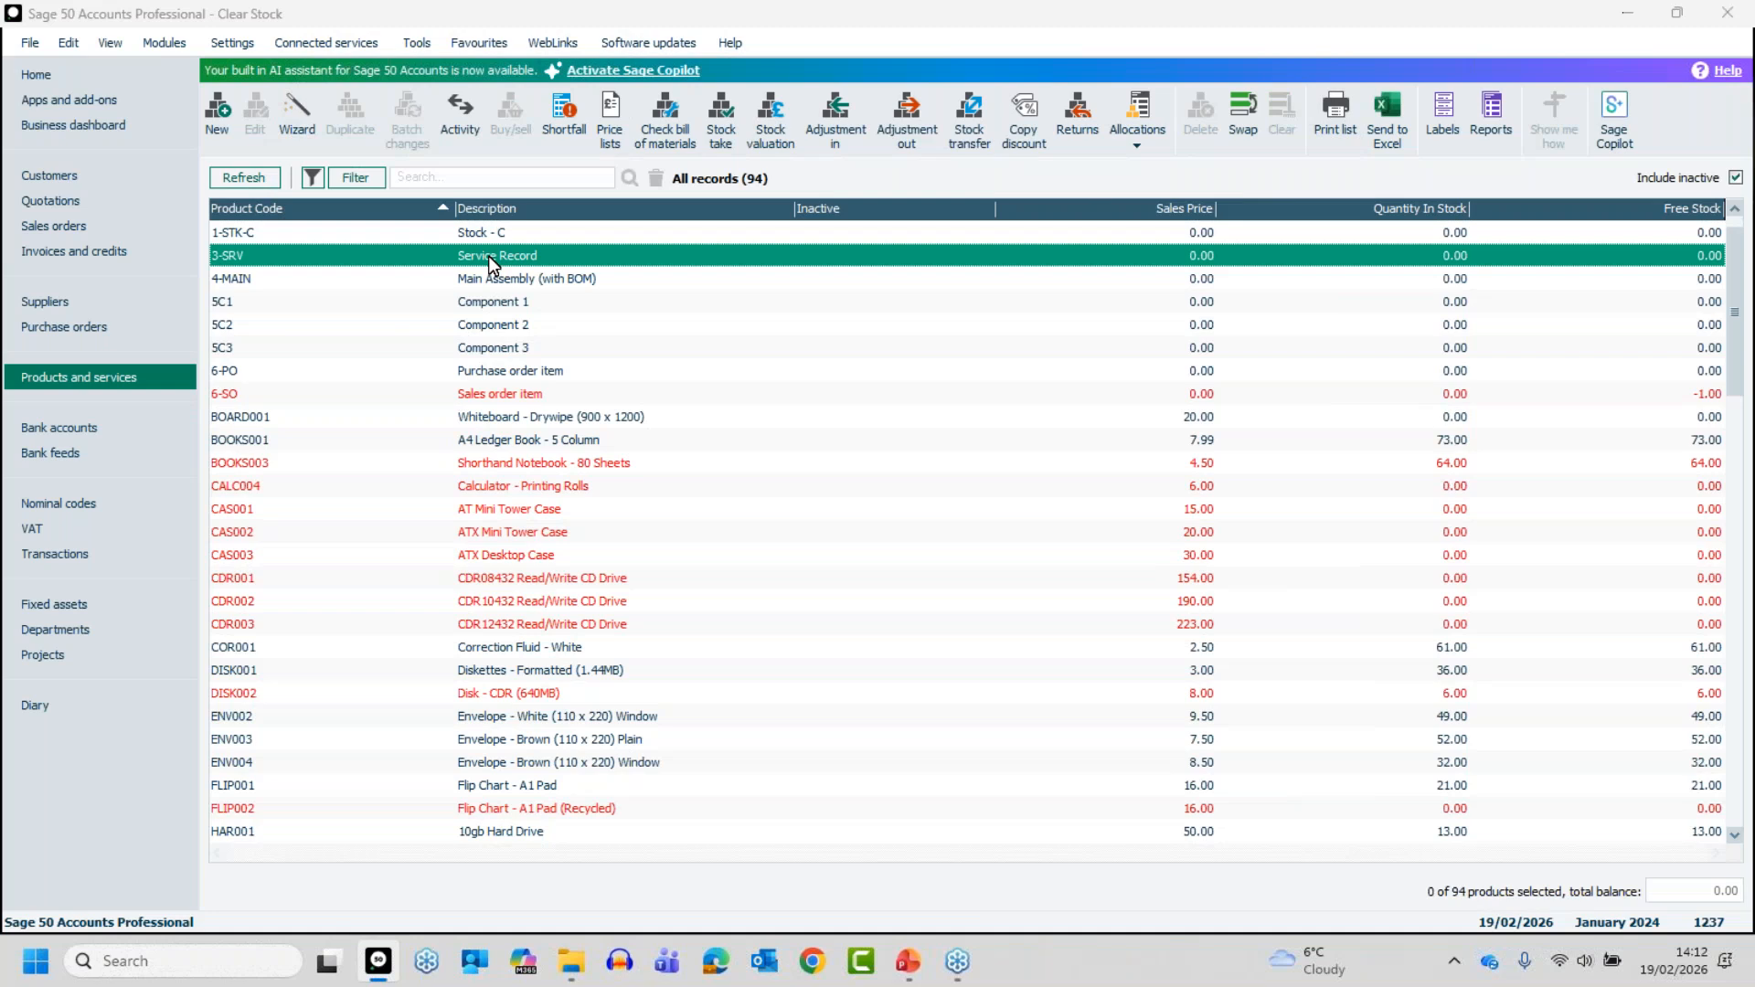
pyautogui.doubleClick(489, 255)
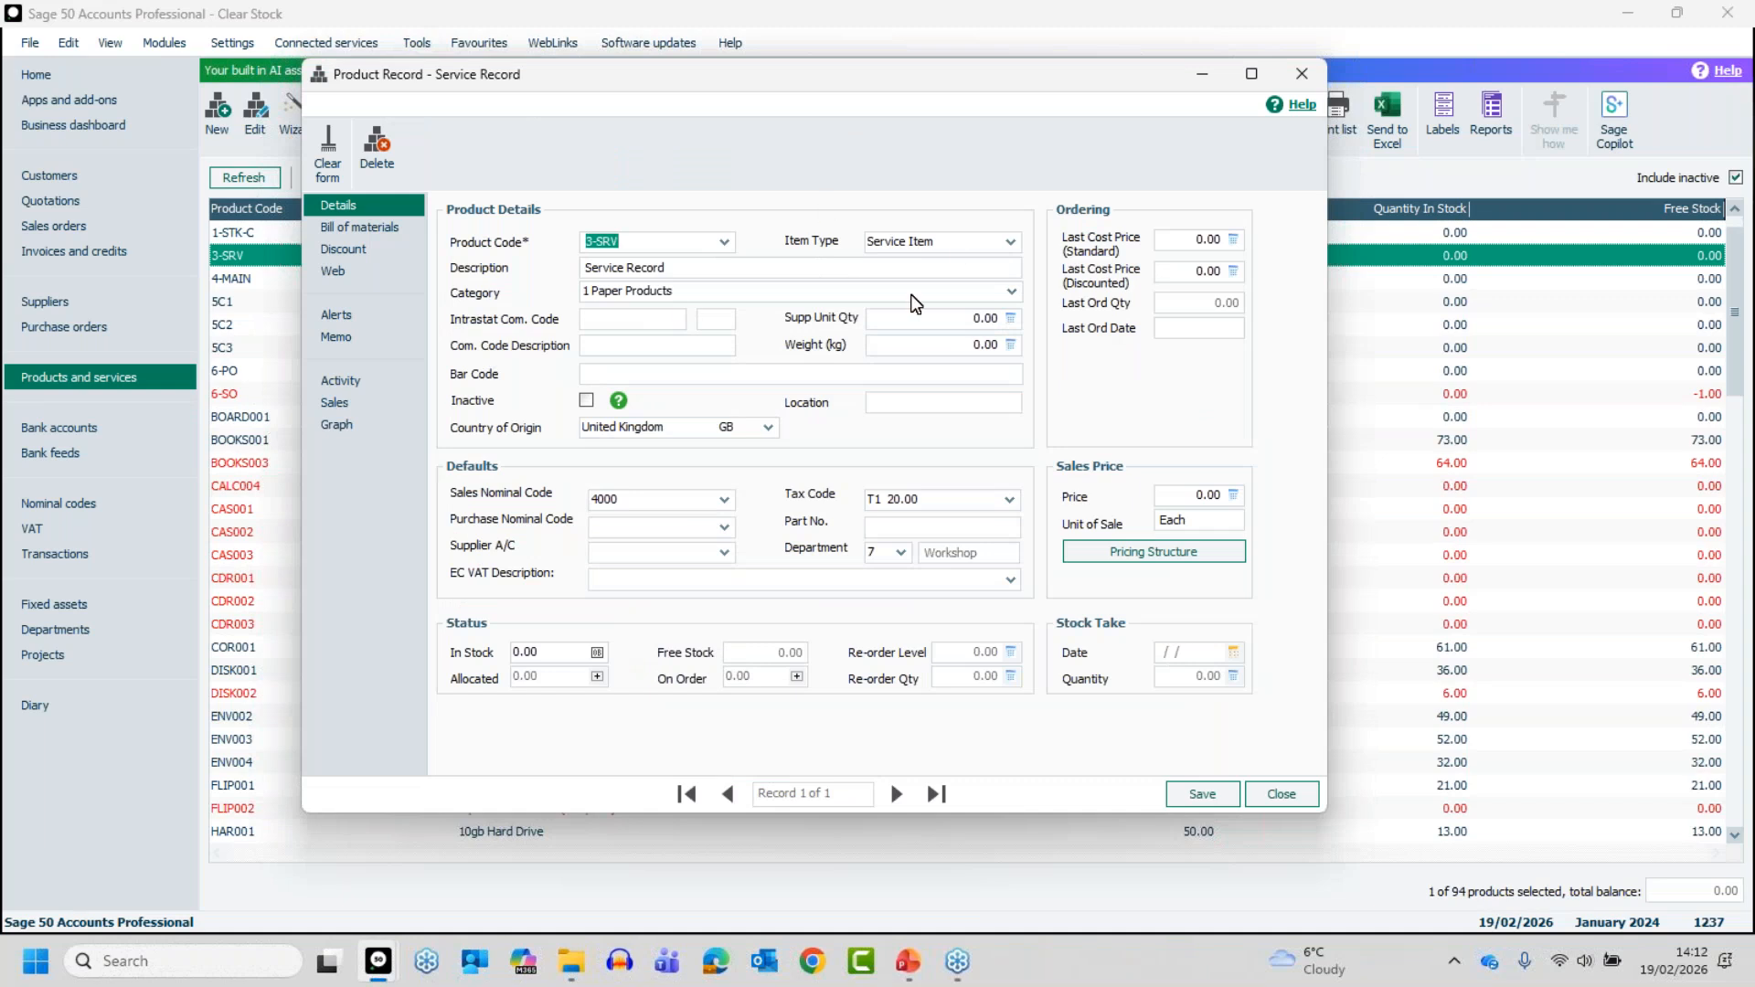
pyautogui.click(323, 381)
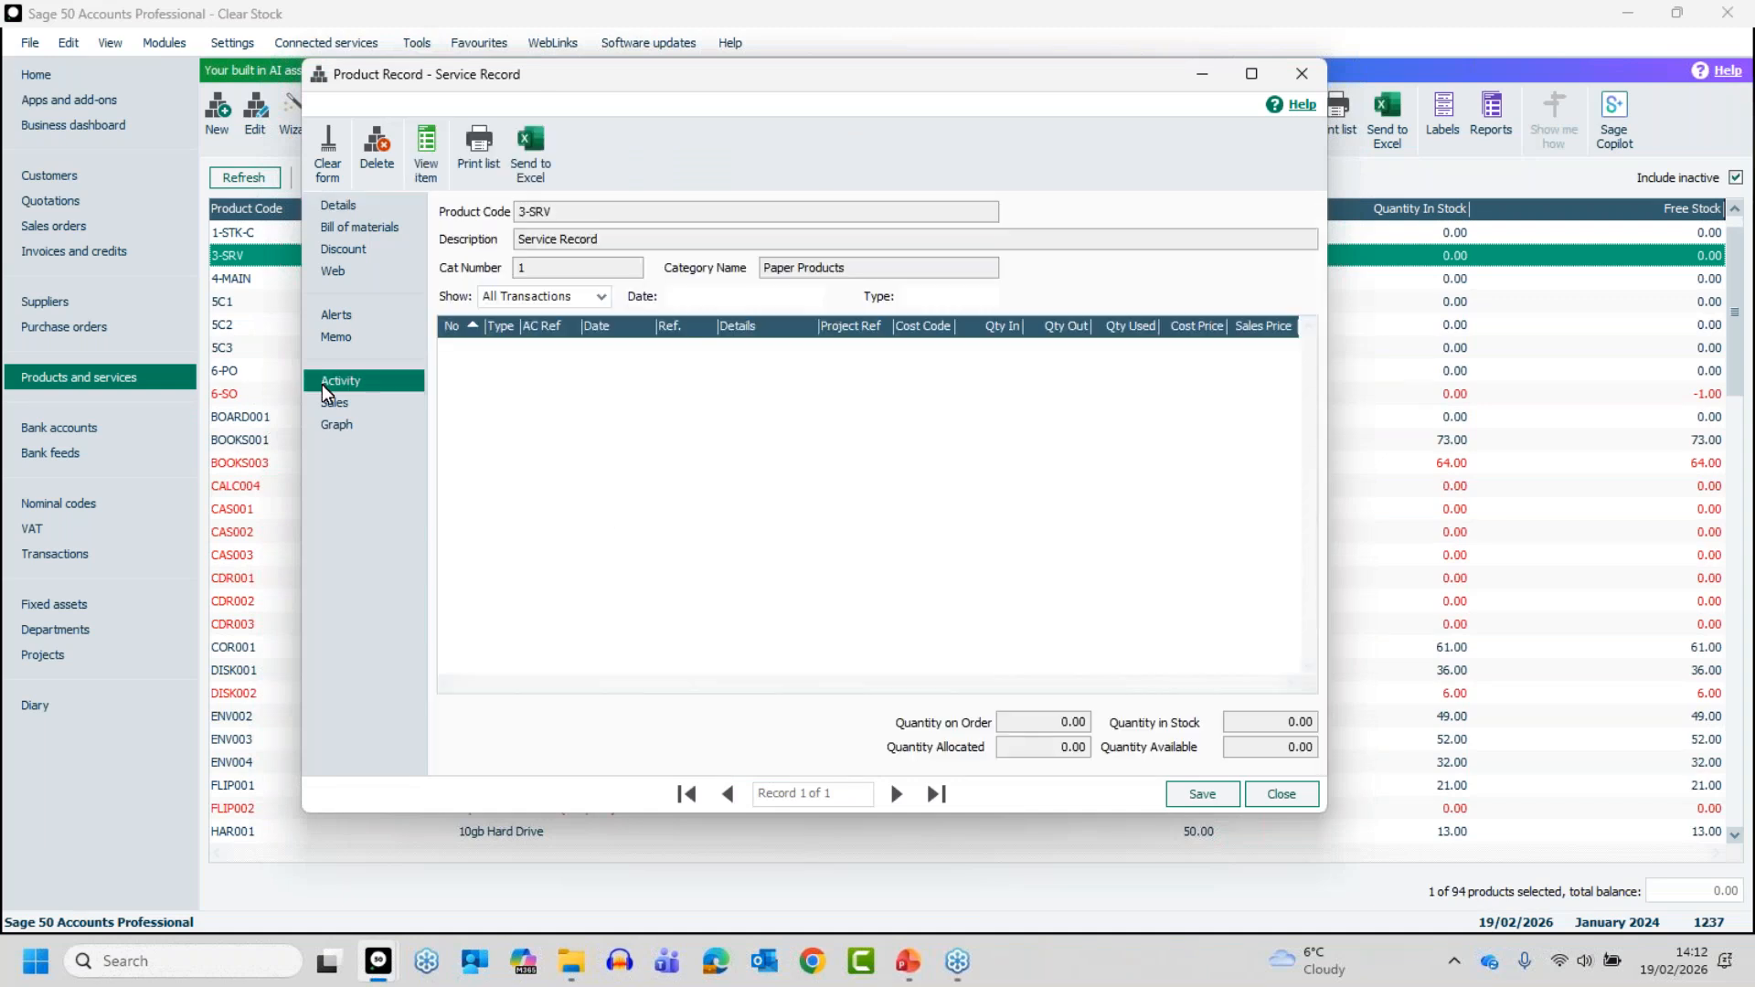
pyautogui.click(344, 207)
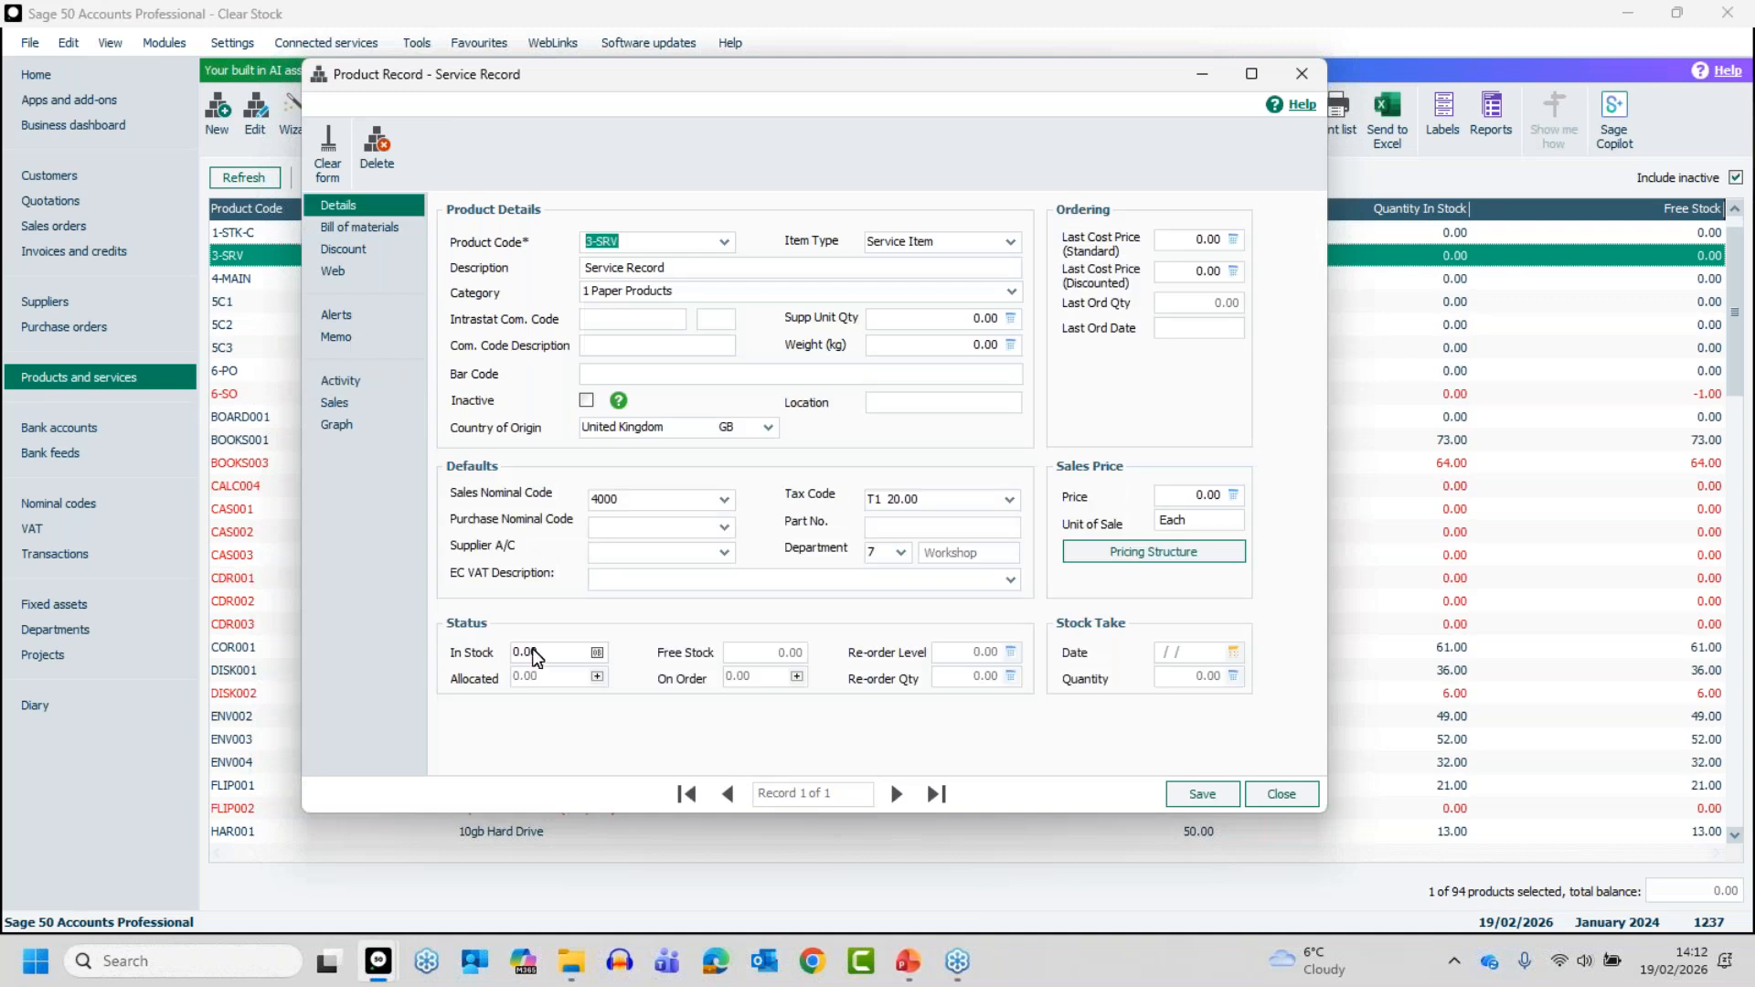
pyautogui.click(1270, 795)
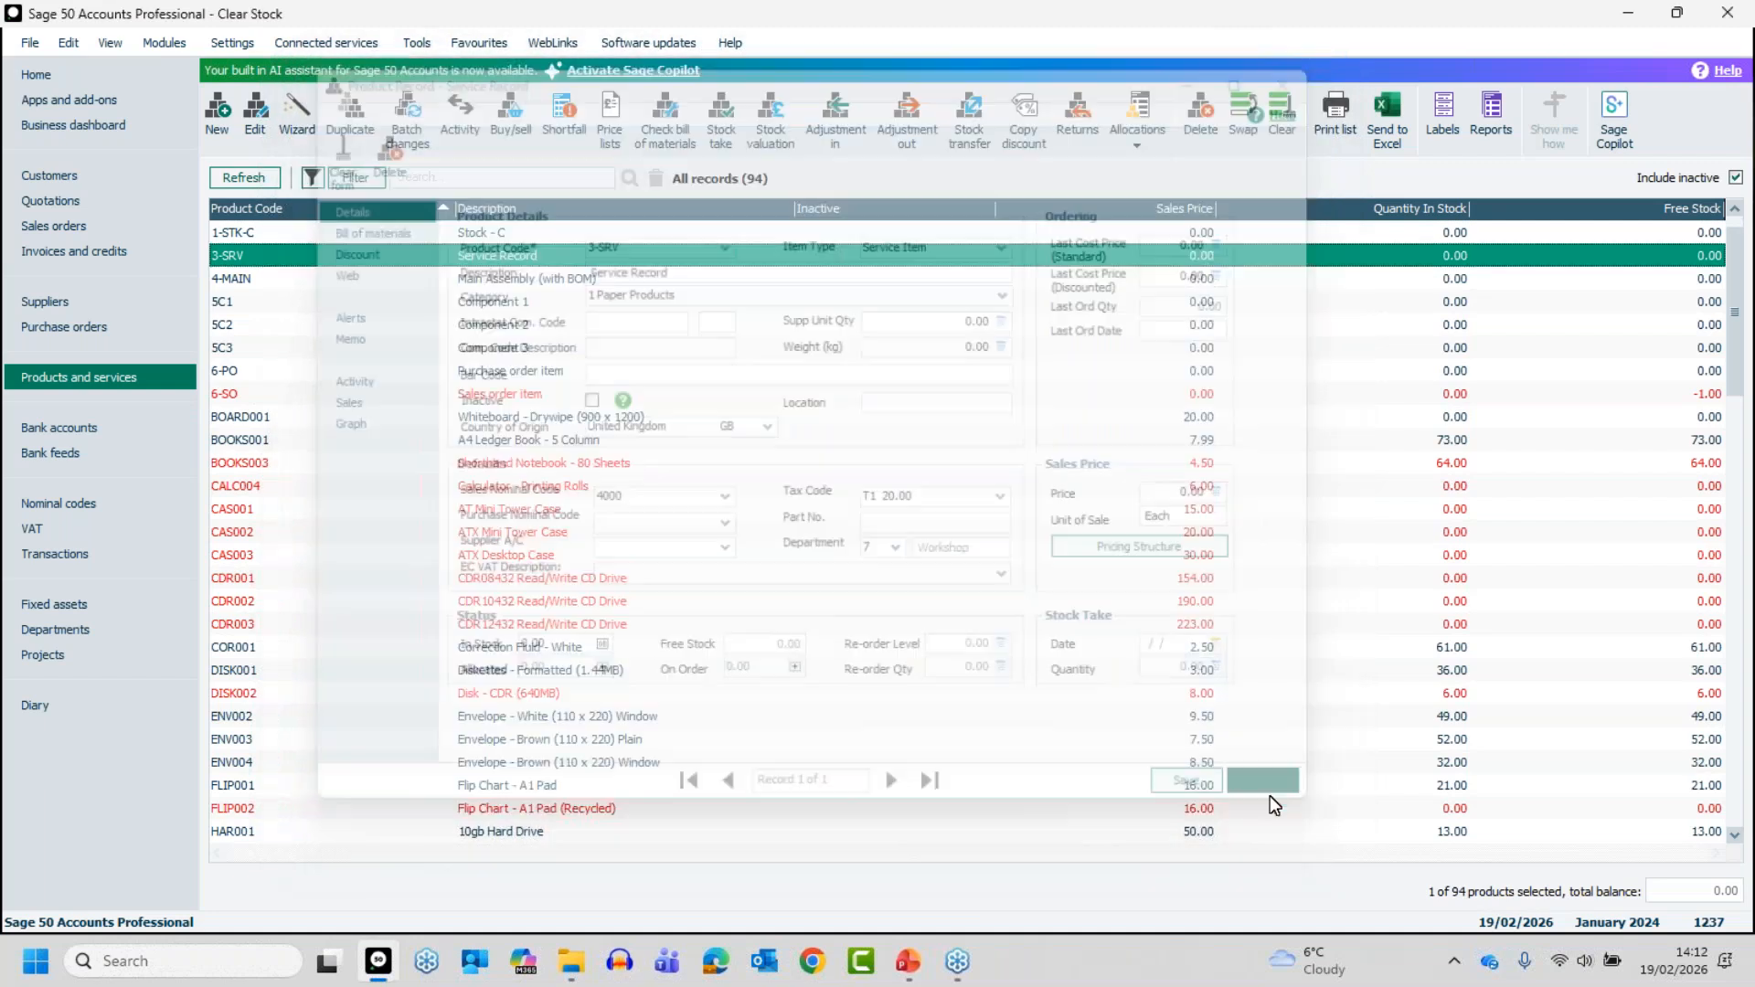
pyautogui.click(1198, 119)
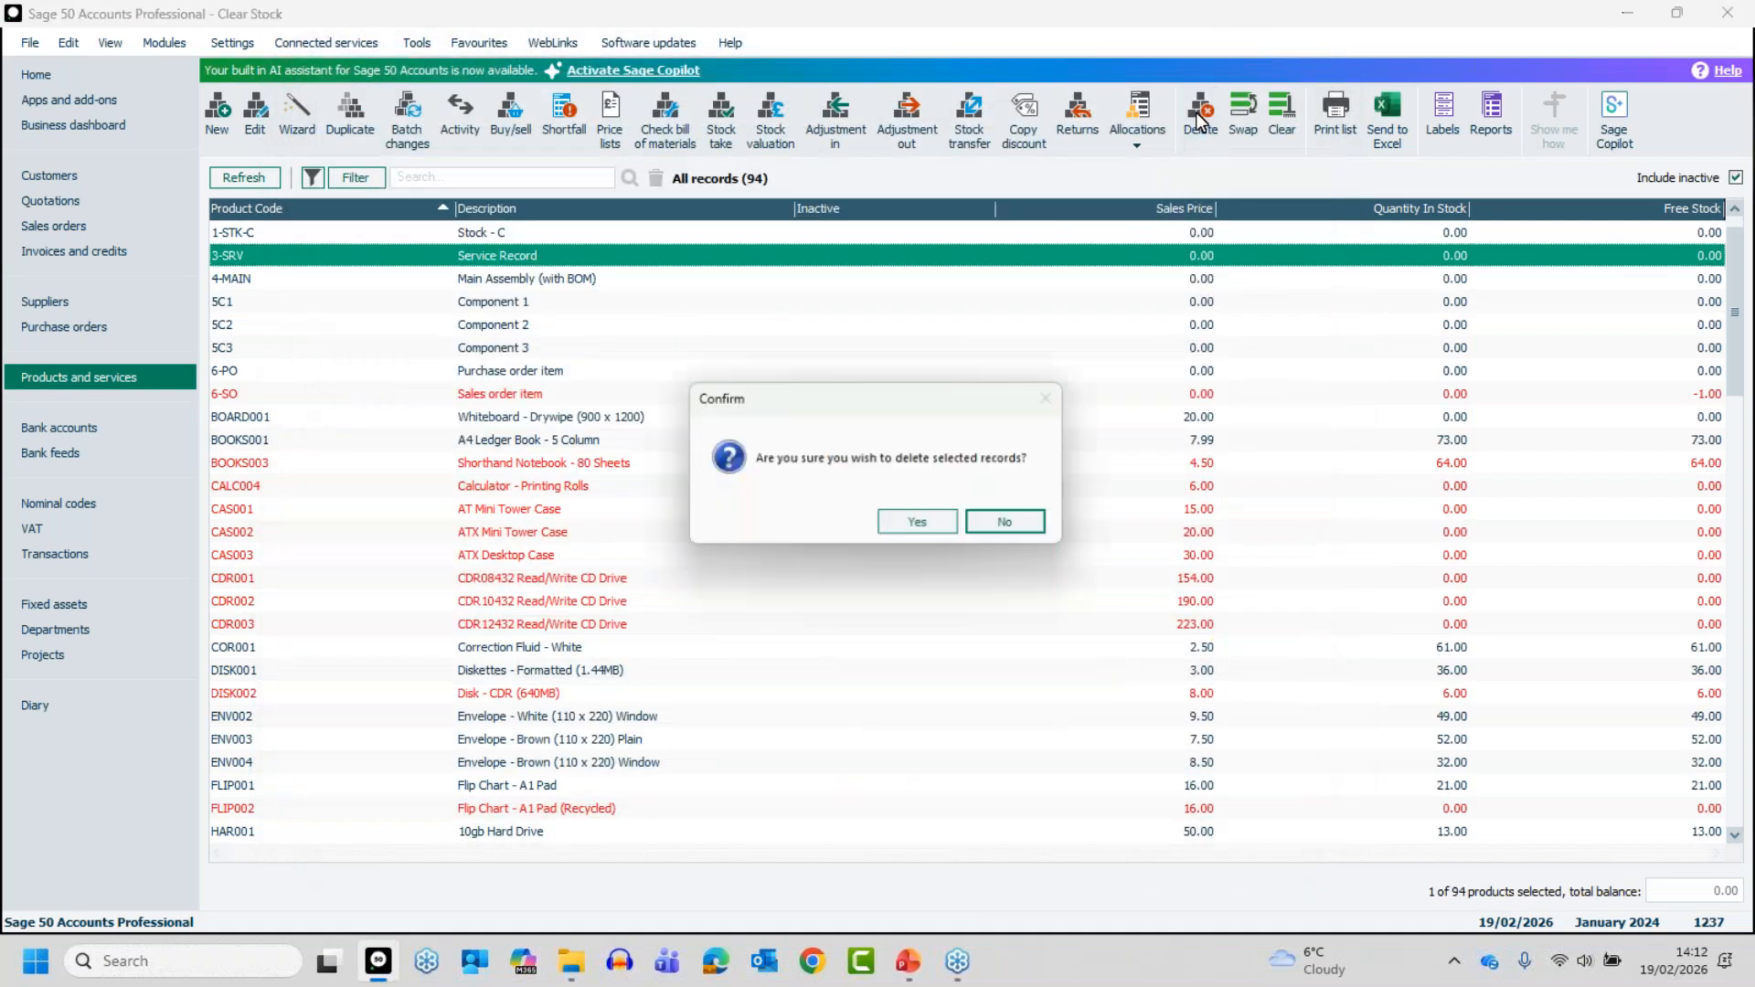
pyautogui.click(931, 523)
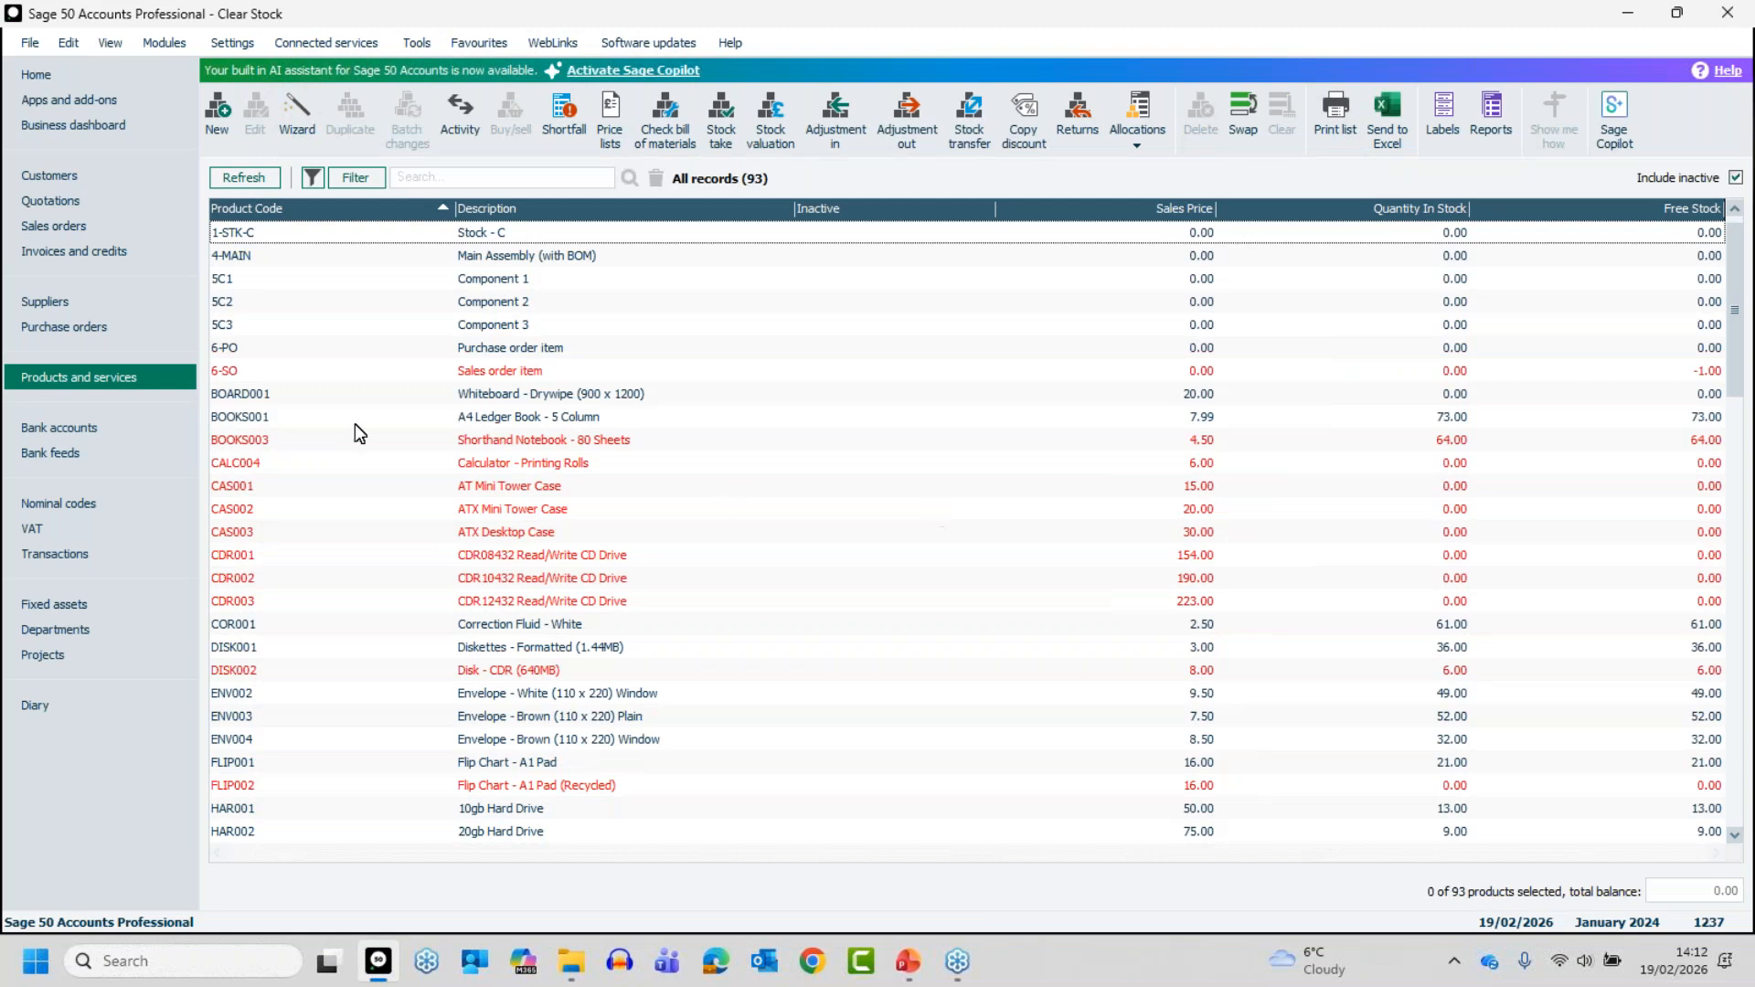
# - Select products 6-SO, BOOKS001, CAS001, CDR002, CDR003, DISK002 and ENV002 together in the product list
pyautogui.click(429, 373)
pyautogui.keyDown('ctrl'); pyautogui.click(442, 416); pyautogui.keyUp('ctrl')
pyautogui.keyDown('ctrl'); pyautogui.click(480, 487); pyautogui.keyUp('ctrl')
pyautogui.keyDown('ctrl'); pyautogui.click(514, 576); pyautogui.keyUp('ctrl')
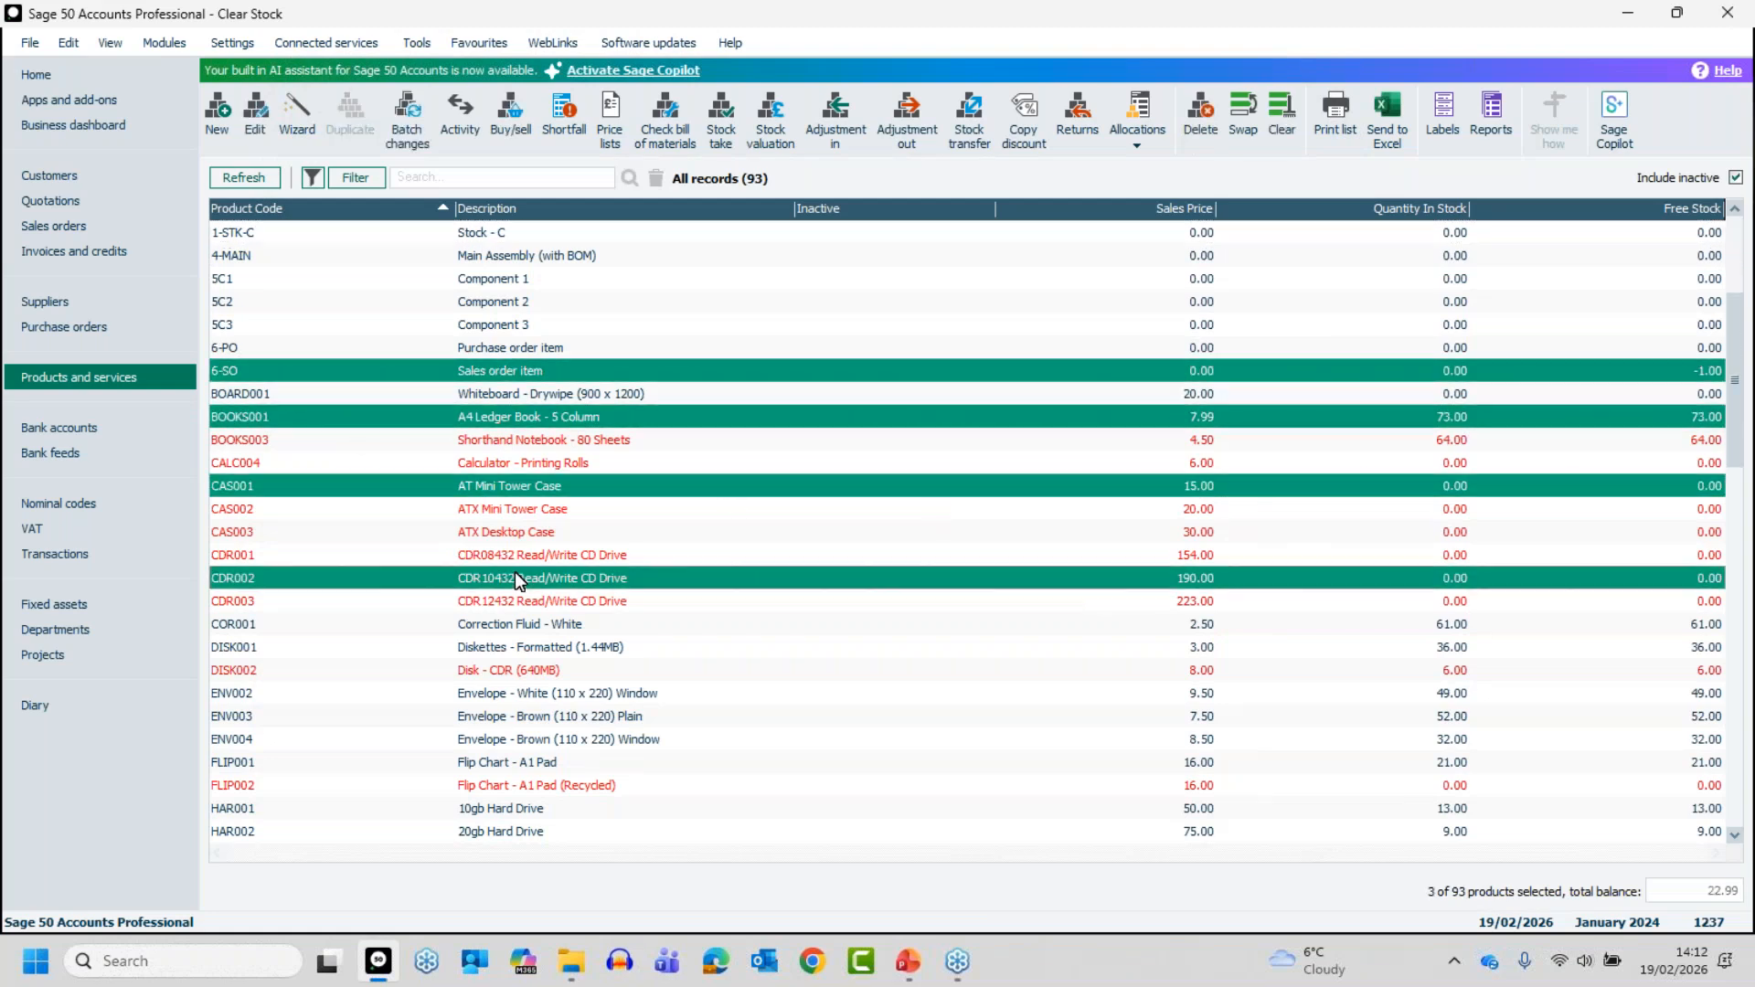
pyautogui.keyDown('ctrl'); pyautogui.click(504, 601); pyautogui.keyUp('ctrl')
pyautogui.keyDown('ctrl'); pyautogui.click(507, 673); pyautogui.keyUp('ctrl')
pyautogui.keyDown('ctrl'); pyautogui.click(508, 692); pyautogui.keyUp('ctrl')
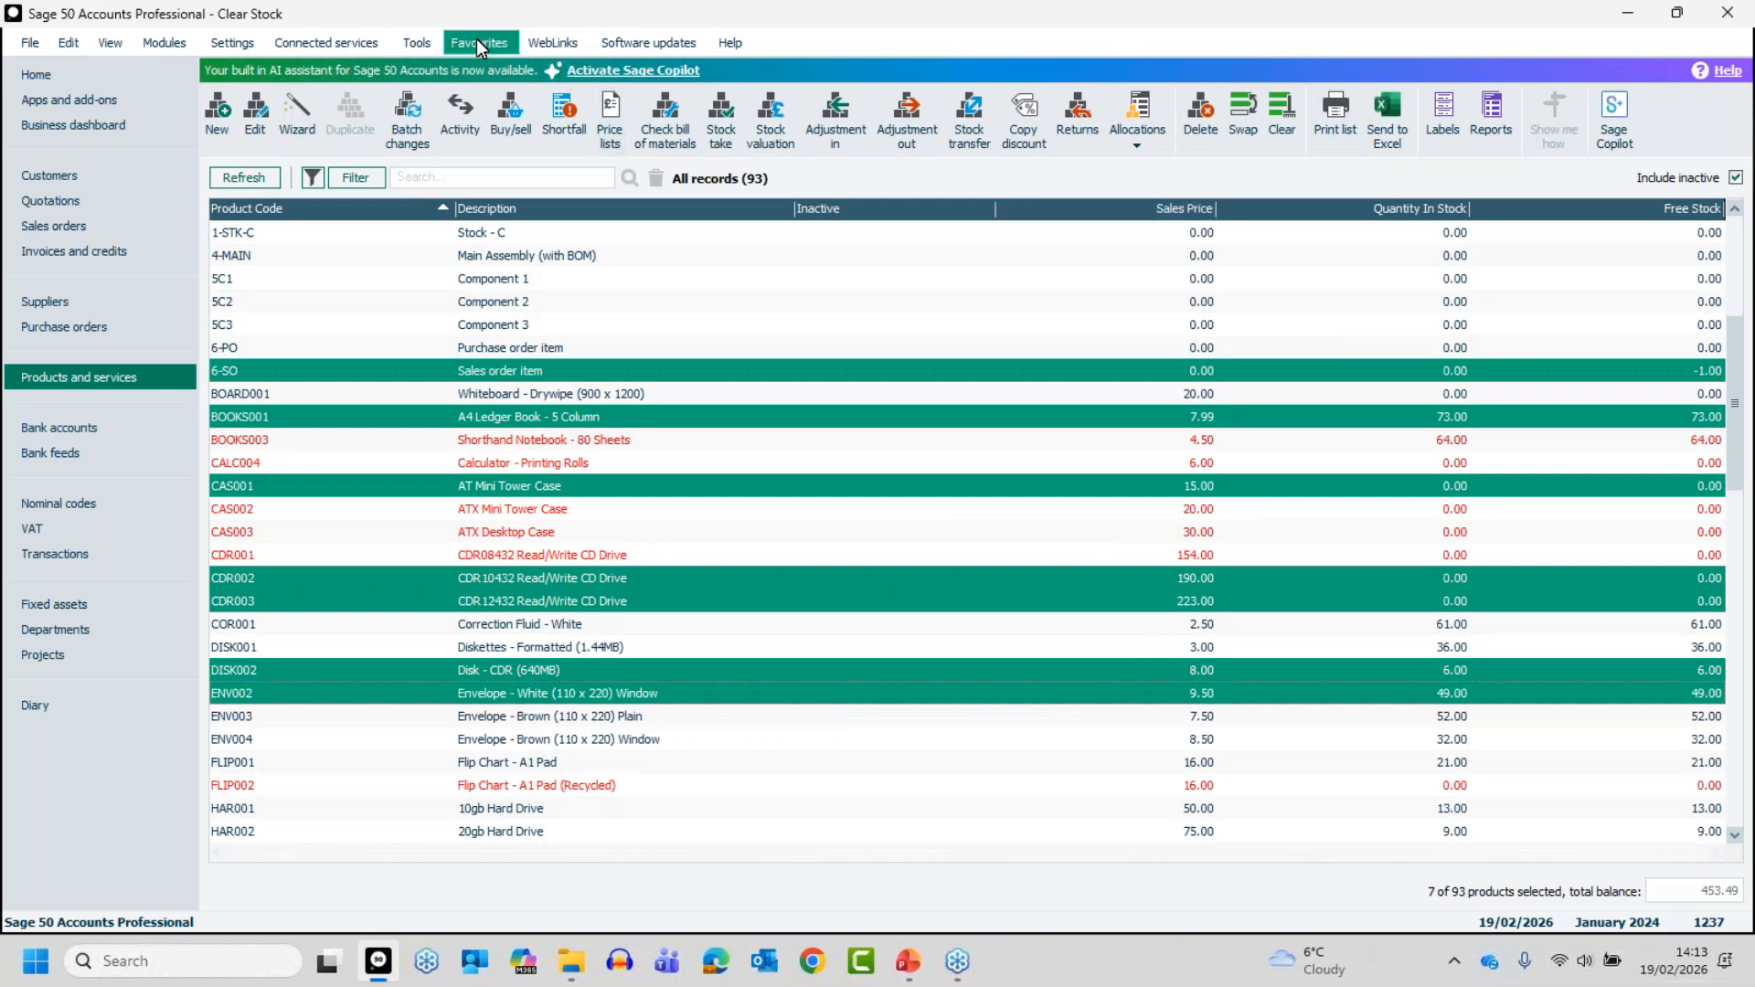
# - Change the list selection style in the program's environment options to Windows selection style
pyautogui.click(413, 38)
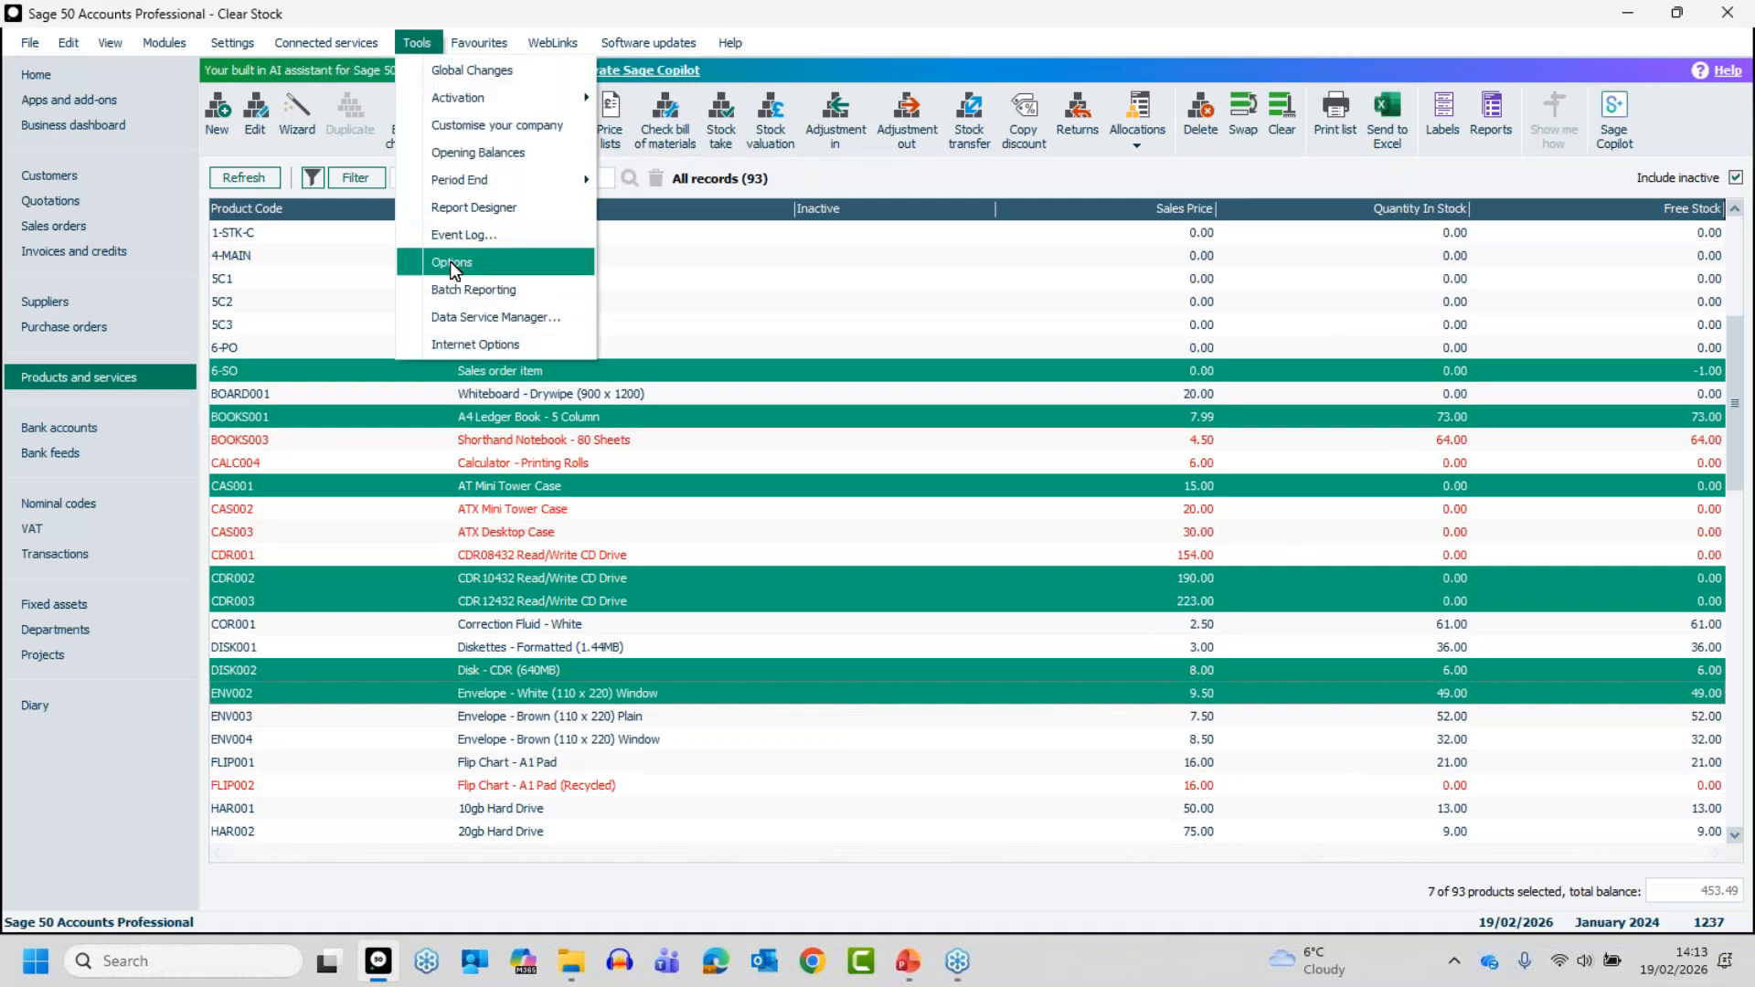
pyautogui.click(451, 272)
pyautogui.click(905, 530)
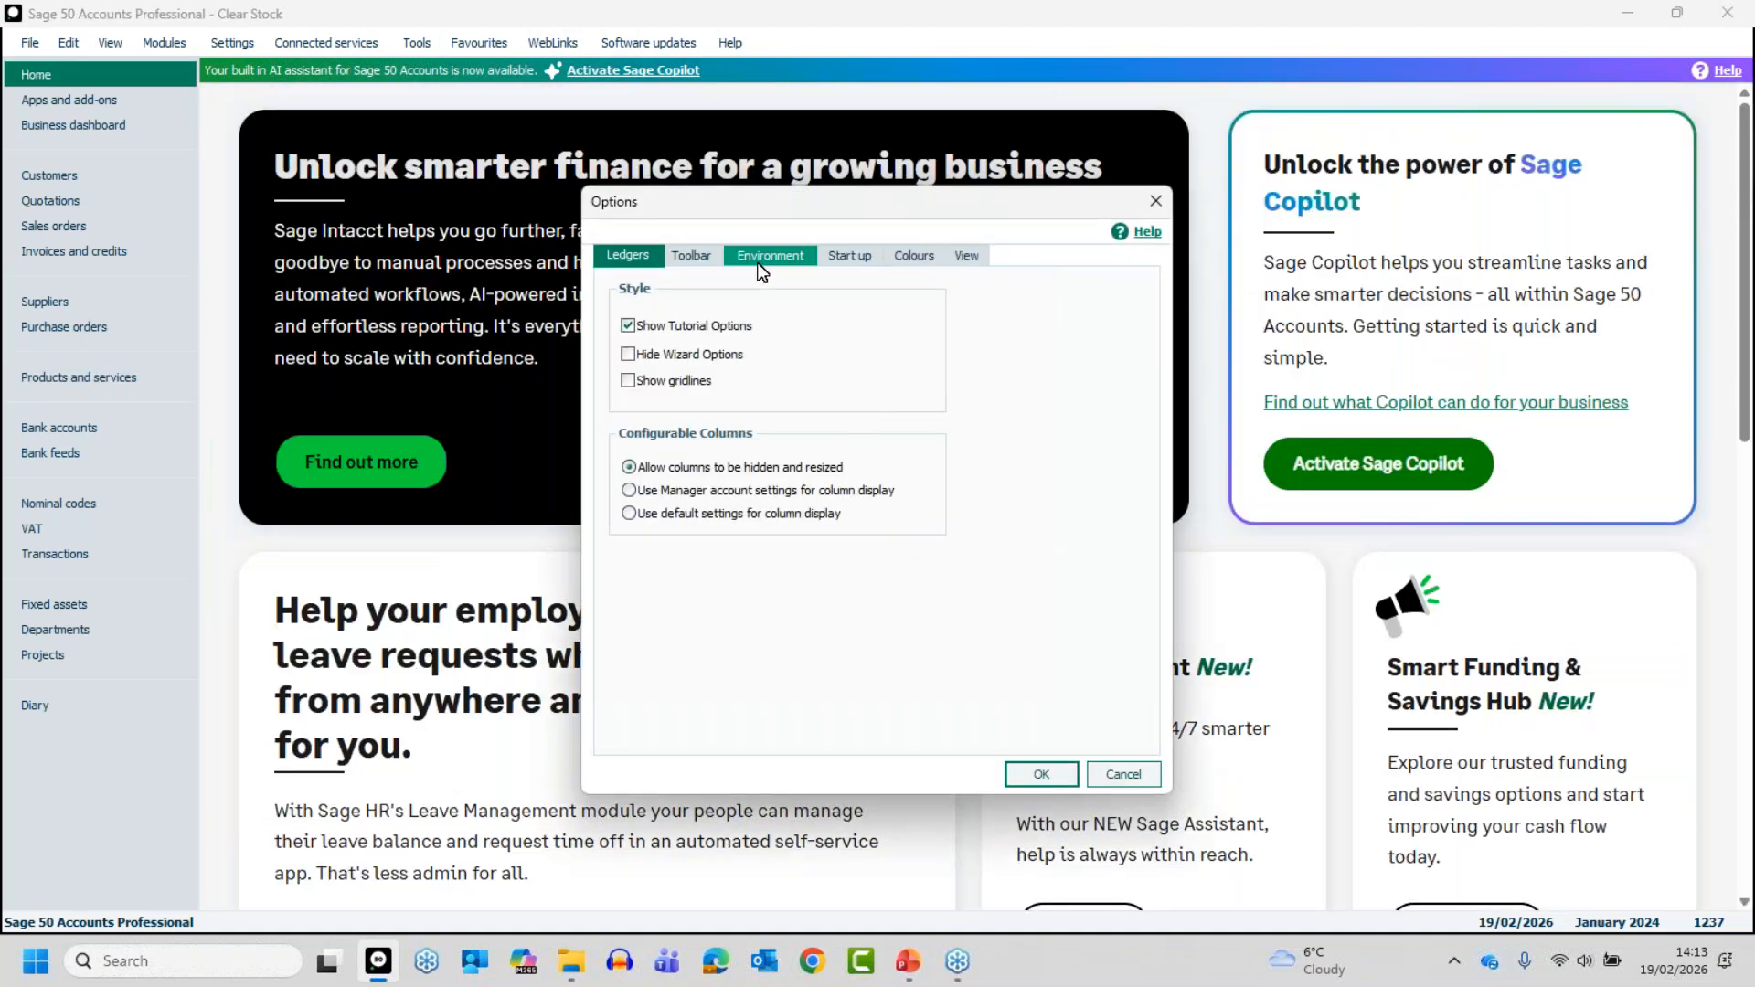
pyautogui.click(757, 258)
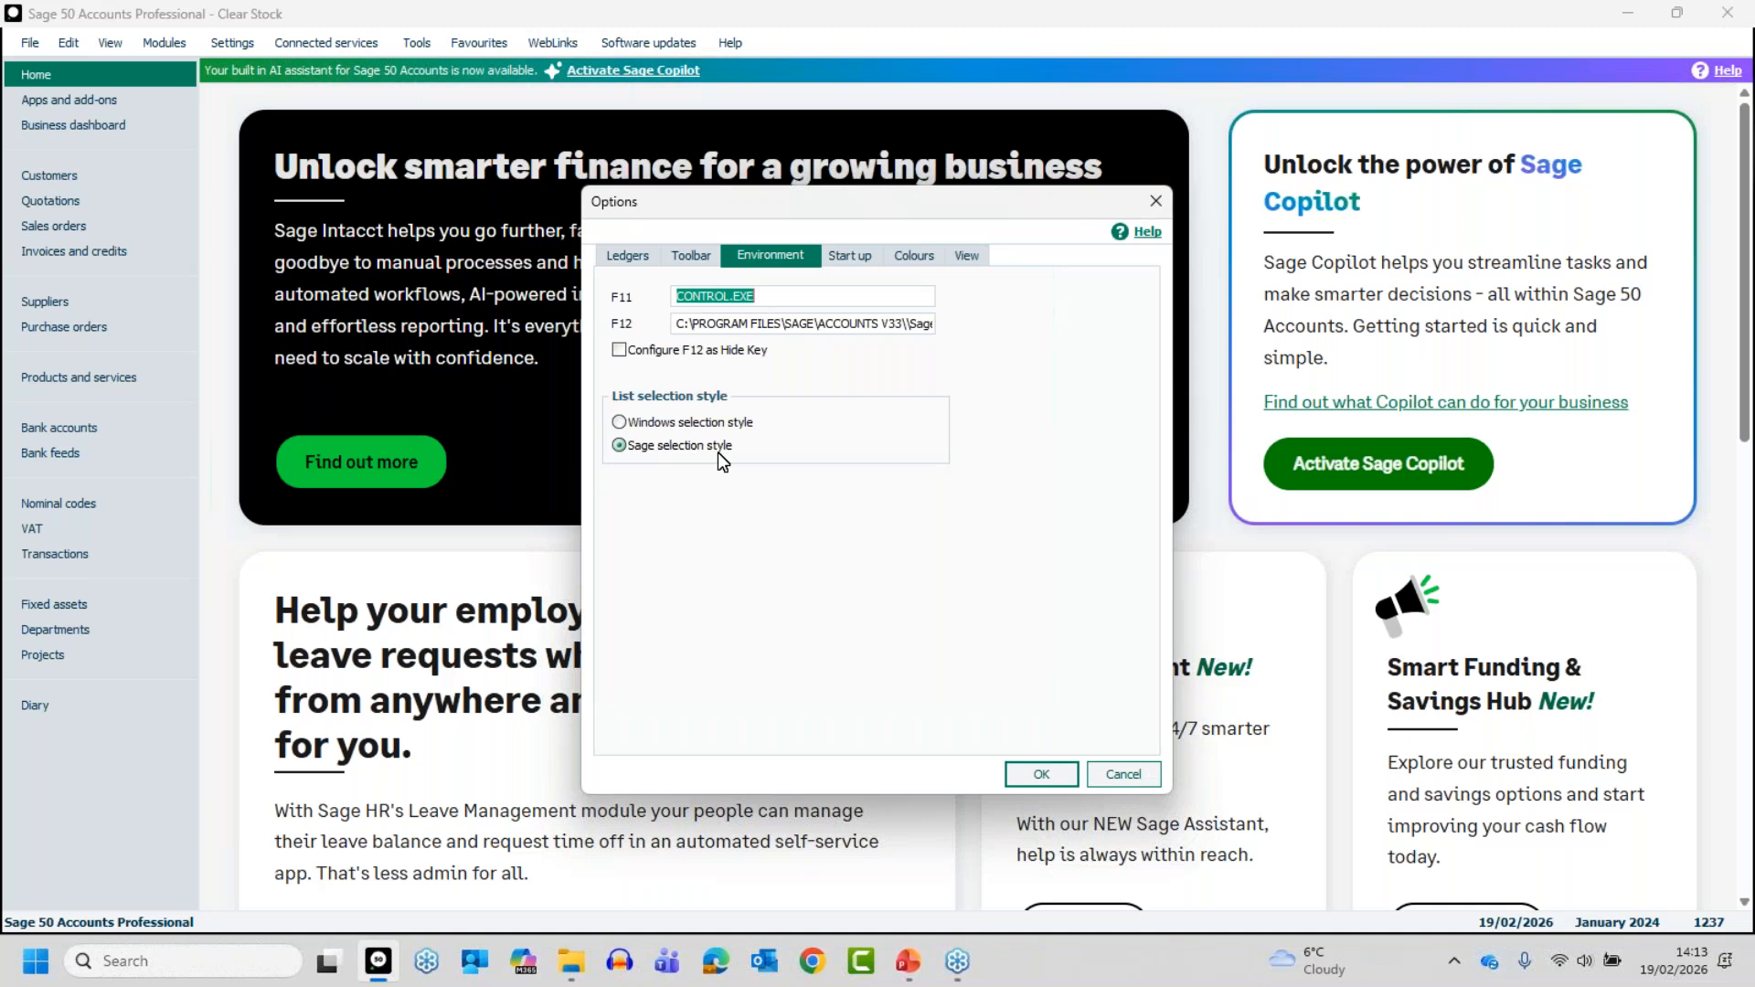
pyautogui.click(620, 422)
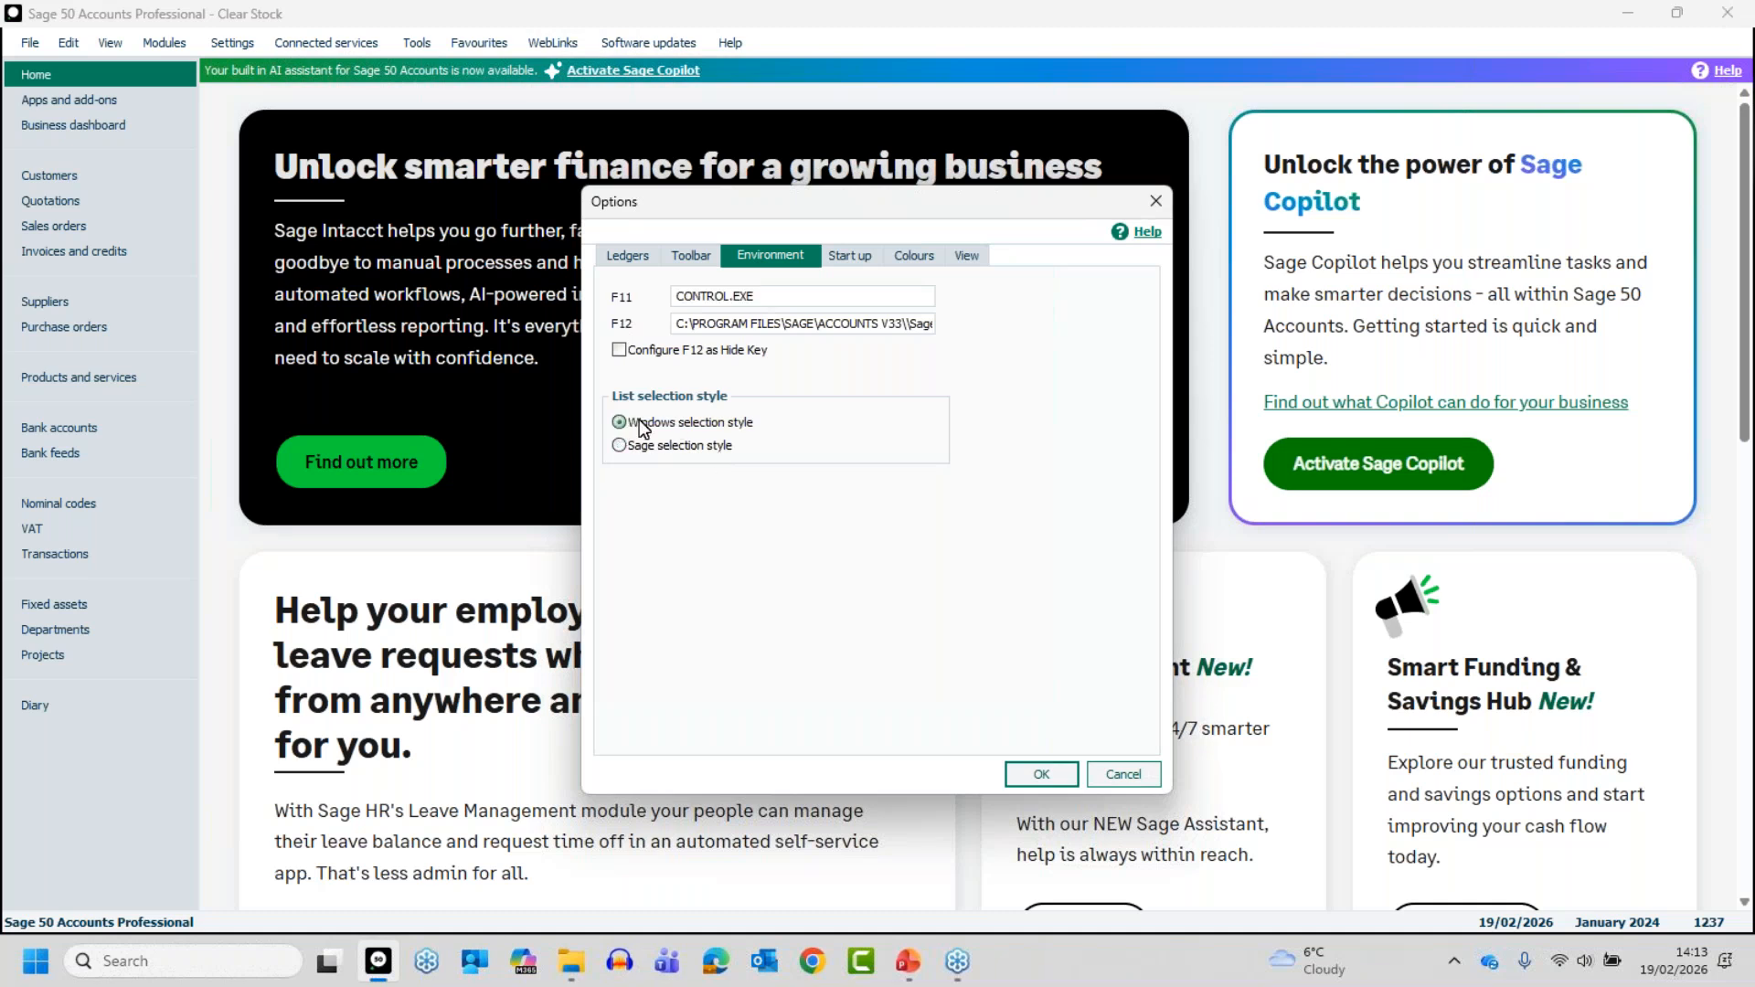
pyautogui.click(1038, 775)
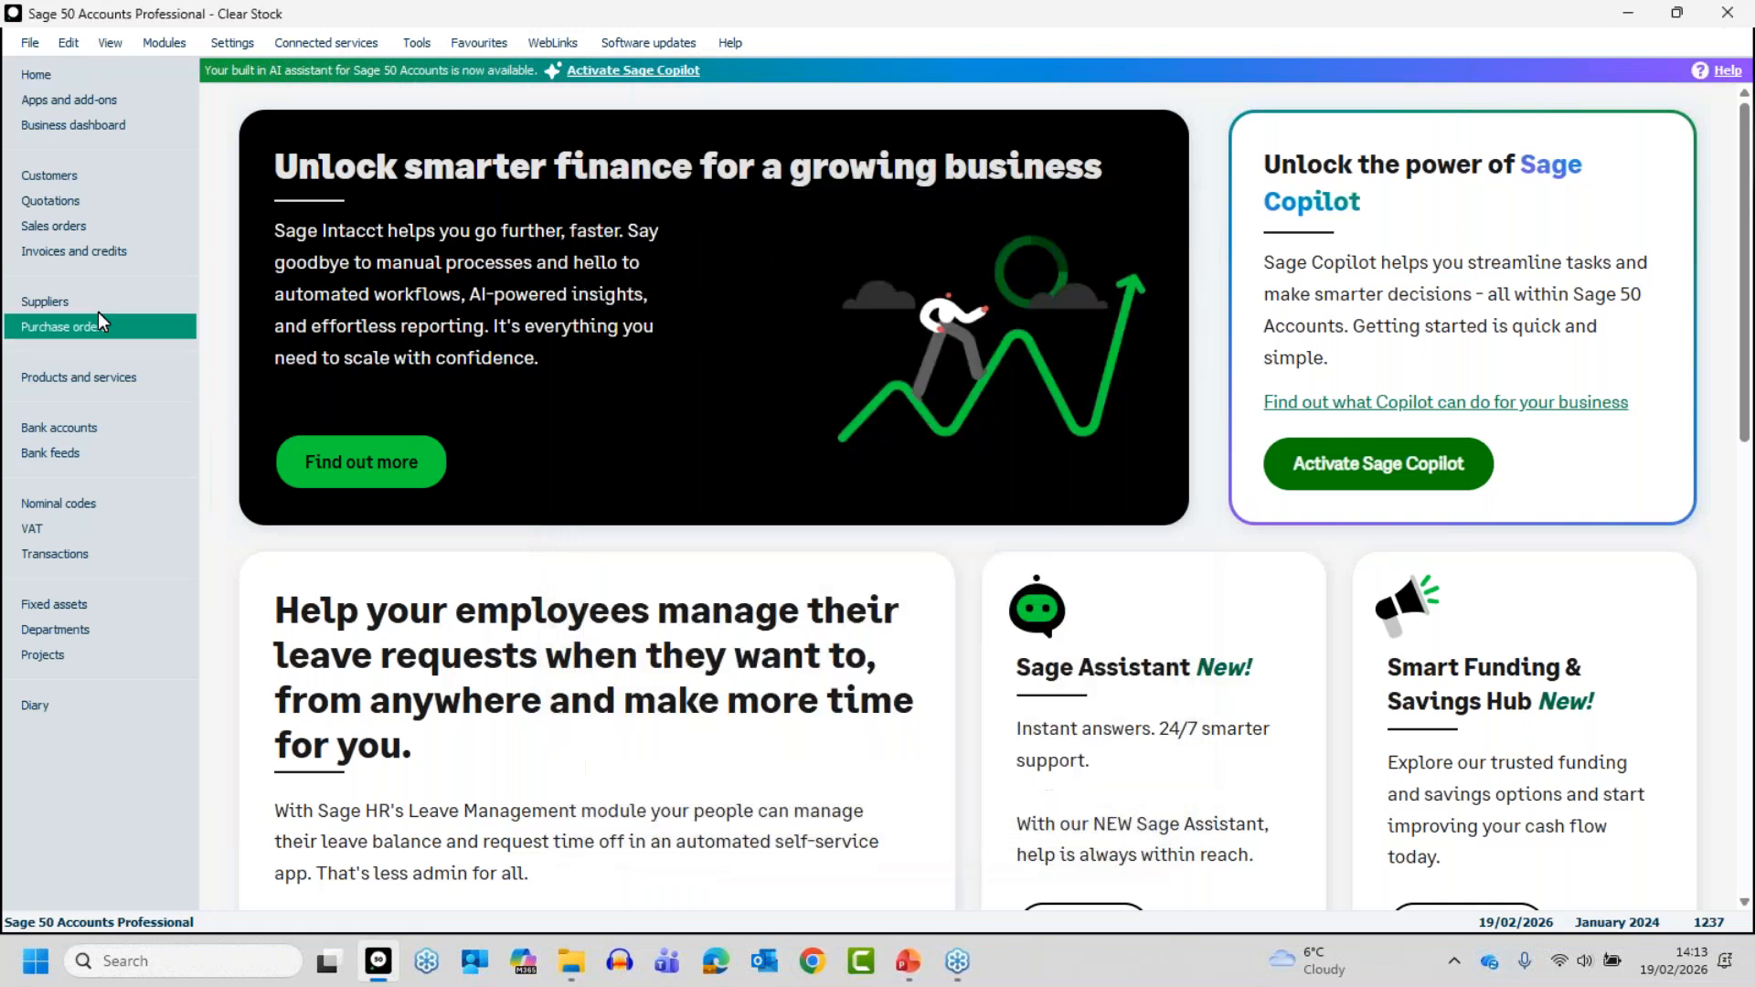
# - Open the products and services list and select different products one at a time, from 4-MAIN through to BOARD001
pyautogui.click(77, 378)
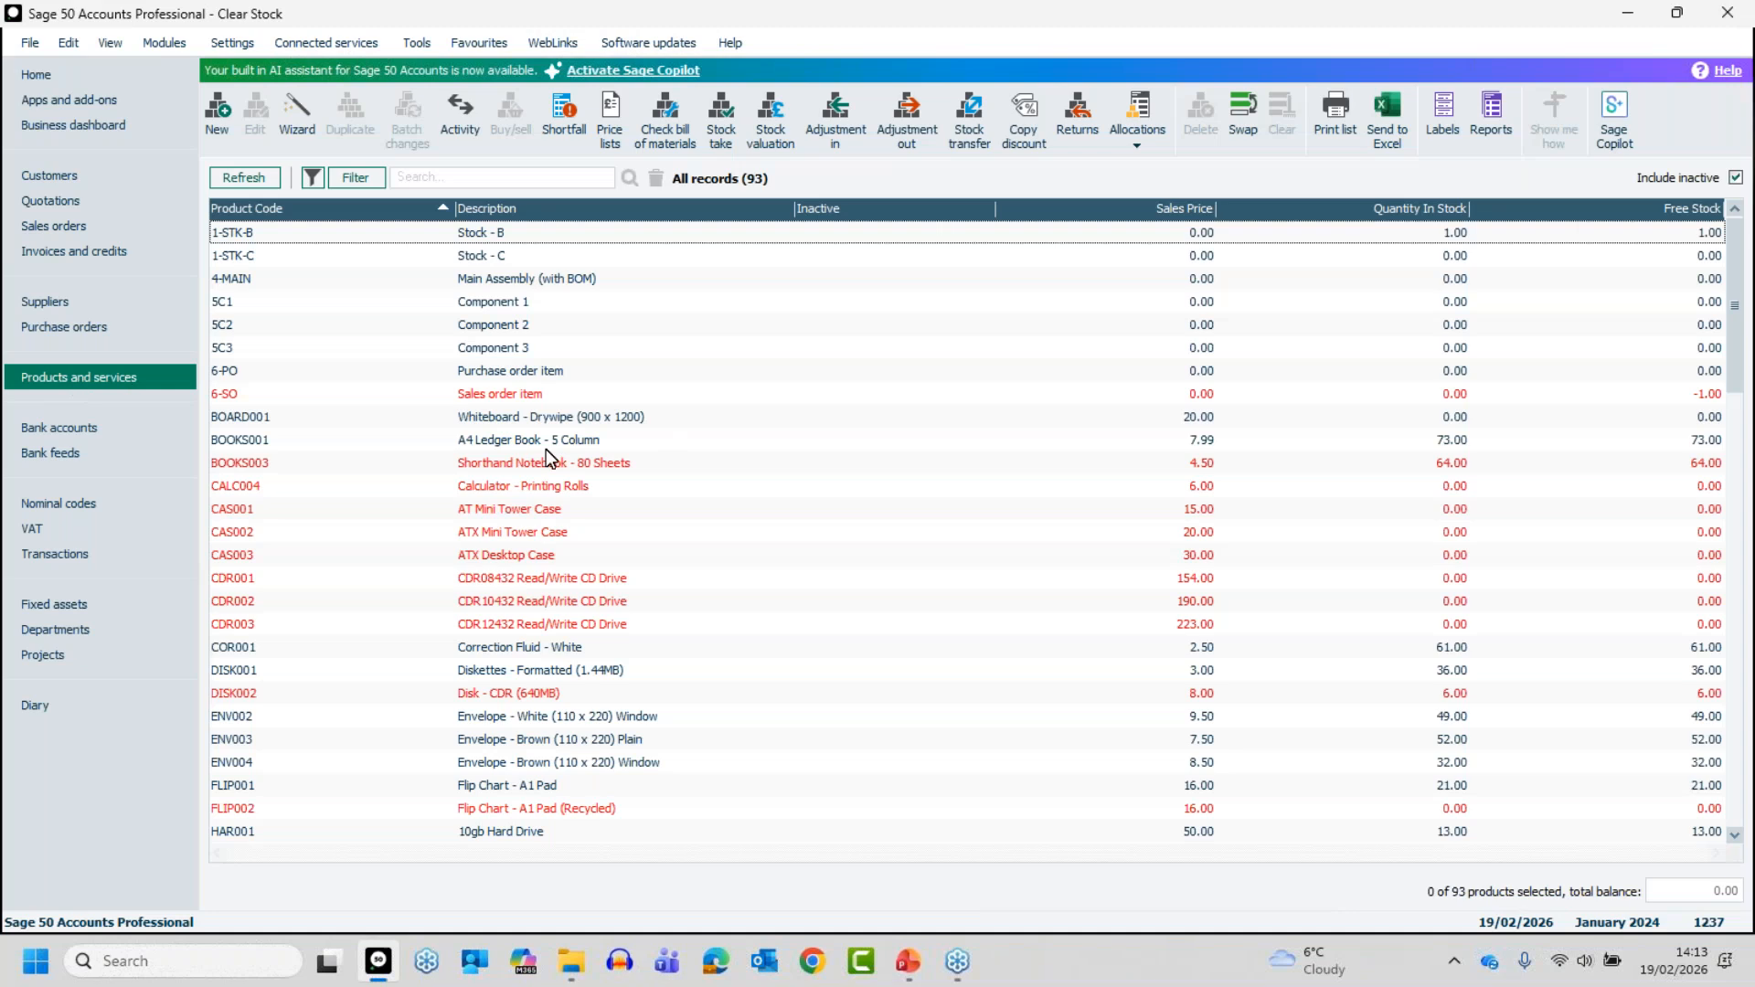
pyautogui.click(472, 281)
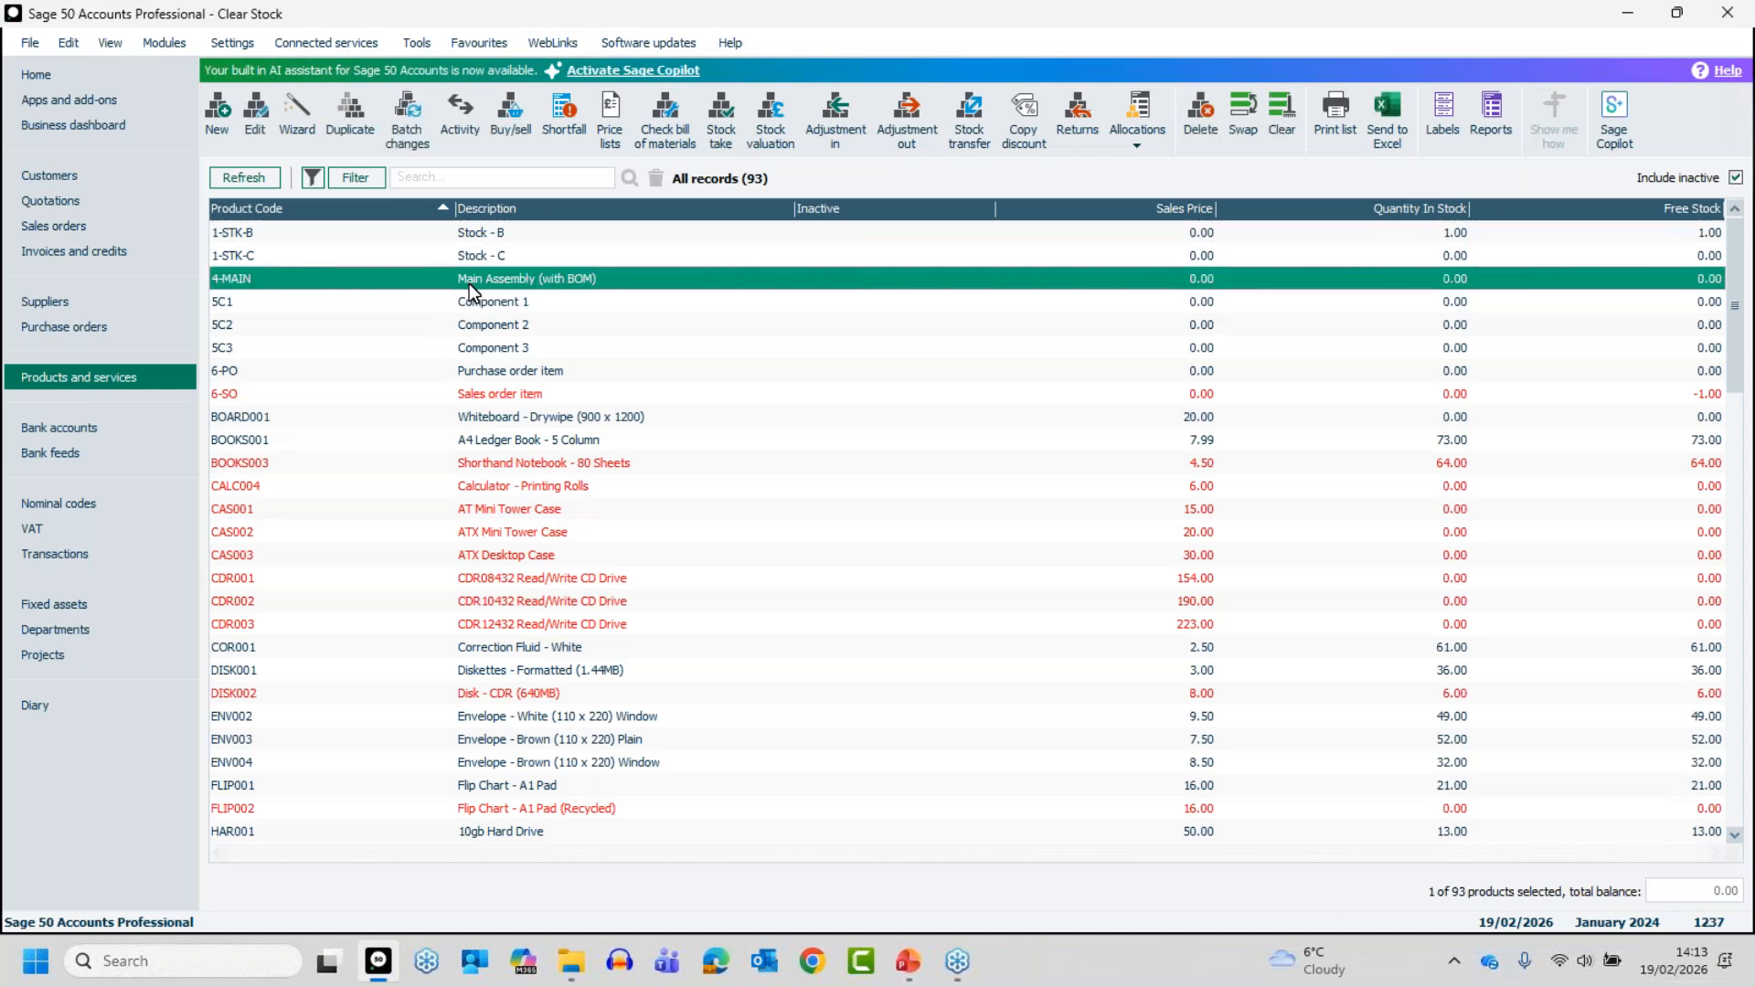
pyautogui.click(553, 687)
pyautogui.click(534, 578)
pyautogui.click(503, 441)
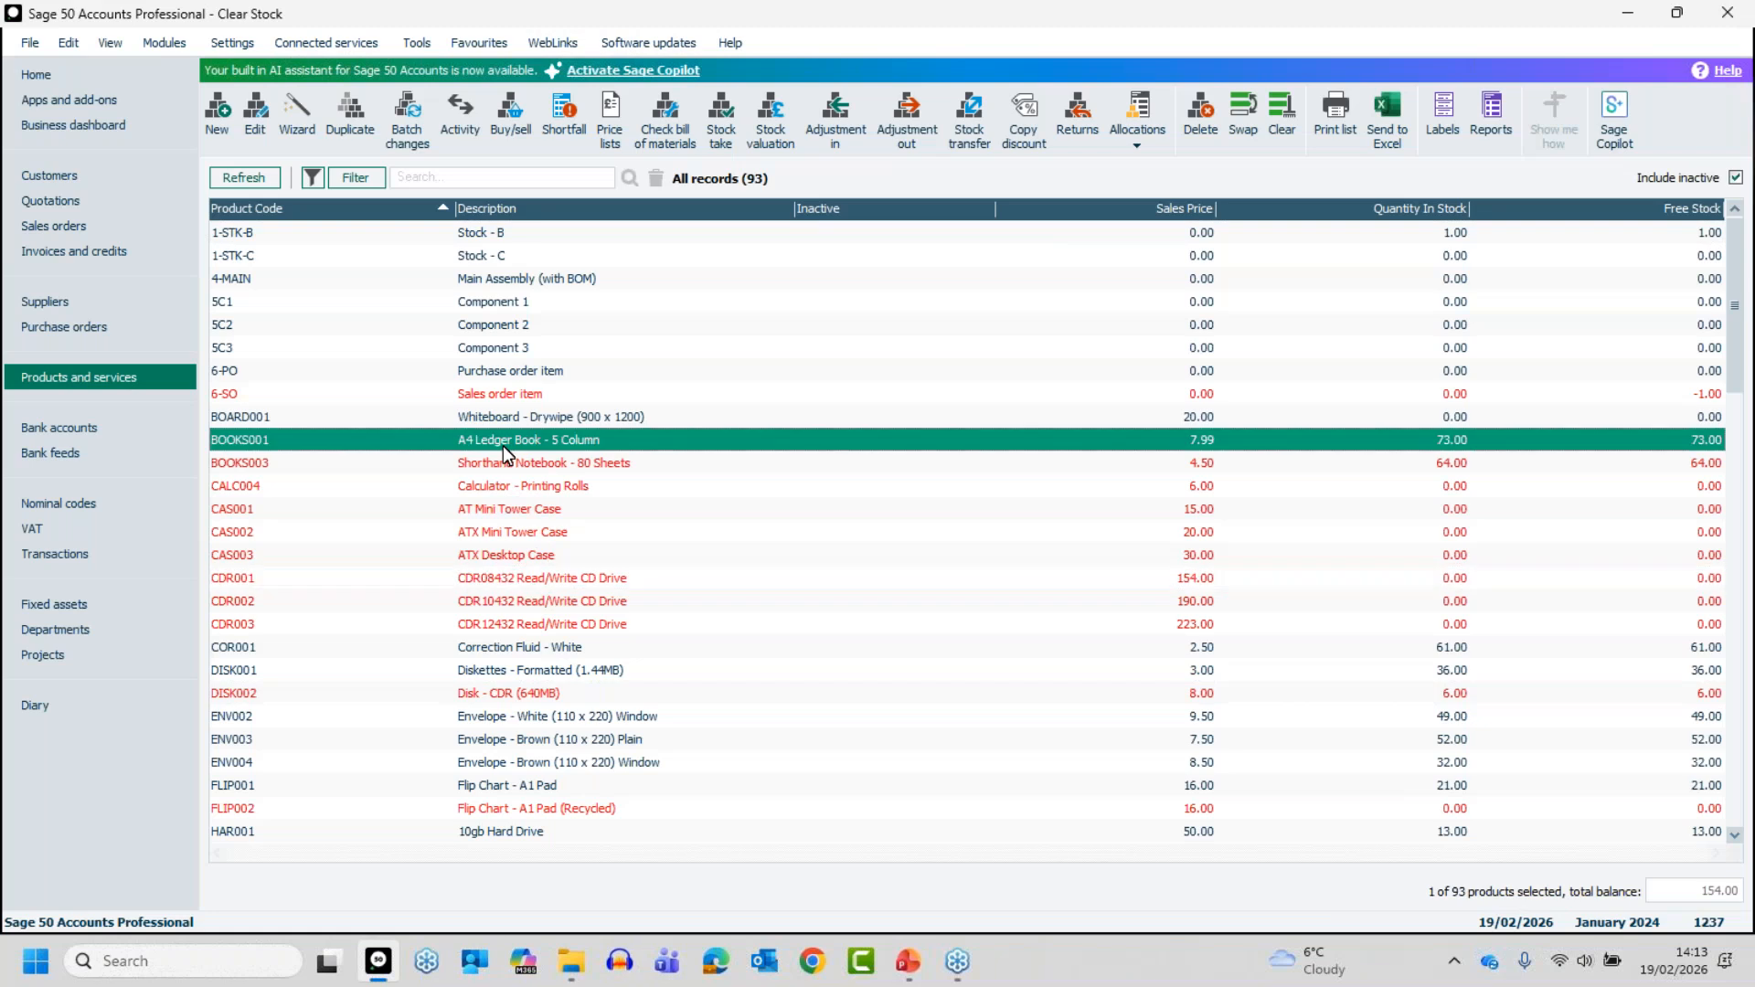
pyautogui.click(519, 309)
pyautogui.click(529, 440)
pyautogui.click(525, 602)
pyautogui.click(529, 713)
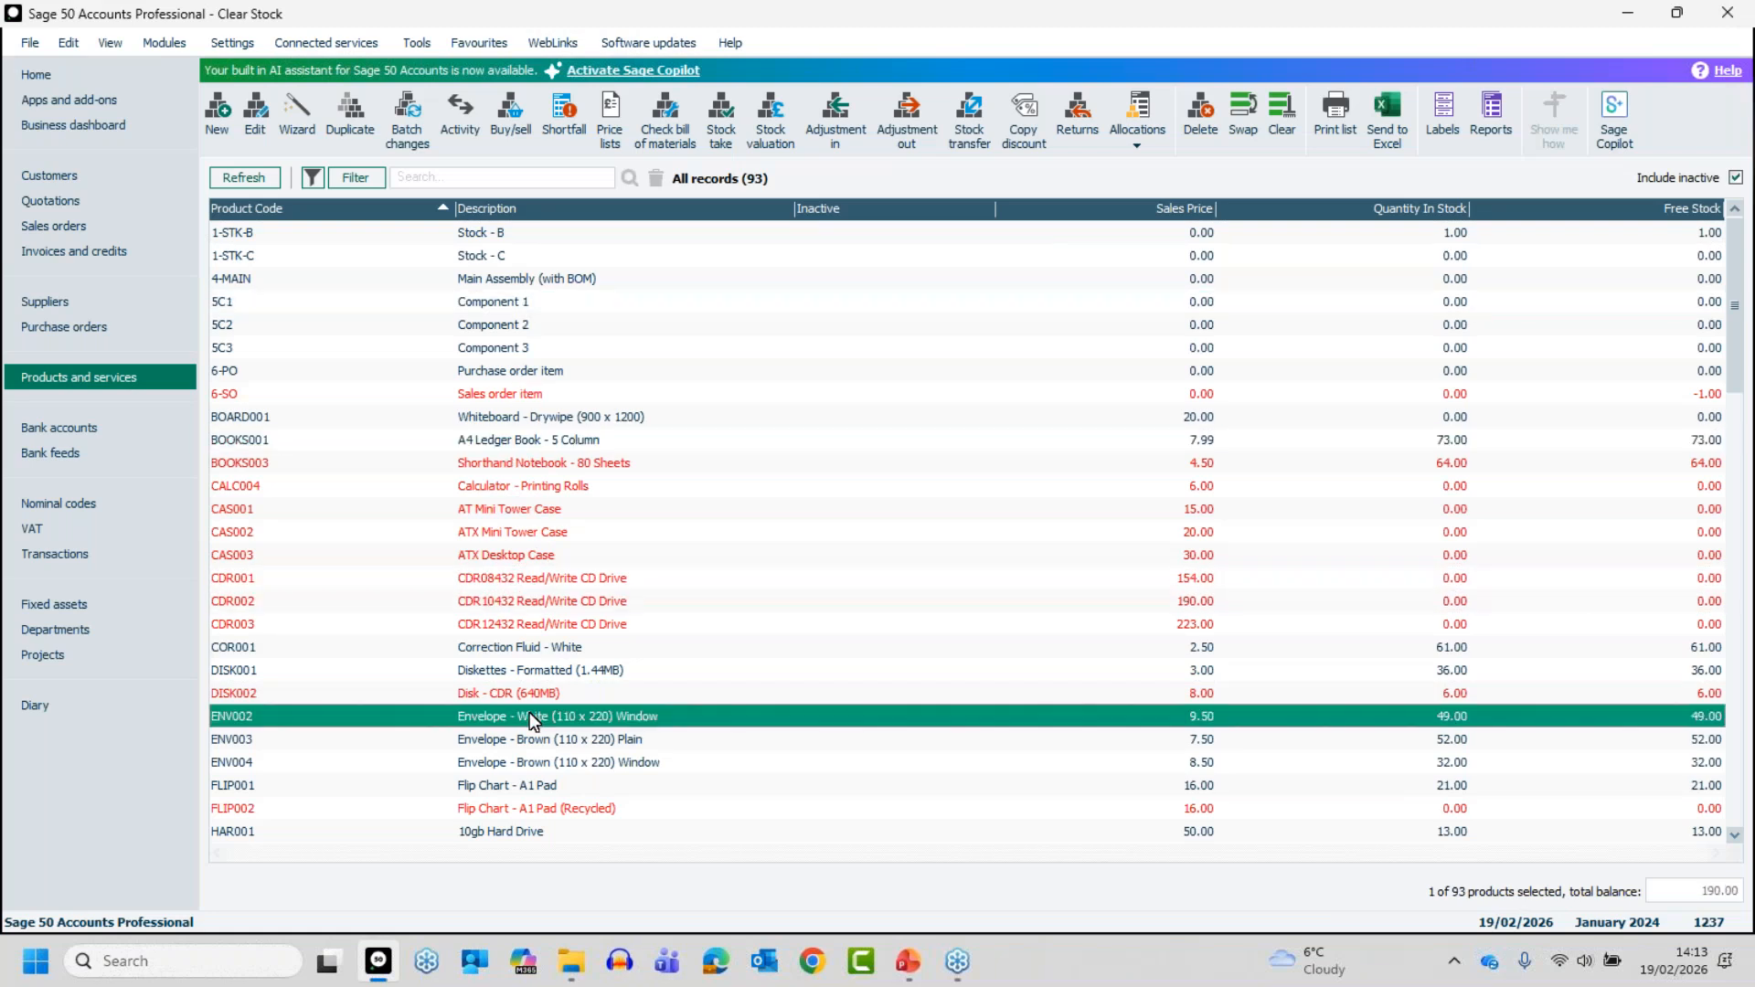
pyautogui.click(521, 672)
pyautogui.click(508, 600)
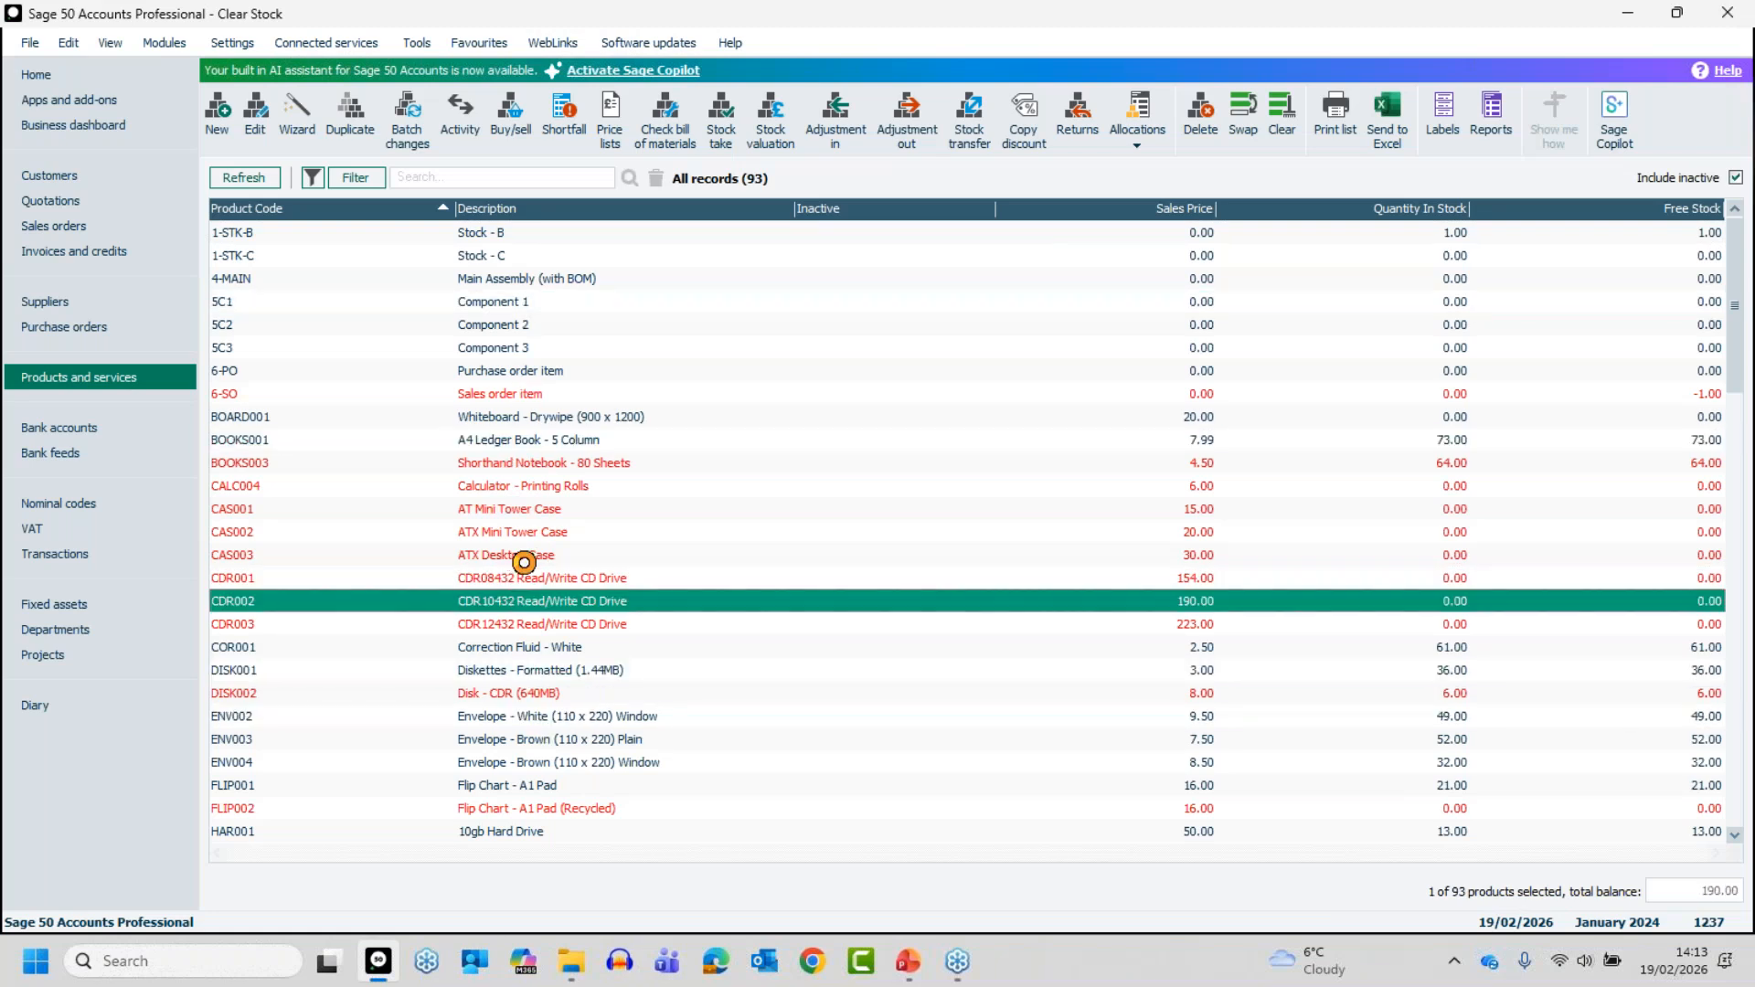
pyautogui.click(507, 555)
pyautogui.click(509, 532)
pyautogui.click(509, 419)
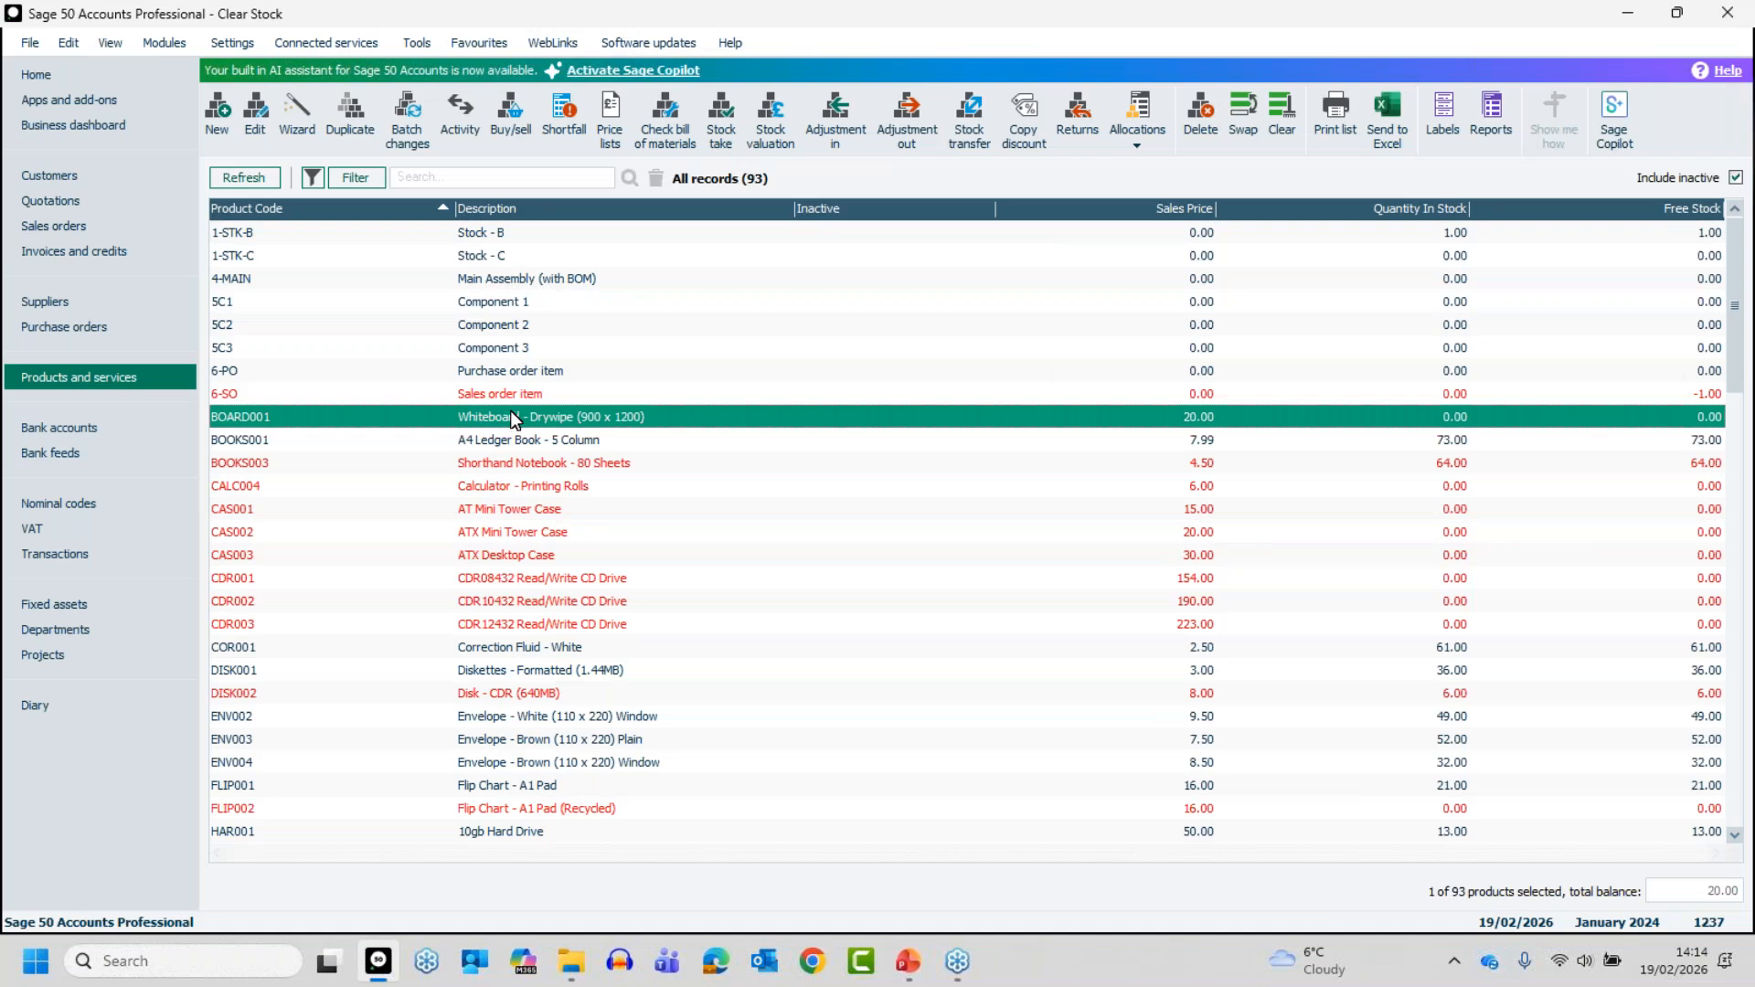
# - Select the continuous range of products from 5C1 to COR001
pyautogui.click(479, 303)
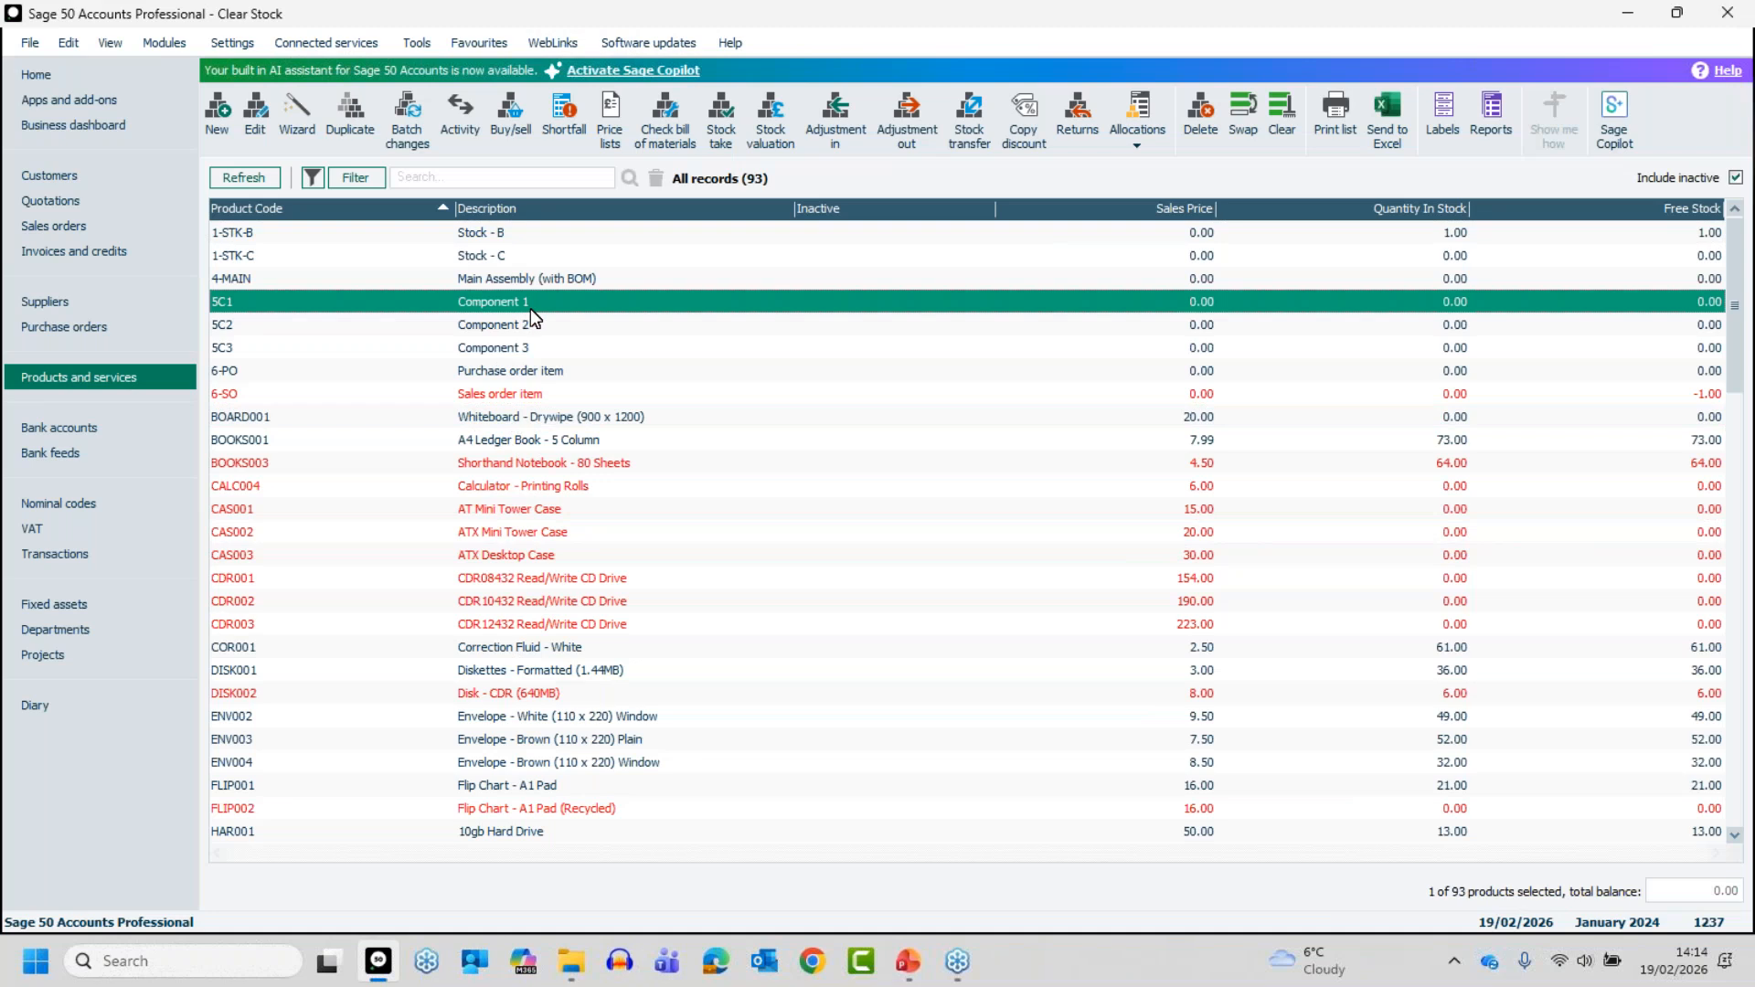
pyautogui.keyDown('shift'); pyautogui.click(497, 647); pyautogui.keyUp('shift')
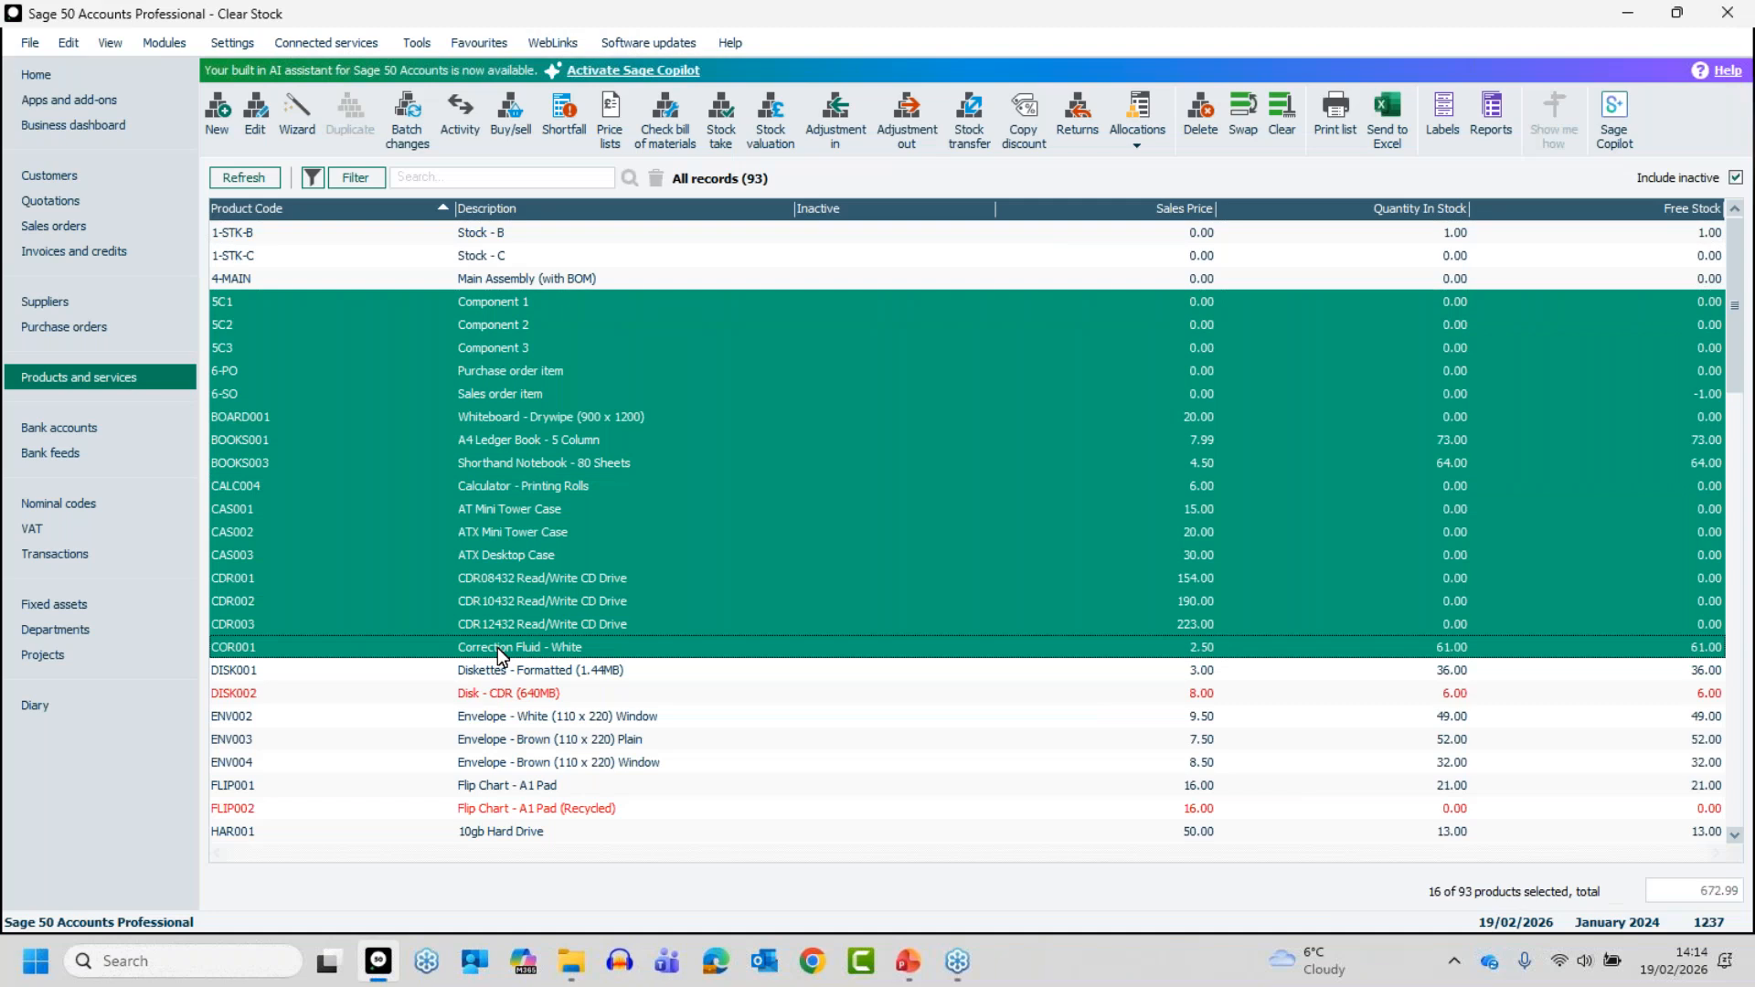
# - Select the separate products 5C1, BOOKS001, DISK001, CDR001, CAS001 and CALC004 together, and reduce the selection to 5C1 only
pyautogui.click(476, 305)
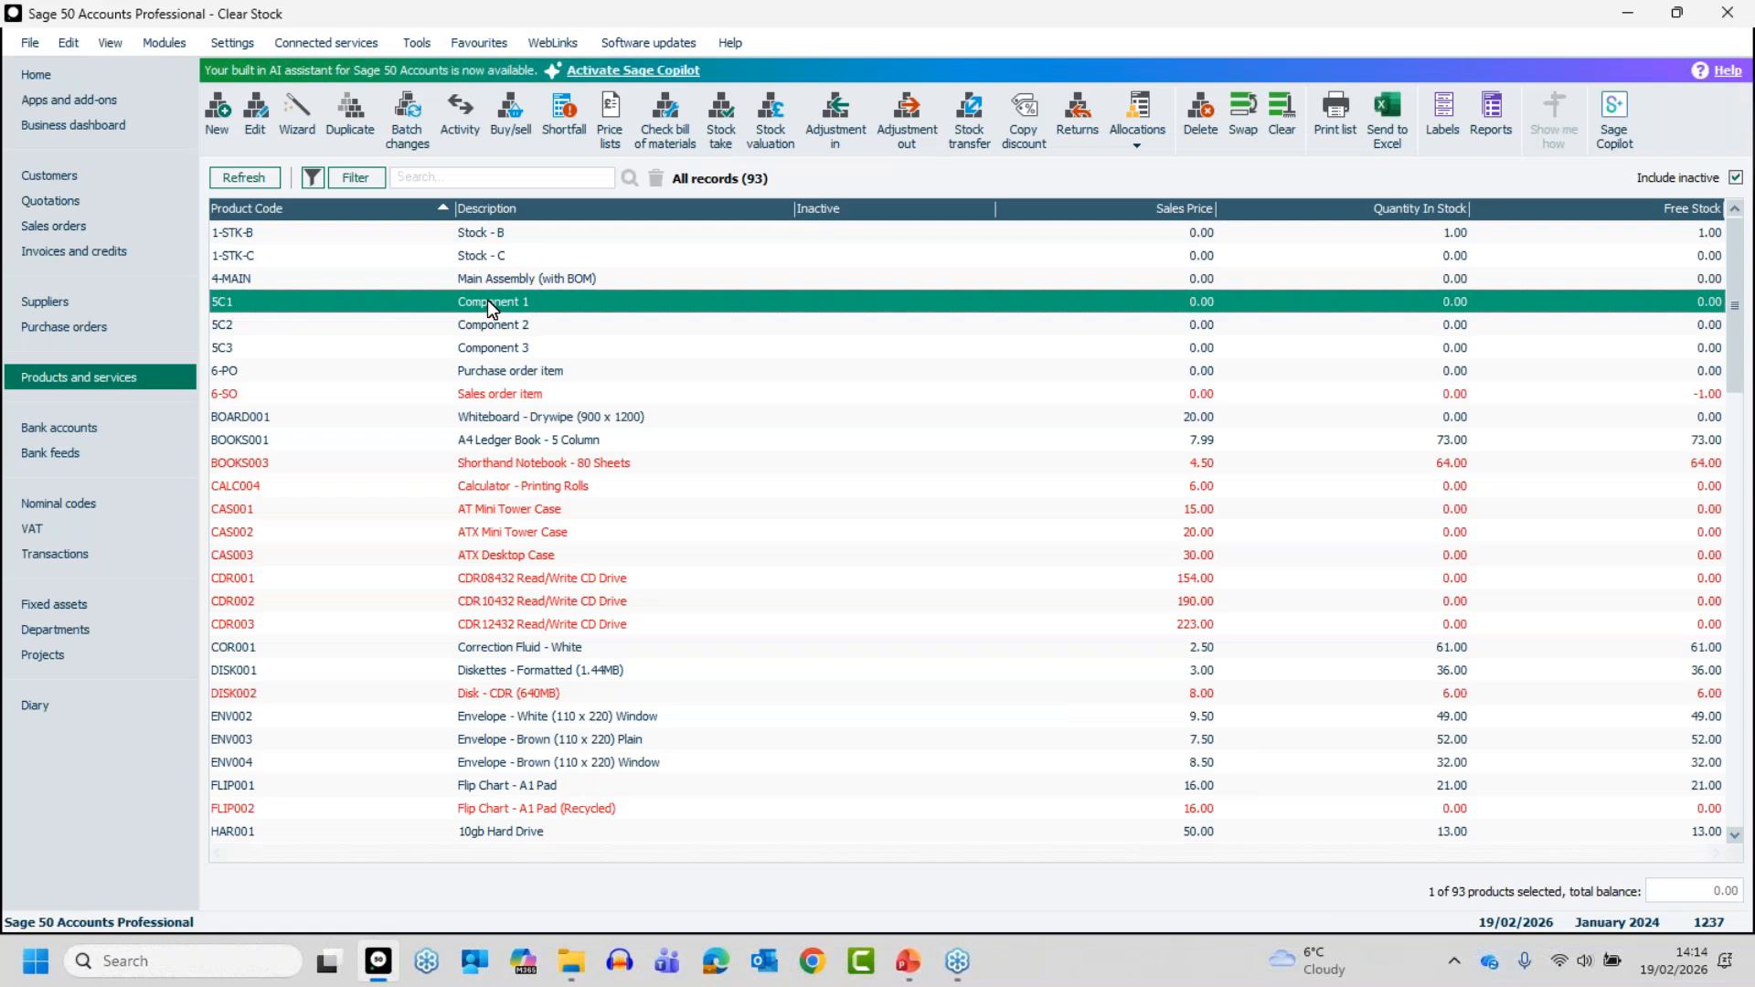
pyautogui.click(510, 440)
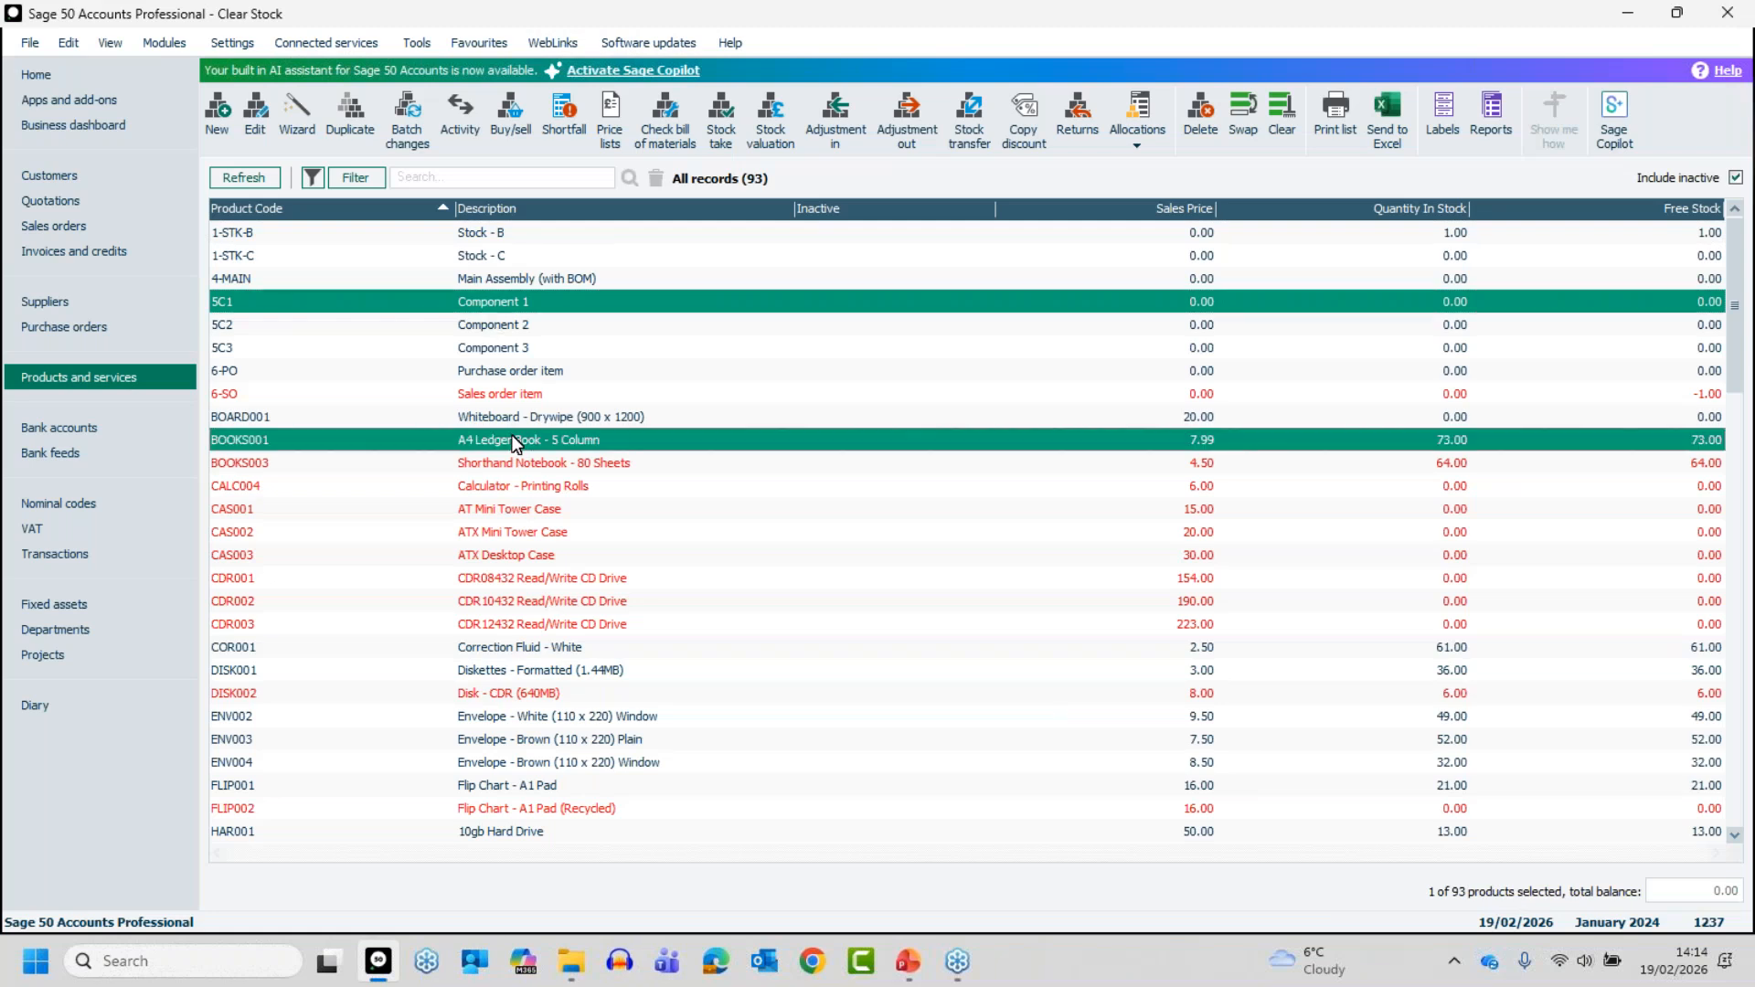
pyautogui.click(526, 670)
pyautogui.click(519, 579)
pyautogui.click(513, 509)
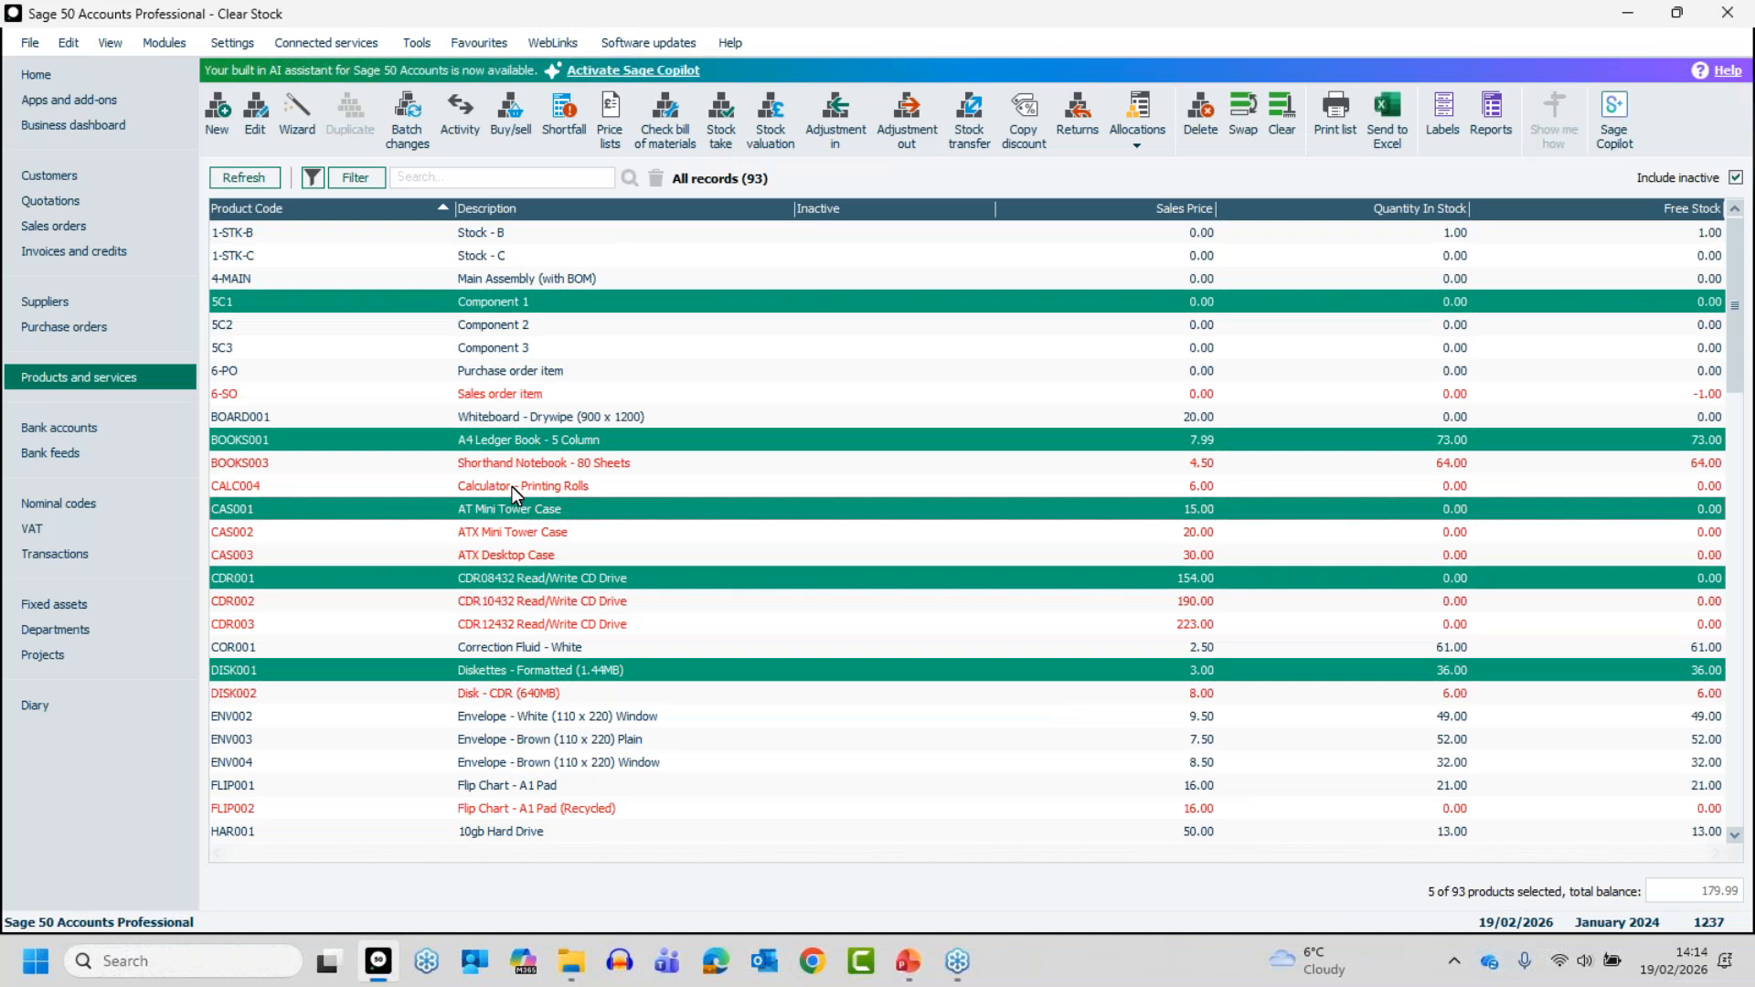
pyautogui.click(523, 486)
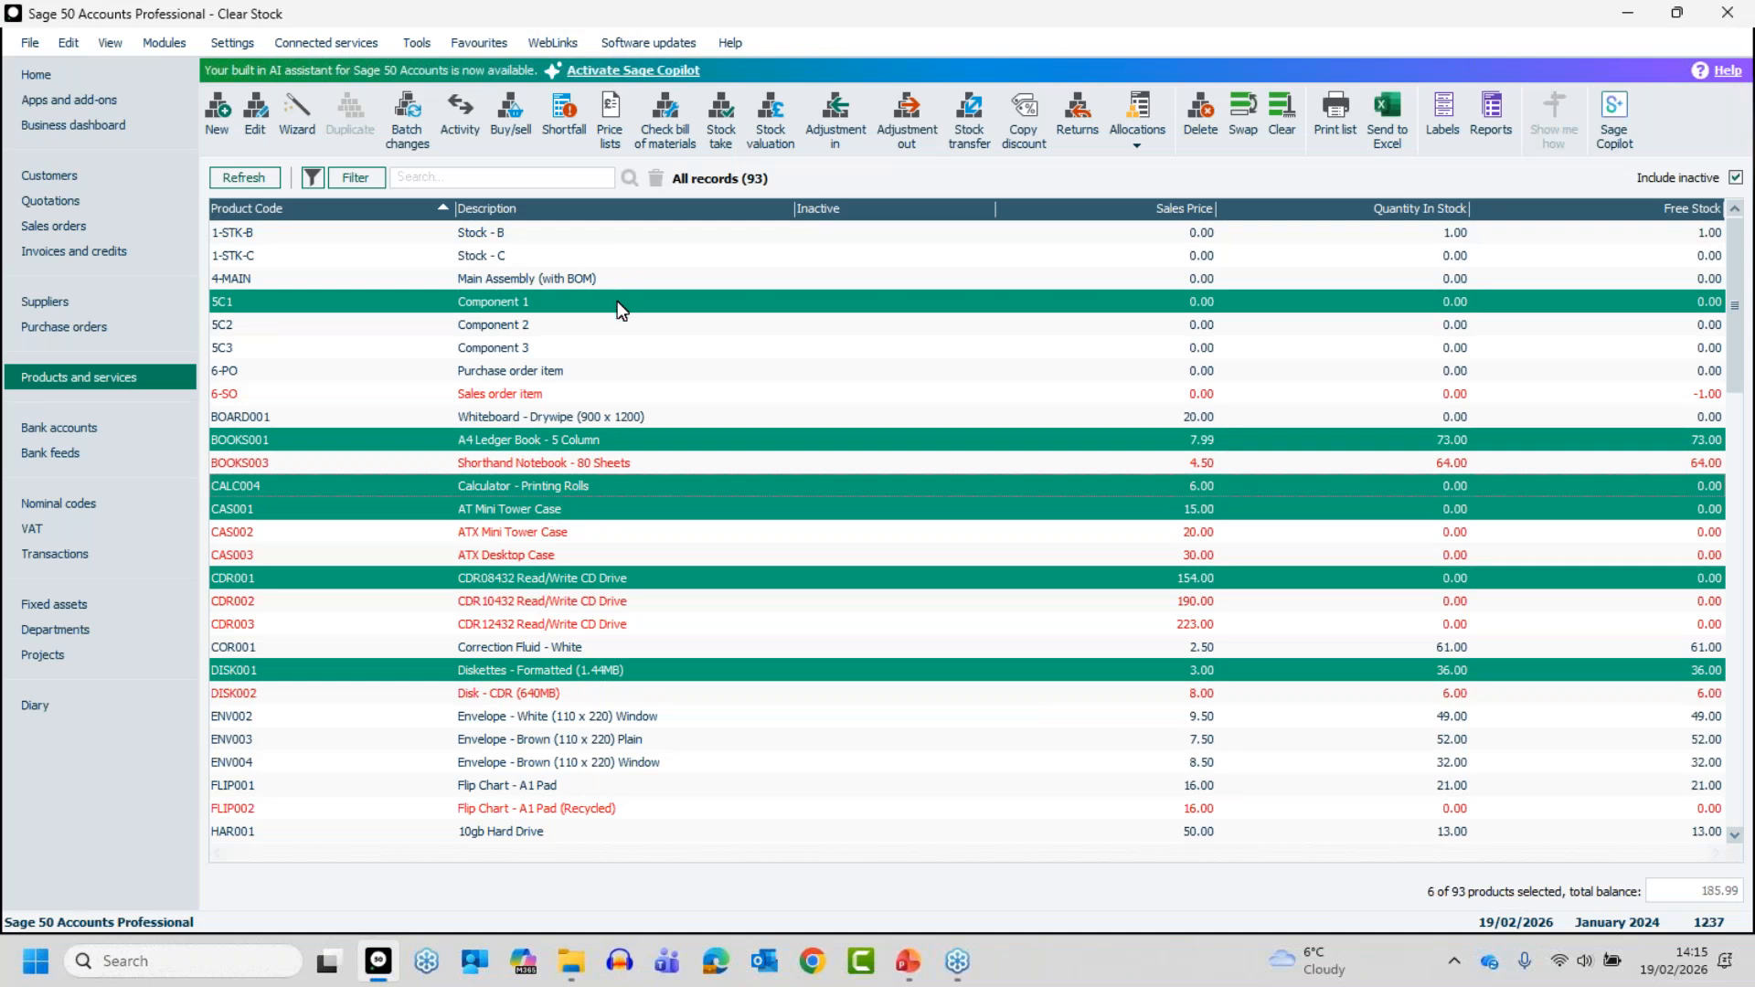
pyautogui.click(539, 306)
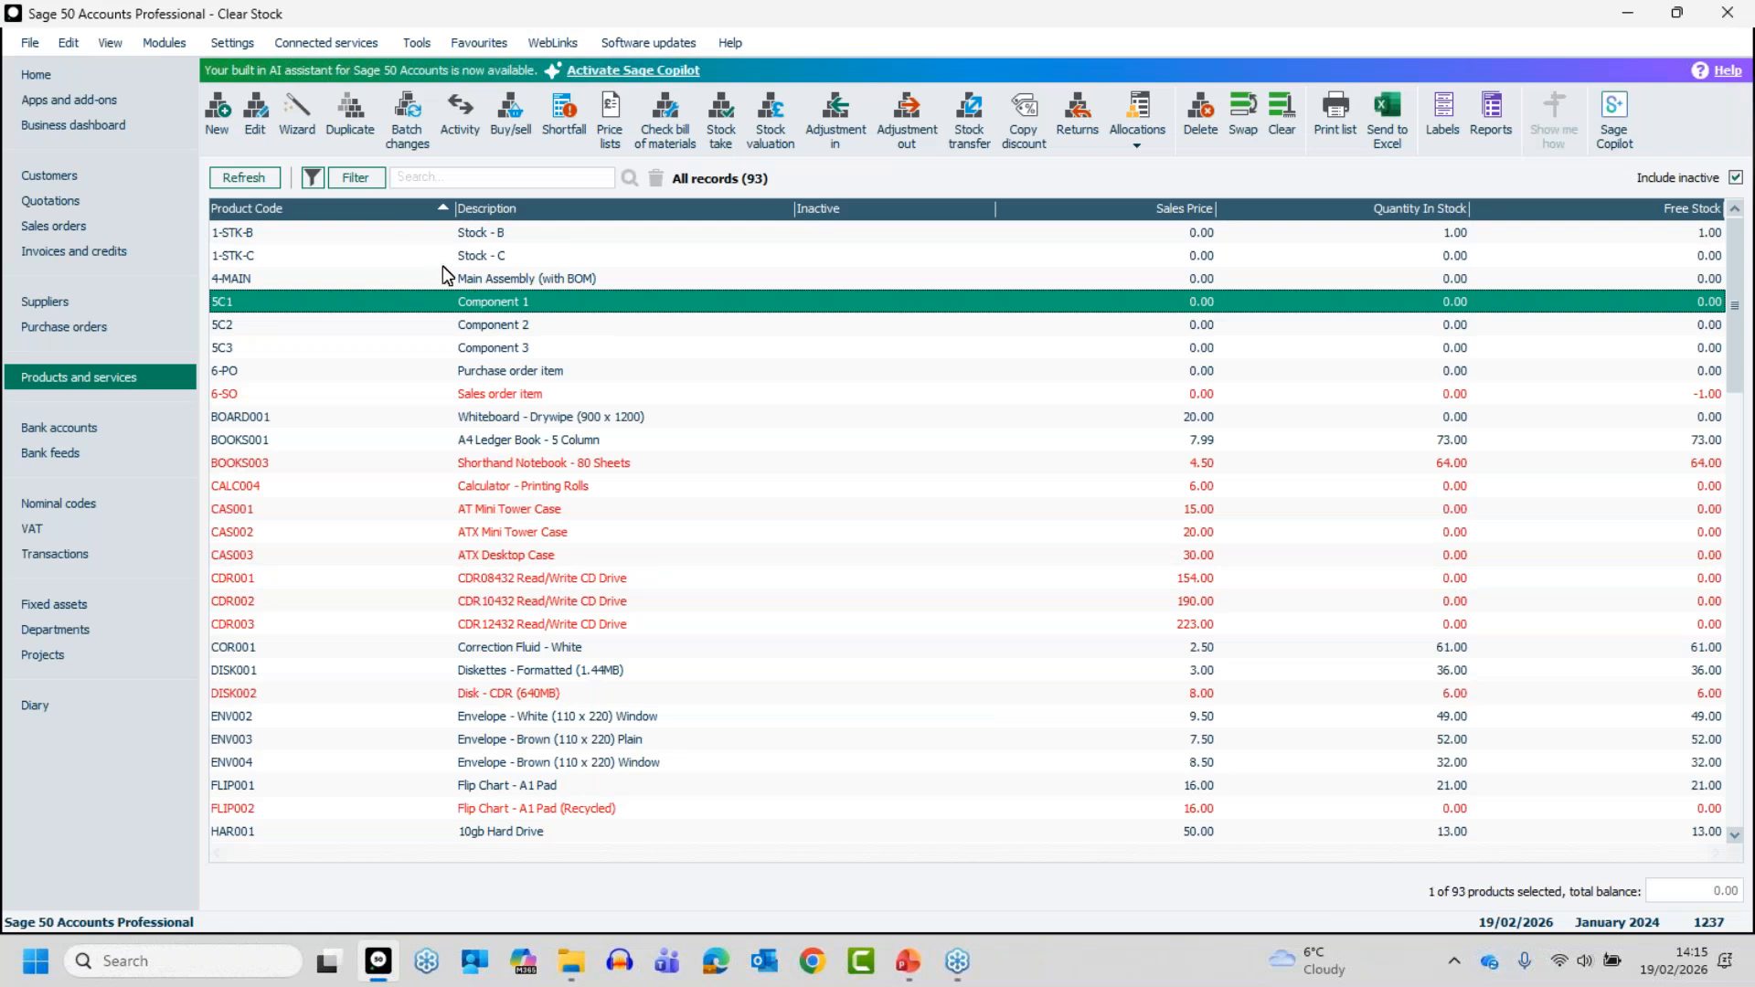
pyautogui.click(355, 176)
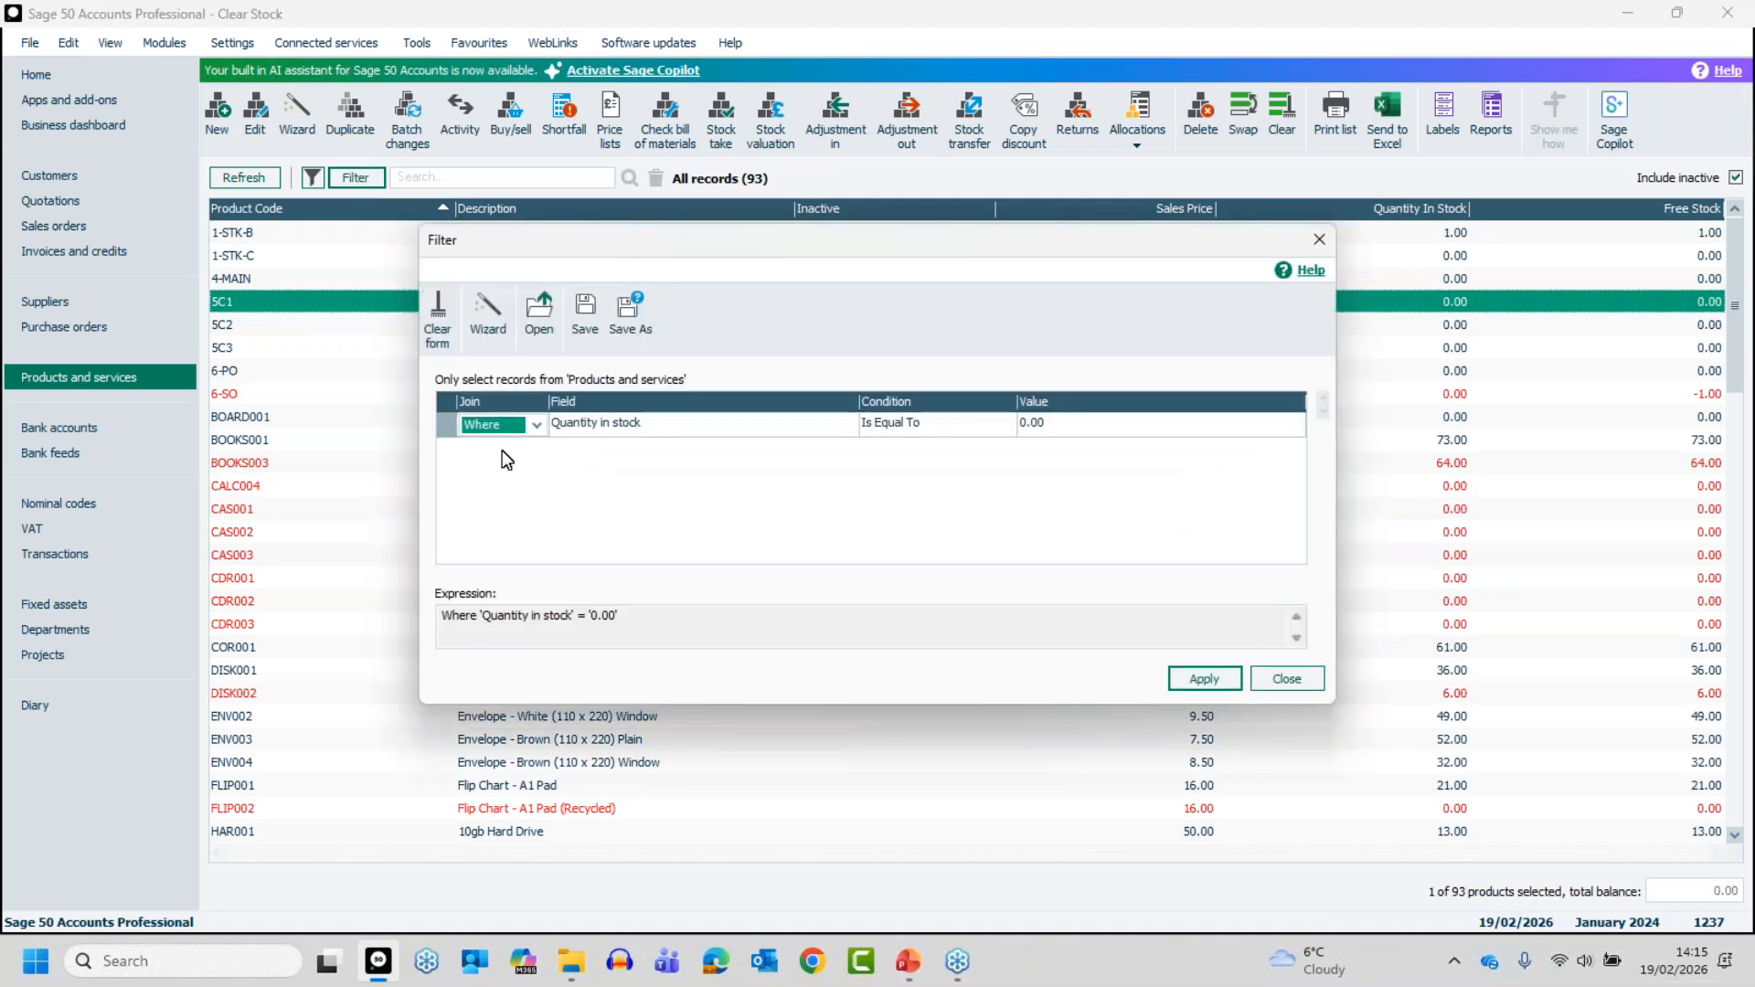
pyautogui.click(436, 320)
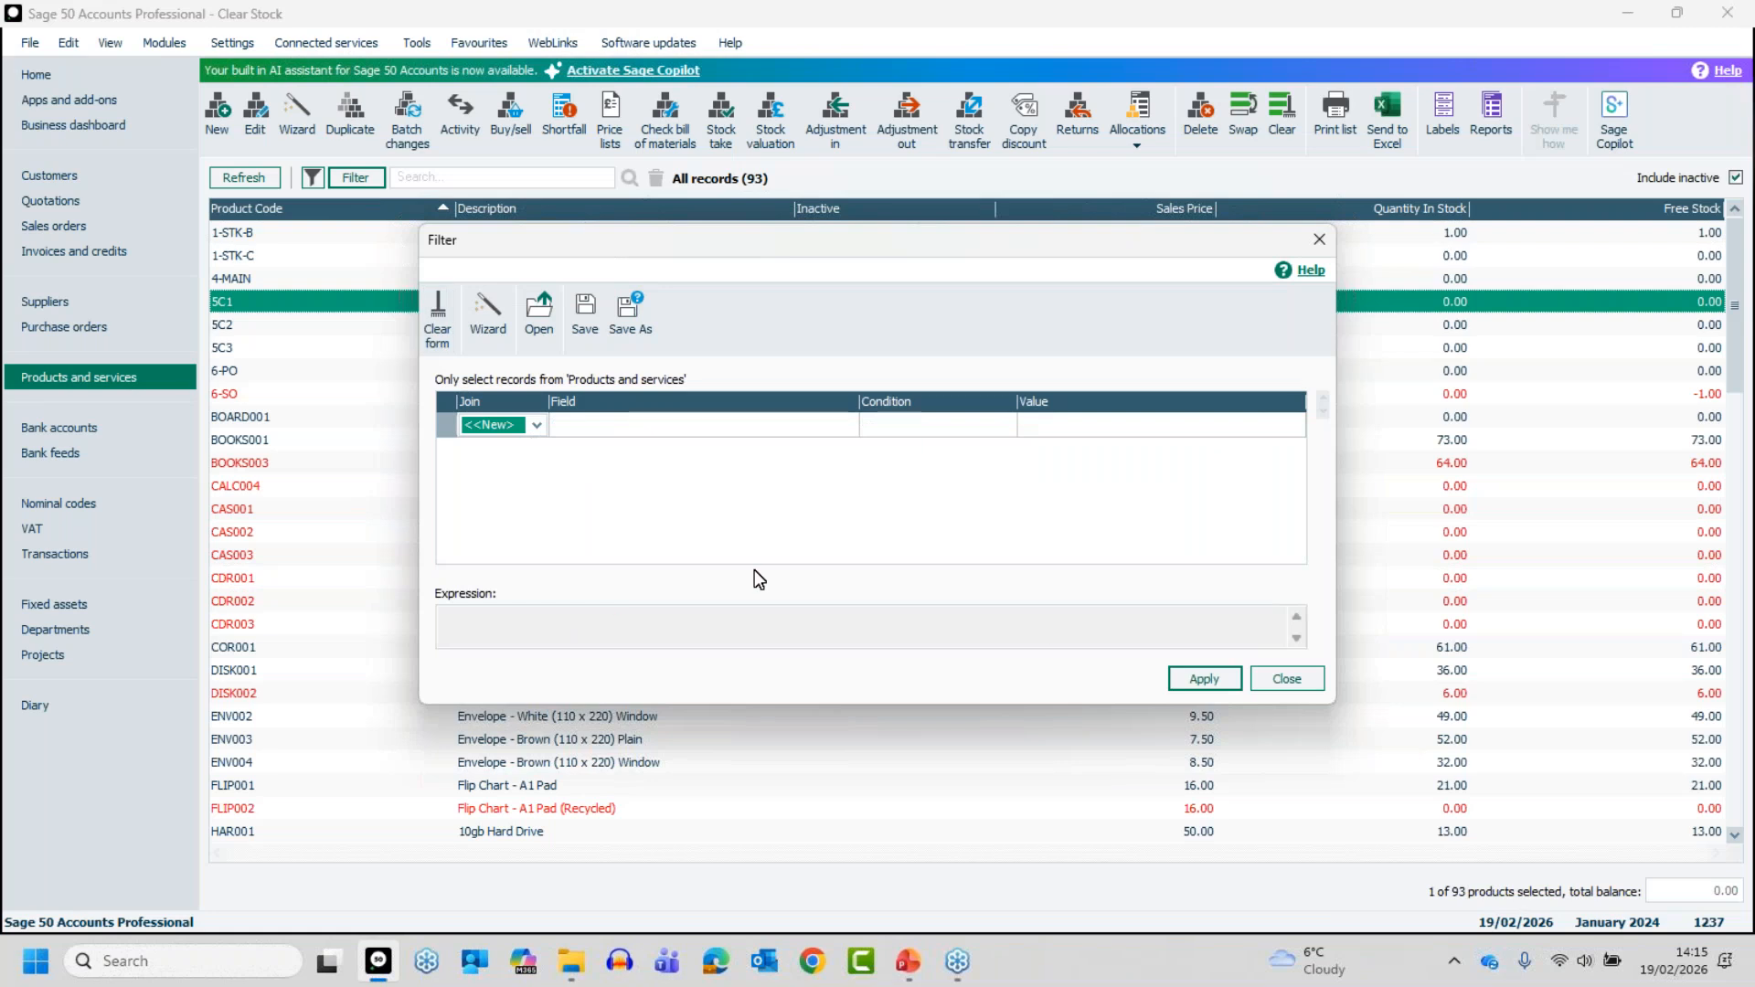
pyautogui.click(1287, 679)
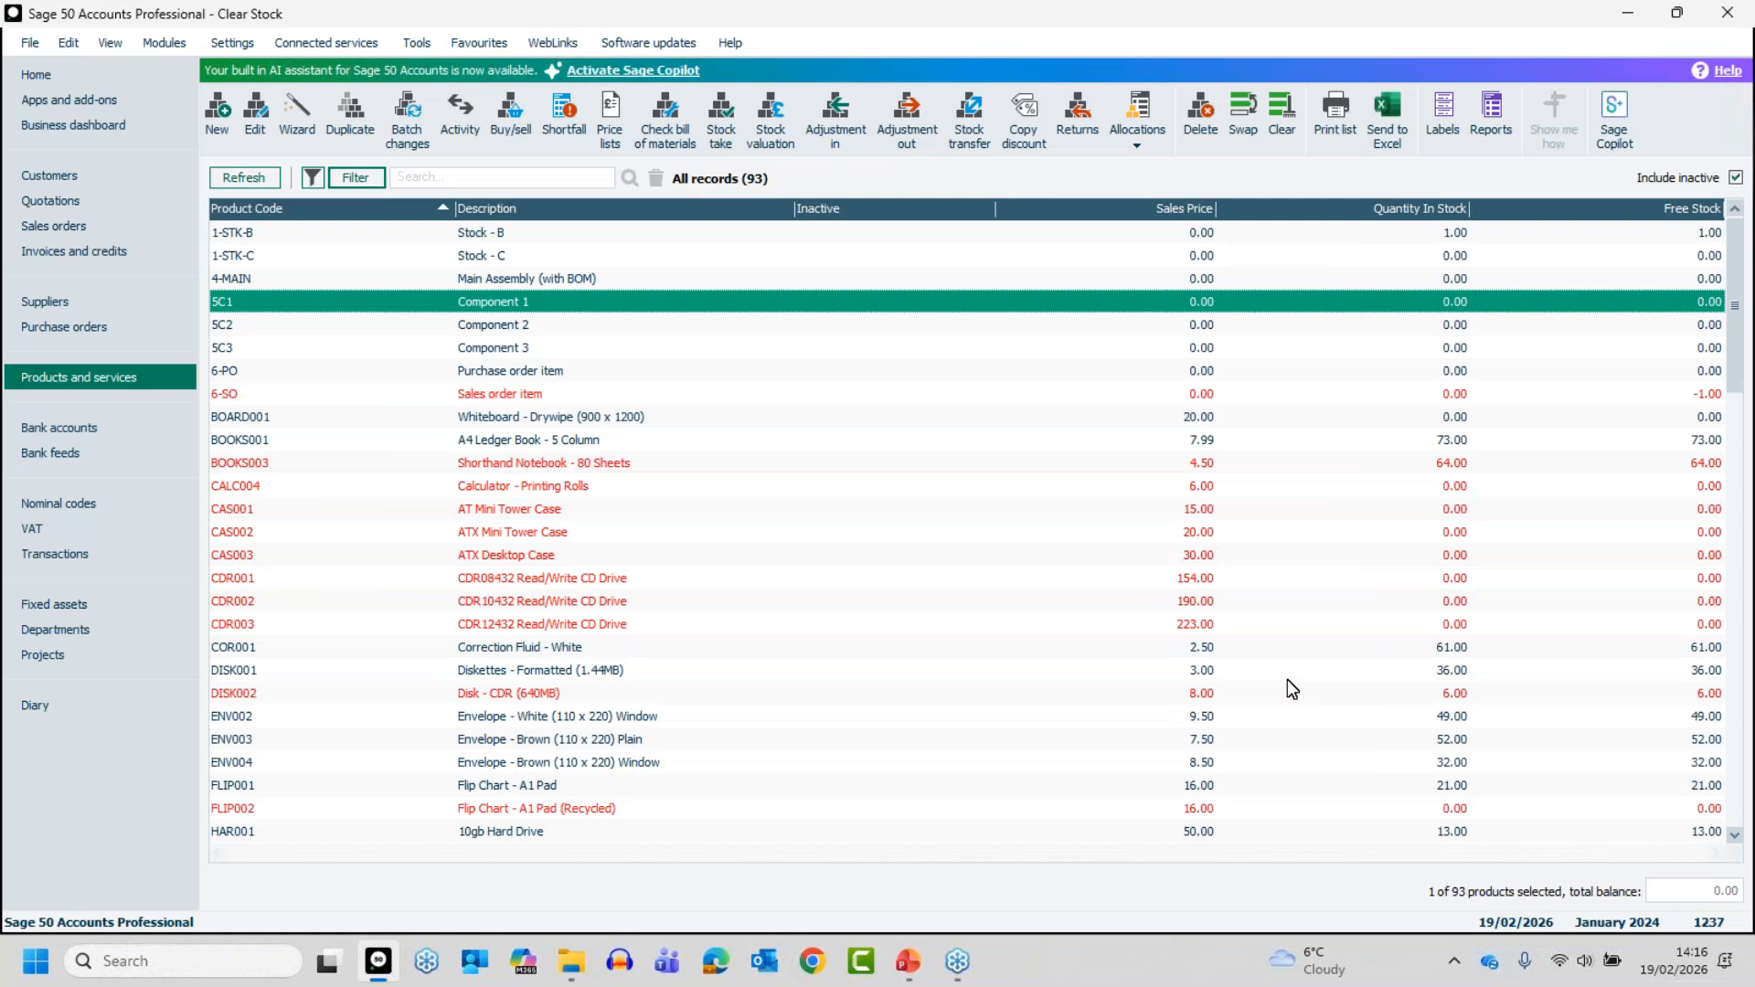
# - Clear the existing product list filter and start a new filter line with the join Where
pyautogui.click(360, 177)
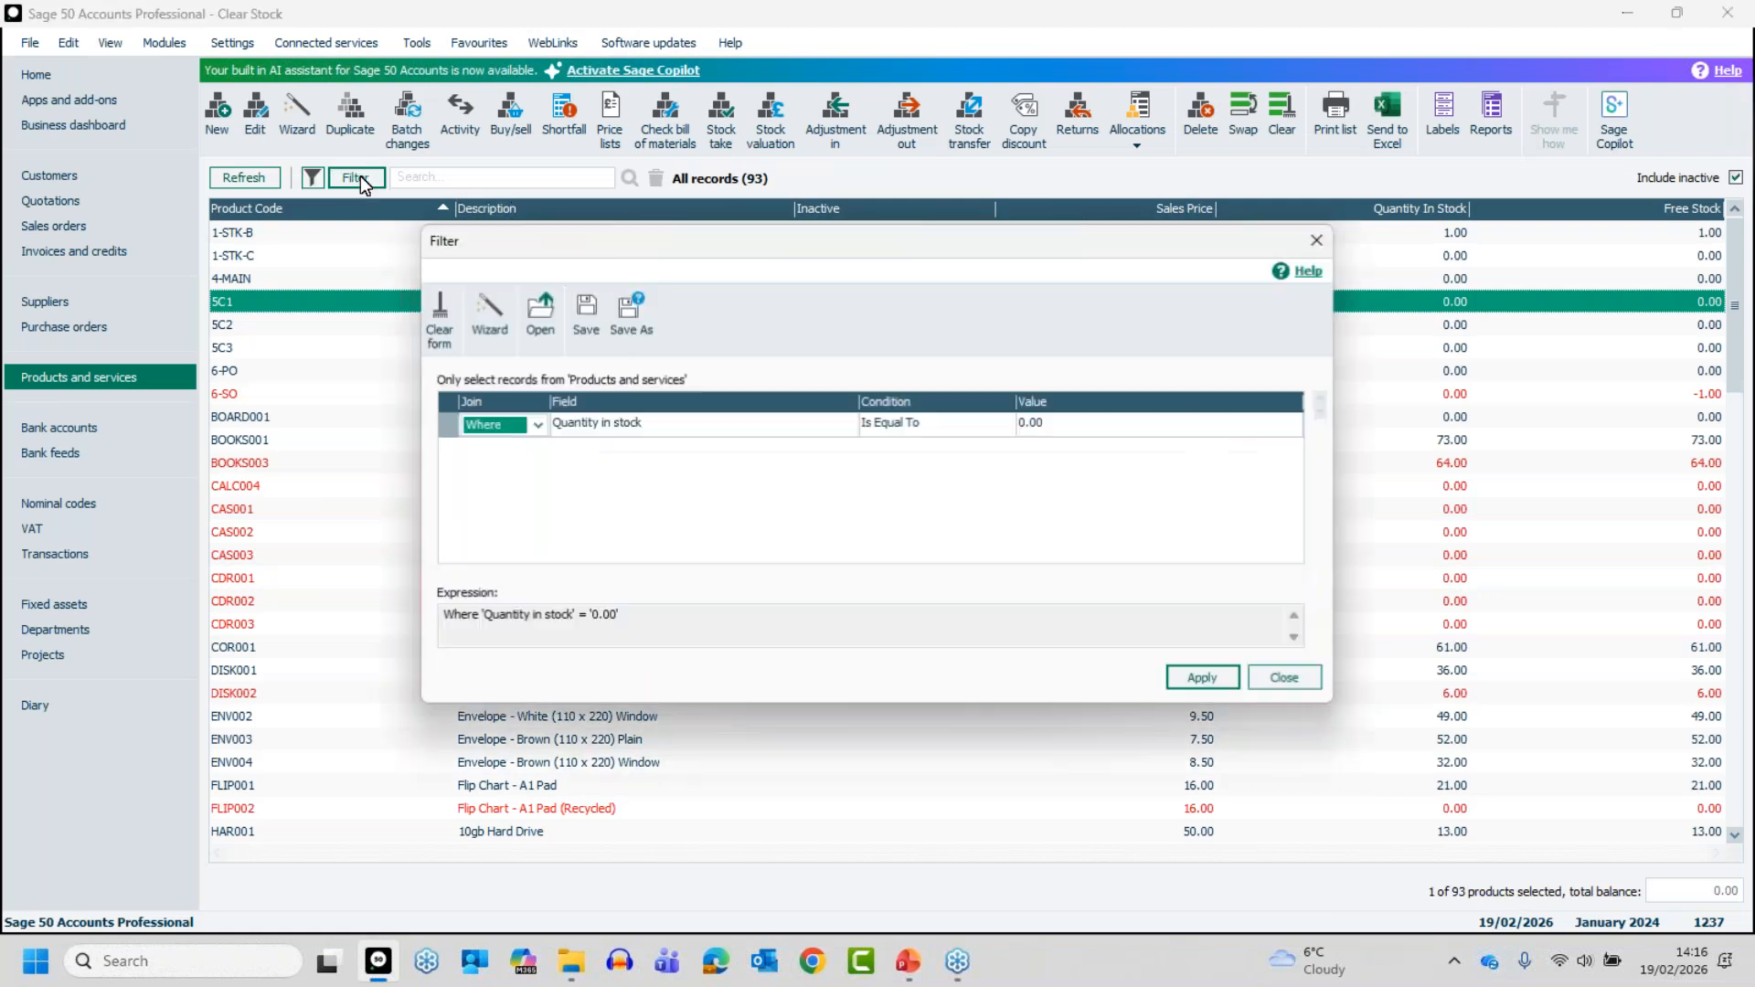
pyautogui.click(444, 347)
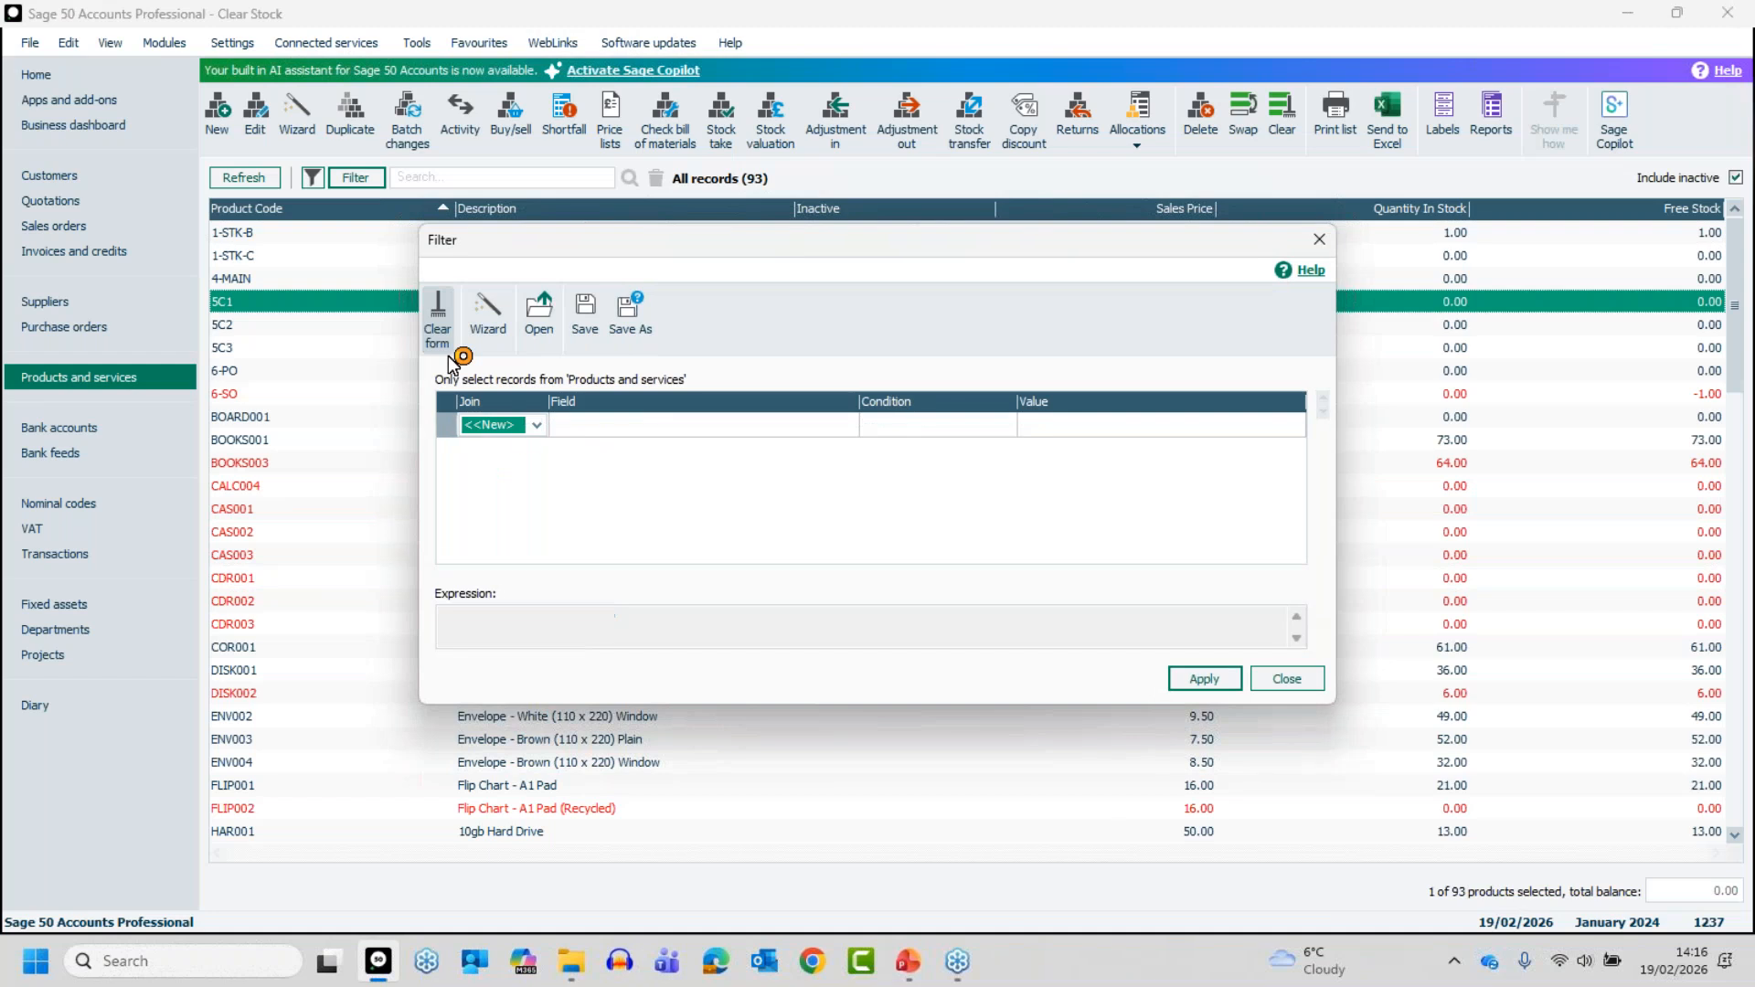
pyautogui.click(537, 425)
pyautogui.click(521, 461)
# - Look through the fields available for the Where line of the product filter
pyautogui.click(673, 424)
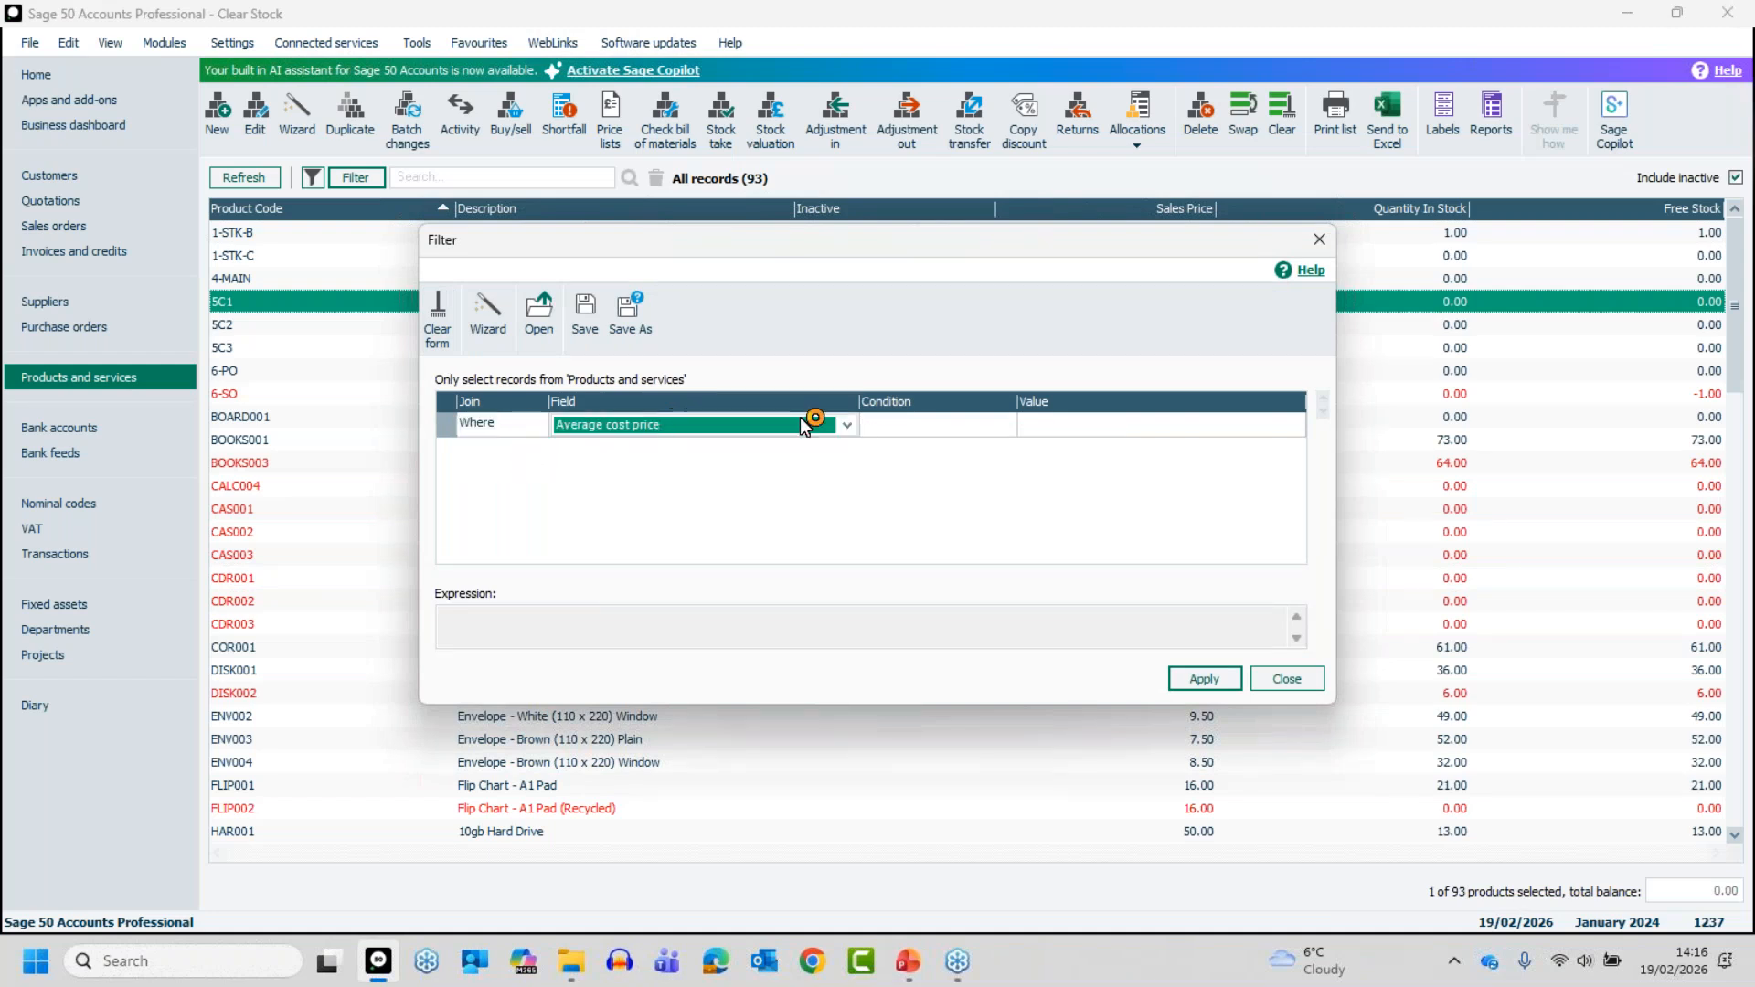
pyautogui.click(847, 426)
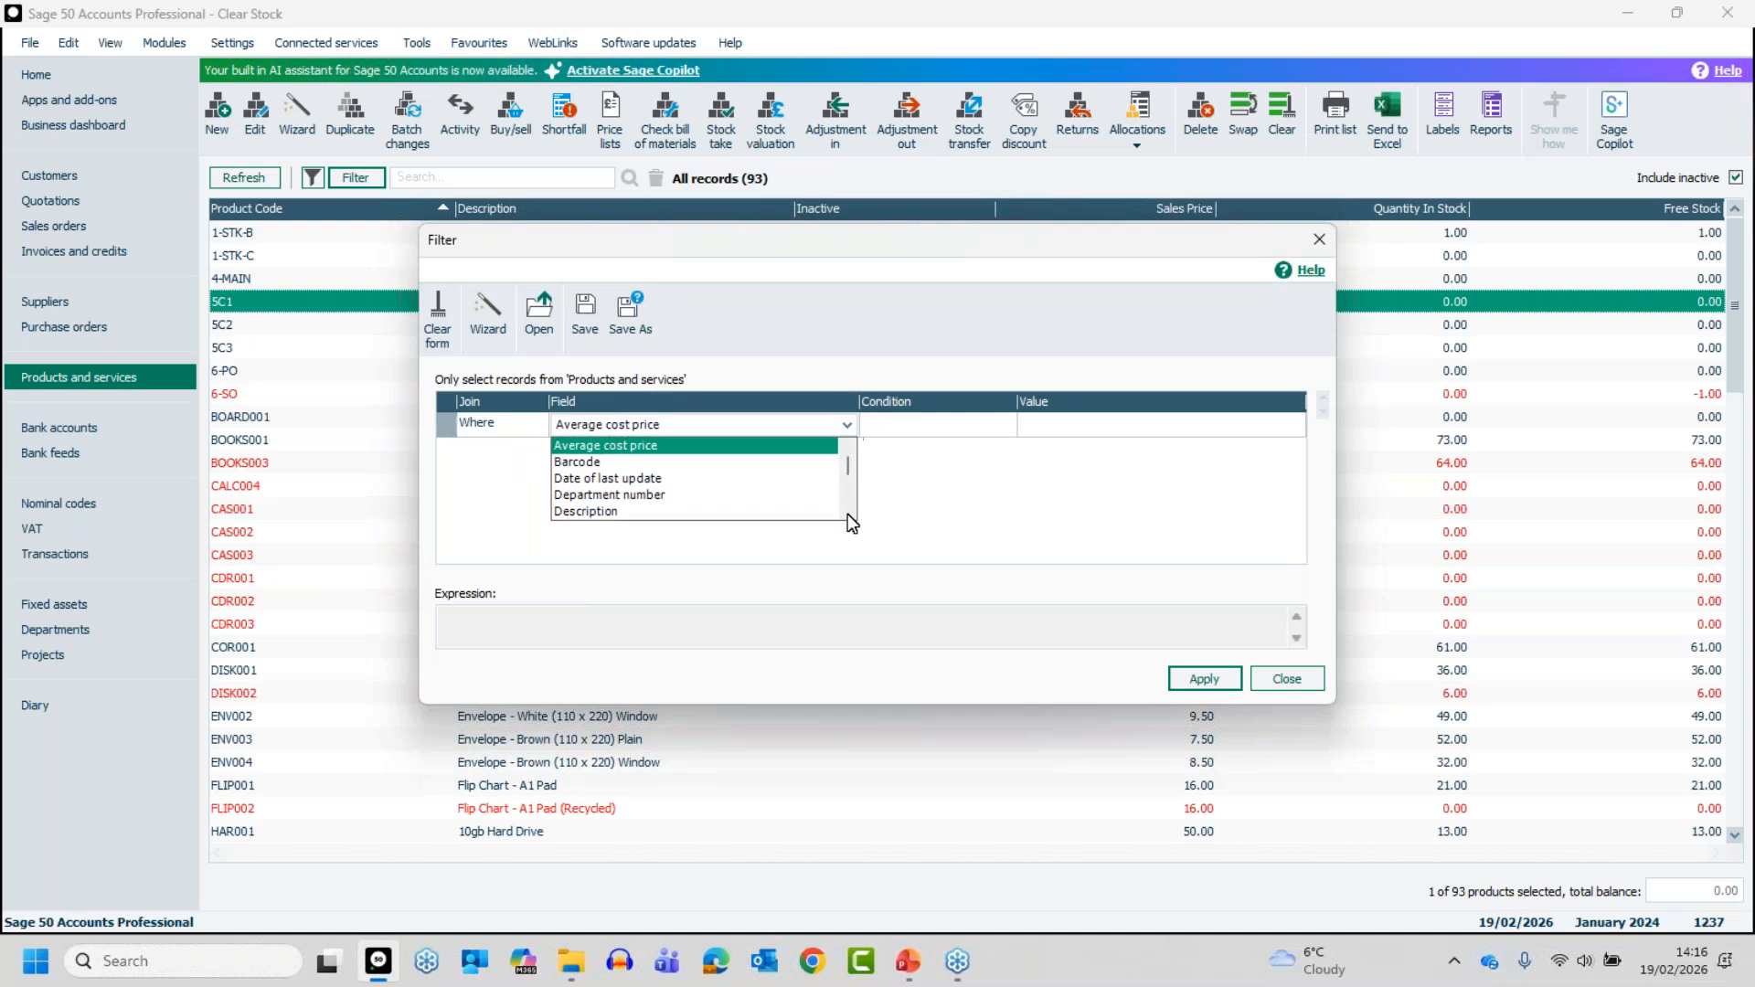
pyautogui.moveTo(849, 465); pyautogui.dragTo(860, 501)
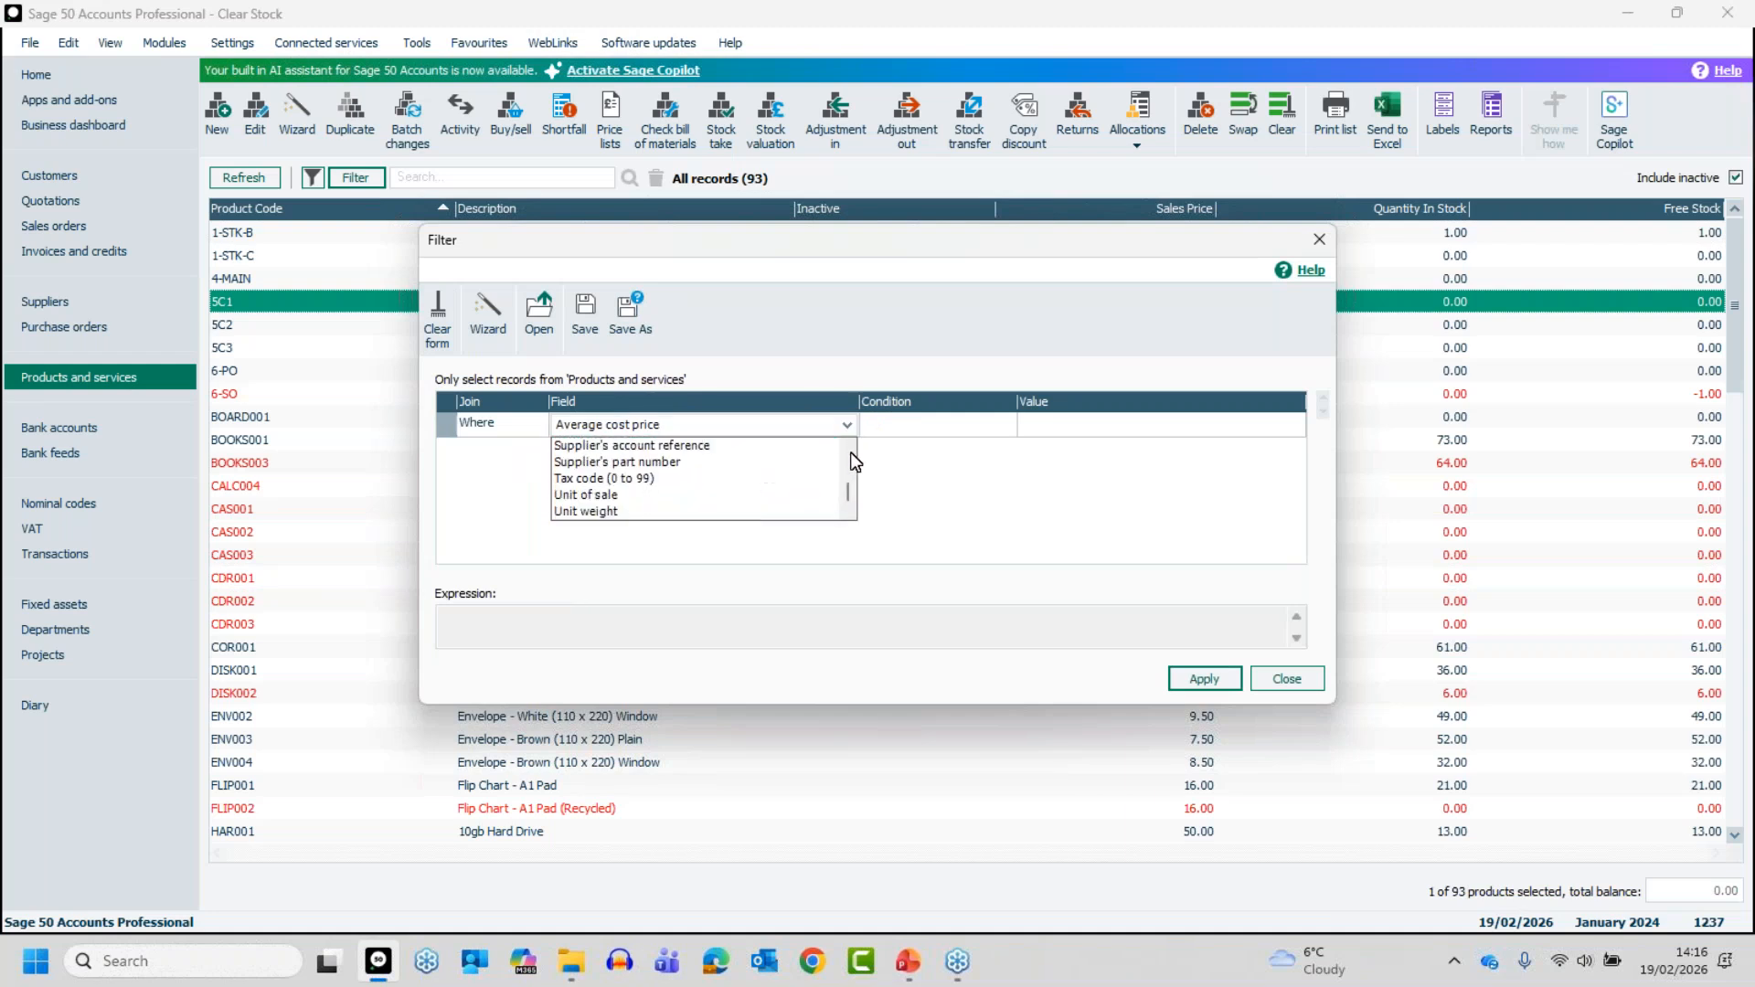
pyautogui.click(849, 449)
pyautogui.click(850, 450)
pyautogui.click(850, 450)
pyautogui.click(850, 450)
pyautogui.click(850, 450)
pyautogui.click(850, 450)
pyautogui.click(850, 450)
pyautogui.click(850, 450)
pyautogui.click(850, 450)
pyautogui.click(850, 449)
pyautogui.click(850, 449)
pyautogui.click(851, 450)
pyautogui.click(850, 450)
pyautogui.click(848, 513)
pyautogui.click(848, 513)
pyautogui.click(849, 513)
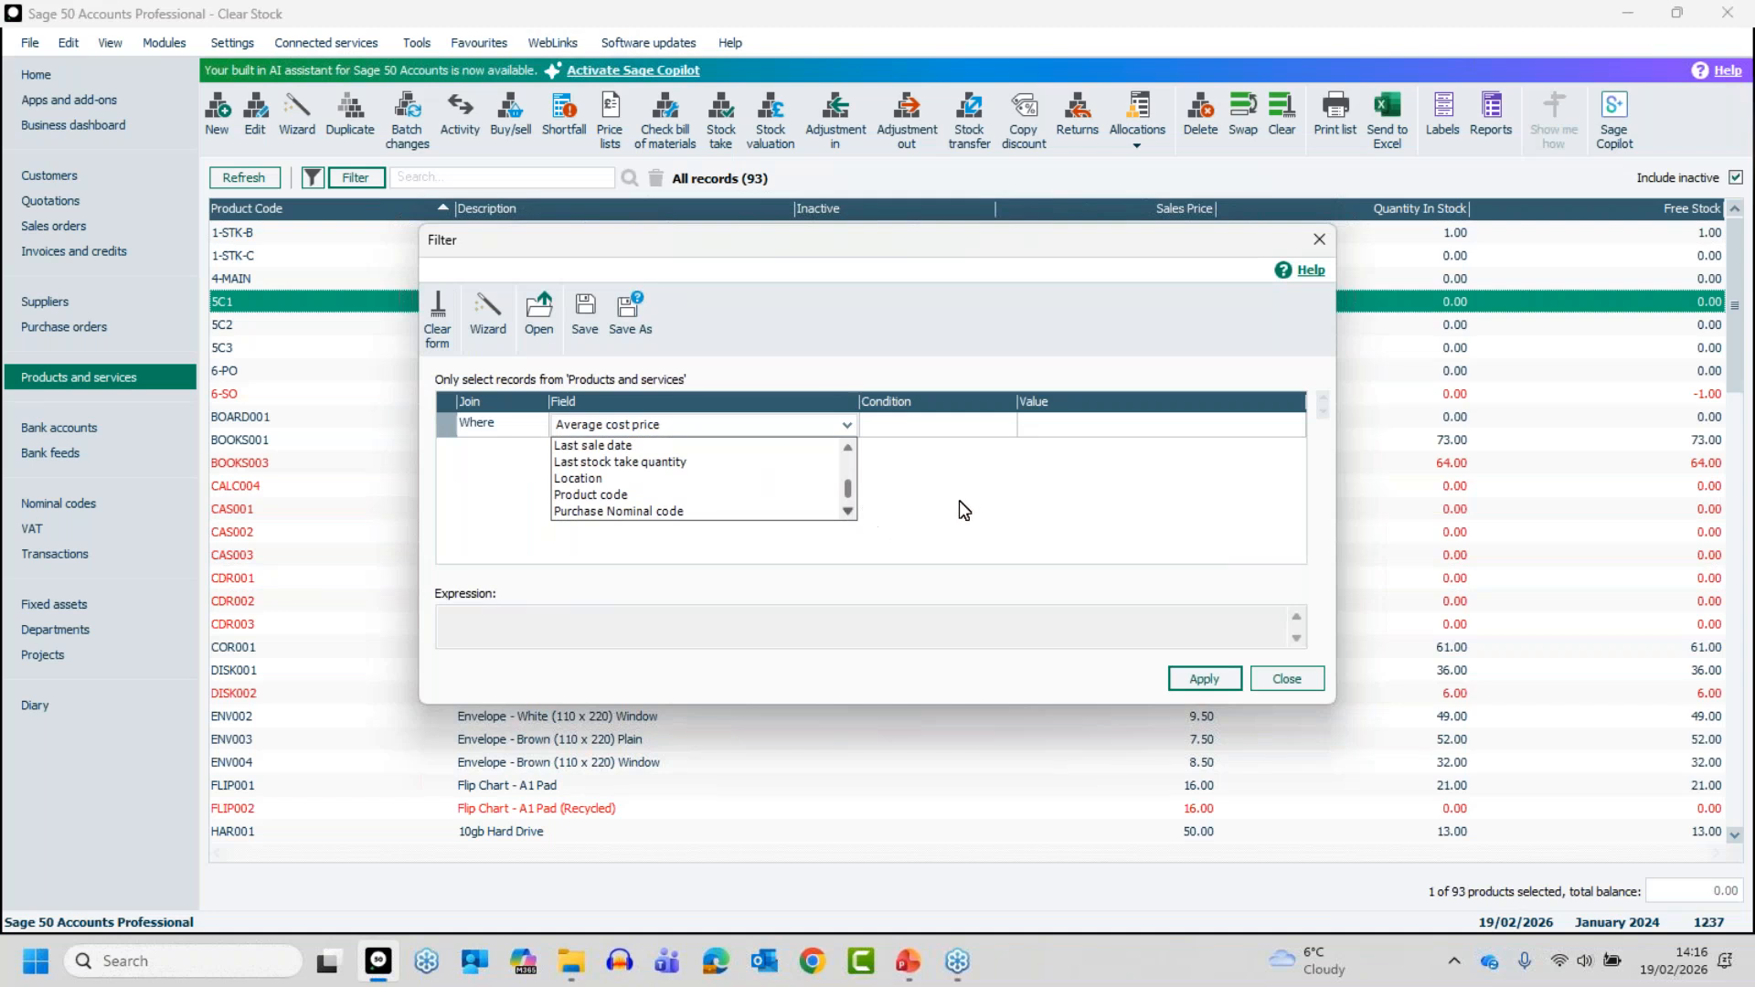
# - Go to the quantity fields in the filter's field choices and highlight Quantity in stock
pyautogui.press('q')
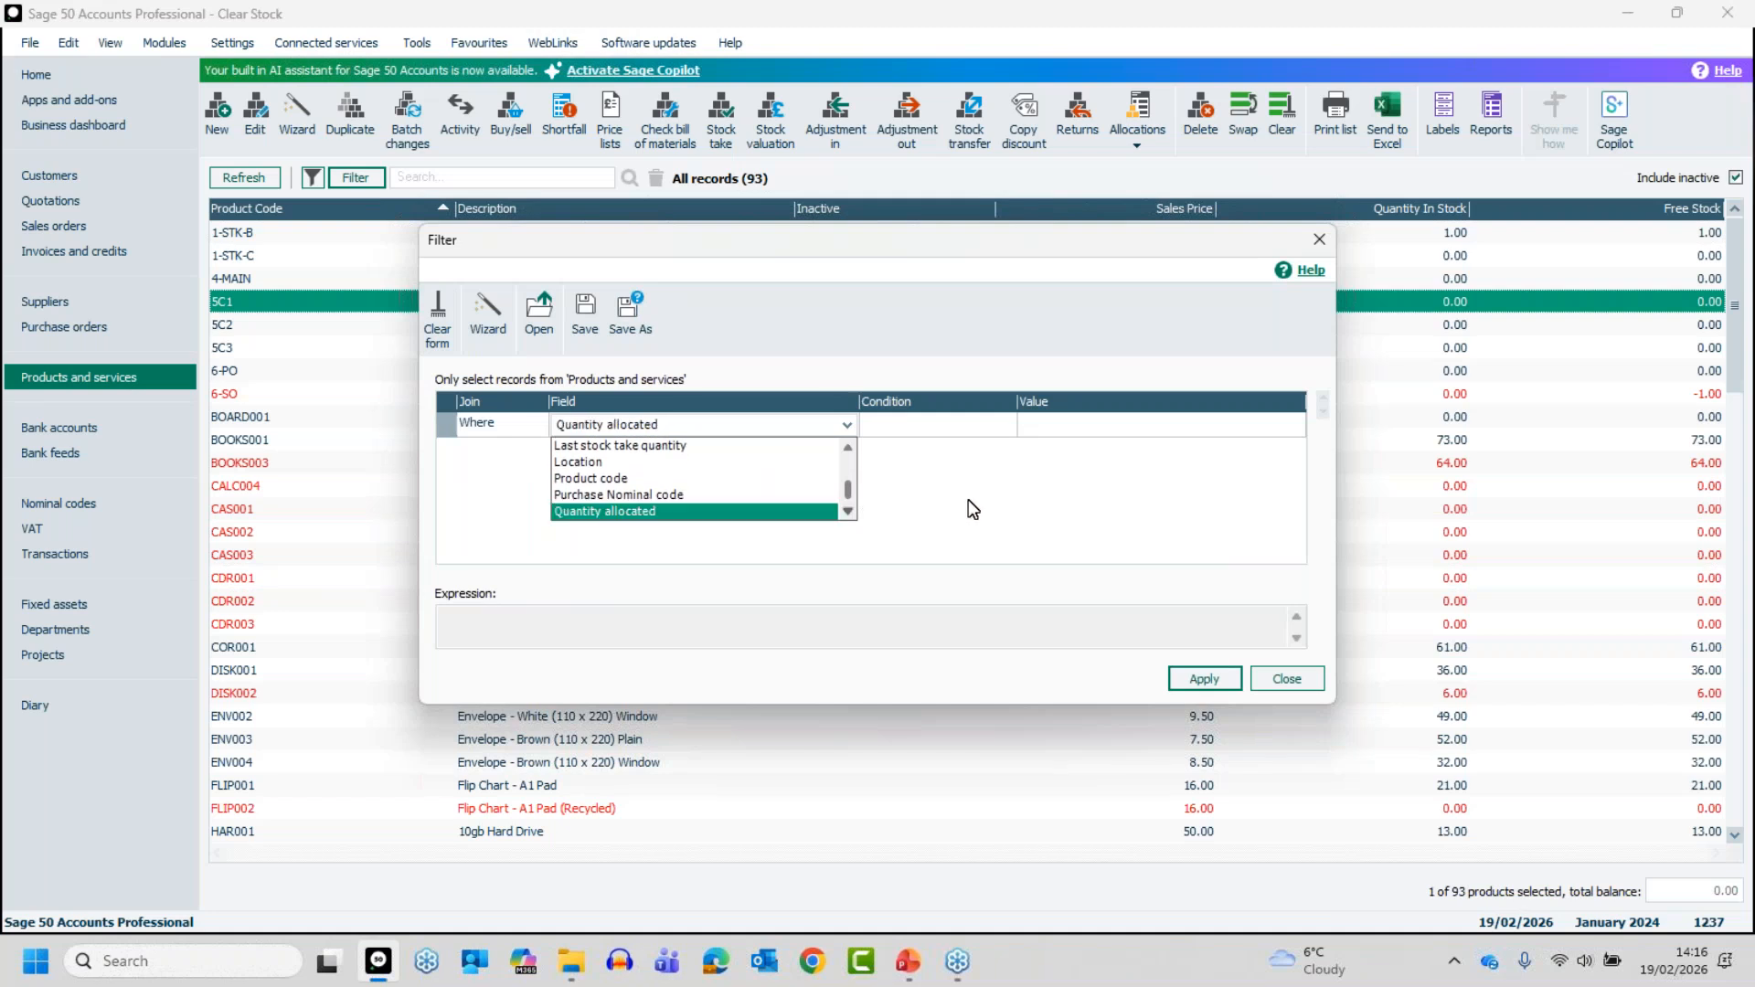
pyautogui.press('q')
pyautogui.press('q')
pyautogui.press('q')
pyautogui.press('Down')
pyautogui.press('Down')
pyautogui.press('Up')
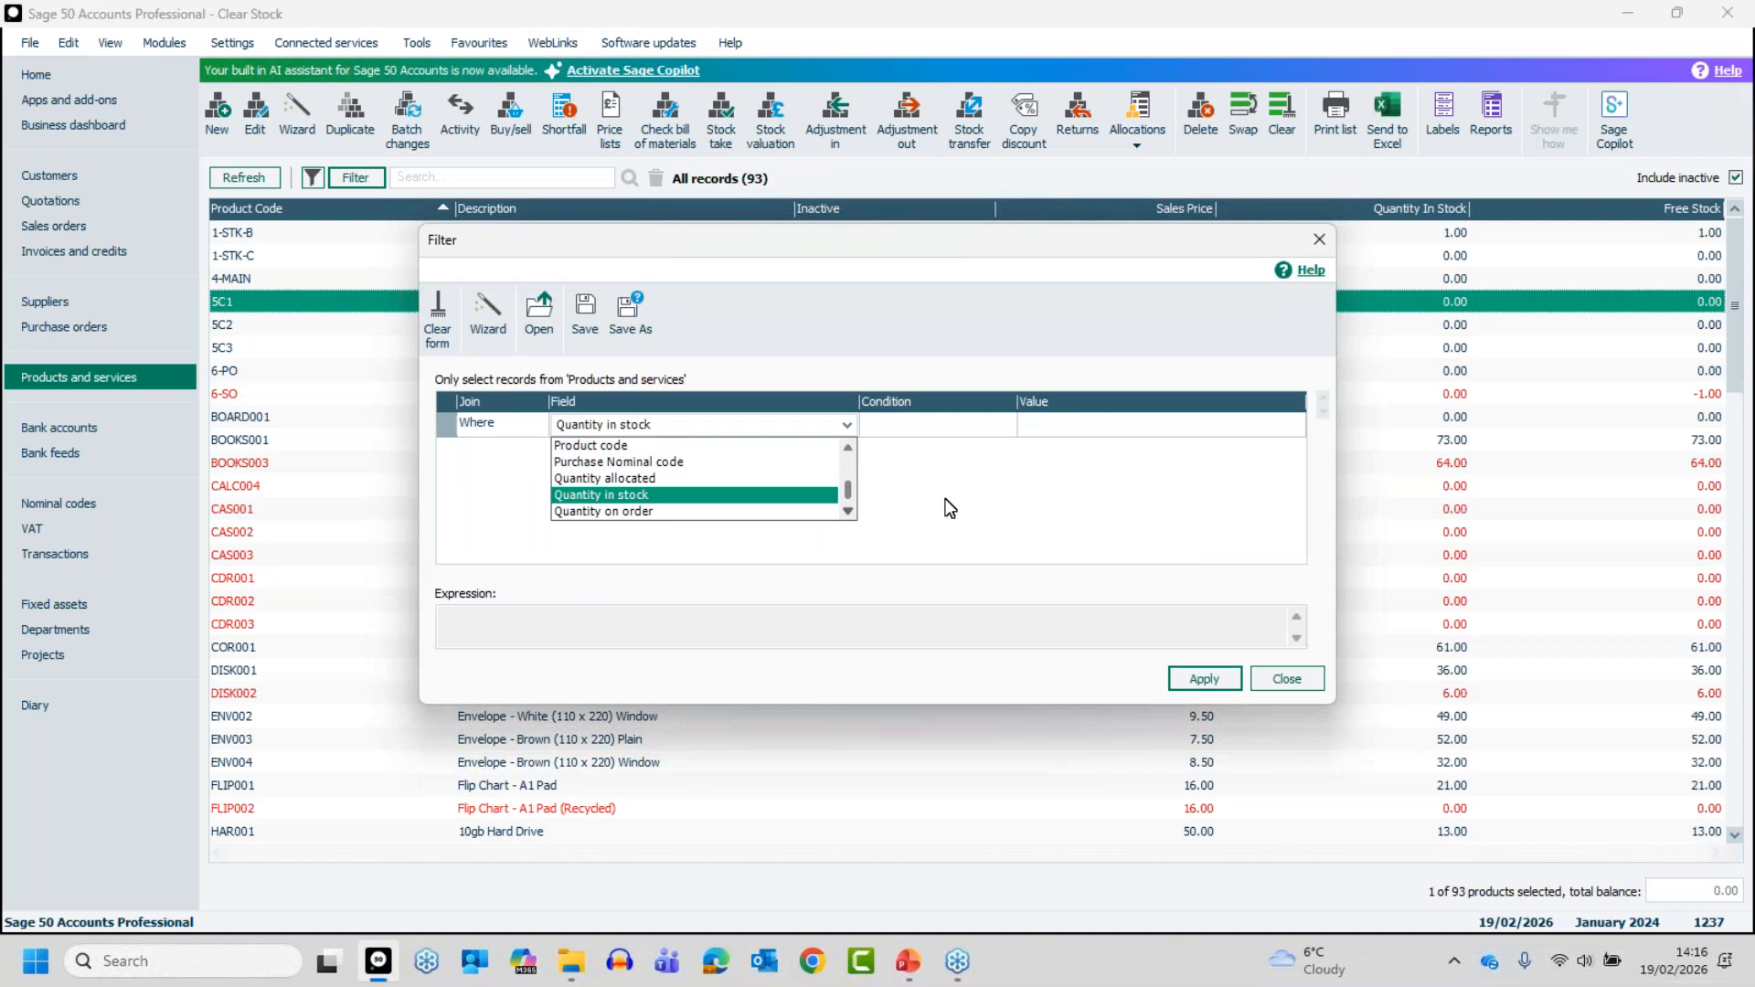
# - Go back through the filter fields from the beginning and choose Quantity in stock for the Where line
pyautogui.press('Home')
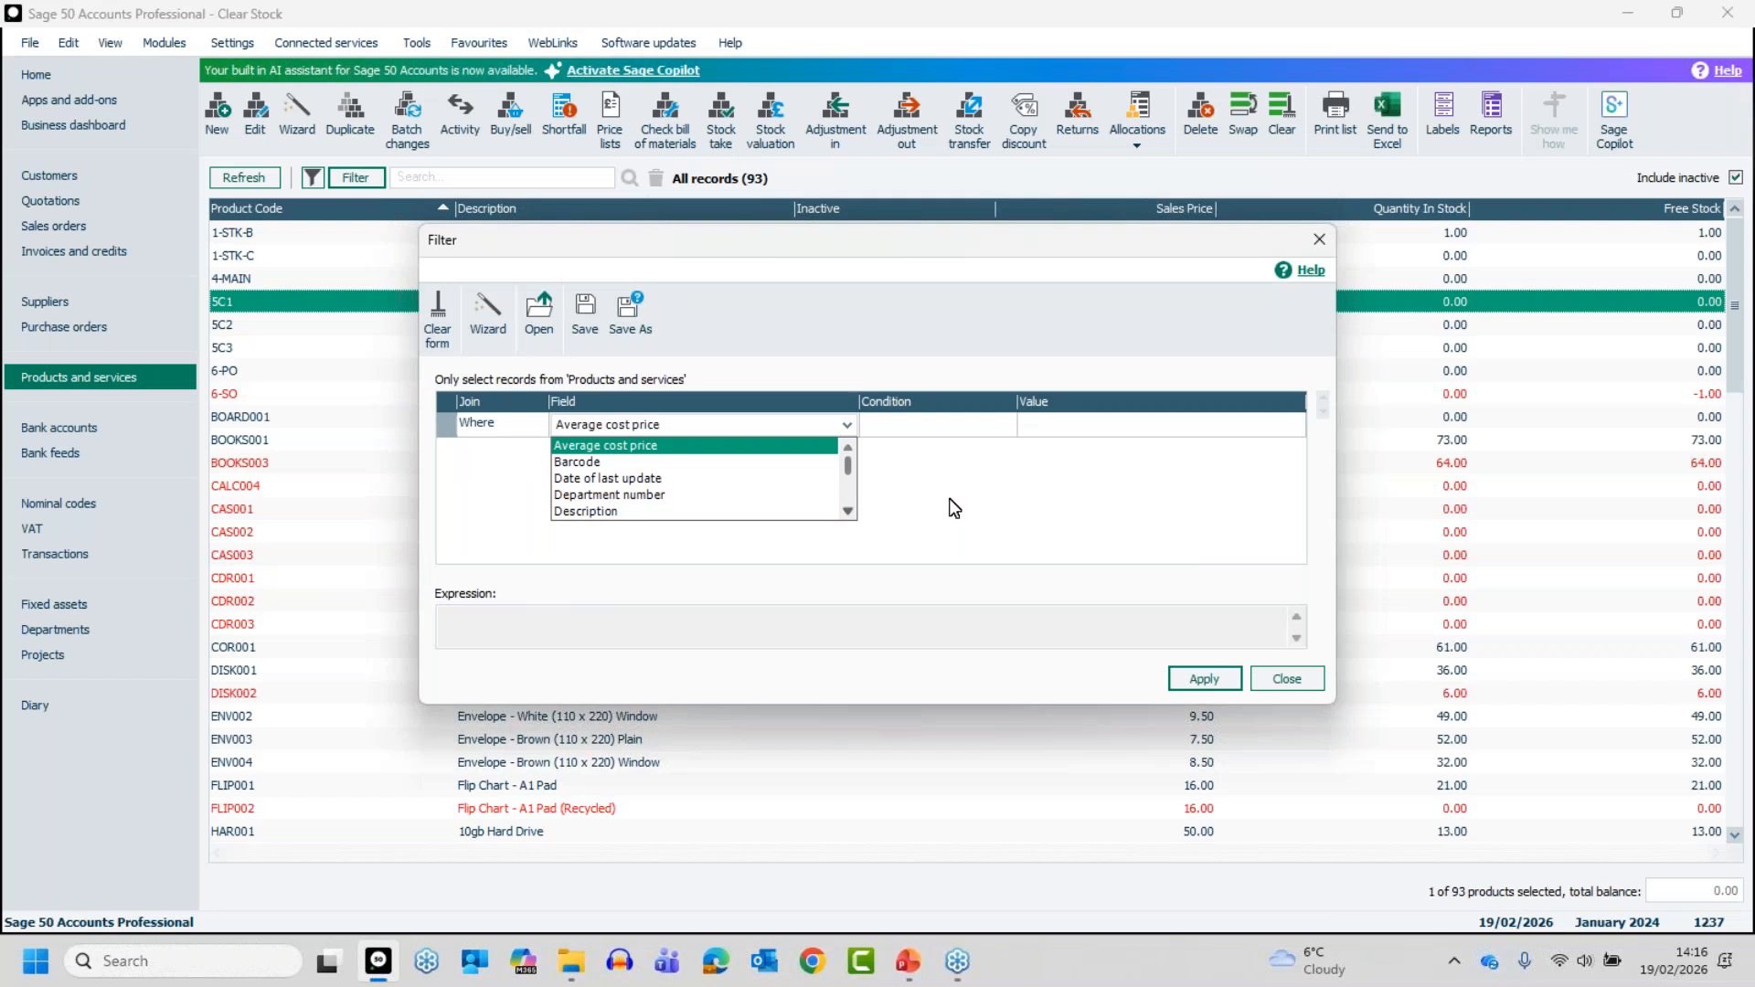
pyautogui.press('f')
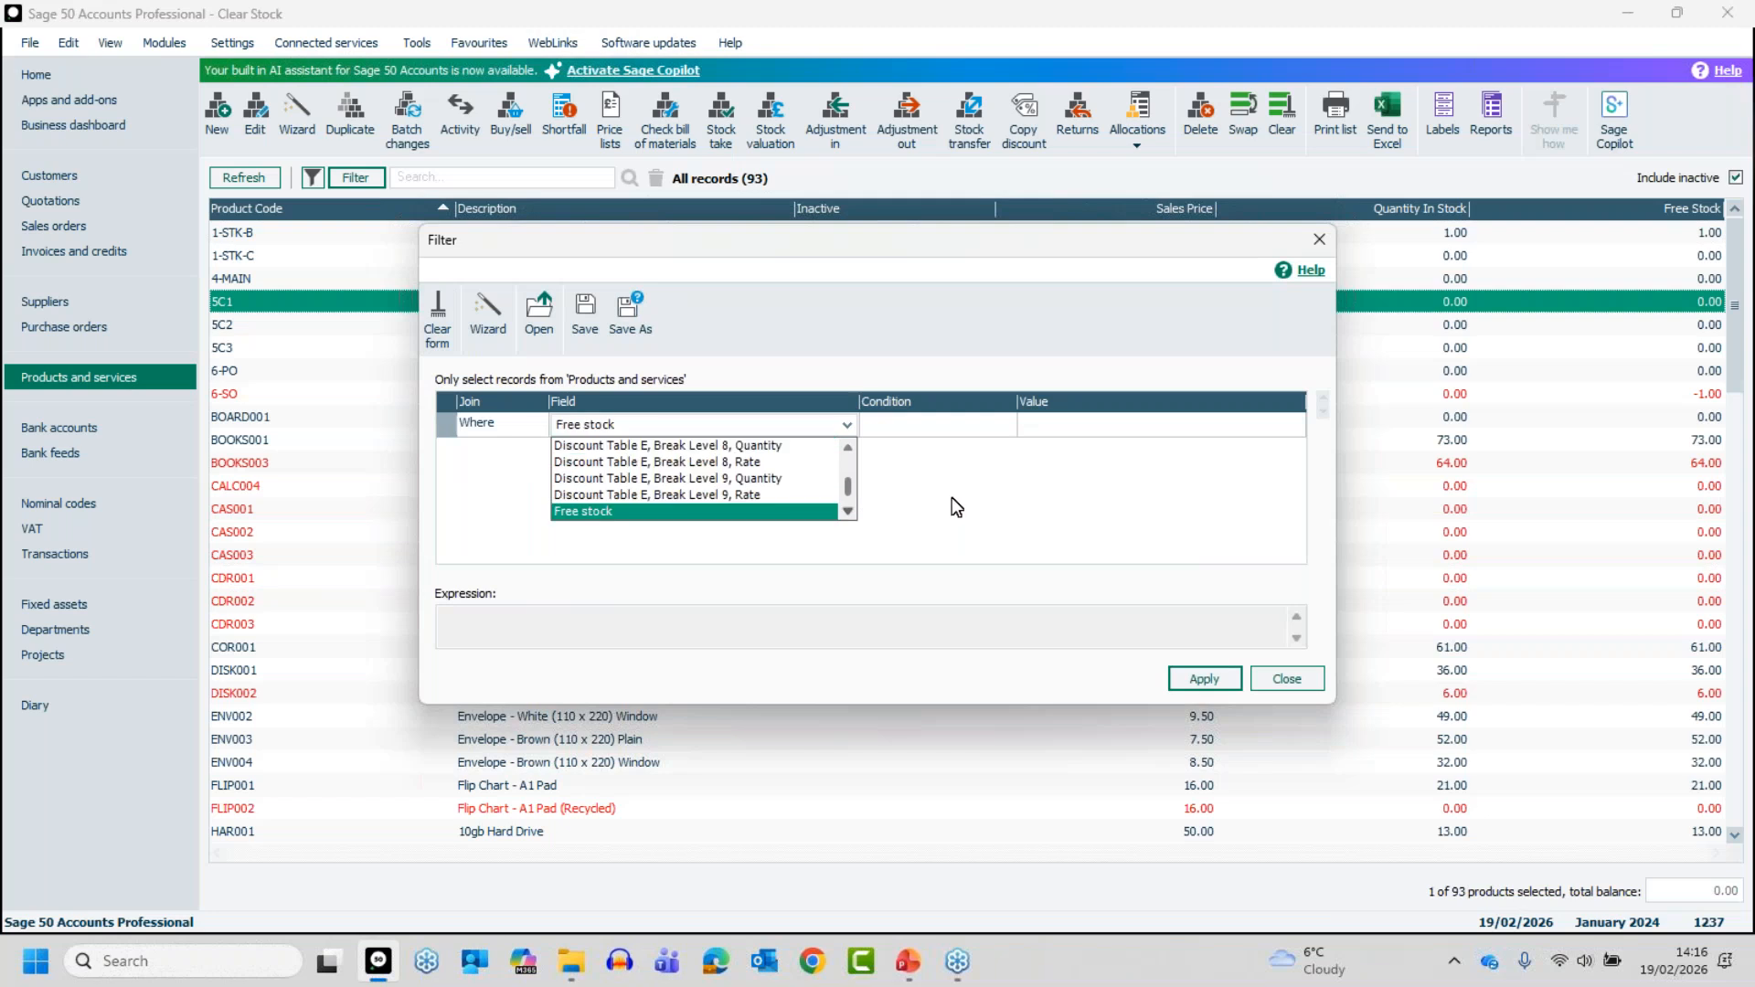
pyautogui.press('q')
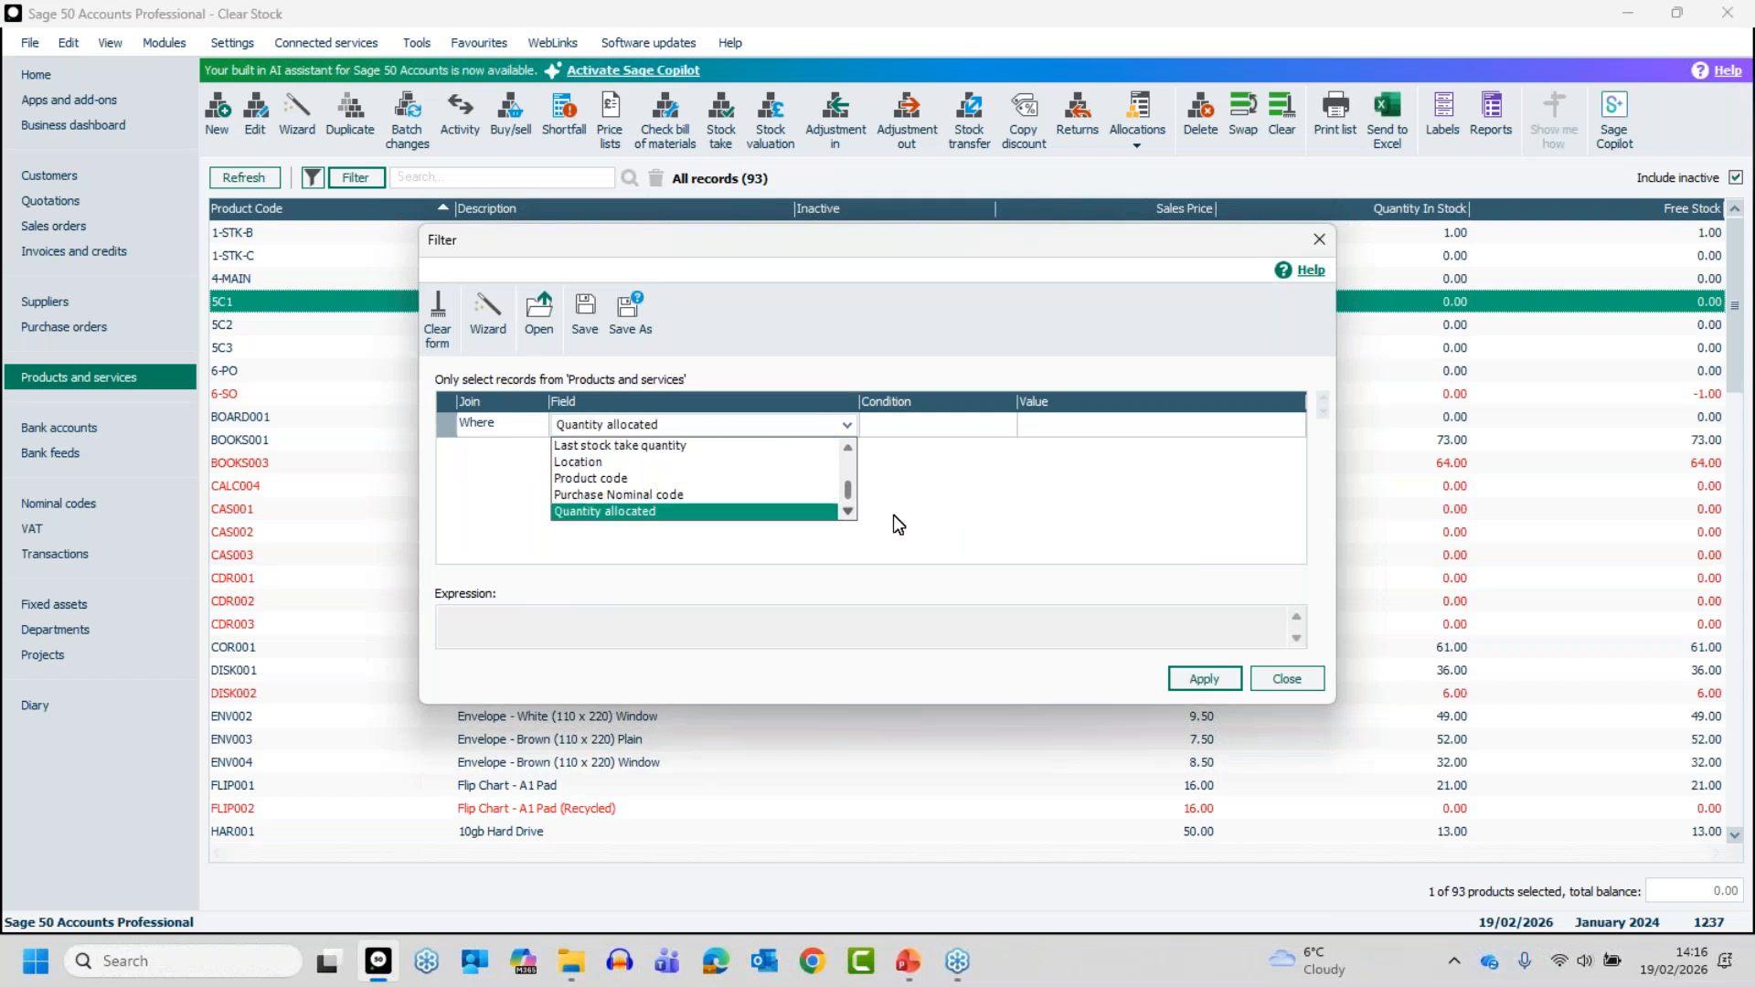
pyautogui.click(848, 513)
pyautogui.click(849, 513)
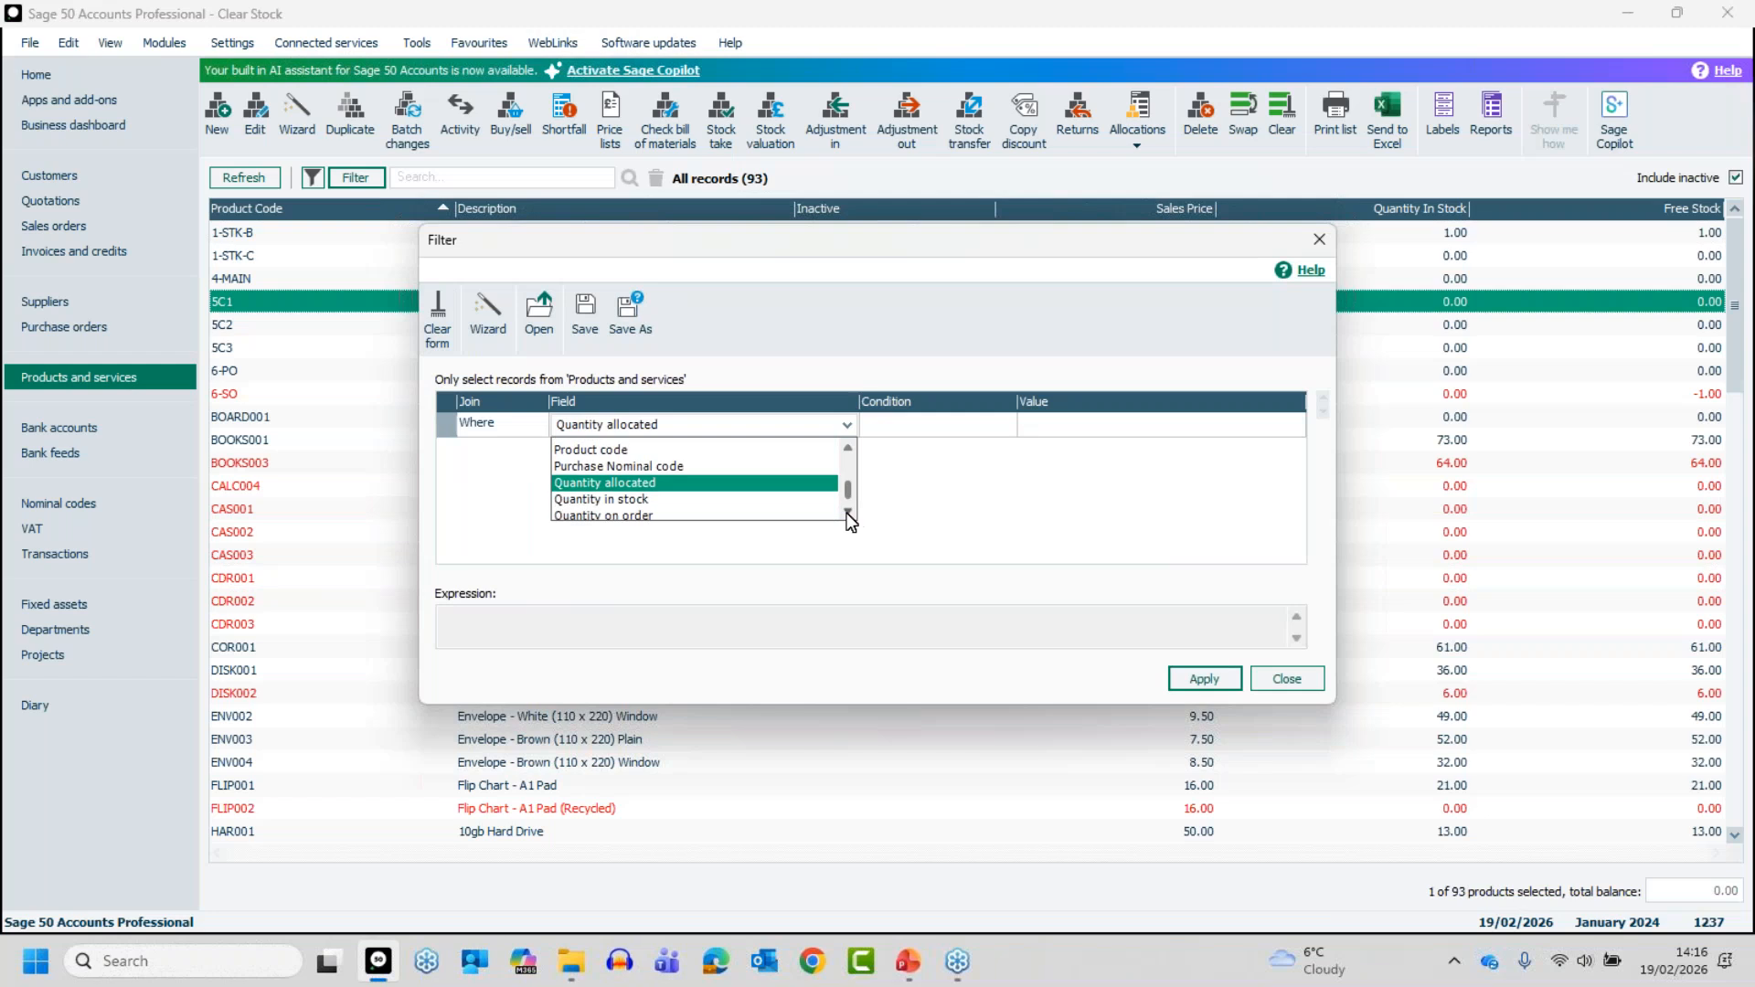
pyautogui.click(685, 496)
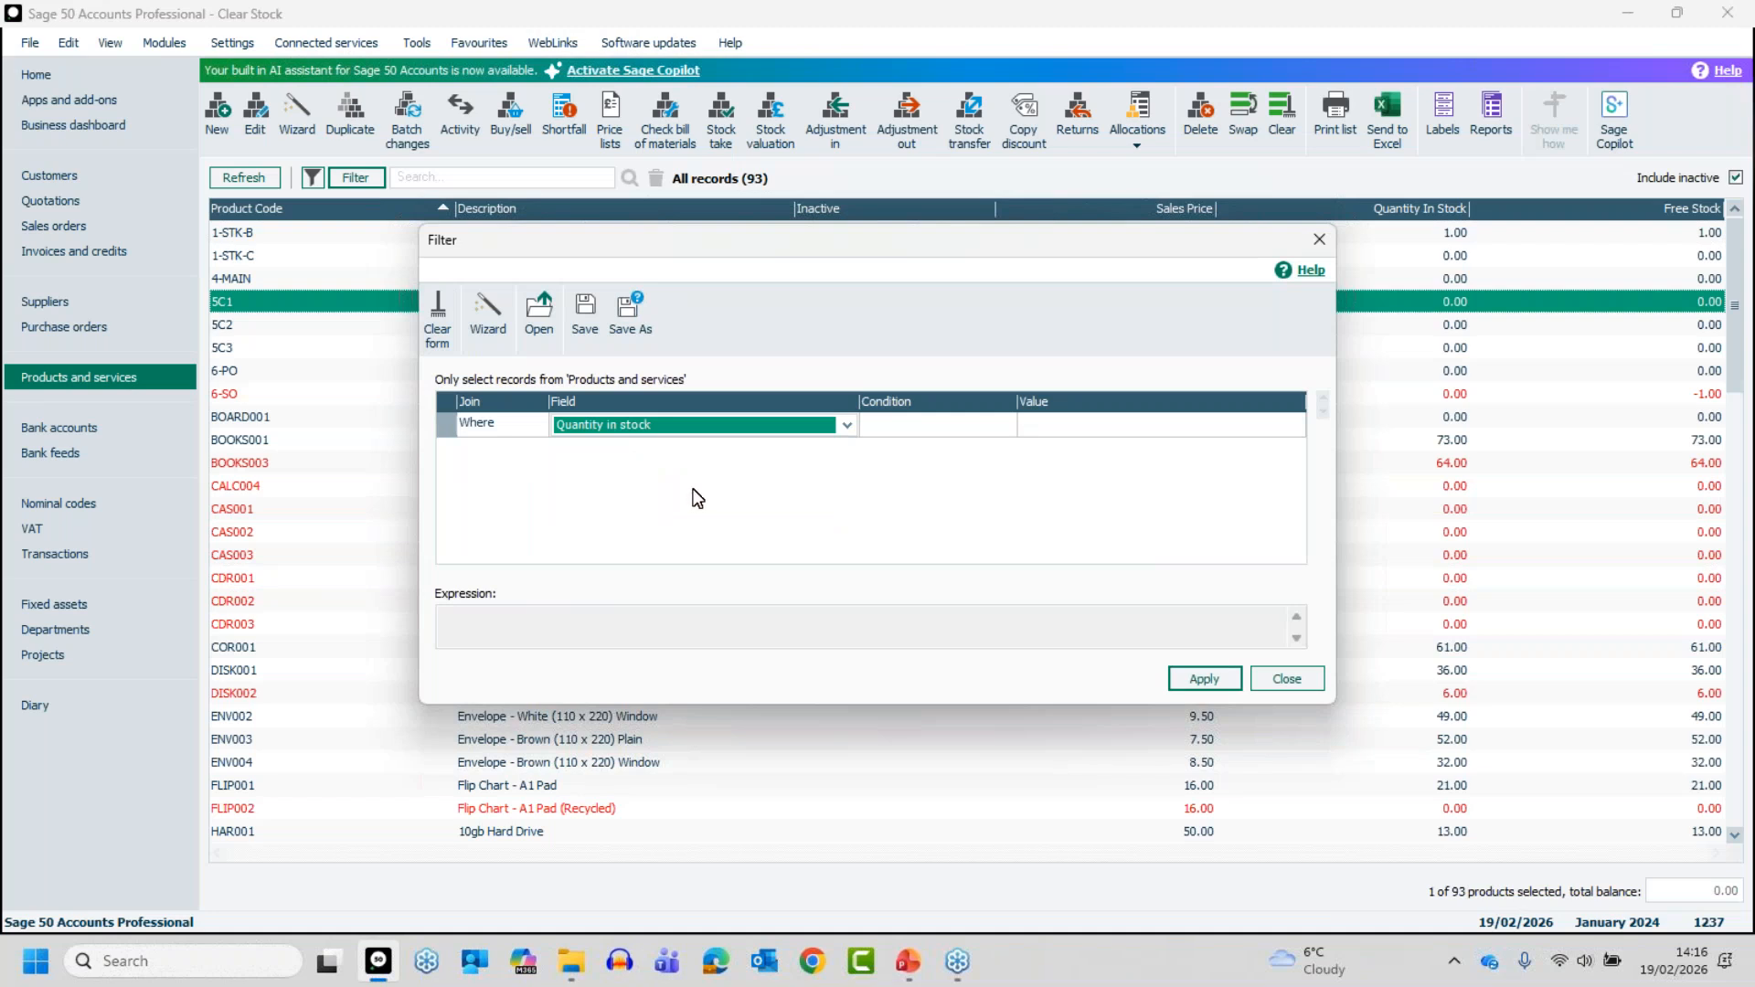
# - Set the Quantity in stock filter condition to Is Equal To with the value 0.00
pyautogui.click(879, 425)
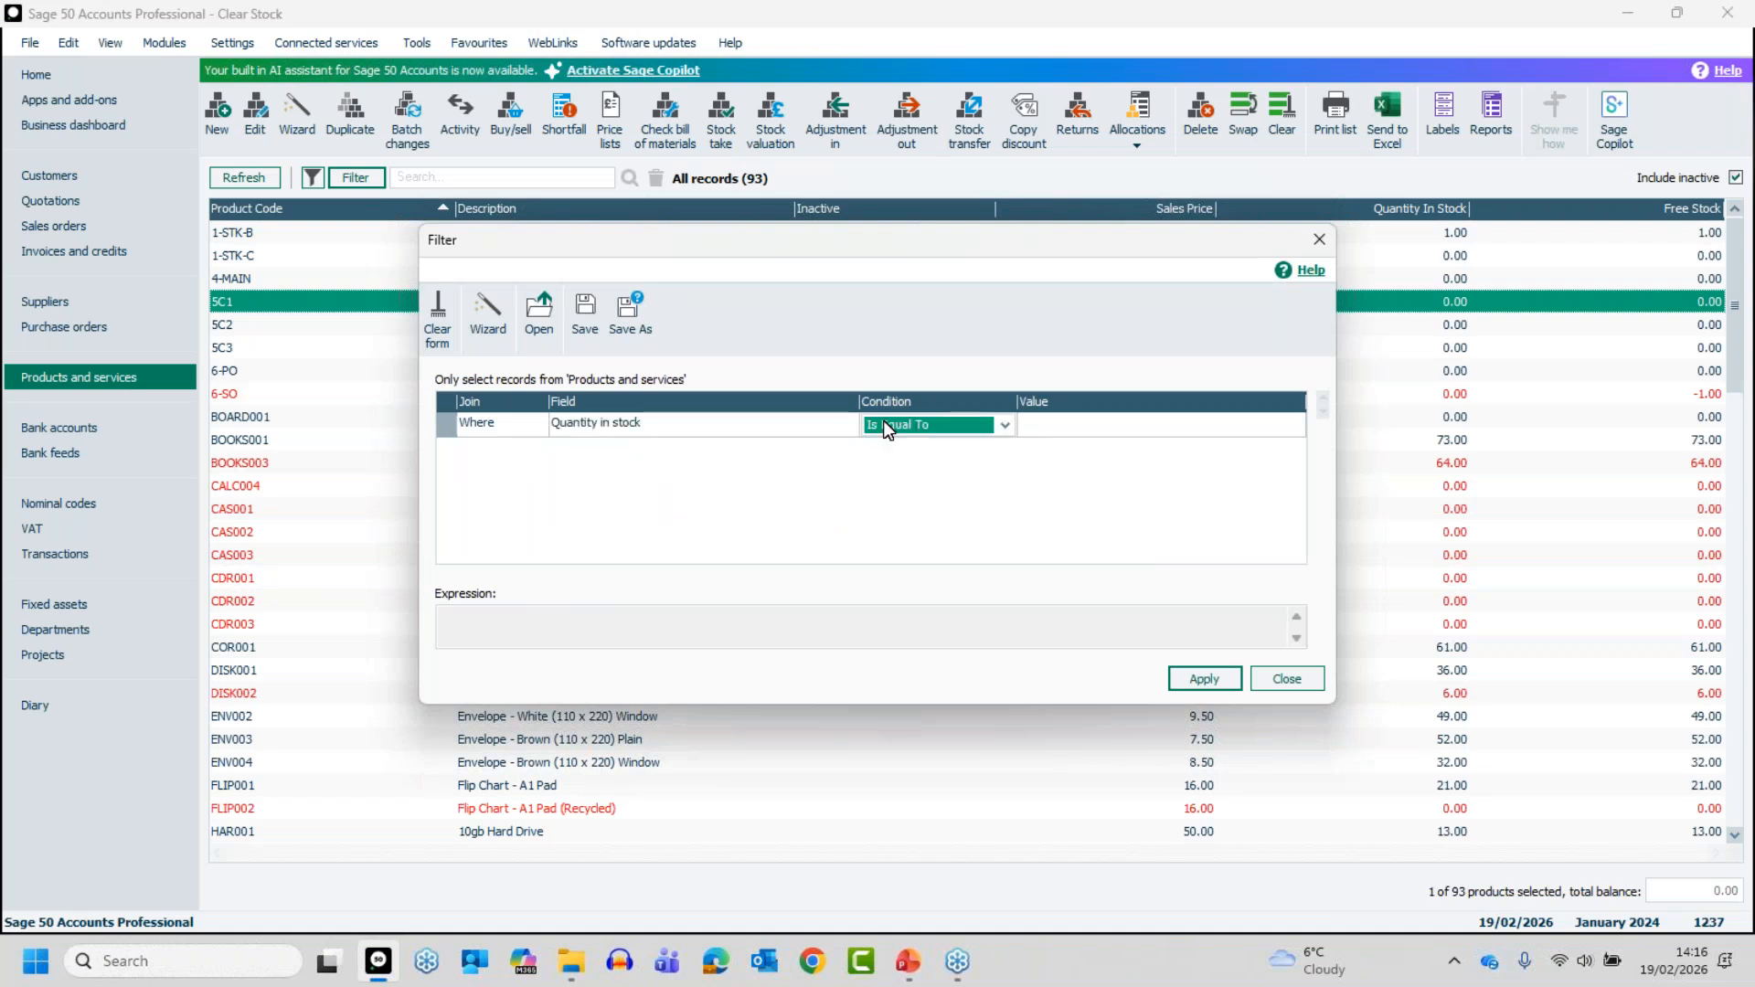
pyautogui.click(1002, 424)
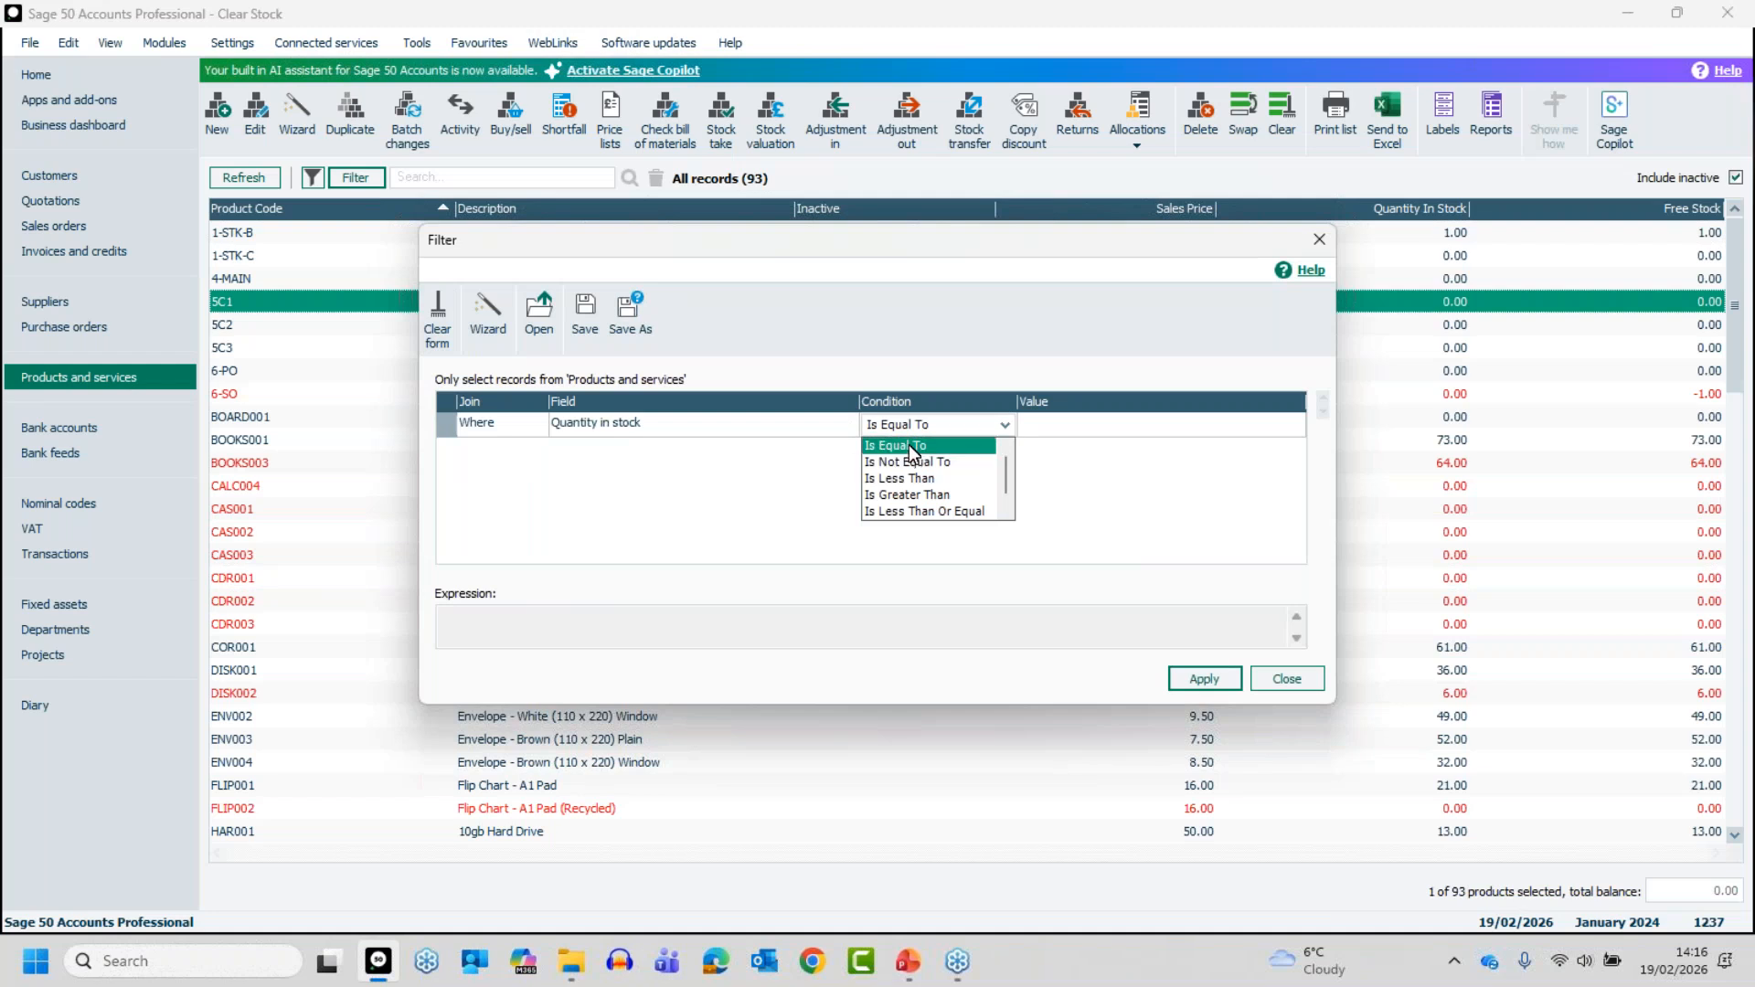
pyautogui.click(914, 448)
pyautogui.click(1070, 430)
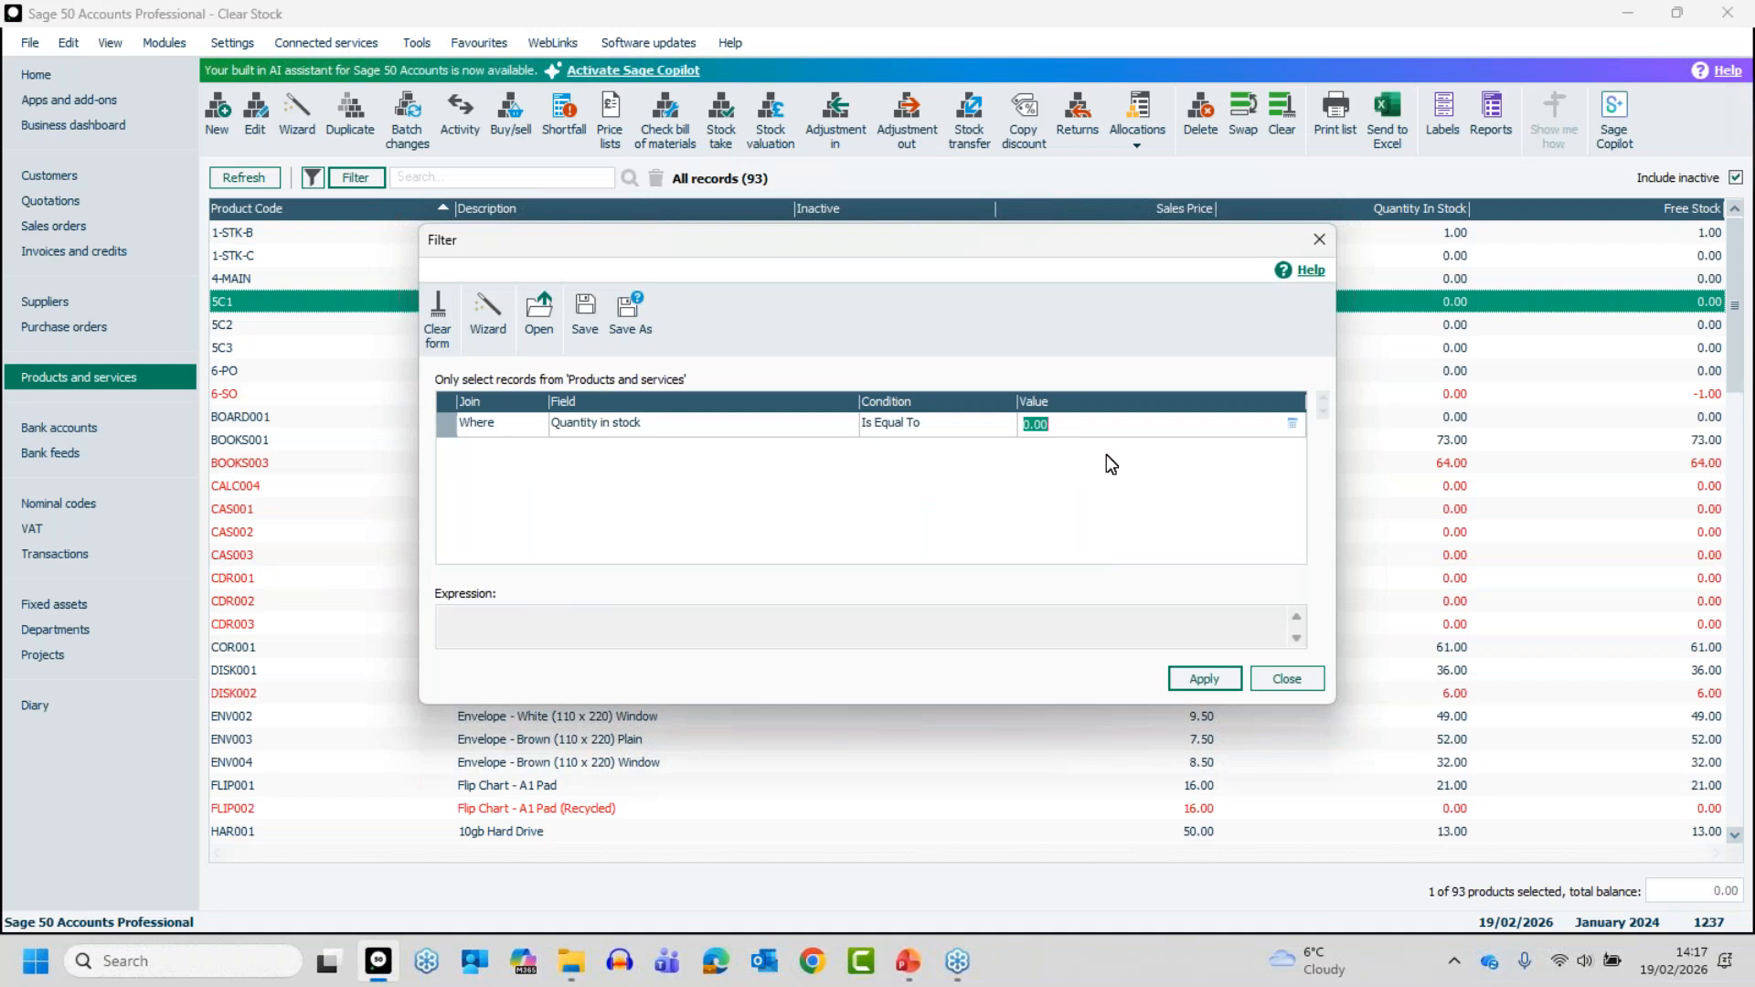
pyautogui.click(1215, 673)
# - Browse the filter's field choices past the quantity fields, return to the entries starting with Q and choose Quantity in stock again
pyautogui.click(722, 428)
pyautogui.click(815, 428)
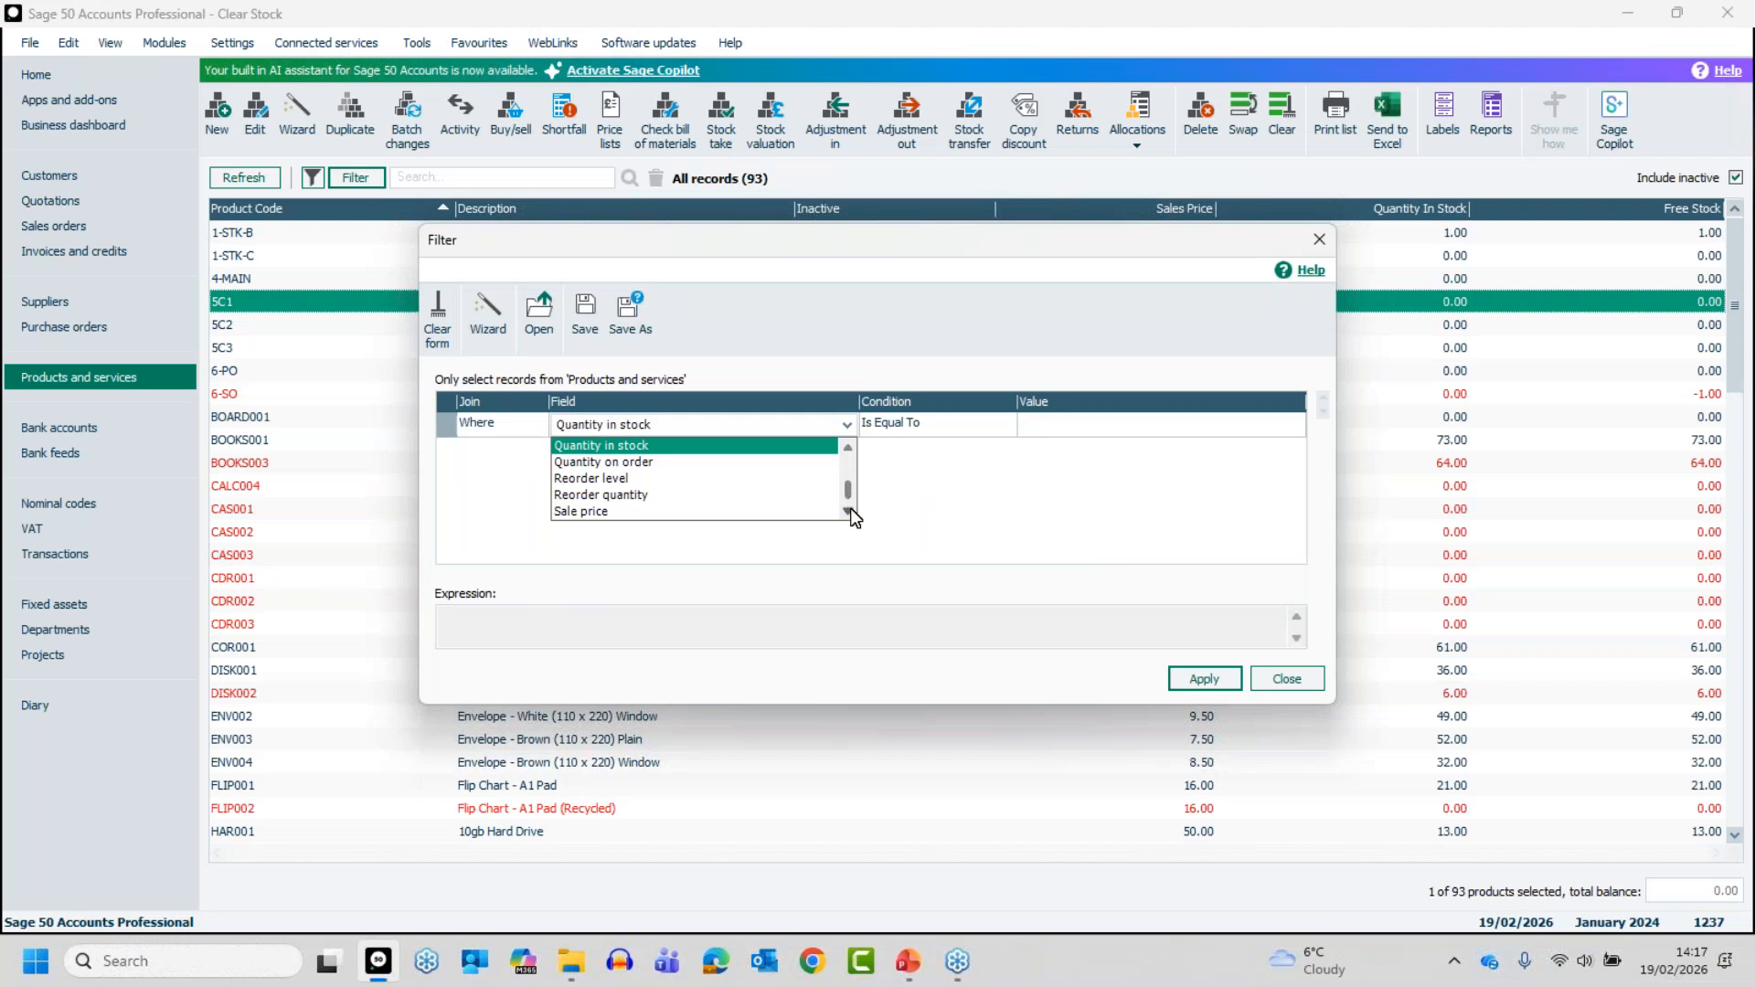
pyautogui.click(848, 512)
pyautogui.click(849, 512)
pyautogui.click(848, 512)
pyautogui.click(848, 512)
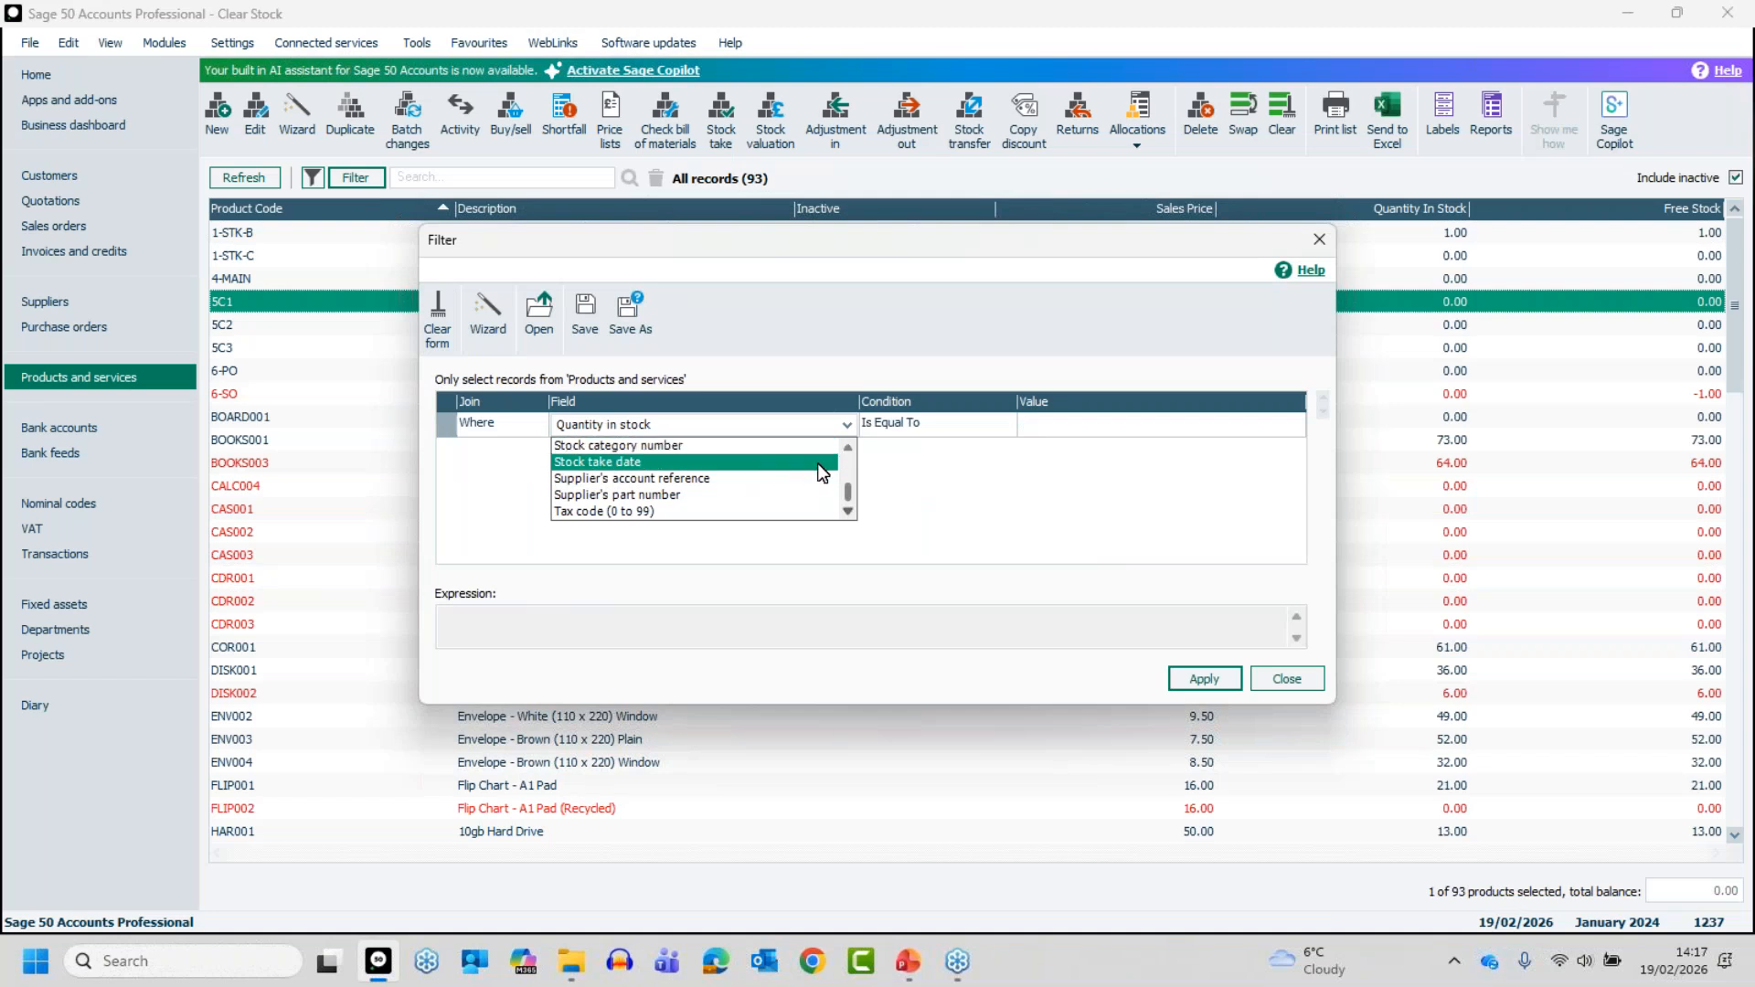
pyautogui.press('q')
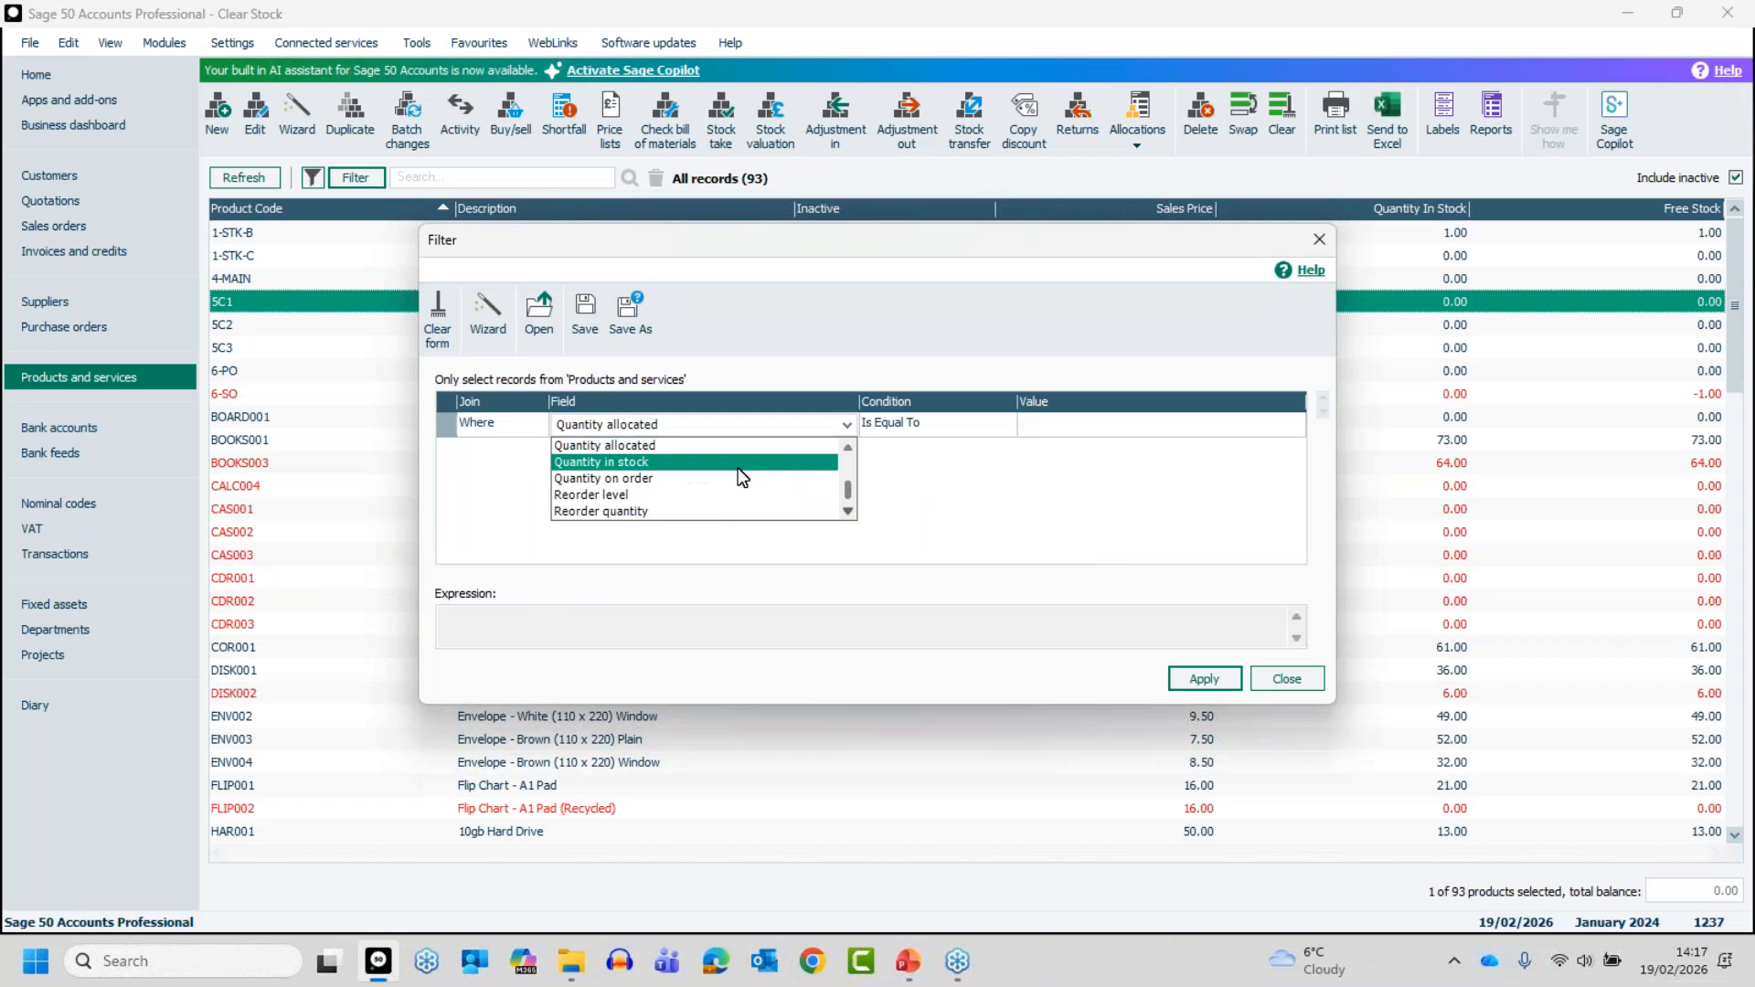
pyautogui.click(736, 463)
# - Apply the product filter where Quantity in stock Is Equal To 0.00 and return to the product list
pyautogui.click(1029, 423)
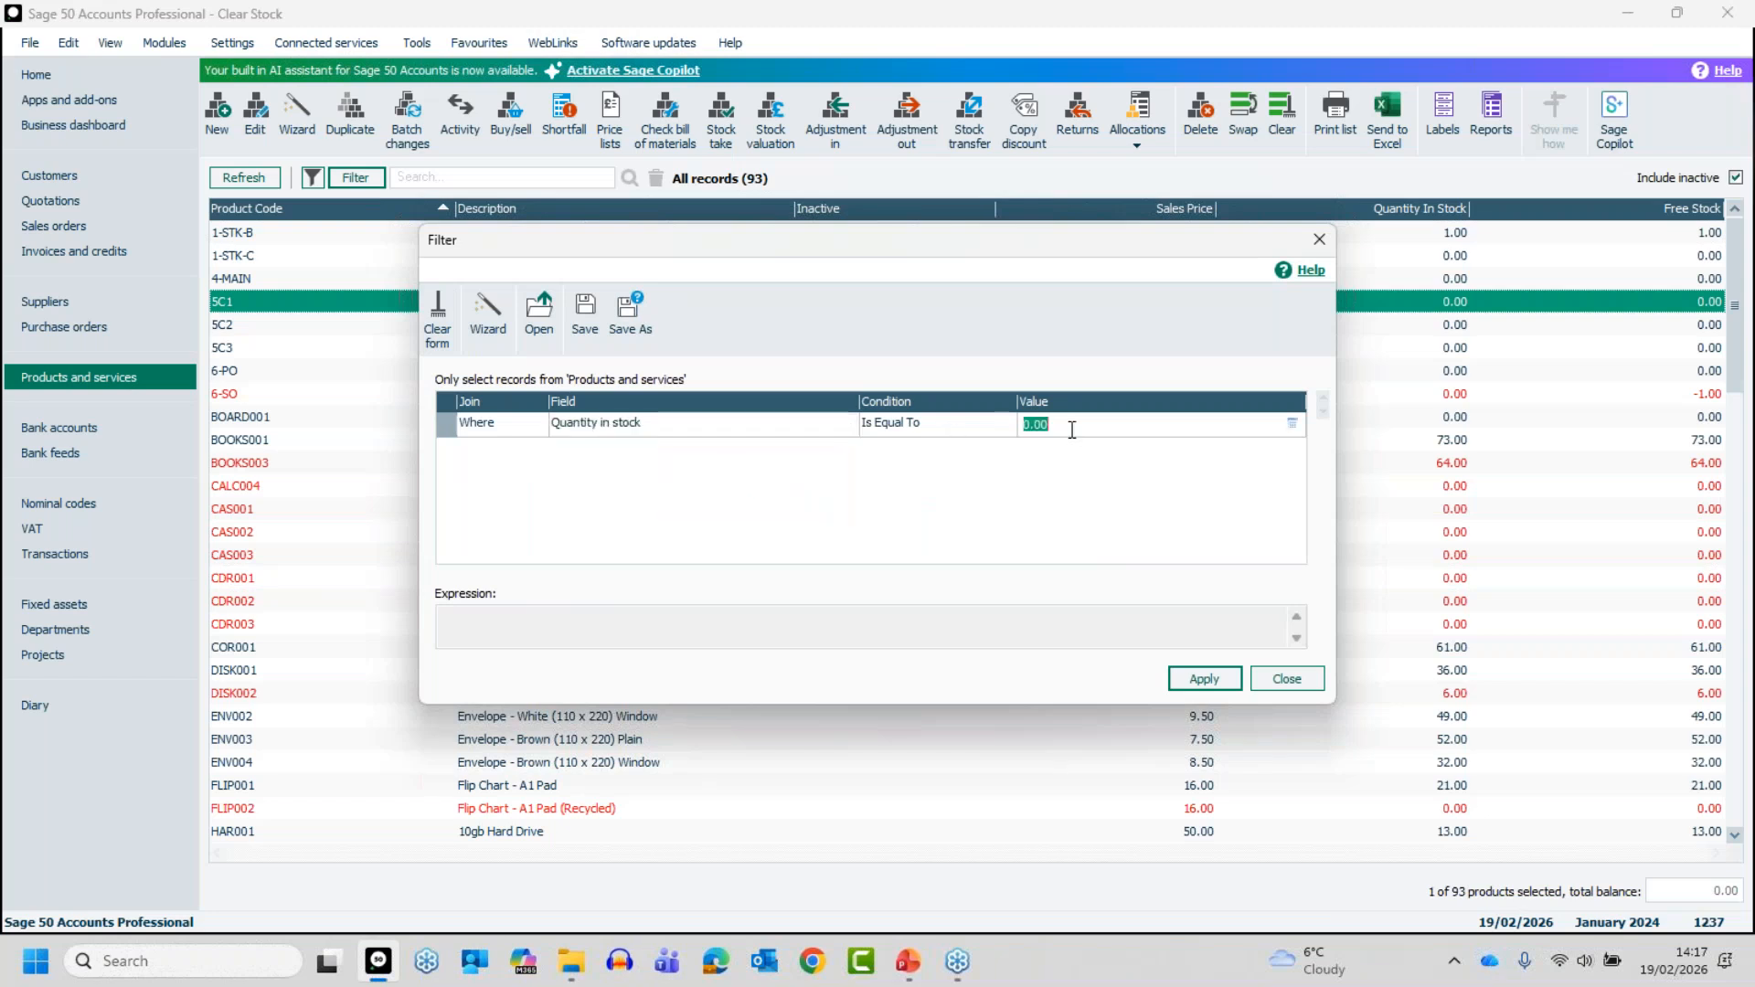
pyautogui.click(1207, 676)
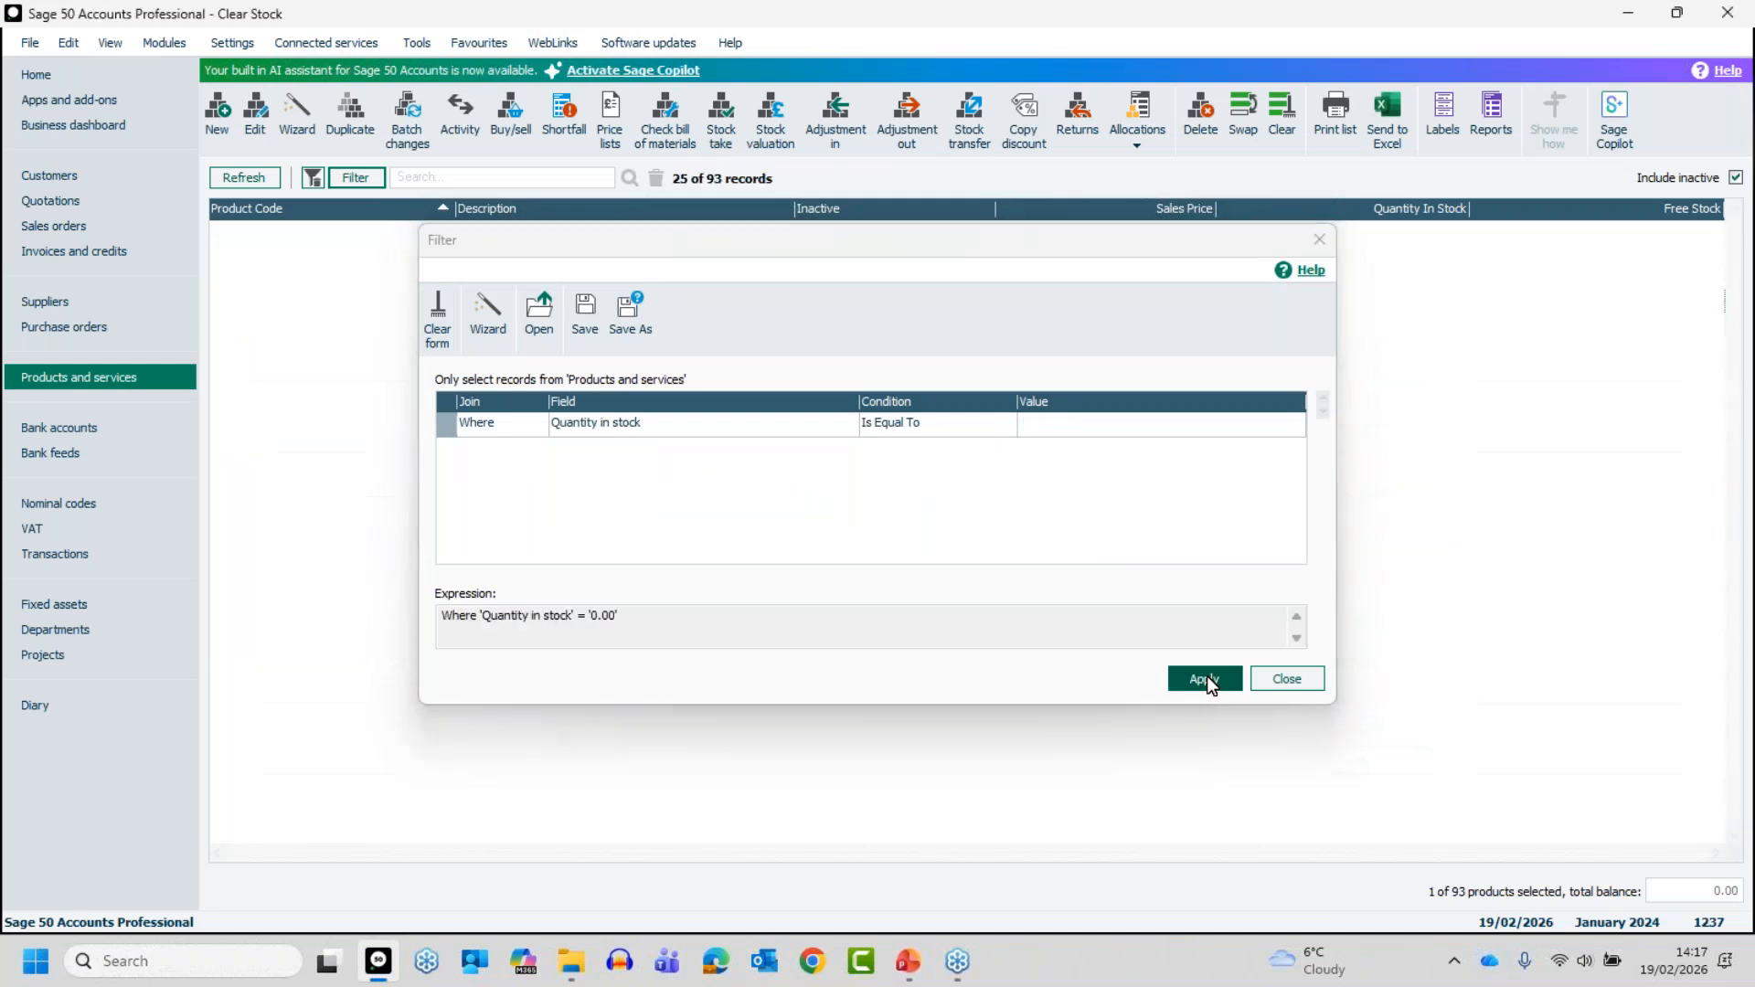
pyautogui.click(1287, 679)
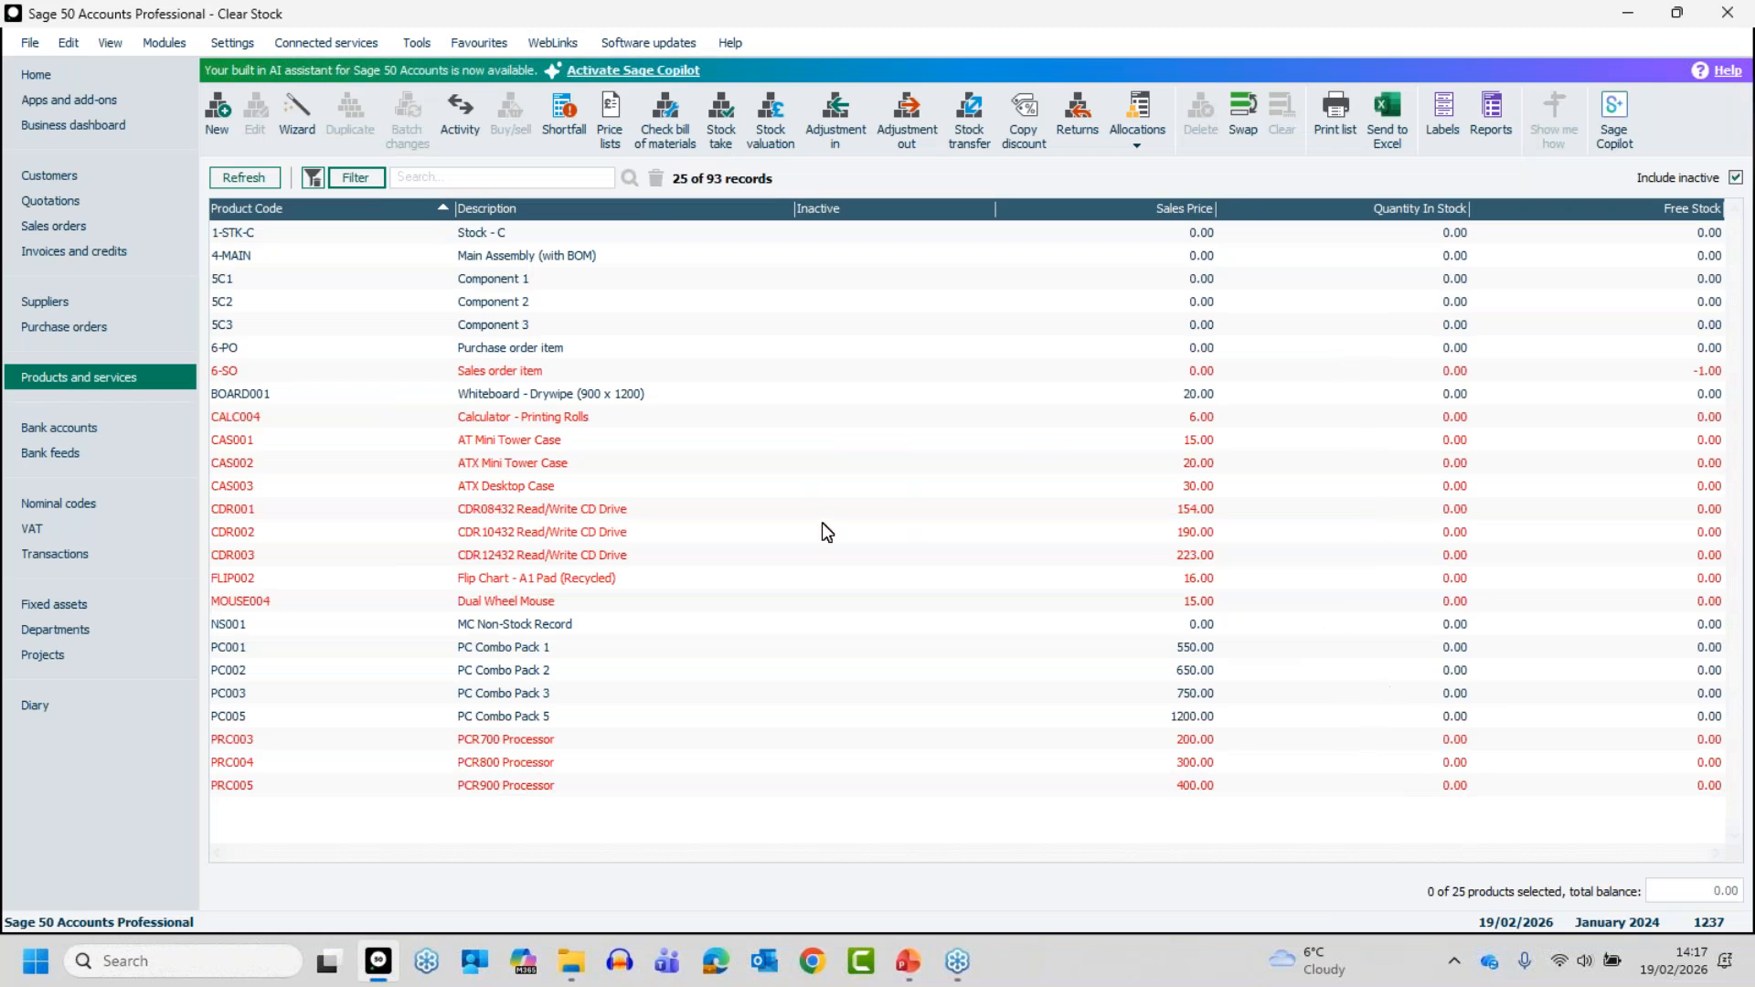
# - Change the Quantity in stock filter condition to Is Not Equal To and apply it to the product list
pyautogui.click(354, 176)
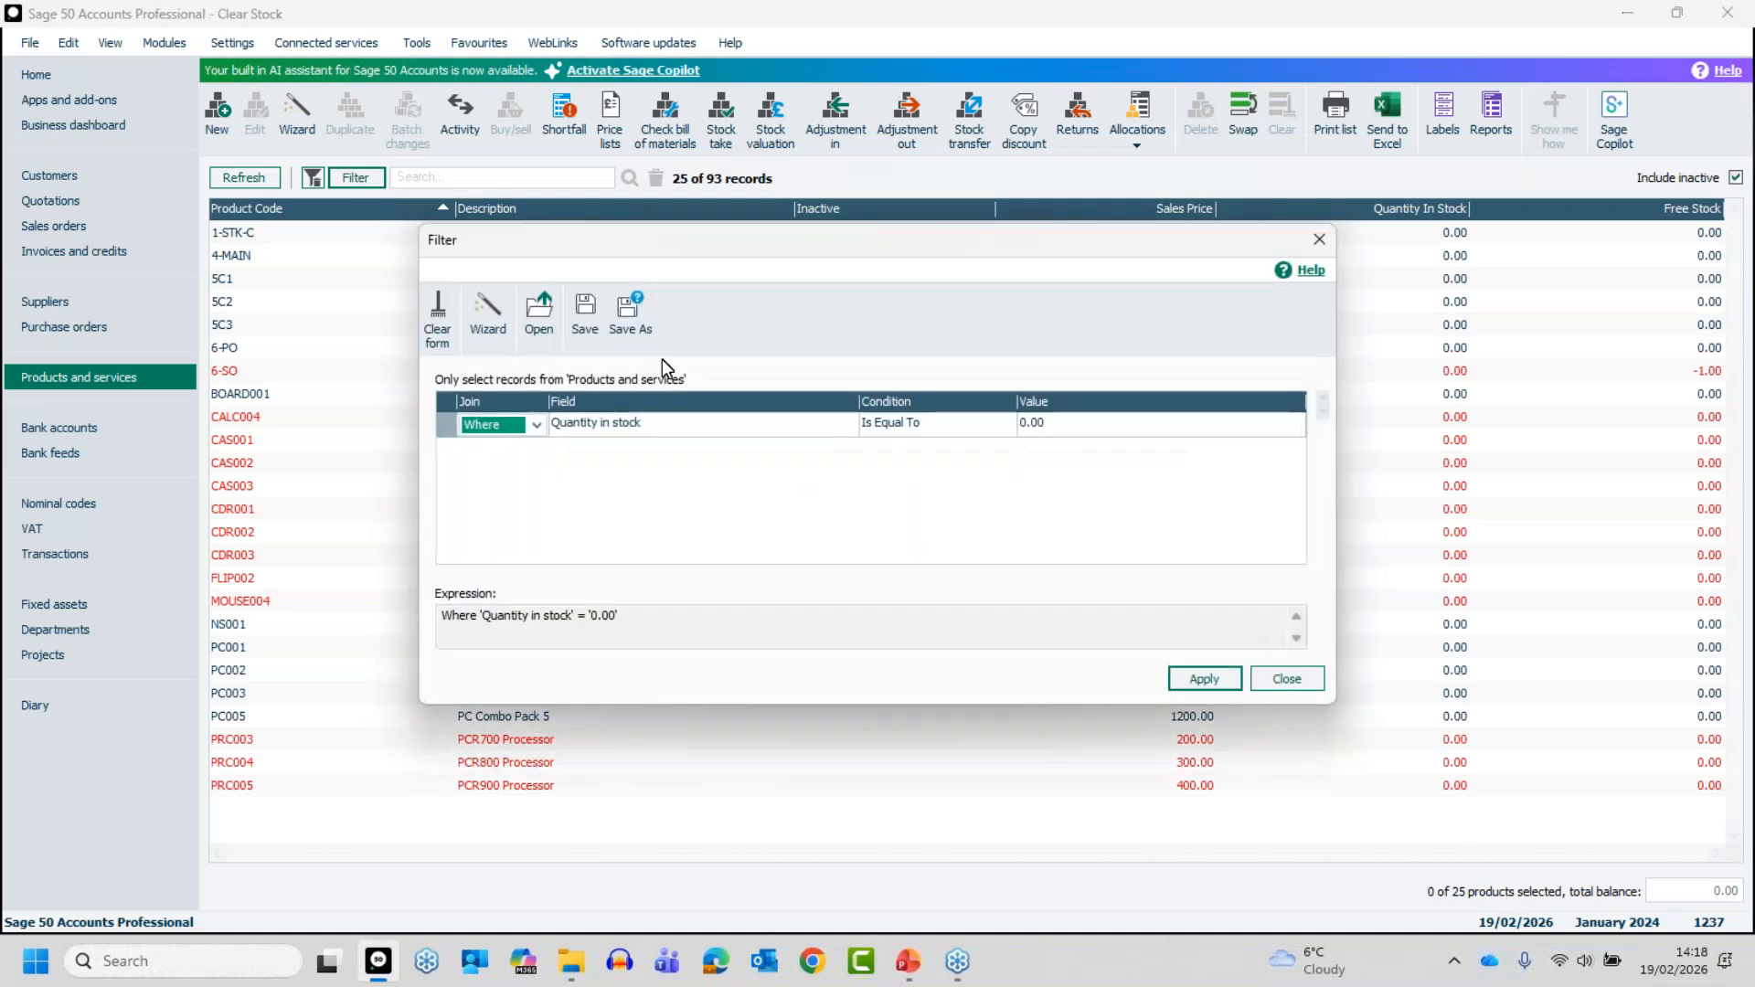
pyautogui.click(919, 435)
pyautogui.click(1004, 424)
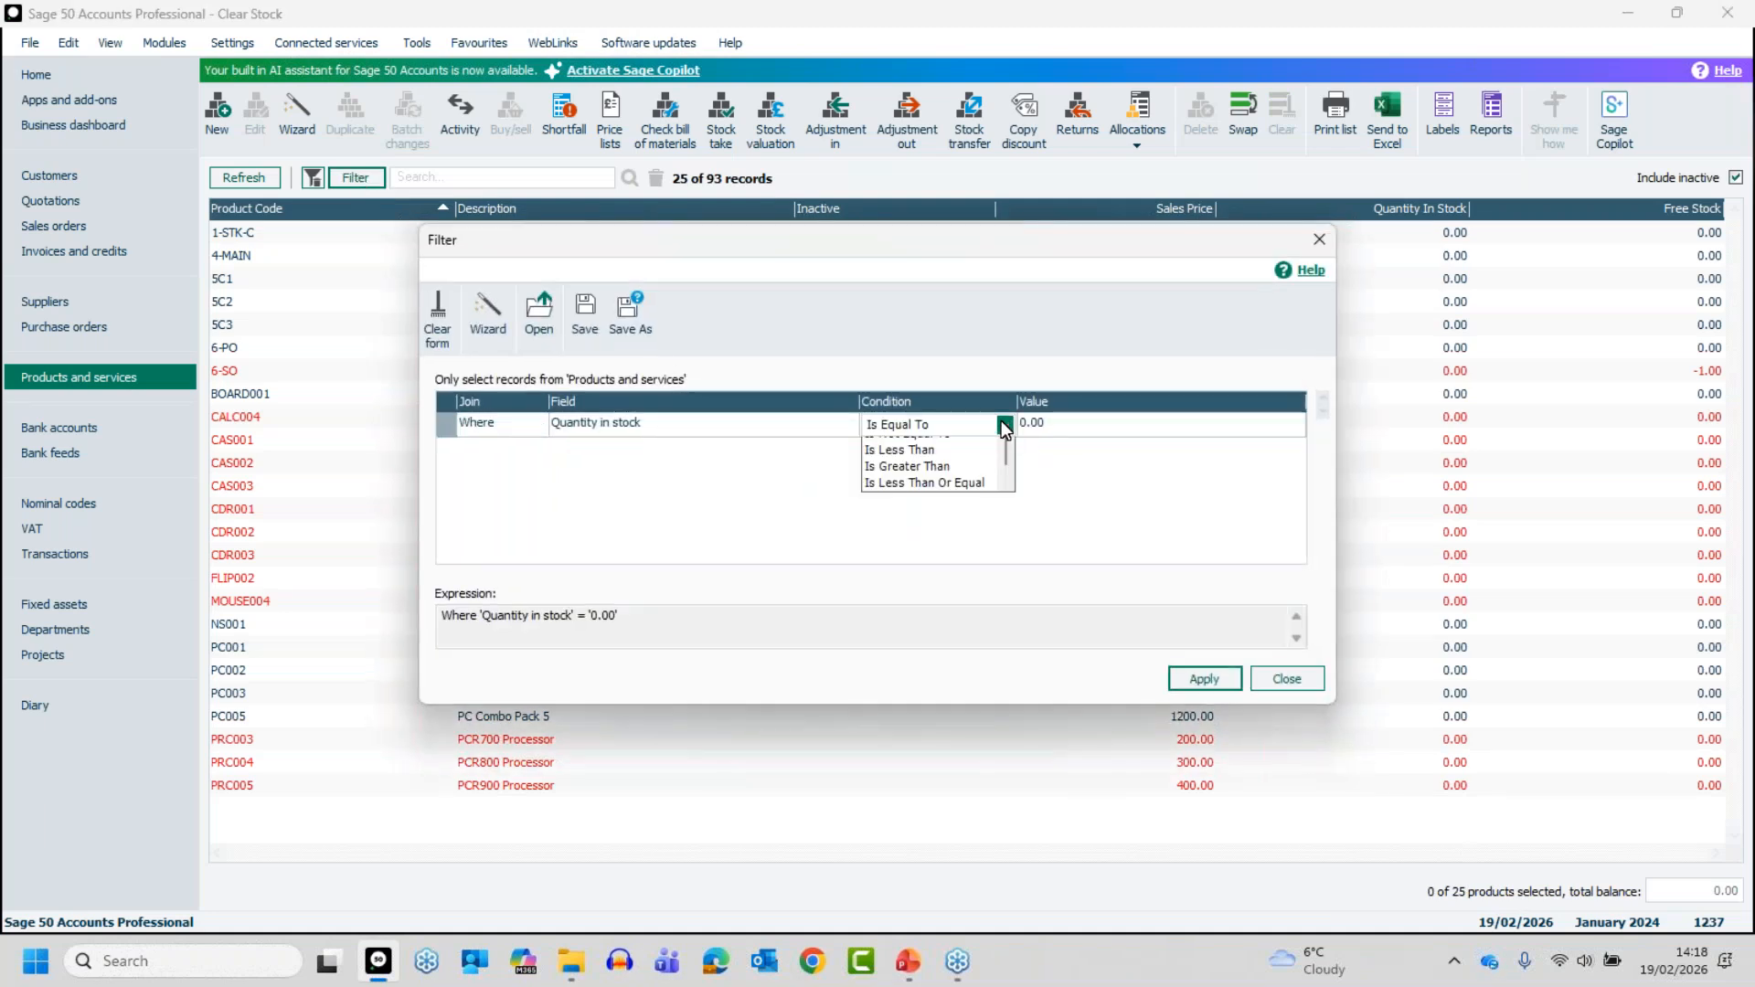
pyautogui.click(933, 443)
pyautogui.click(1210, 678)
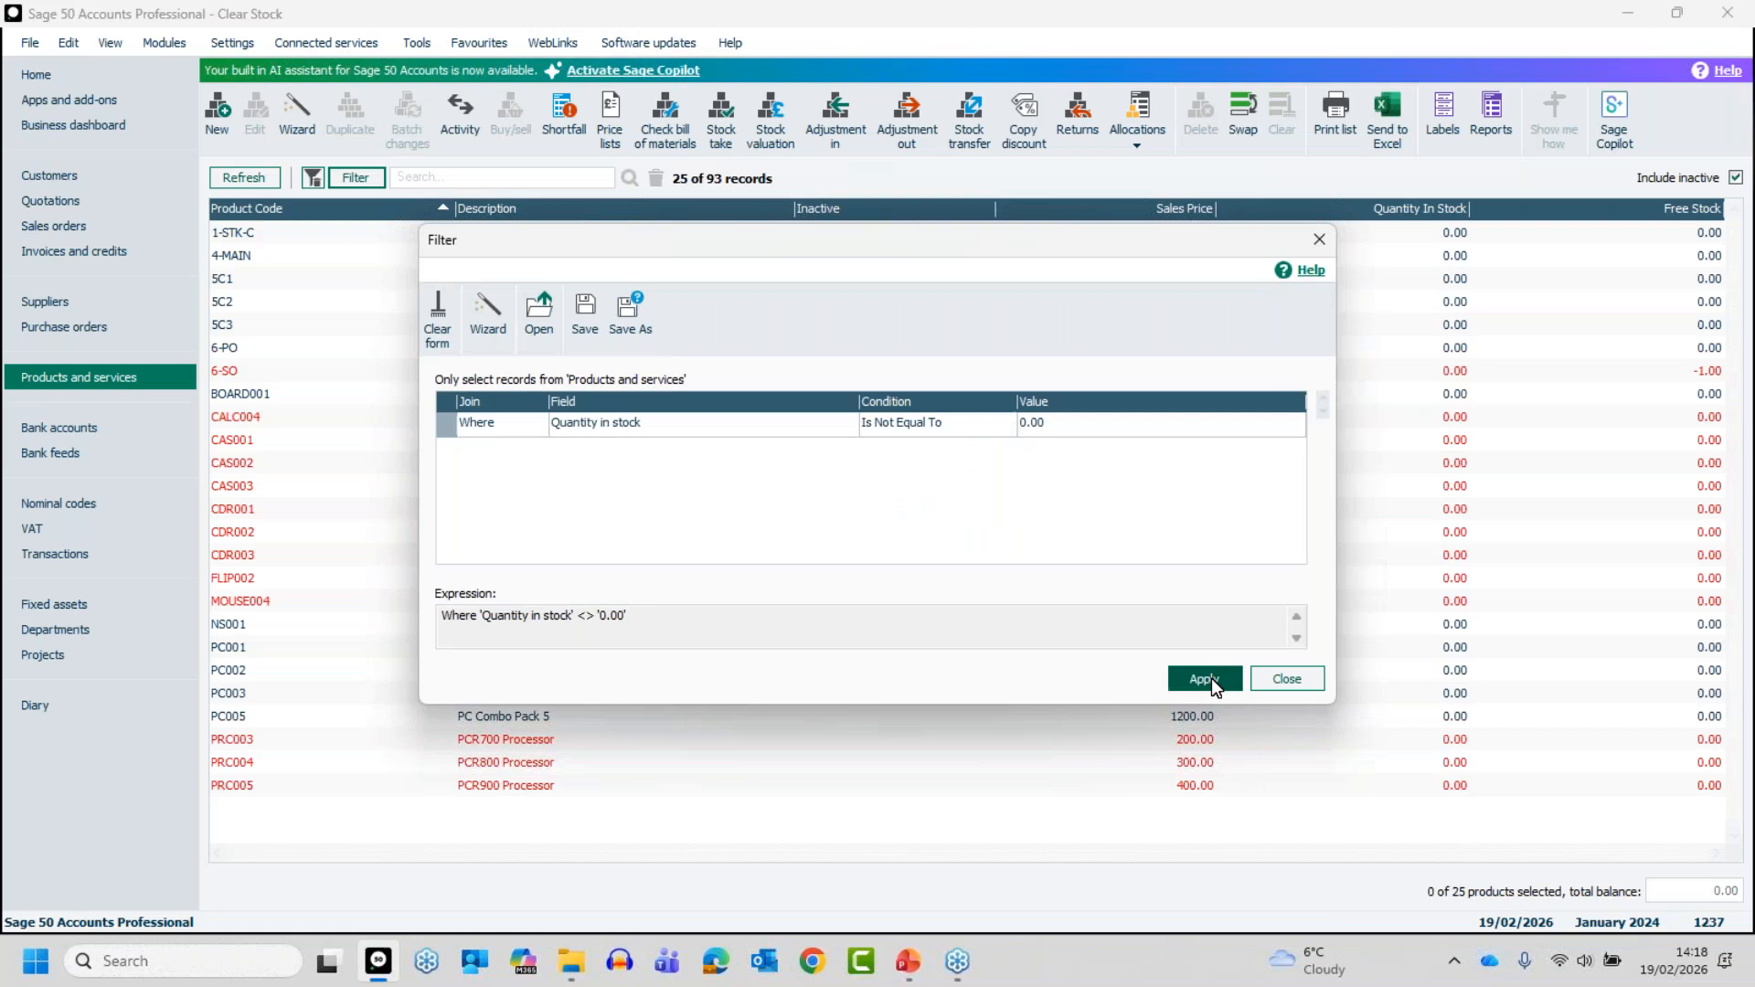
pyautogui.click(1284, 679)
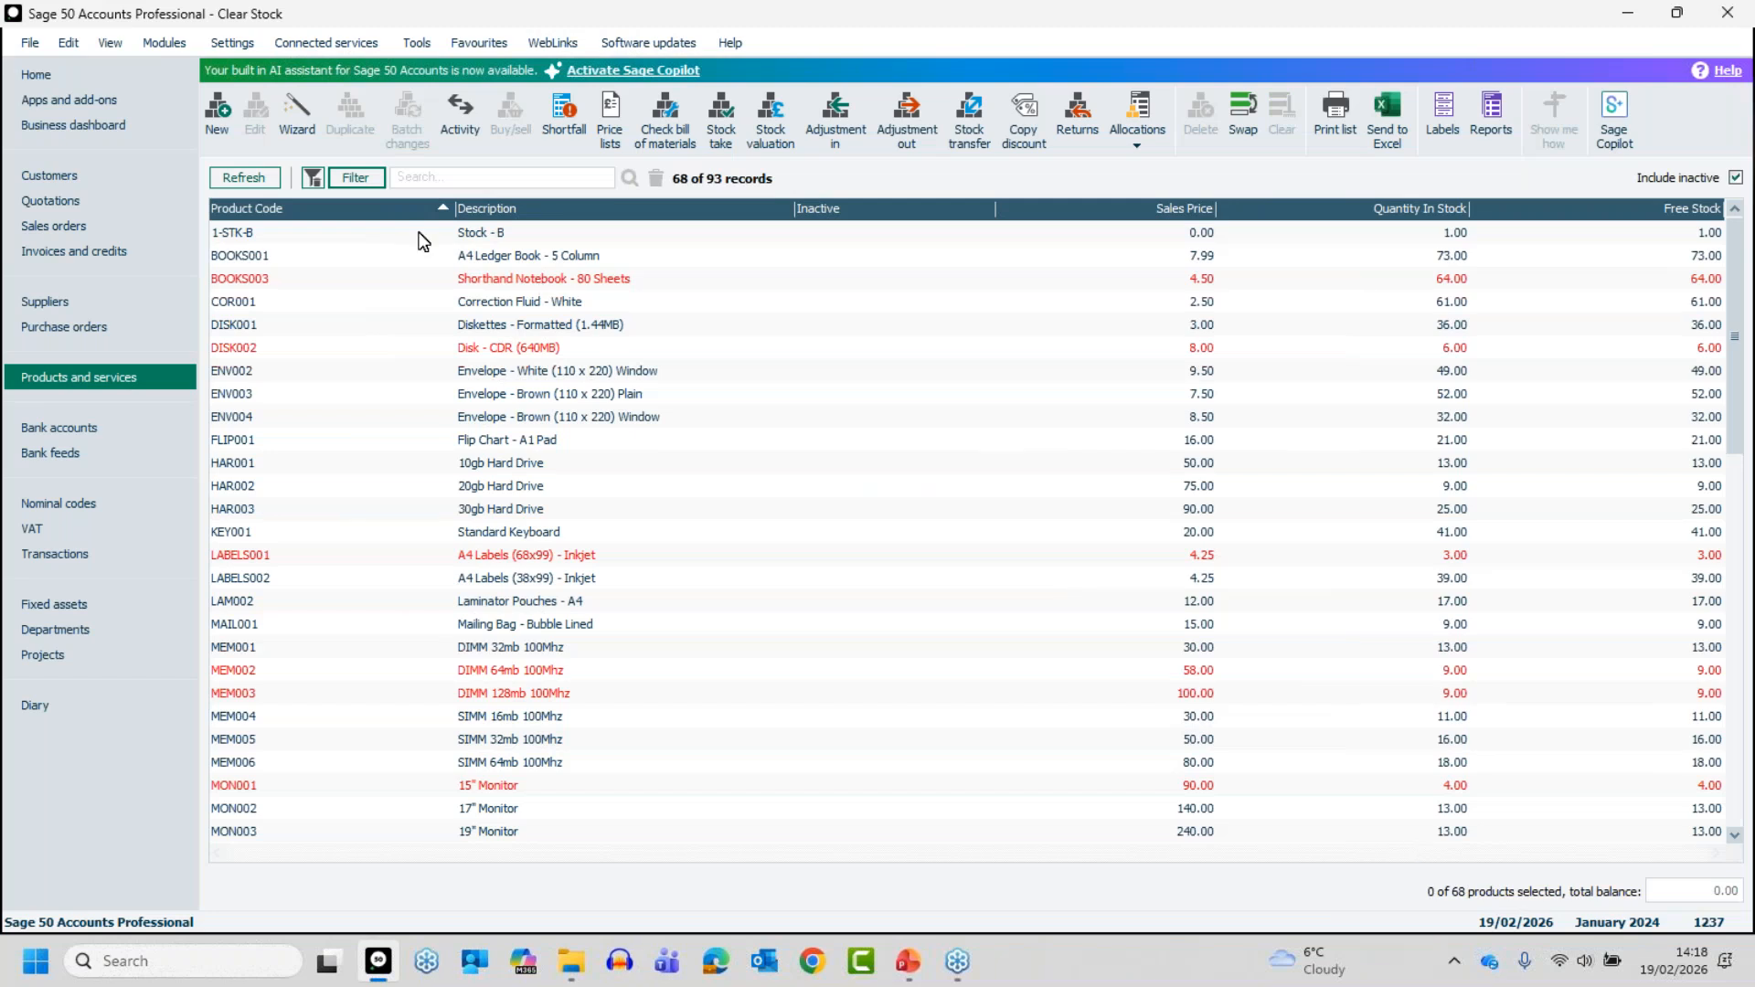
# - Set the Quantity in stock filter condition back to Is Equal To and apply it to the product list
pyautogui.click(355, 178)
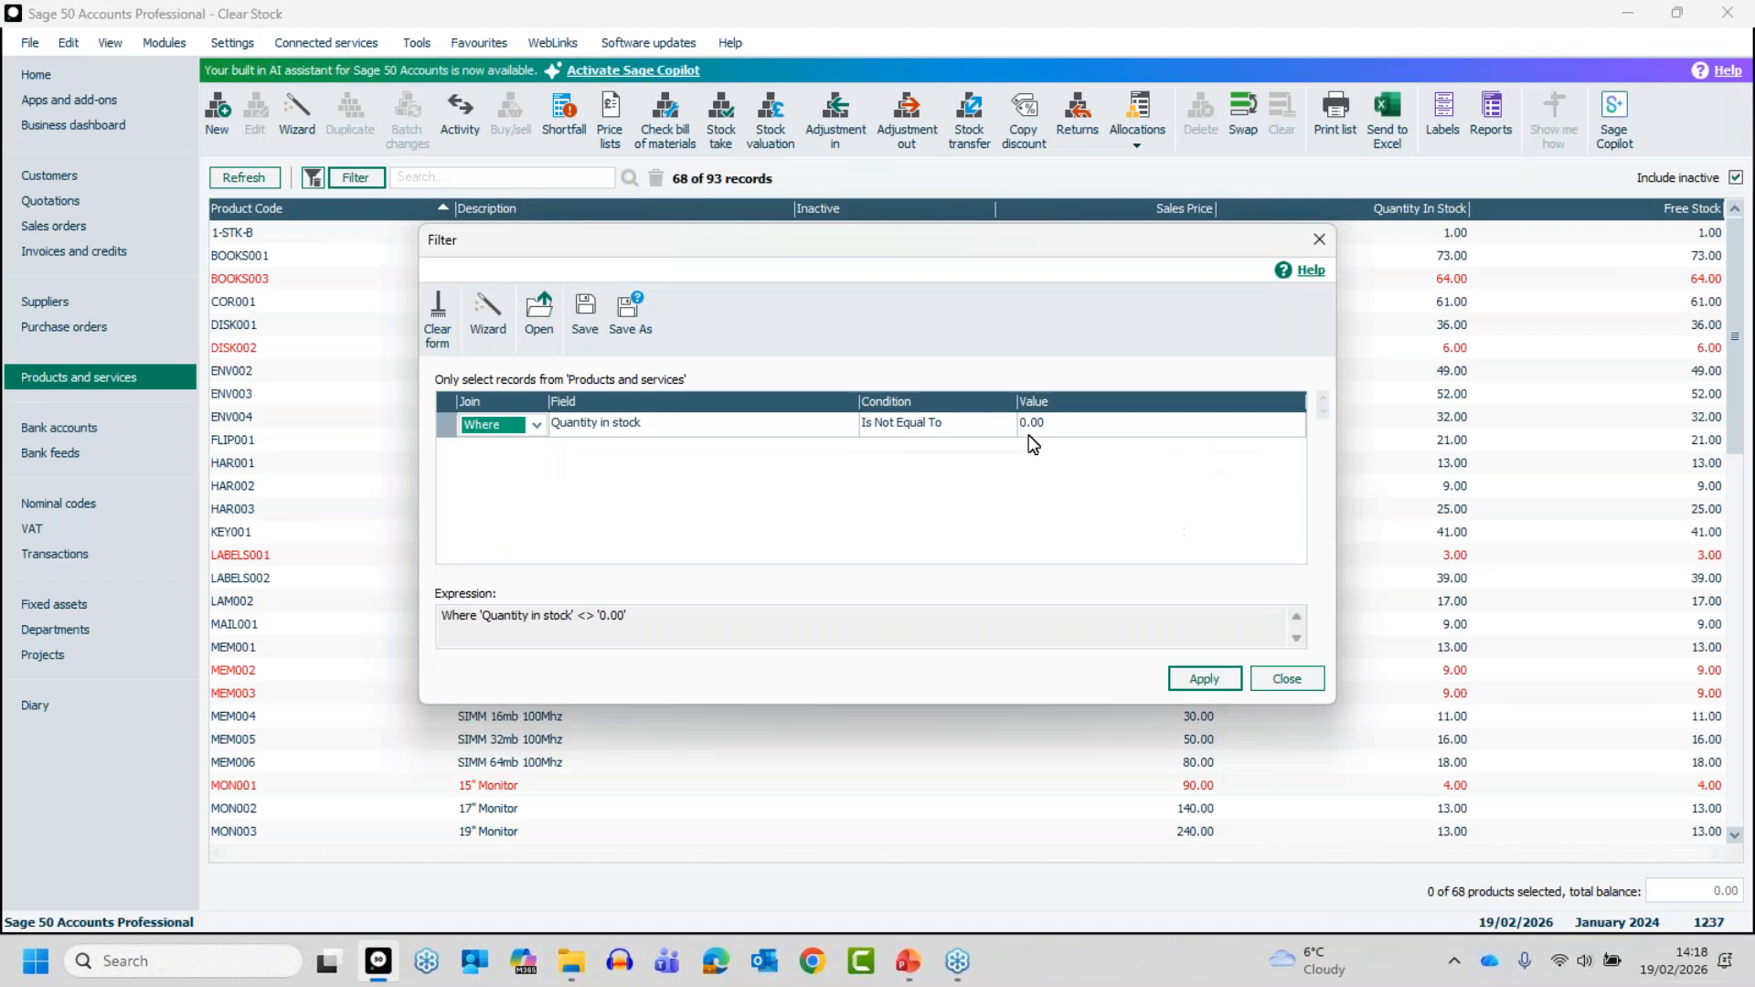
pyautogui.click(971, 424)
pyautogui.click(999, 427)
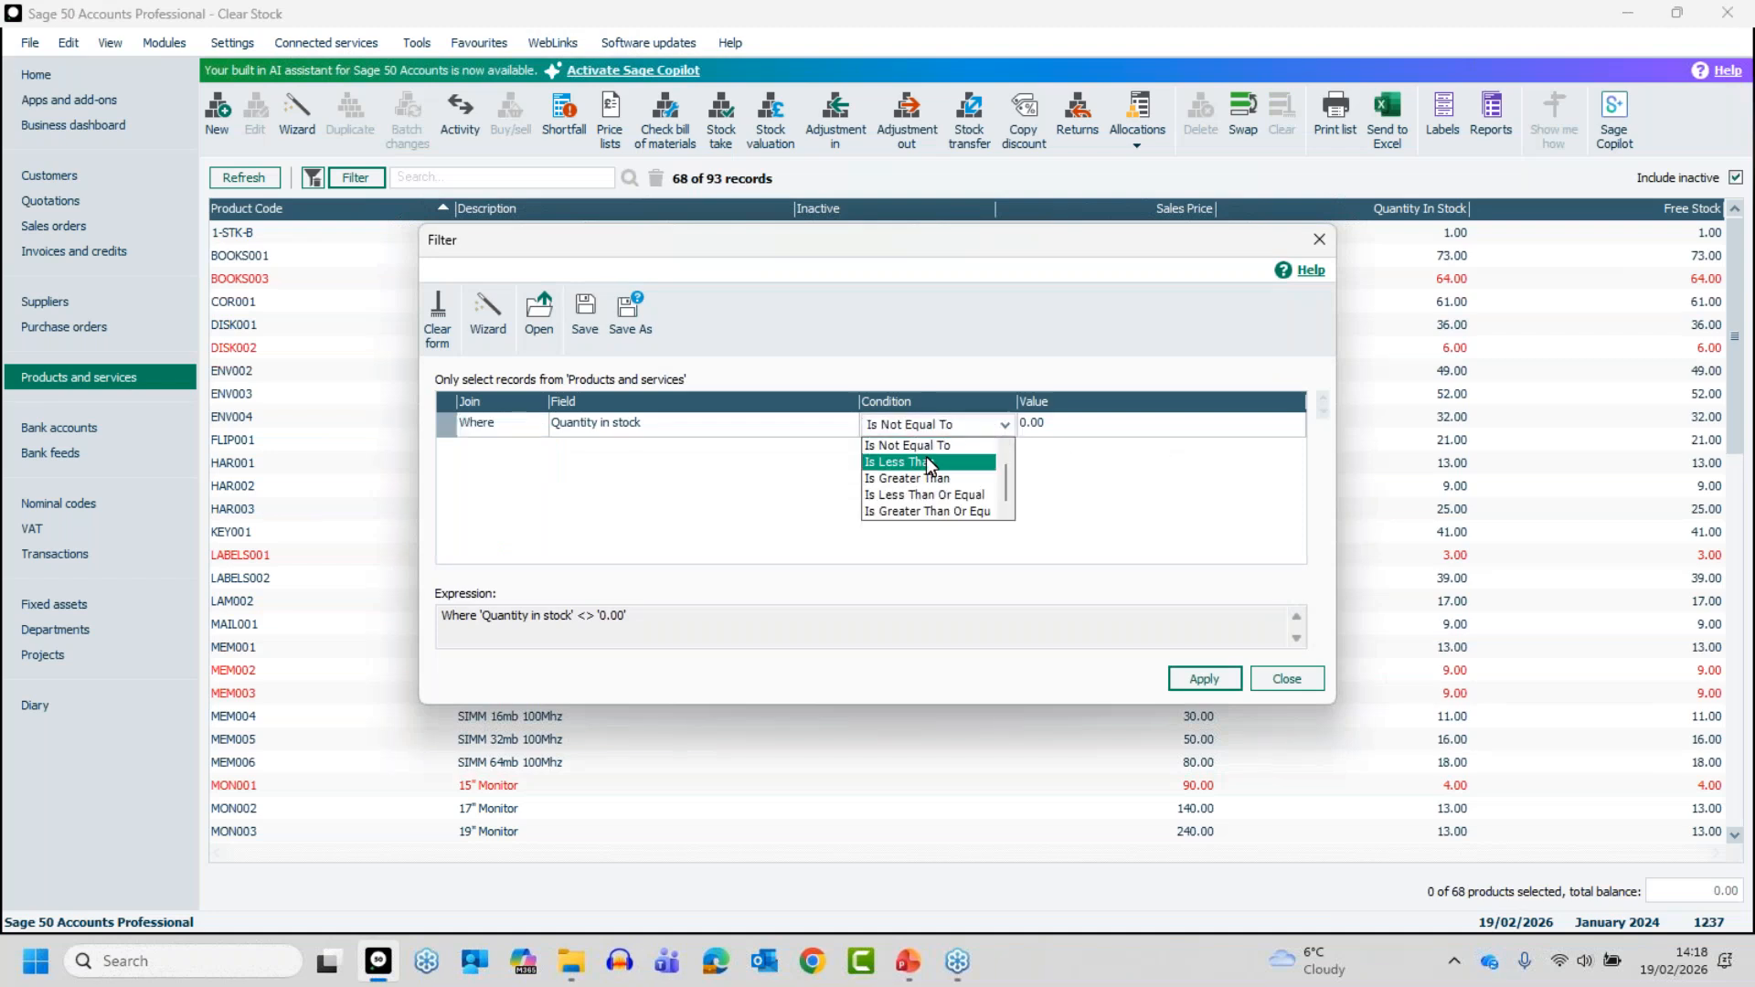
pyautogui.moveTo(1003, 464); pyautogui.dragTo(1003, 436)
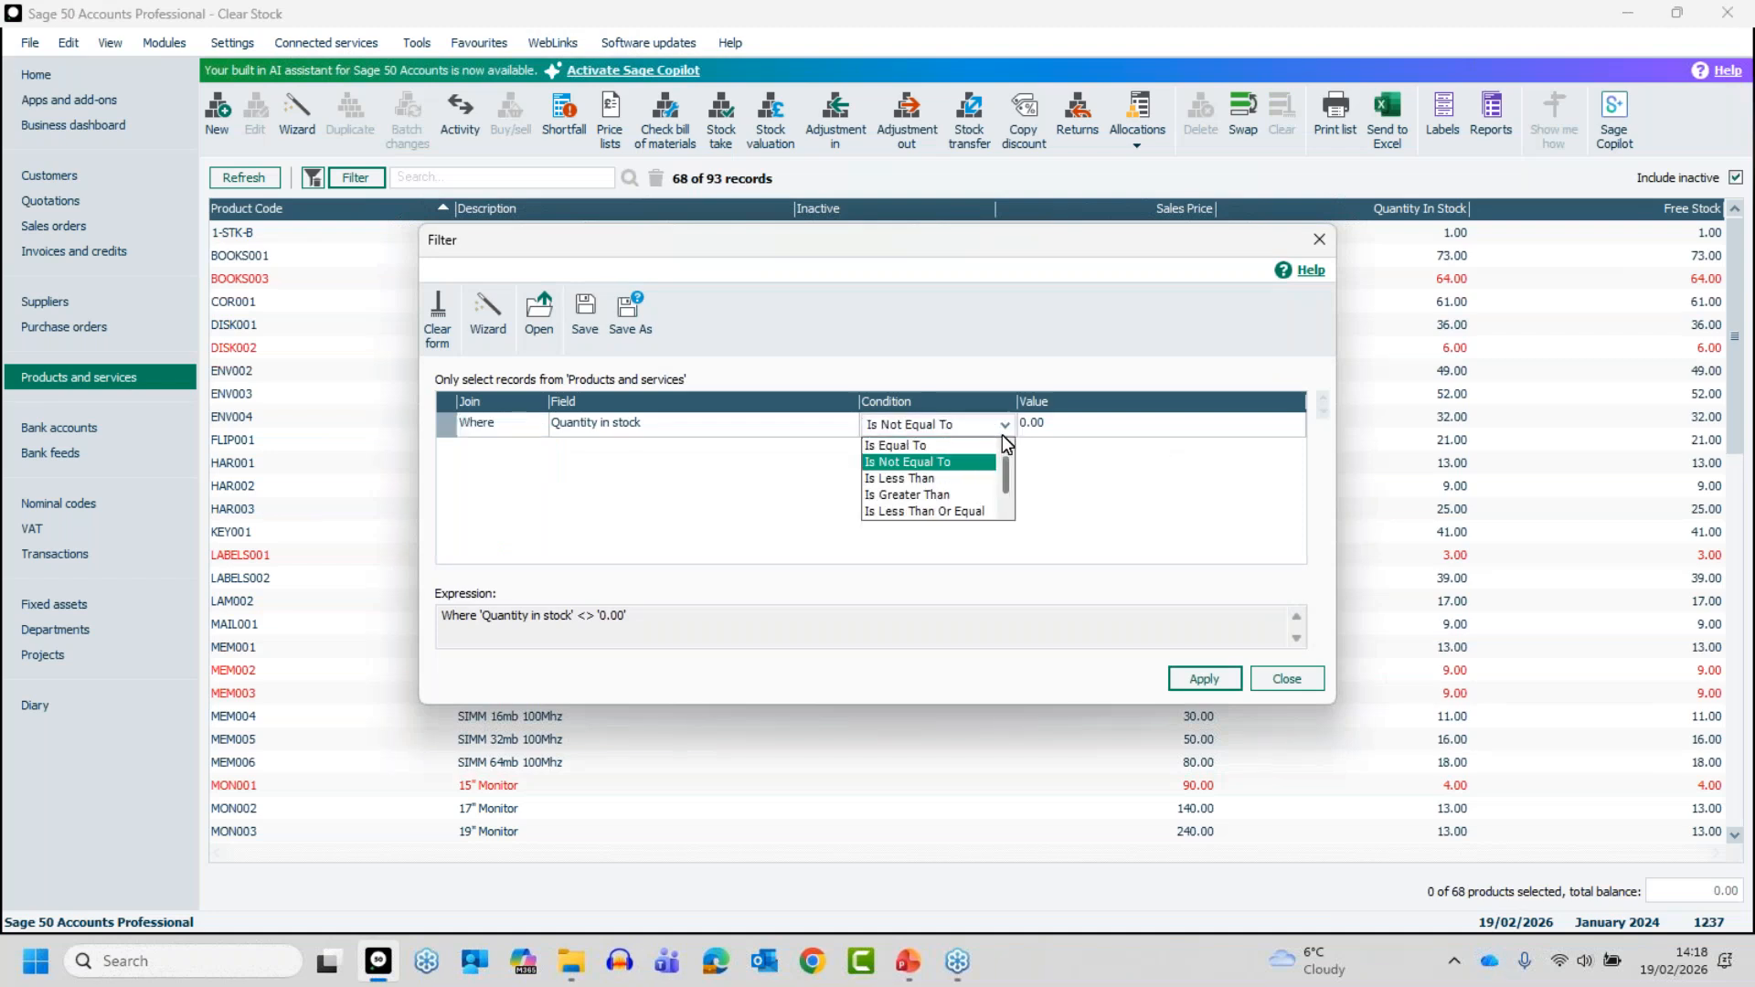
pyautogui.click(914, 443)
pyautogui.click(1223, 681)
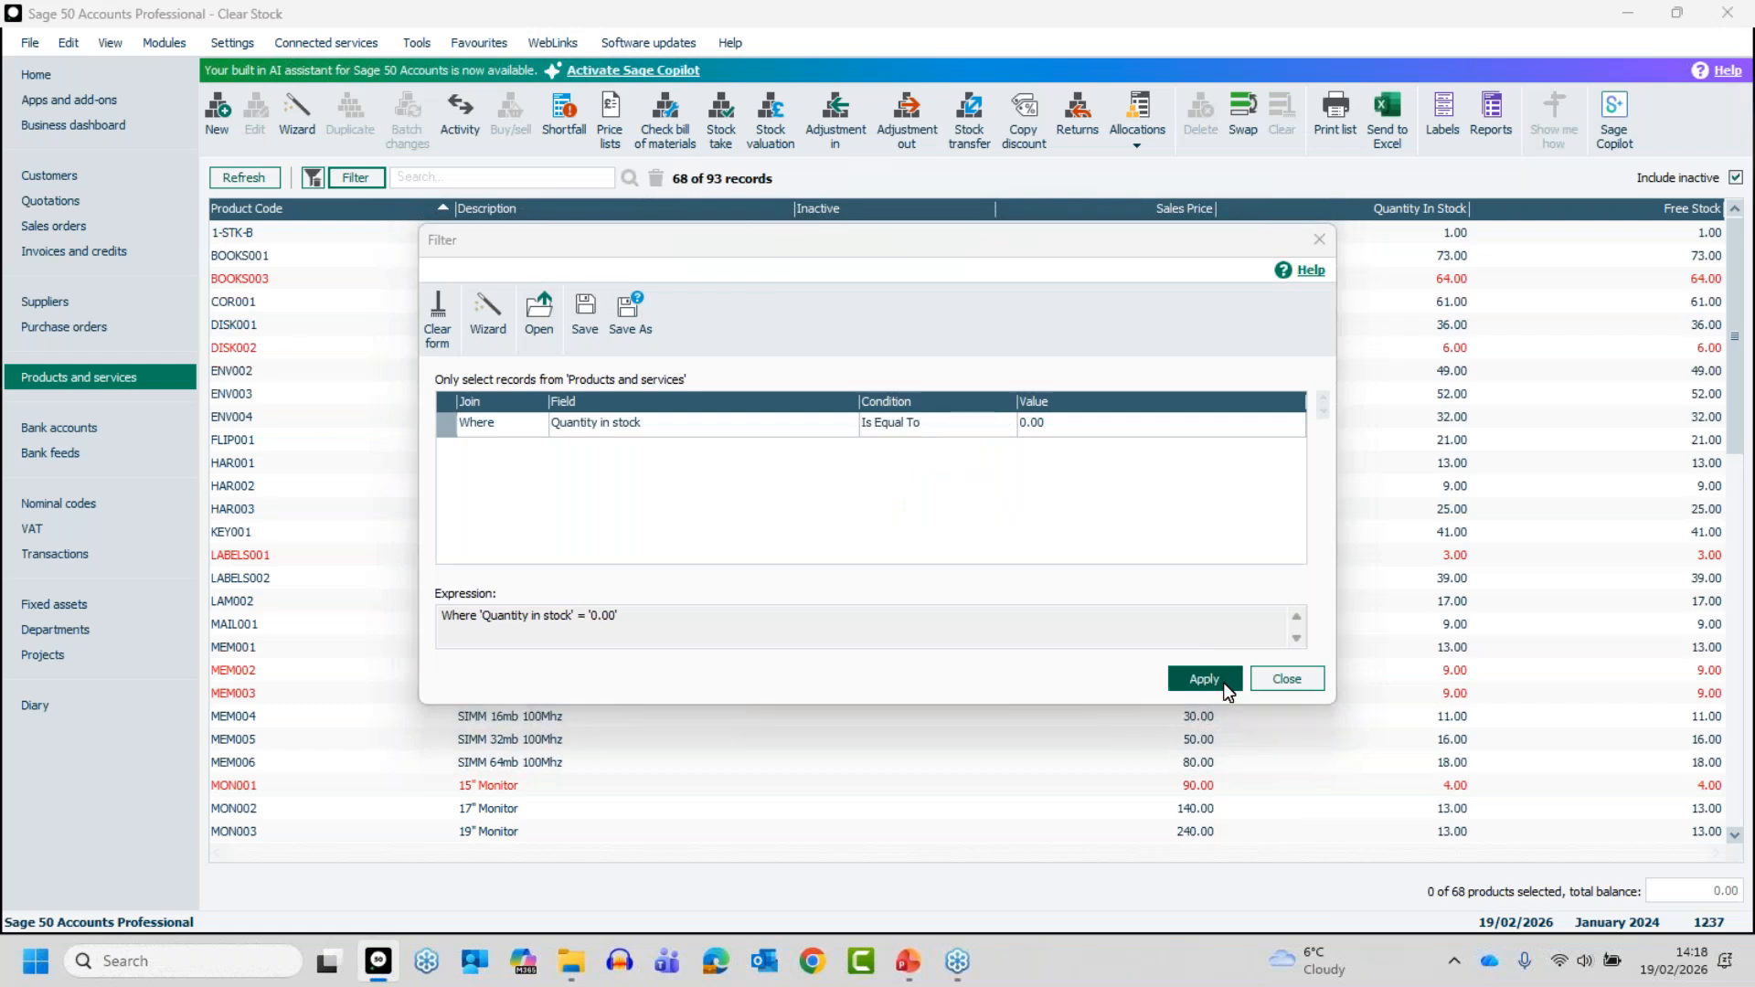
pyautogui.click(1287, 678)
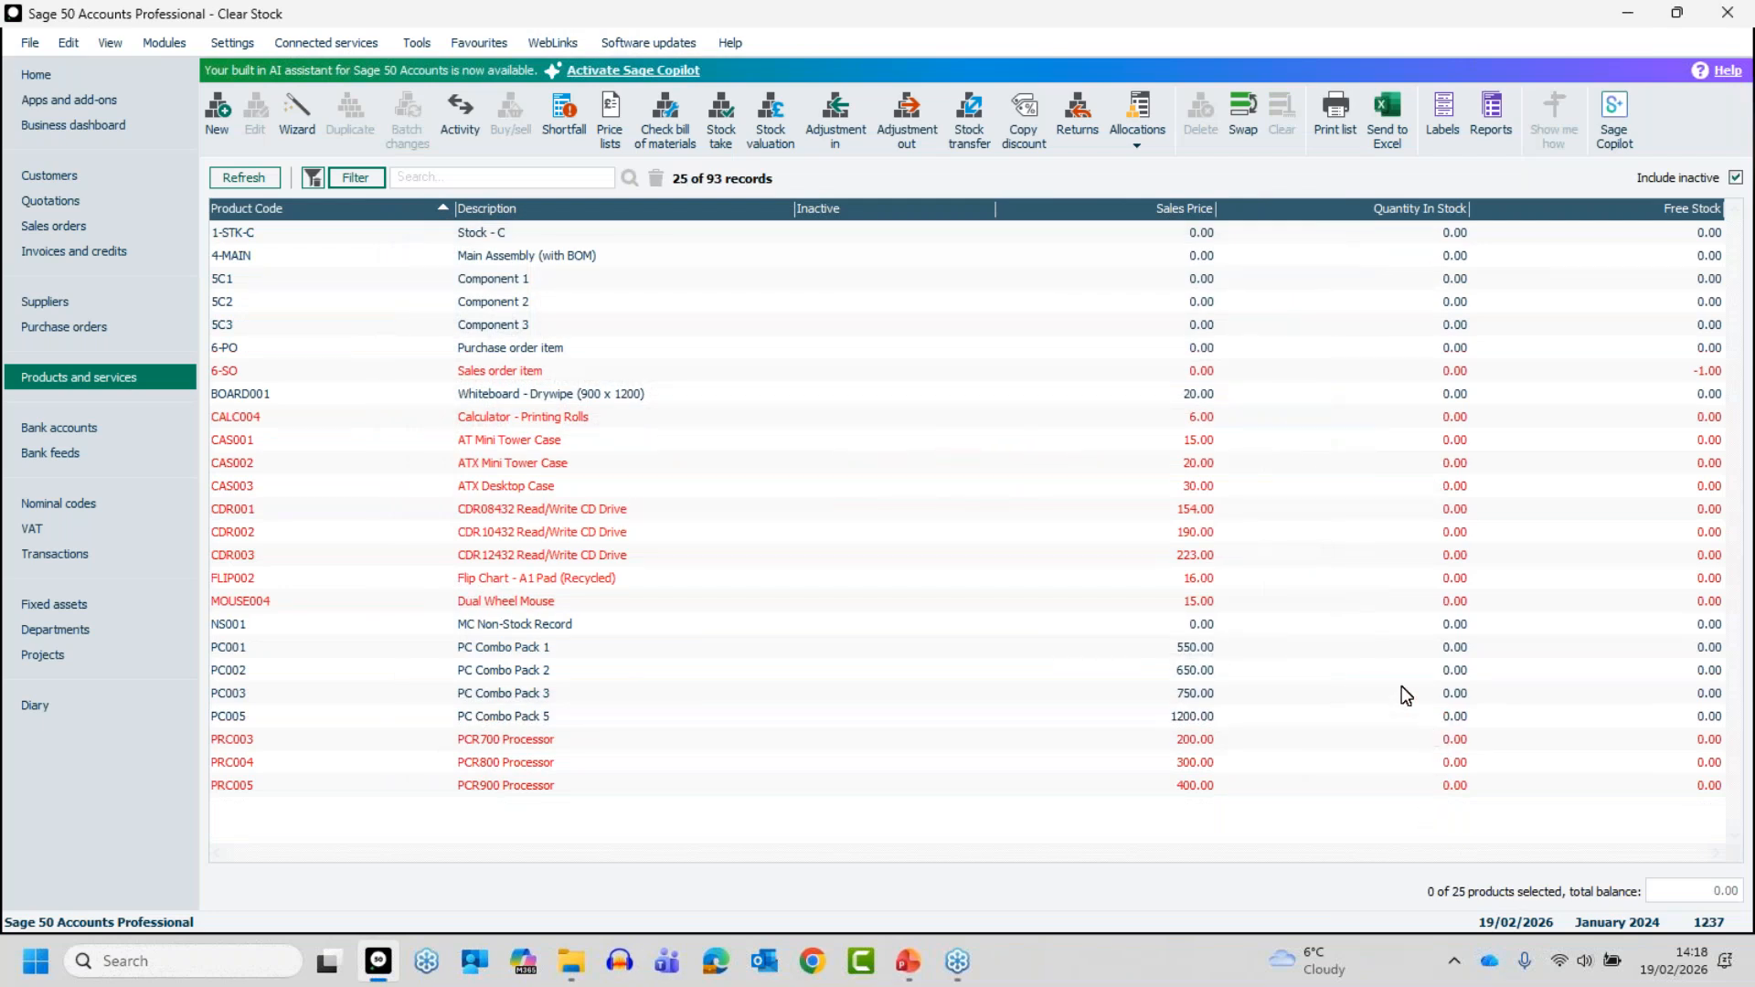
# - Select all products in the filtered list, clear the selection, and swap it so that every product is selected
pyautogui.click(486, 233)
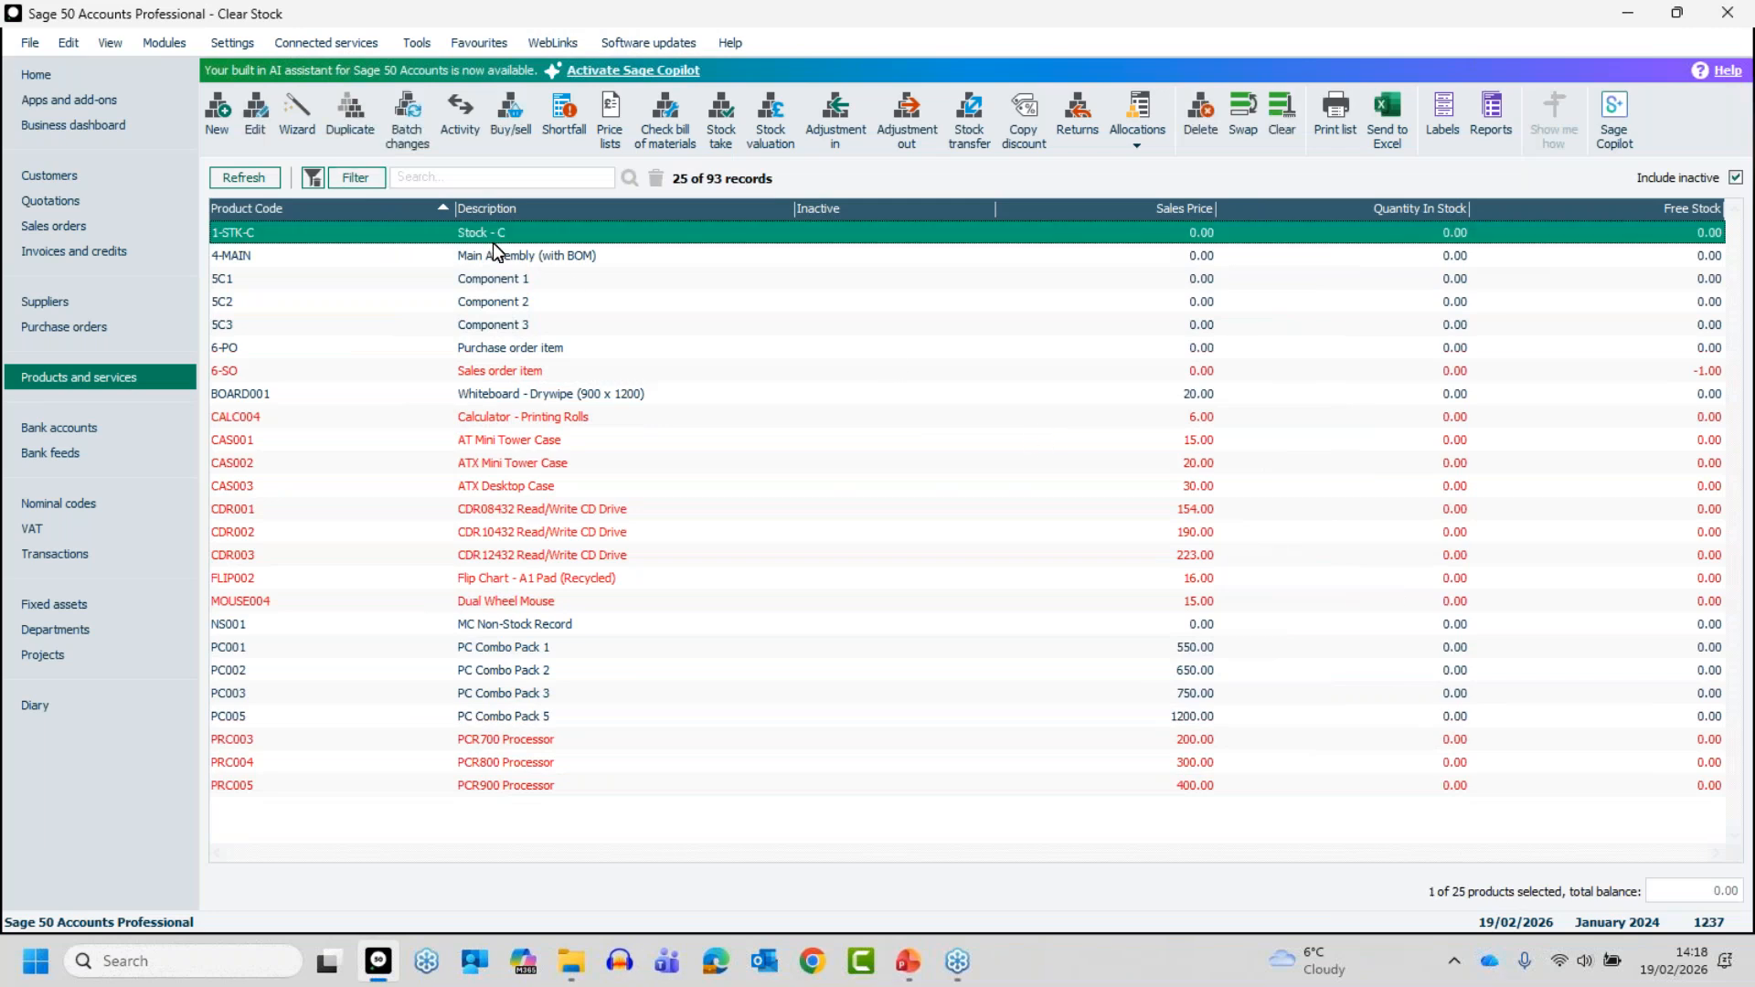
pyautogui.hotkey('ctrl', 'a')
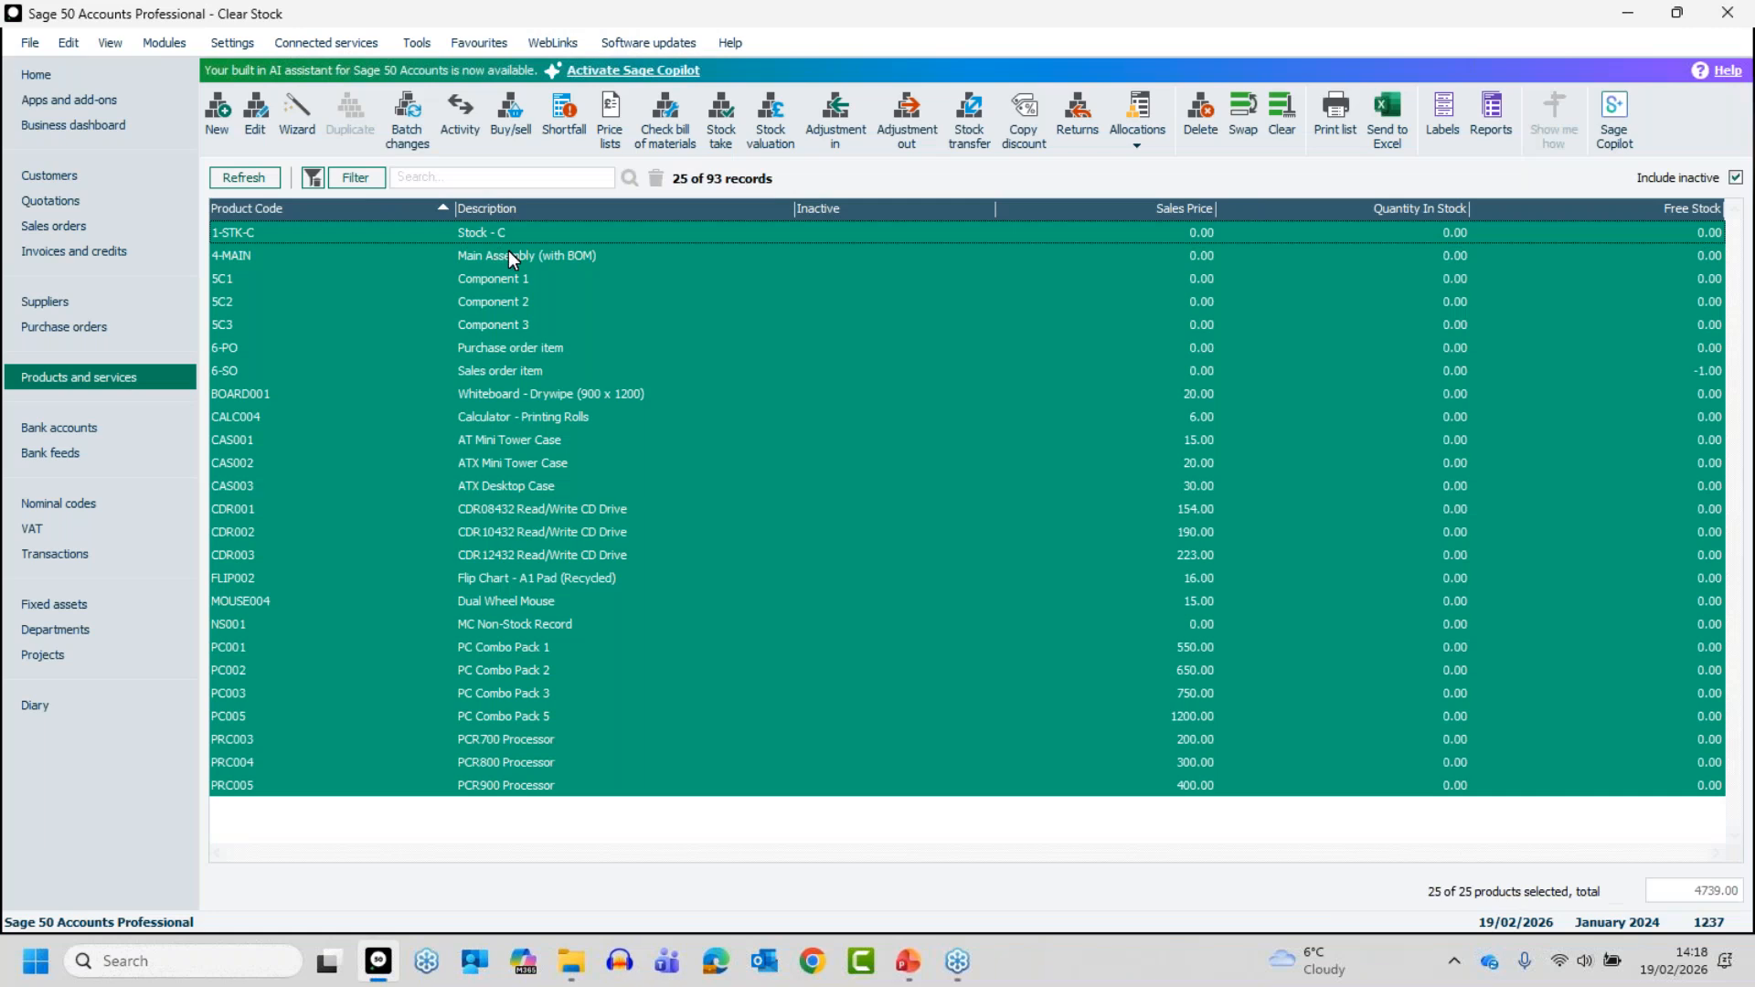
pyautogui.click(1282, 107)
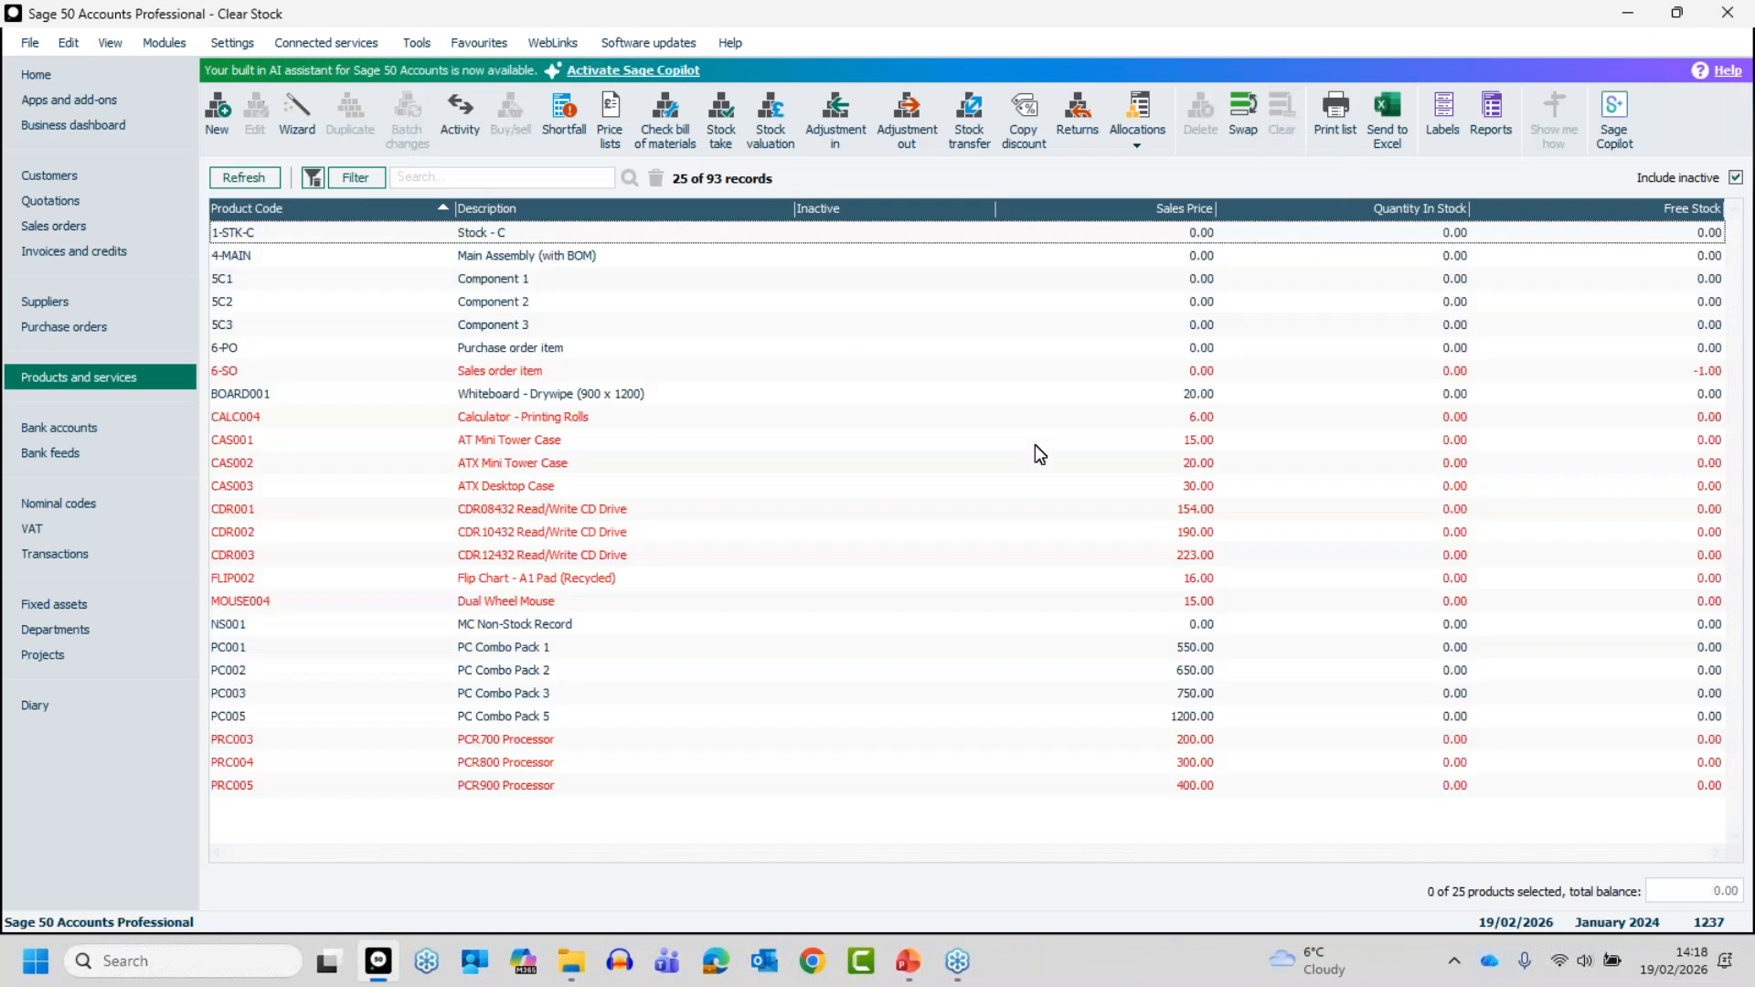
pyautogui.click(1249, 113)
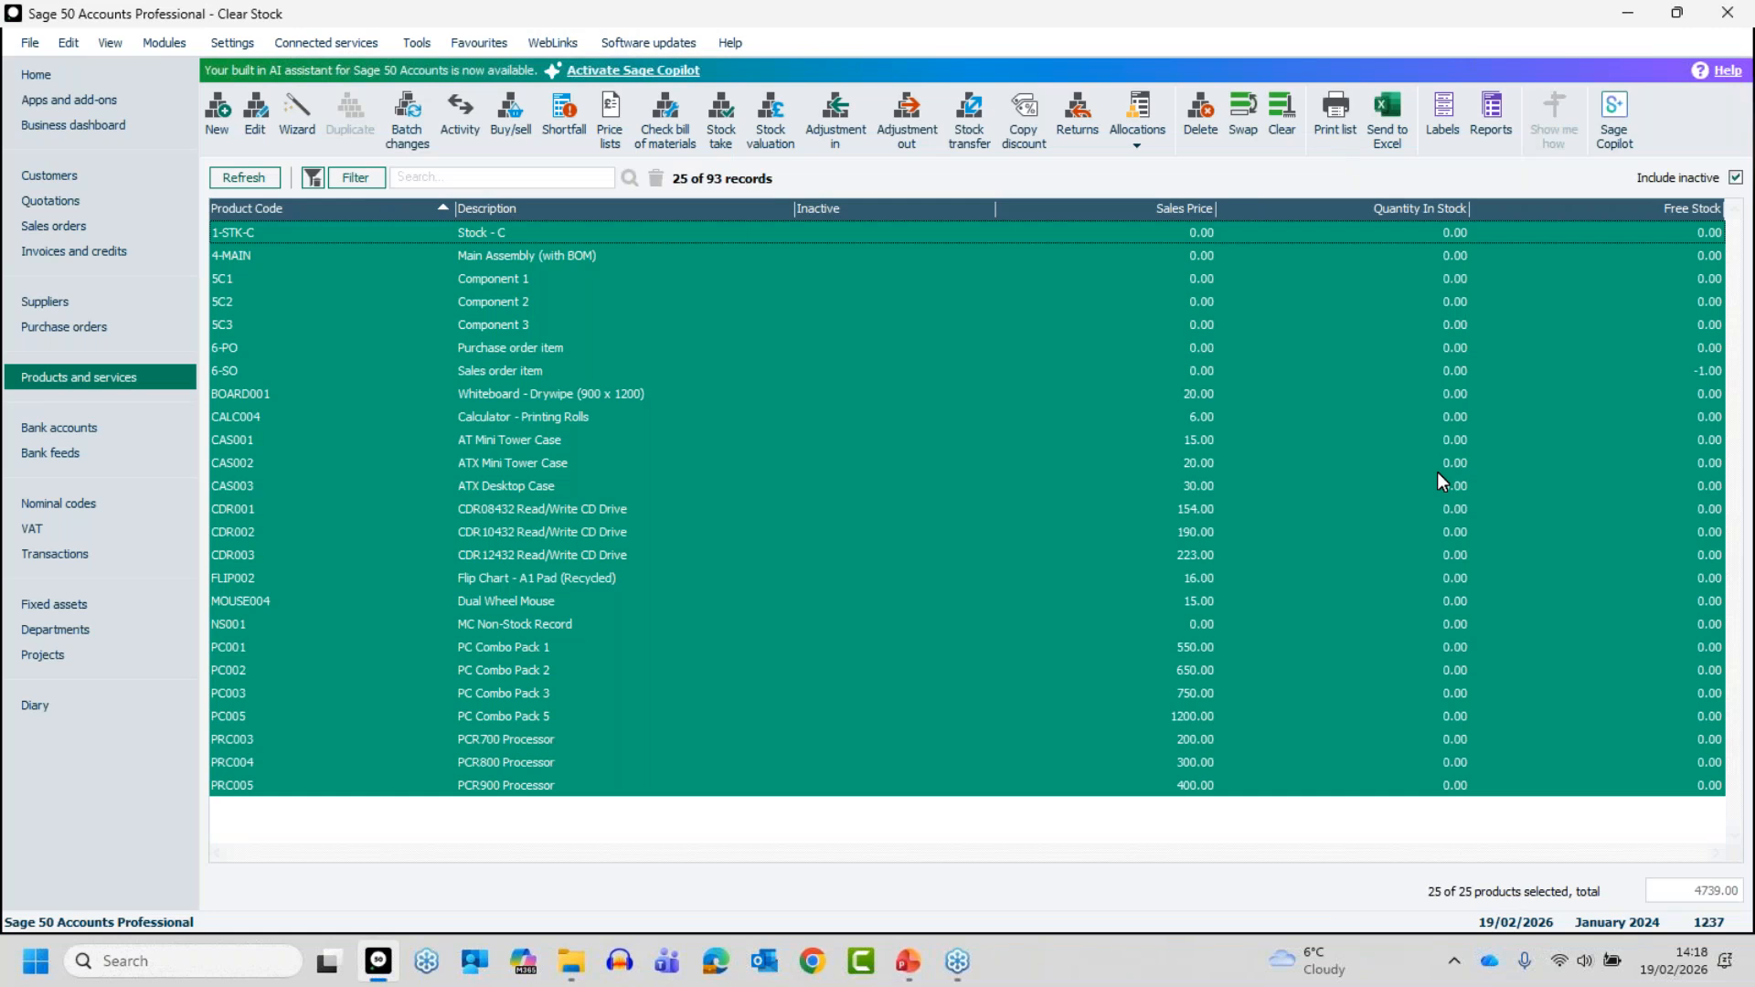
# - Deselect the products 5C1, 5C2 and 5C3, keeping the other filtered products selected
pyautogui.click(477, 279)
pyautogui.click(482, 304)
pyautogui.click(495, 325)
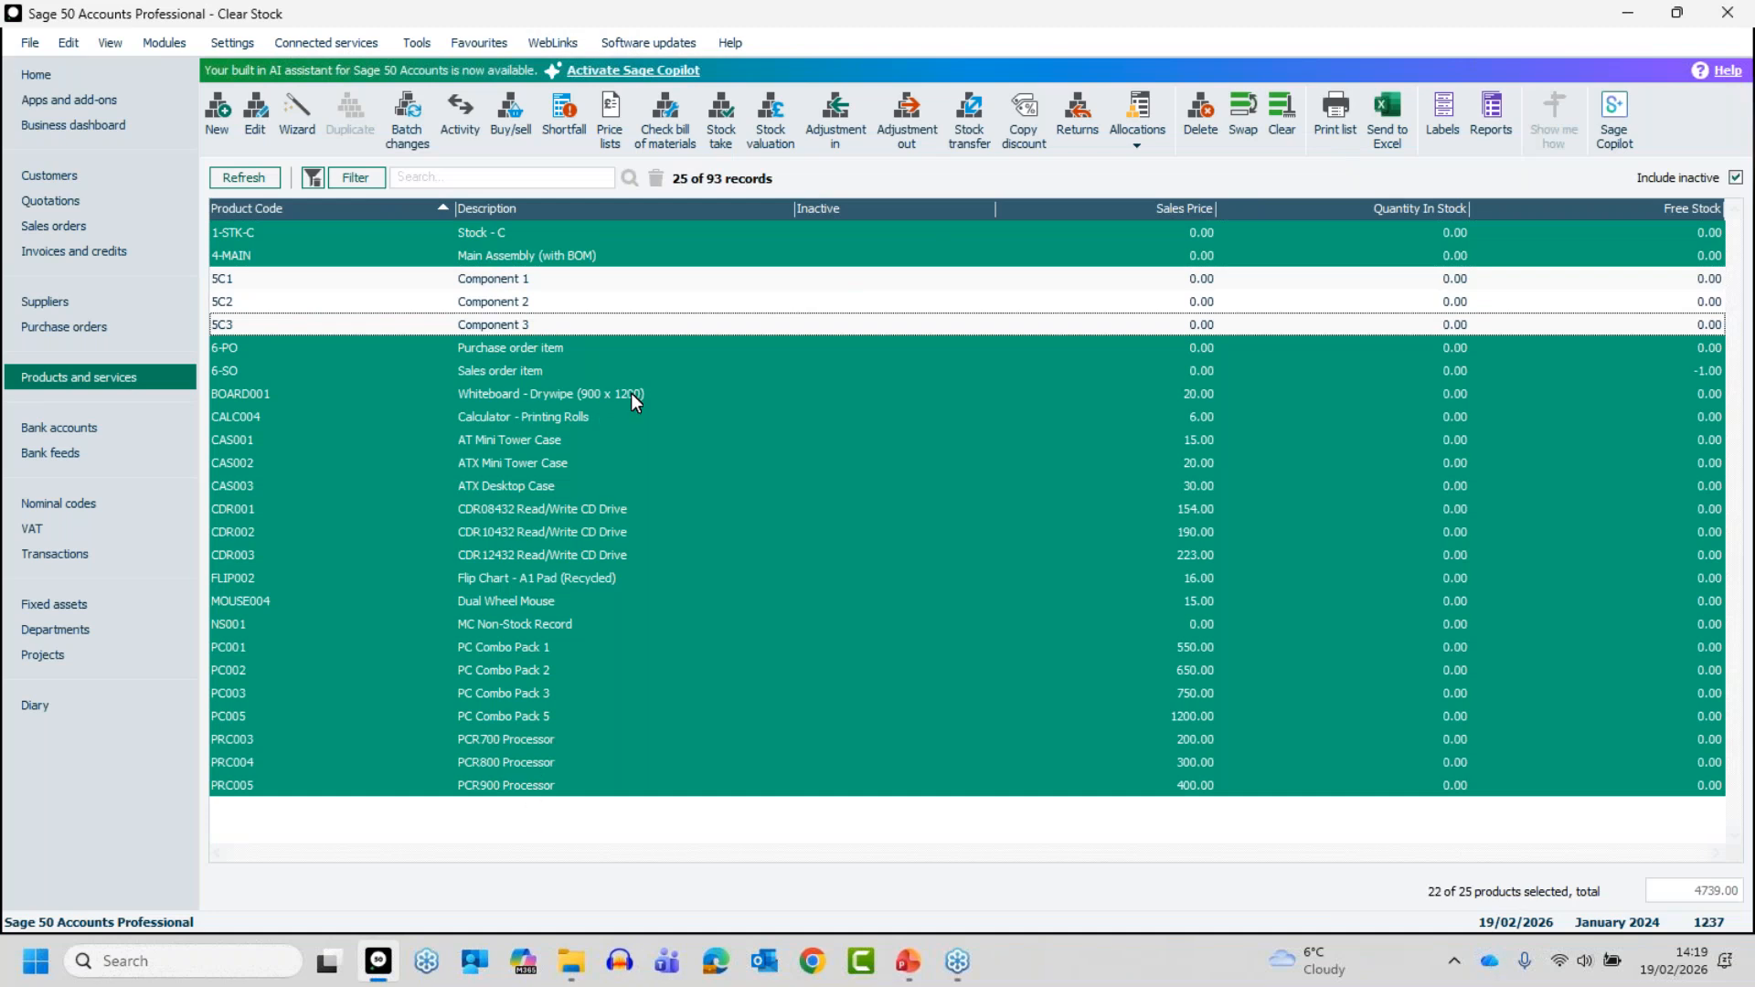
# - Try to delete the selected zero-stock products, dismiss the resulting message and clear the selection
pyautogui.click(1203, 114)
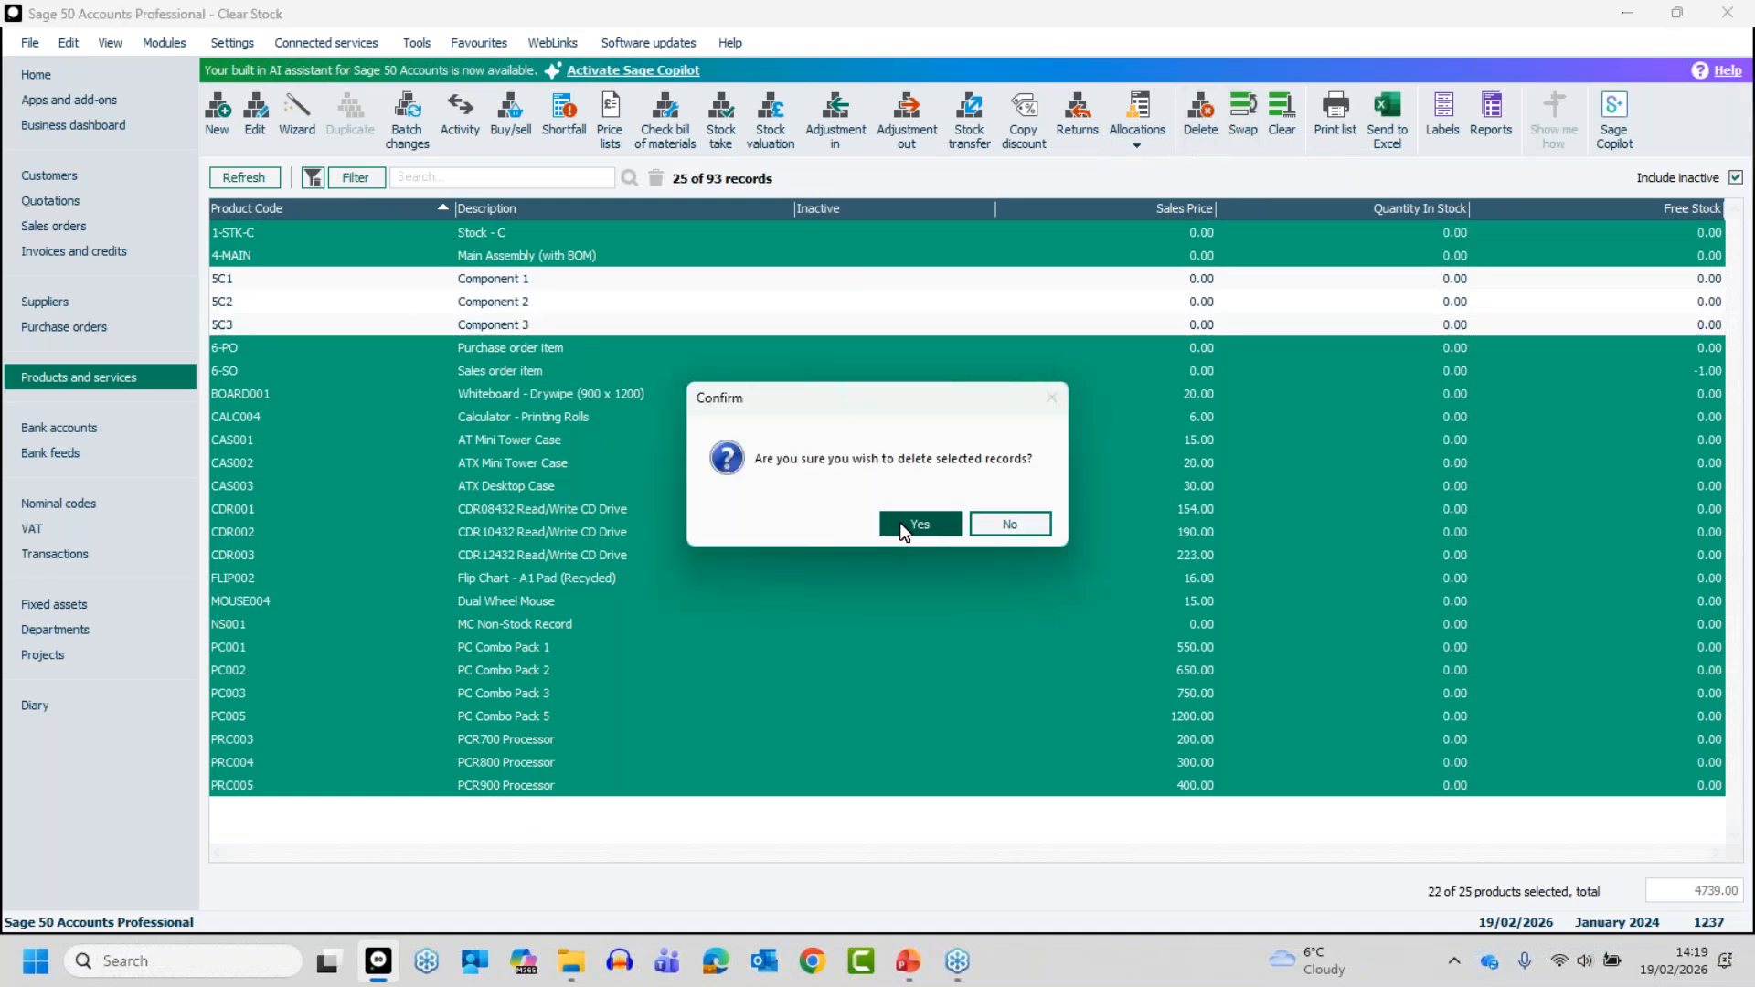
pyautogui.click(900, 523)
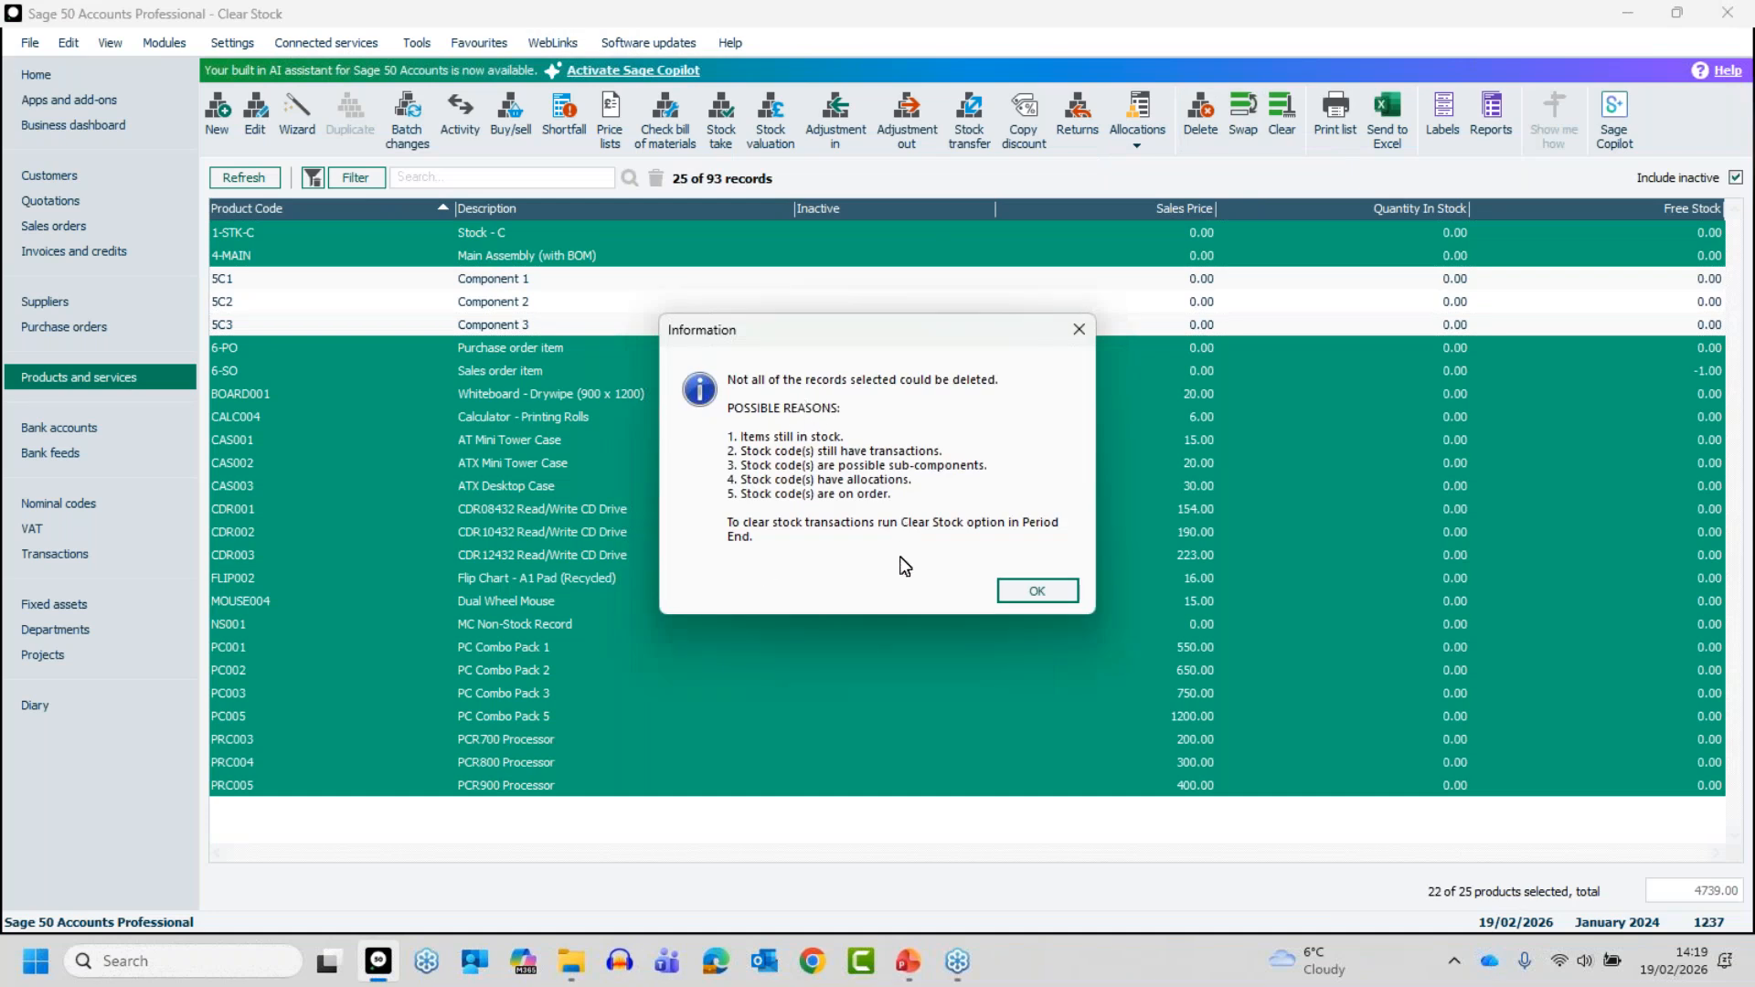
pyautogui.click(1035, 591)
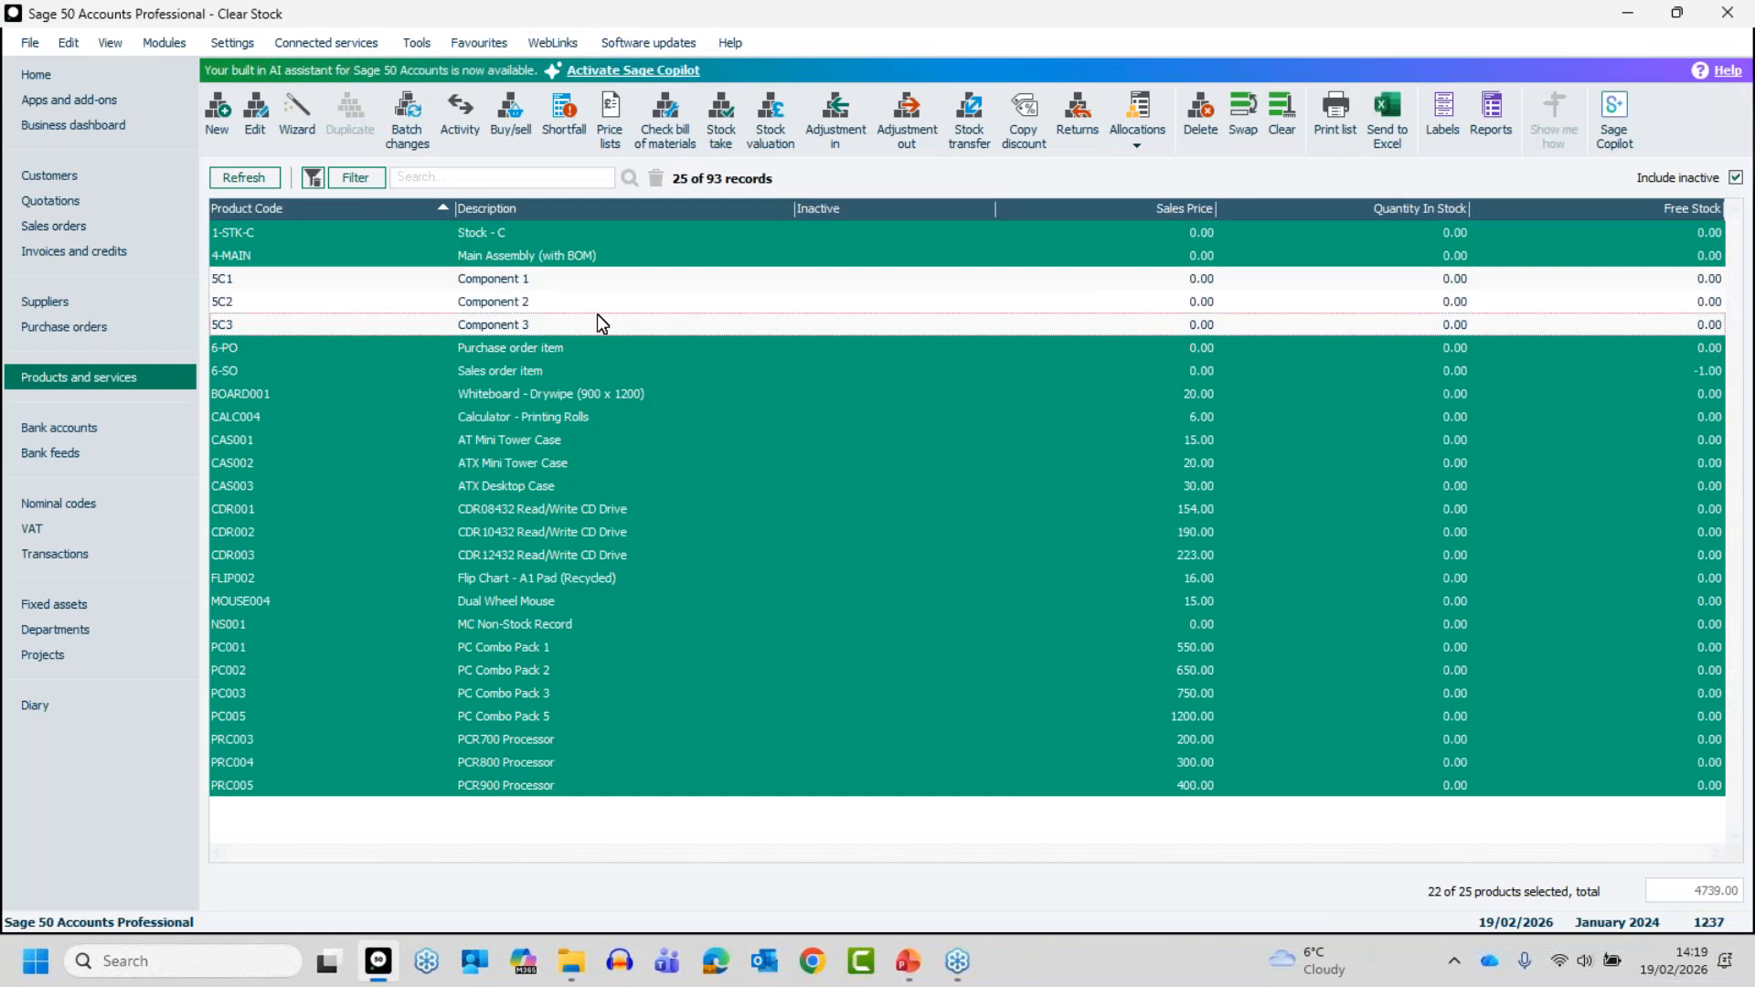
pyautogui.click(1282, 109)
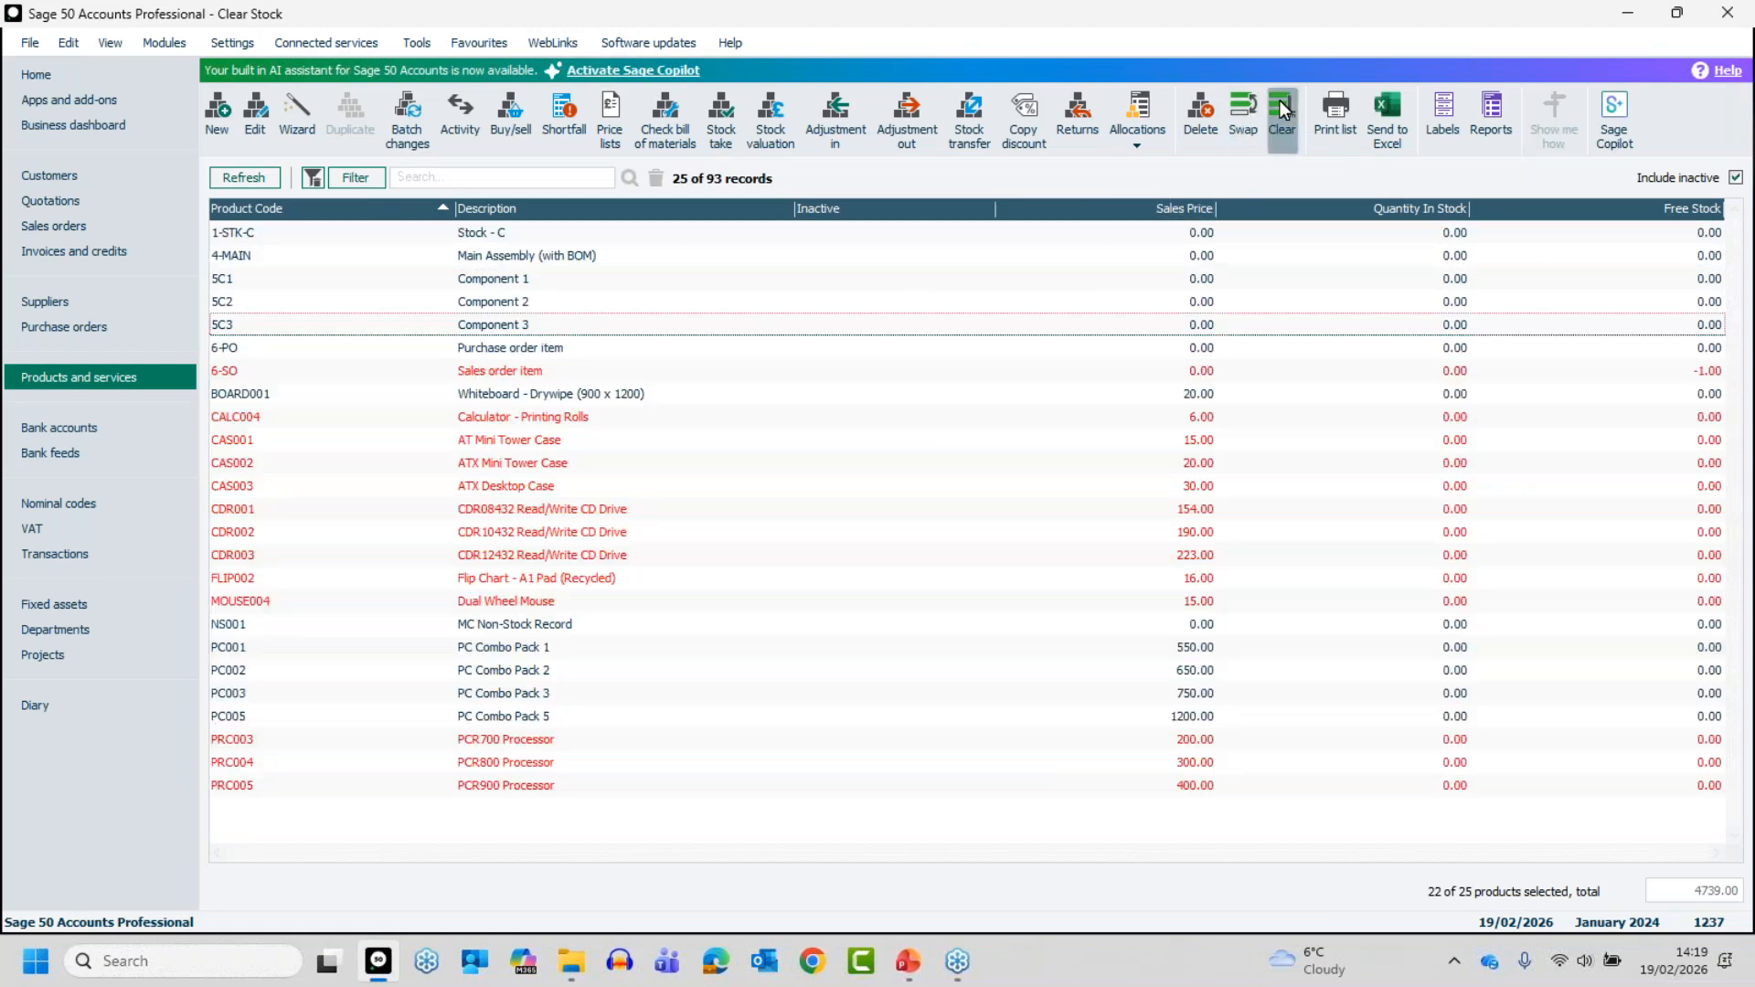
# - Set the list selection style in the environment options to Sage selection style and save the change
pyautogui.click(419, 43)
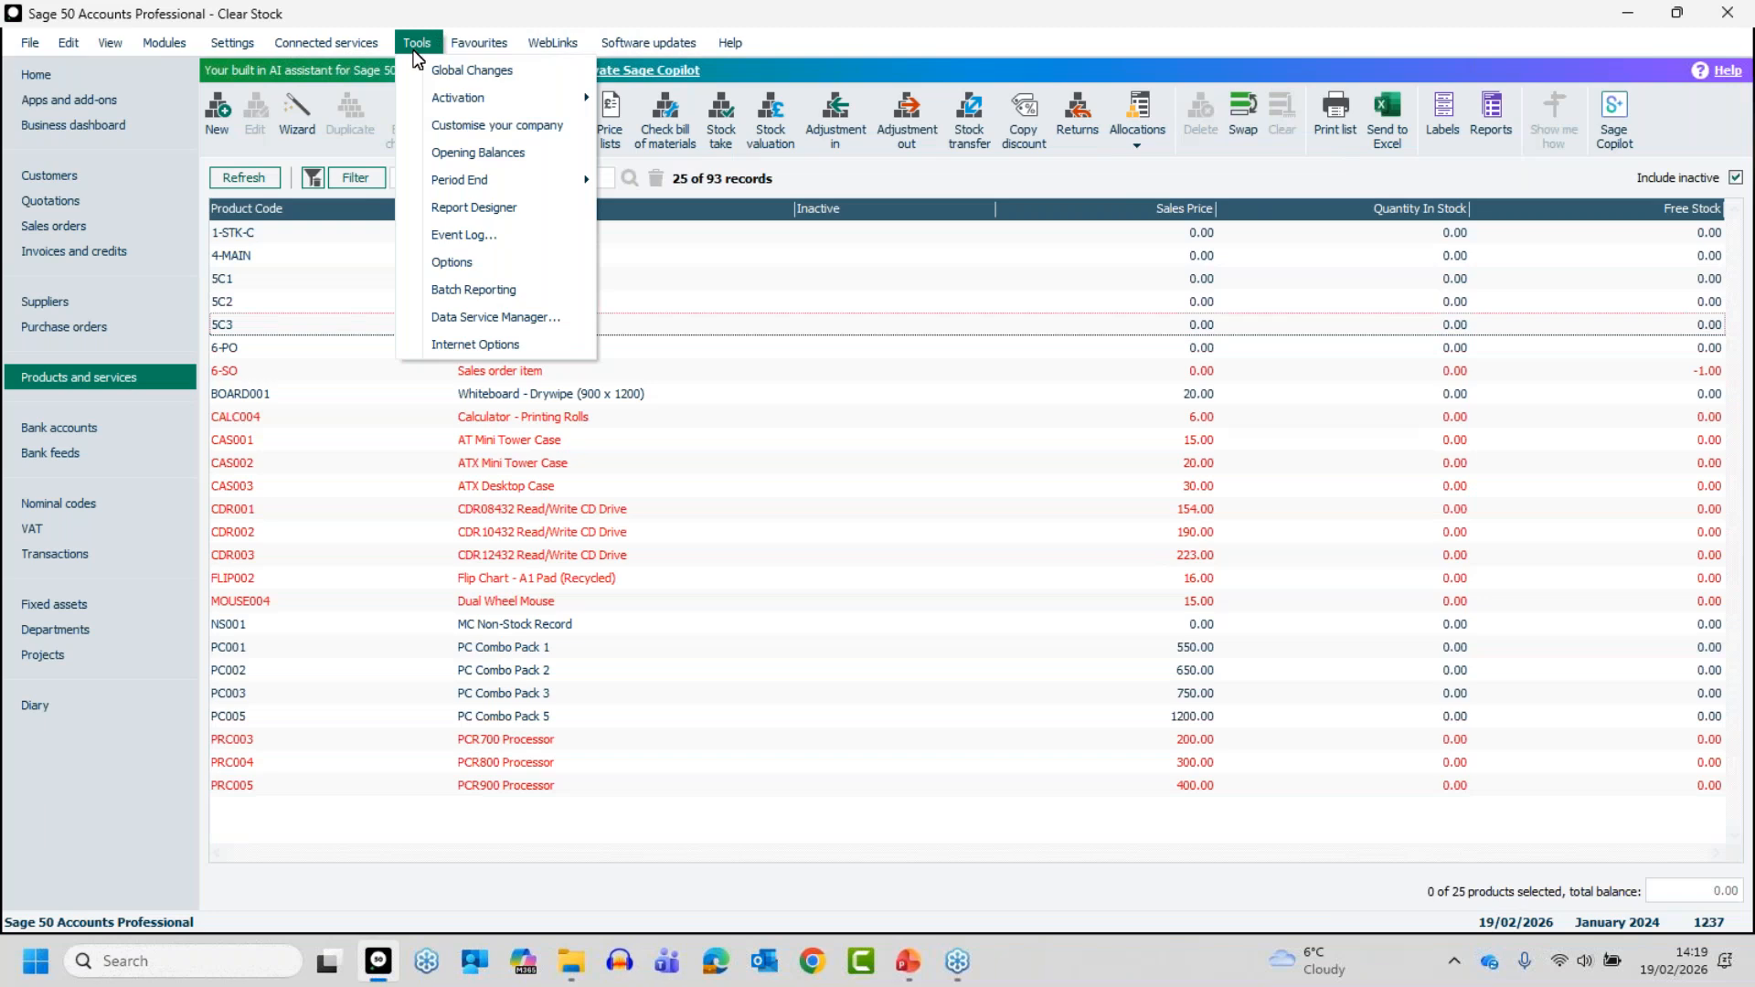
pyautogui.click(444, 268)
pyautogui.click(951, 537)
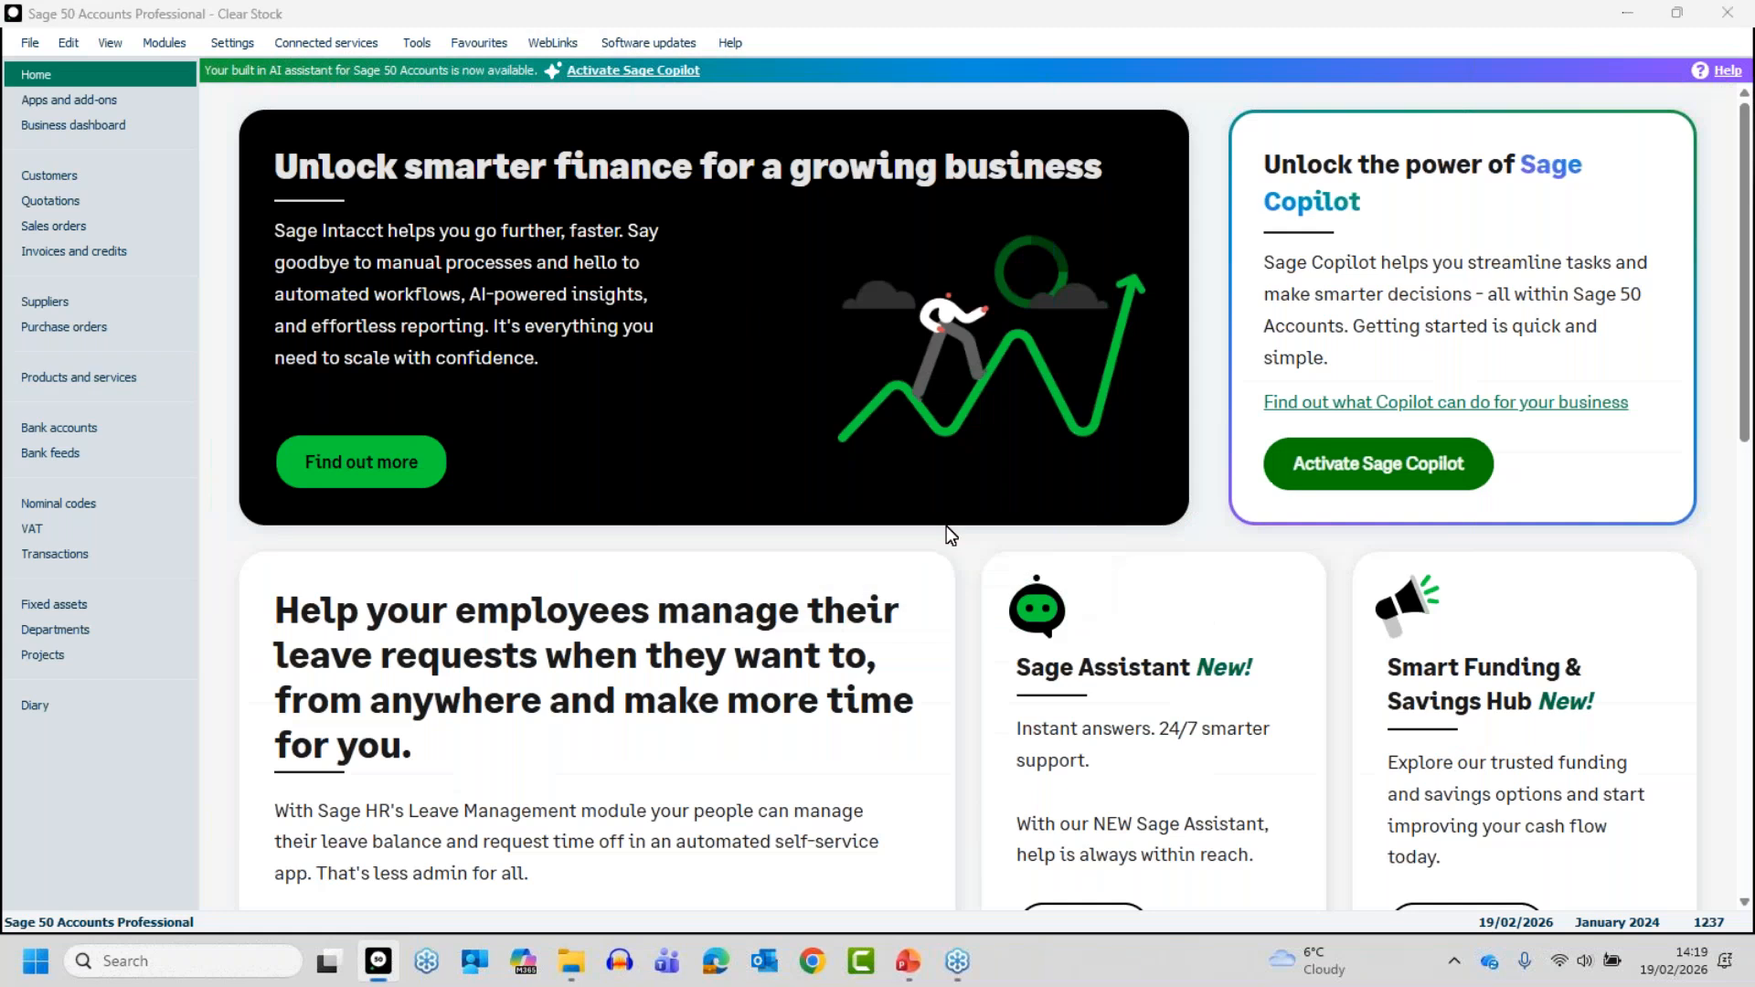
pyautogui.click(780, 256)
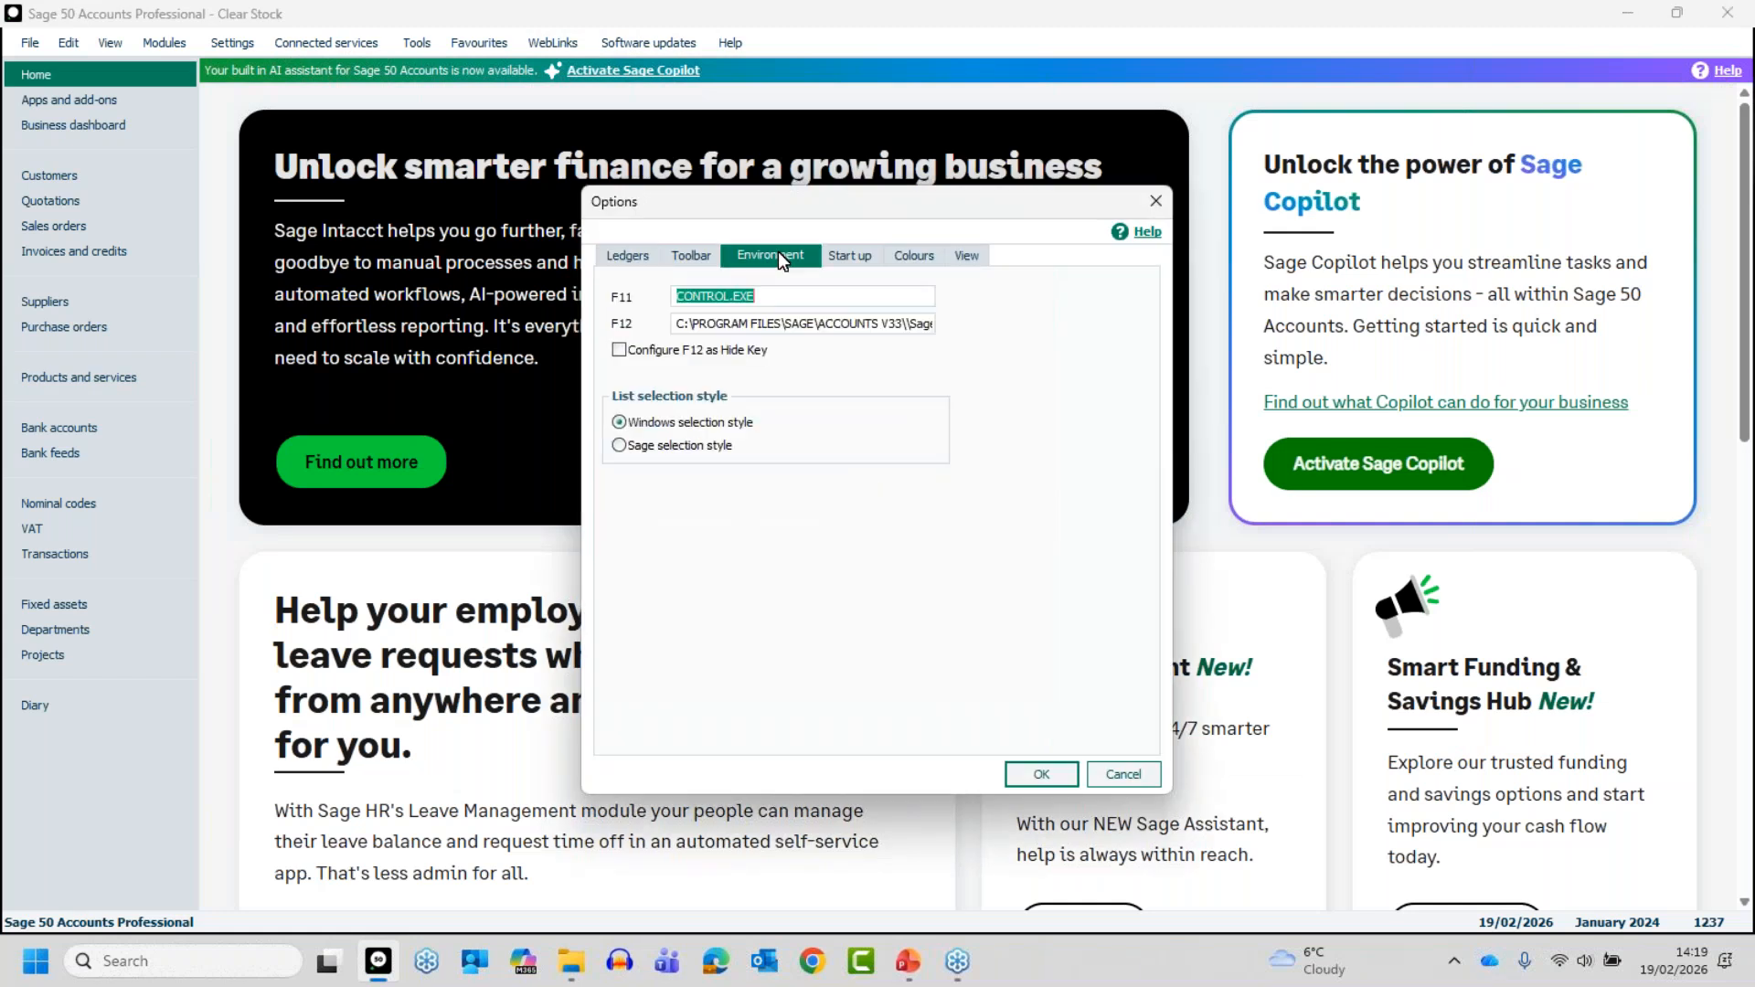
pyautogui.click(622, 446)
pyautogui.click(1039, 775)
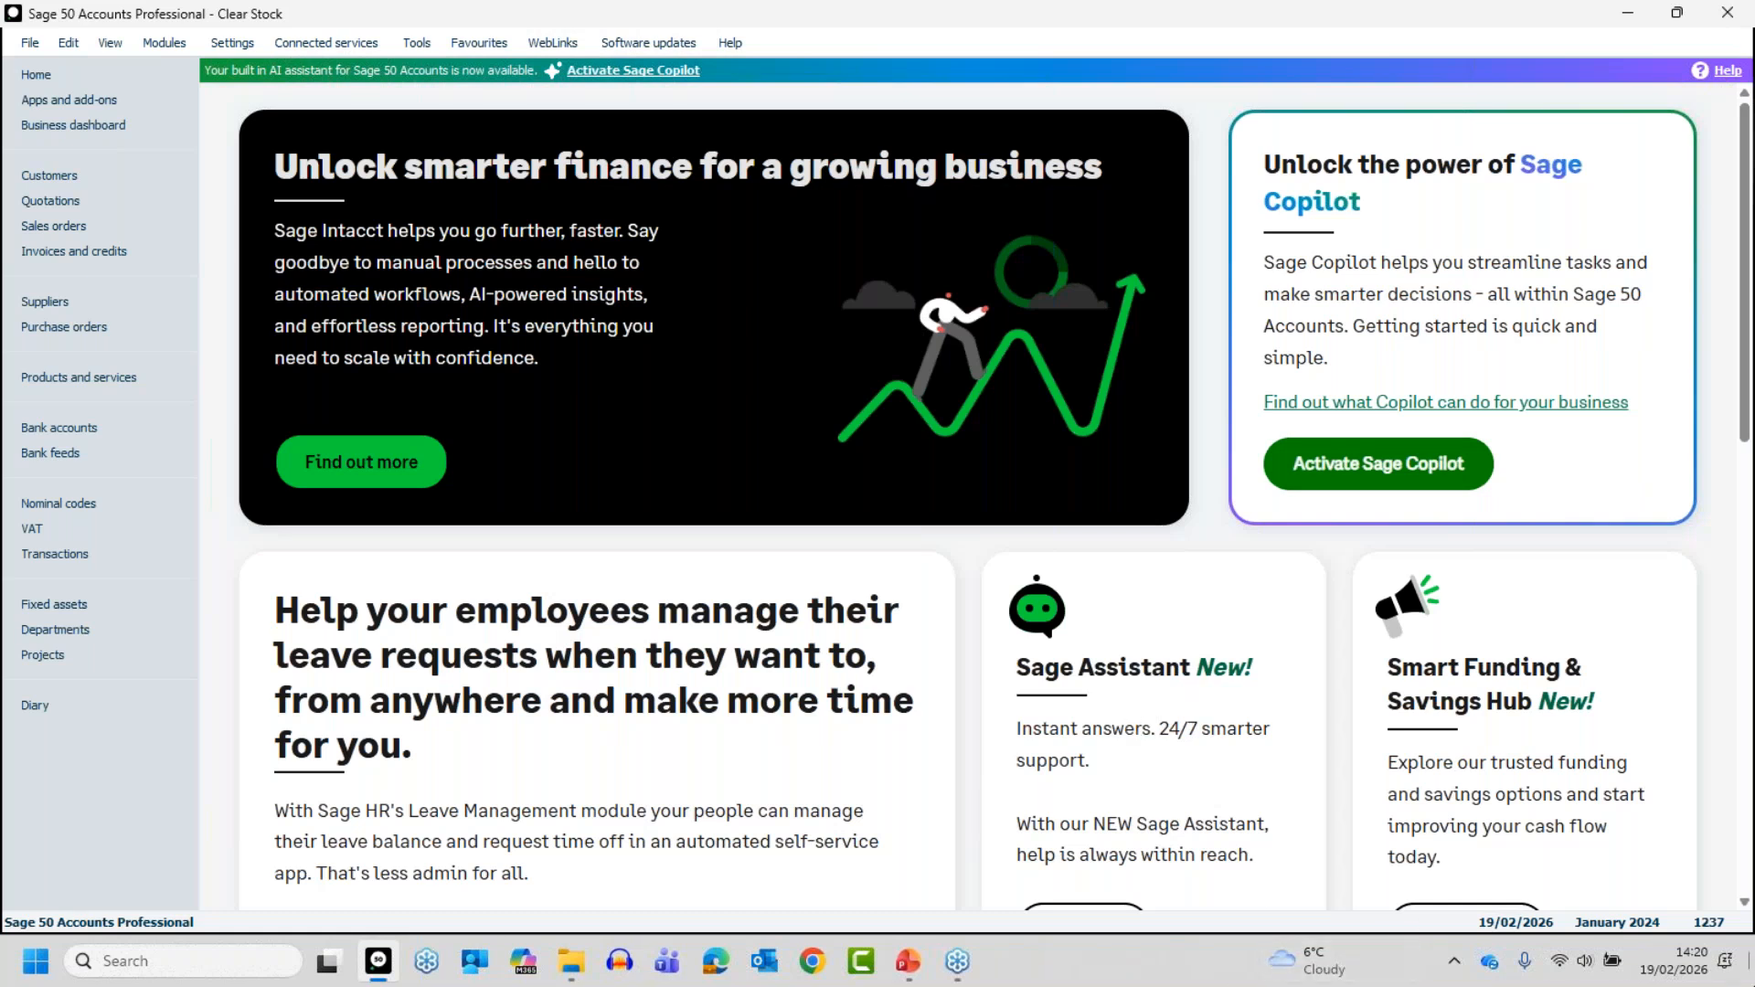
# - Switch to the PowerPoint presentation
pyautogui.hotkey('alt', 'Tab')
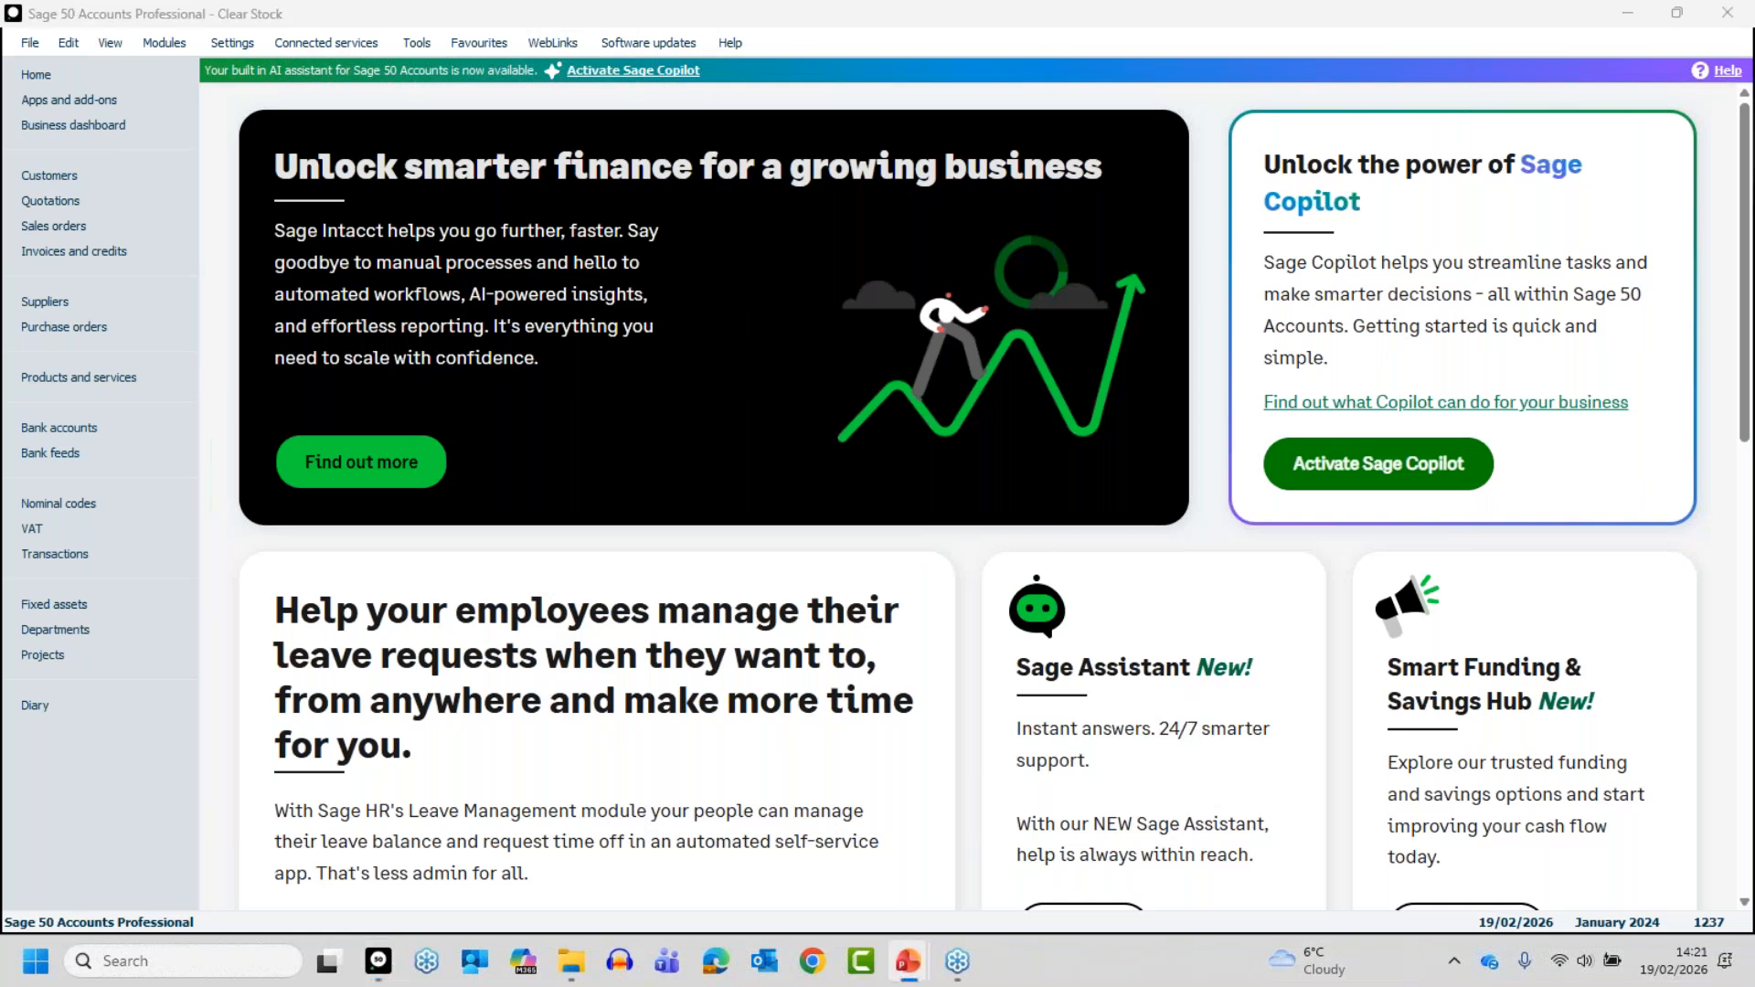
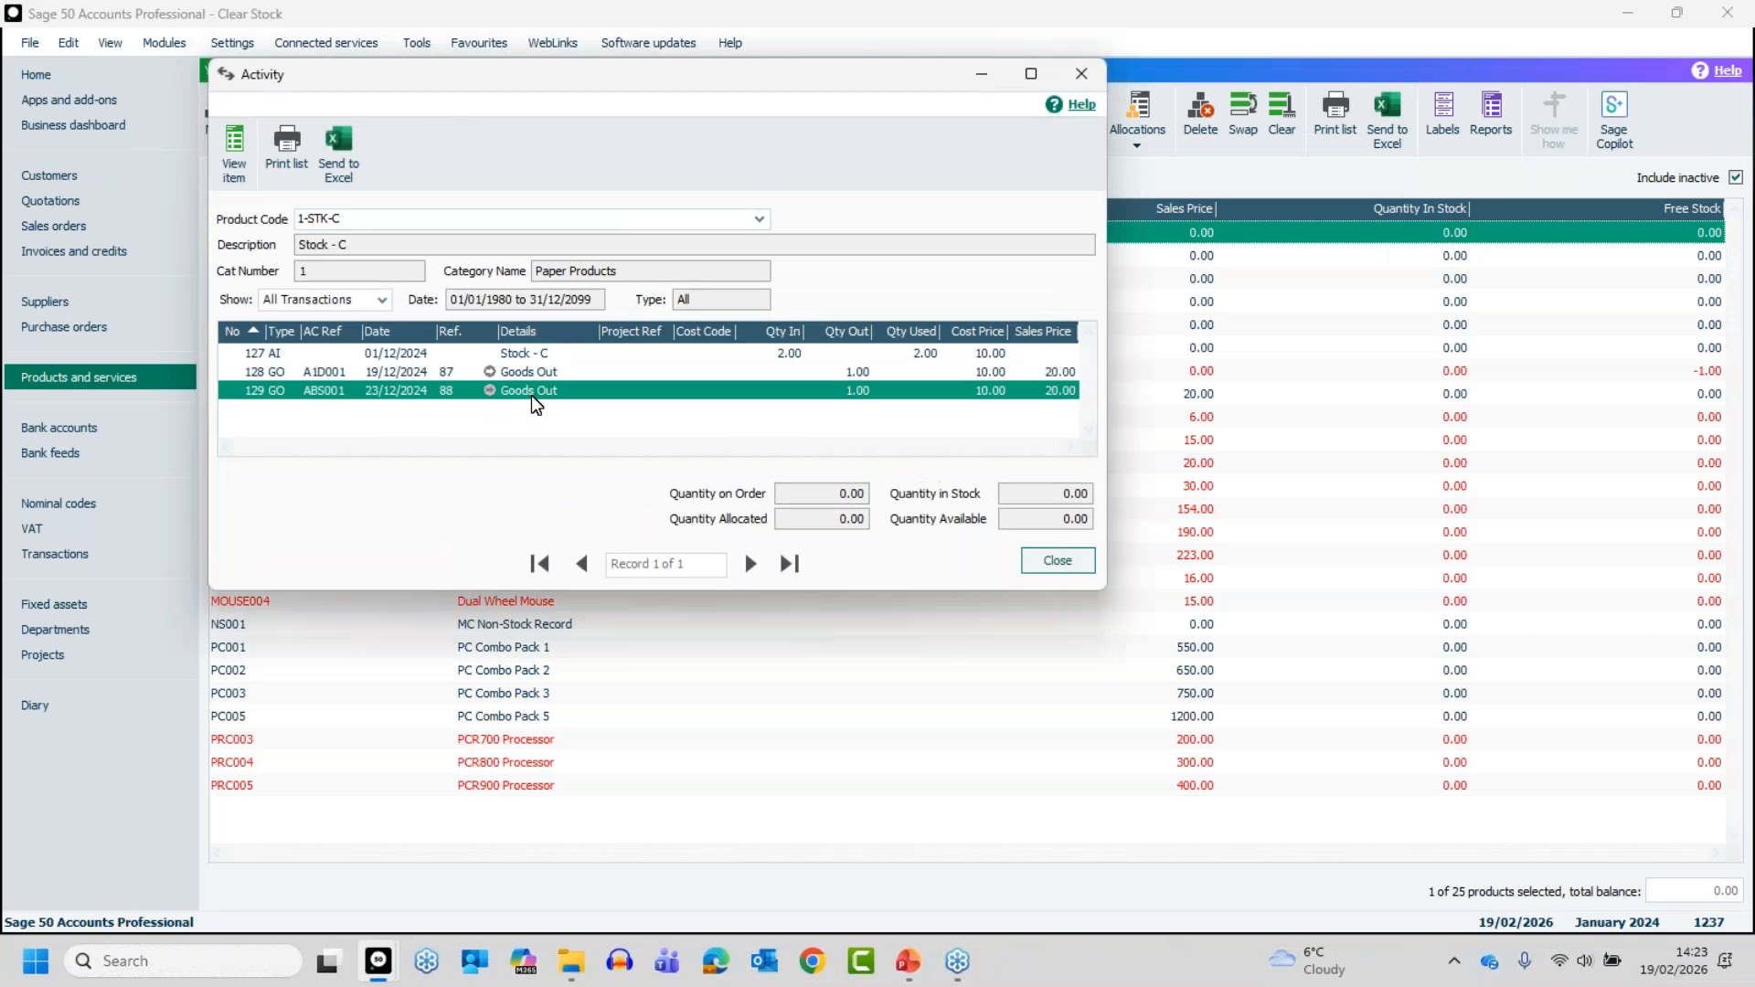
# - Review the transaction activity of product 1-STK-C in a maximised window, close it and deselect the product
pyautogui.click(1030, 73)
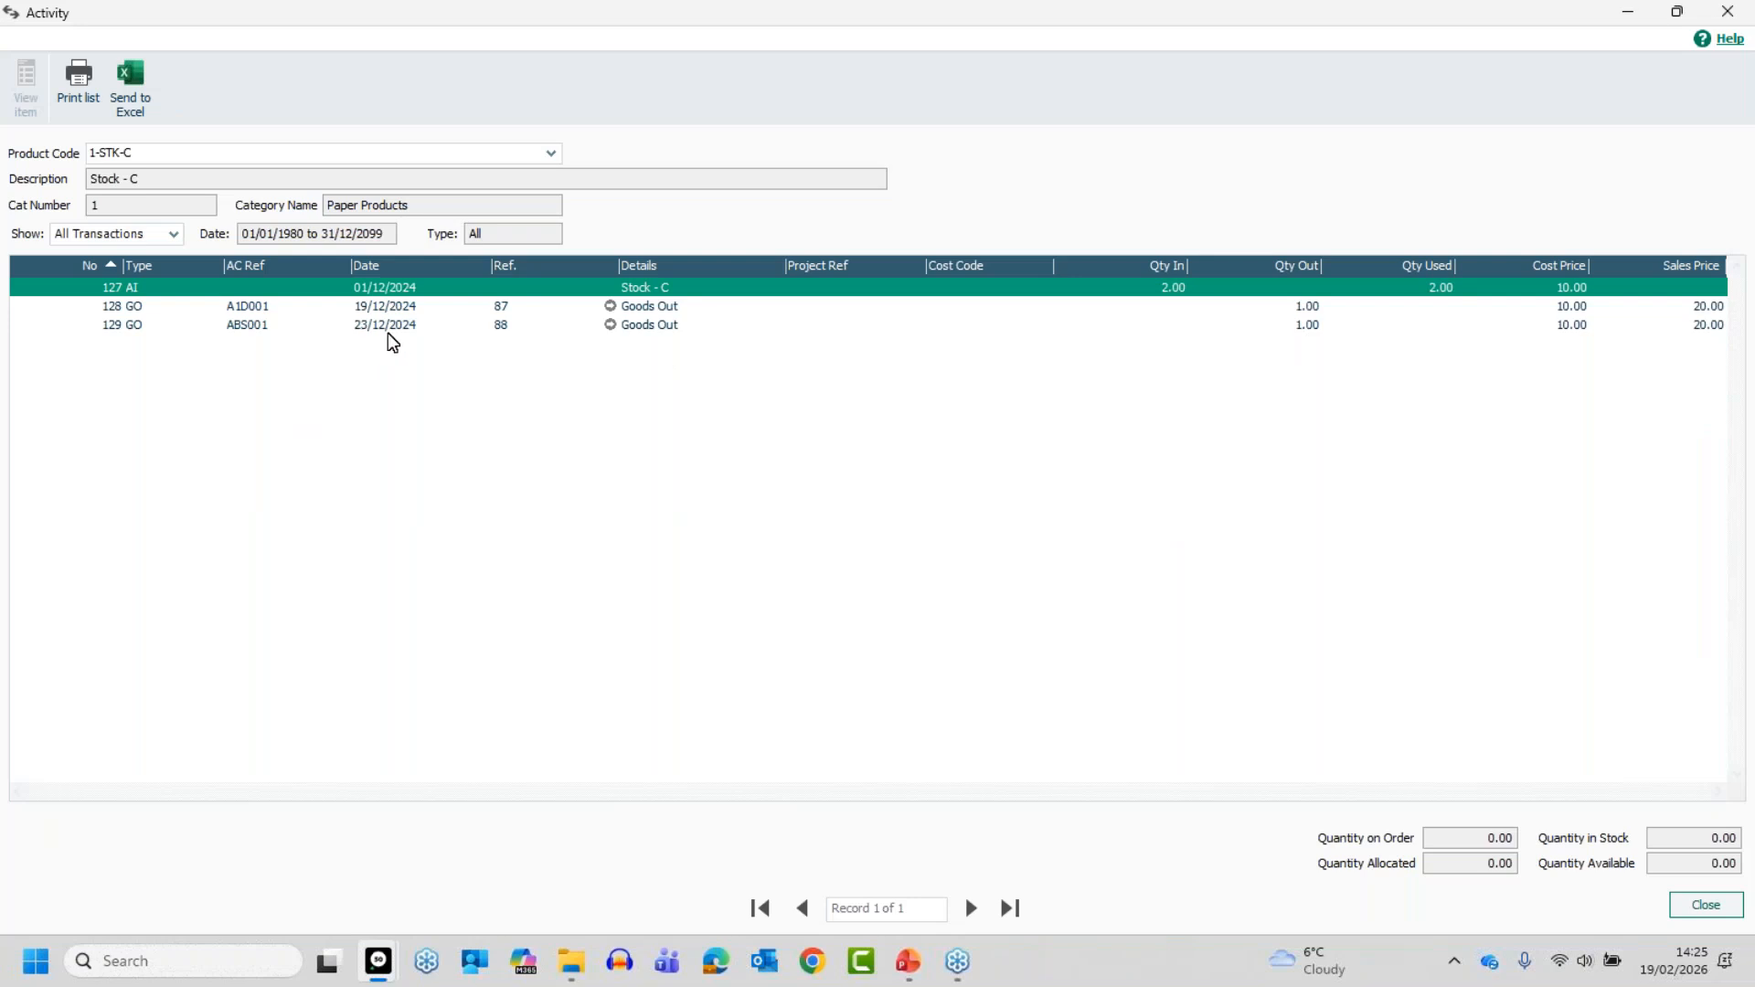
pyautogui.click(1688, 903)
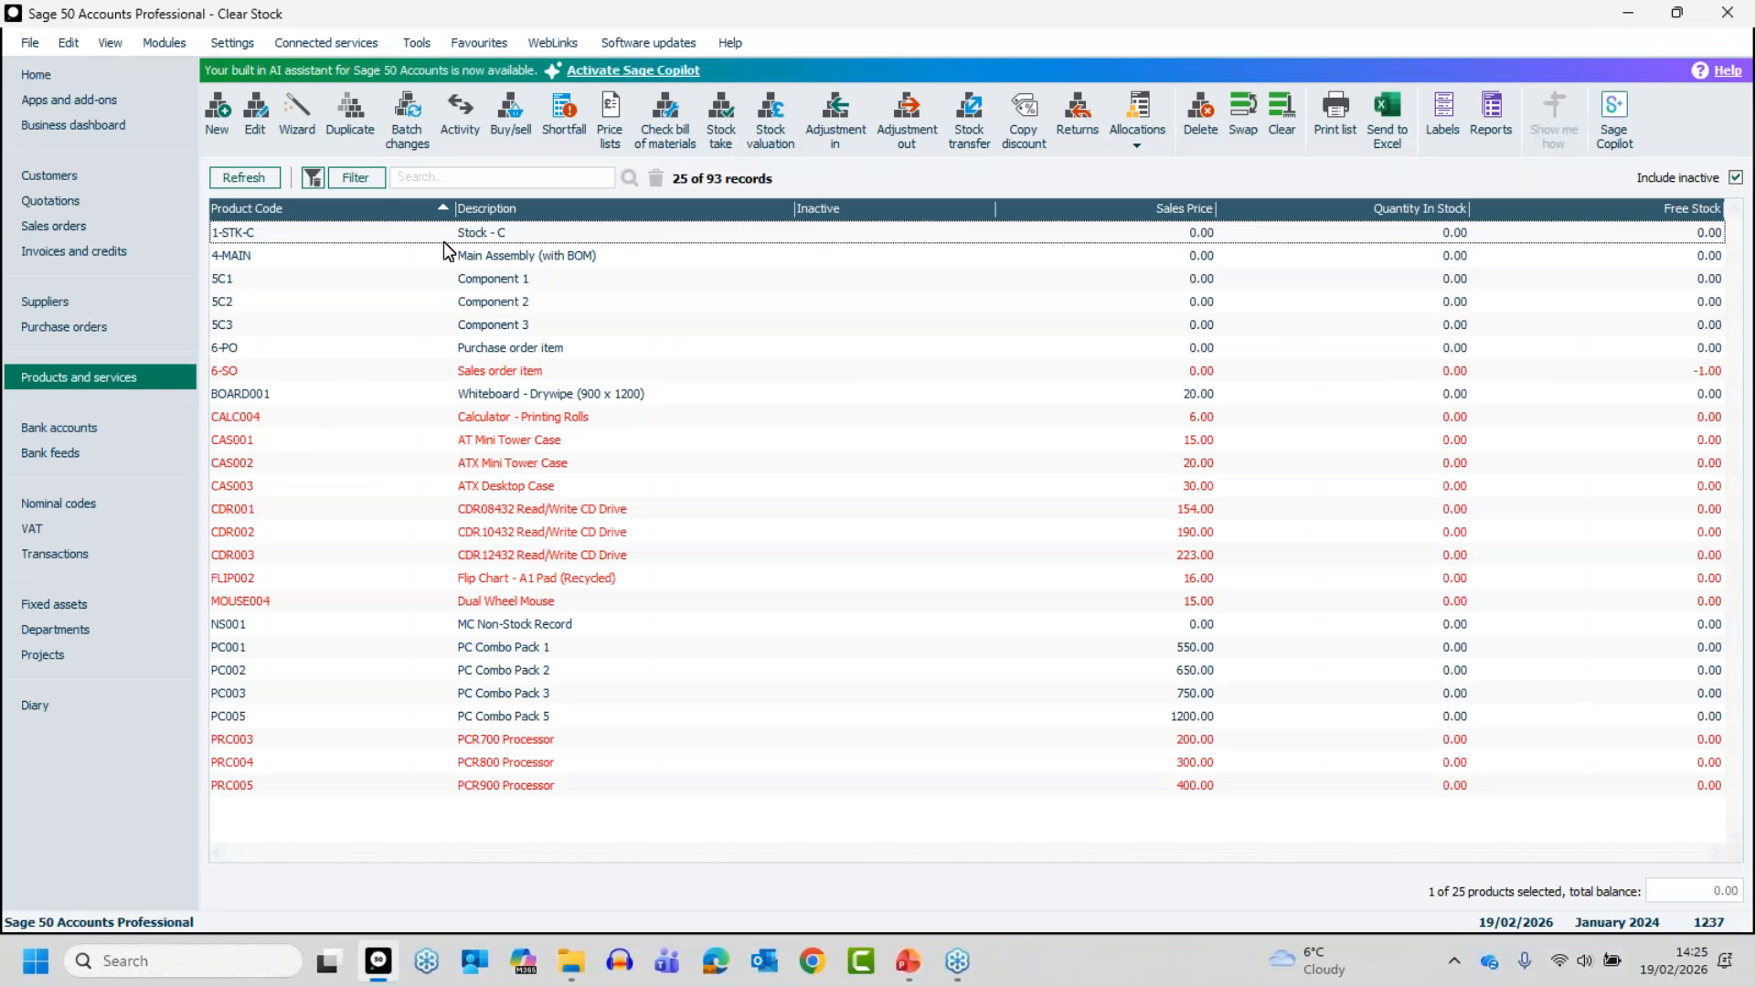
pyautogui.click(443, 241)
# - Start the period-end Clear Stock routine and agree to close all other open windows
pyautogui.click(426, 50)
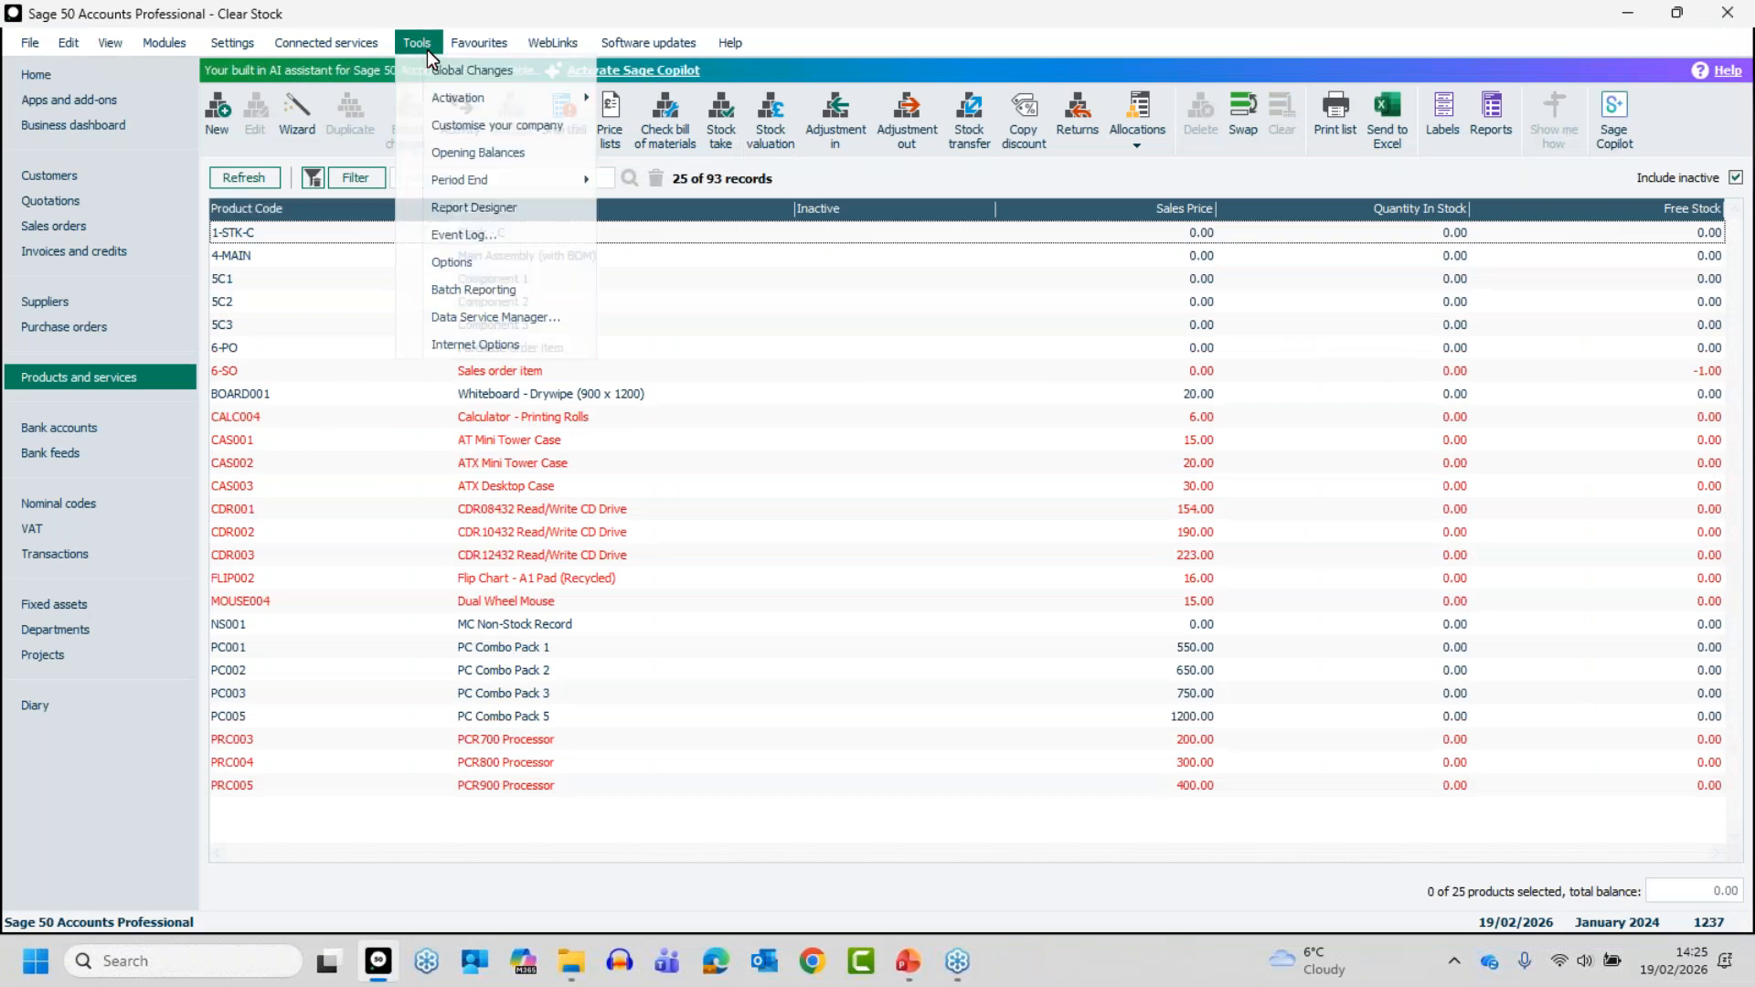
pyautogui.moveTo(464, 191)
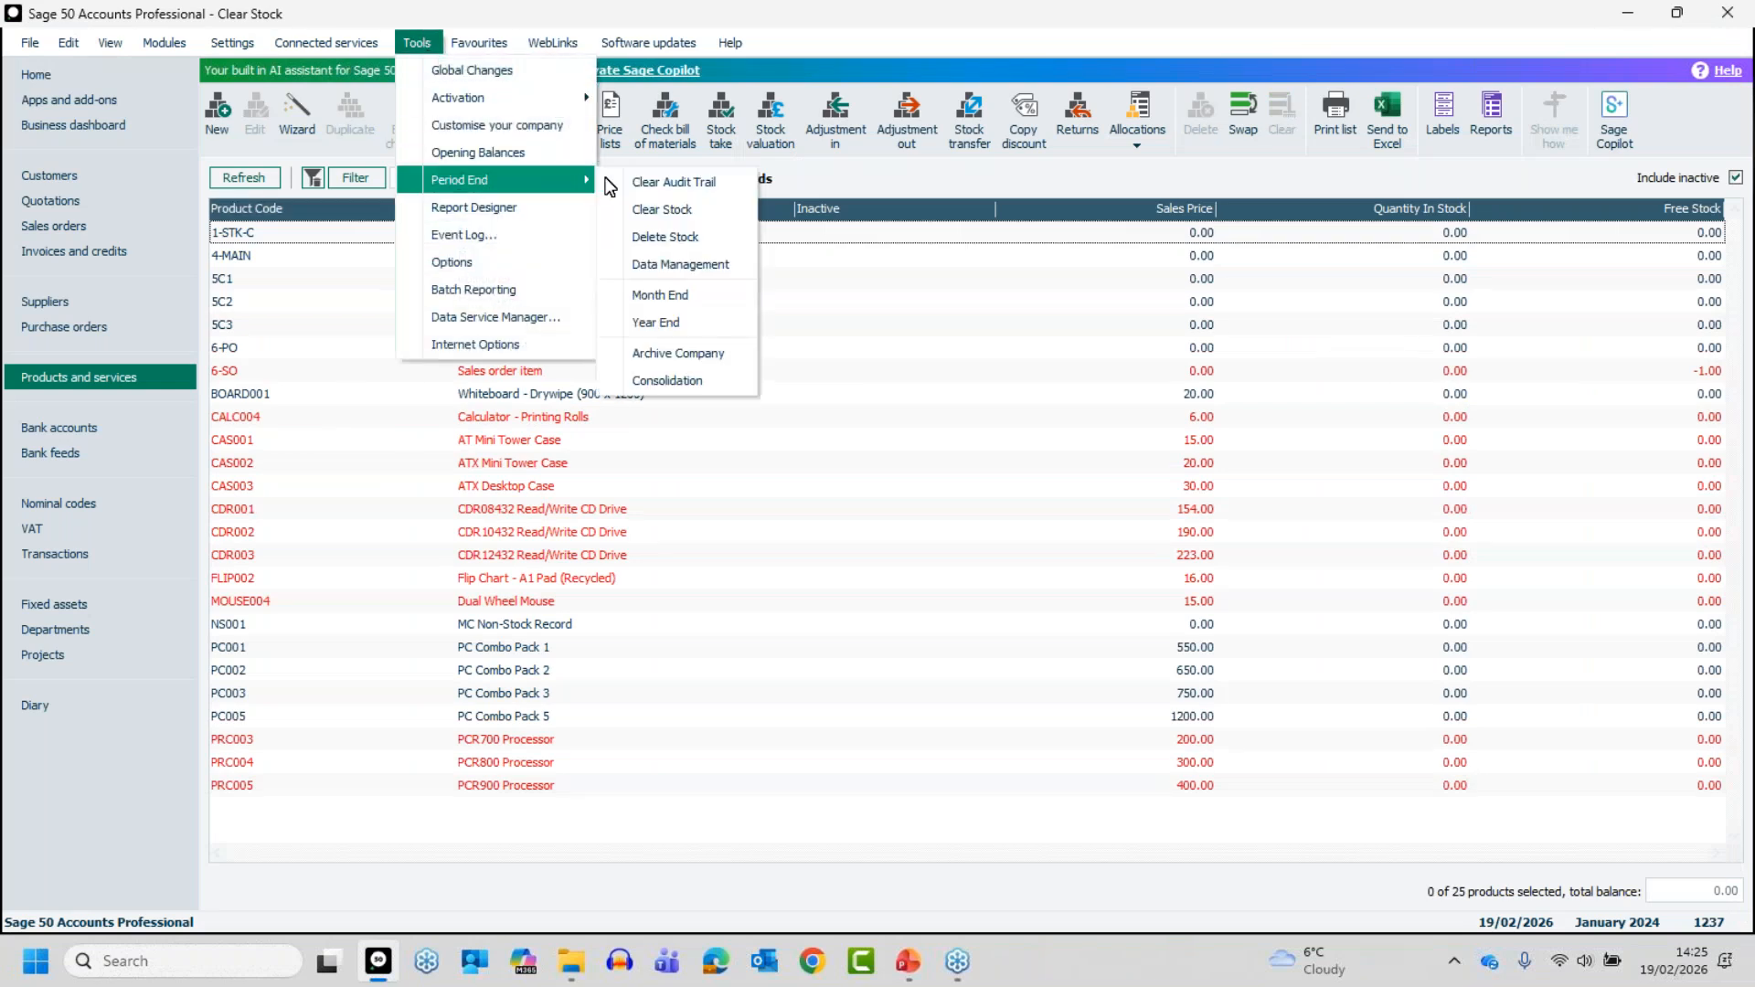
pyautogui.click(653, 212)
pyautogui.click(914, 530)
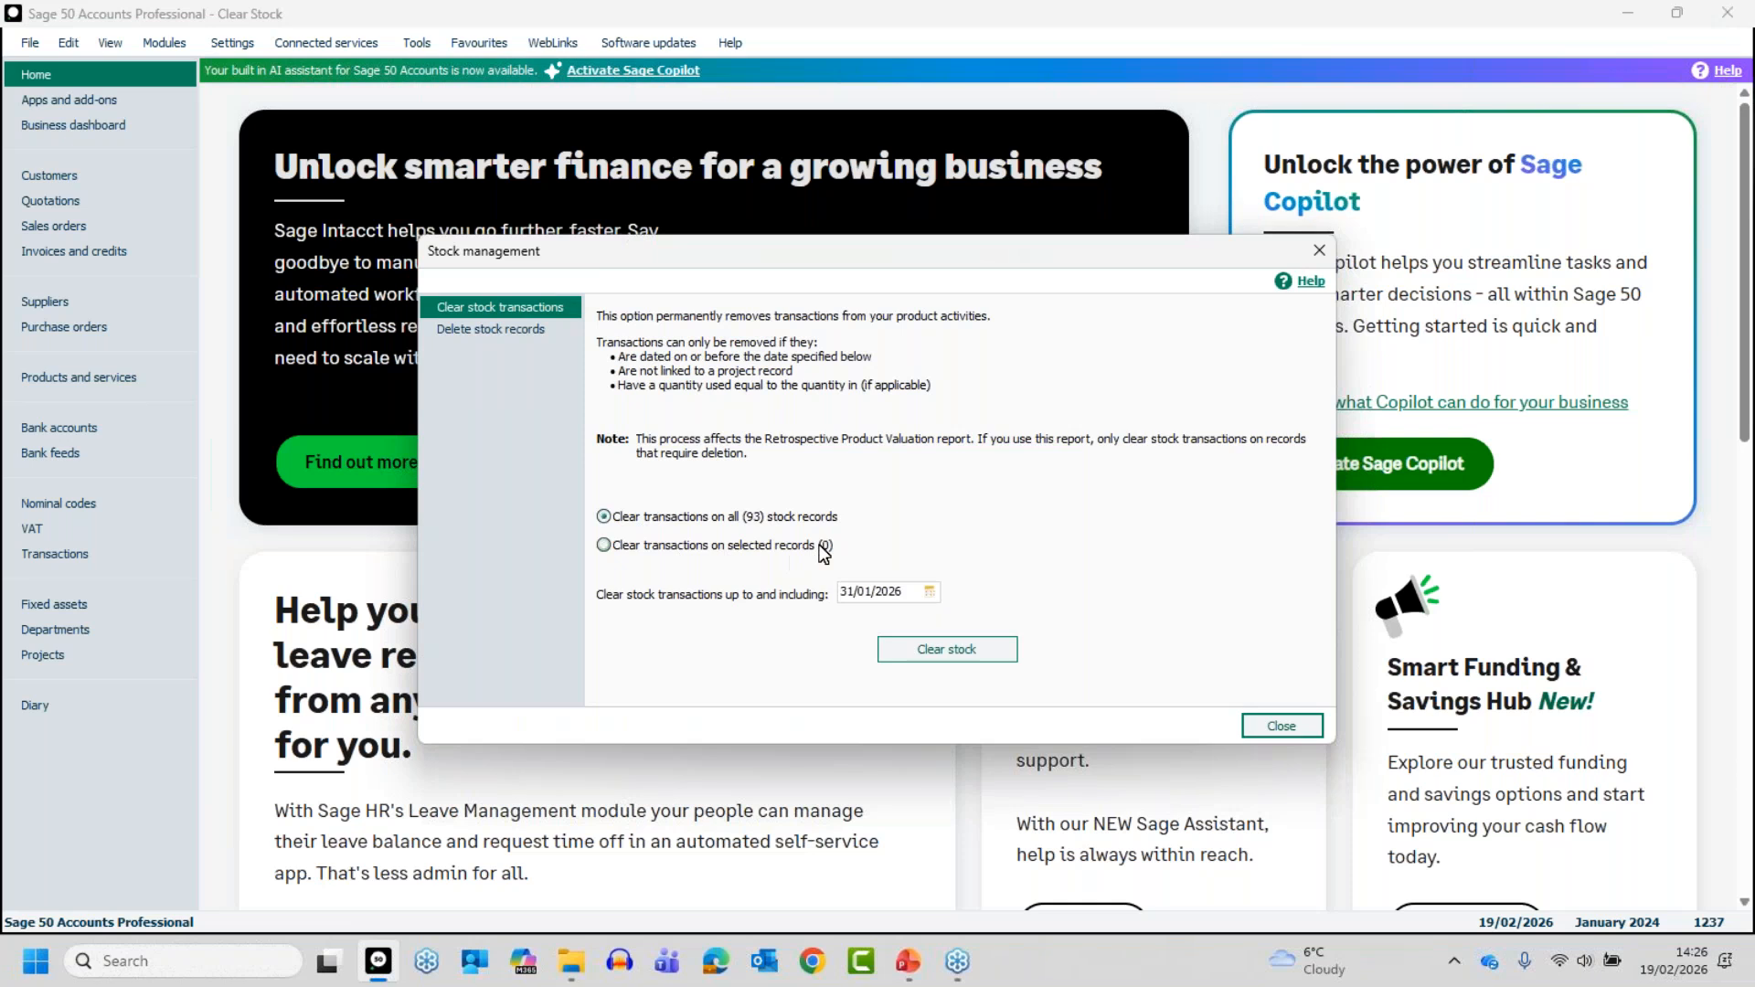
pyautogui.click(605, 545)
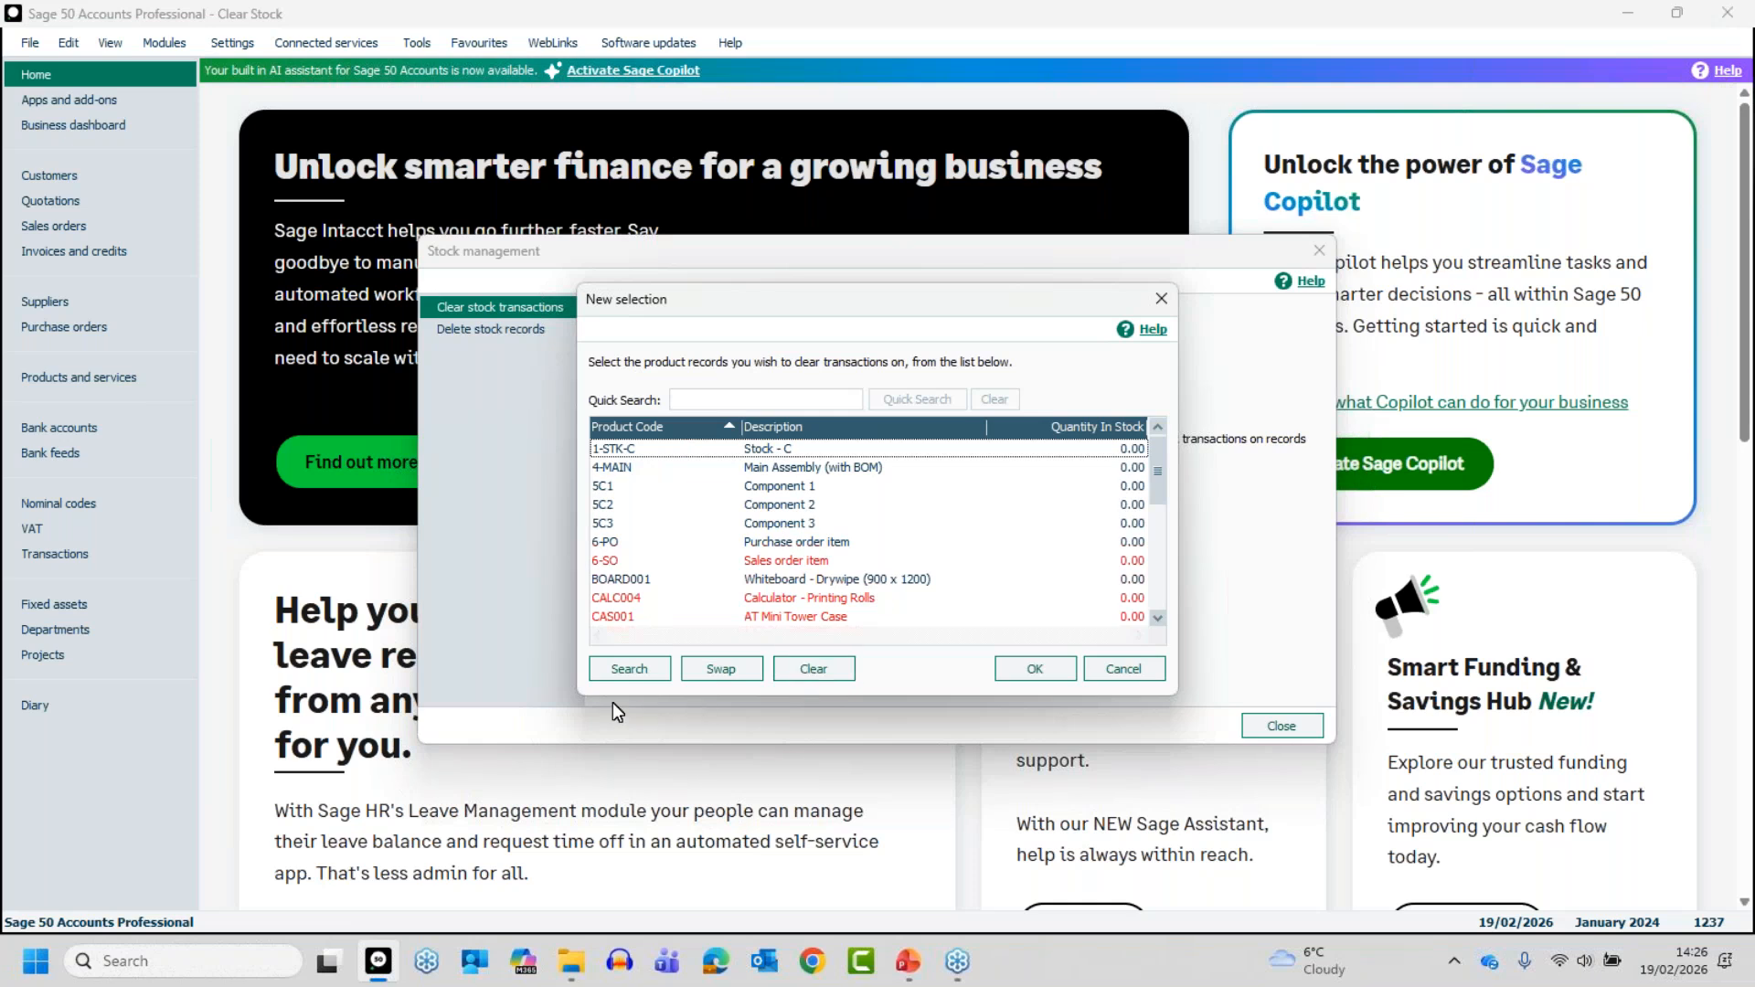
pyautogui.click(628, 666)
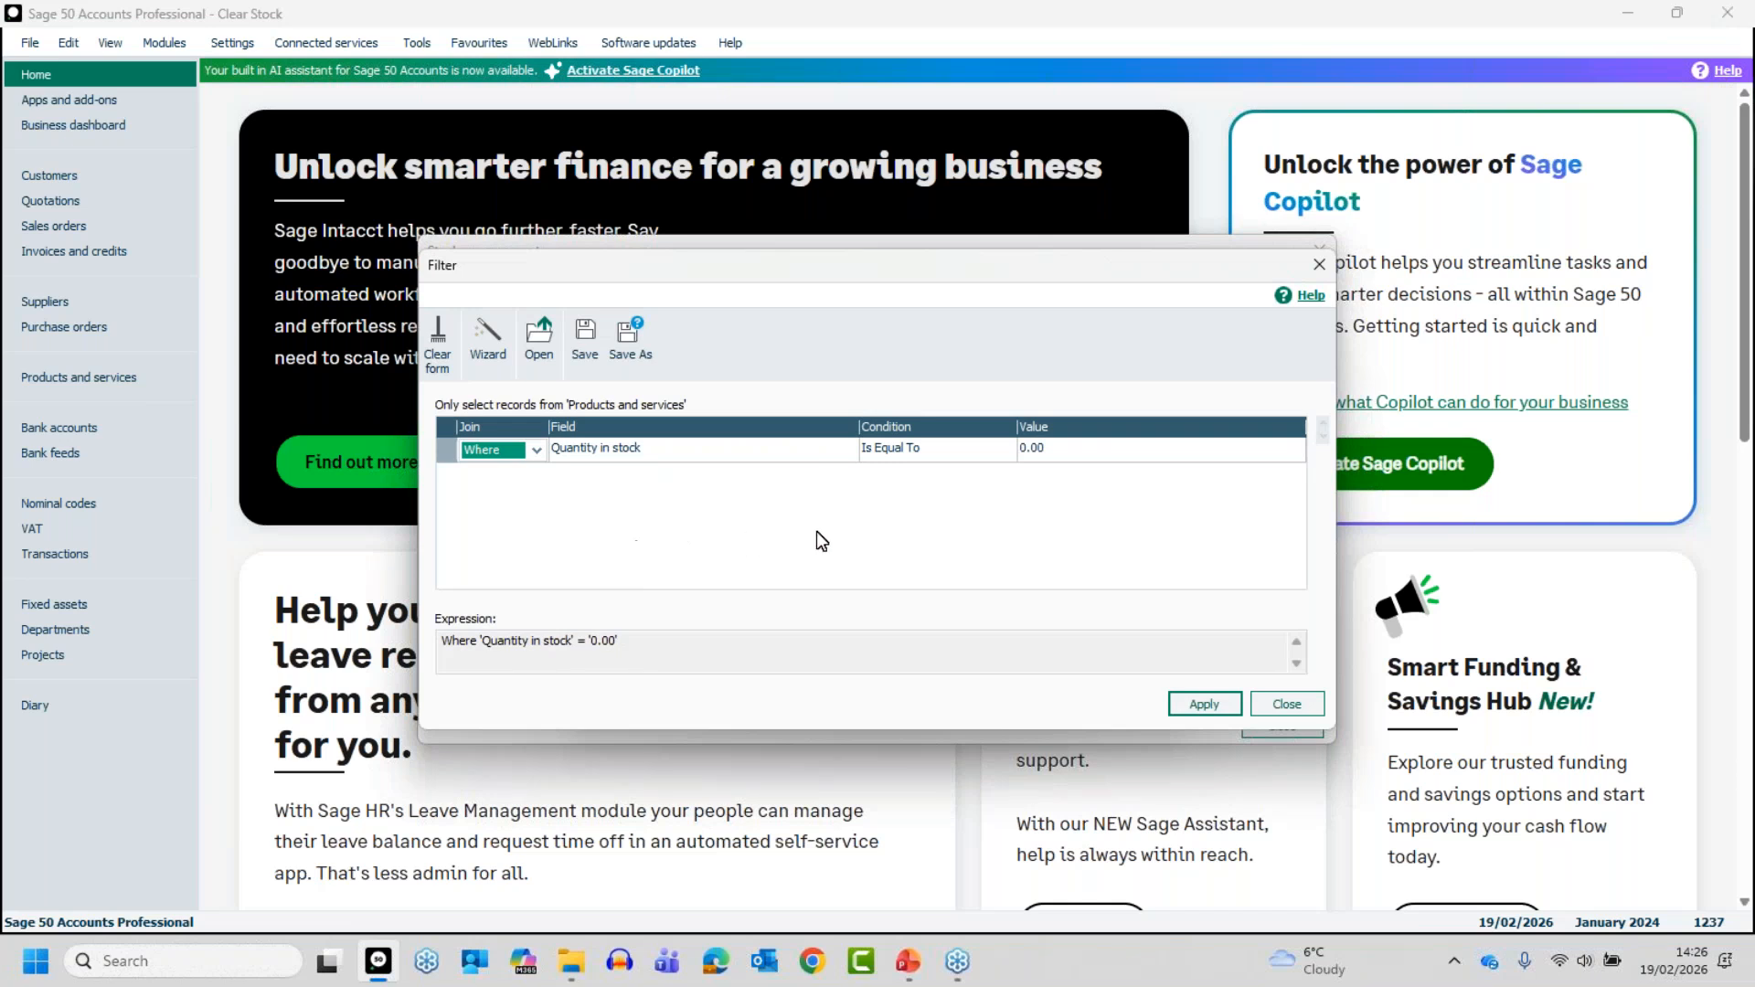
pyautogui.click(1203, 706)
pyautogui.click(1287, 705)
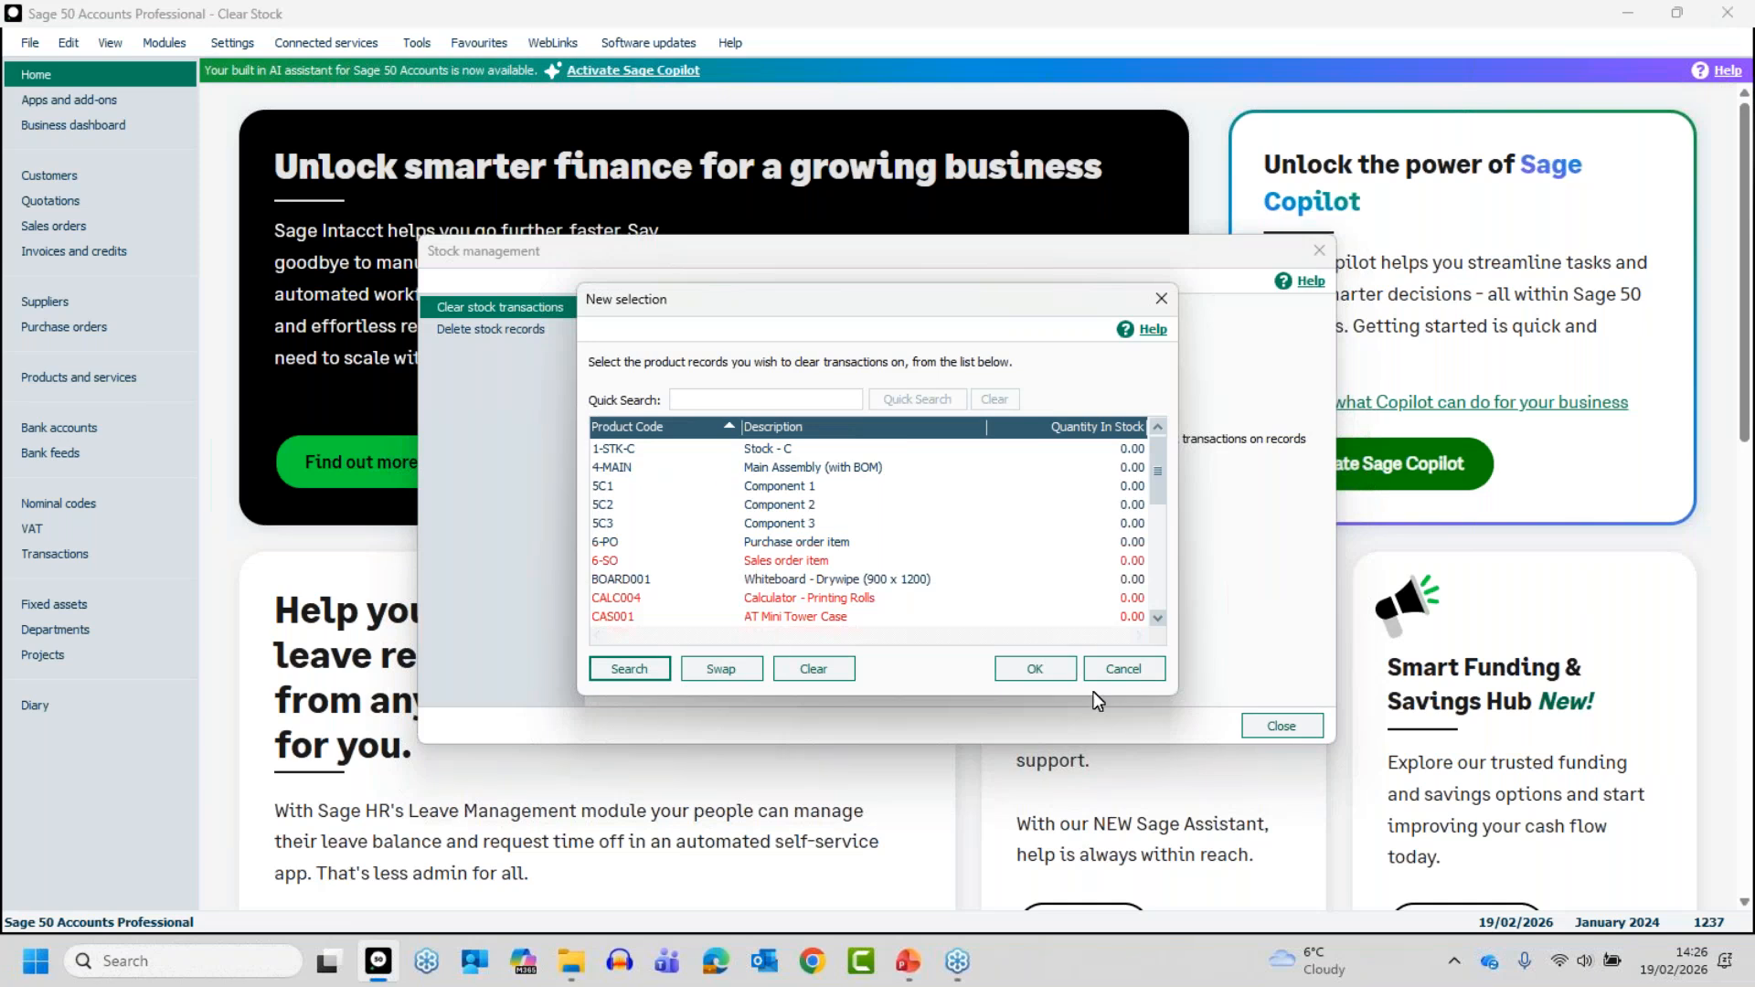
pyautogui.click(1132, 670)
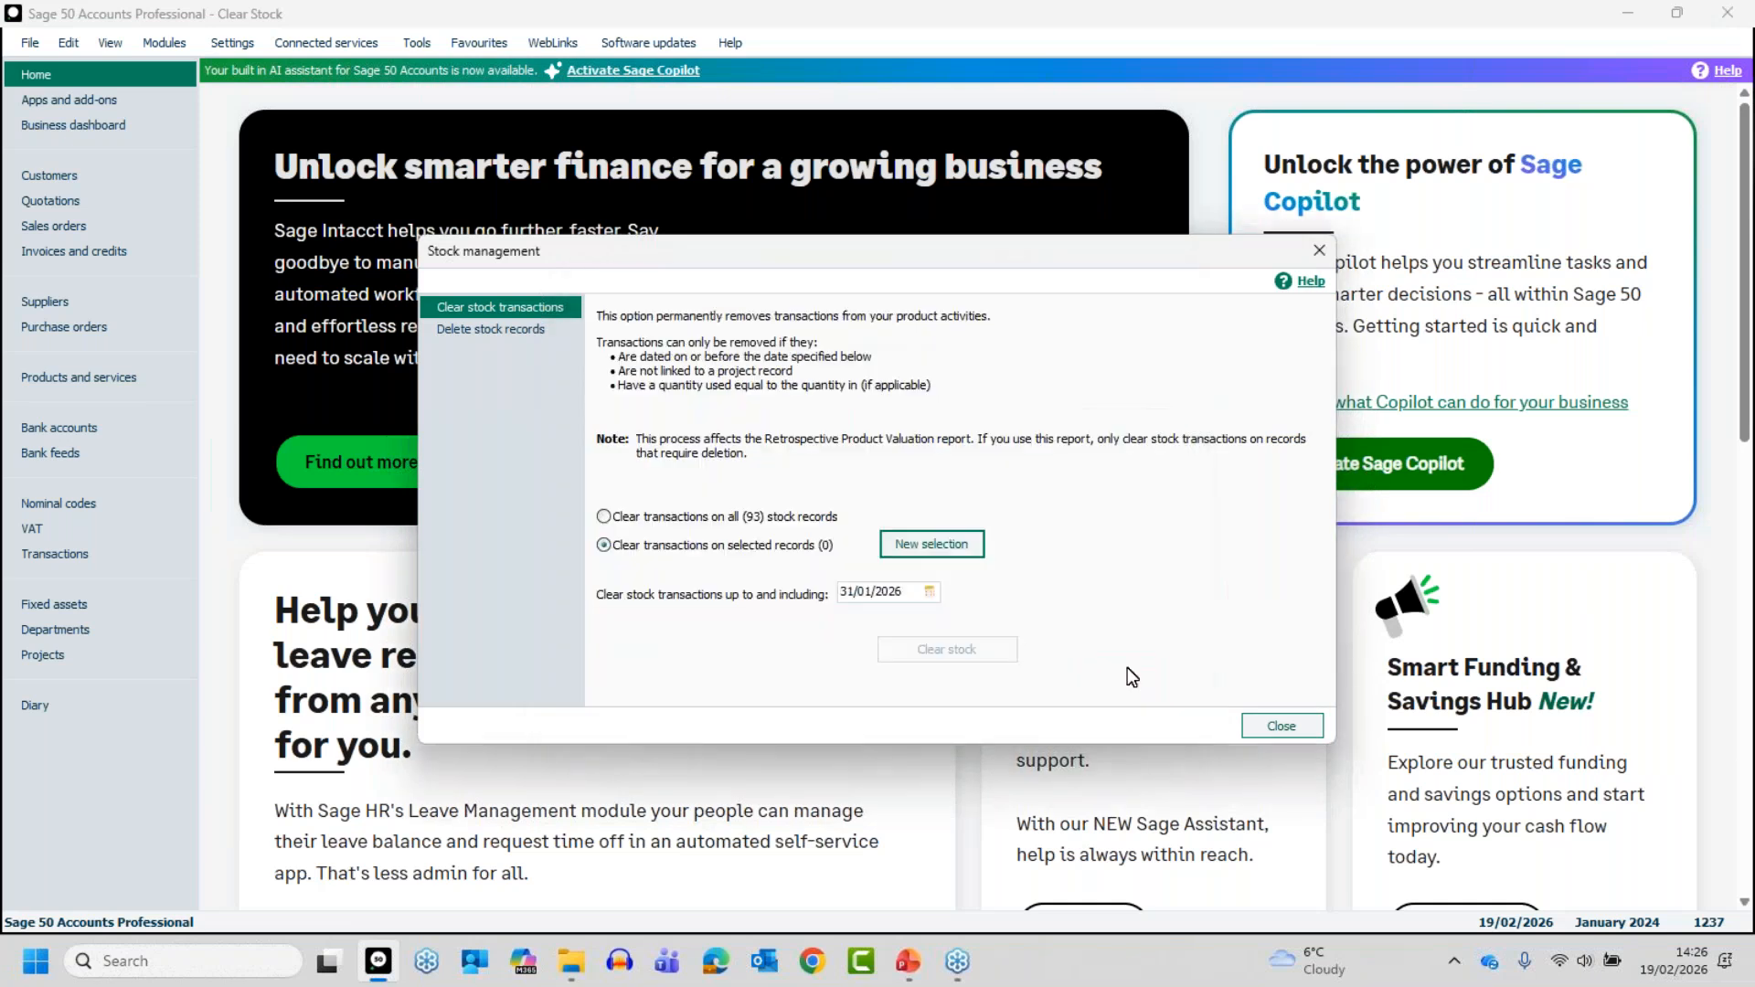
pyautogui.click(606, 519)
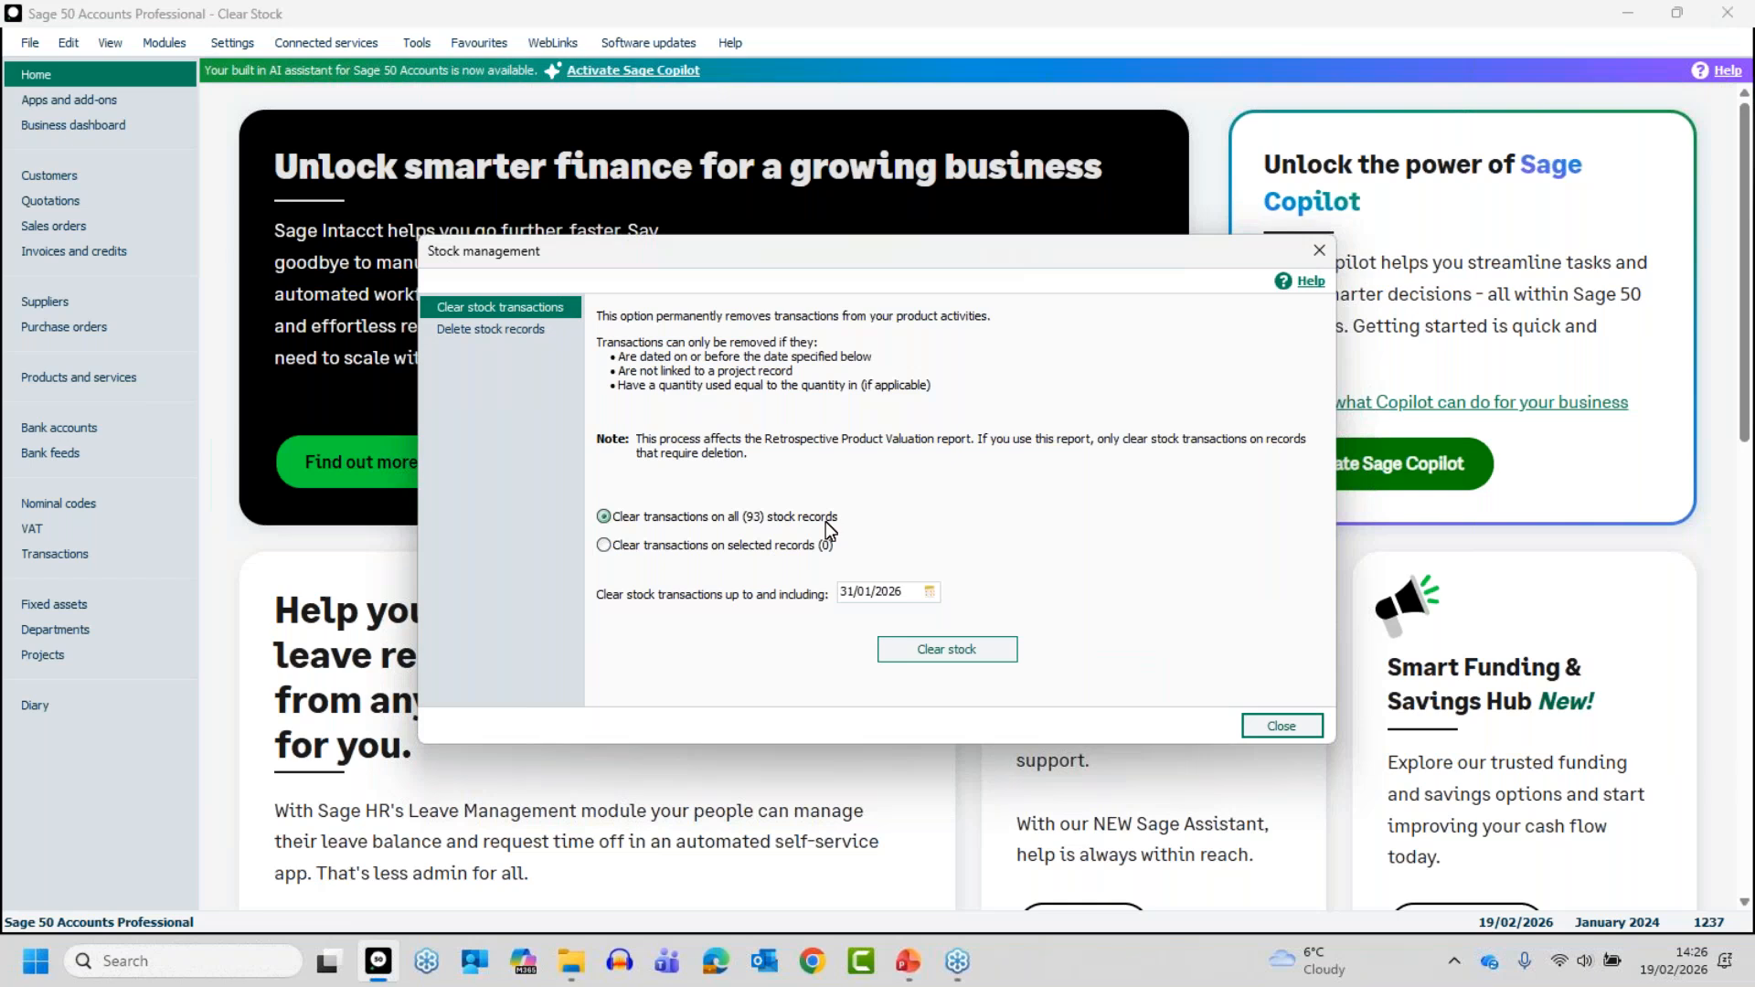
# - Set the cut-off date for clearing stock transactions to 31/12/2024
pyautogui.click(929, 592)
pyautogui.click(882, 621)
pyautogui.click(881, 620)
pyautogui.click(881, 620)
pyautogui.click(881, 621)
pyautogui.click(882, 621)
pyautogui.click(881, 621)
pyautogui.click(882, 621)
pyautogui.click(880, 621)
pyautogui.click(879, 622)
pyautogui.click(879, 621)
pyautogui.click(878, 622)
pyautogui.click(878, 622)
pyautogui.click(877, 622)
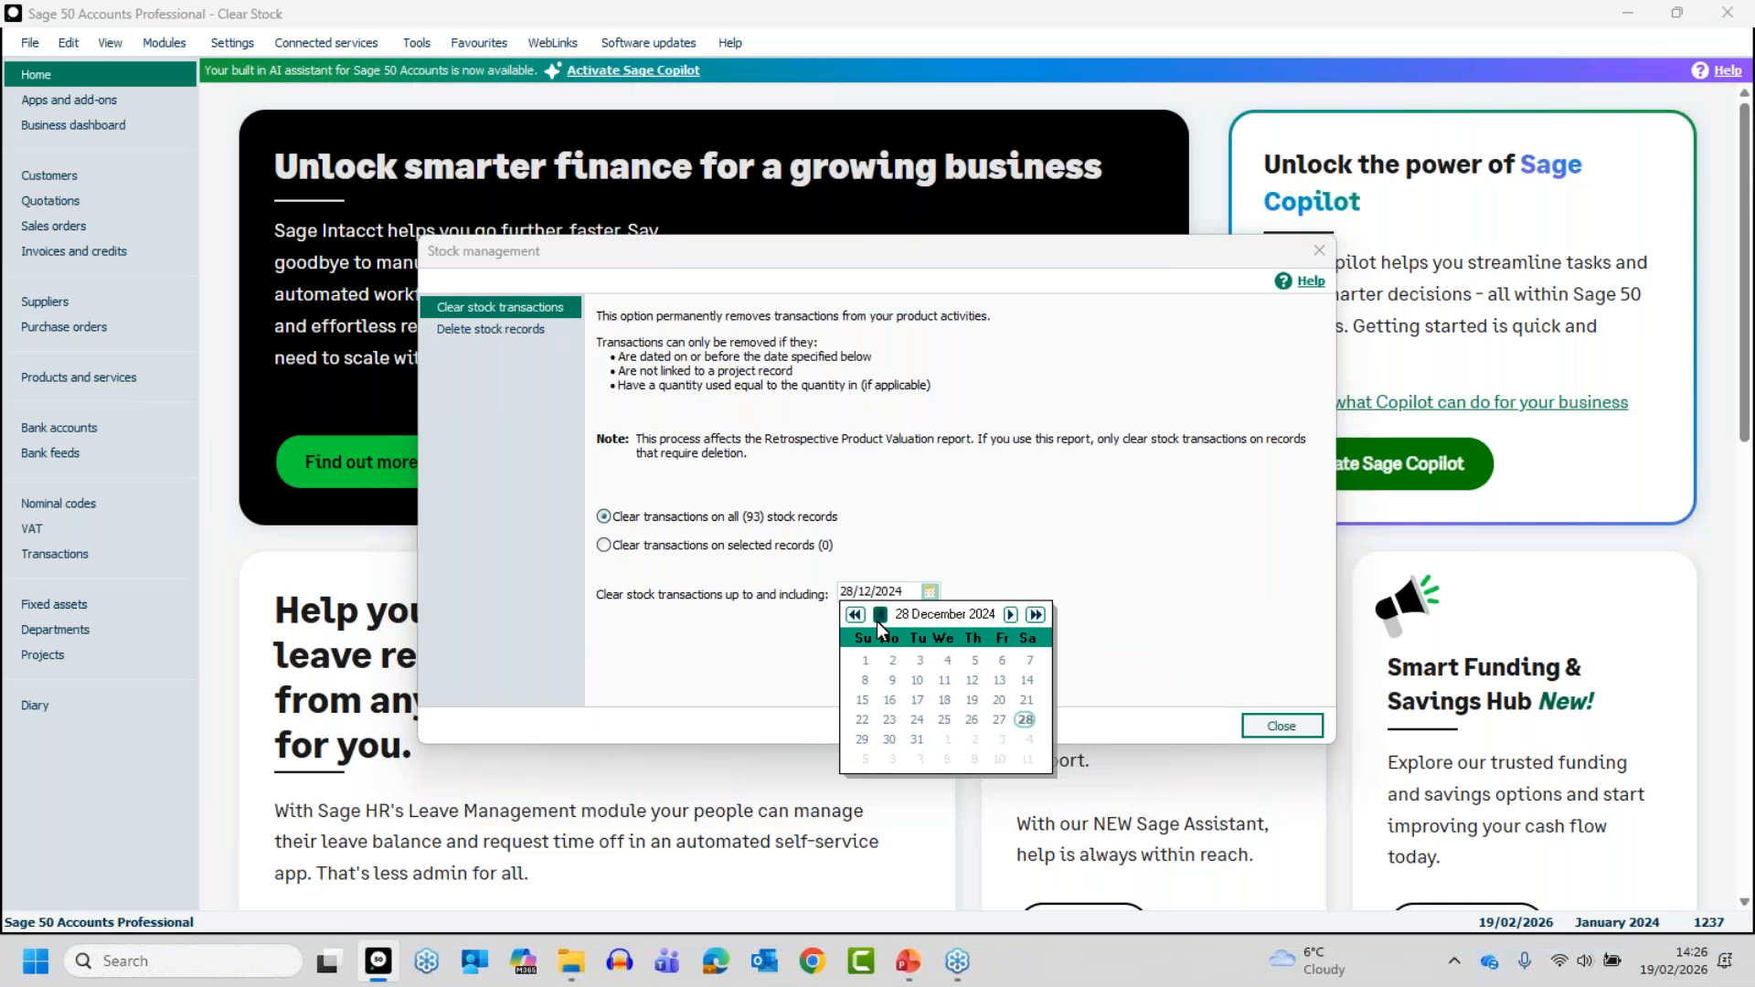
pyautogui.click(917, 739)
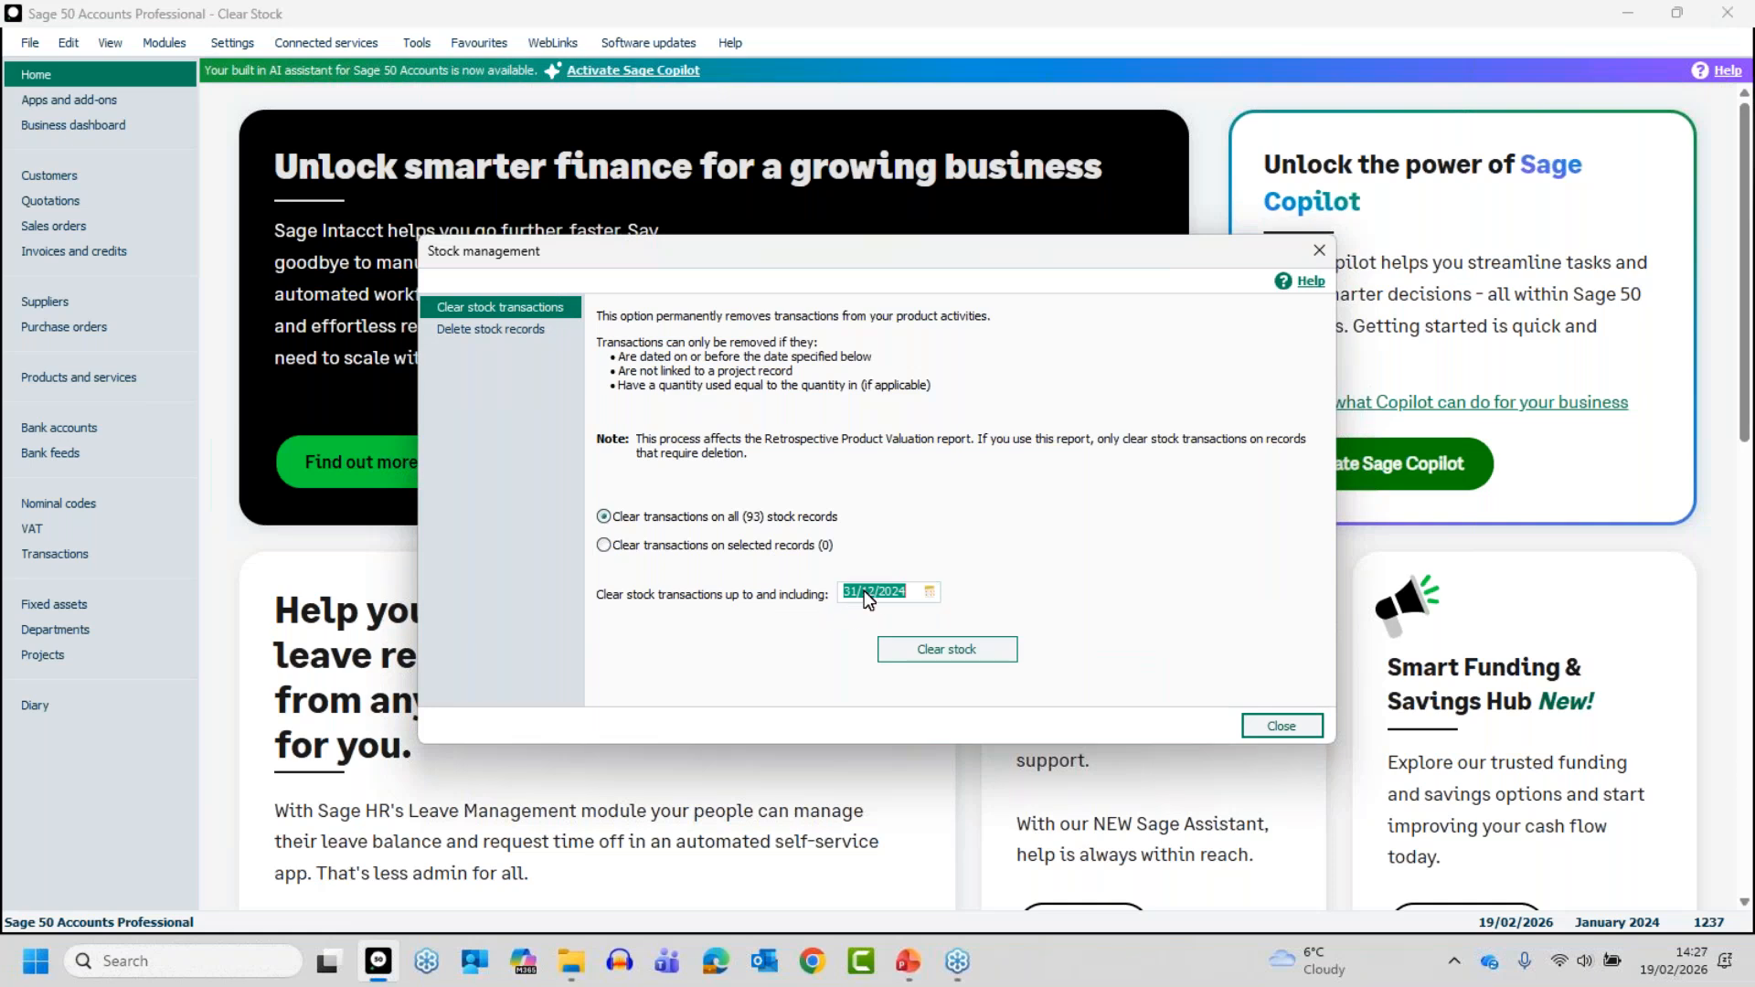
# - Clear the stock transactions, backing up the data files under the suggested filename and location, and close stock management
pyautogui.click(942, 645)
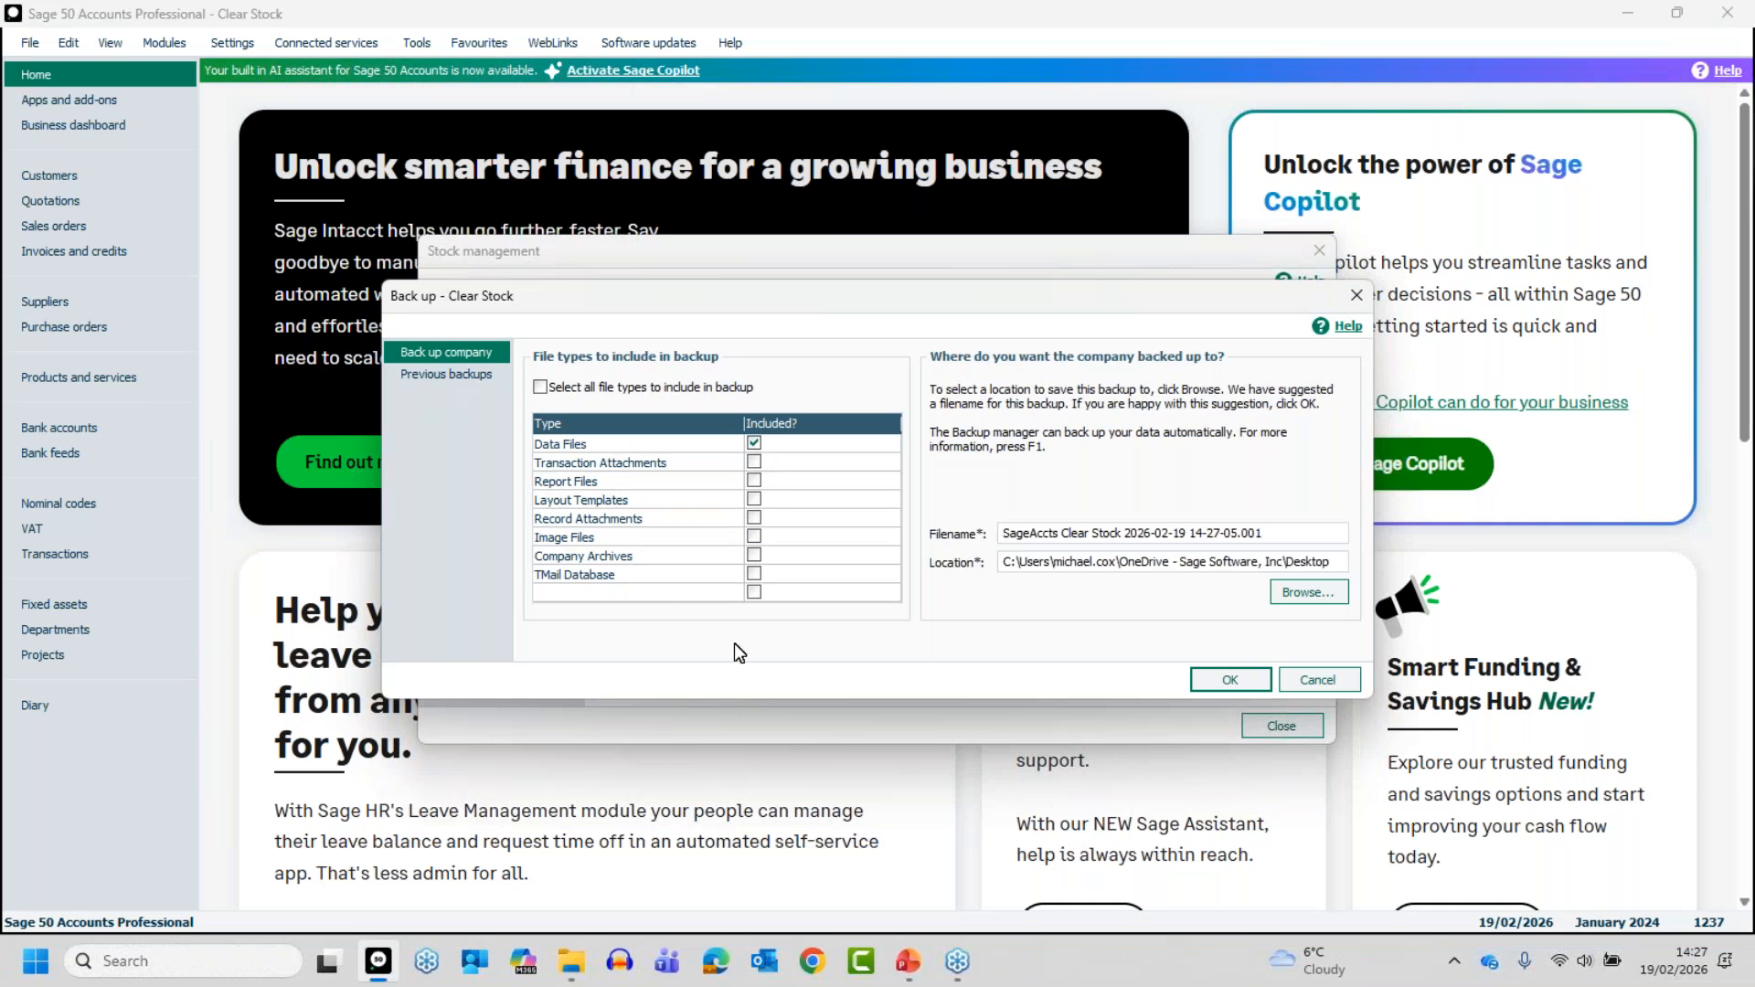
pyautogui.click(1232, 682)
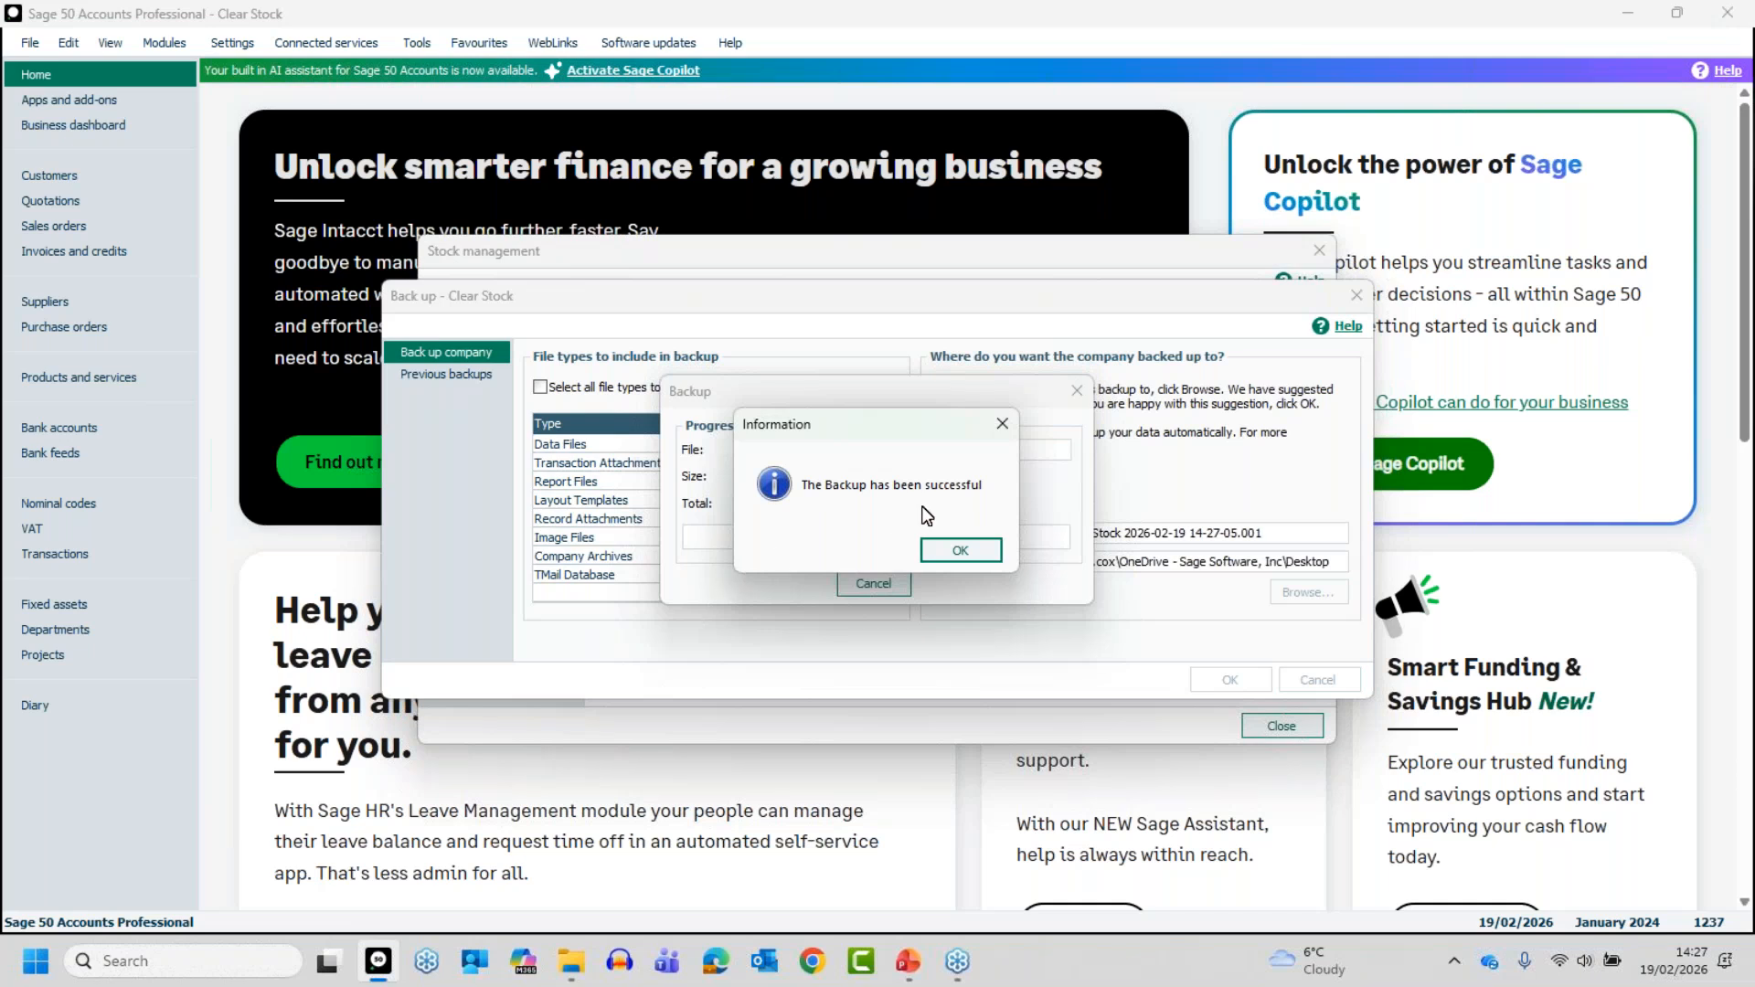
pyautogui.click(958, 551)
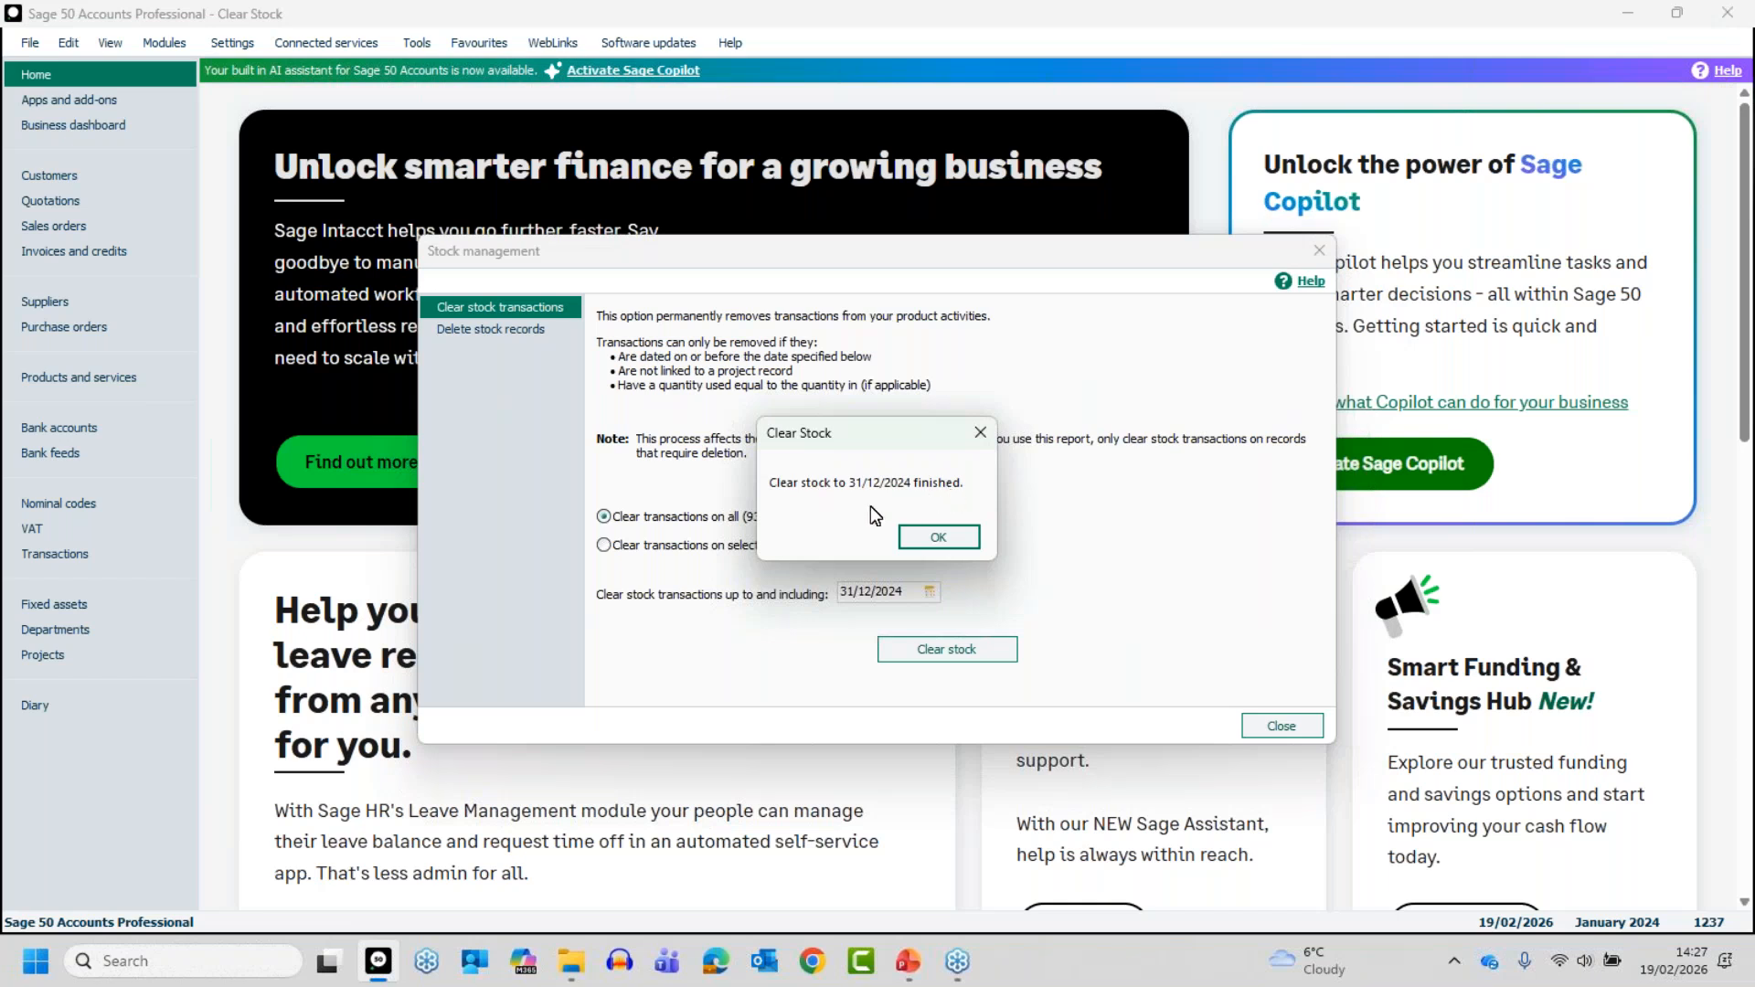
pyautogui.click(941, 537)
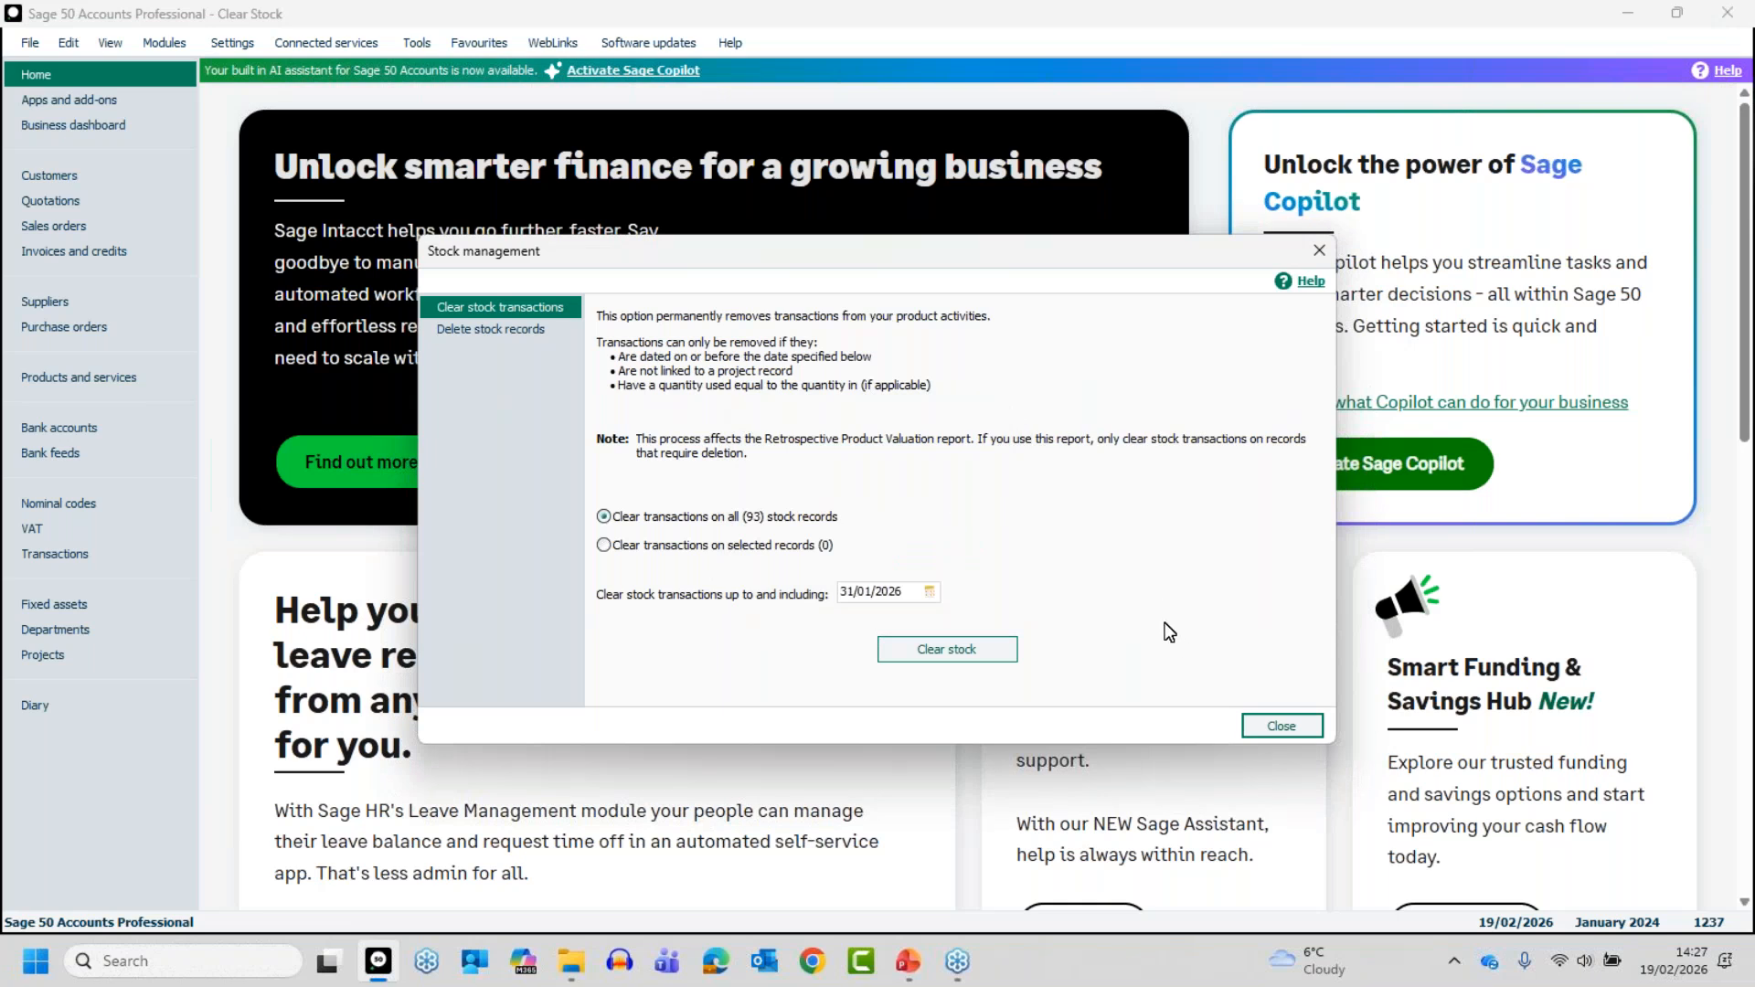
pyautogui.click(1283, 725)
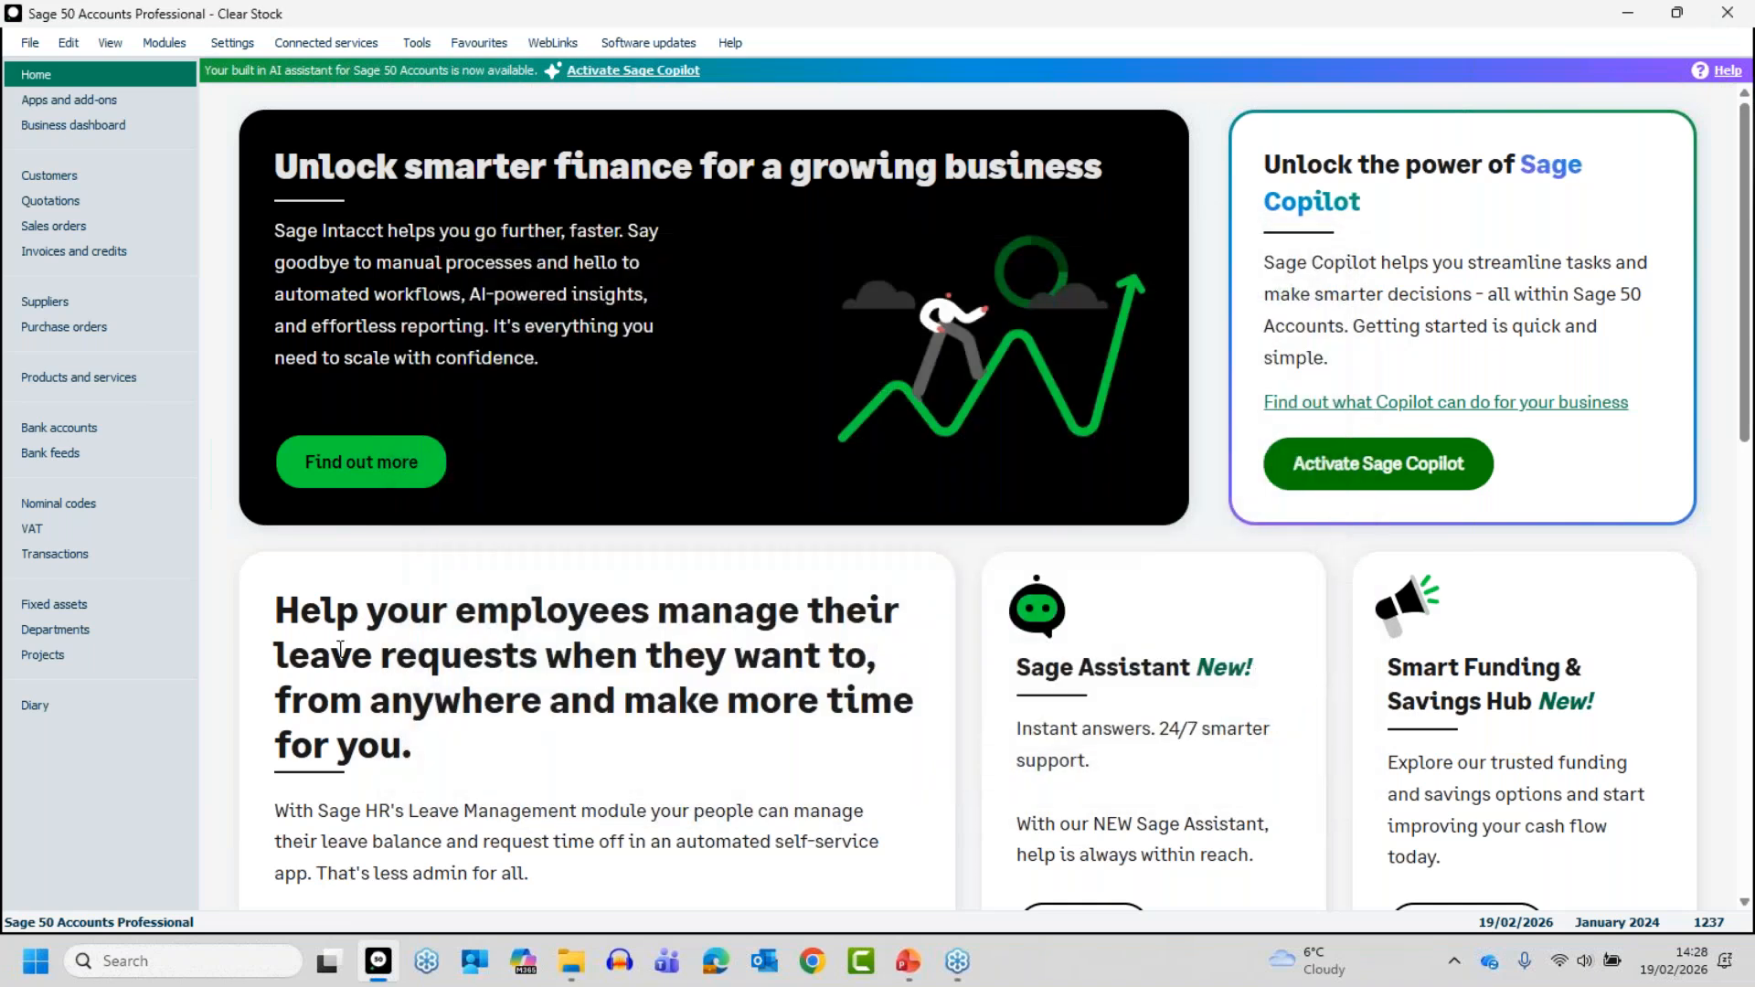
# - Check the activity of product 1-STK-C in the products list, close it and deselect the product
pyautogui.click(57, 377)
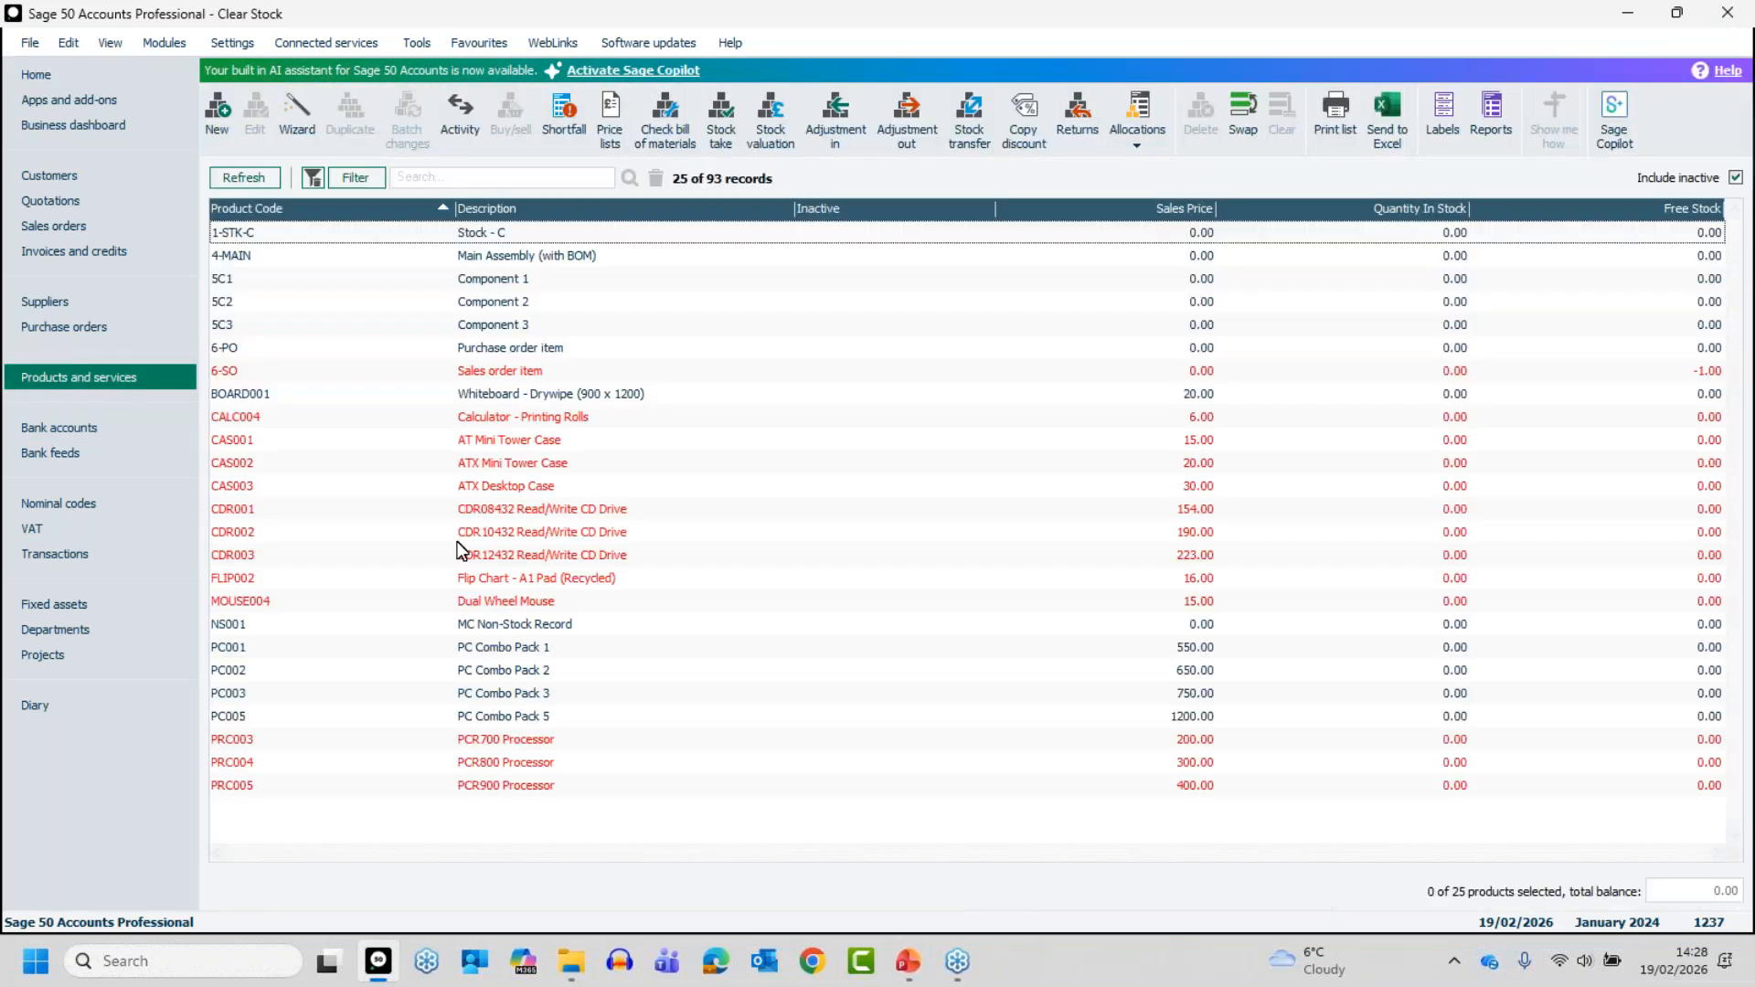
pyautogui.click(472, 232)
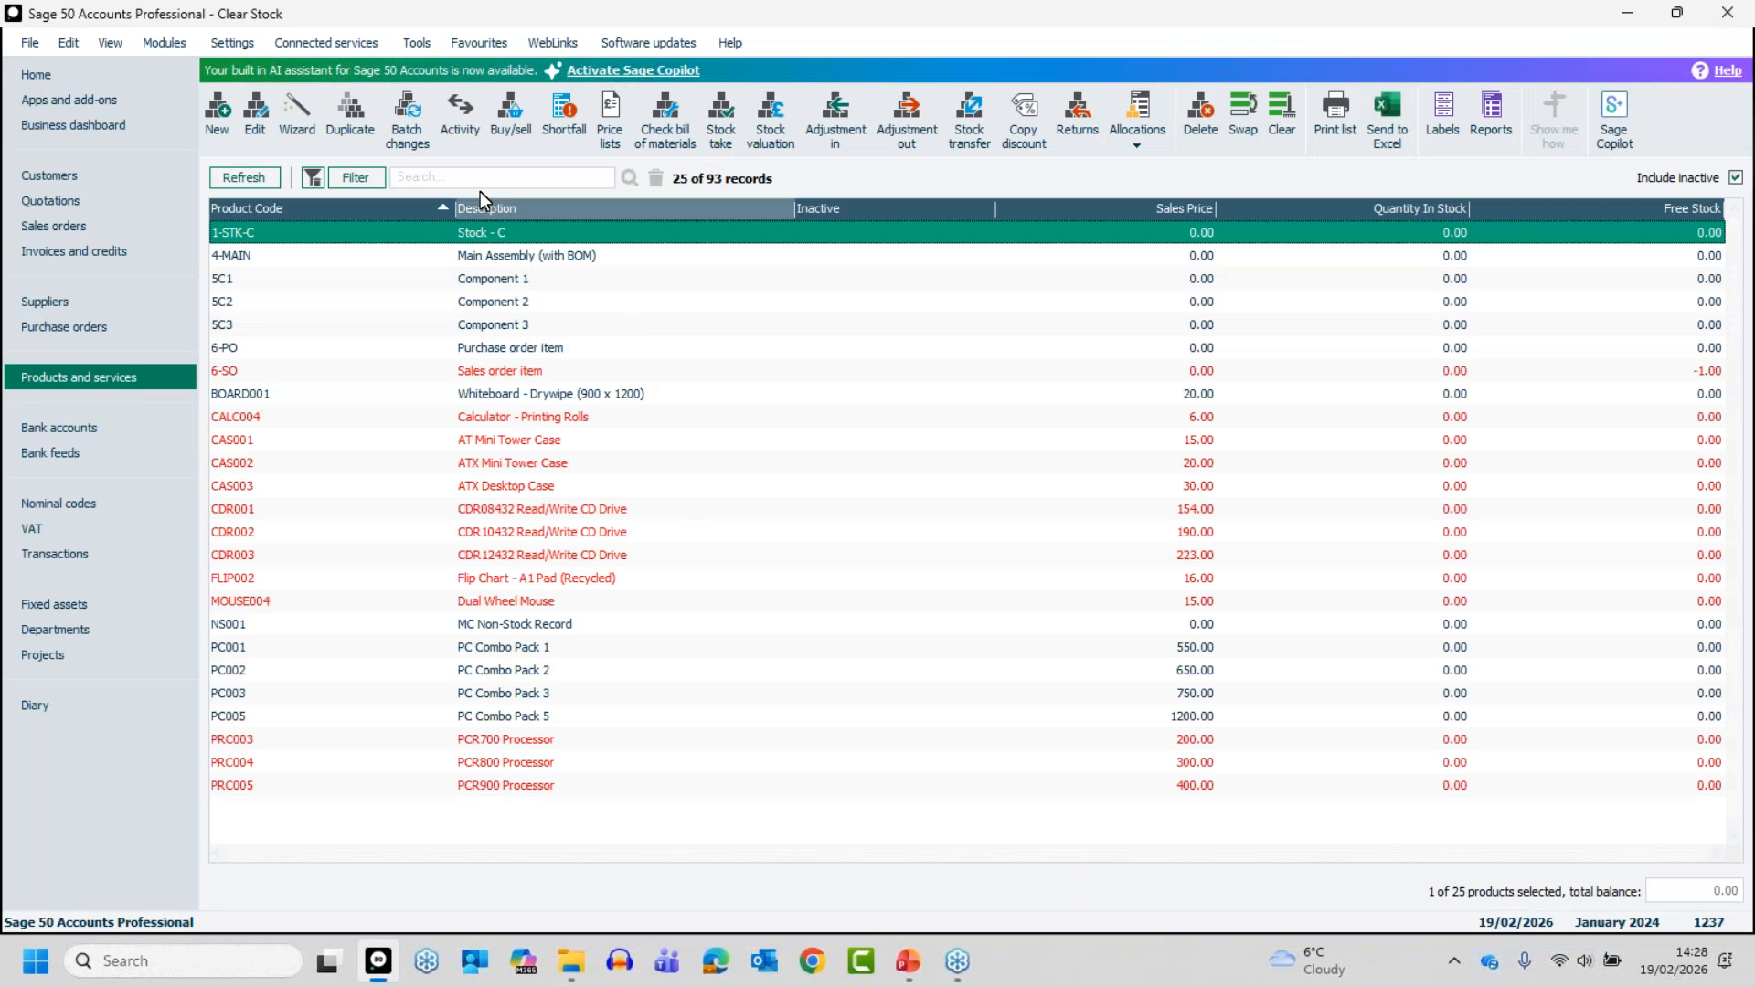
pyautogui.click(461, 128)
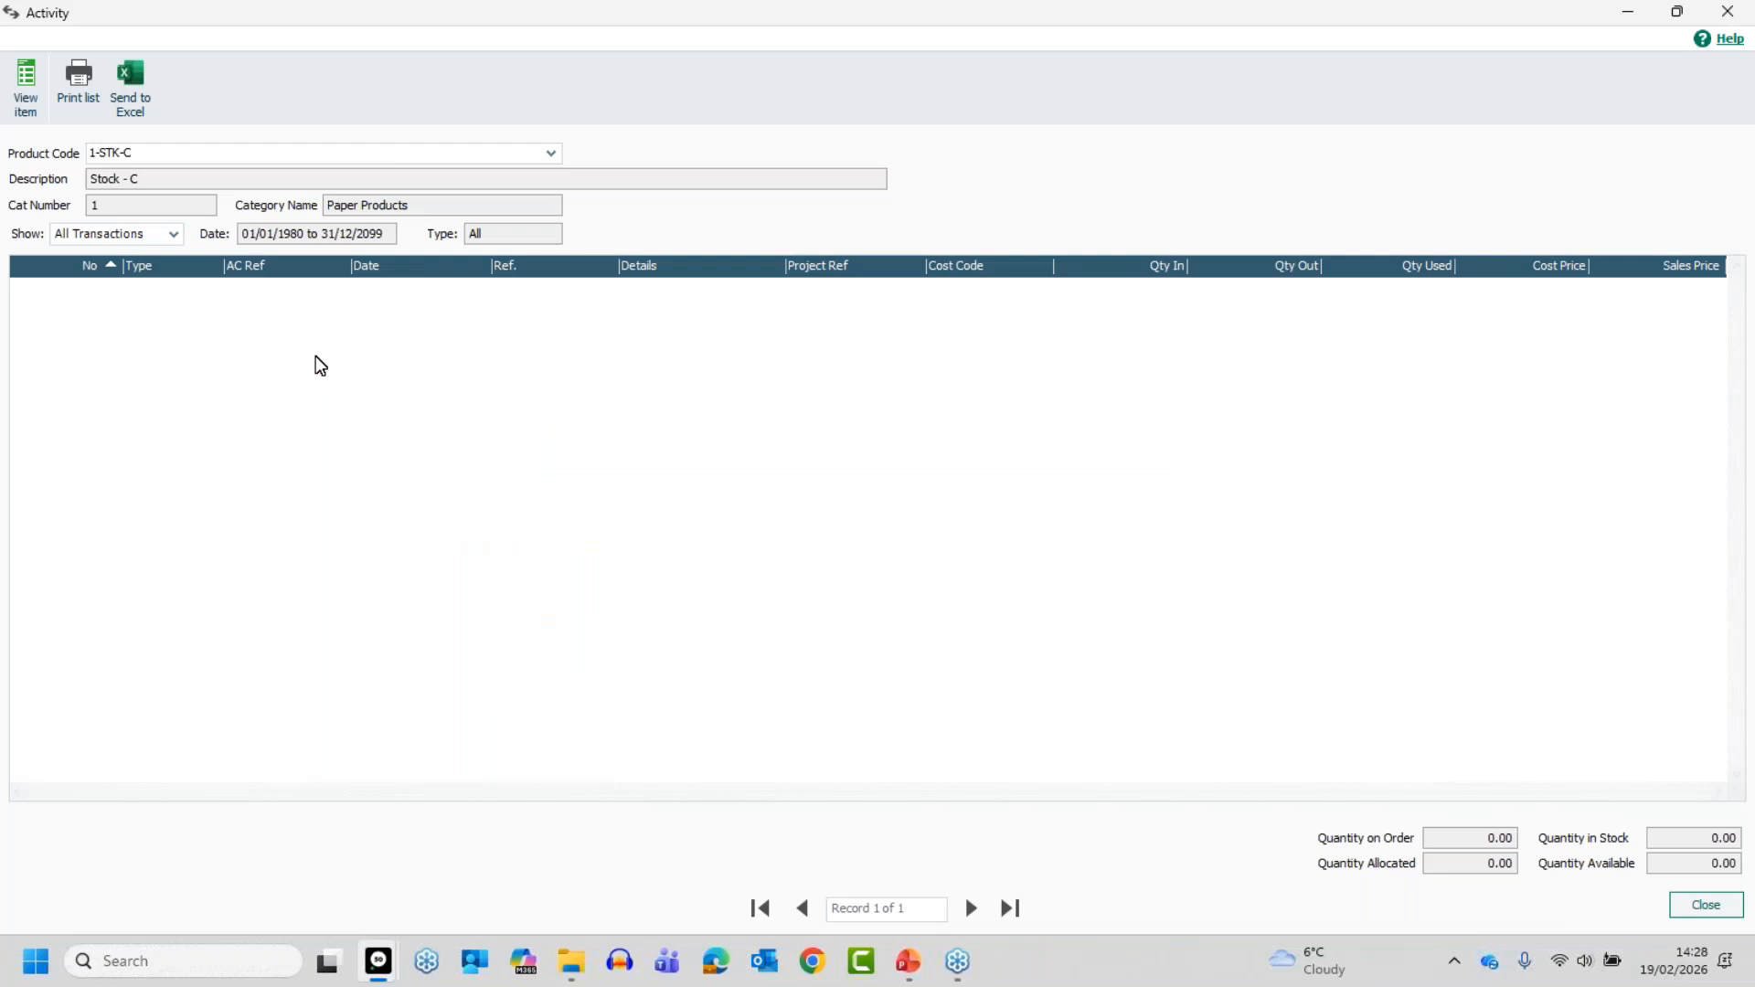
pyautogui.click(1706, 906)
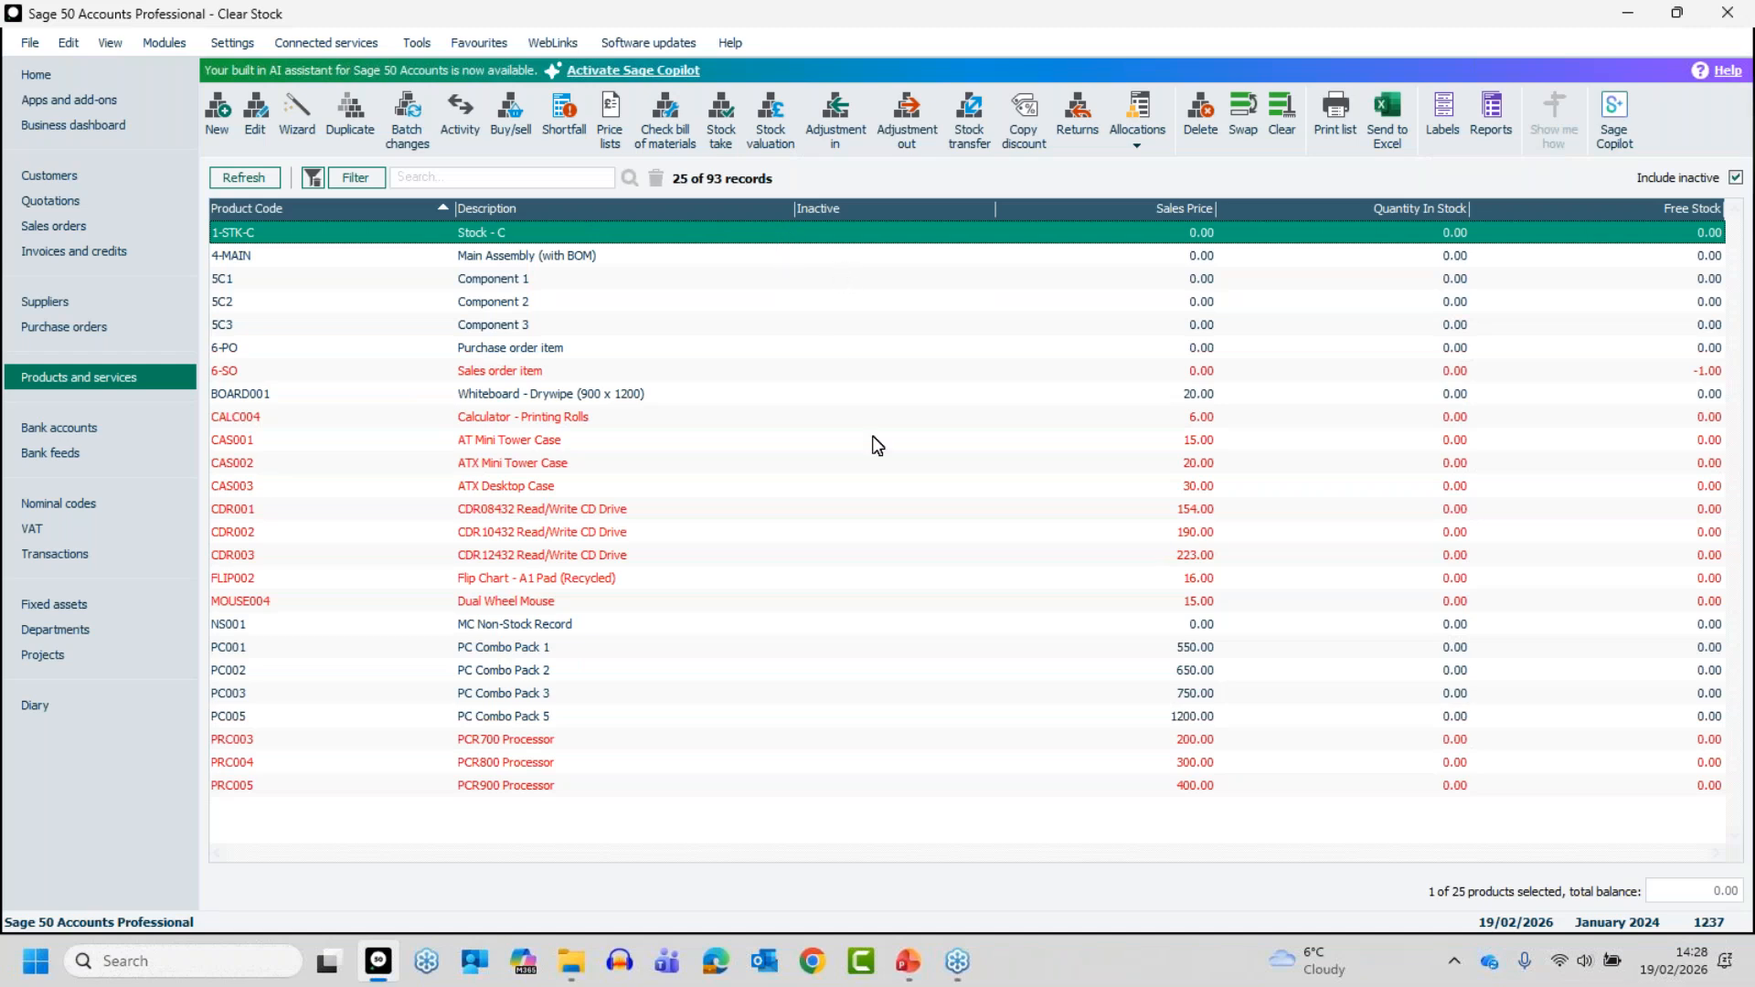
pyautogui.click(635, 232)
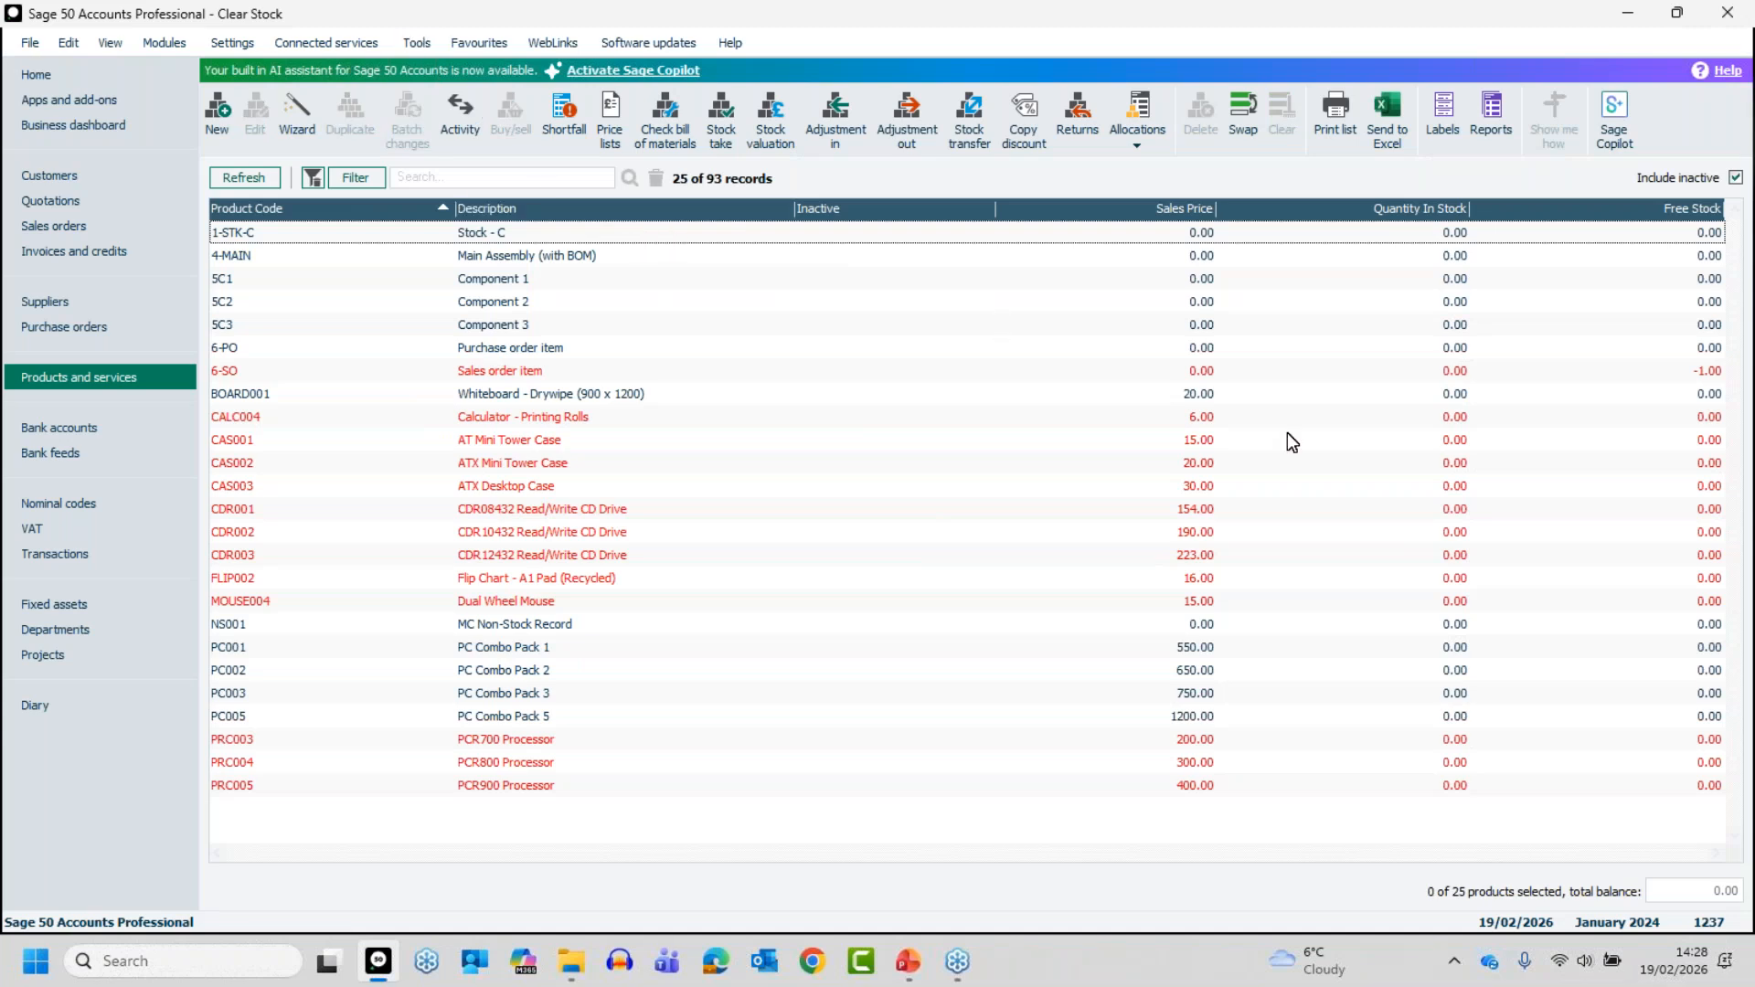
pyautogui.hotkey('alt', 'Tab')
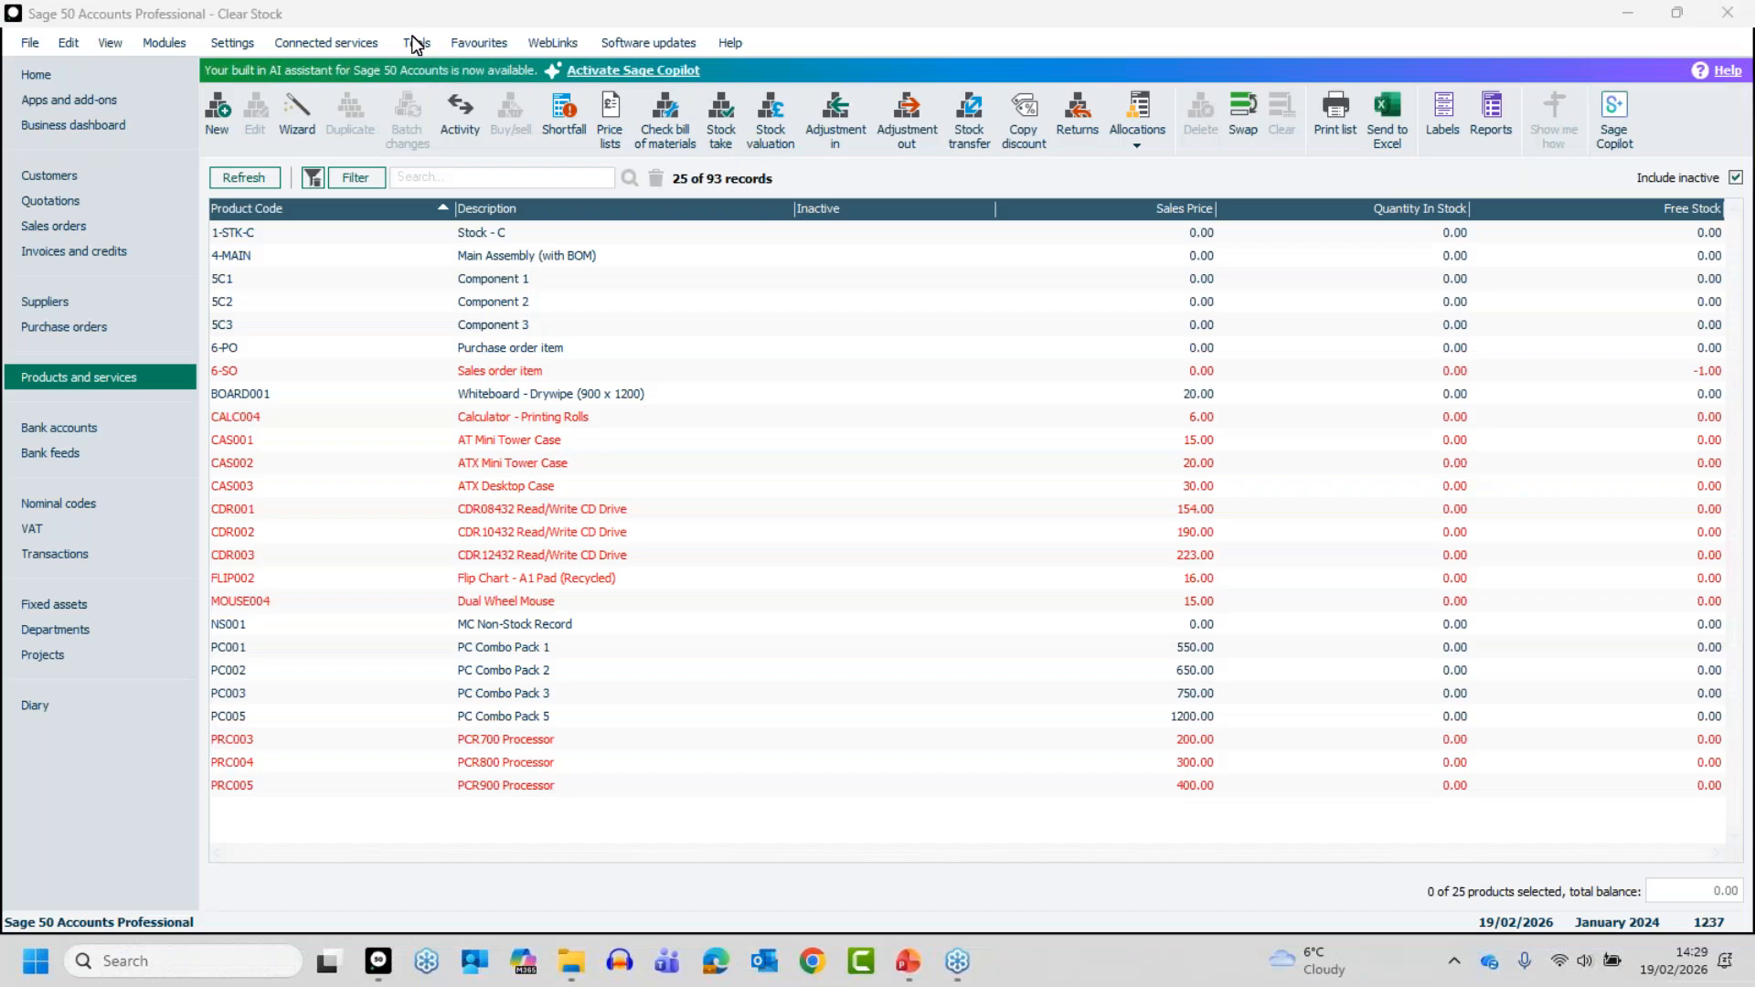
# - Open the period-end Delete Stock routine, agree to close other windows, and show the delete stock records page
pyautogui.click(416, 43)
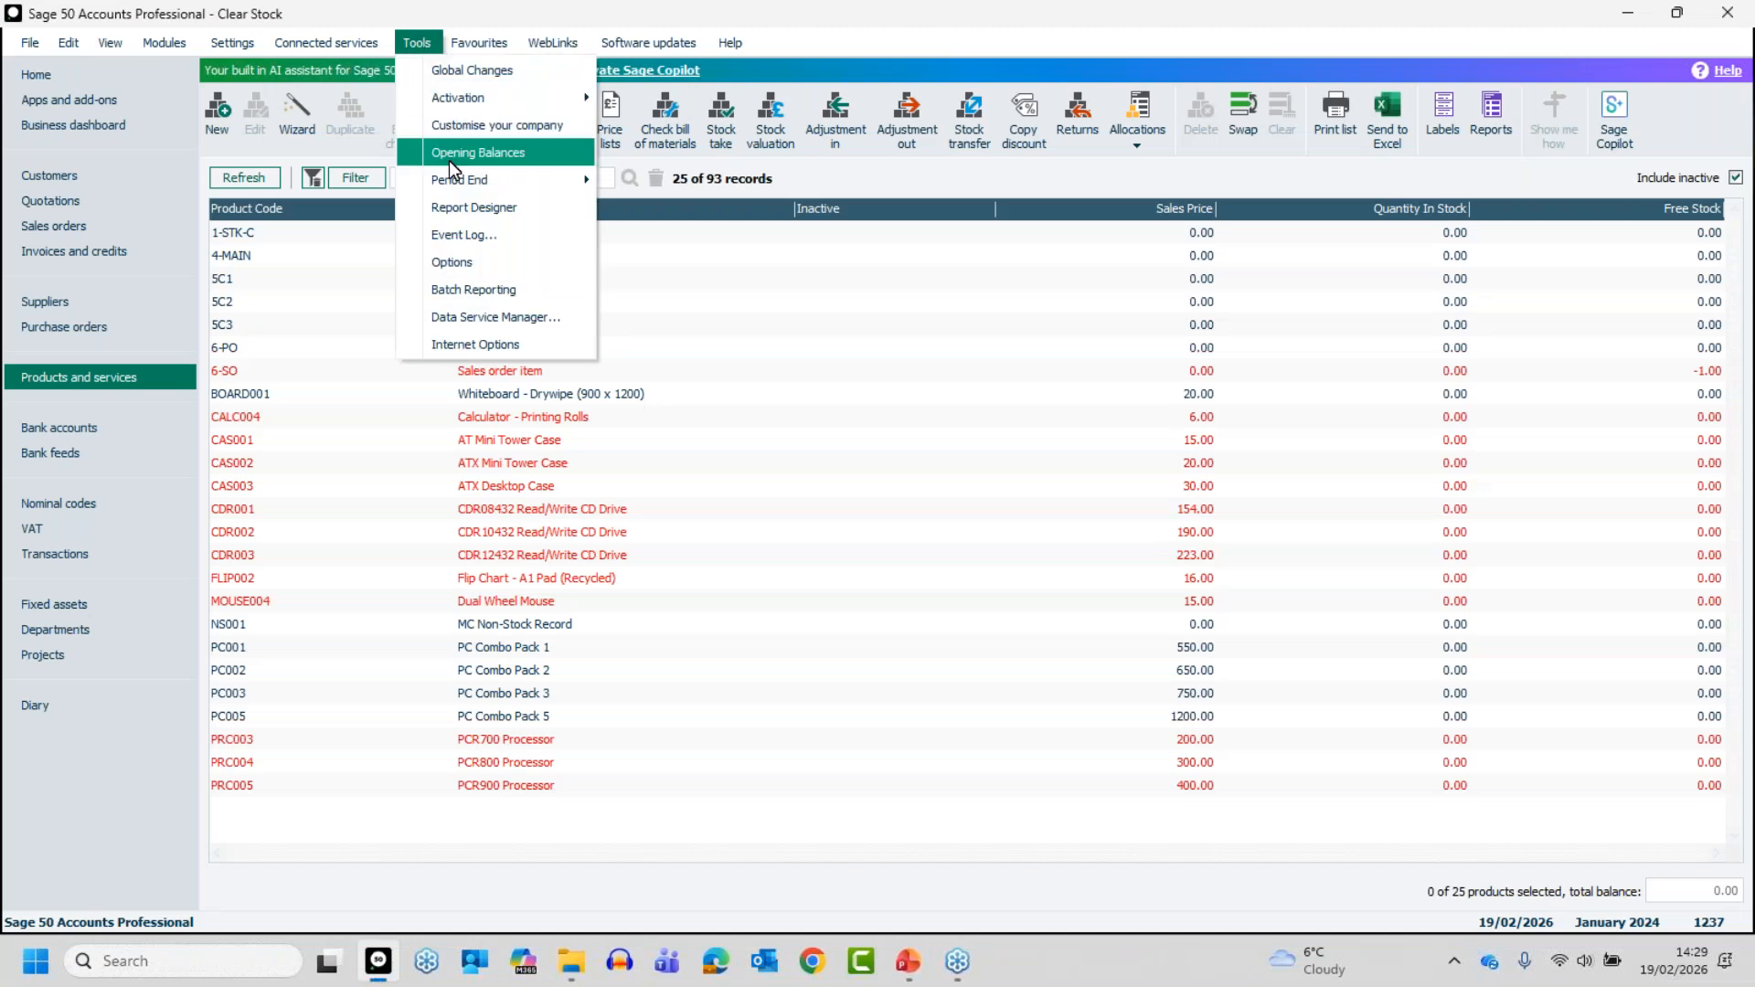
pyautogui.moveTo(552, 188)
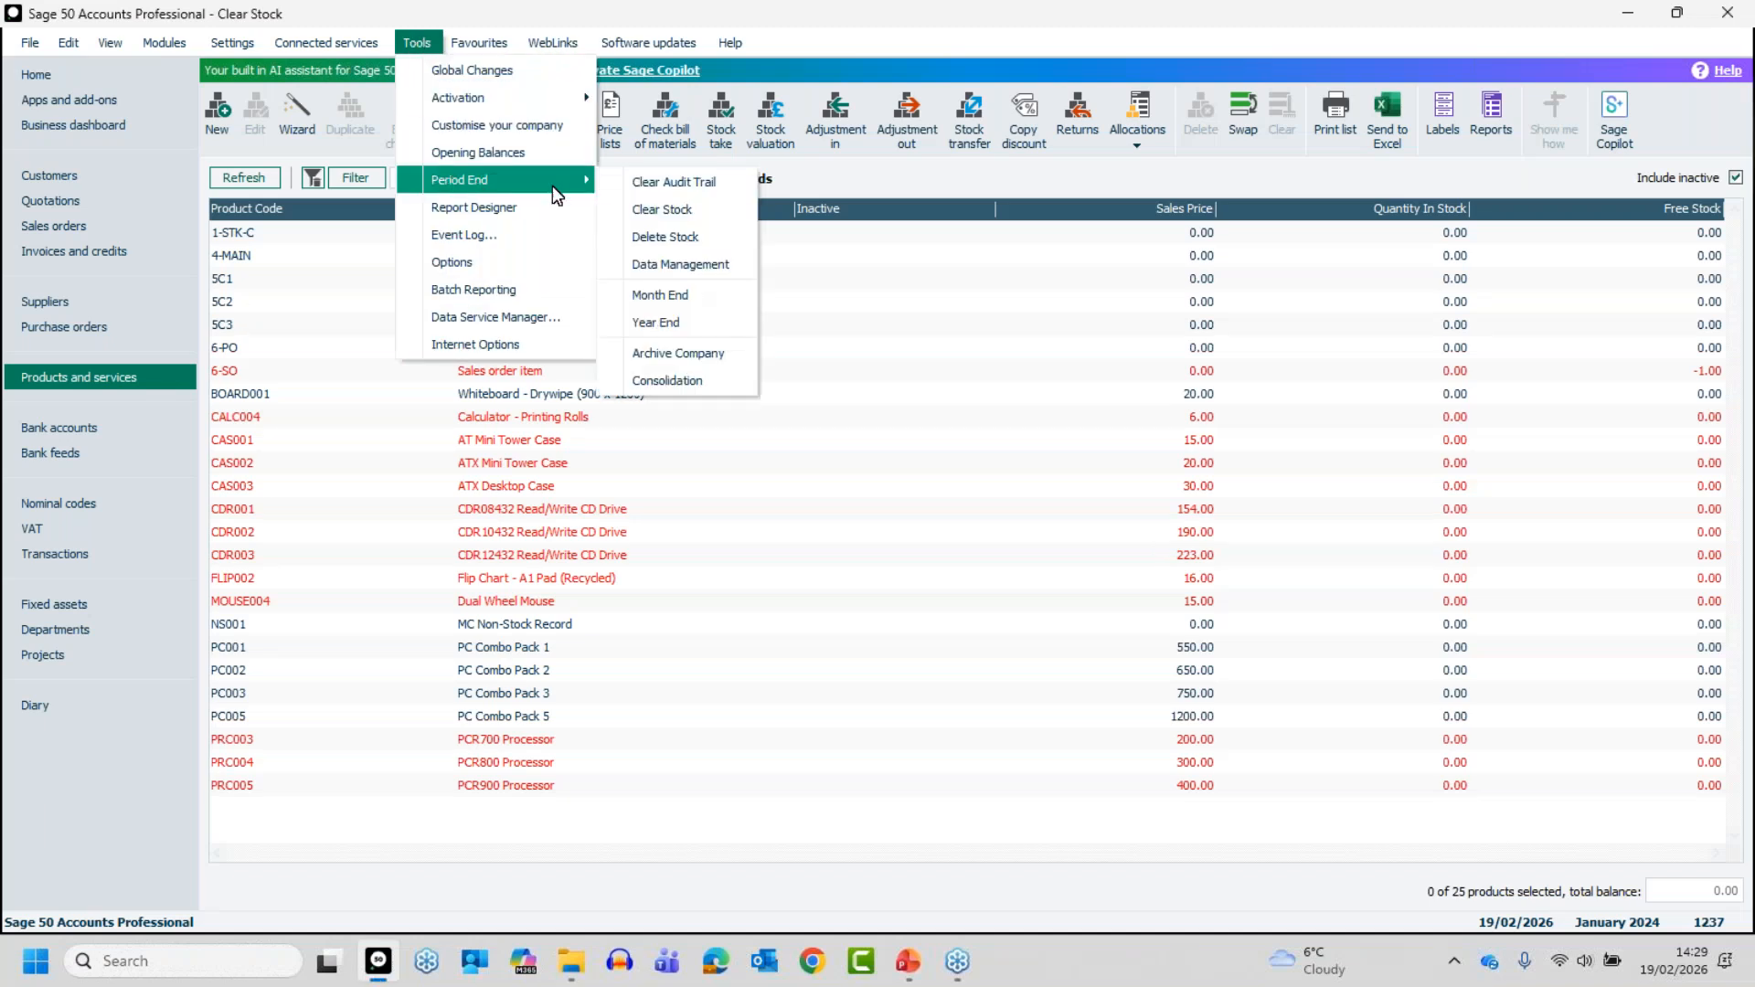
pyautogui.click(671, 237)
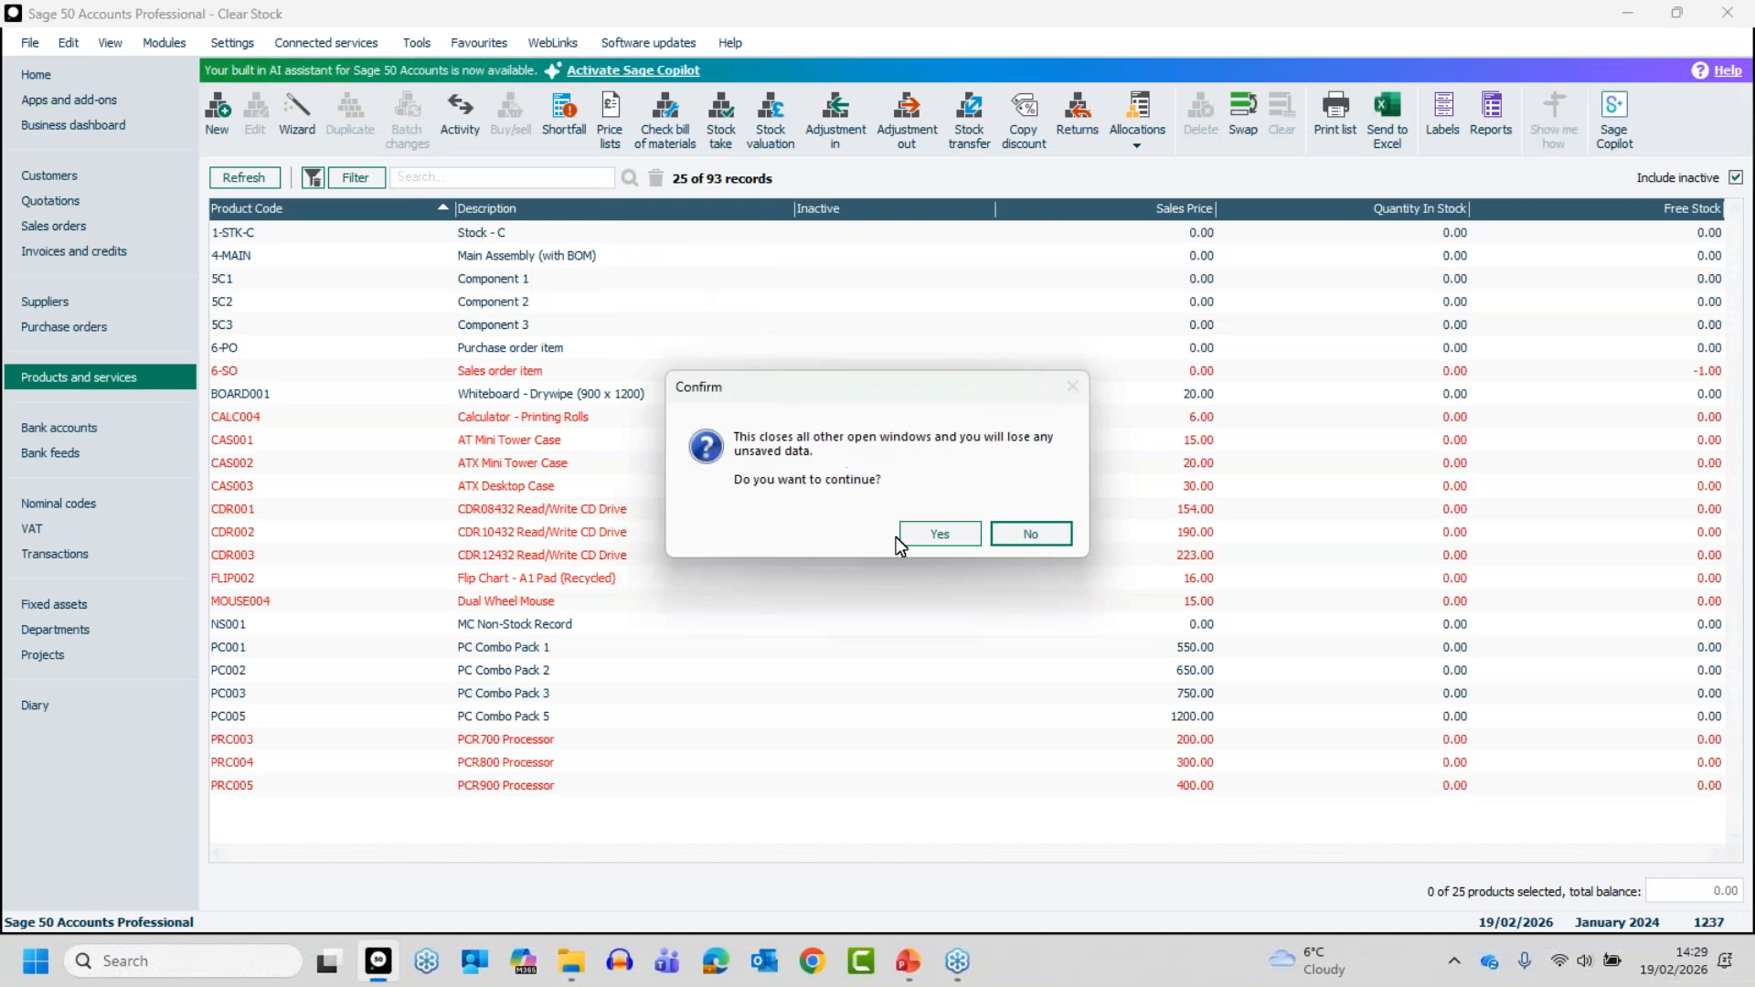
pyautogui.click(915, 532)
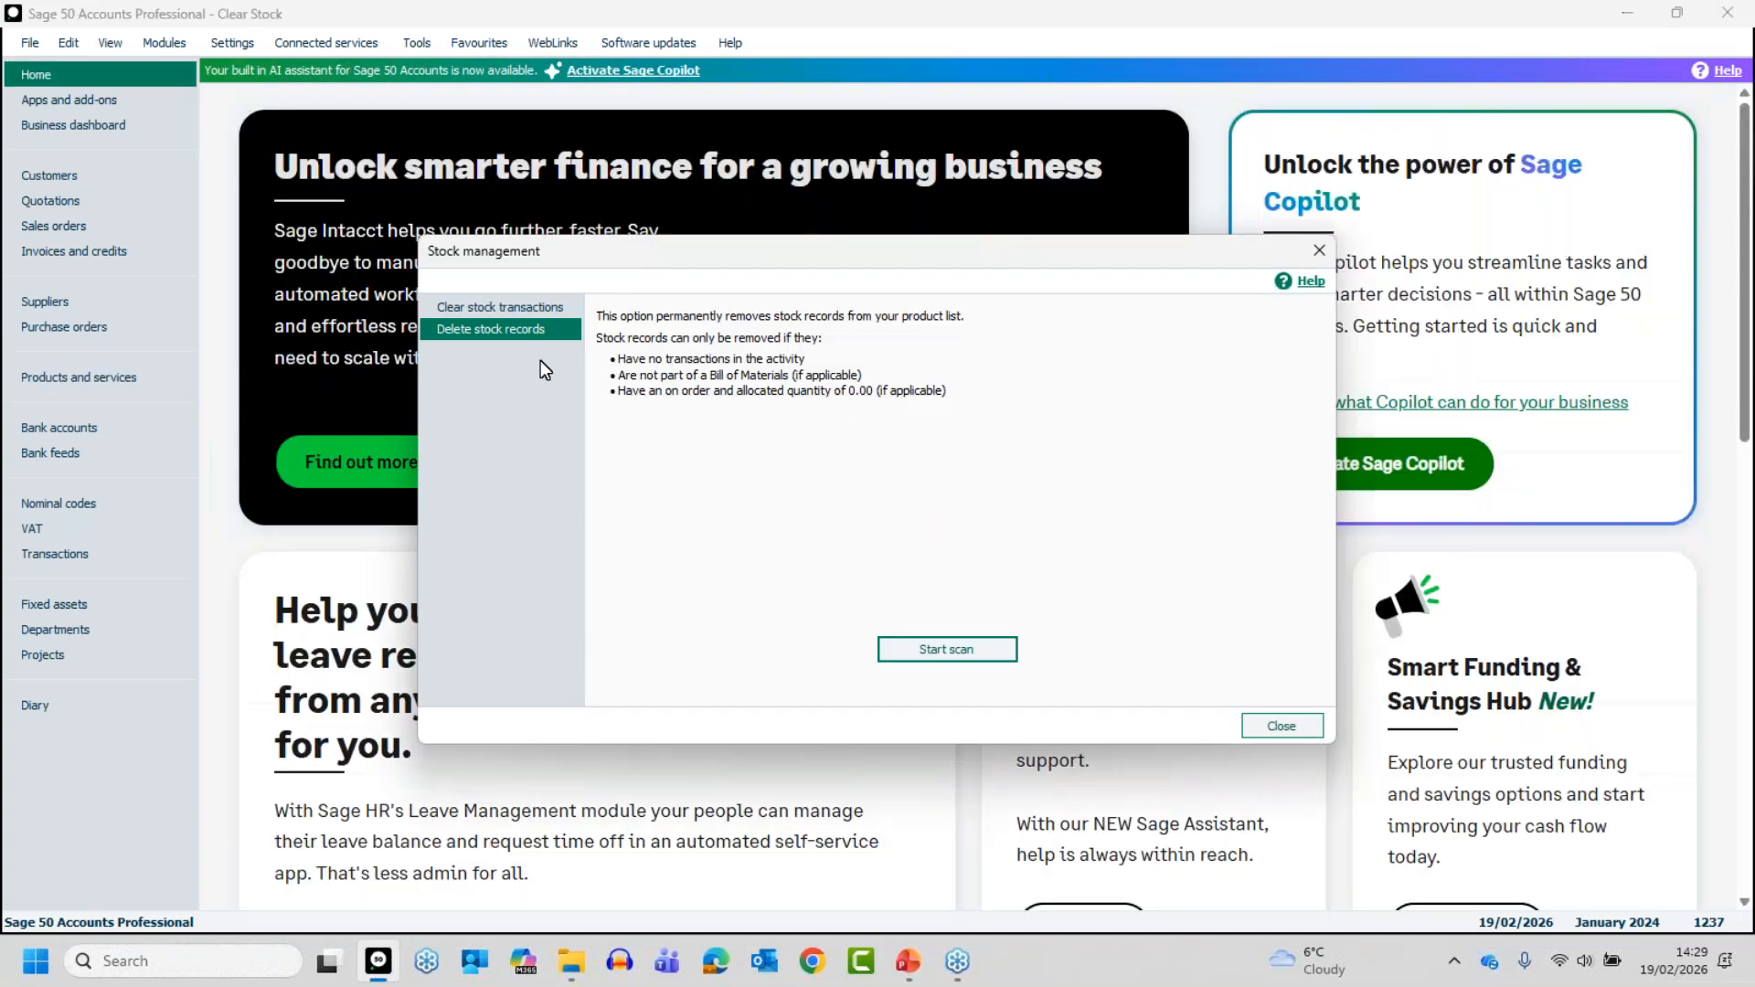
pyautogui.click(489, 309)
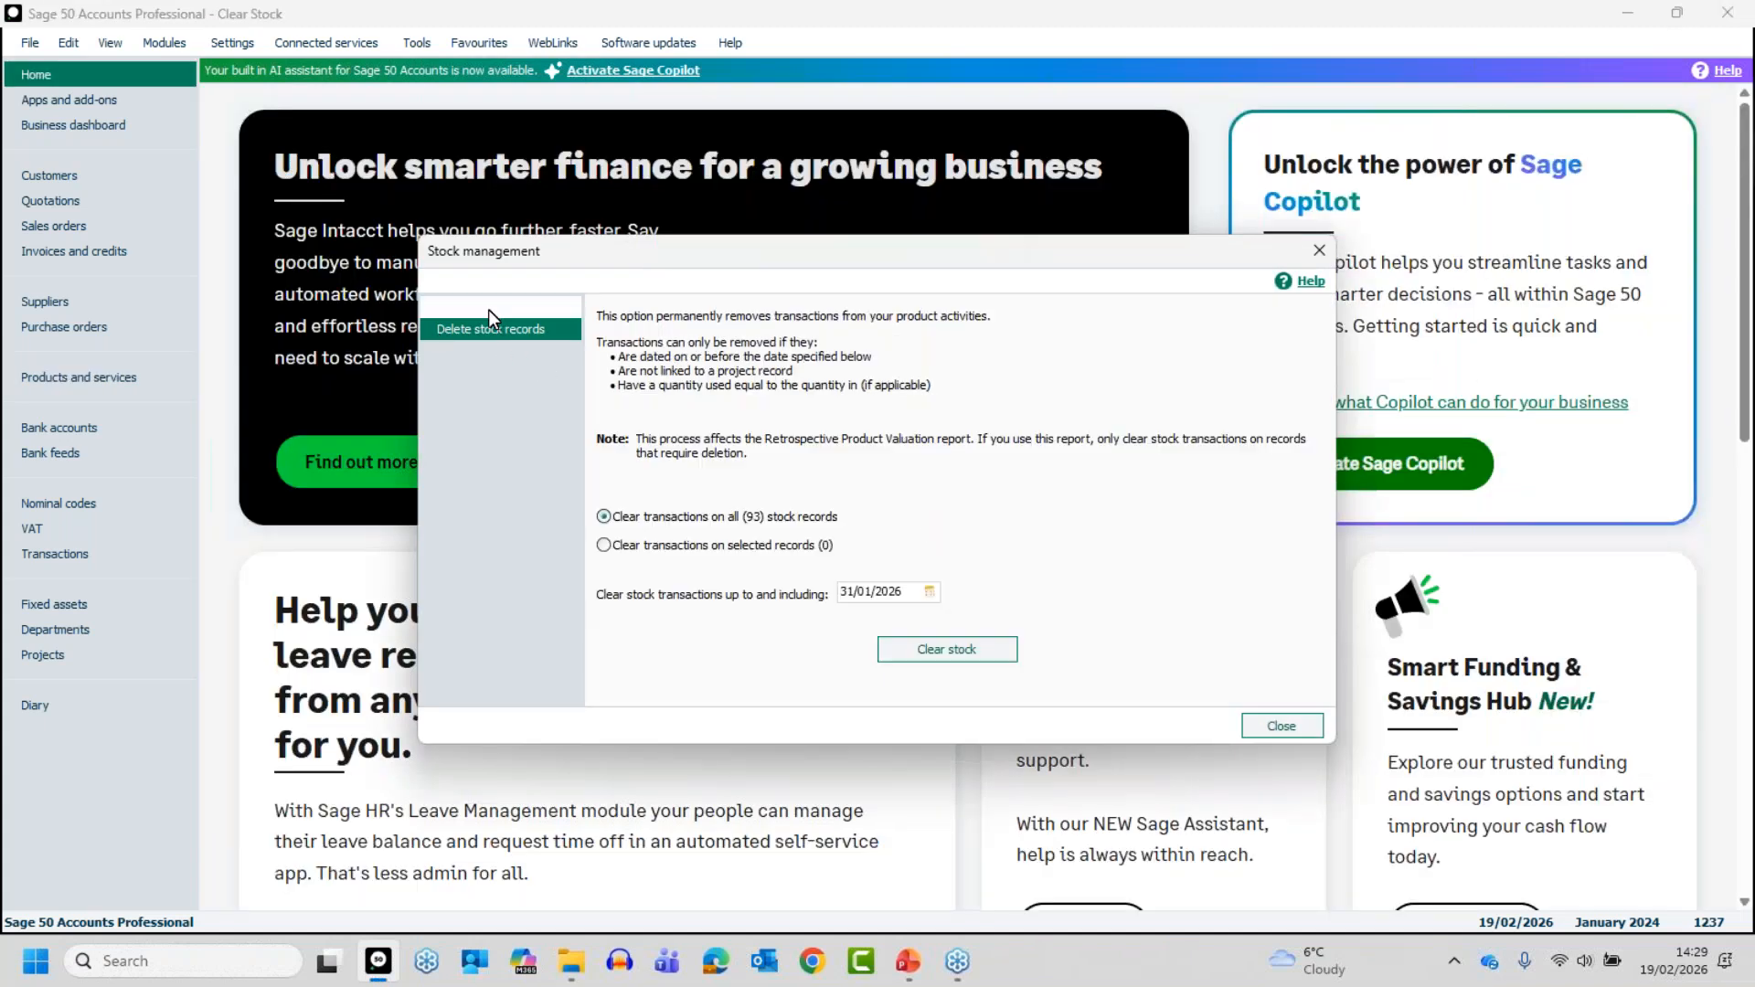
pyautogui.click(488, 331)
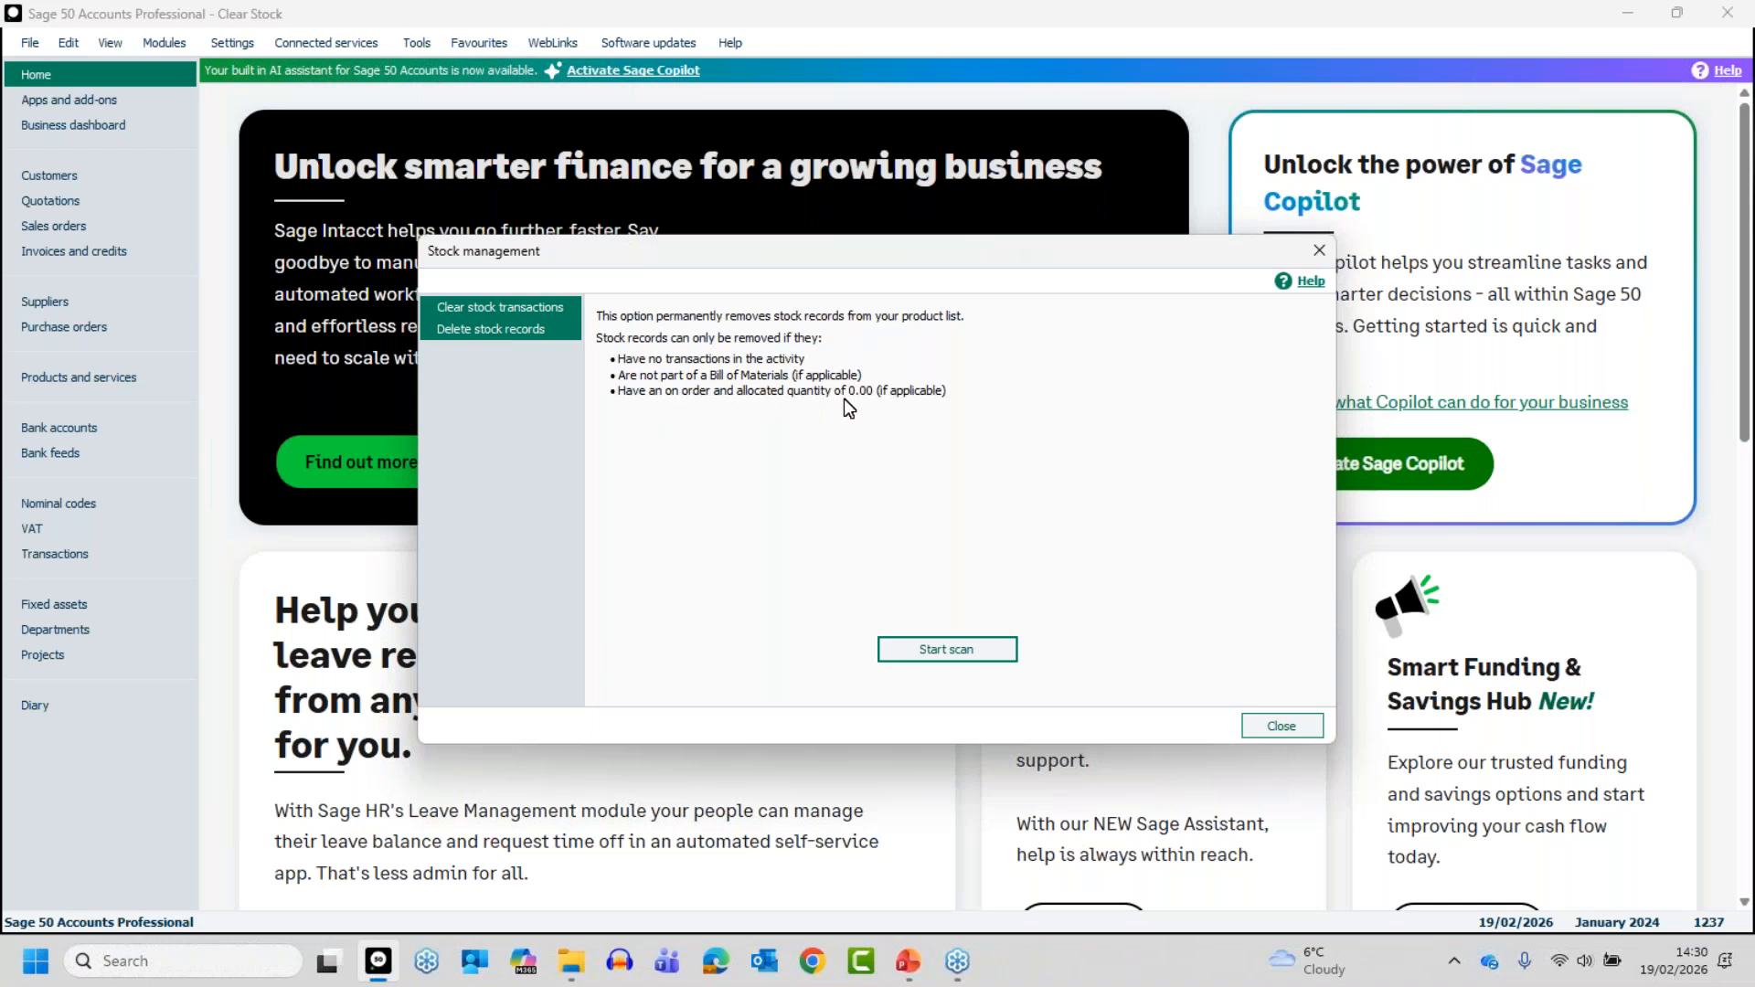
# - Scan for deletable stock records, backing up the data files under the suggested filename and location
pyautogui.click(947, 649)
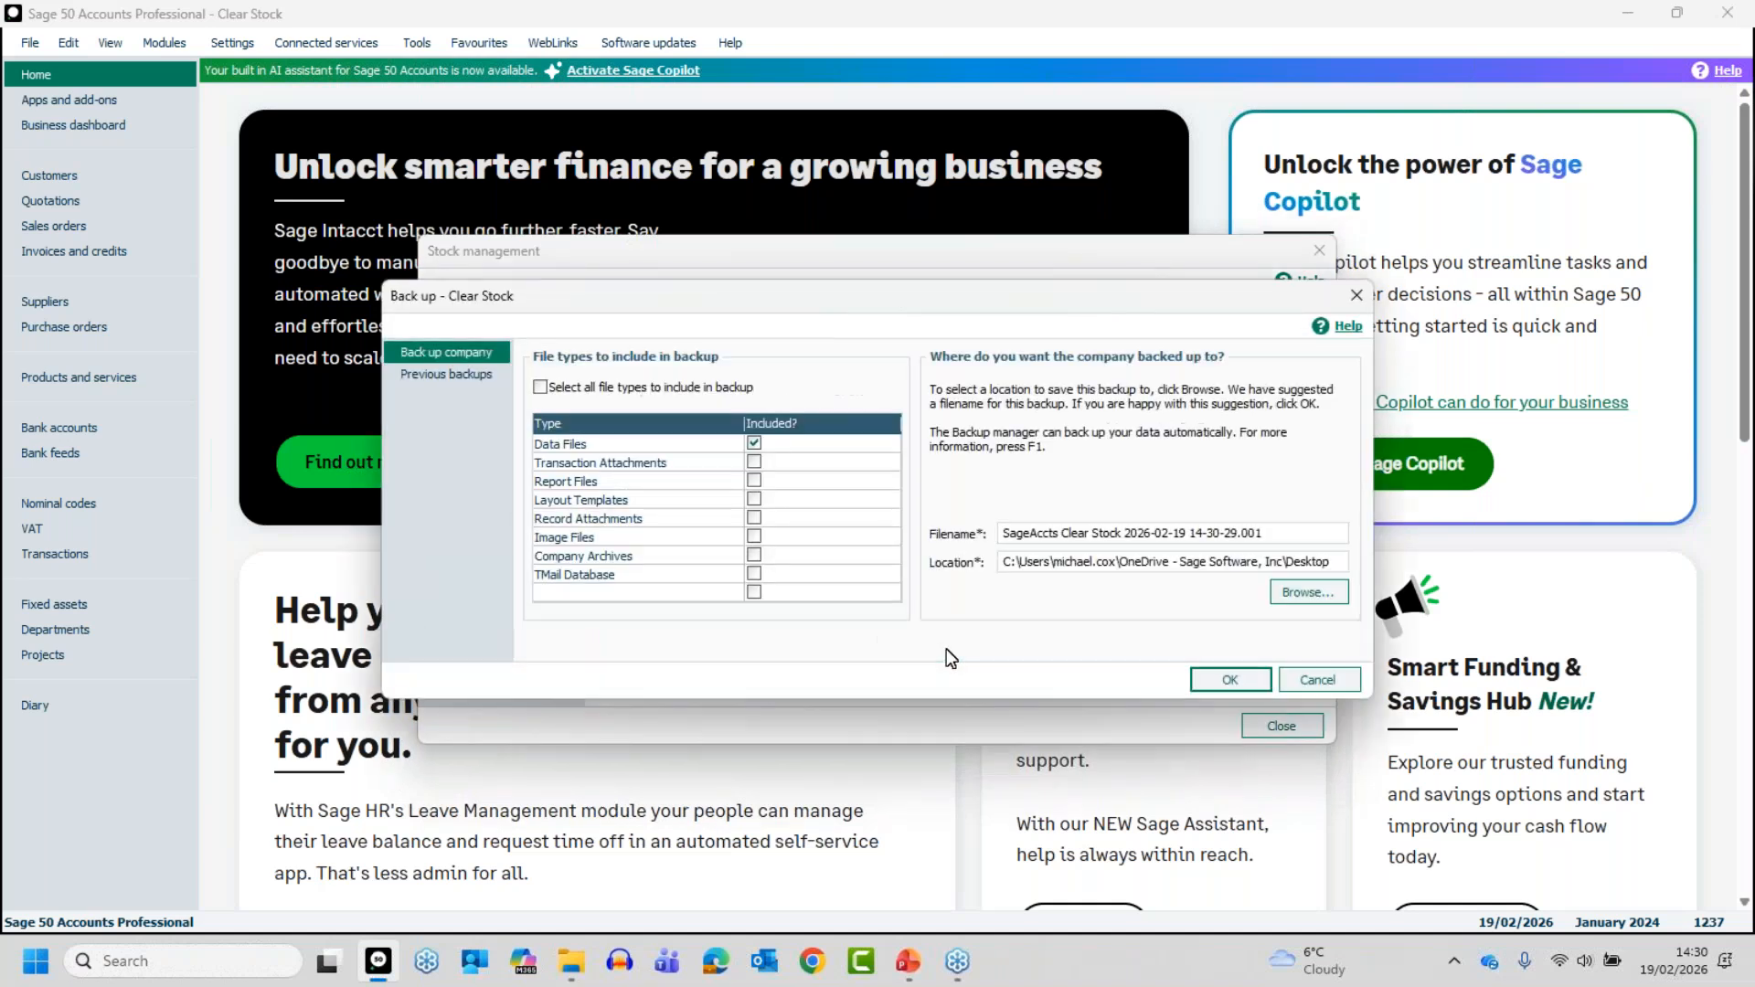
pyautogui.click(1227, 671)
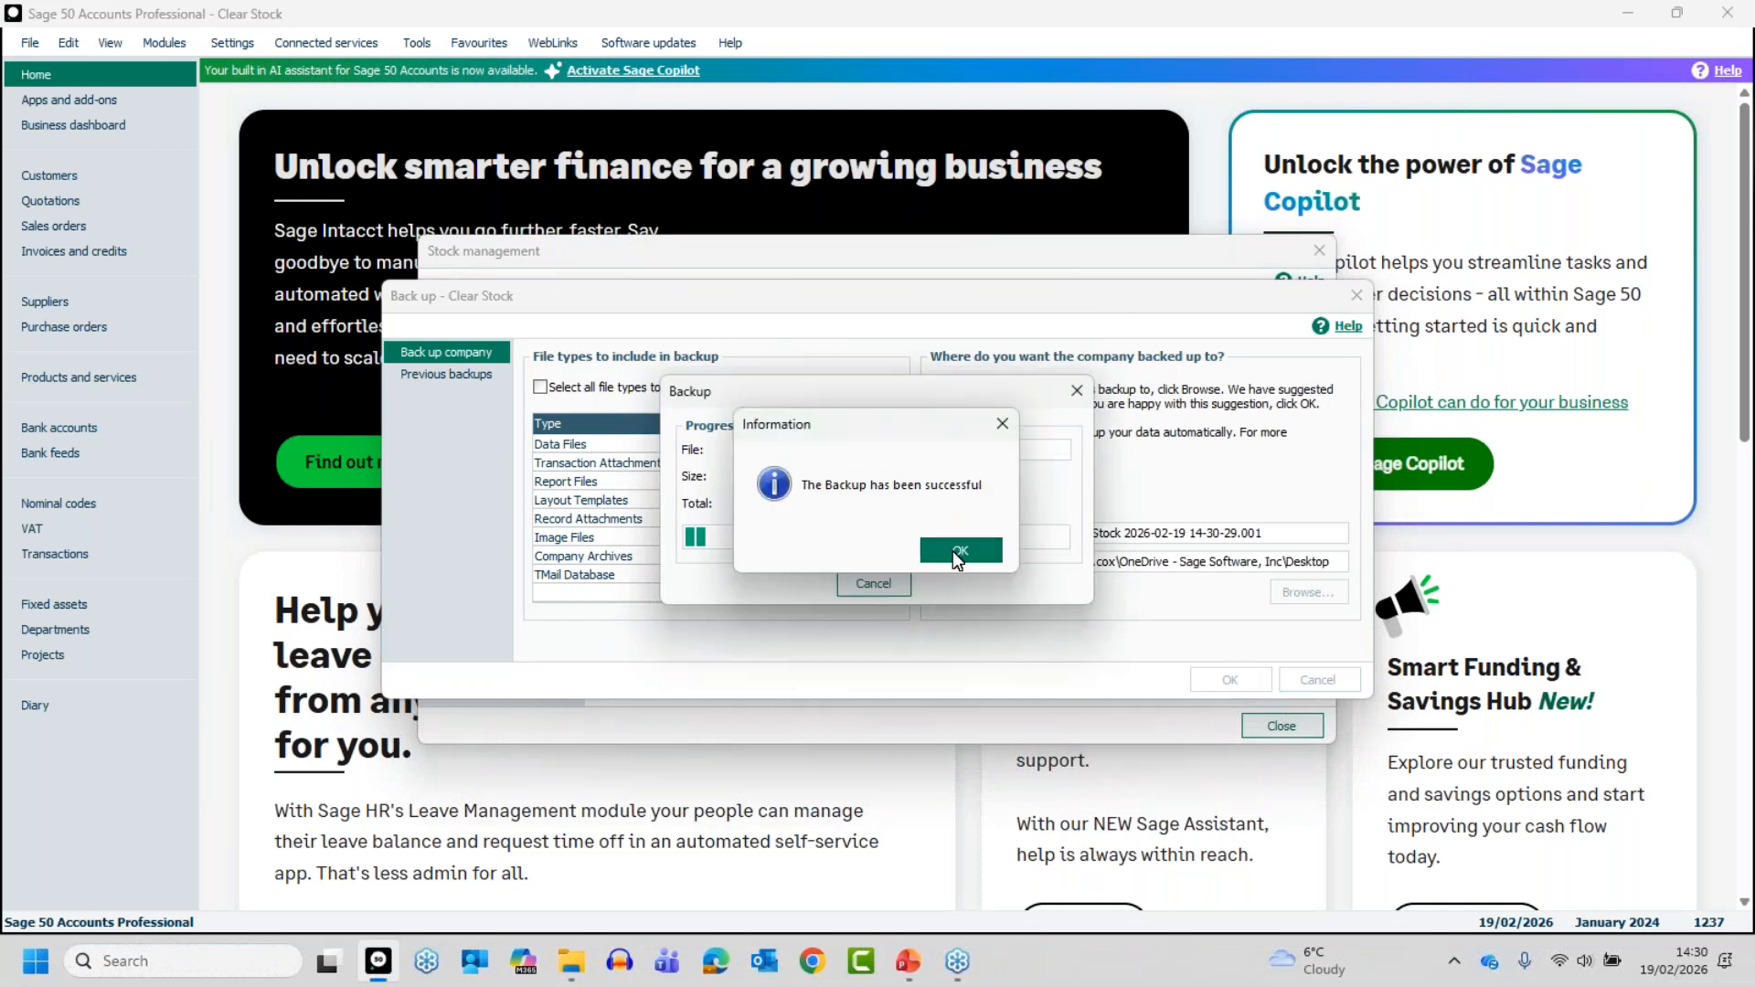
pyautogui.click(952, 552)
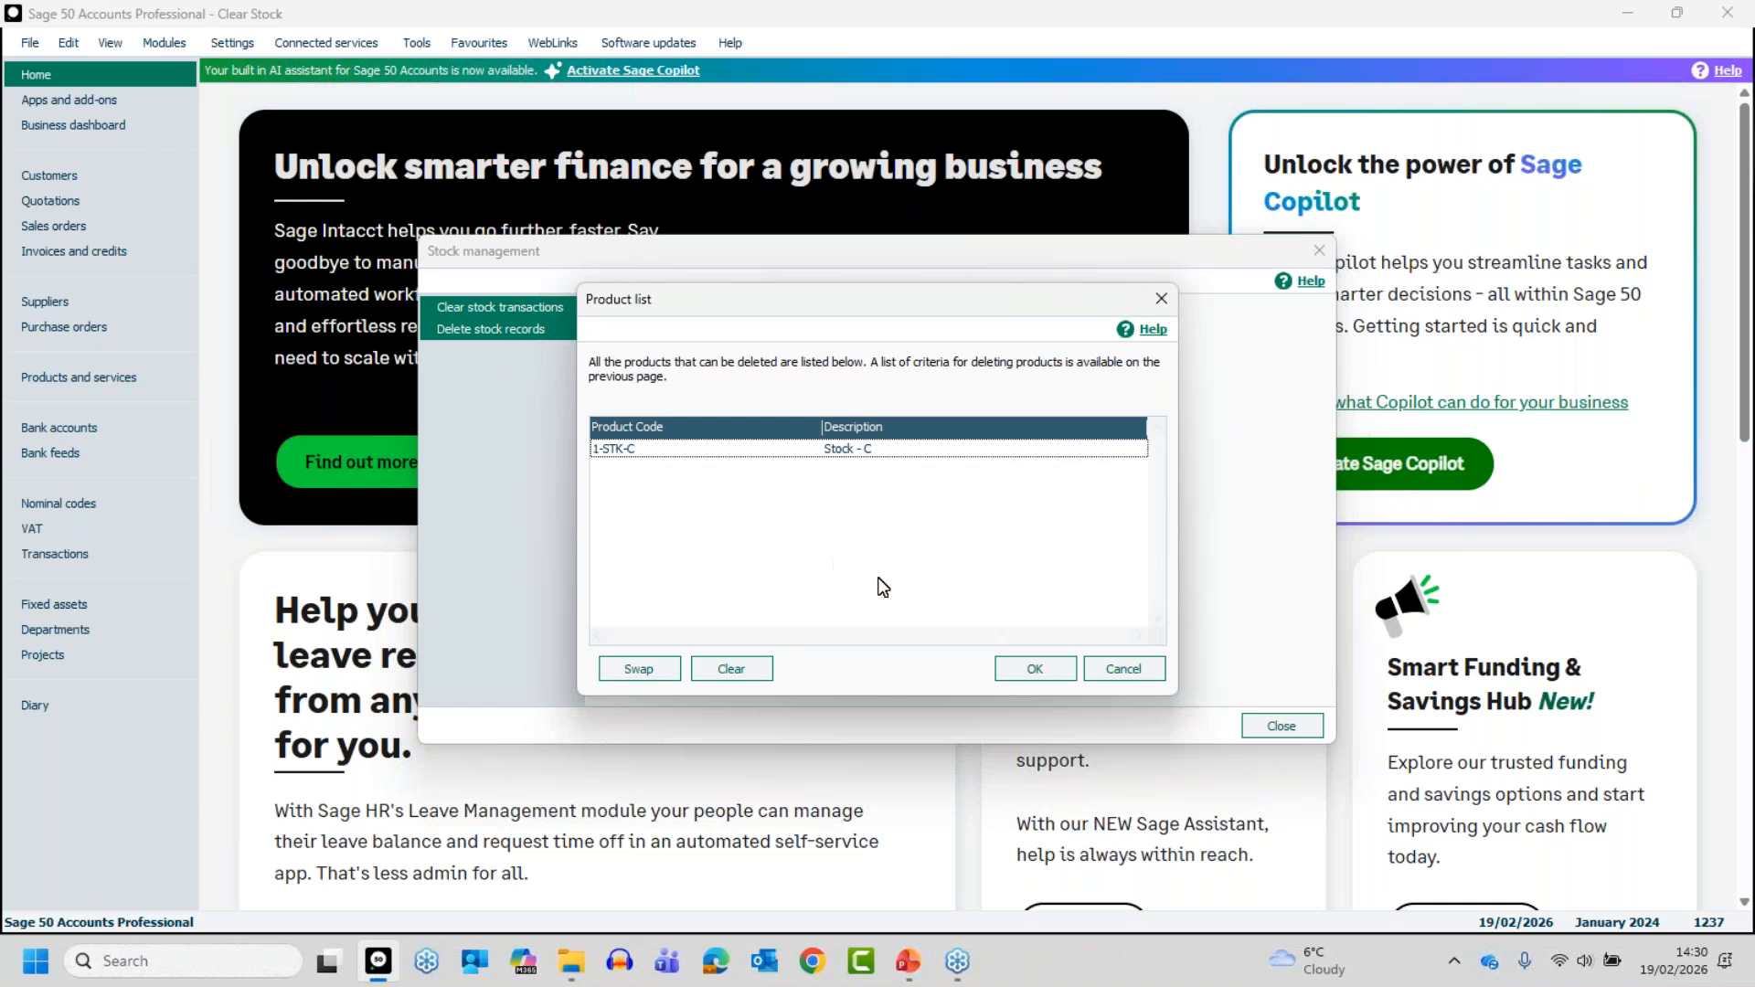
# - Permanently delete the product record 1-STK-C from the list of deletable products
pyautogui.click(843, 451)
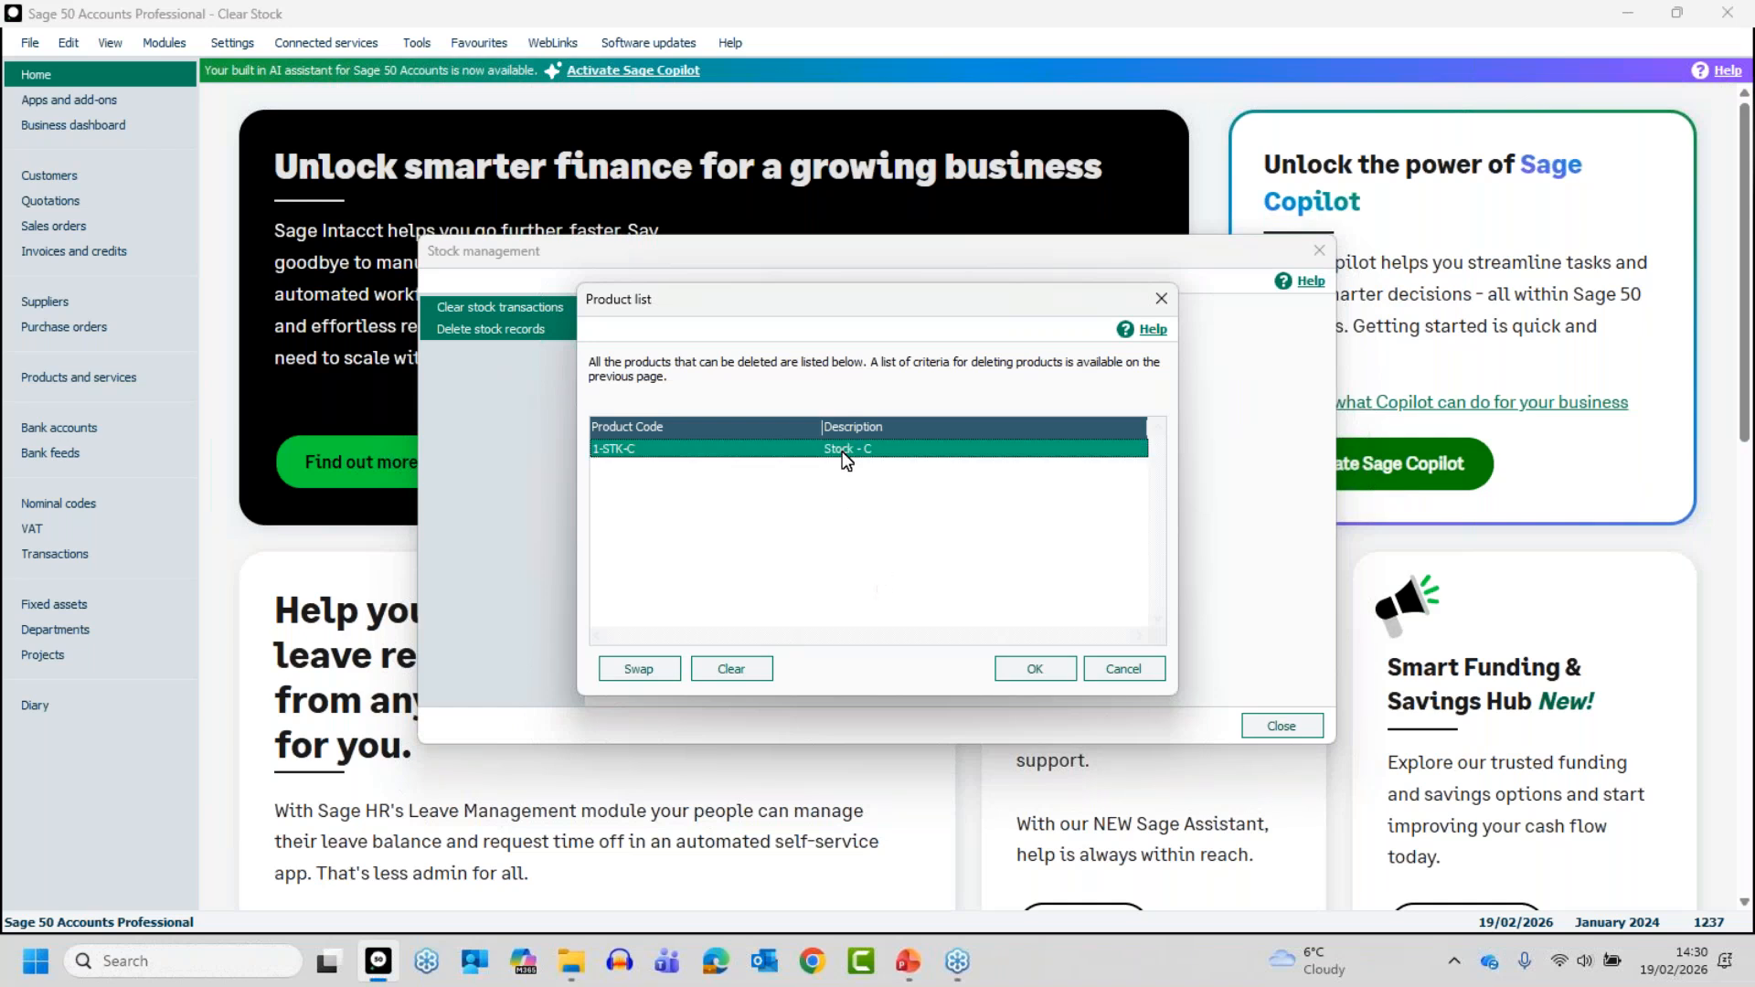
pyautogui.click(1042, 670)
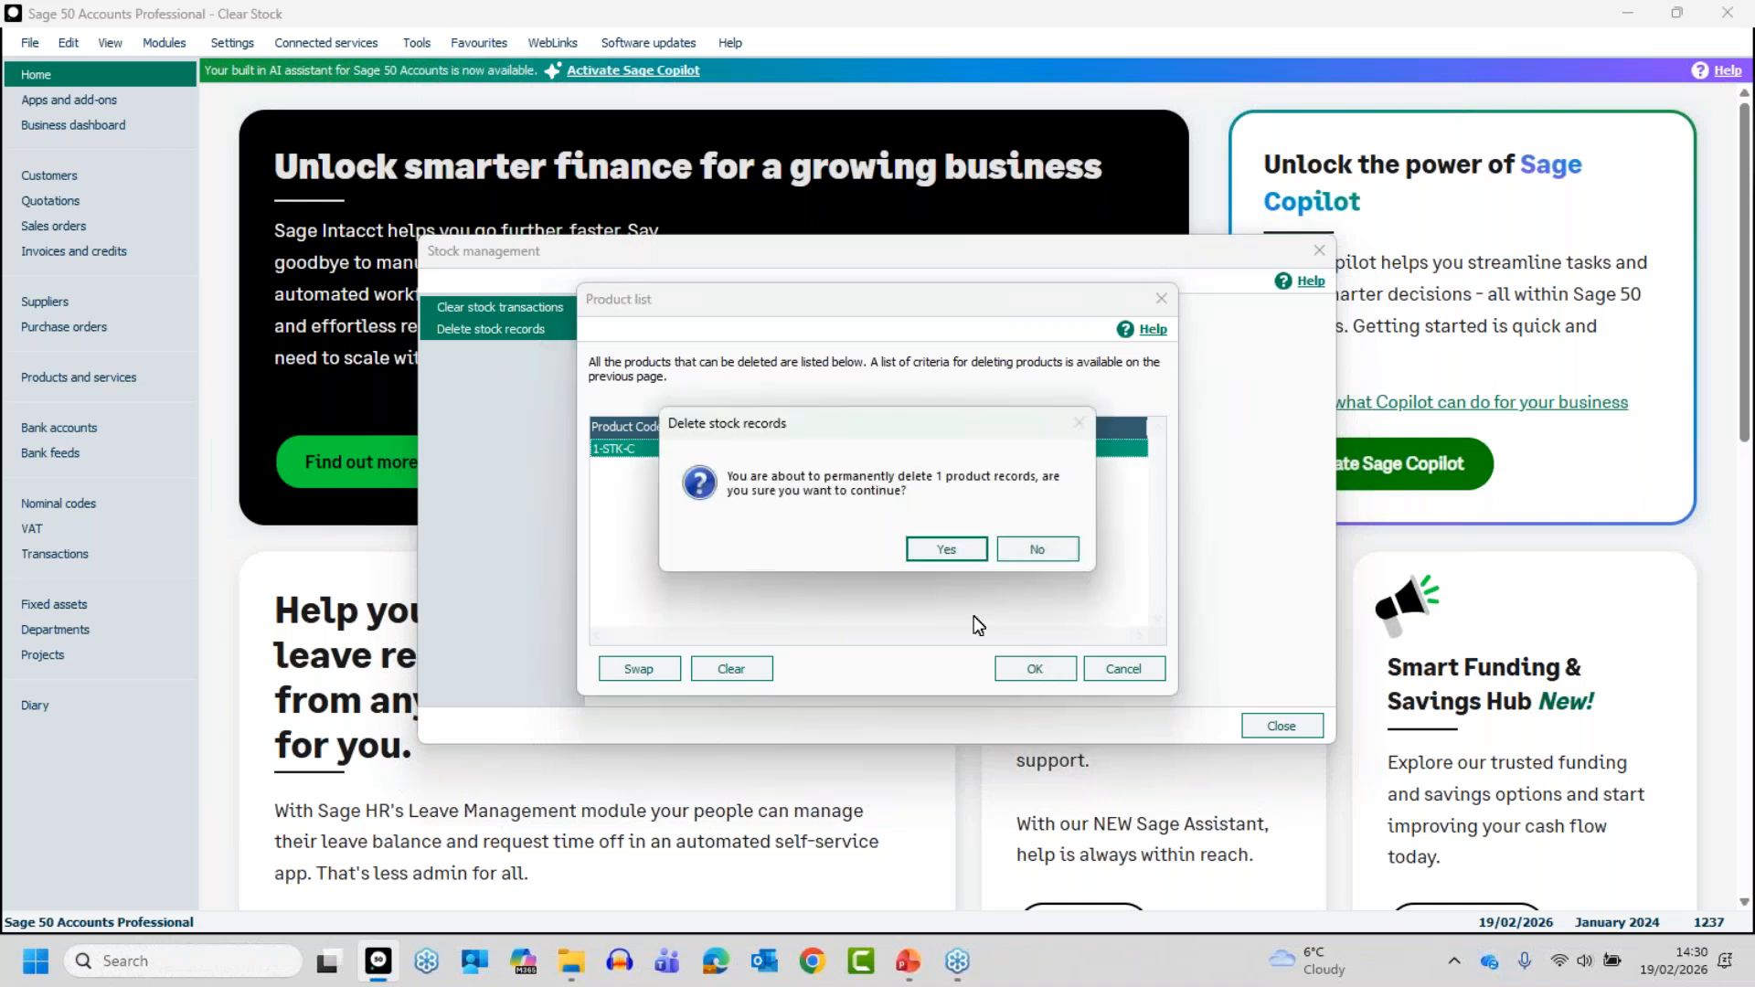
pyautogui.click(938, 553)
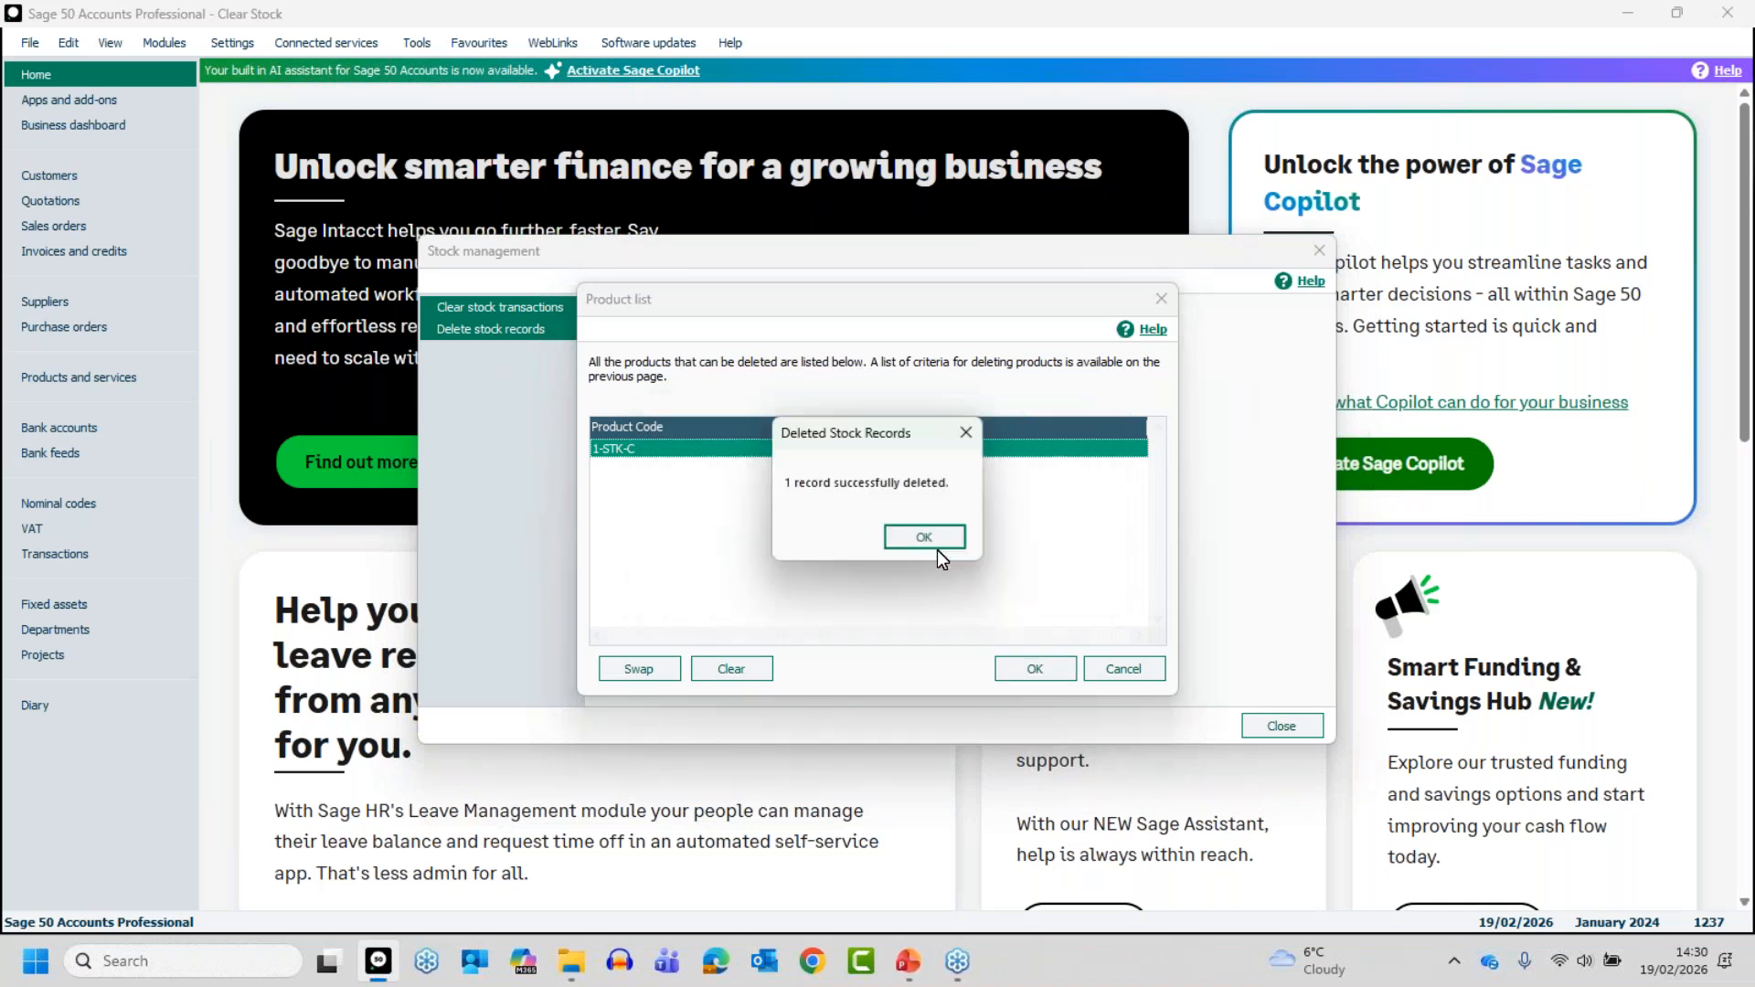
# - Acknowledge the stock record deletion, close the stock management window and open the products and services list
pyautogui.click(938, 539)
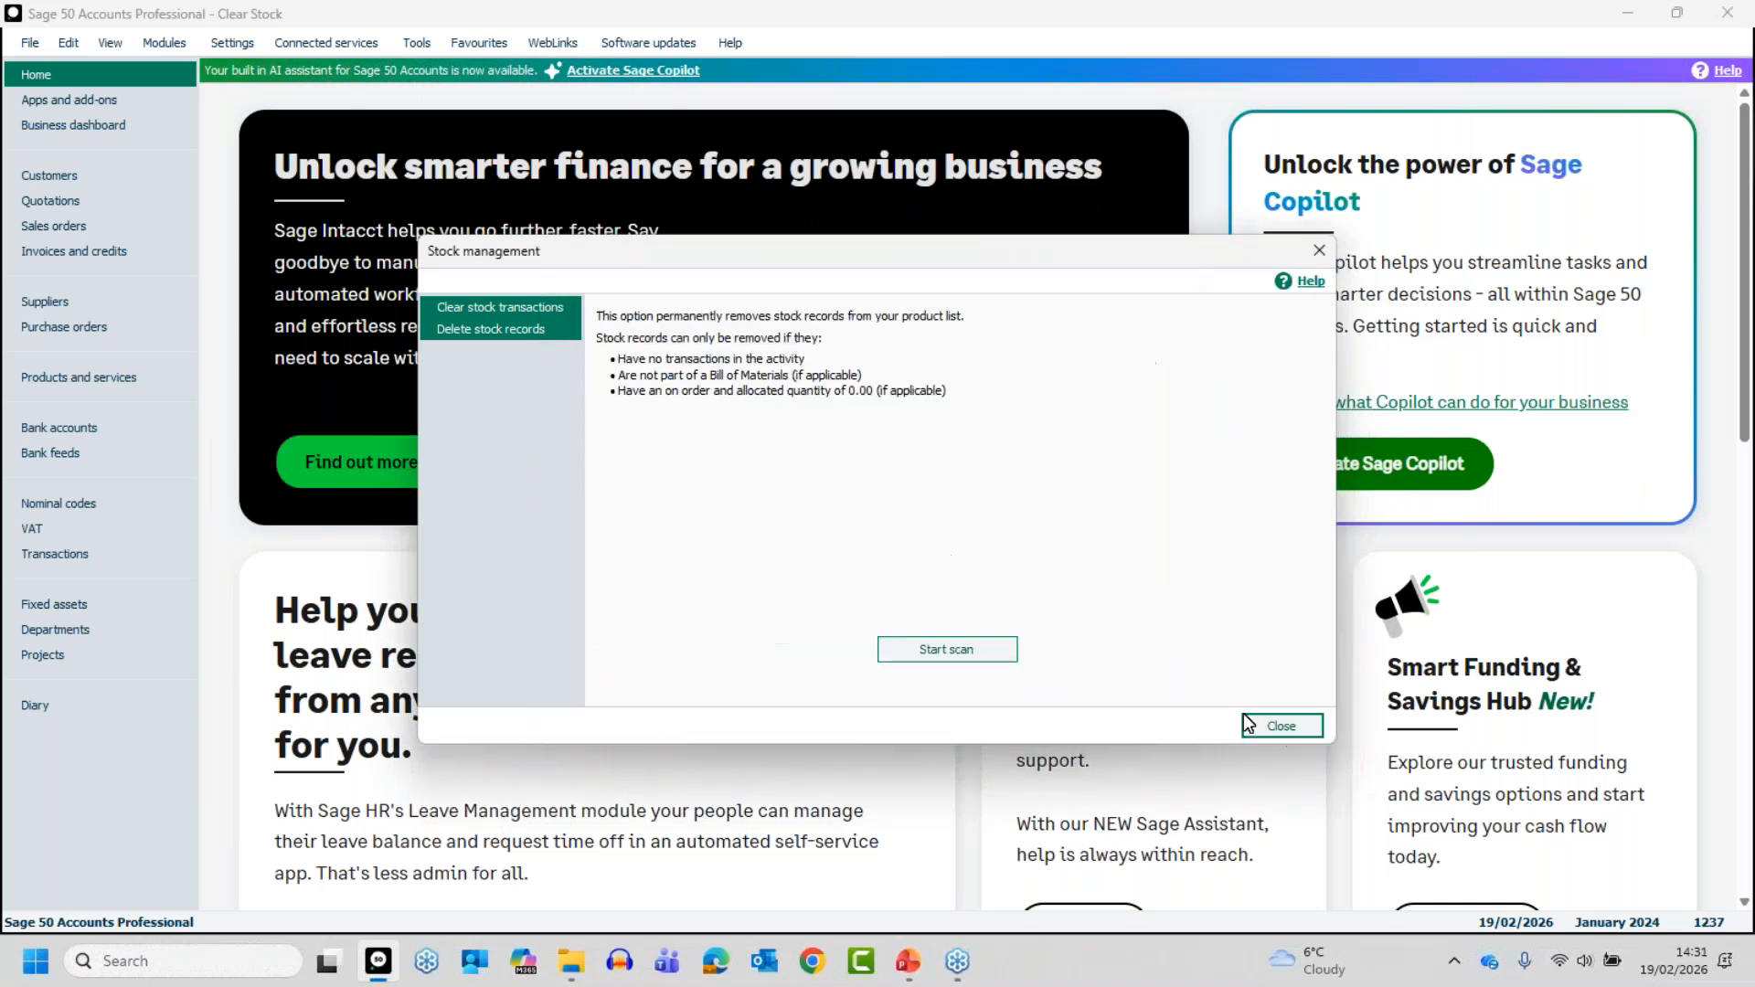
pyautogui.click(1280, 727)
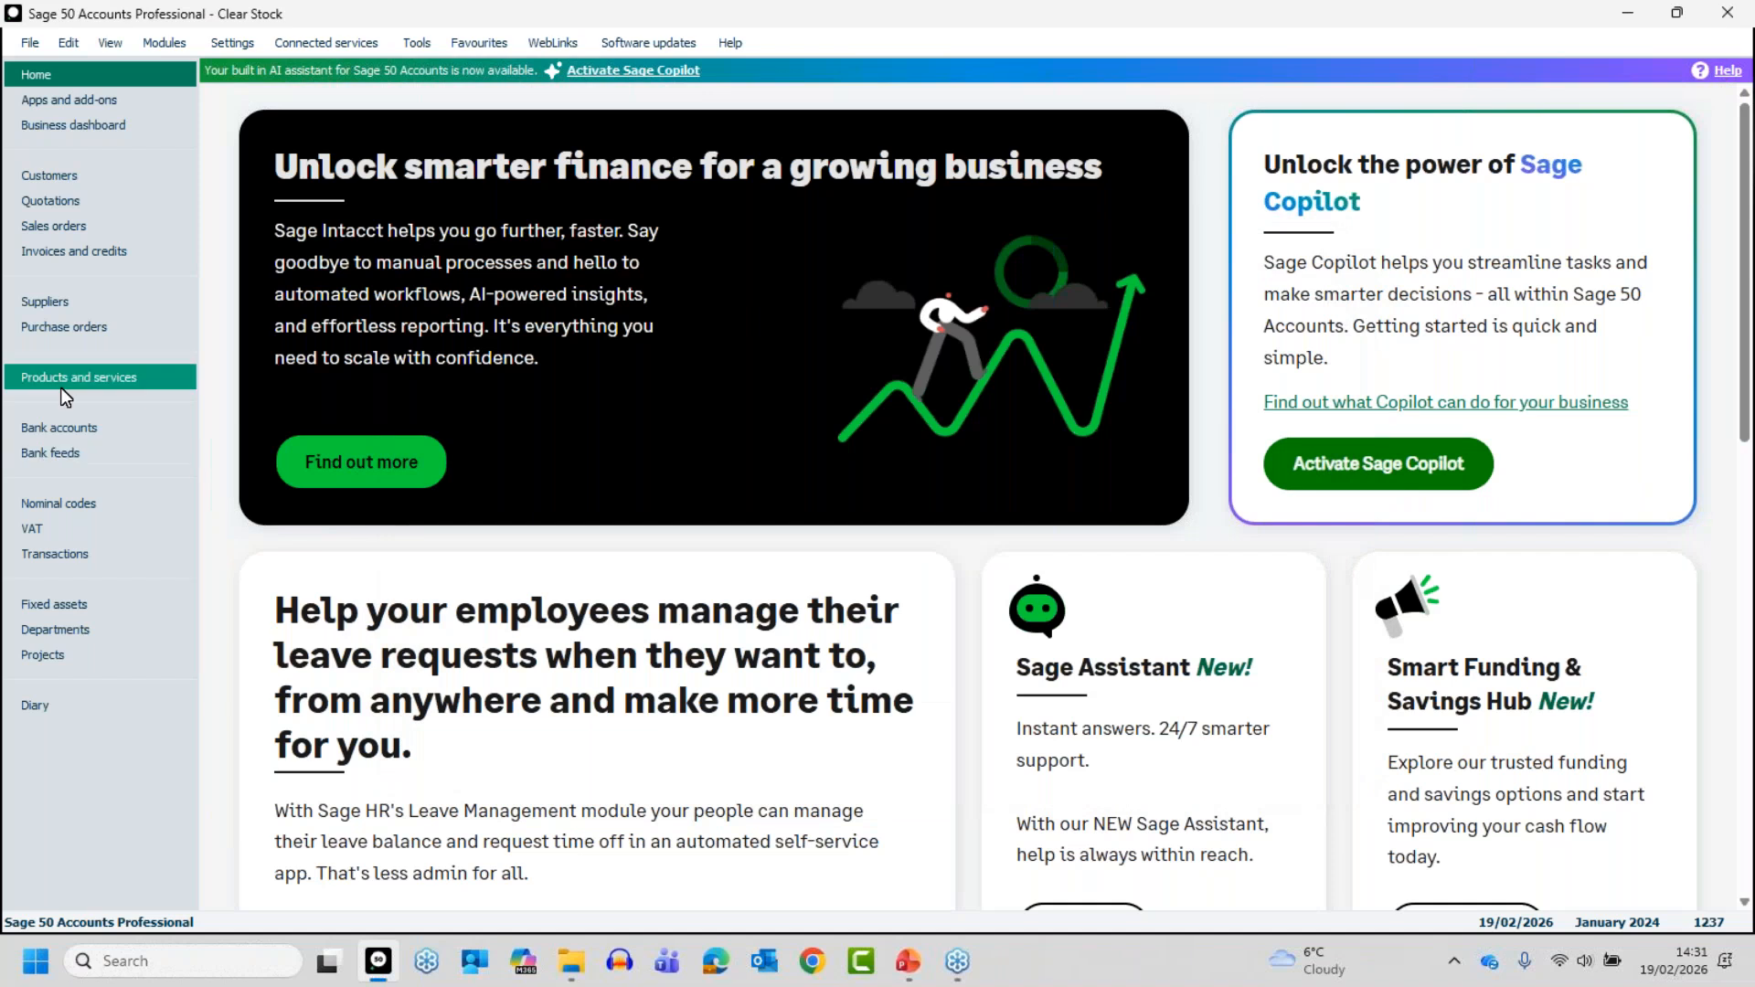
pyautogui.click(63, 378)
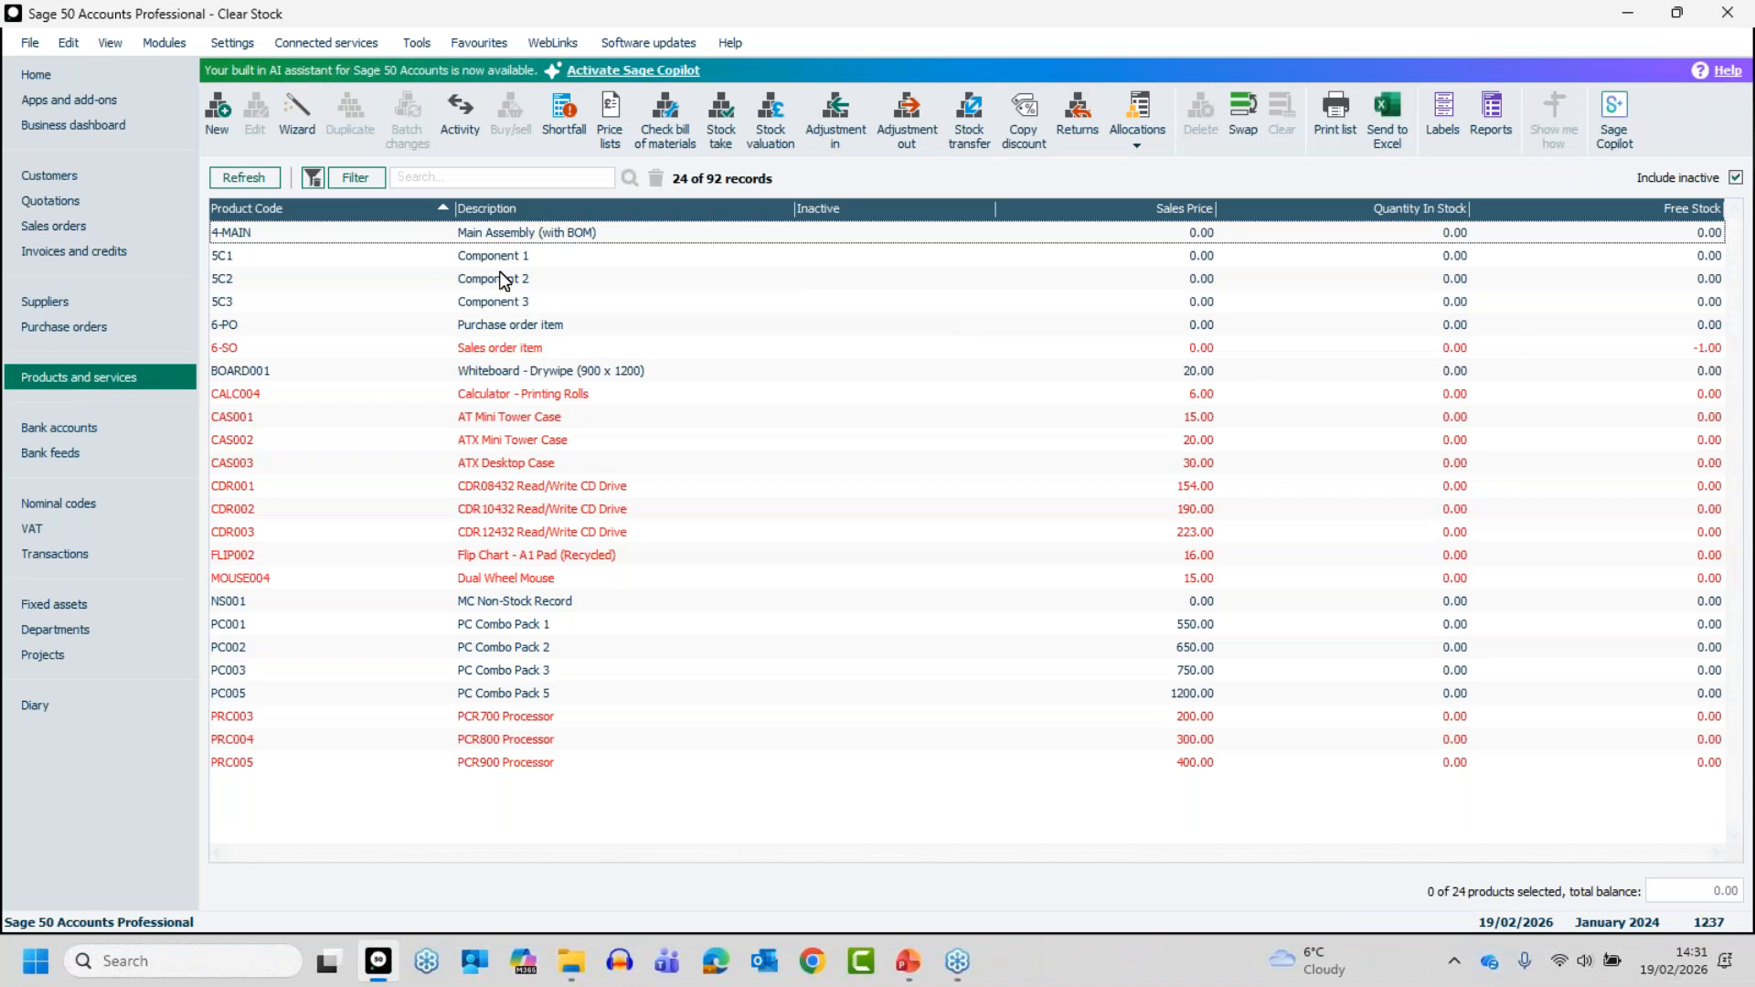
# - Compare the products list with and without its filter, leave the filter removed, and switch to the PowerPoint presentation
pyautogui.click(314, 180)
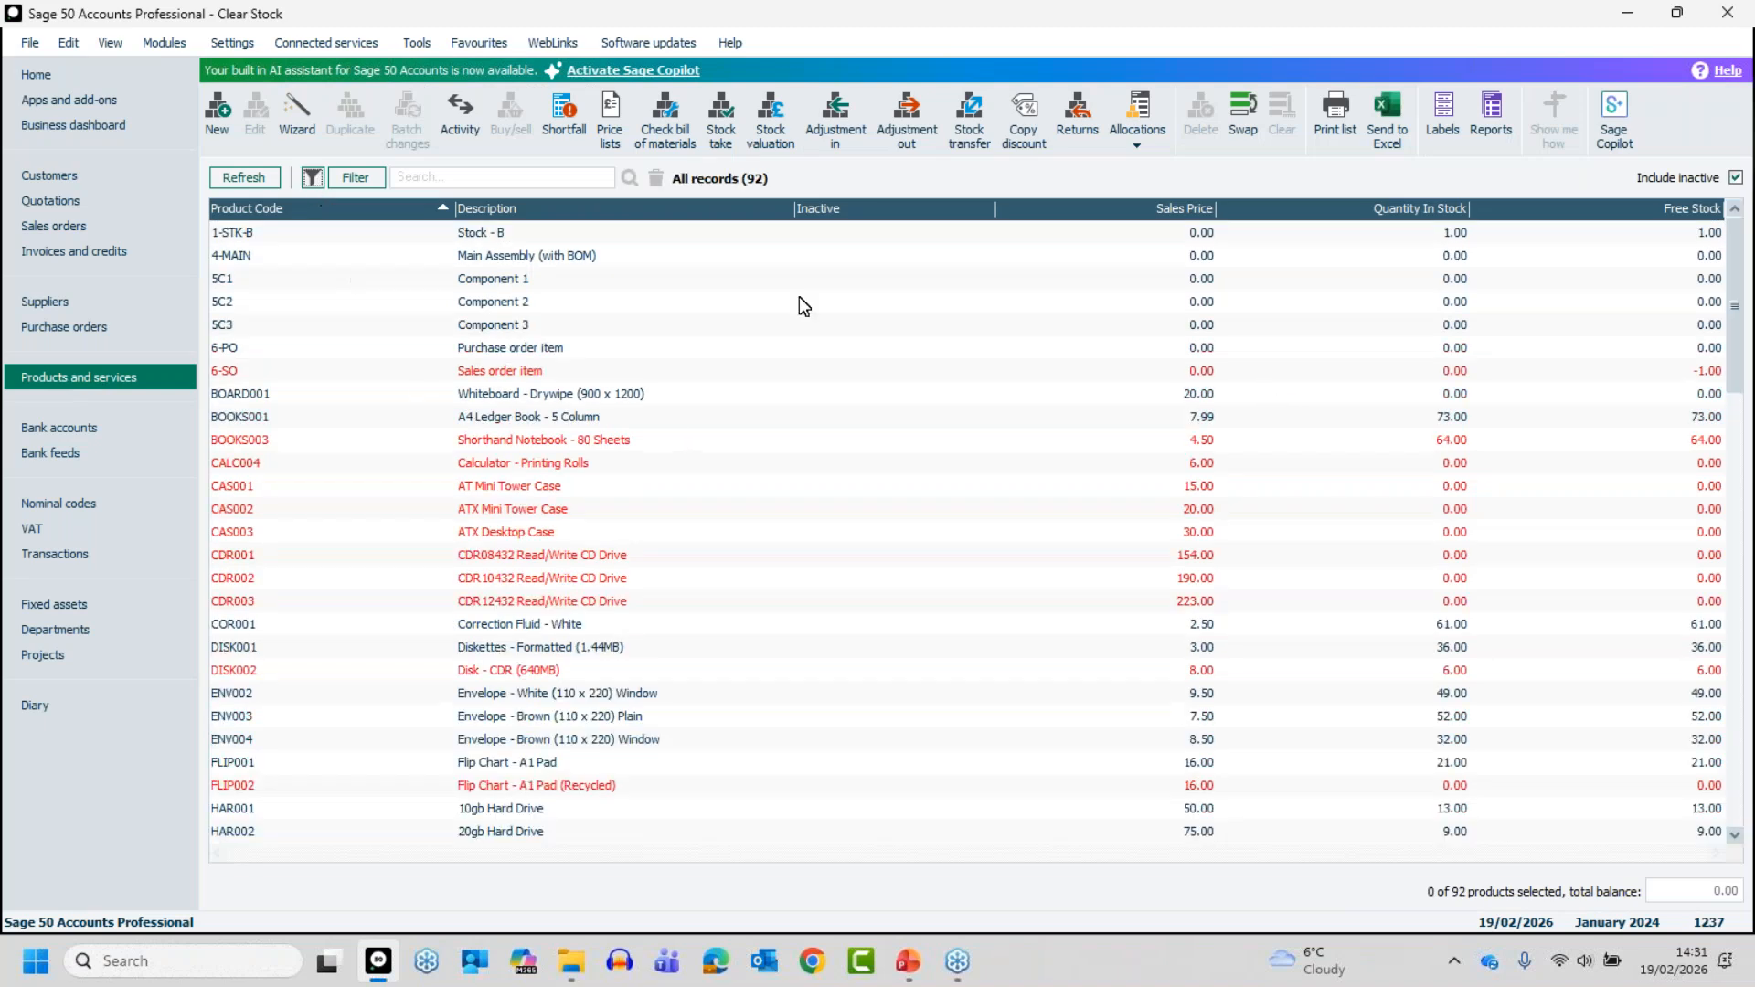
pyautogui.click(313, 177)
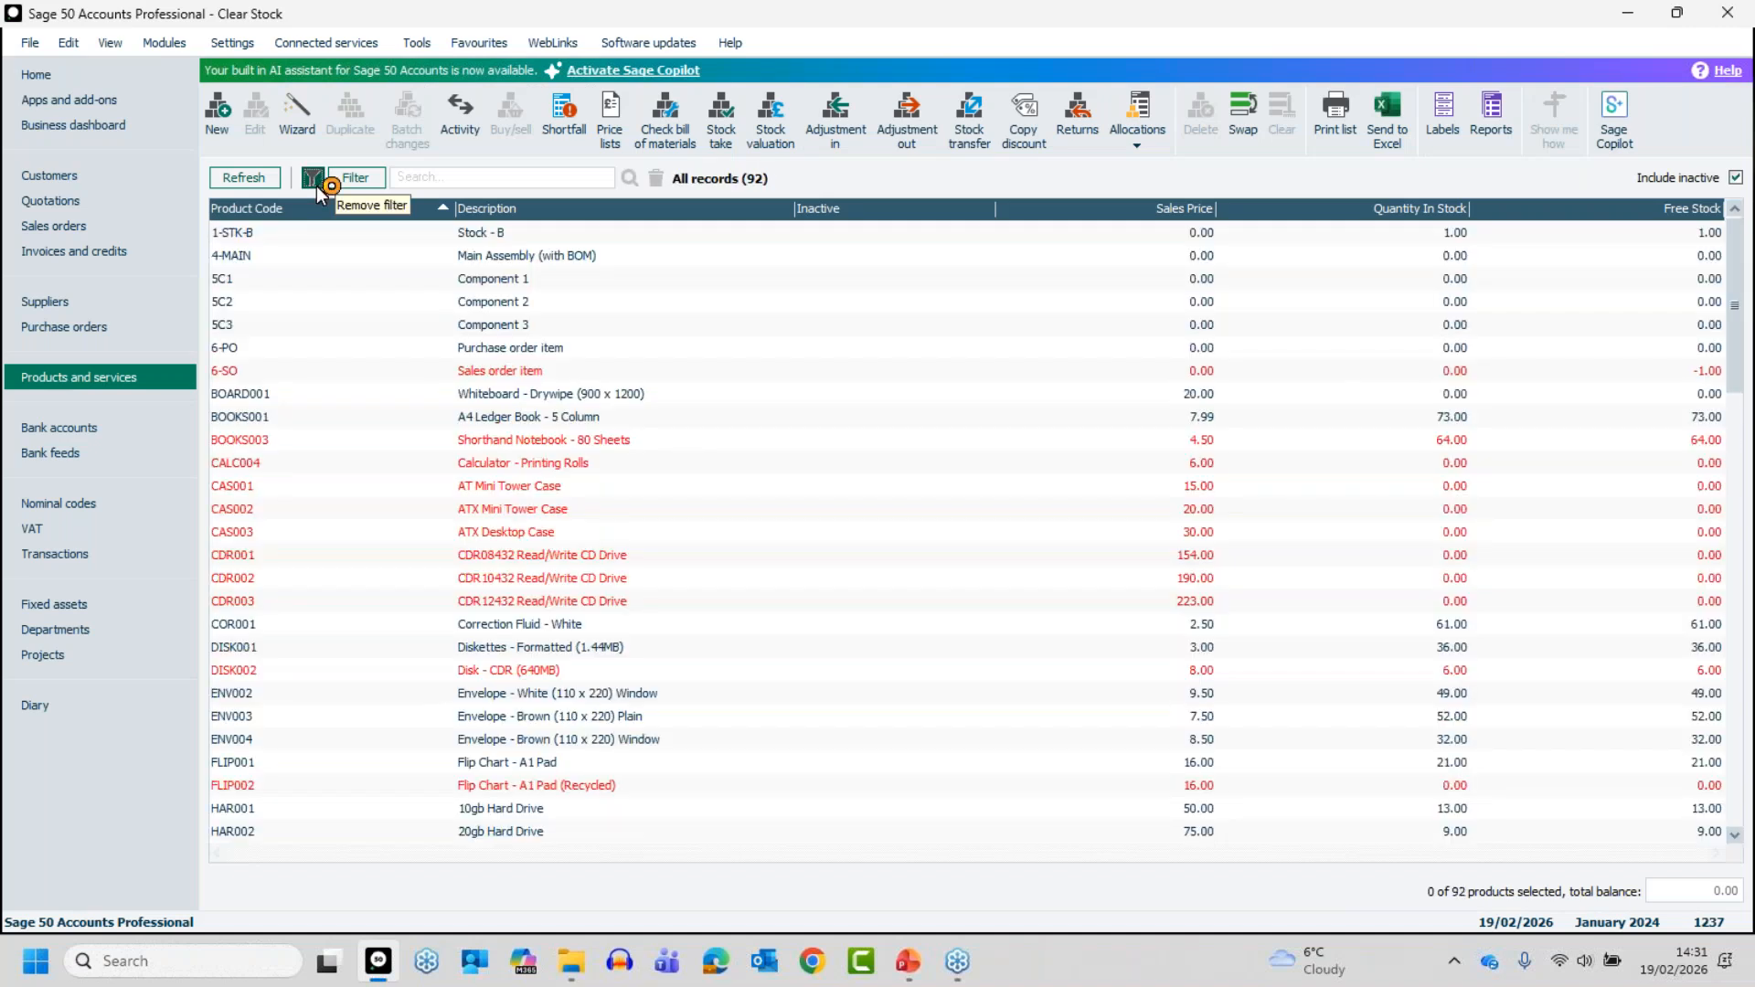
pyautogui.click(314, 179)
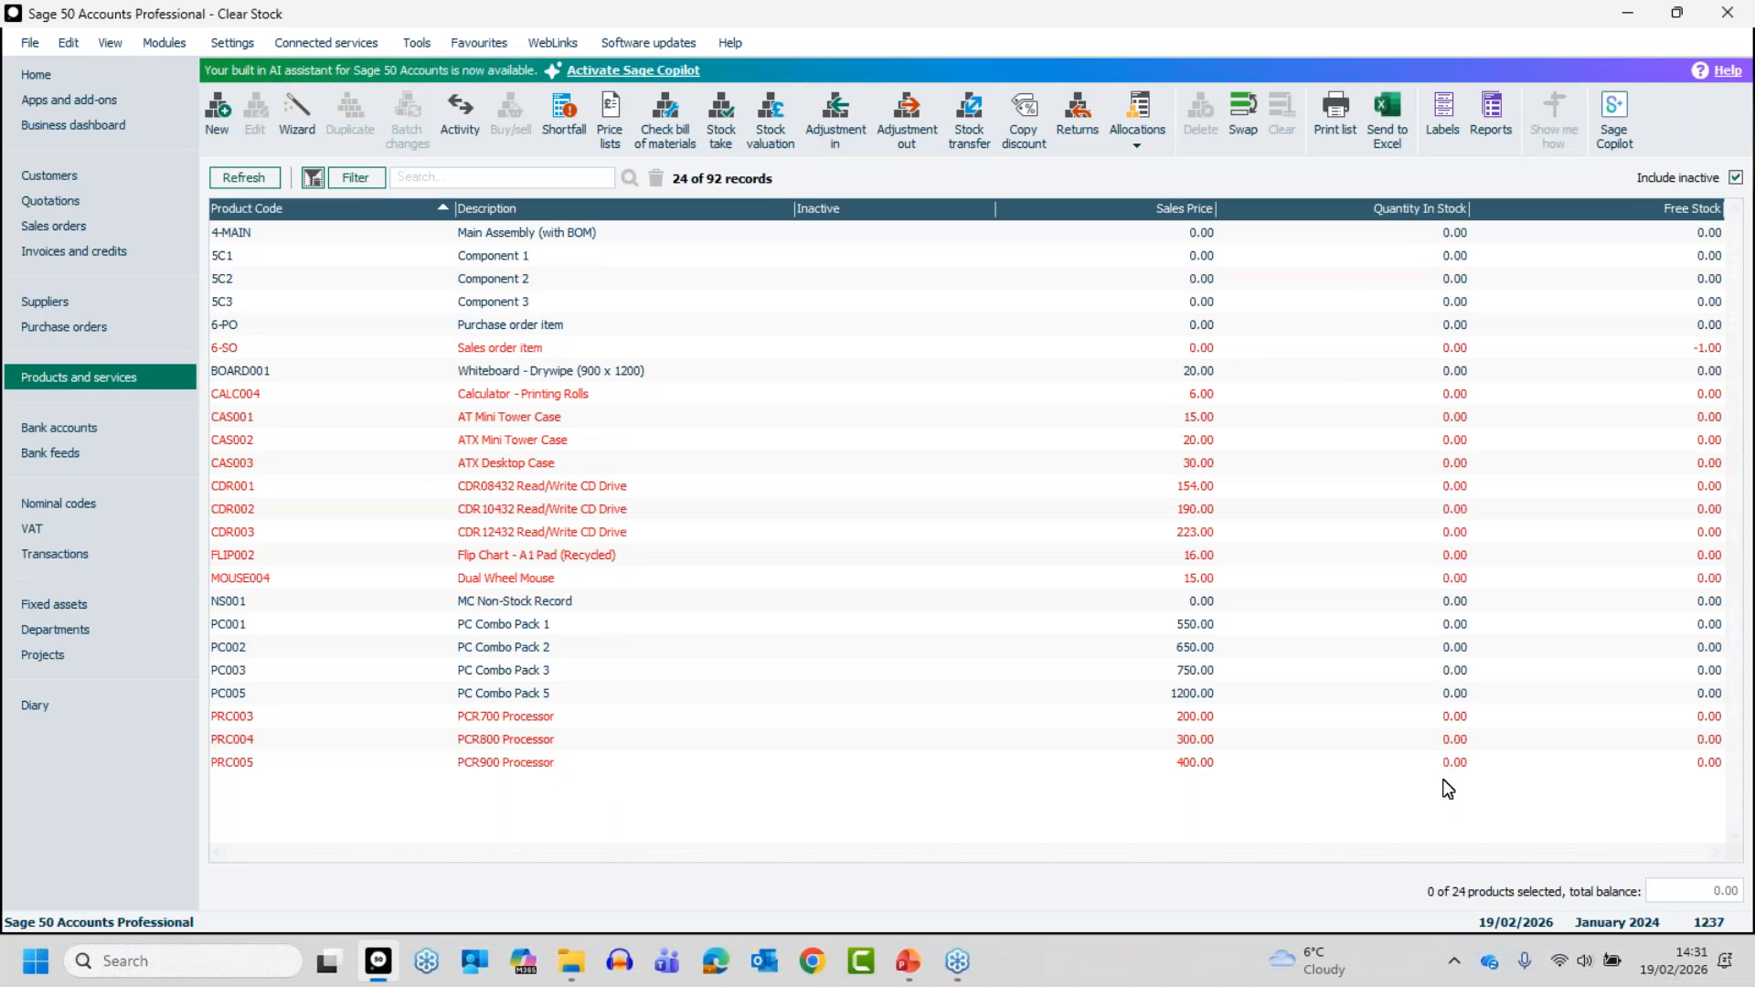
pyautogui.click(309, 179)
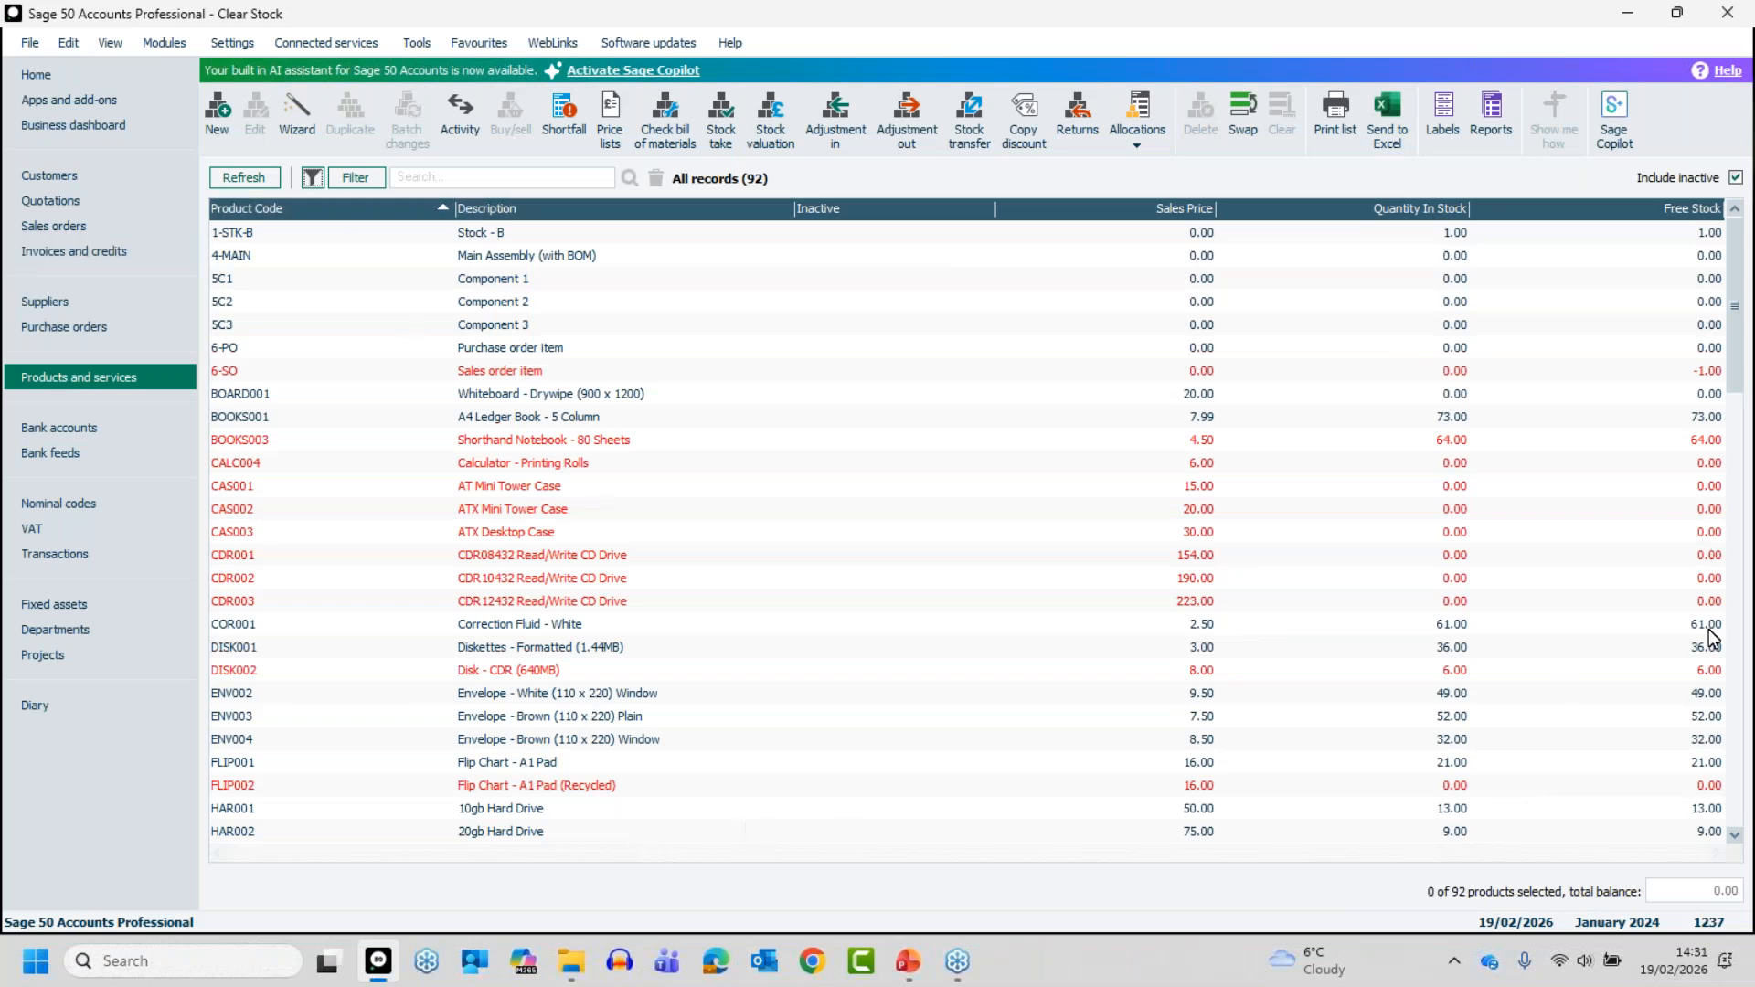
pyautogui.hotkey('alt', 'Tab')
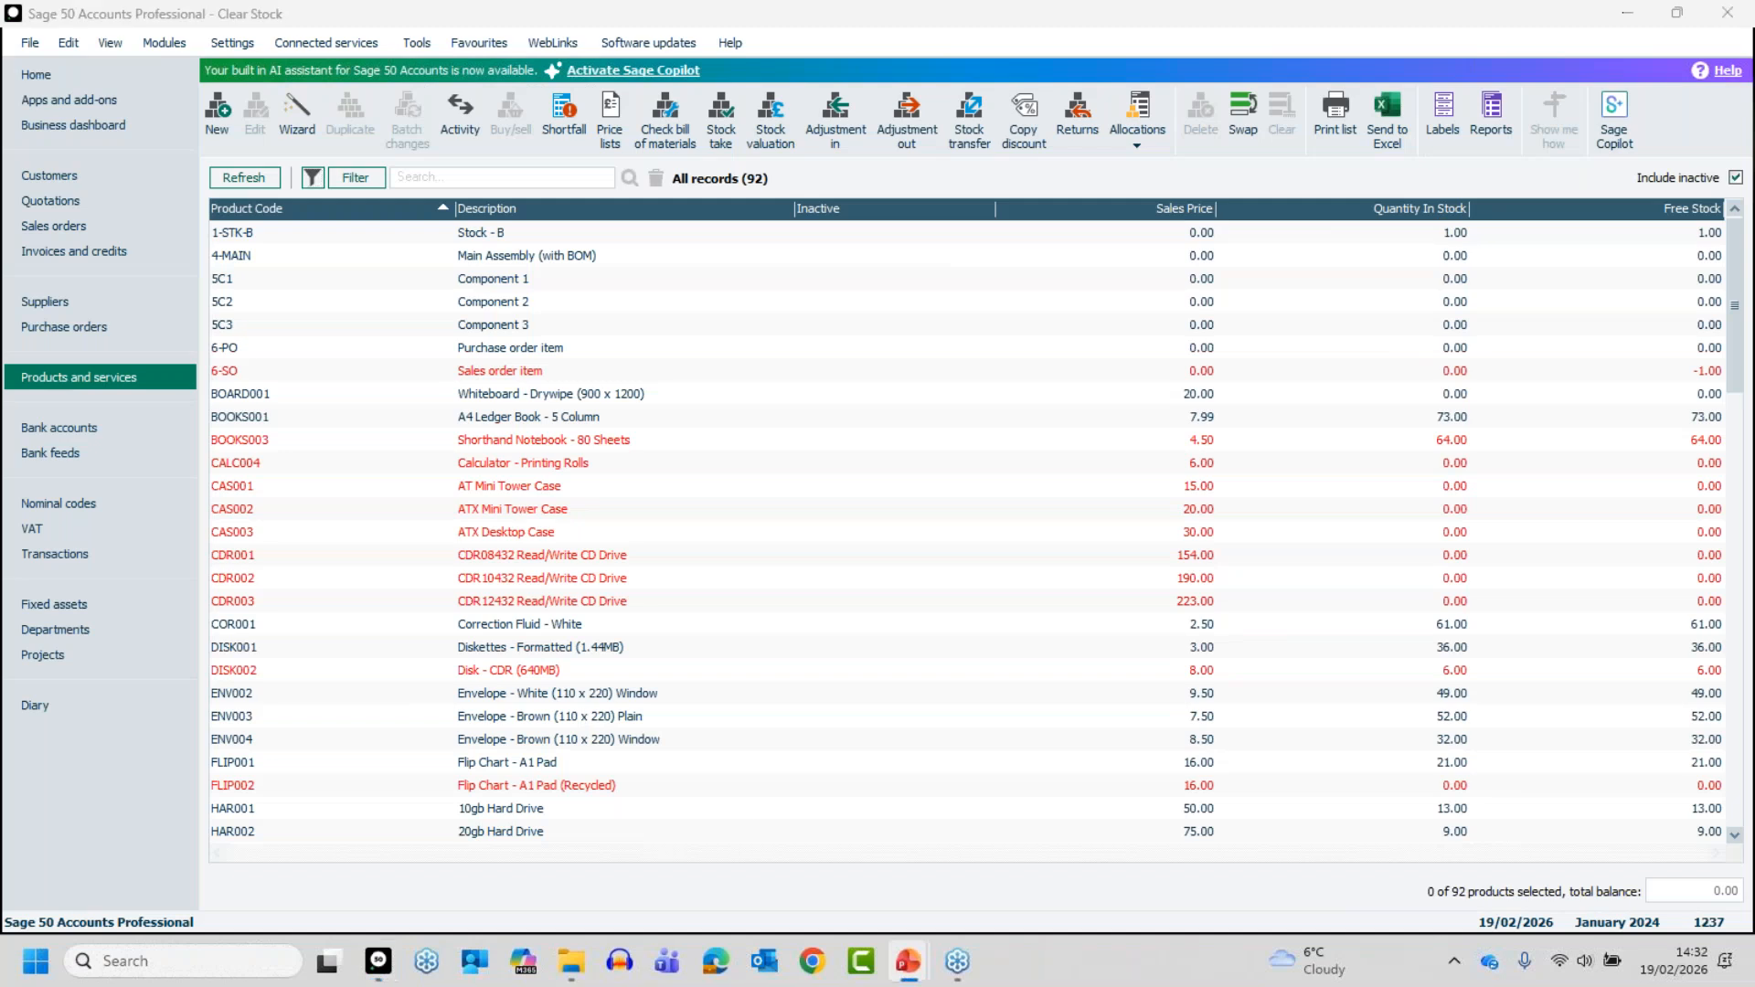
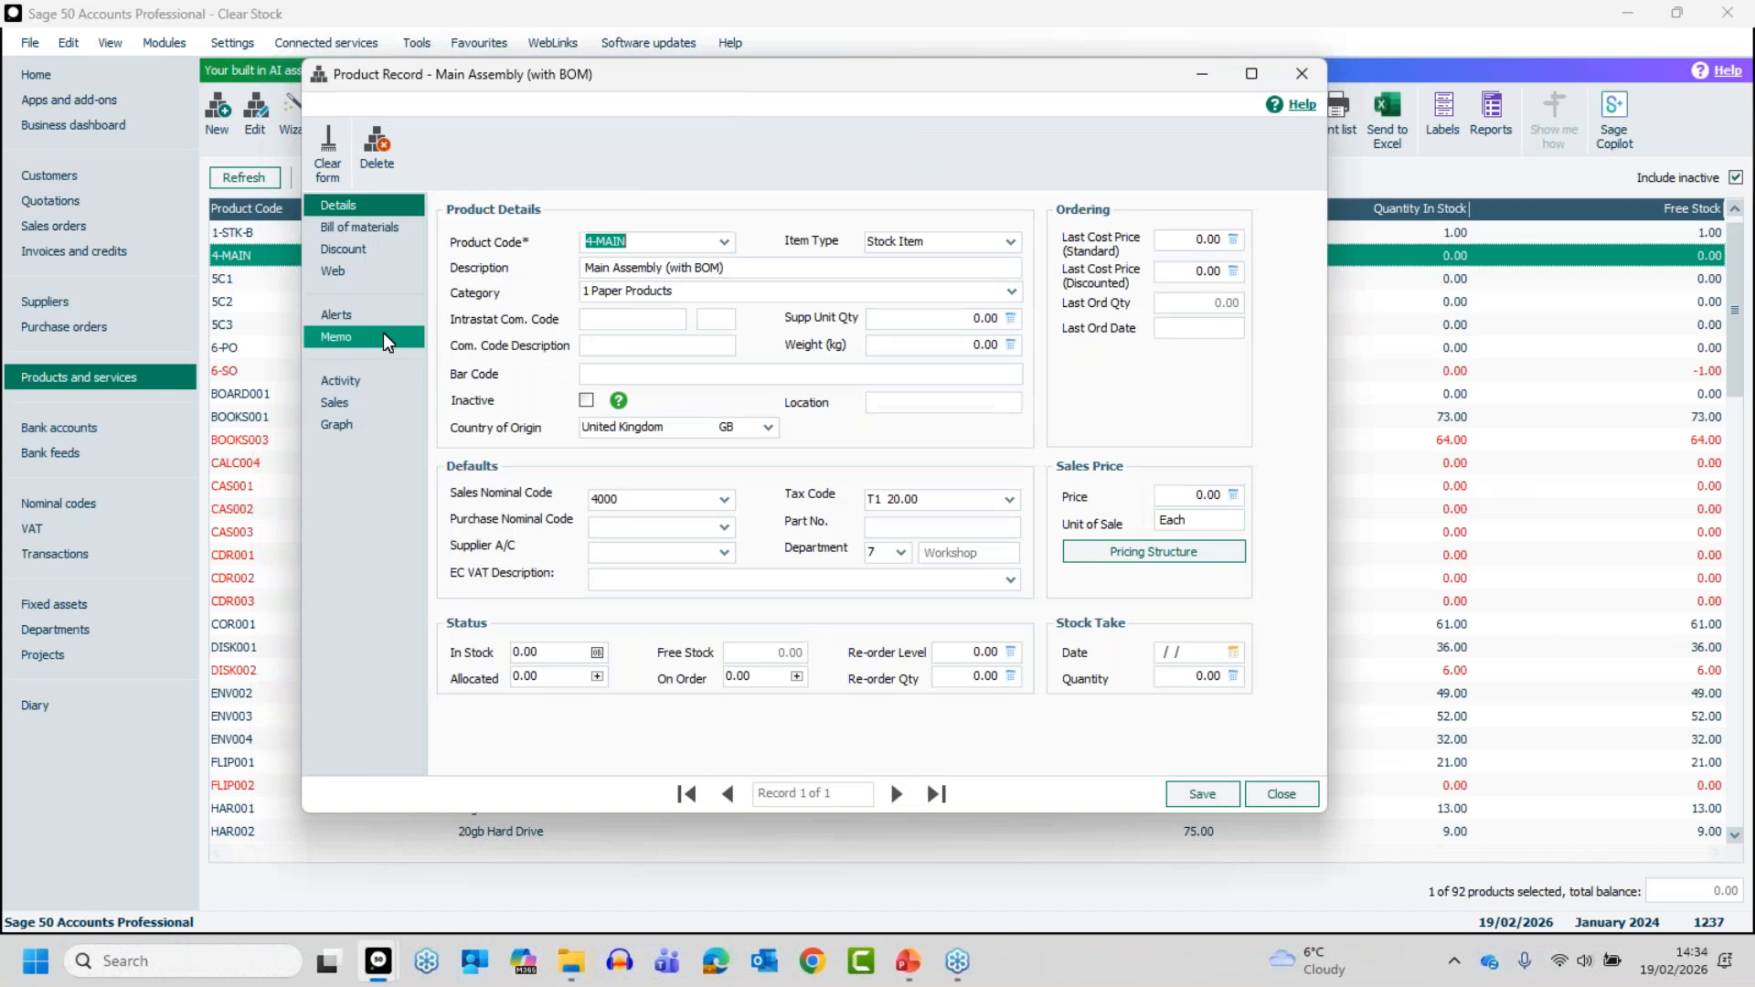
# - Remove components 5C1 and 5C2 from the Main Assembly's bill of materials, then save and close the product record
pyautogui.click(357, 228)
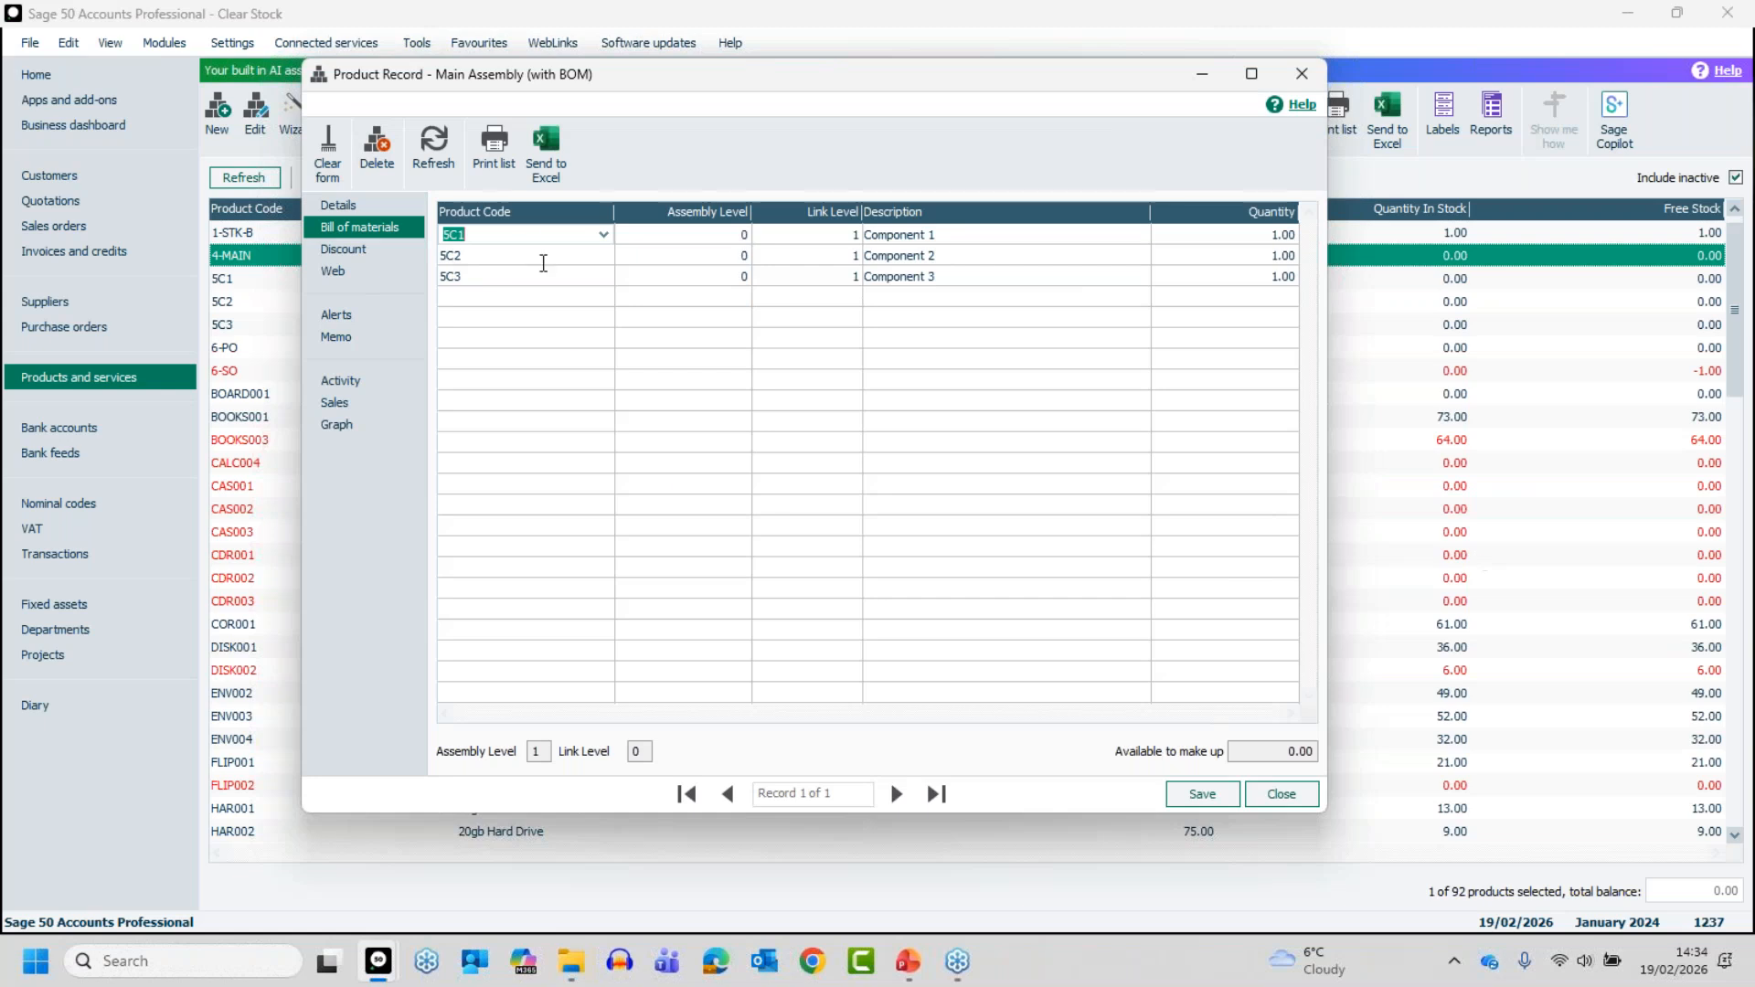
pyautogui.press('F8')
pyautogui.press('F8')
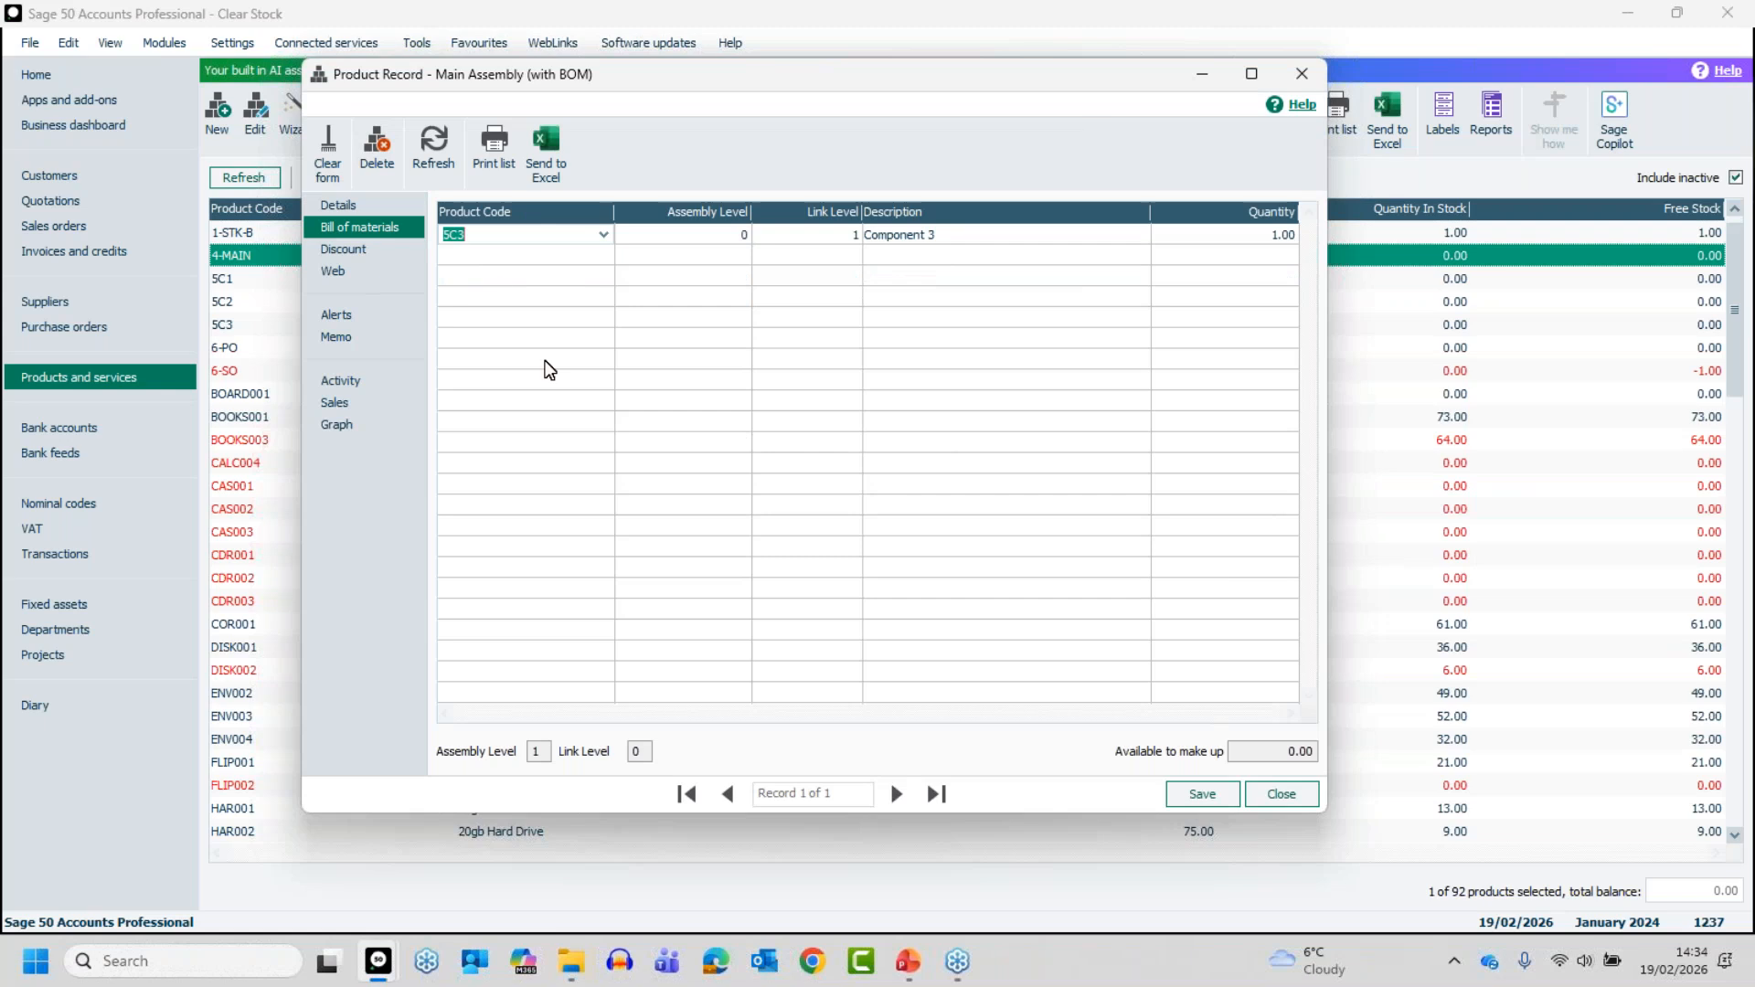
pyautogui.click(1205, 794)
pyautogui.click(1287, 793)
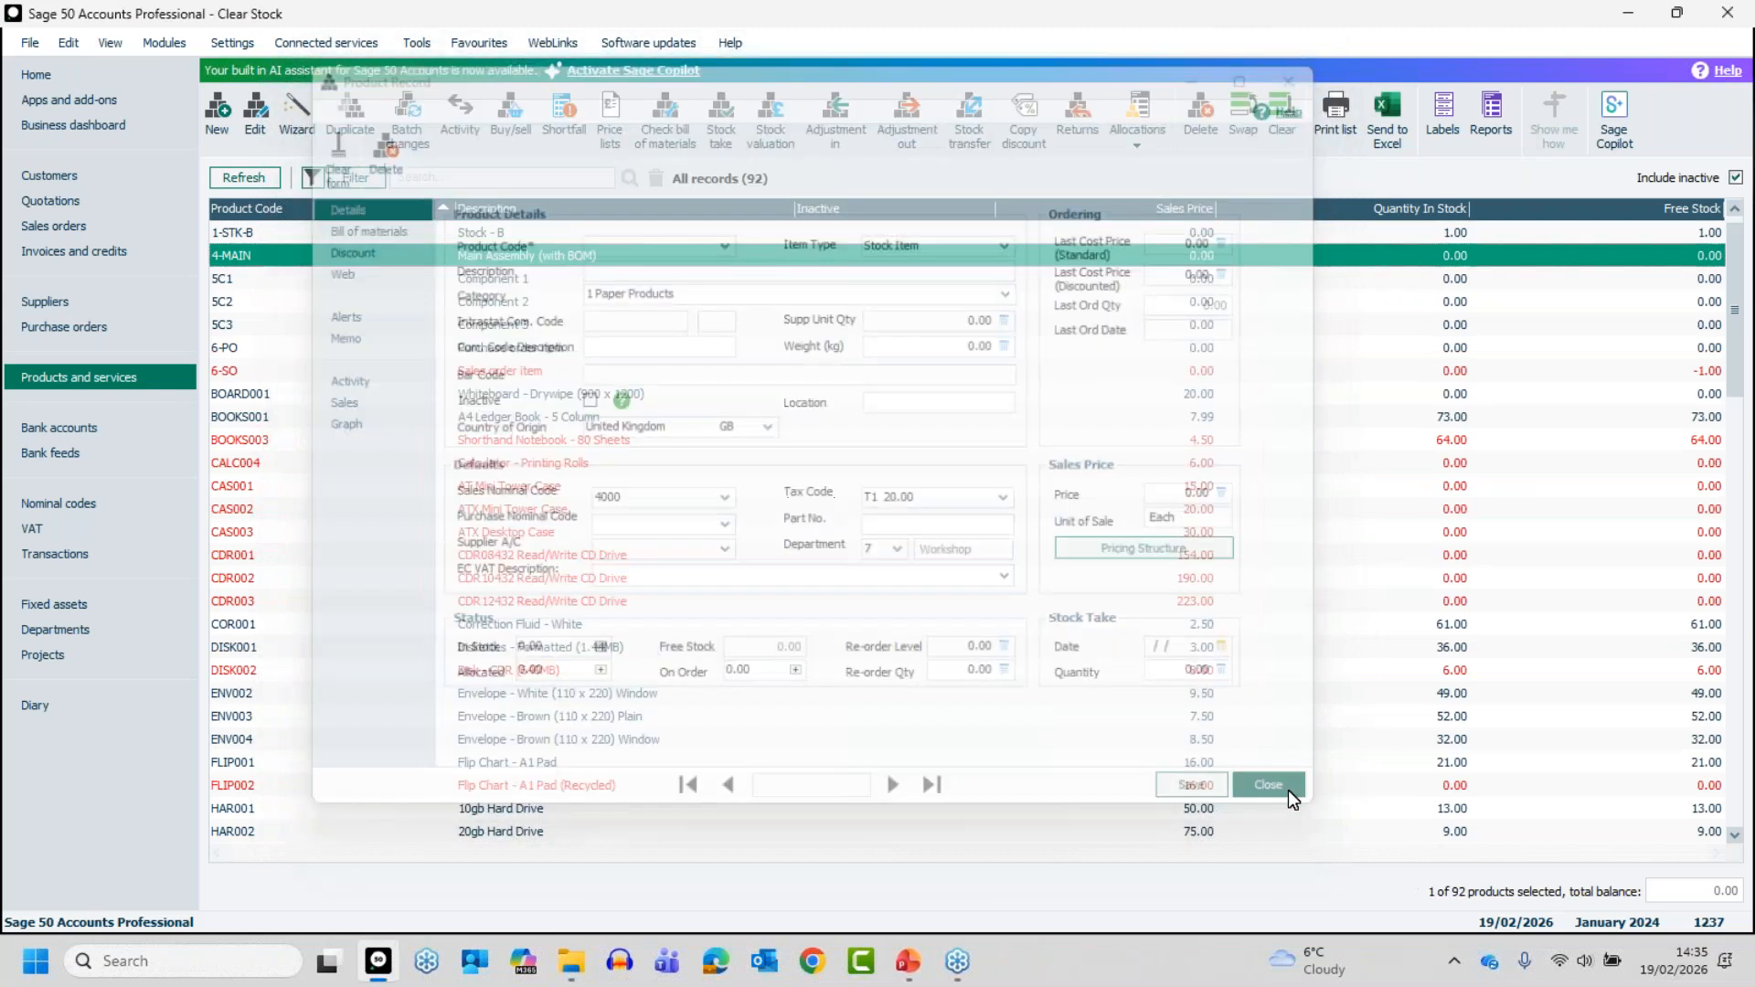
# - Check the bill of materials and link level on the Component 3 record, then close the record
pyautogui.click(439, 325)
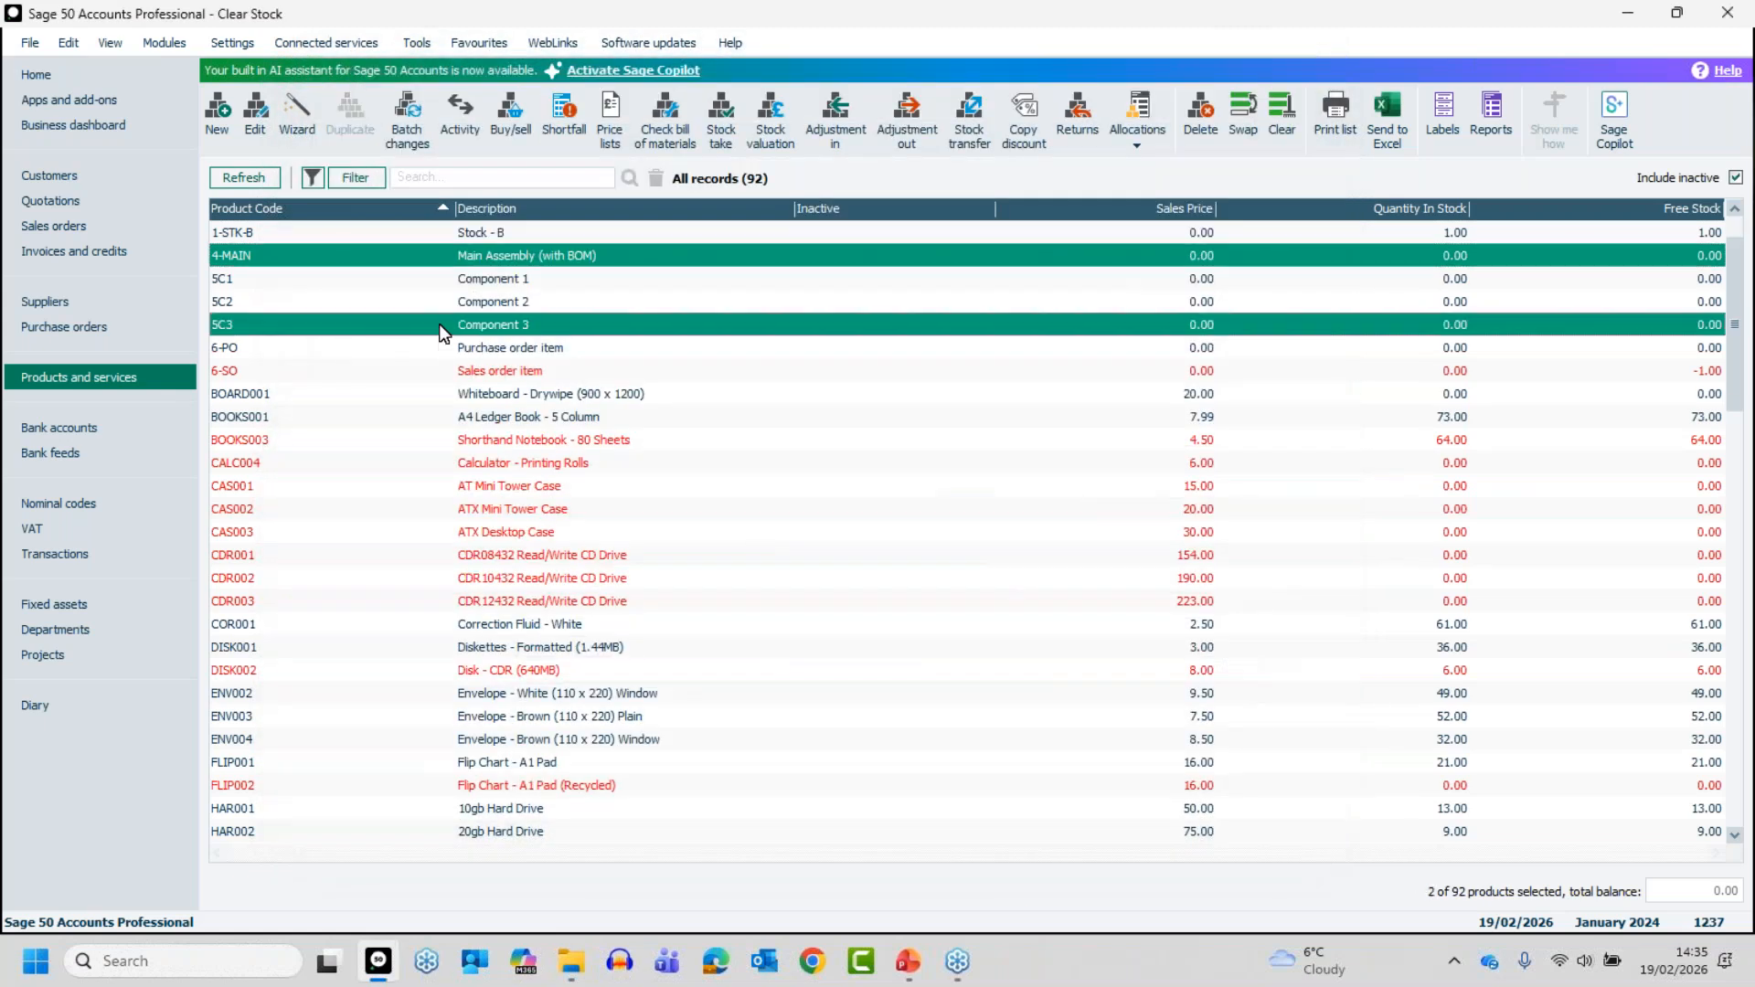
pyautogui.click(448, 260)
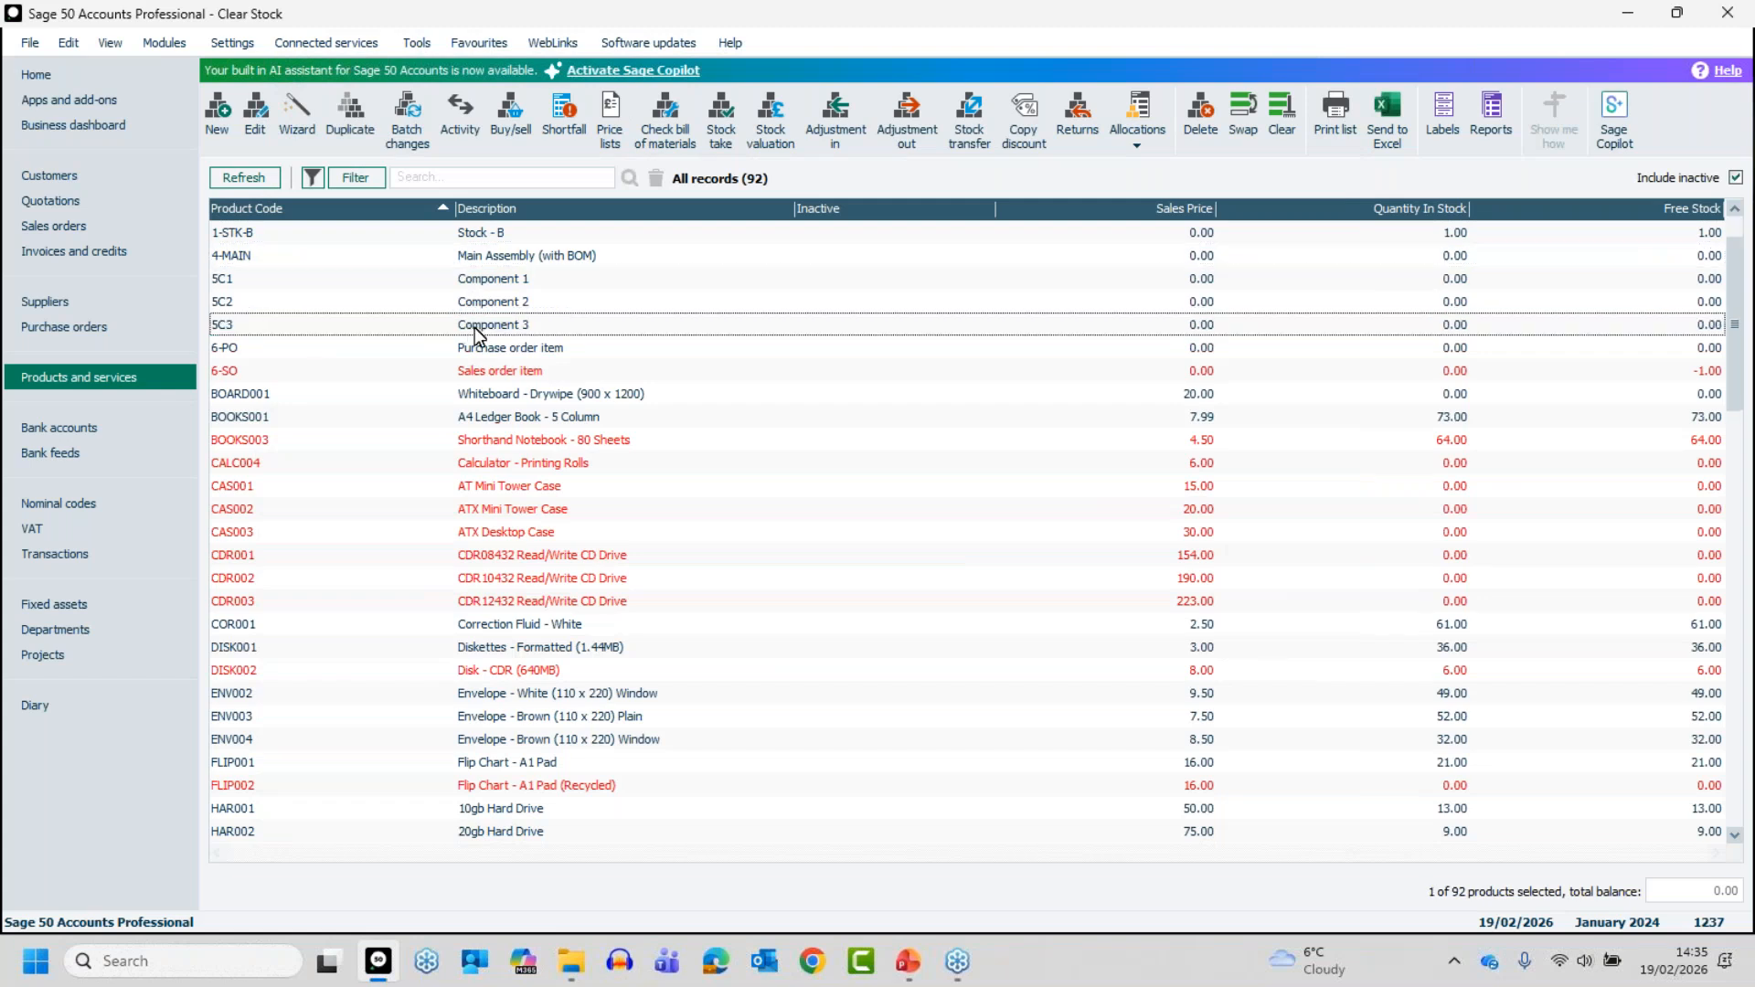
pyautogui.click(474, 327)
pyautogui.doubleClick(474, 327)
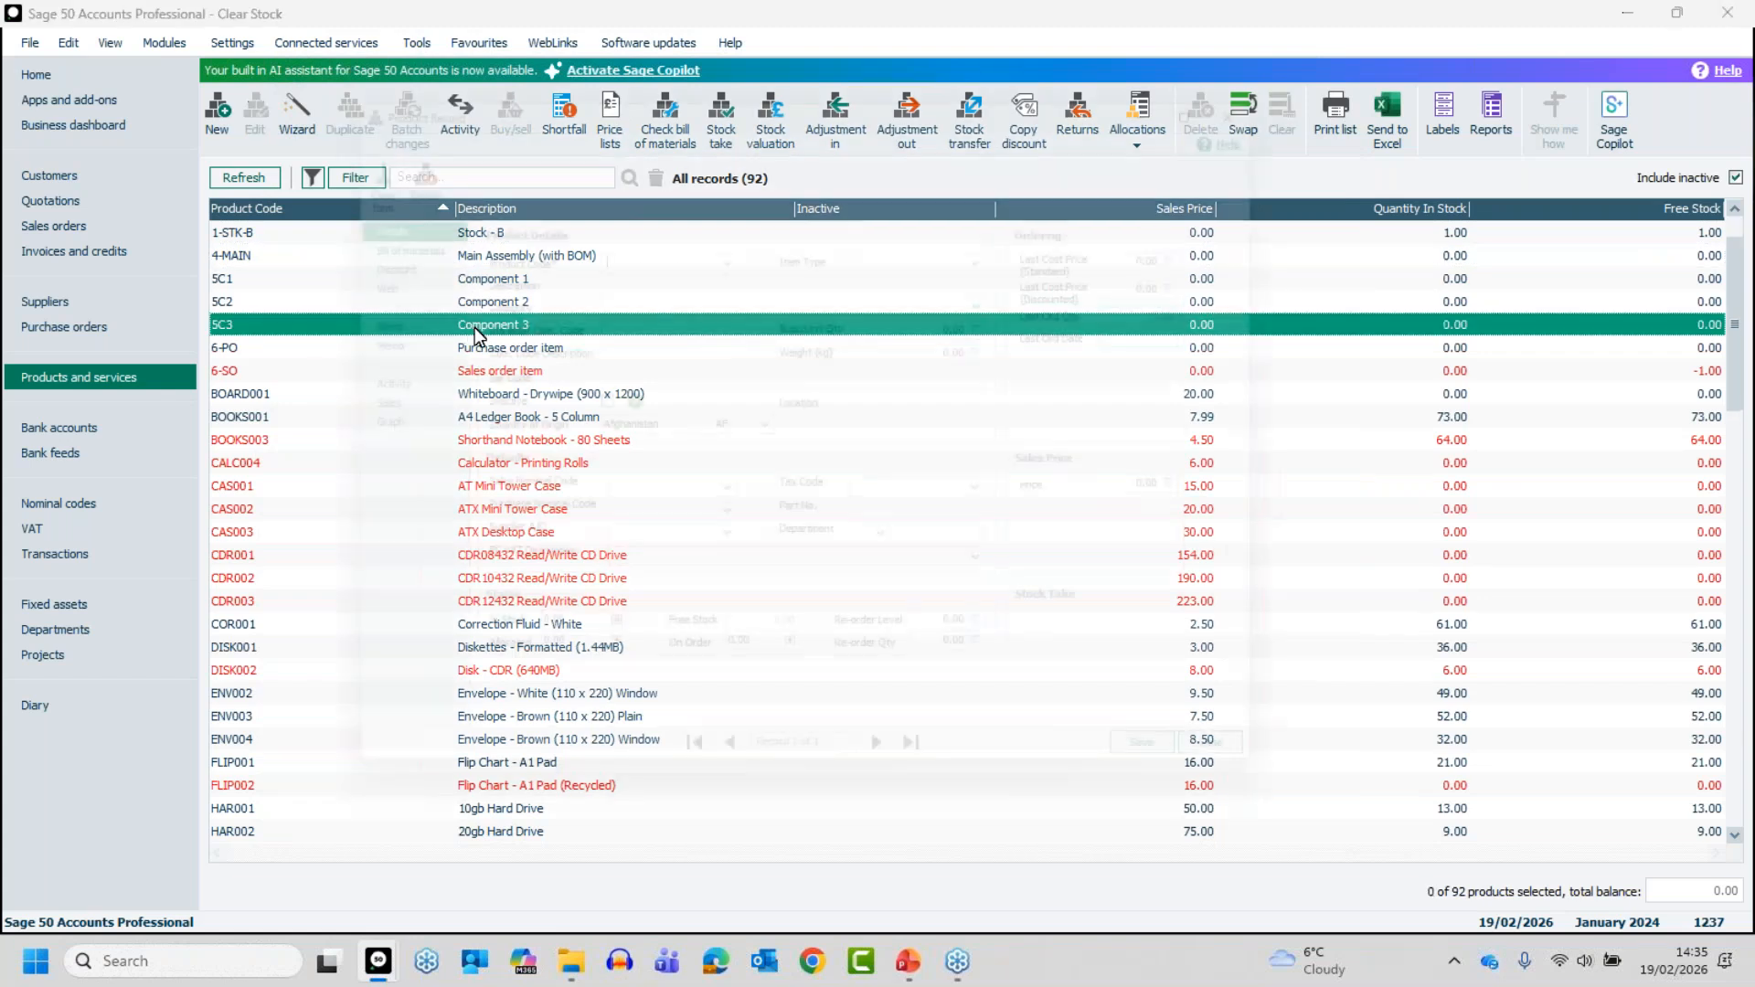
pyautogui.click(388, 234)
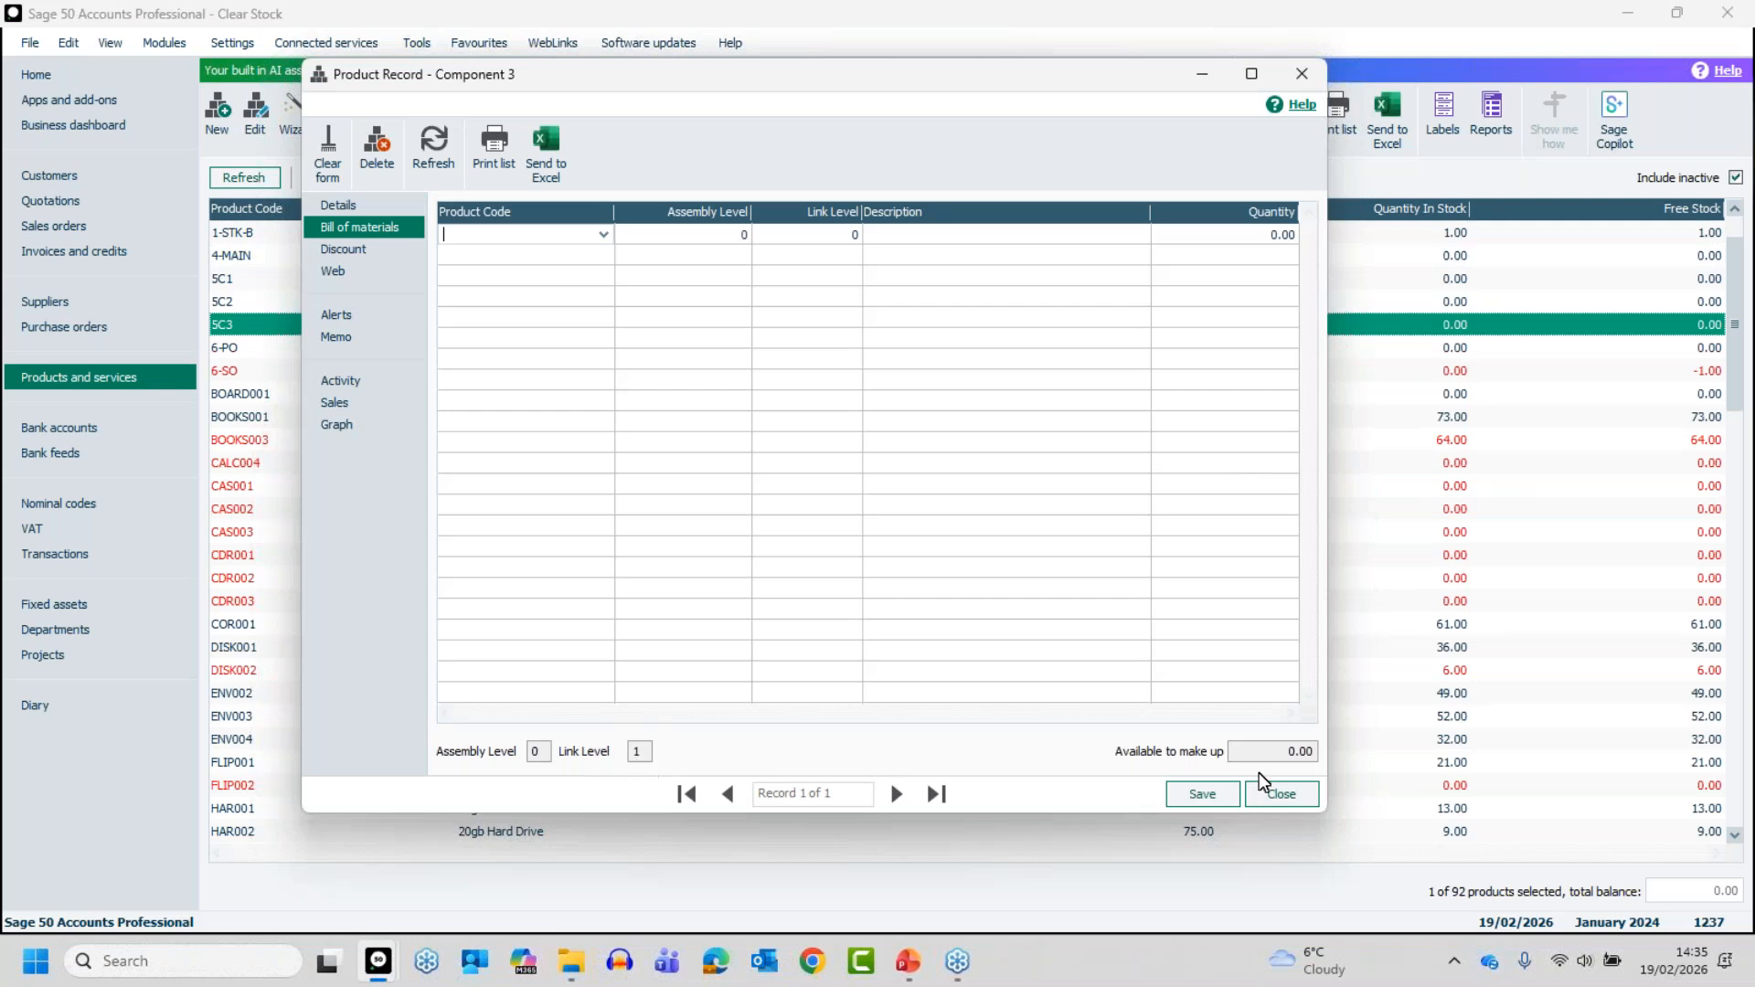
pyautogui.click(1295, 794)
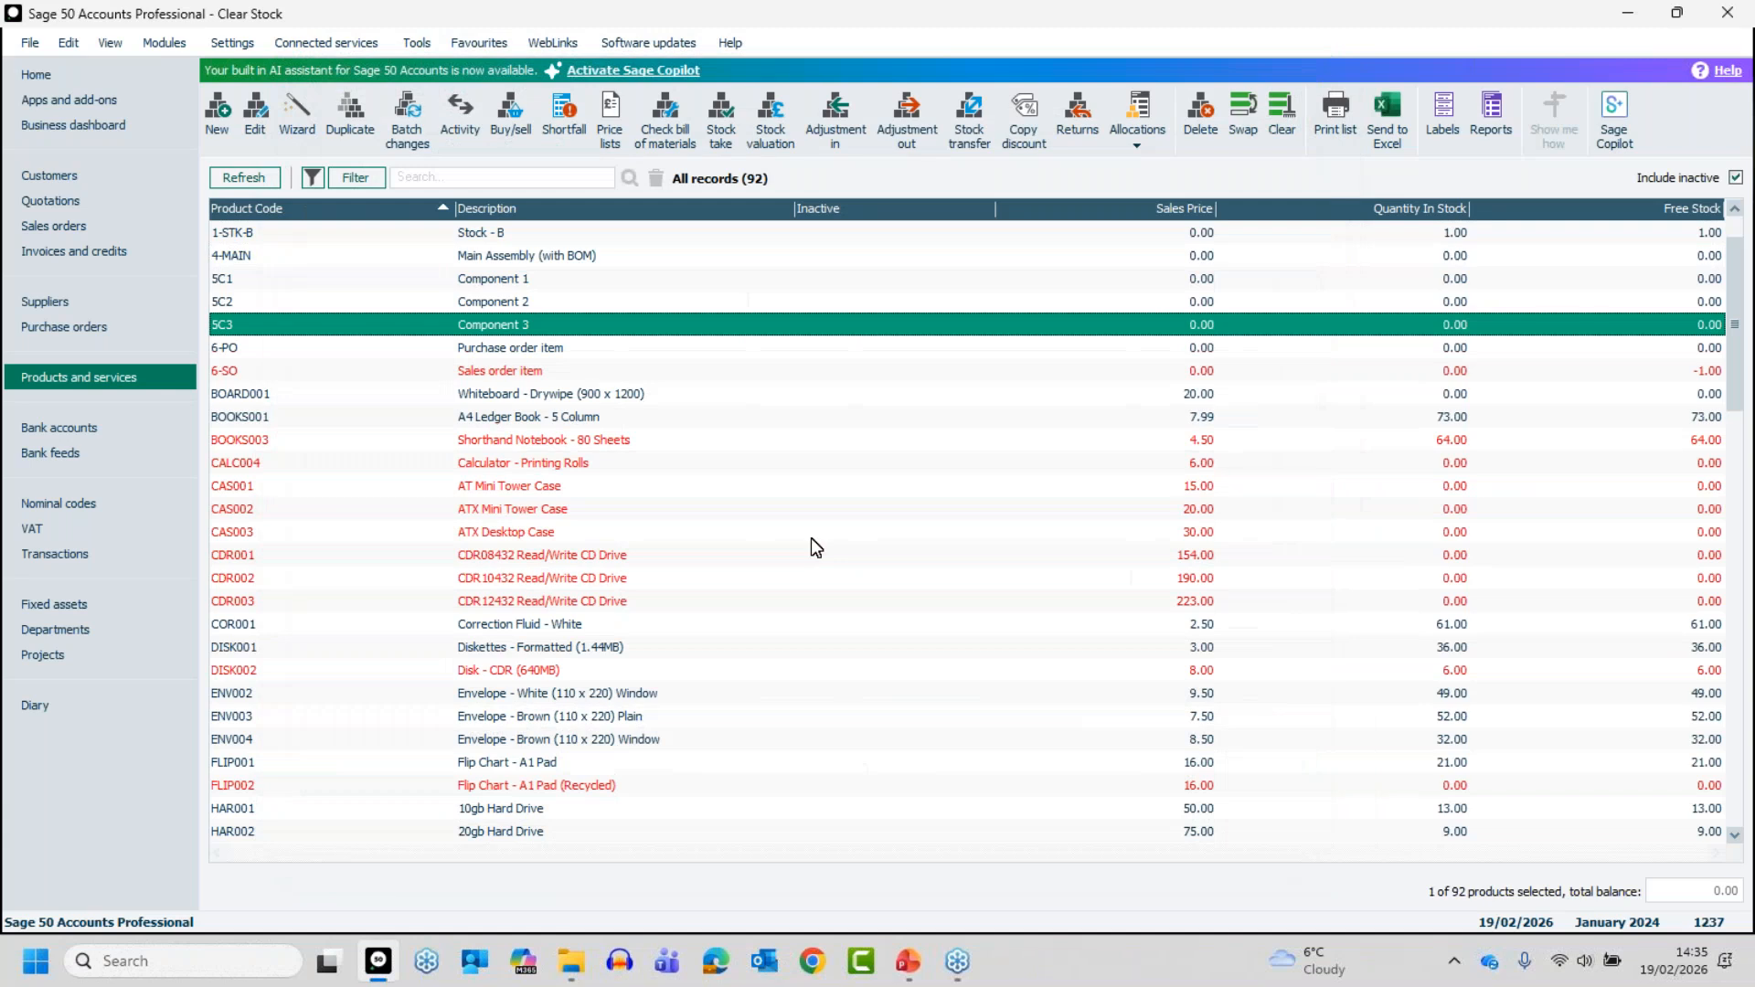
# - Remove the remaining component 5C3 from the Main Assembly's bill of materials, then save and close the record
pyautogui.click(475, 258)
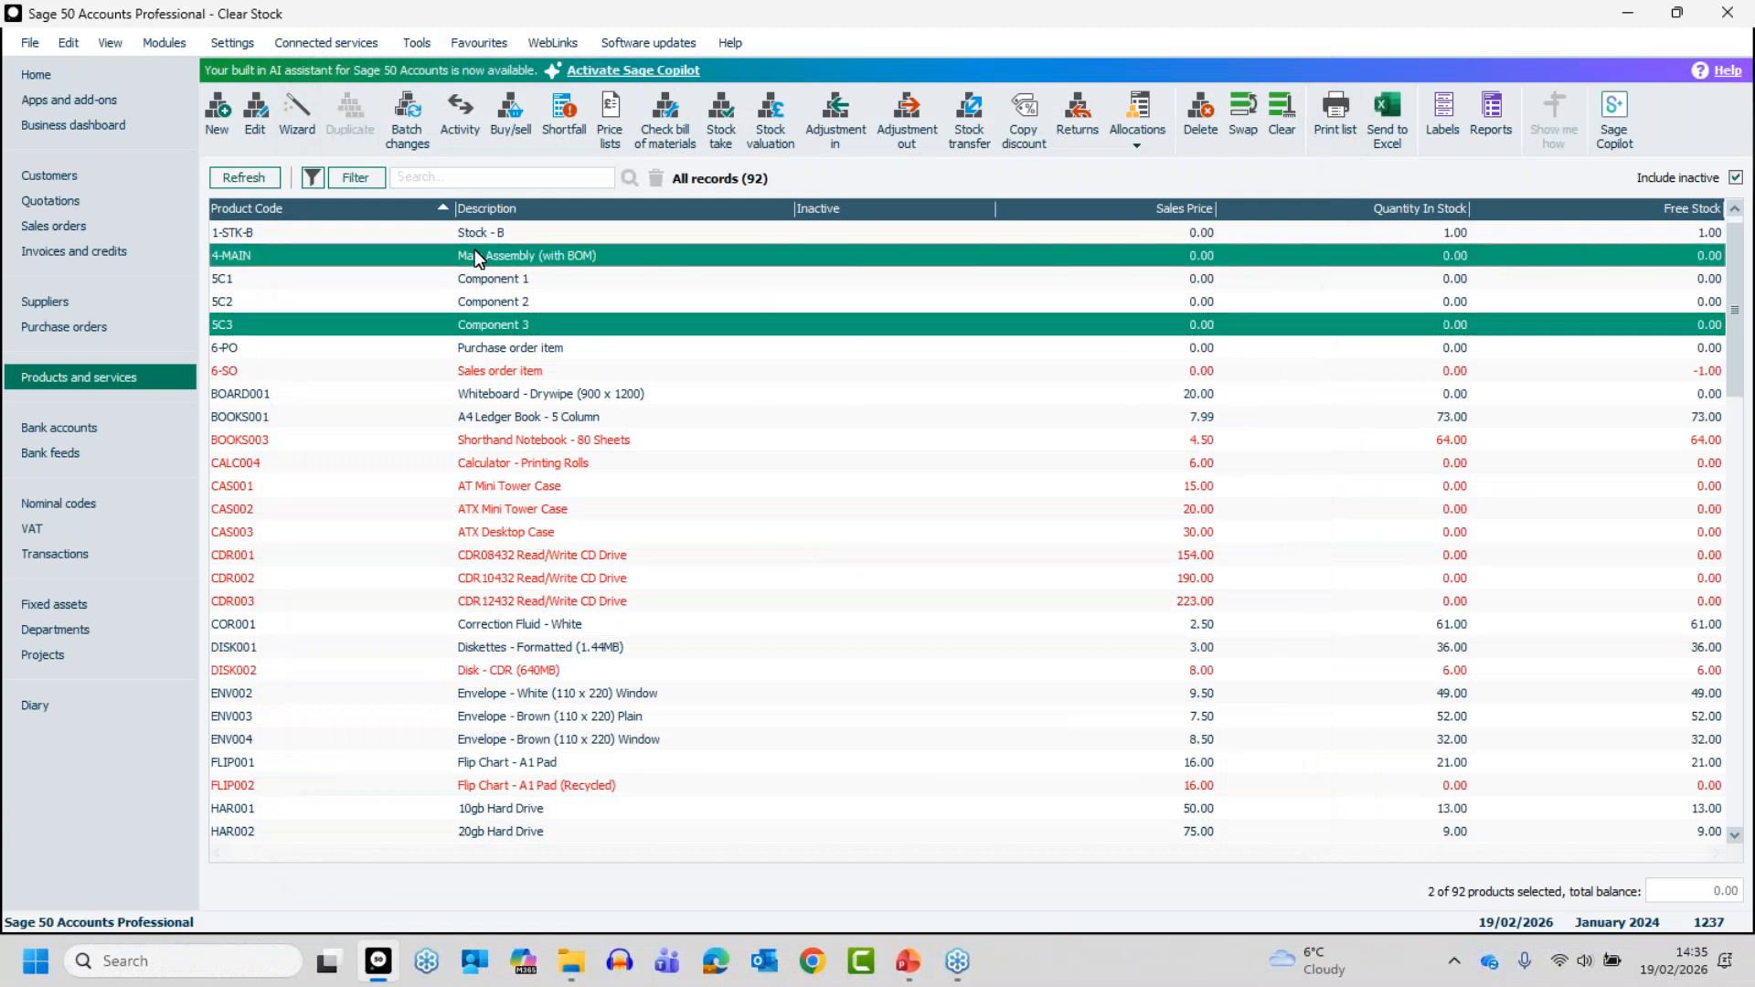
pyautogui.click(472, 326)
pyautogui.click(480, 256)
pyautogui.click(480, 256)
pyautogui.doubleClick(480, 256)
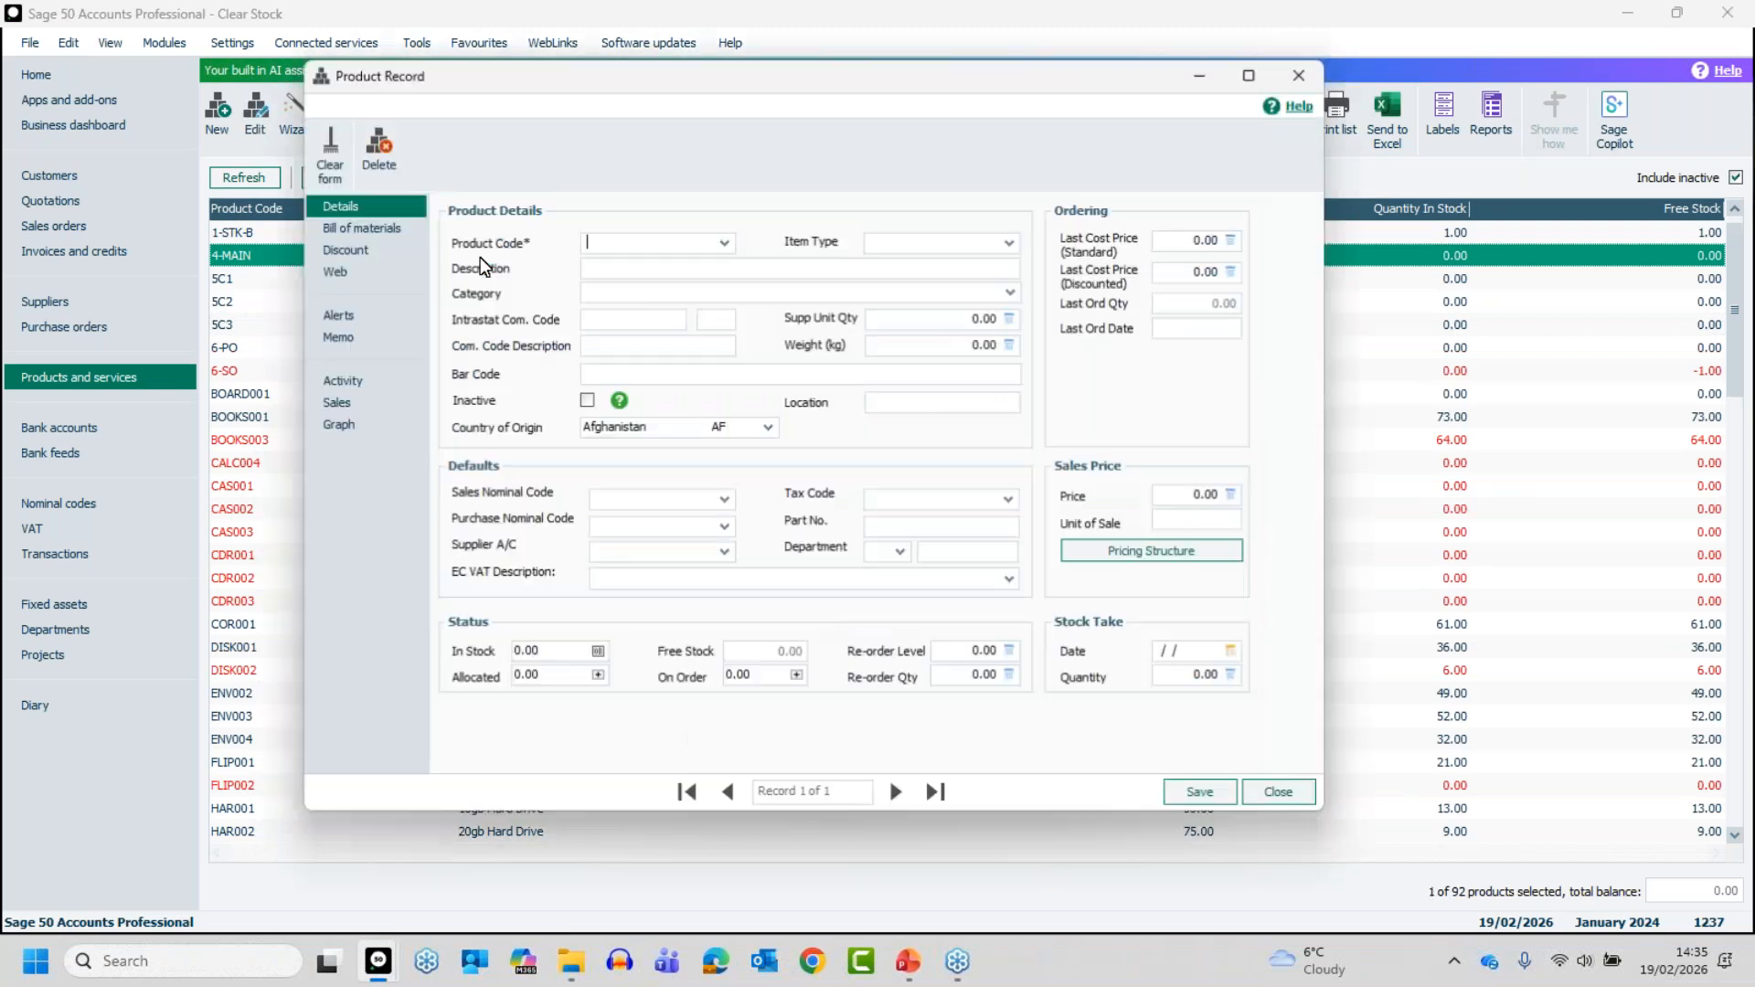
pyautogui.click(355, 228)
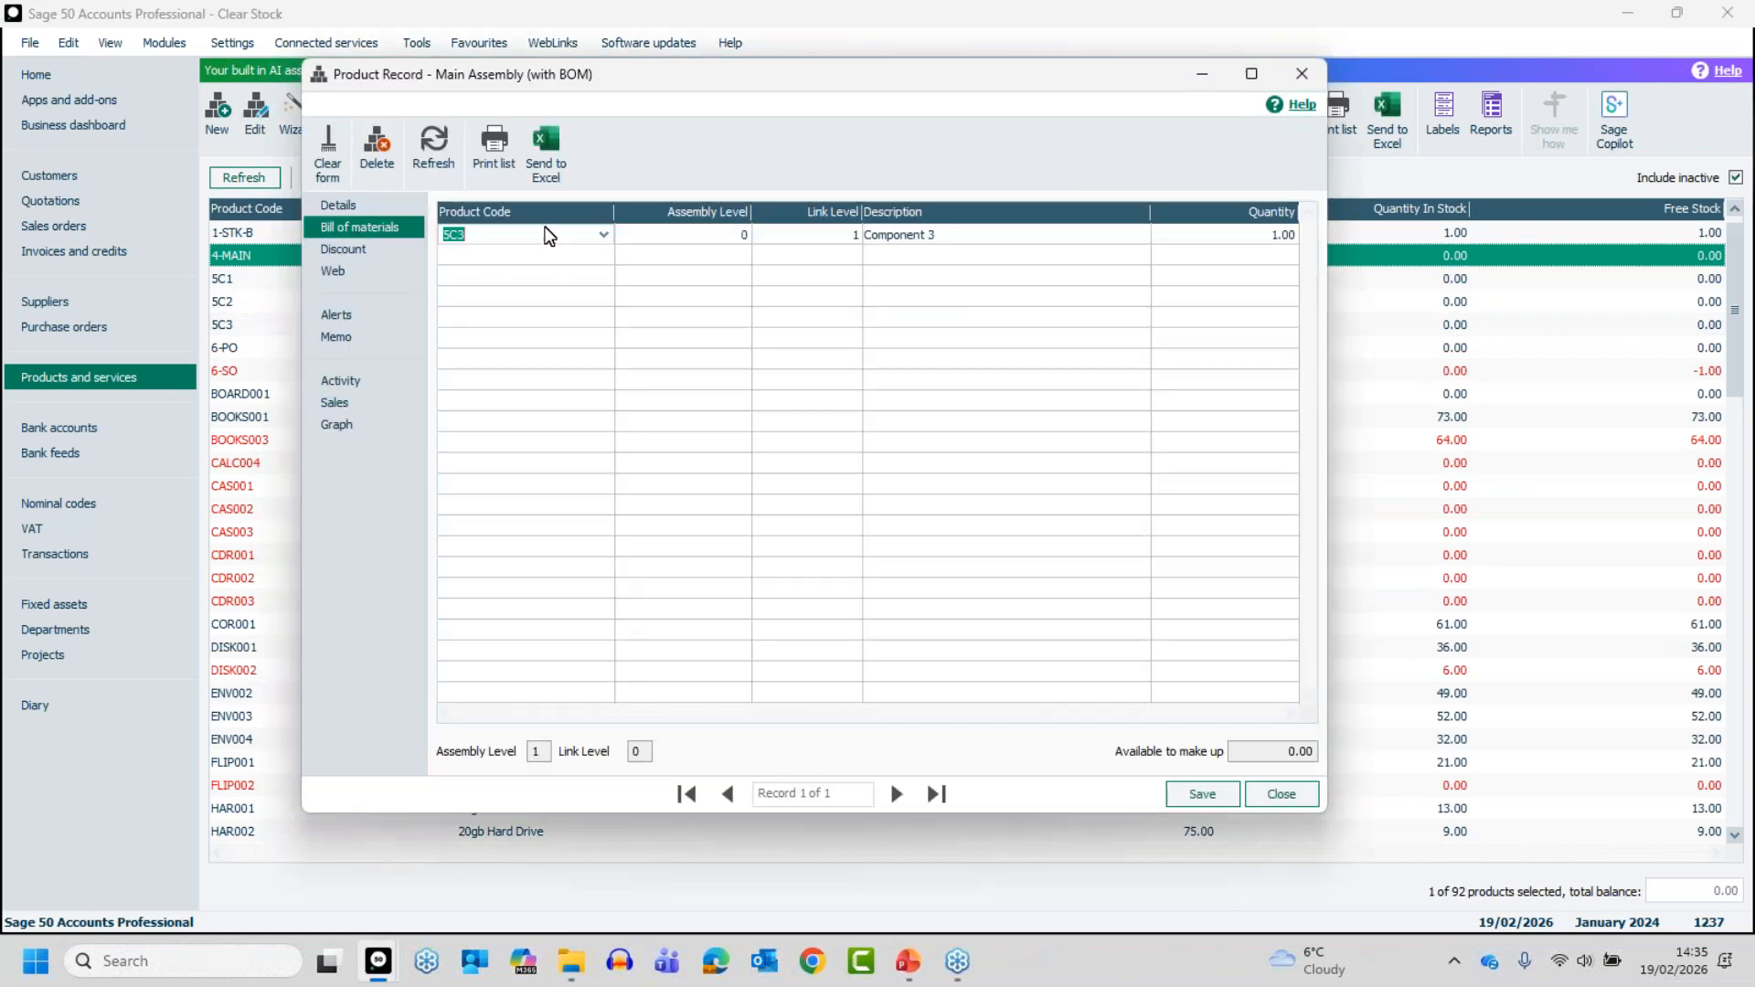
pyautogui.press('BackSpace')
pyautogui.click(1220, 789)
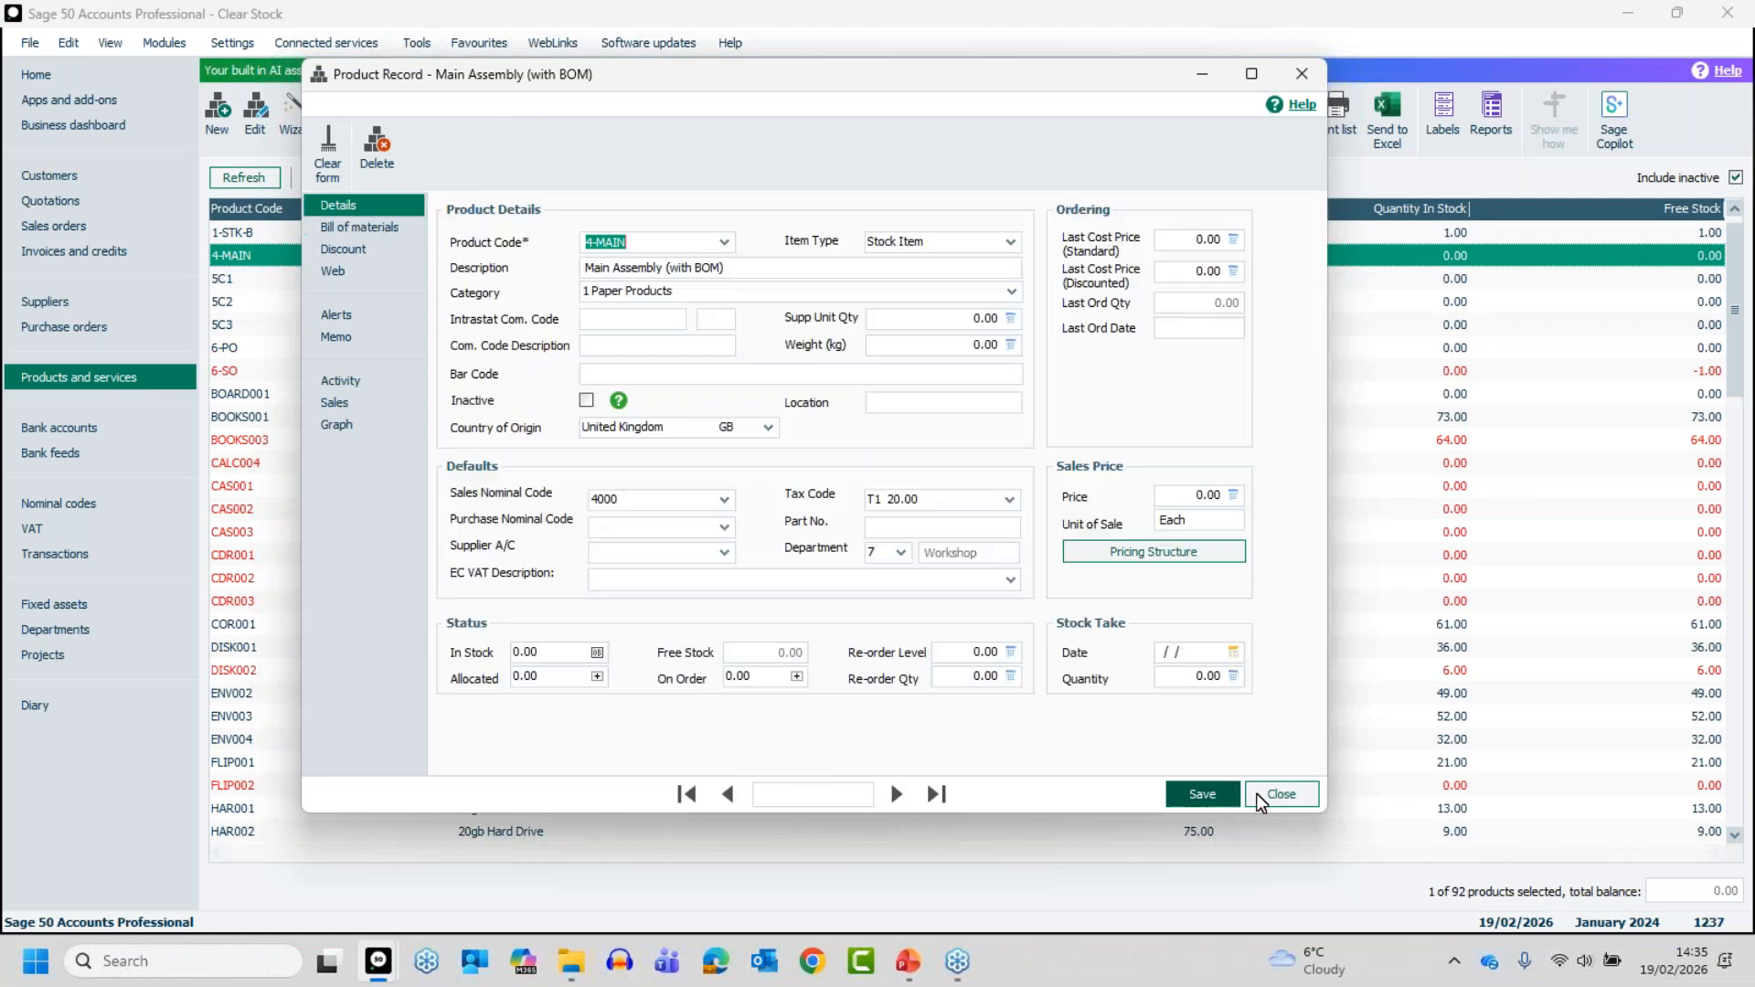
pyautogui.click(1280, 794)
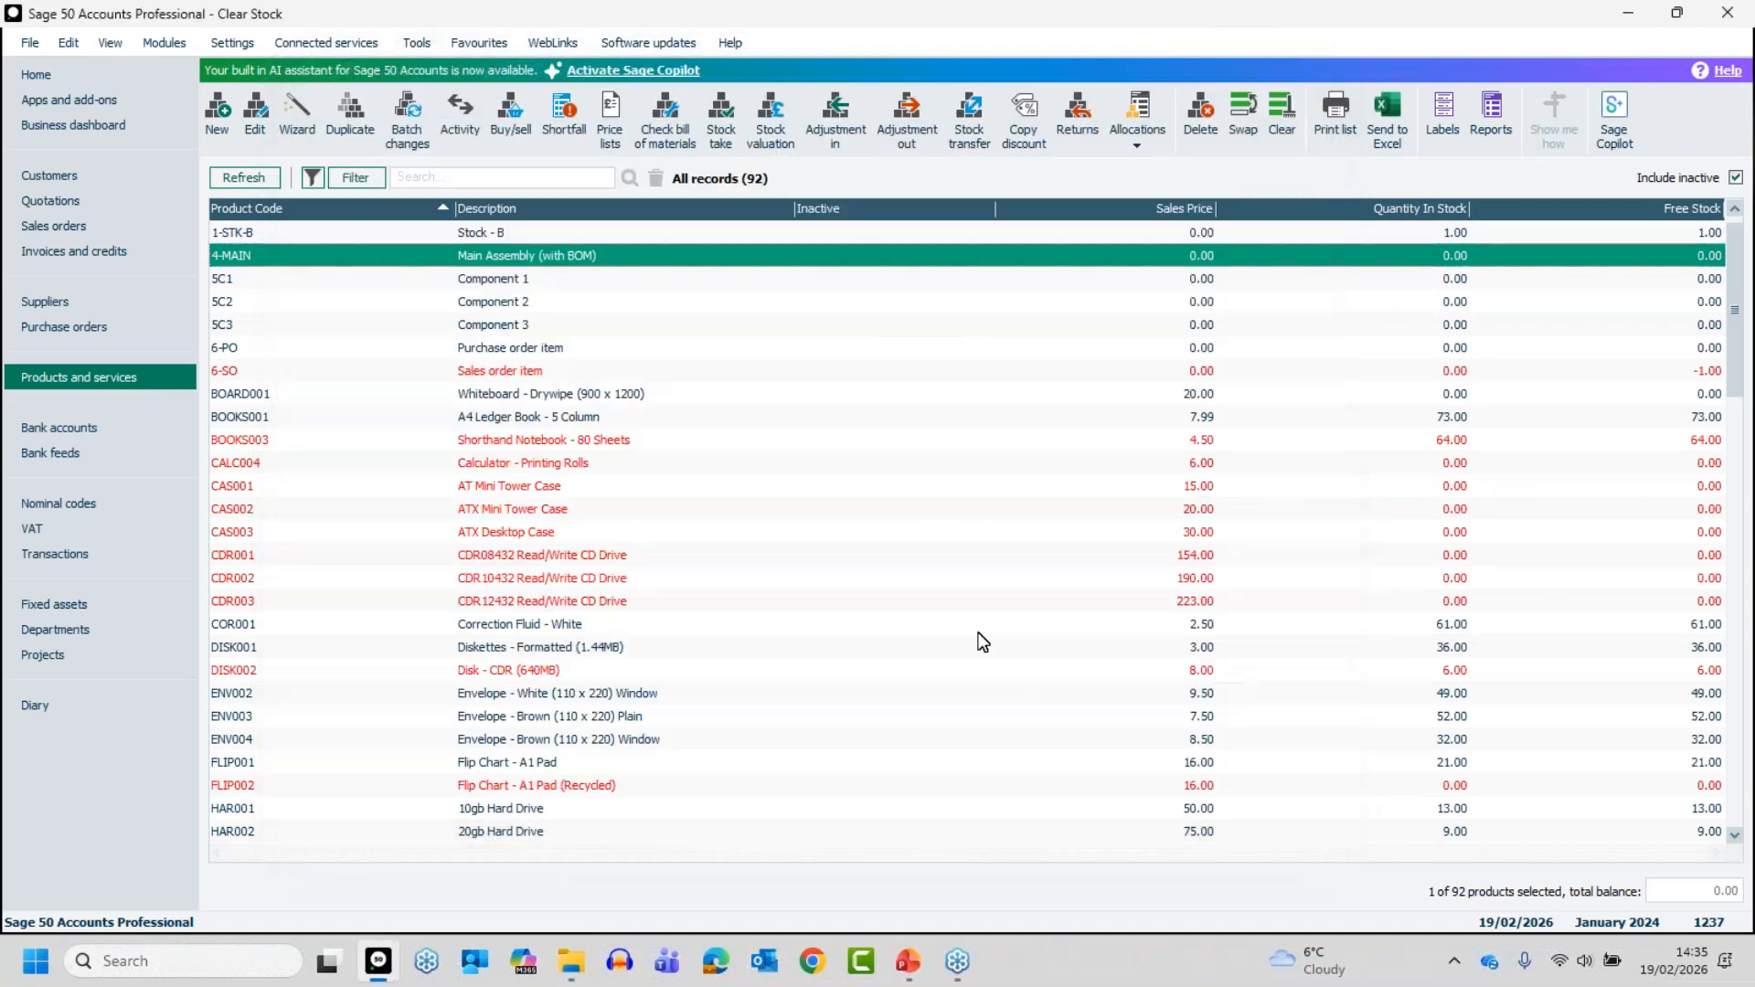
# - Review Component 3's bill of materials link level, transaction activity and stock status, then close the record
pyautogui.click(509, 327)
pyautogui.click(508, 260)
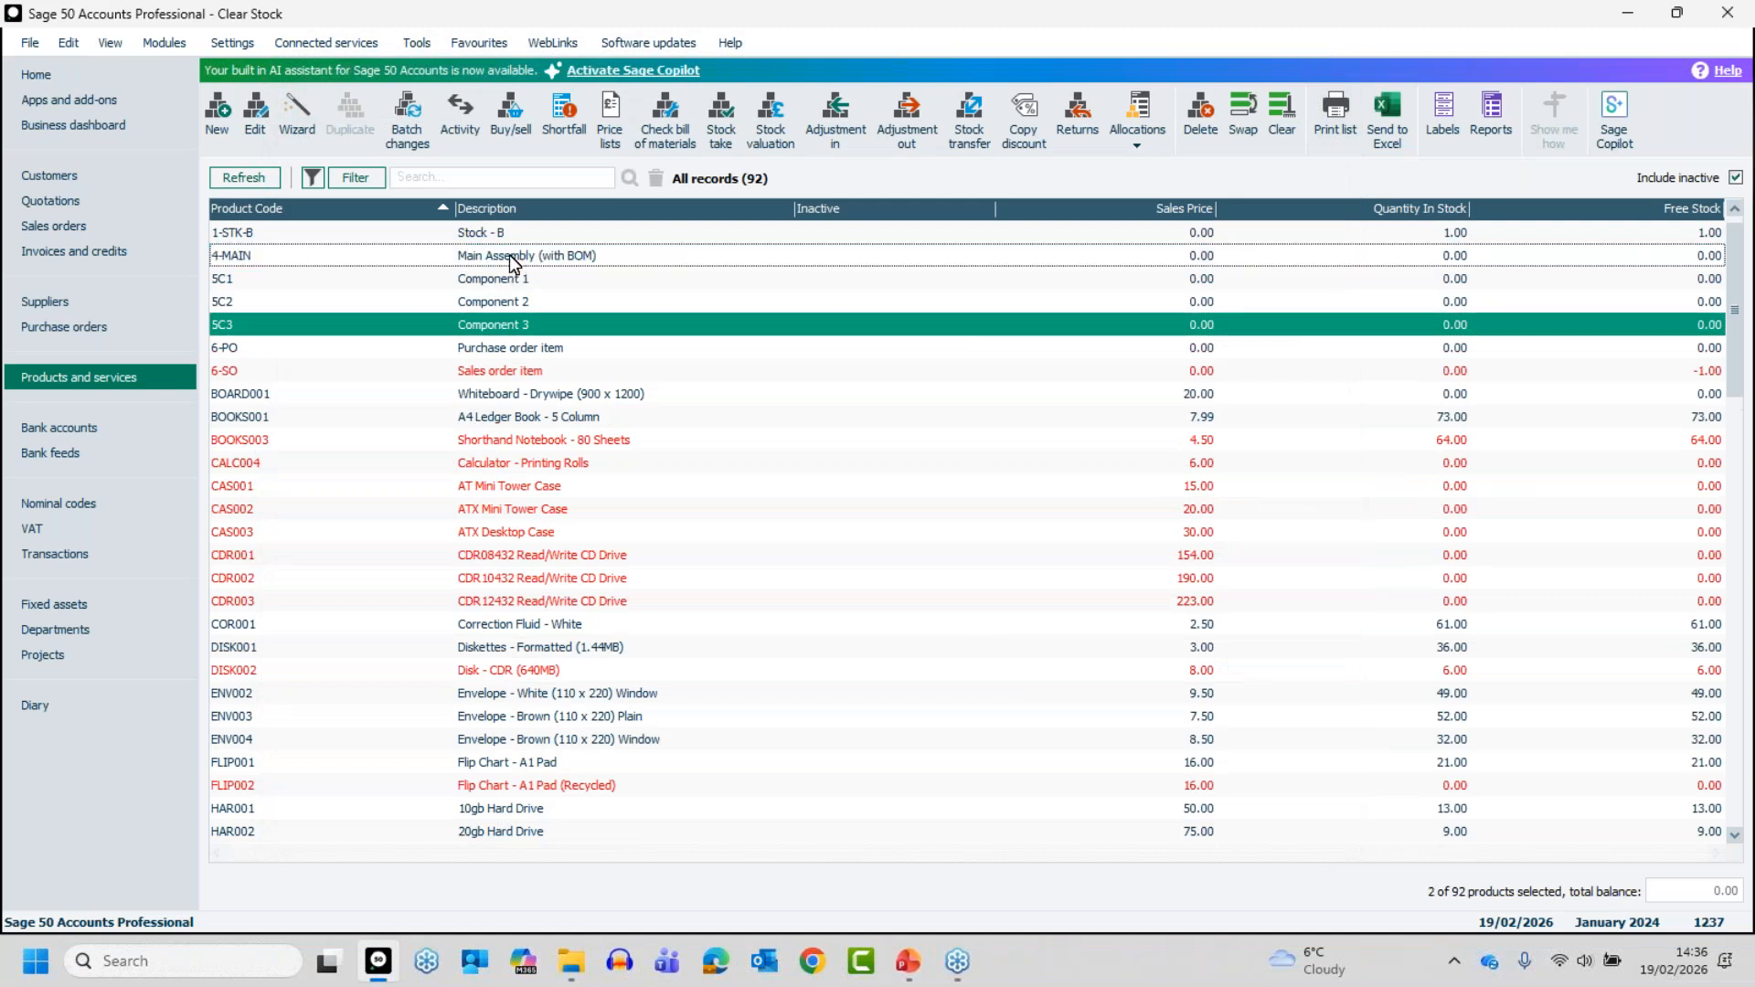
pyautogui.click(486, 328)
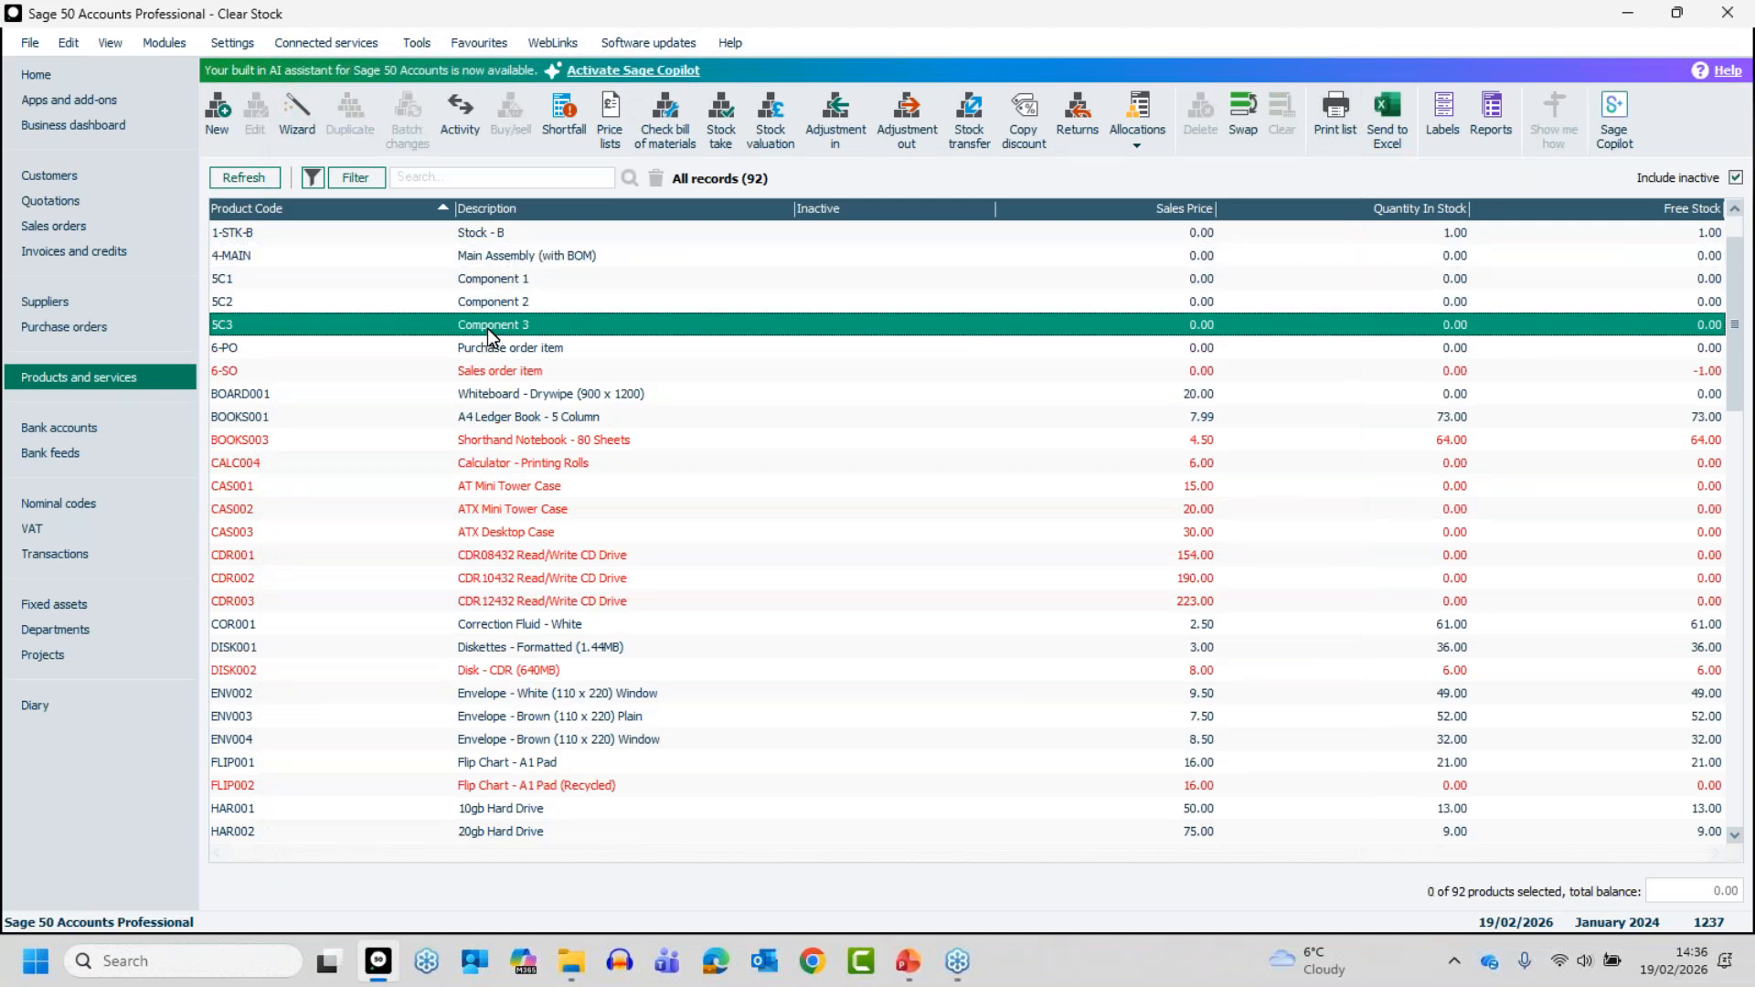
pyautogui.doubleClick(488, 325)
pyautogui.click(328, 233)
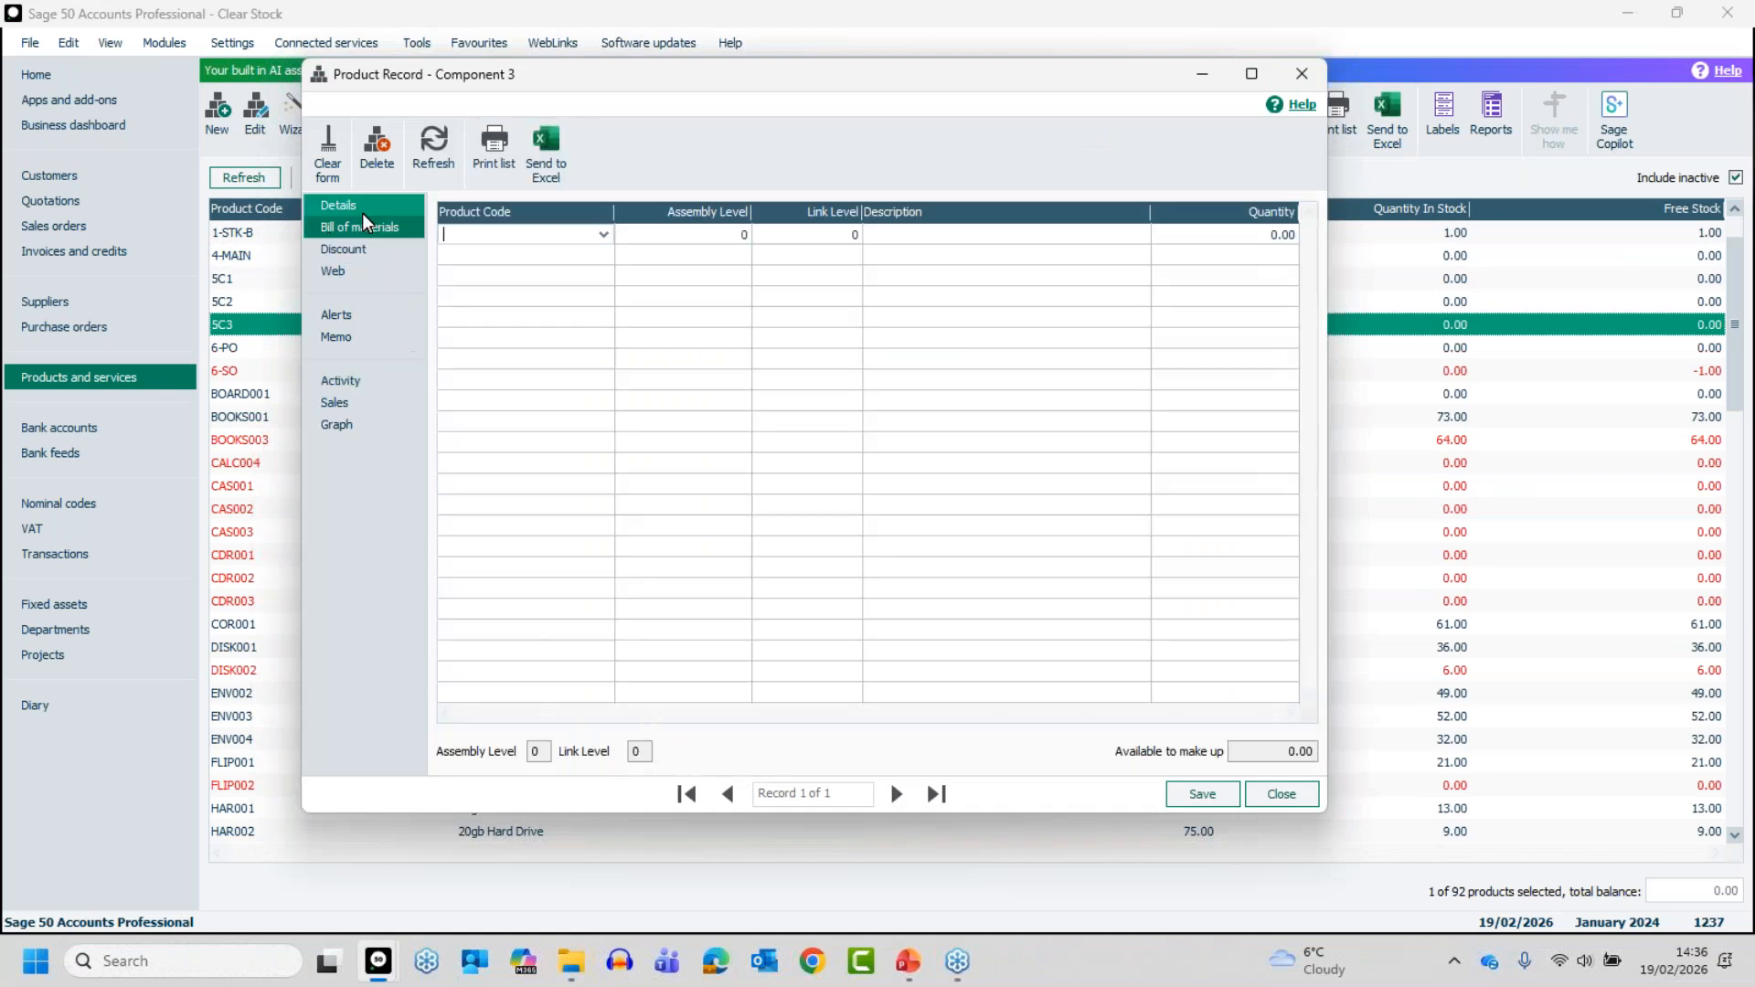
pyautogui.click(356, 388)
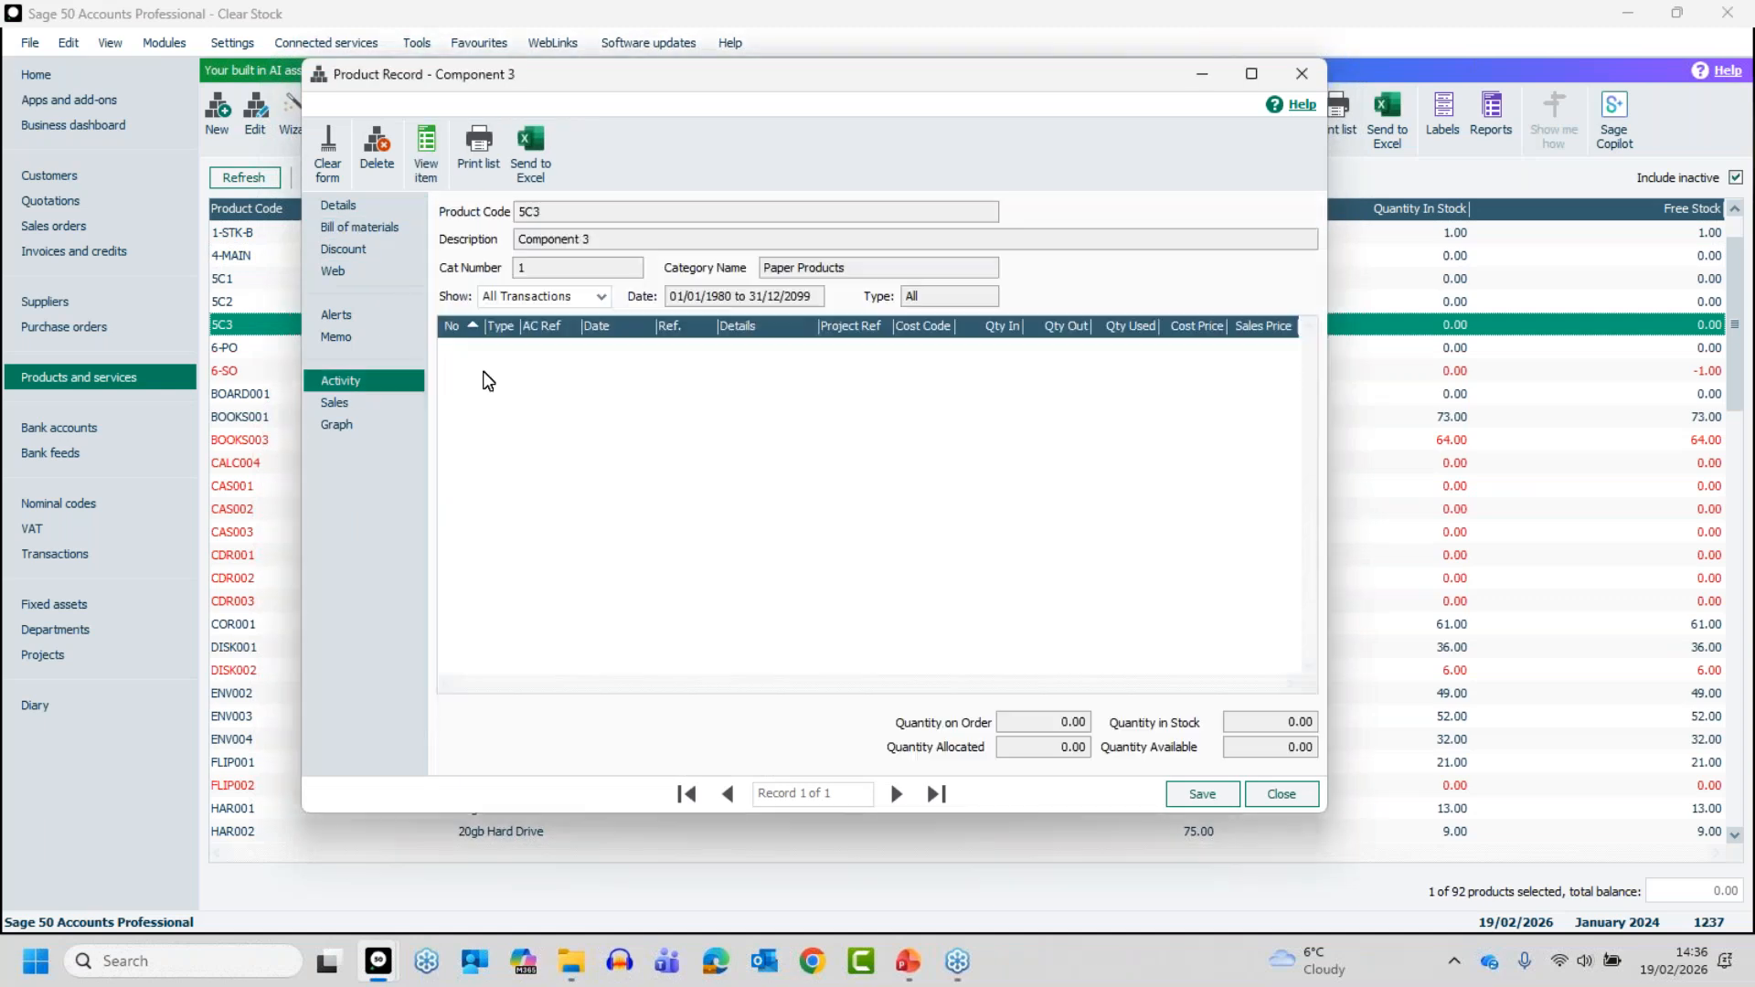
pyautogui.click(337, 204)
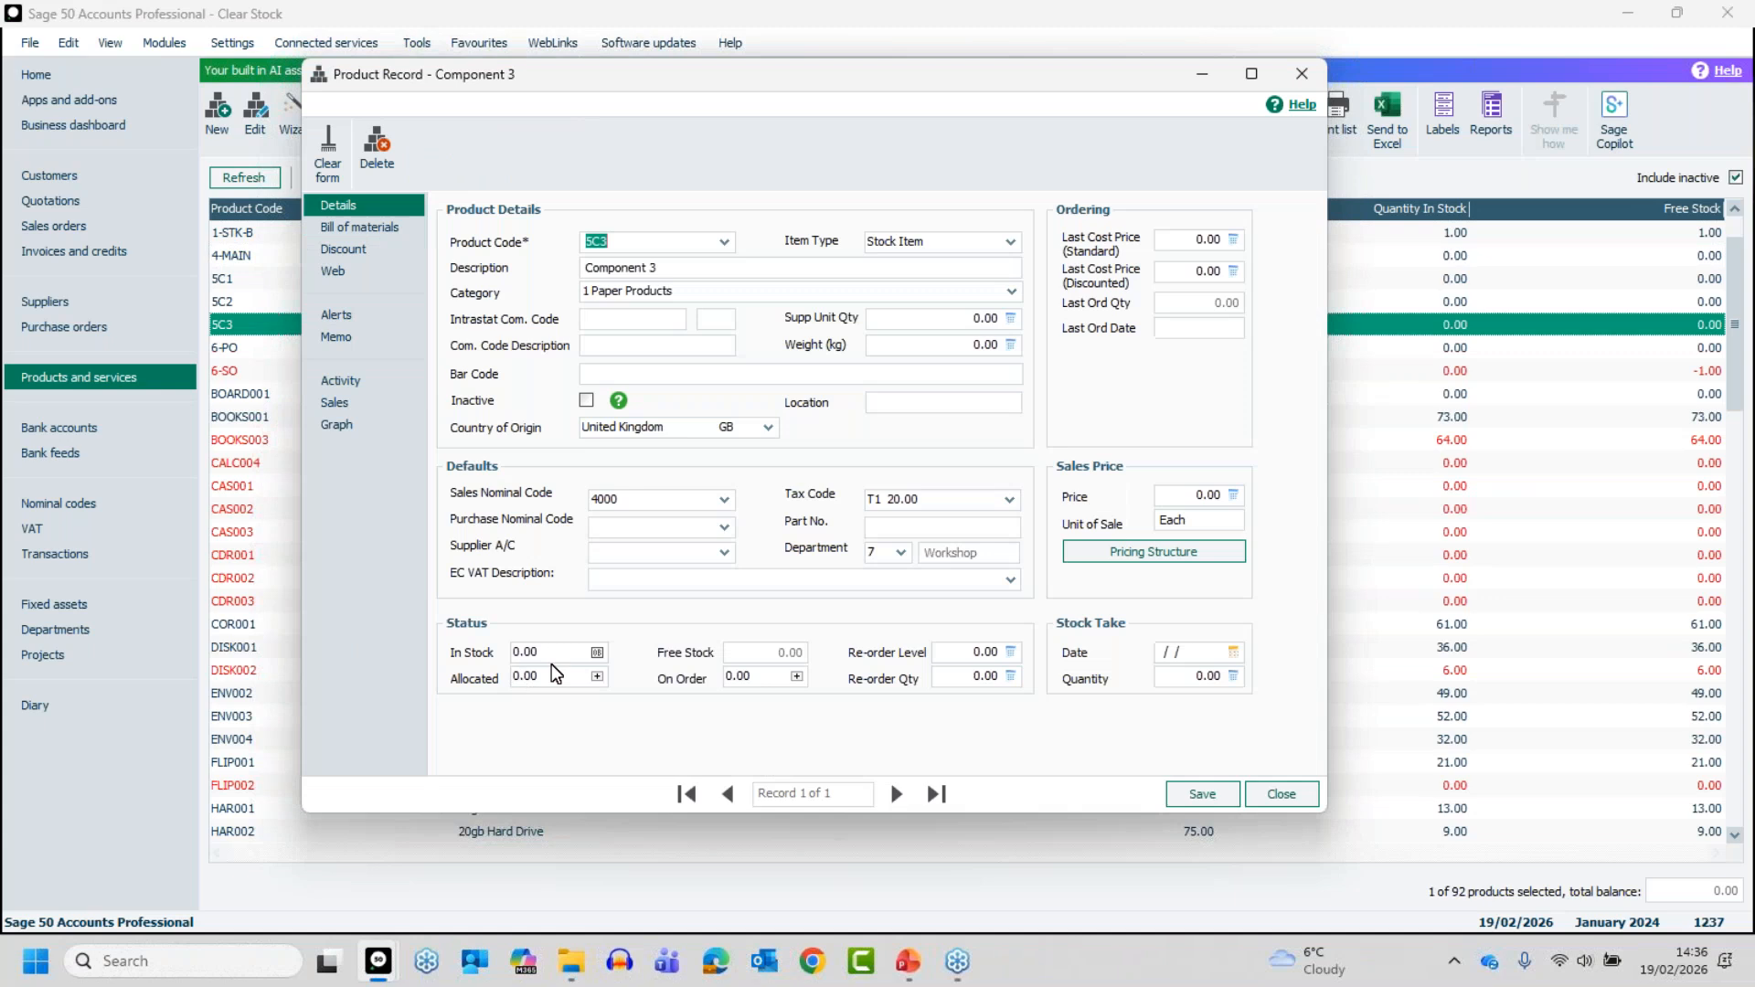
pyautogui.click(1276, 793)
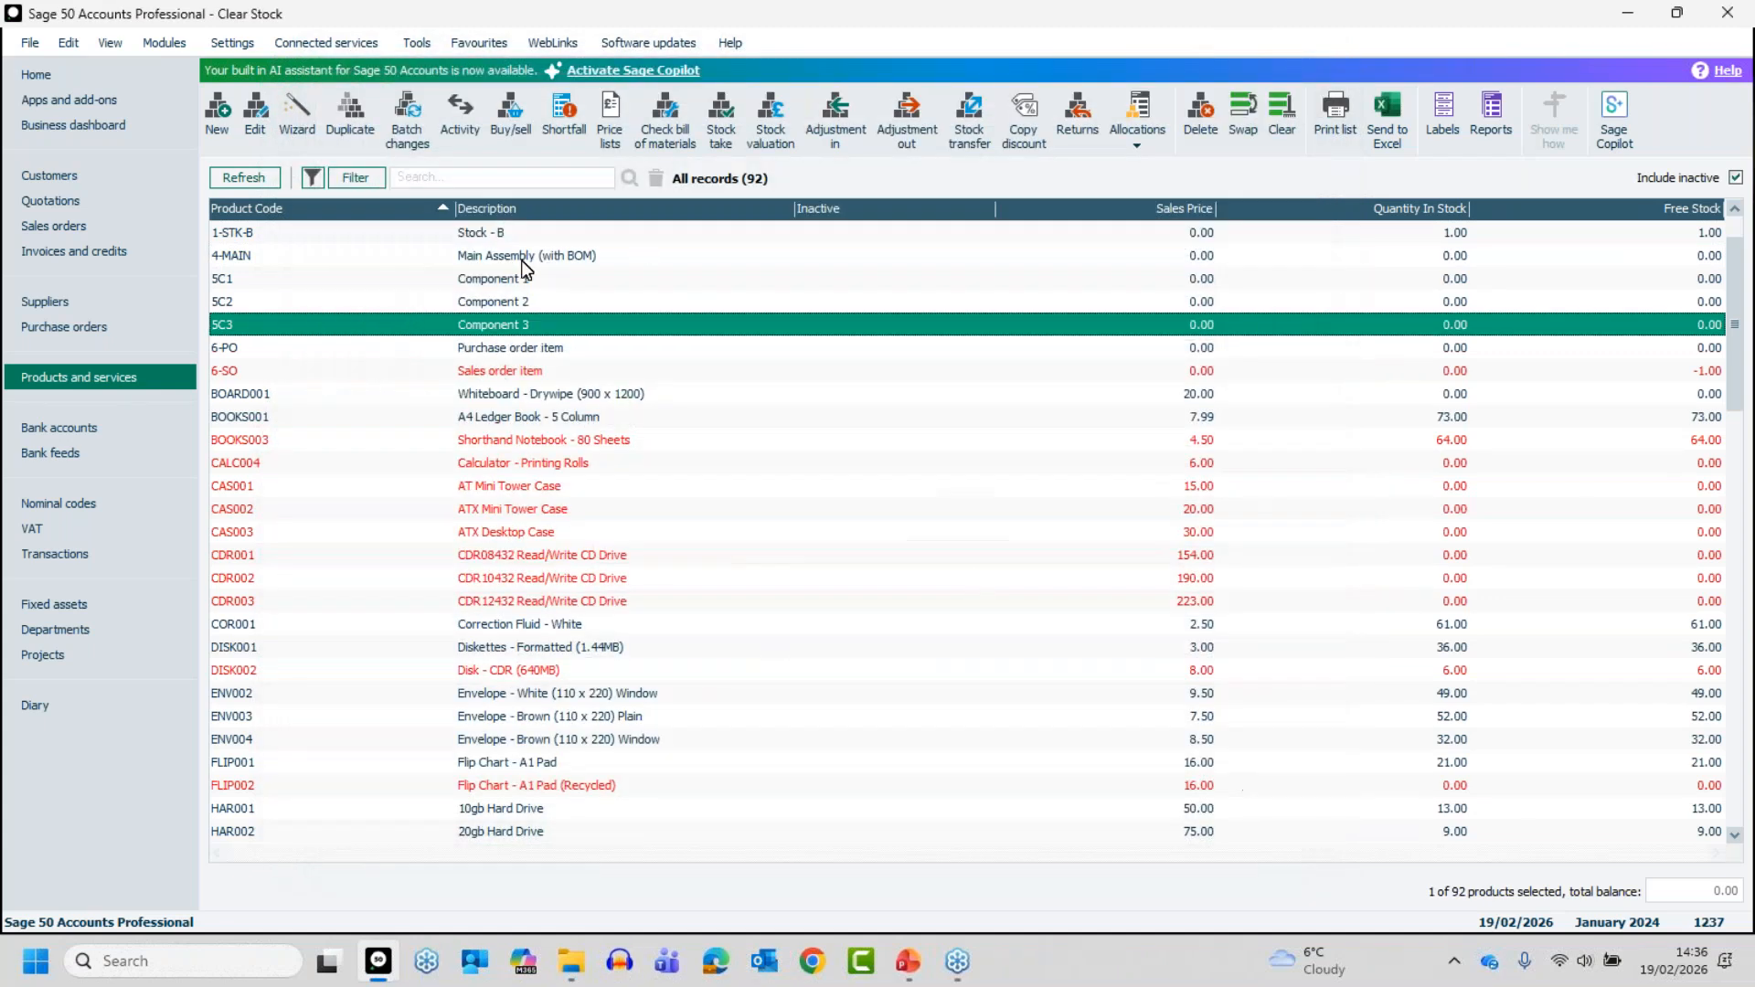
# - Delete the Main Assembly product 4-MAIN together with its components 5C1, 5C2 and 5C3
pyautogui.click(524, 259)
pyautogui.click(503, 279)
pyautogui.click(502, 301)
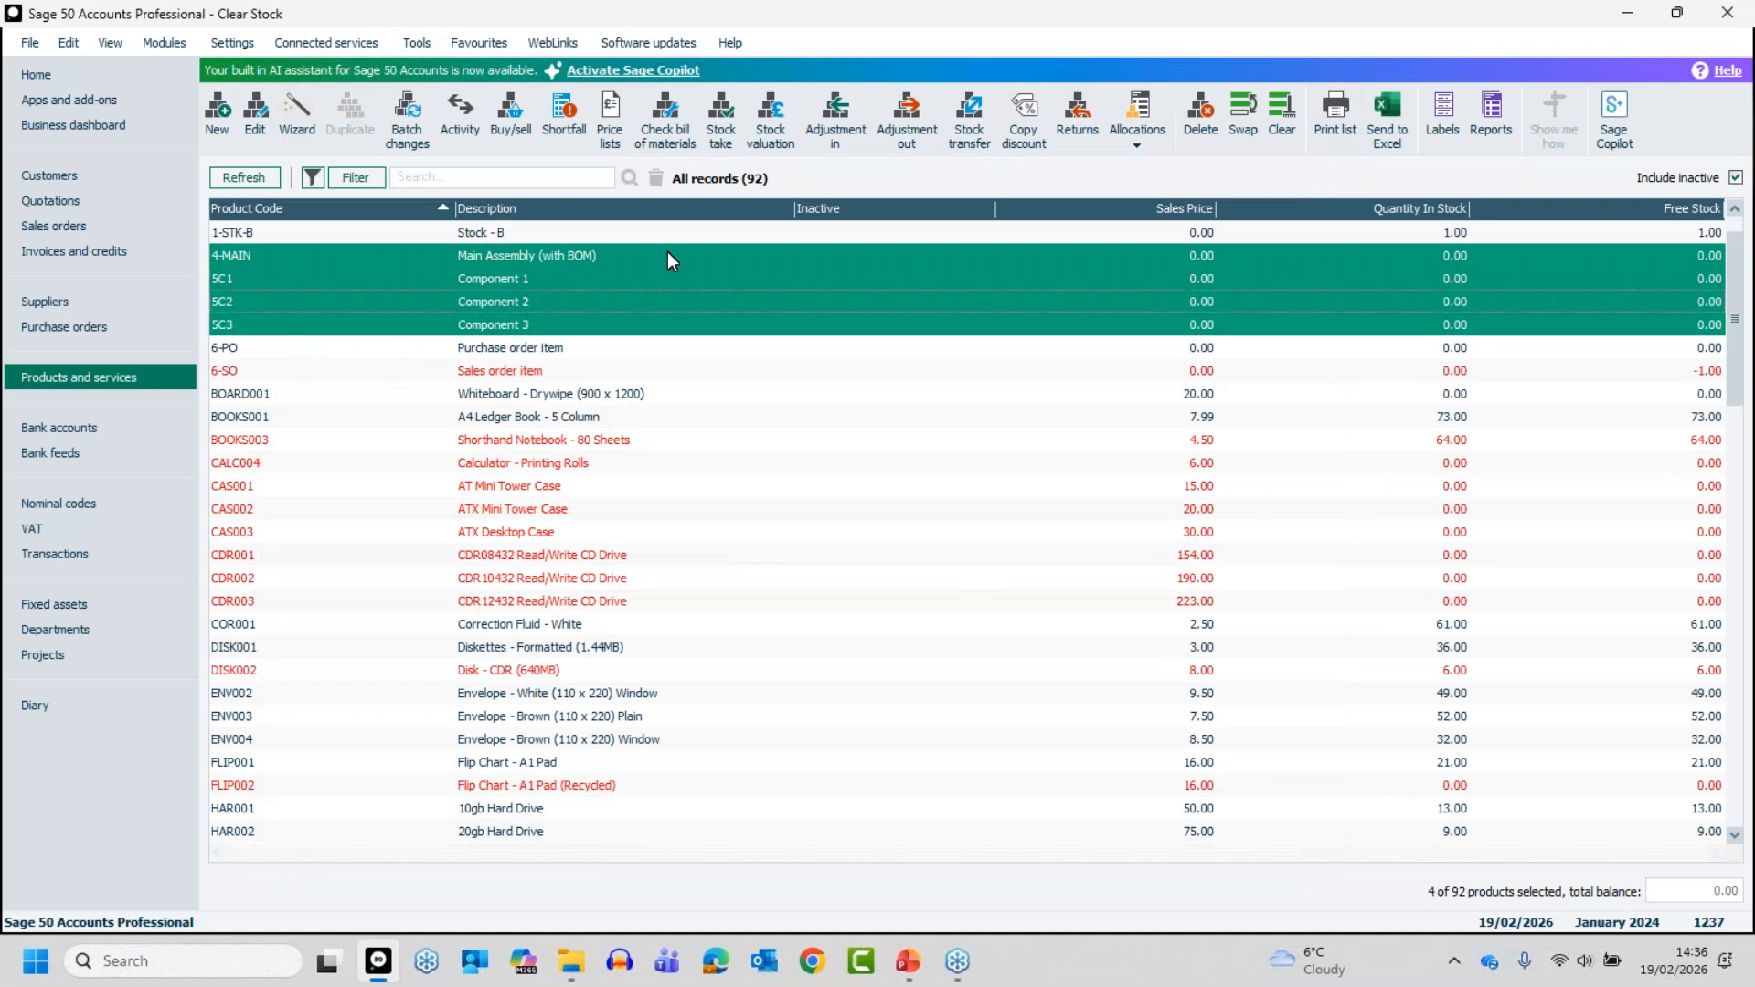
pyautogui.click(1196, 119)
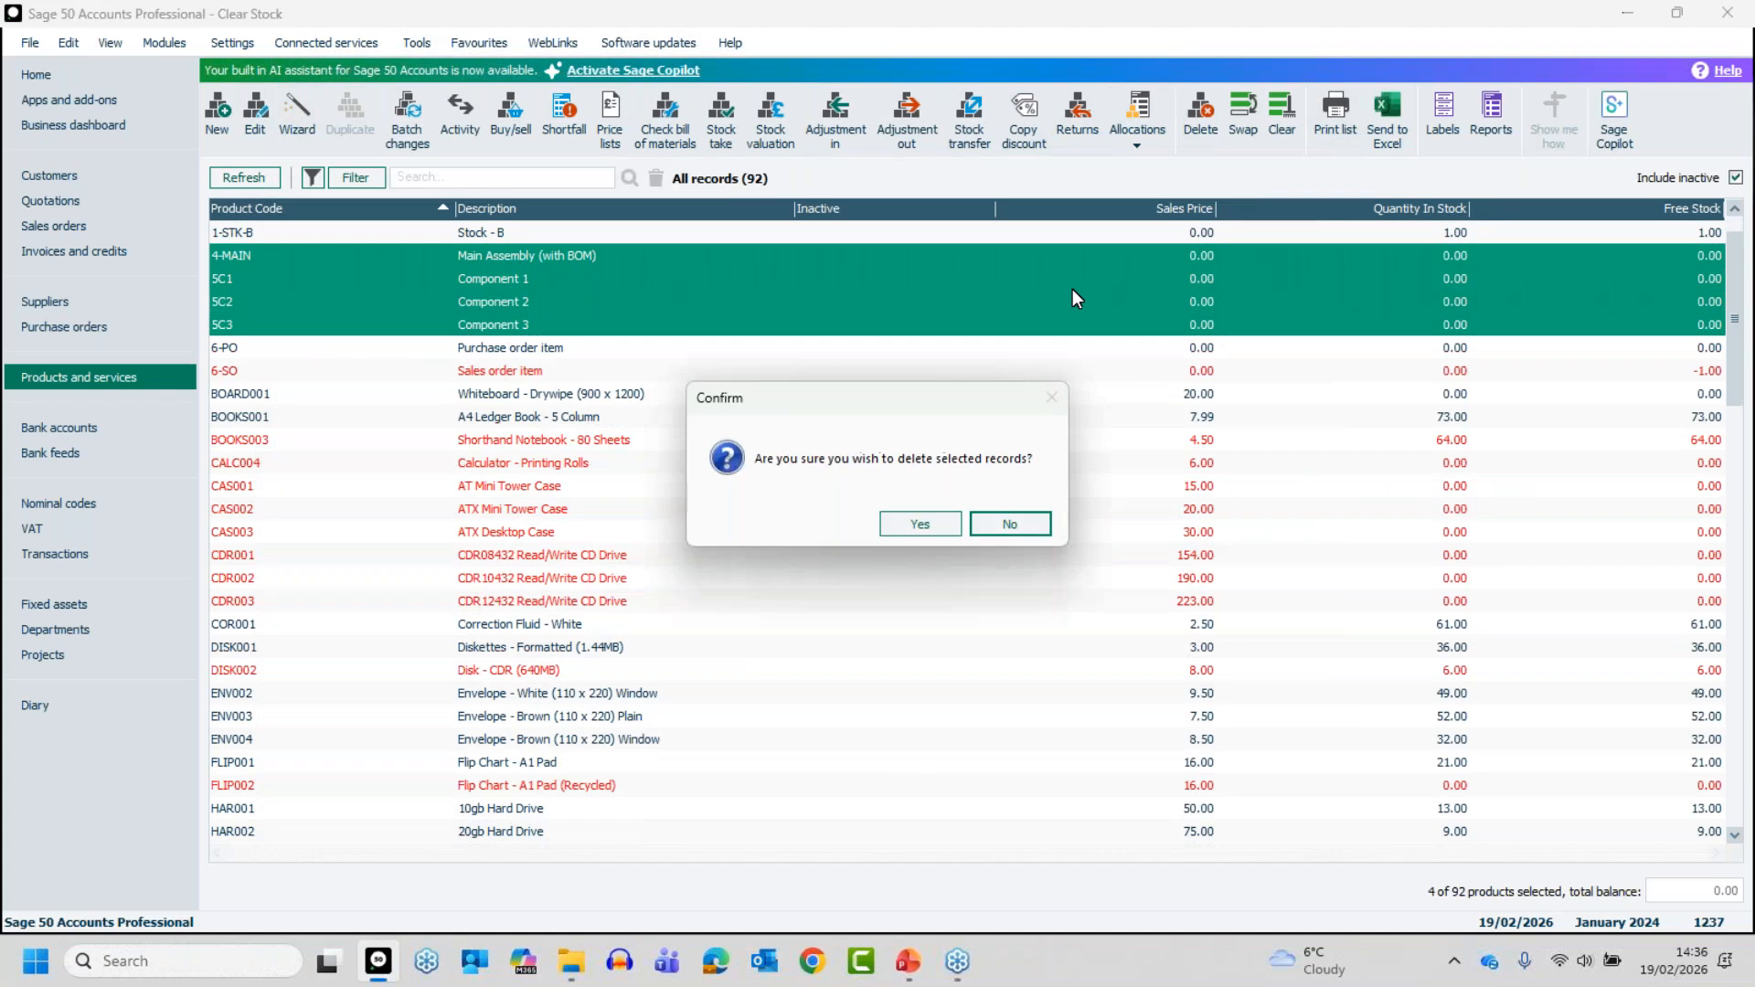
pyautogui.click(930, 518)
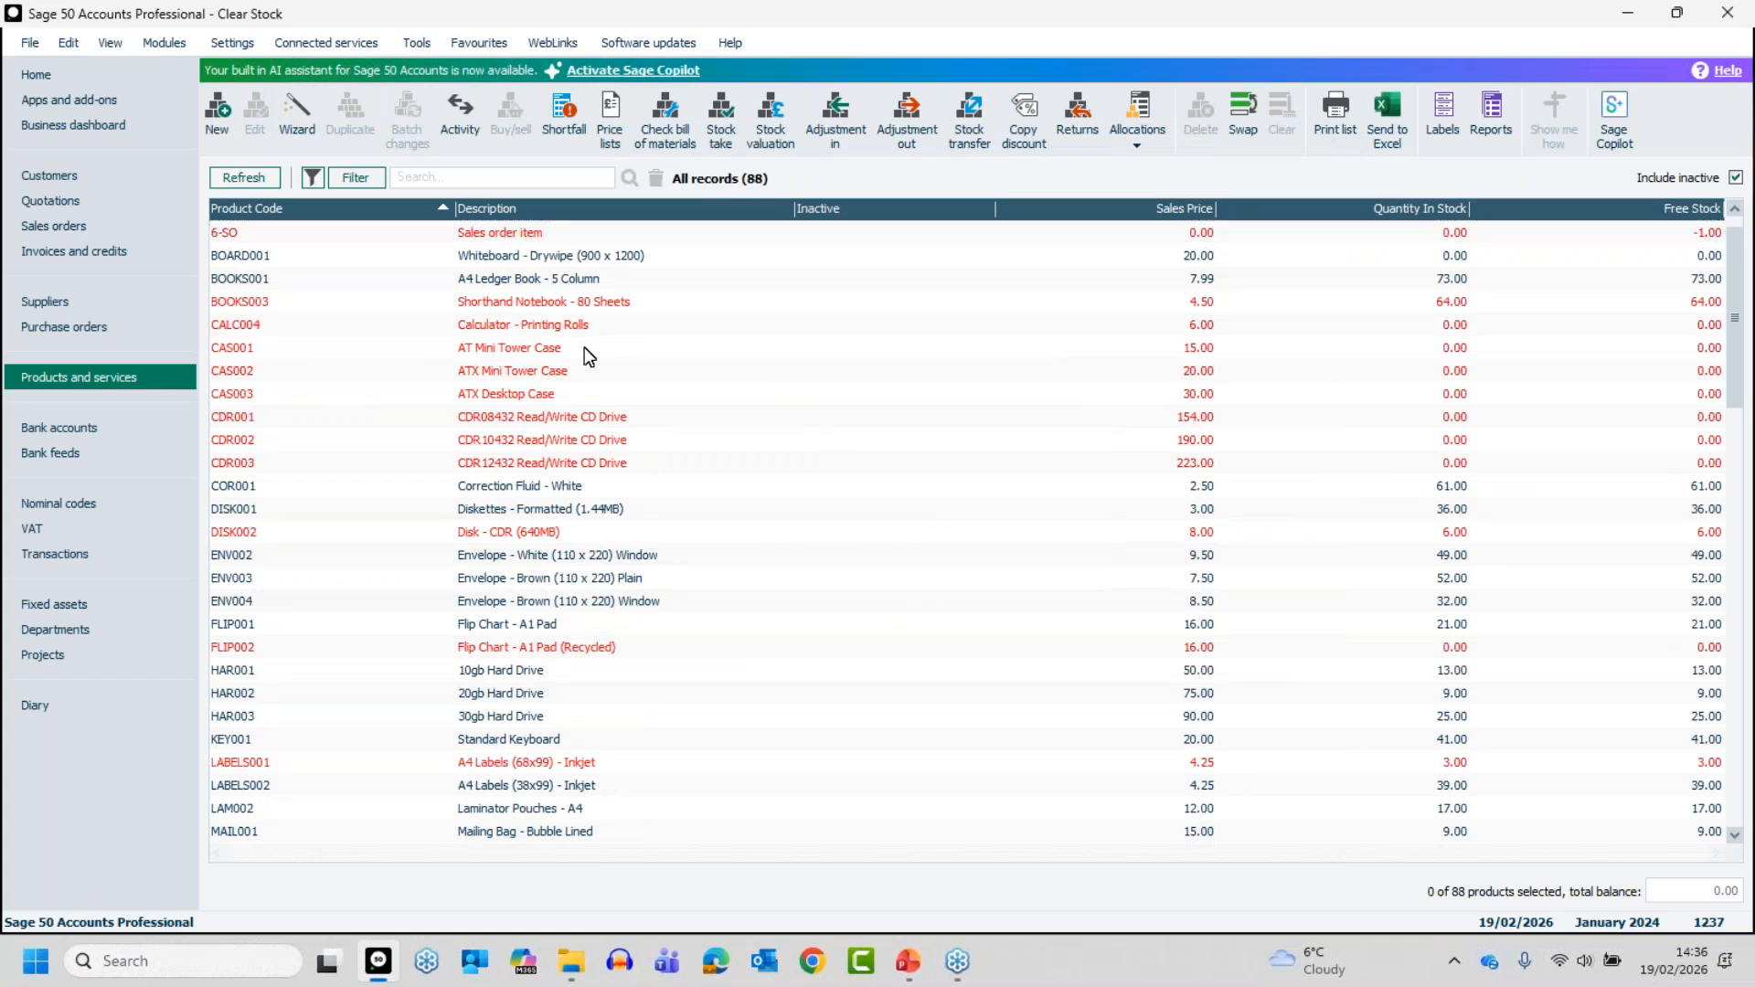
# - Look up which sales order holds the stock allocation for product 6-SO, then close its record
pyautogui.scroll(1, 443, 337)
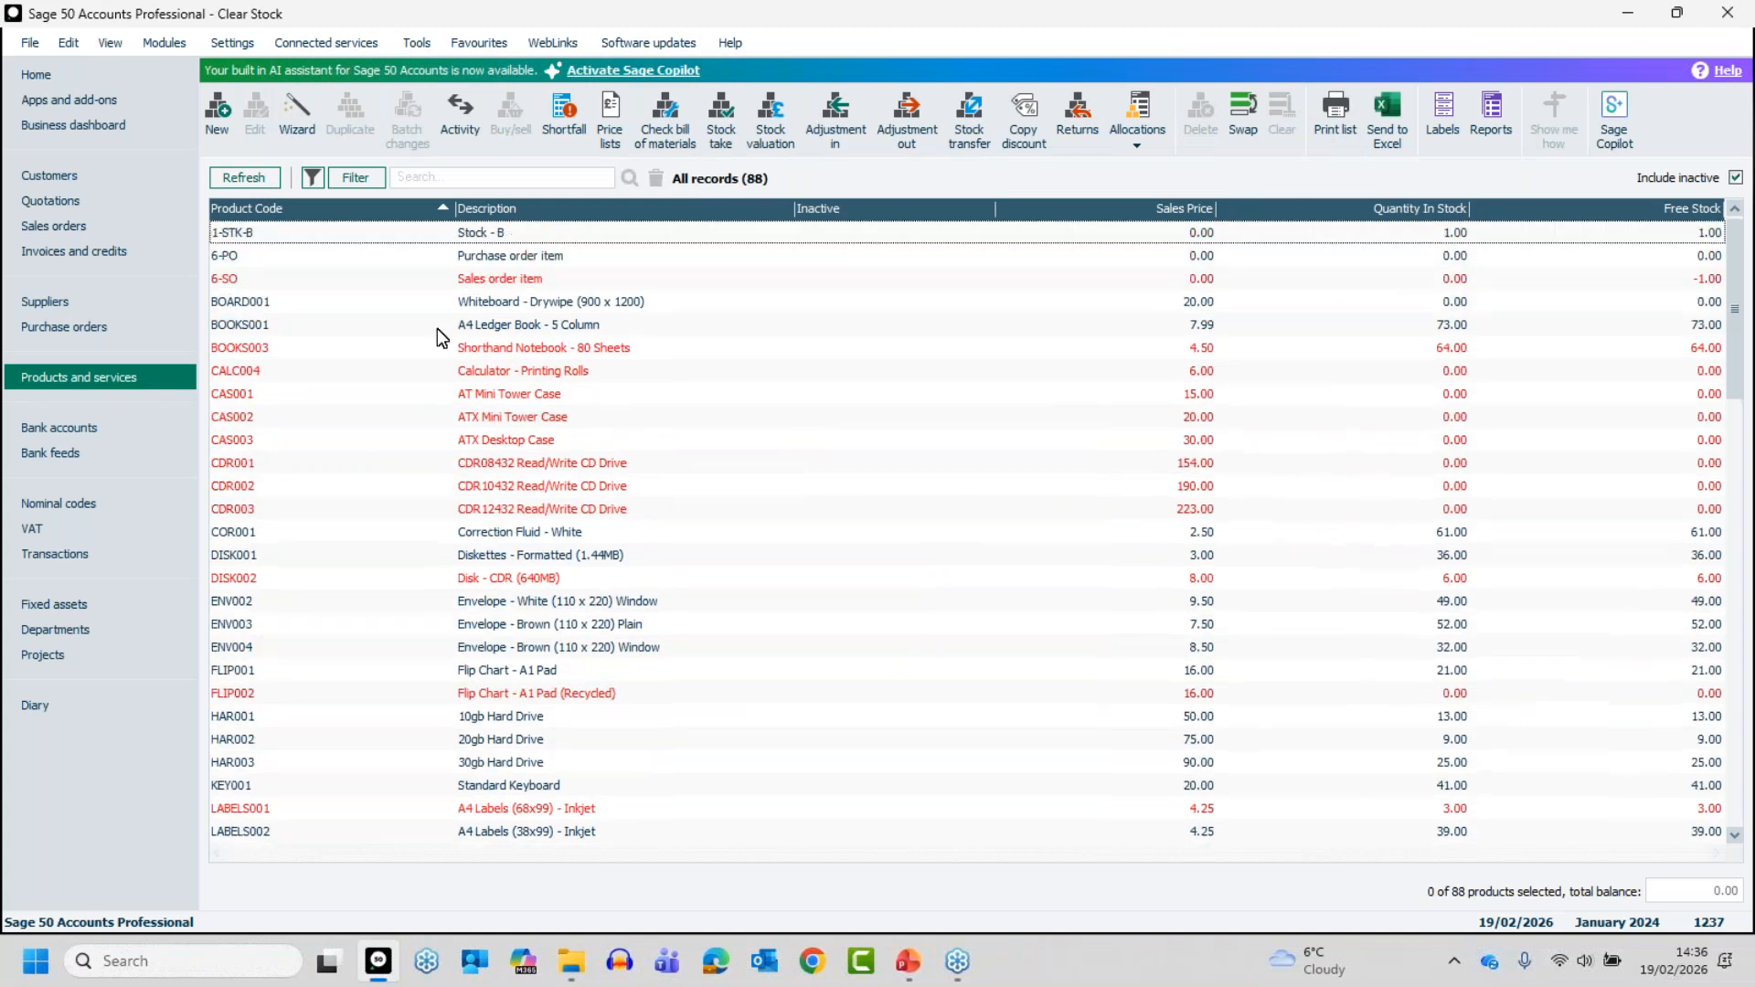
pyautogui.click(511, 279)
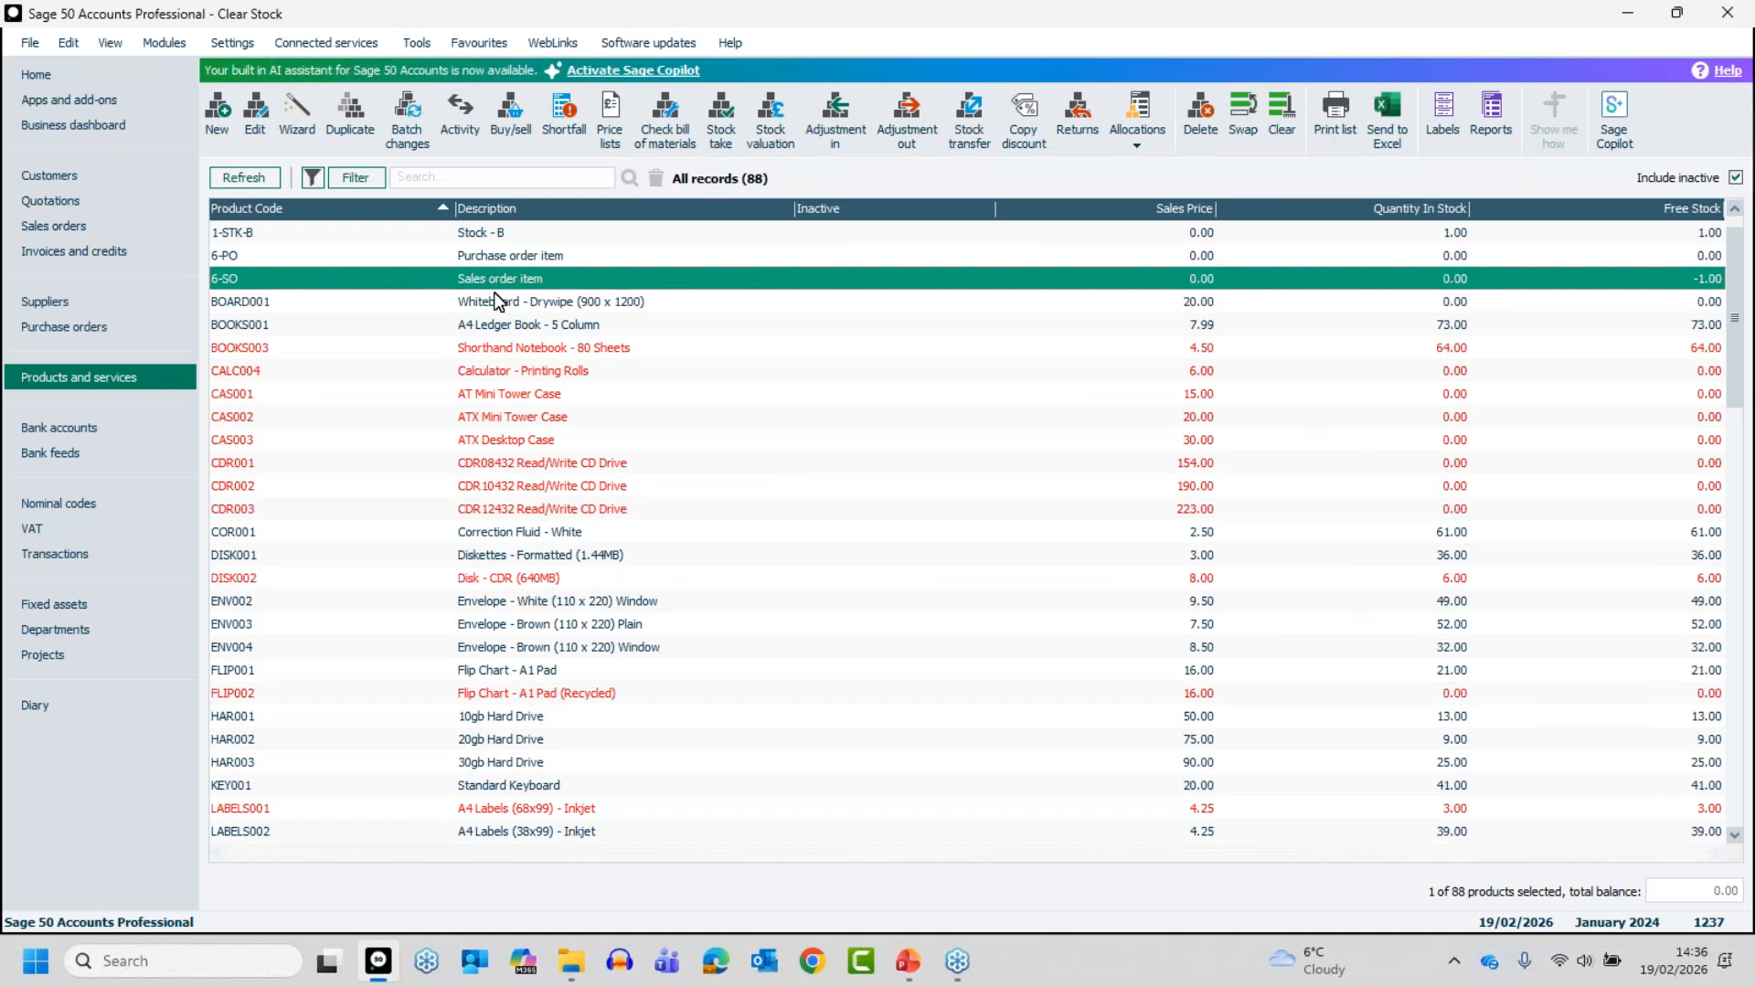
pyautogui.click(494, 282)
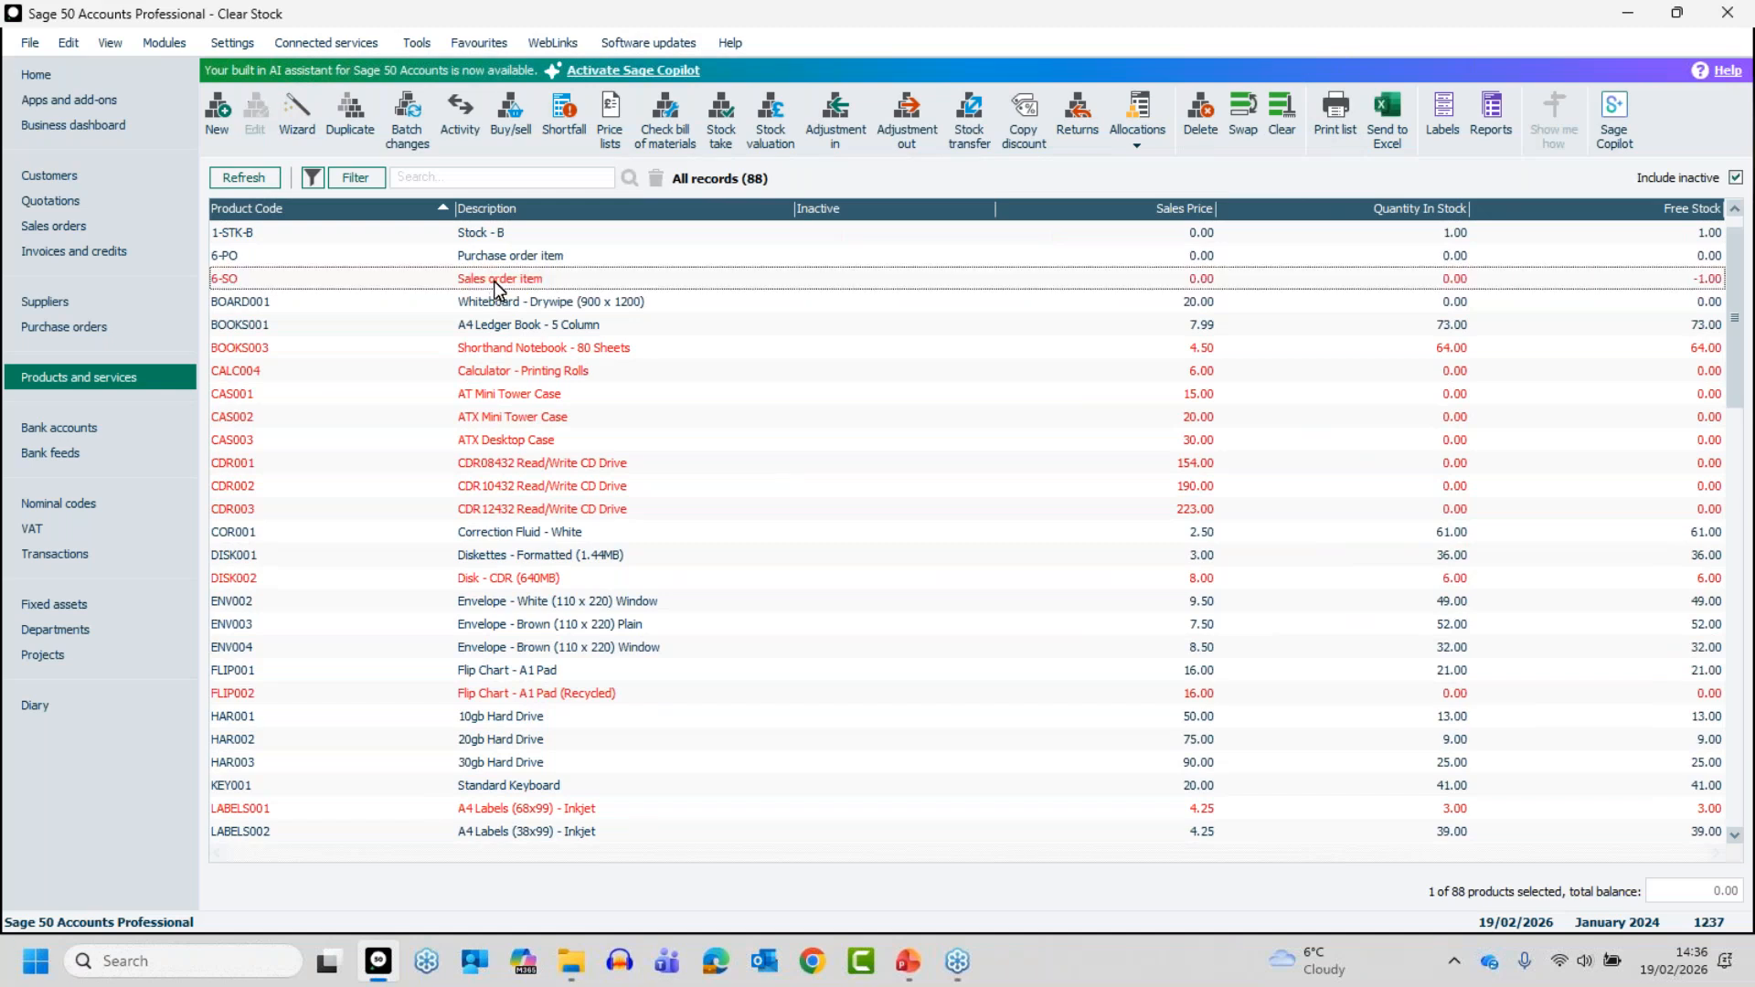
pyautogui.doubleClick(494, 280)
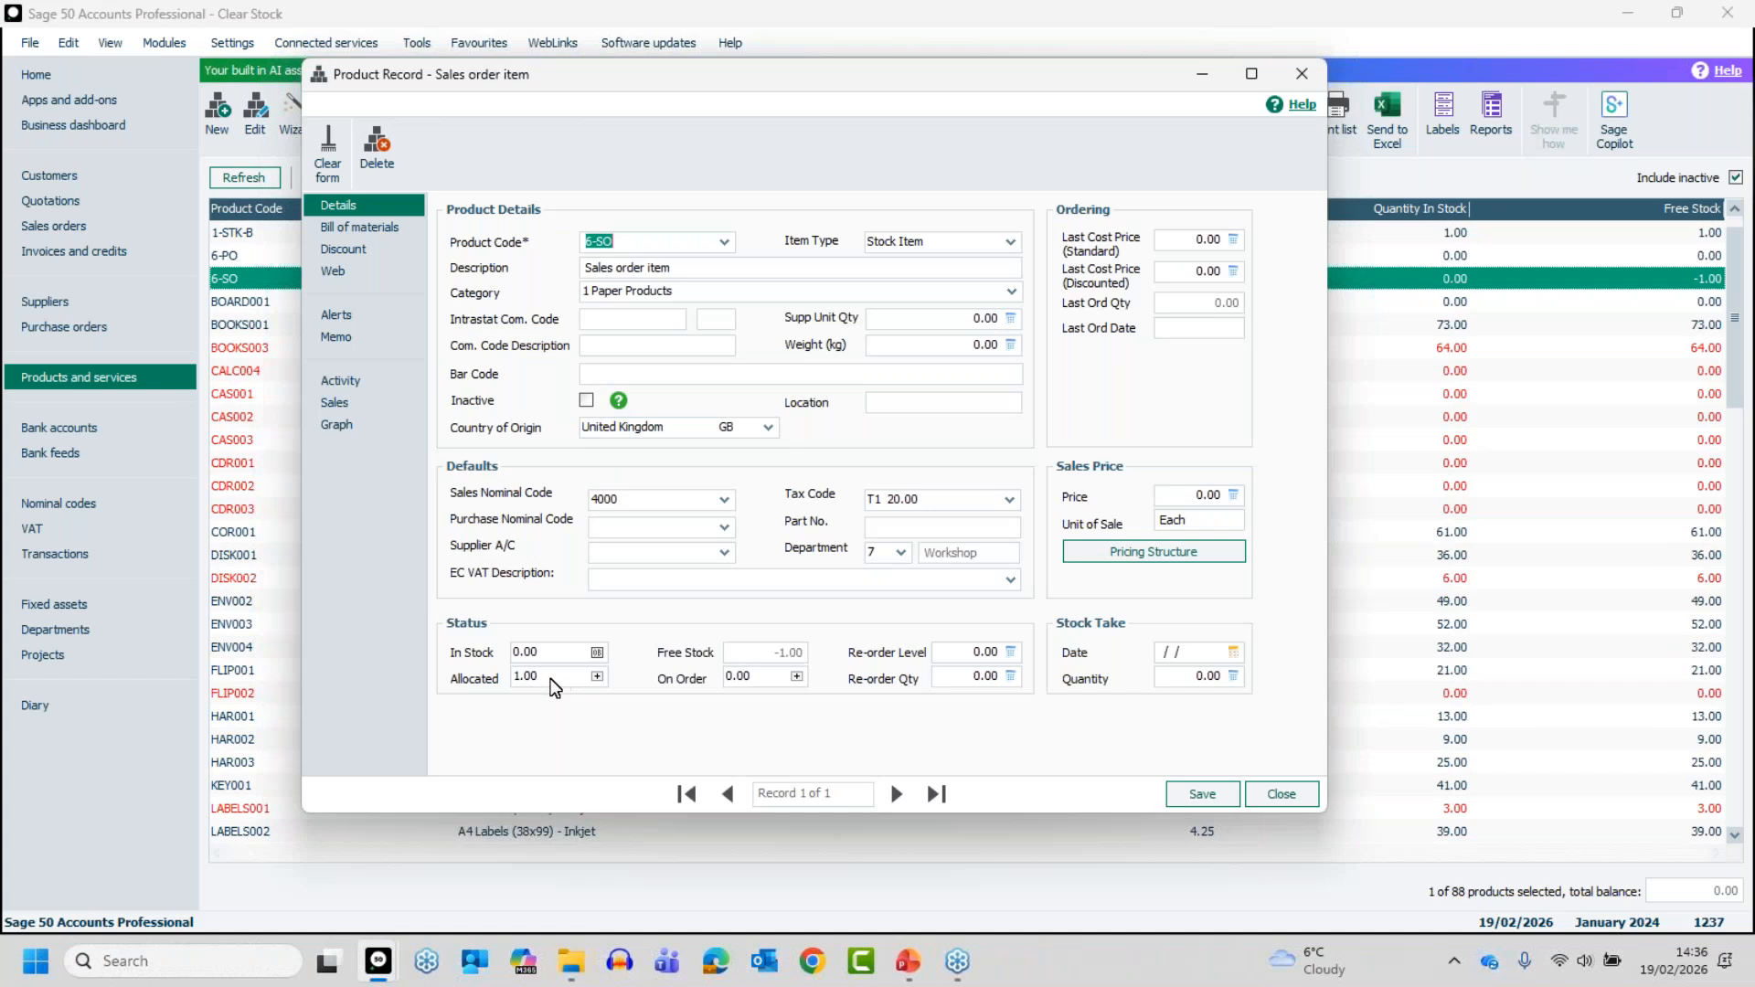
pyautogui.click(597, 678)
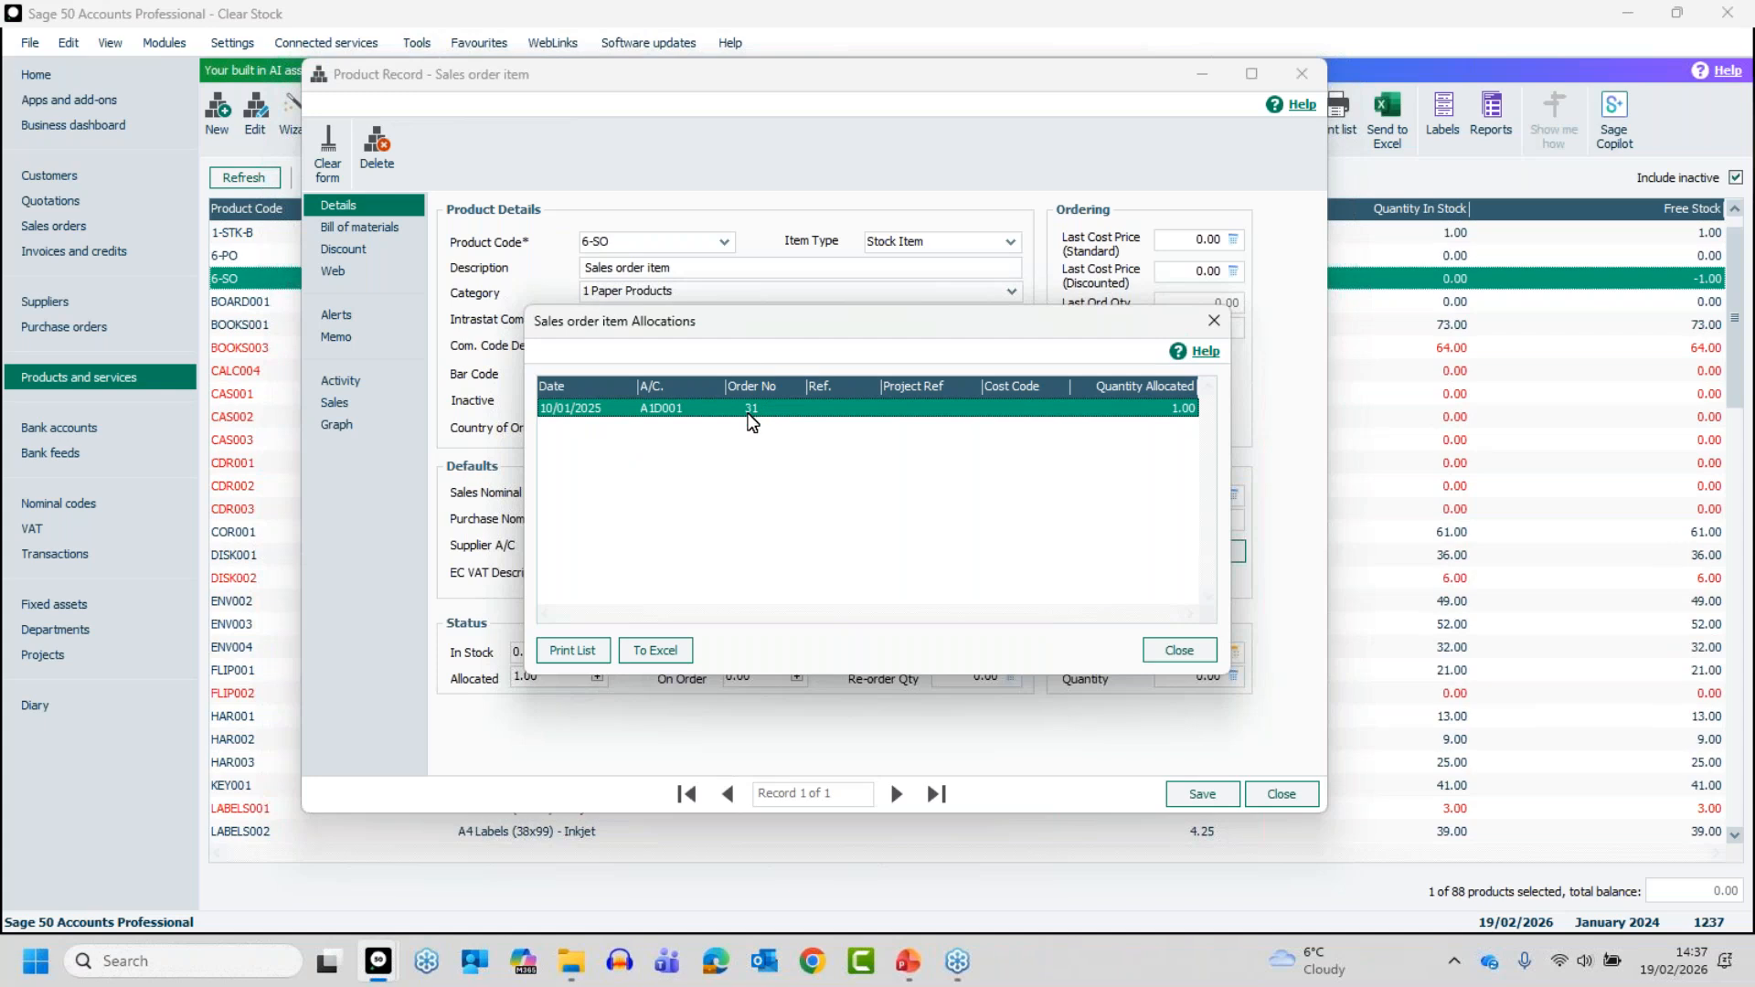
pyautogui.click(1178, 650)
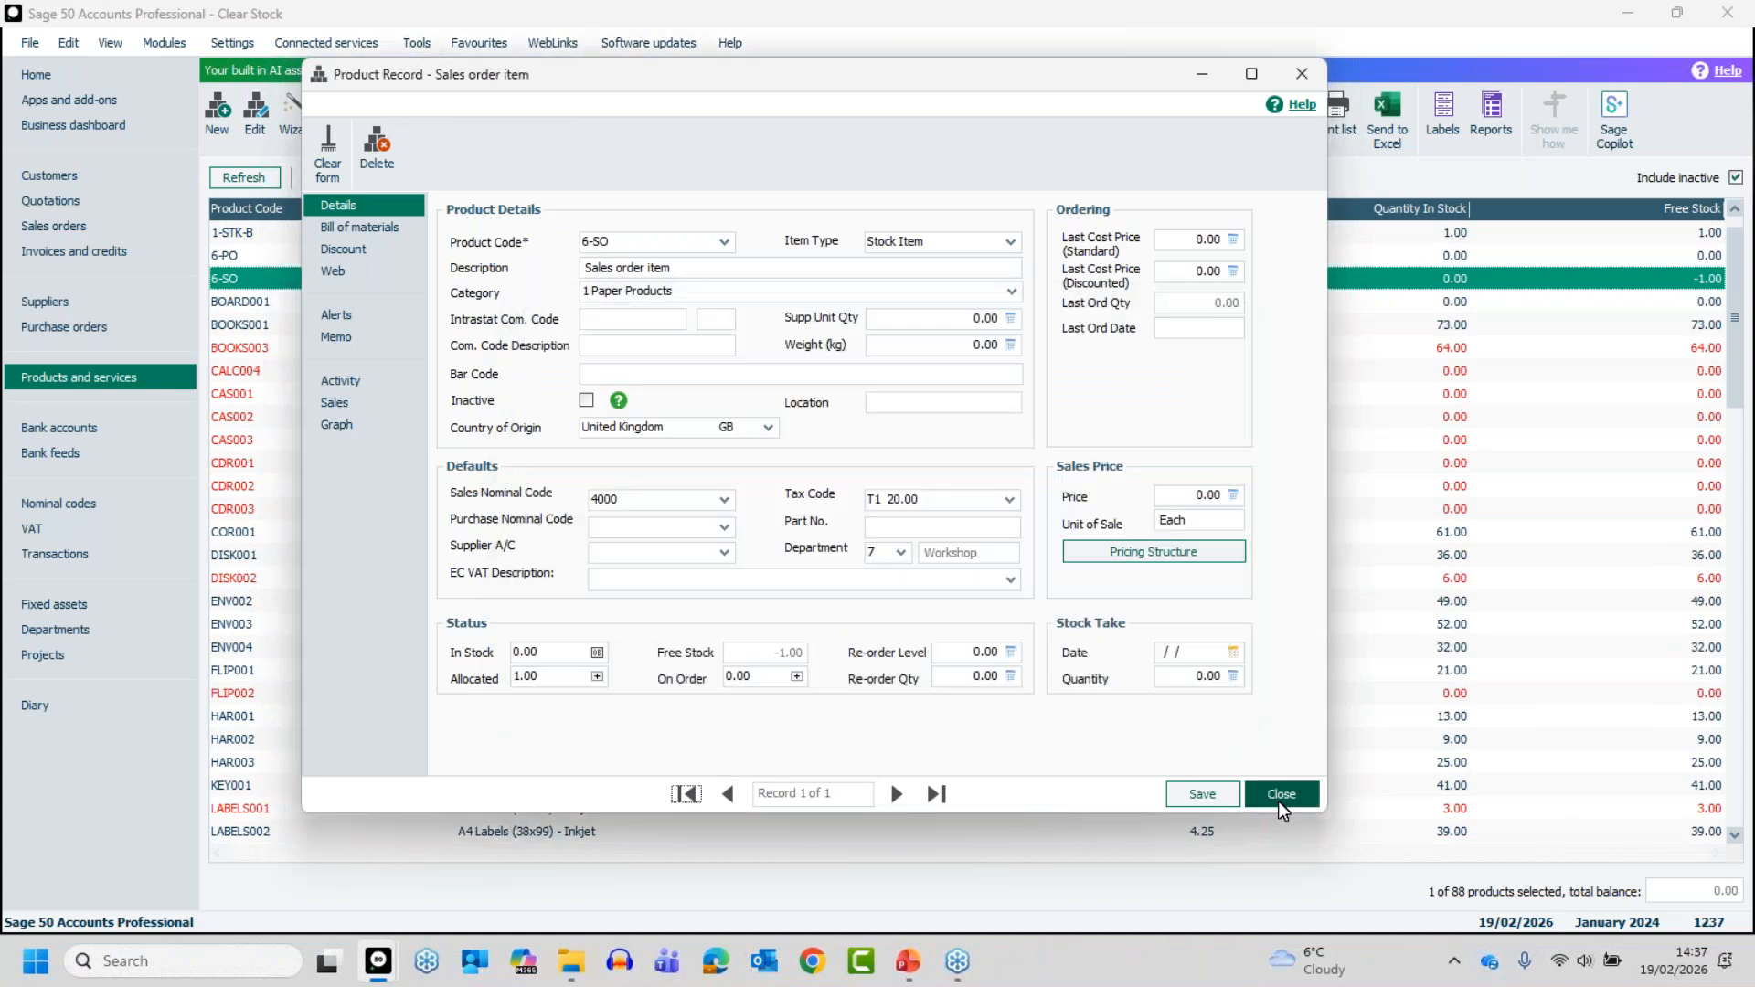
pyautogui.click(1280, 795)
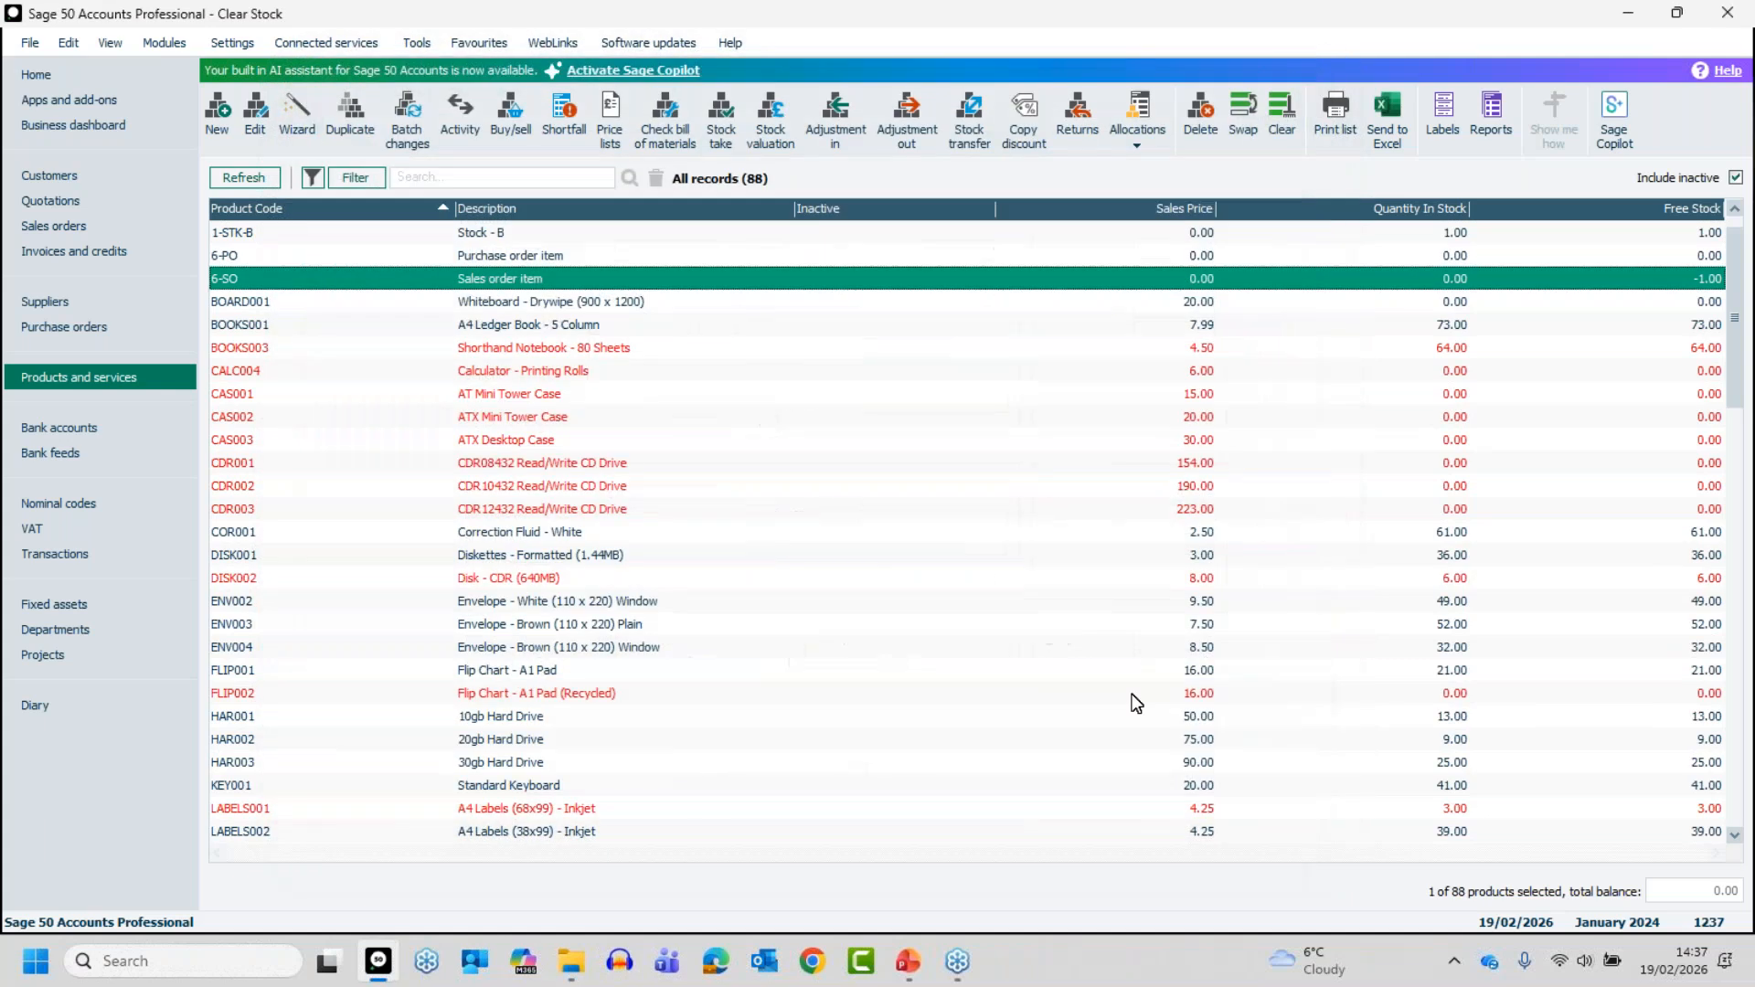
# - Take sales order 31 off order with the Cancel Order status in its allocation settings
pyautogui.click(59, 229)
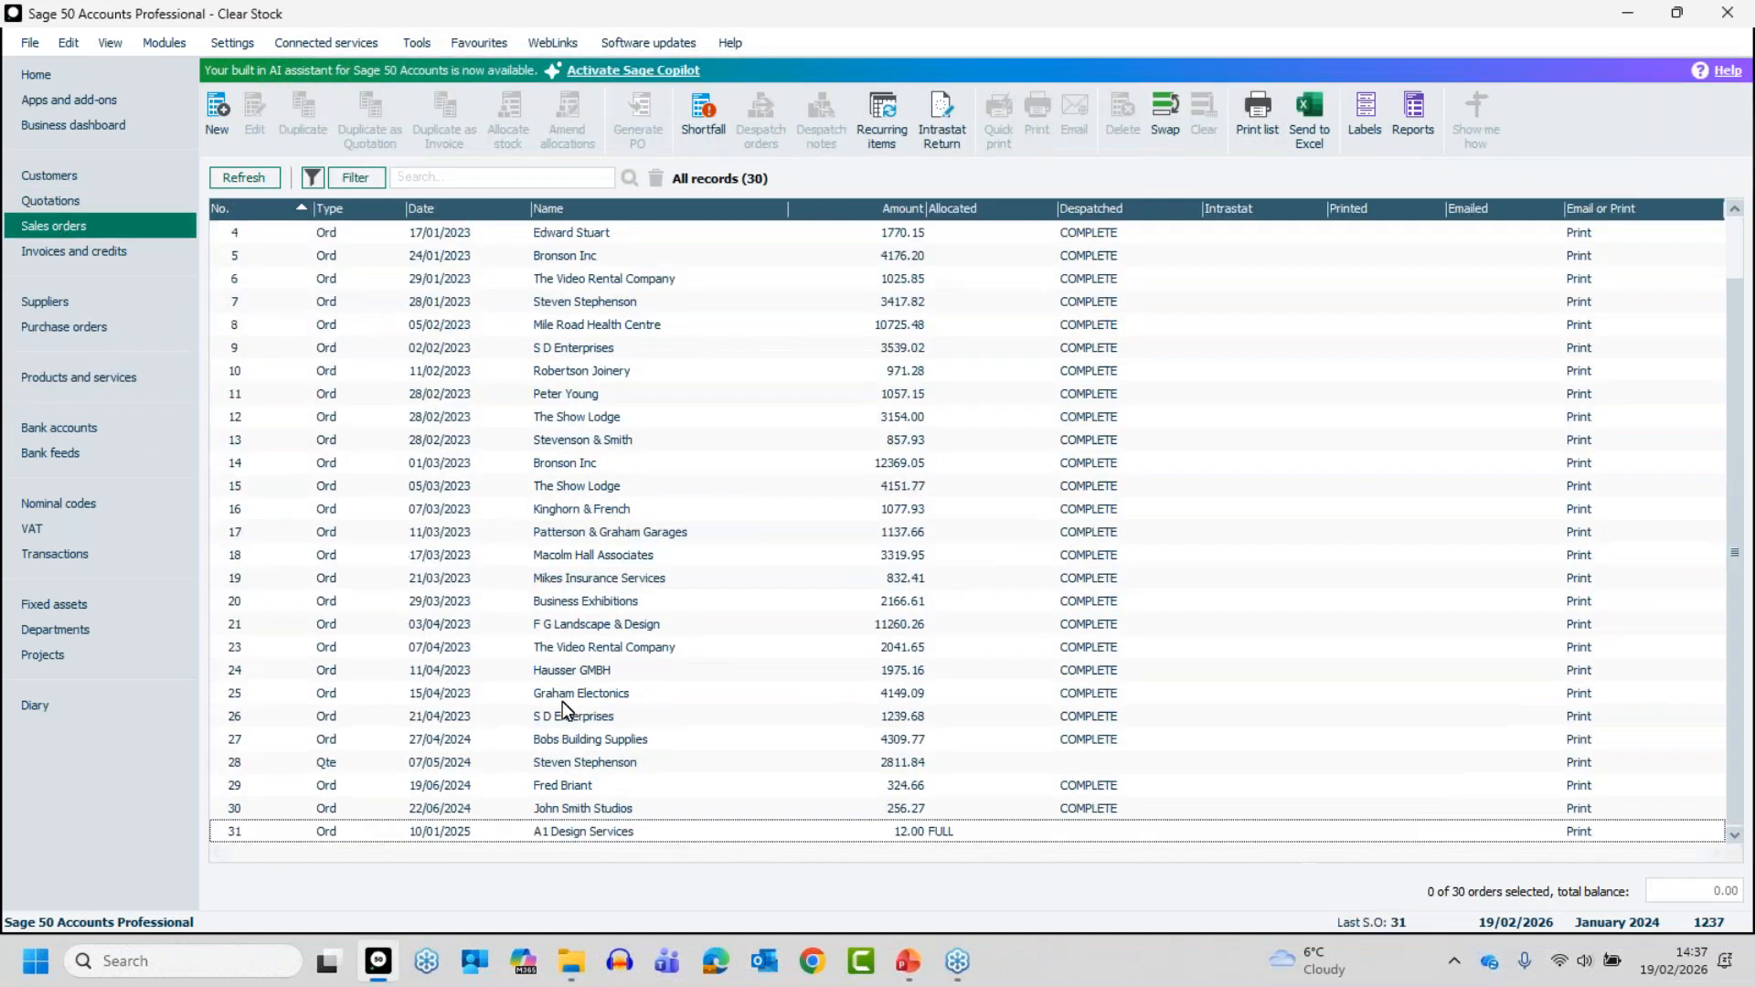
pyautogui.click(566, 830)
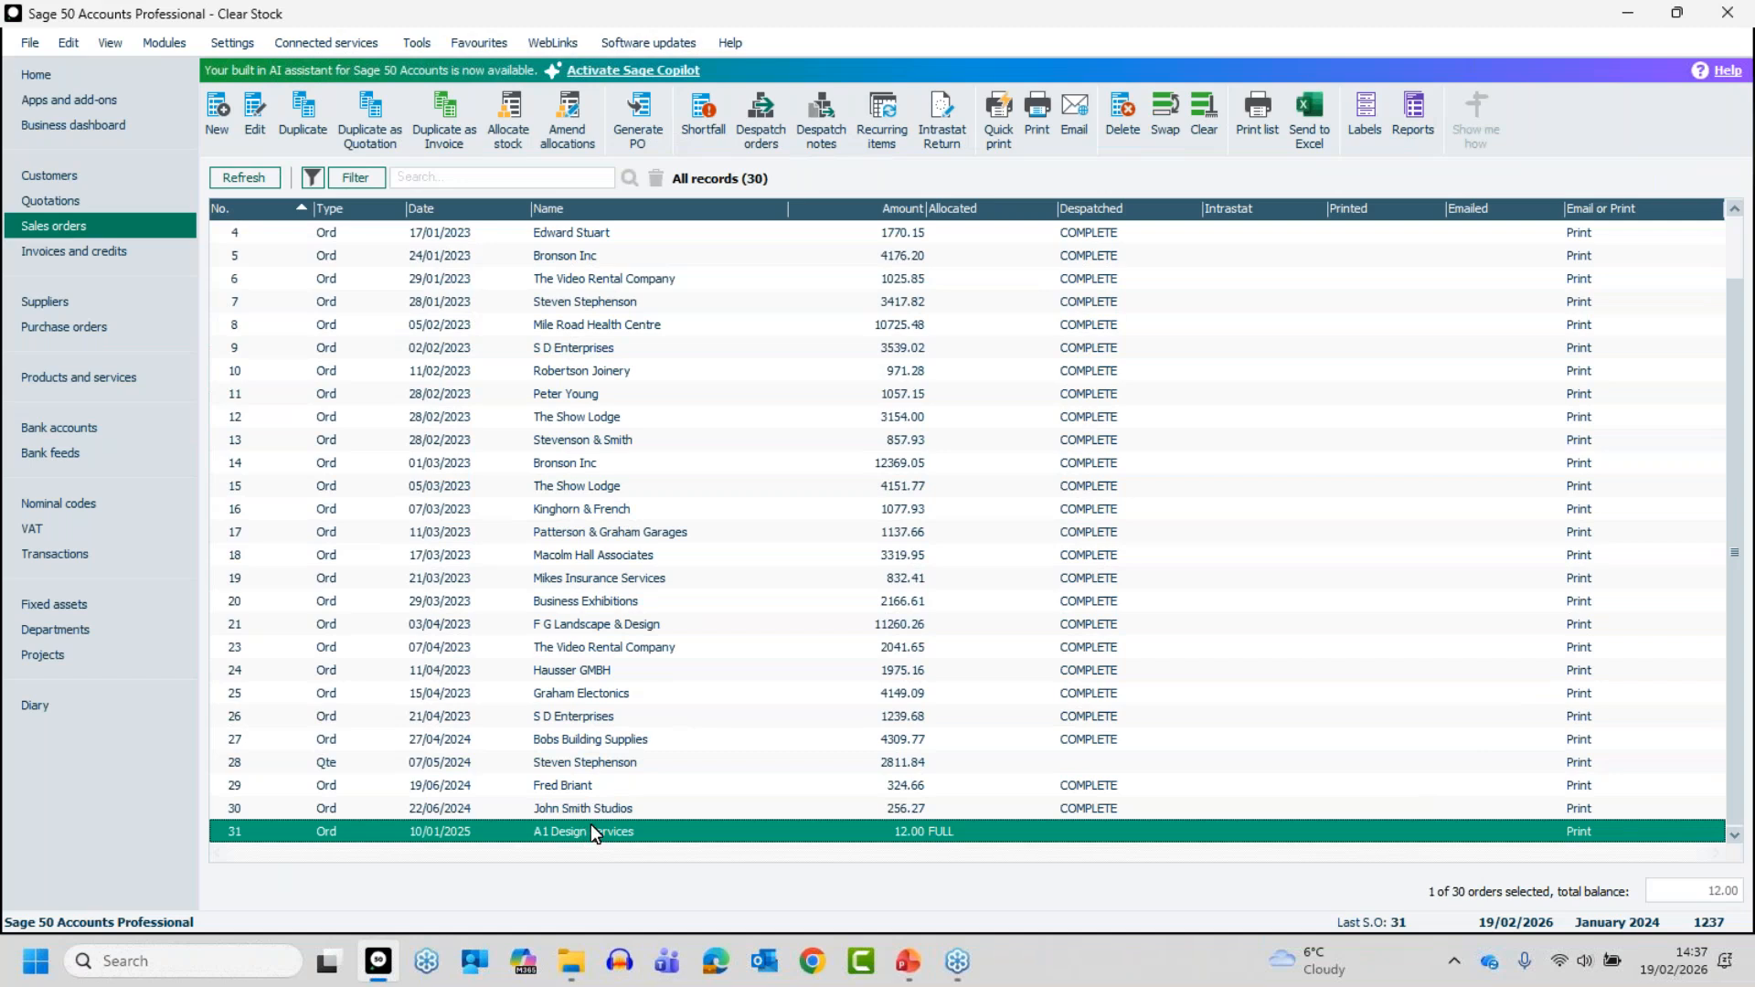
pyautogui.click(561, 119)
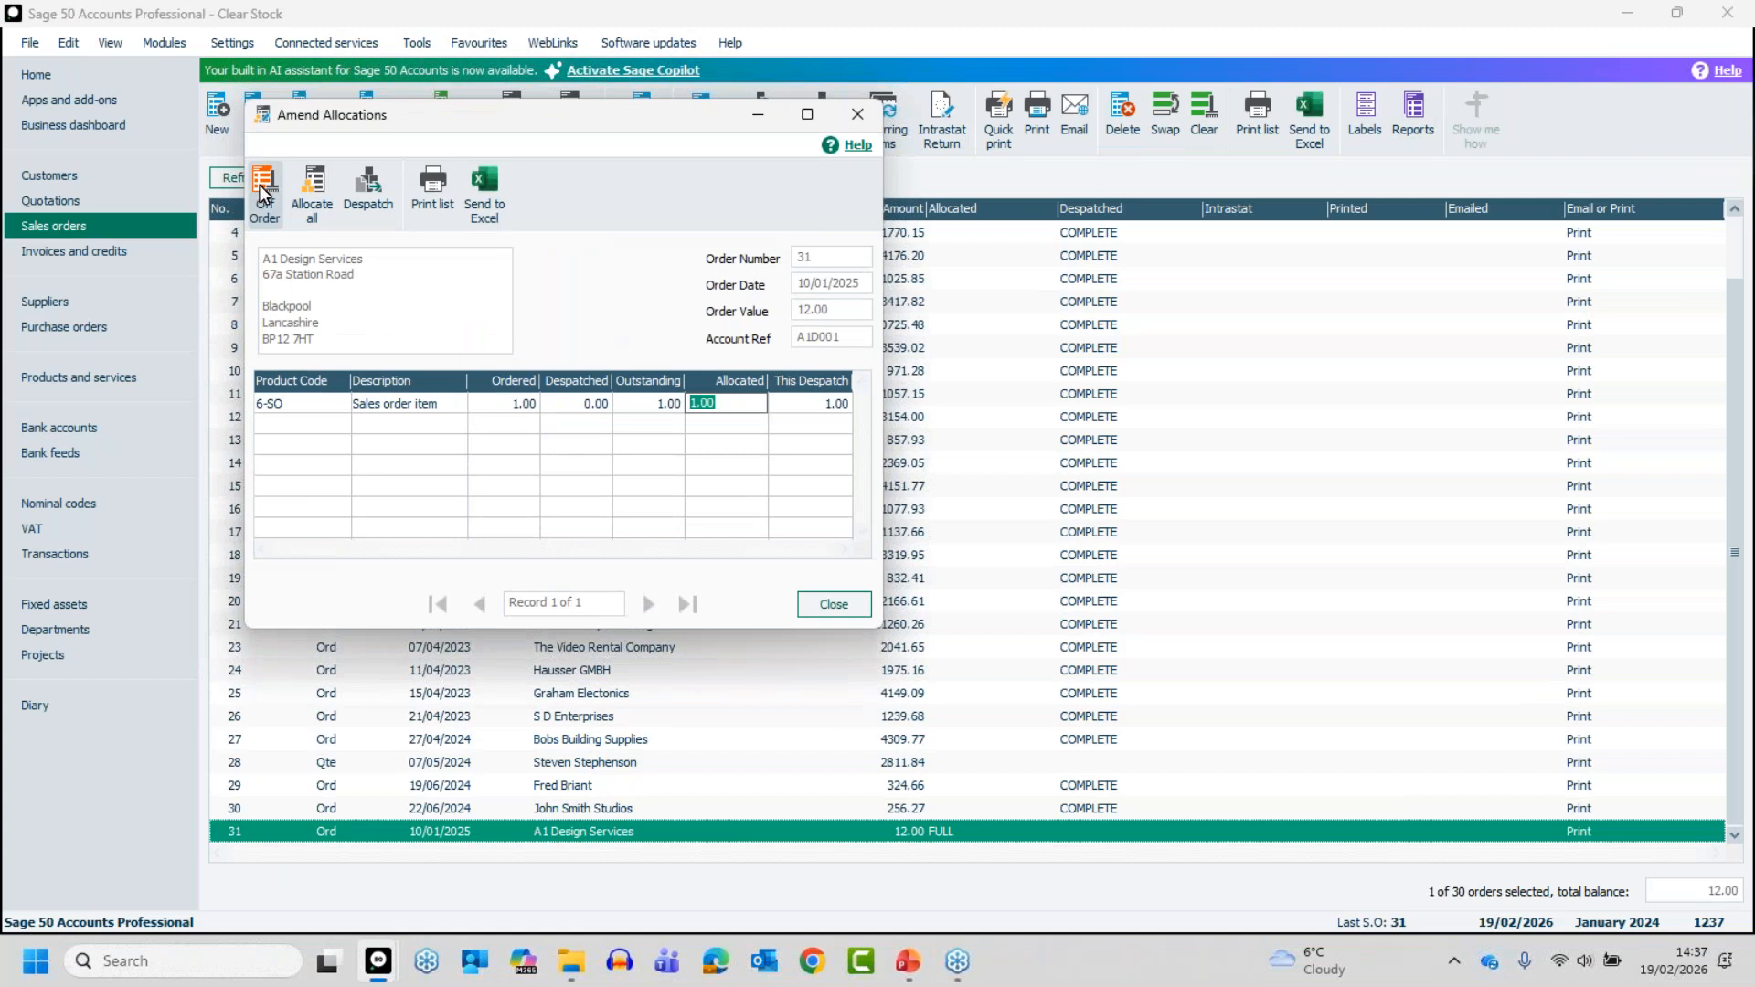
pyautogui.click(261, 187)
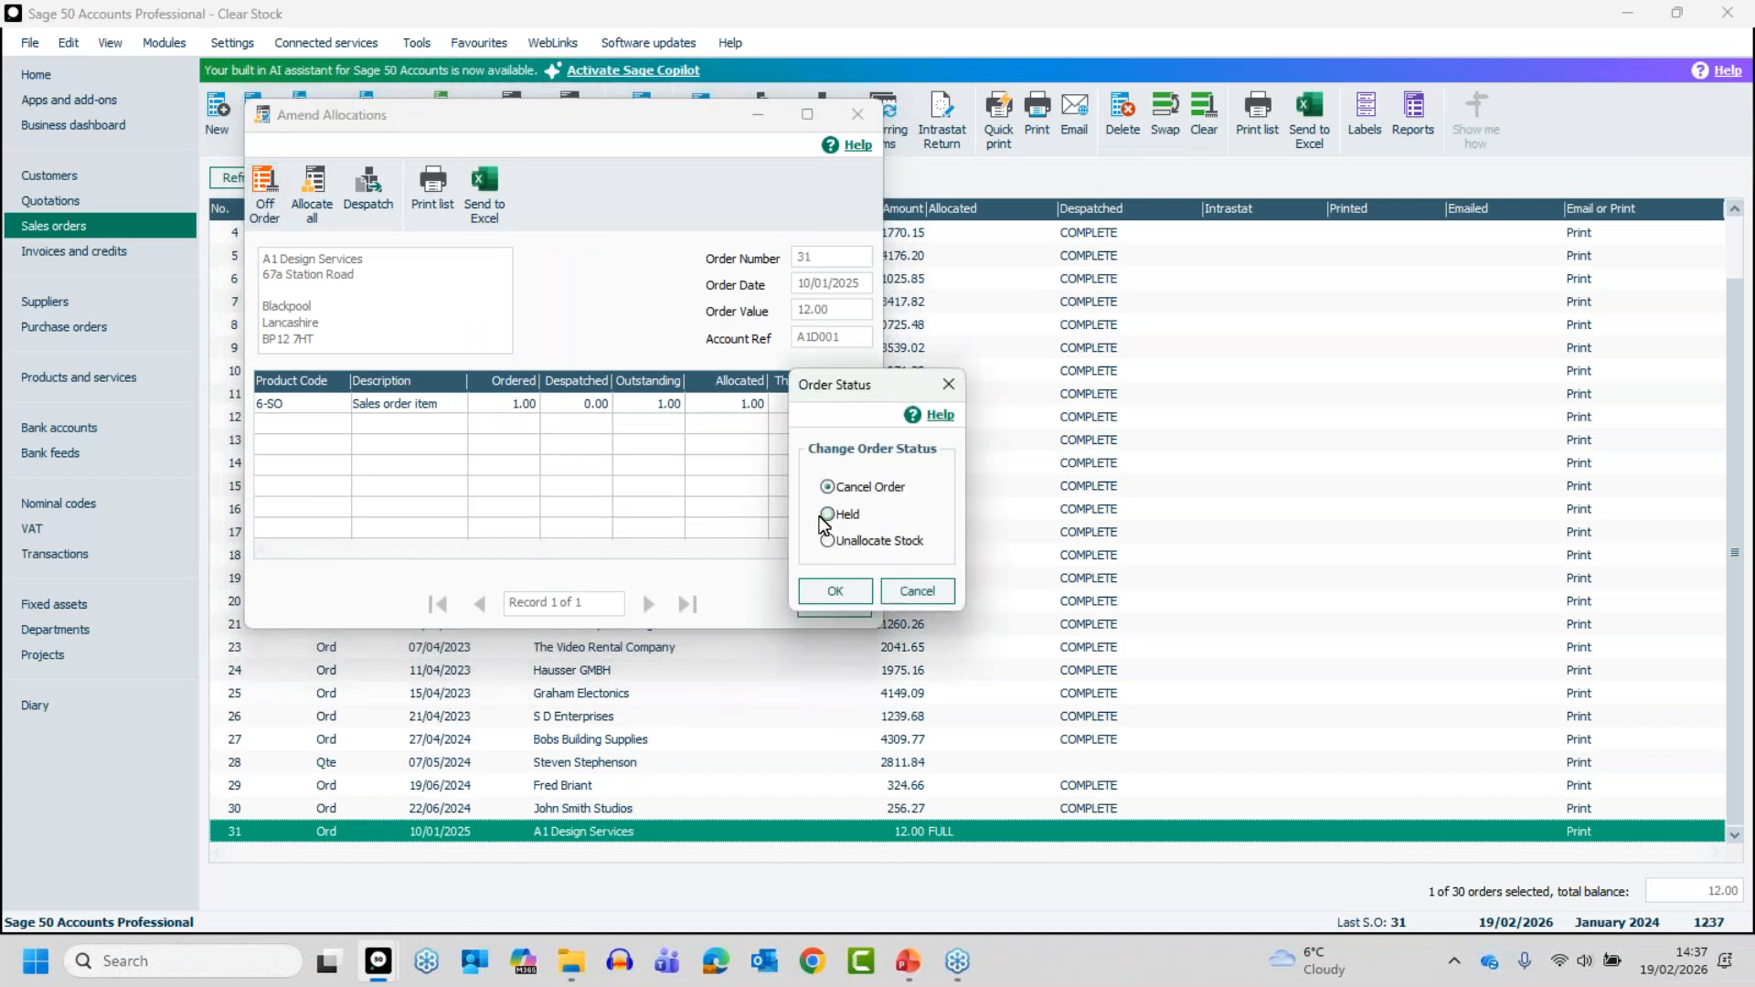
pyautogui.click(842, 589)
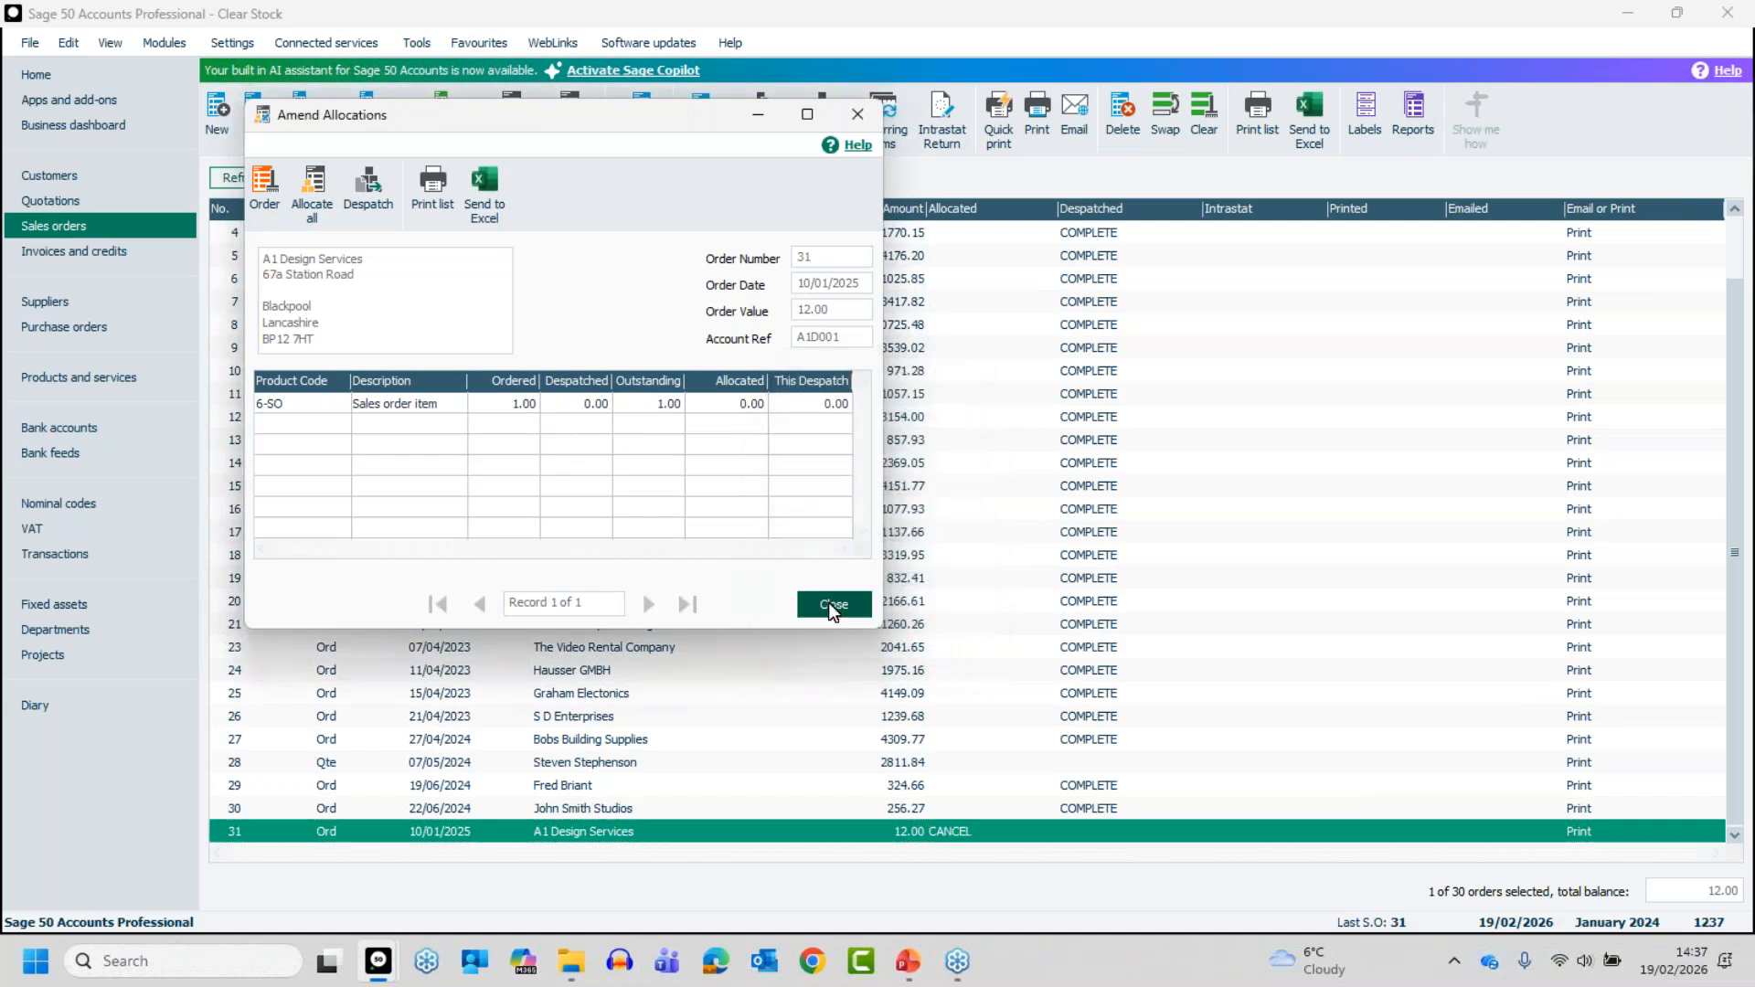
pyautogui.click(830, 604)
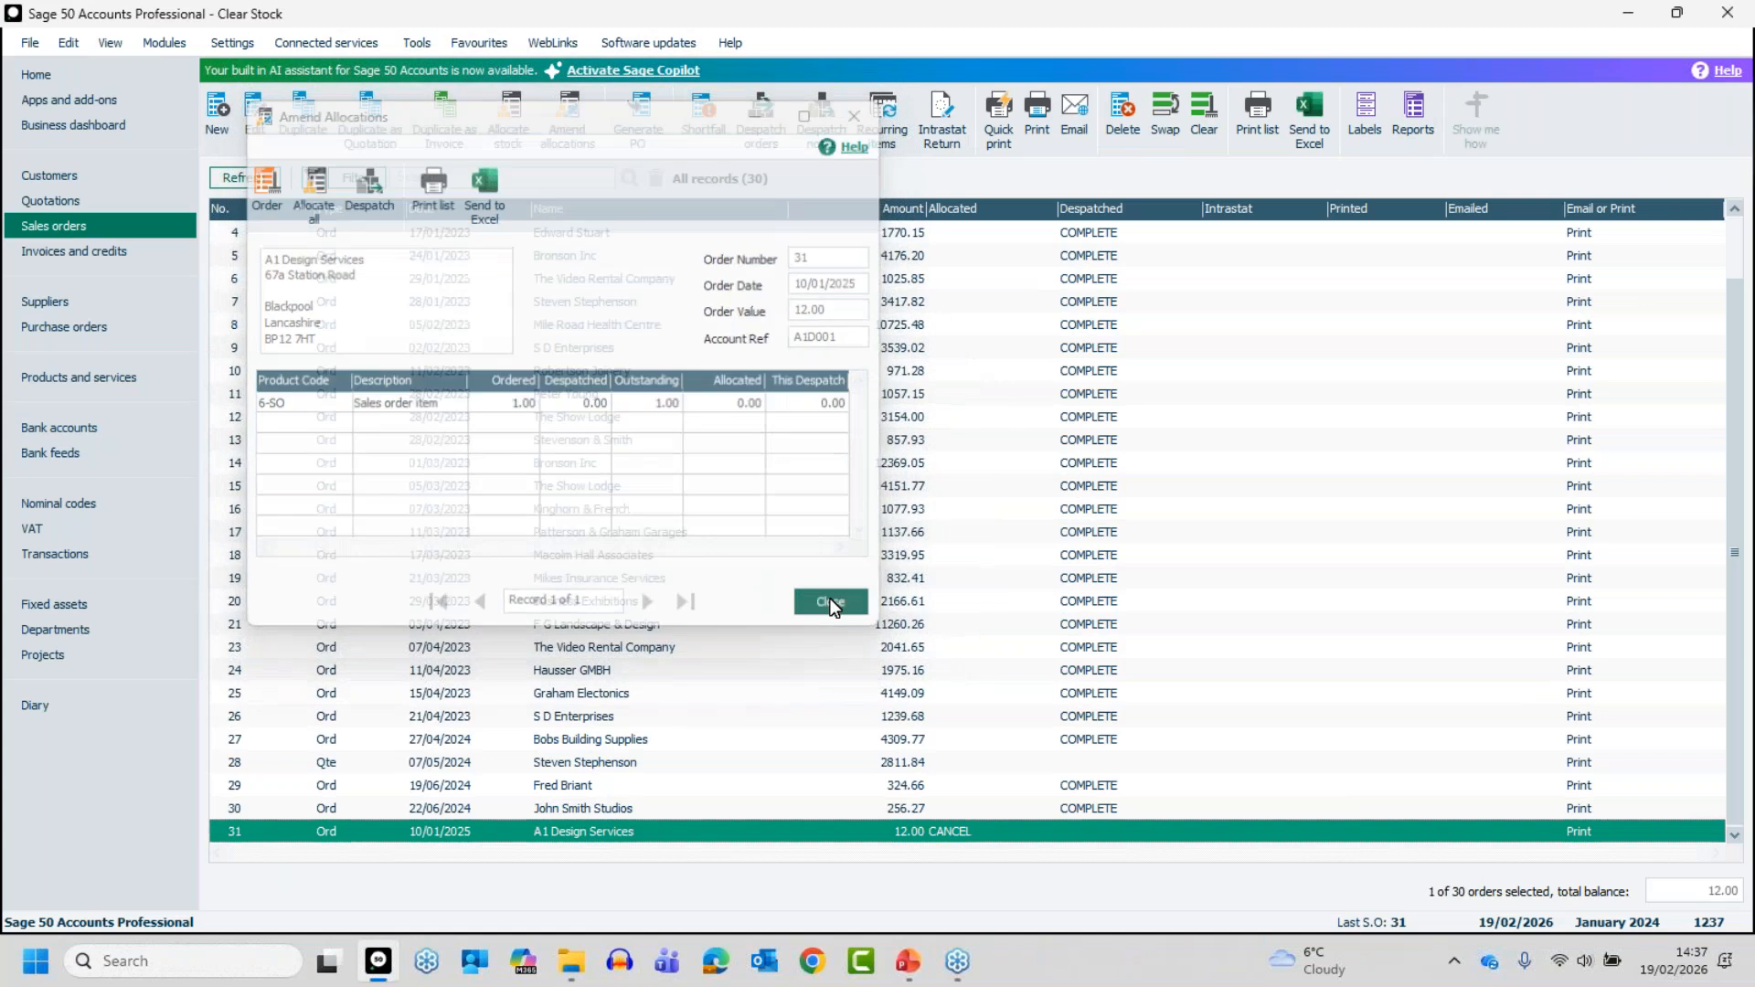
# - Check the allocated quantity on product 6-SO's record, close it, and delete the product
pyautogui.click(105, 387)
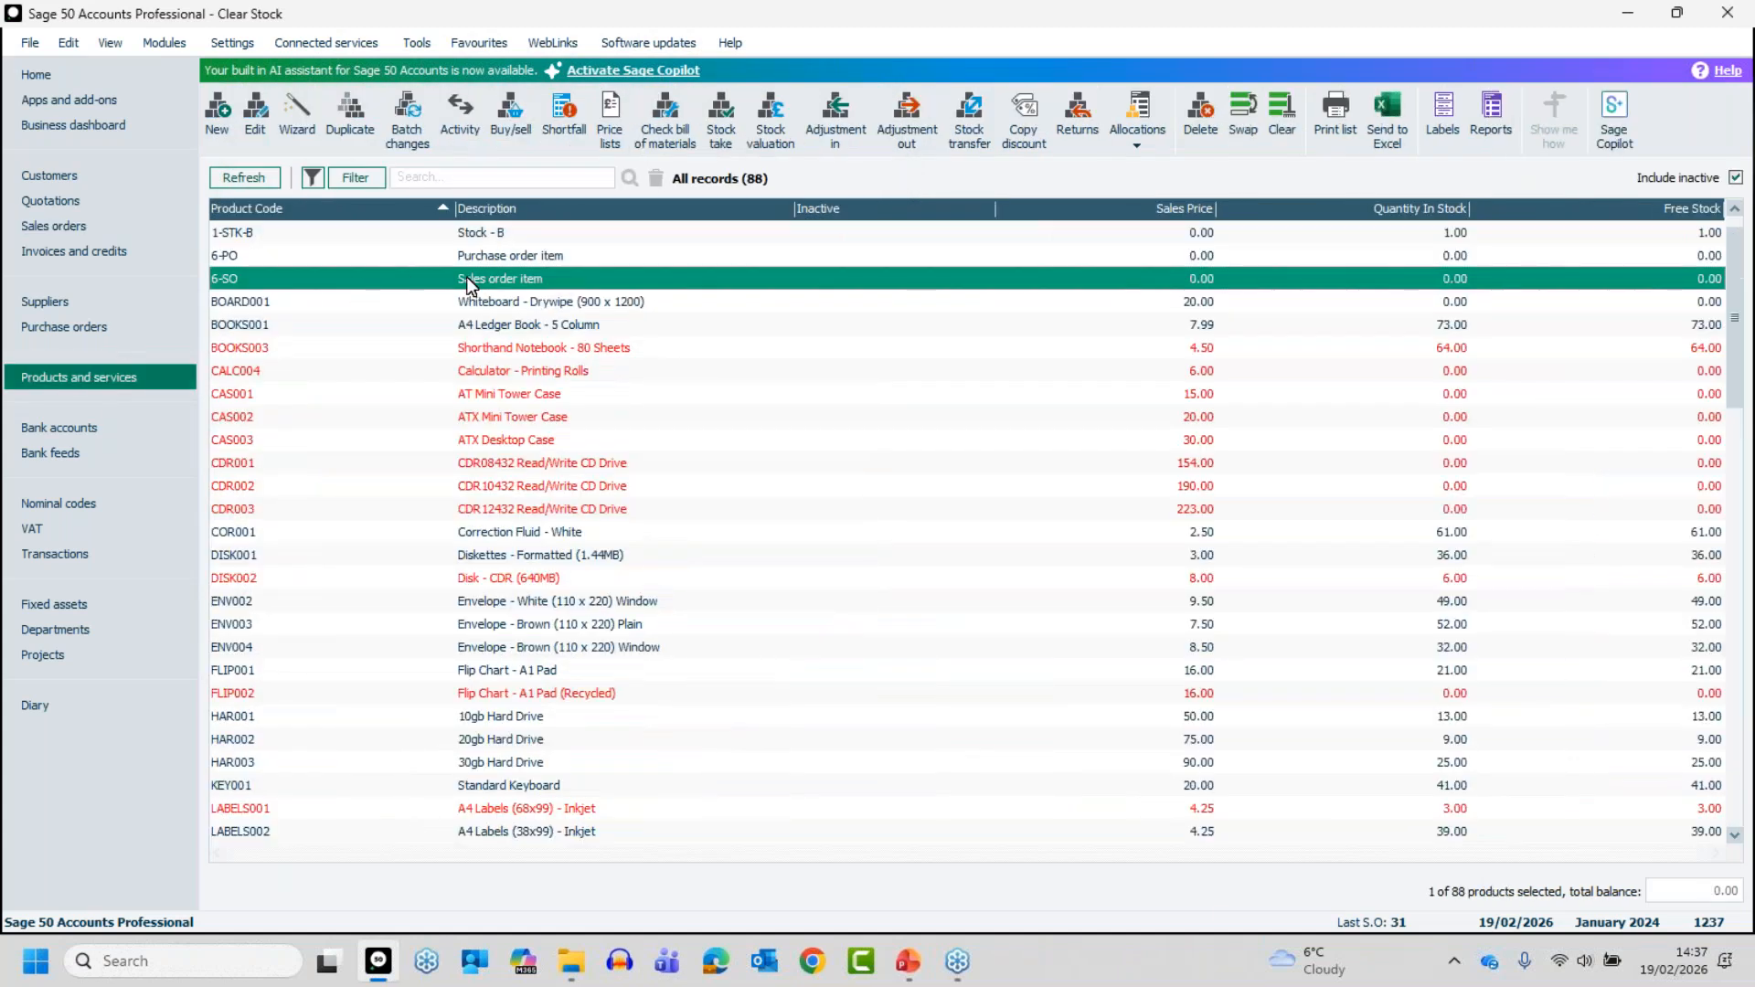
pyautogui.click(497, 276)
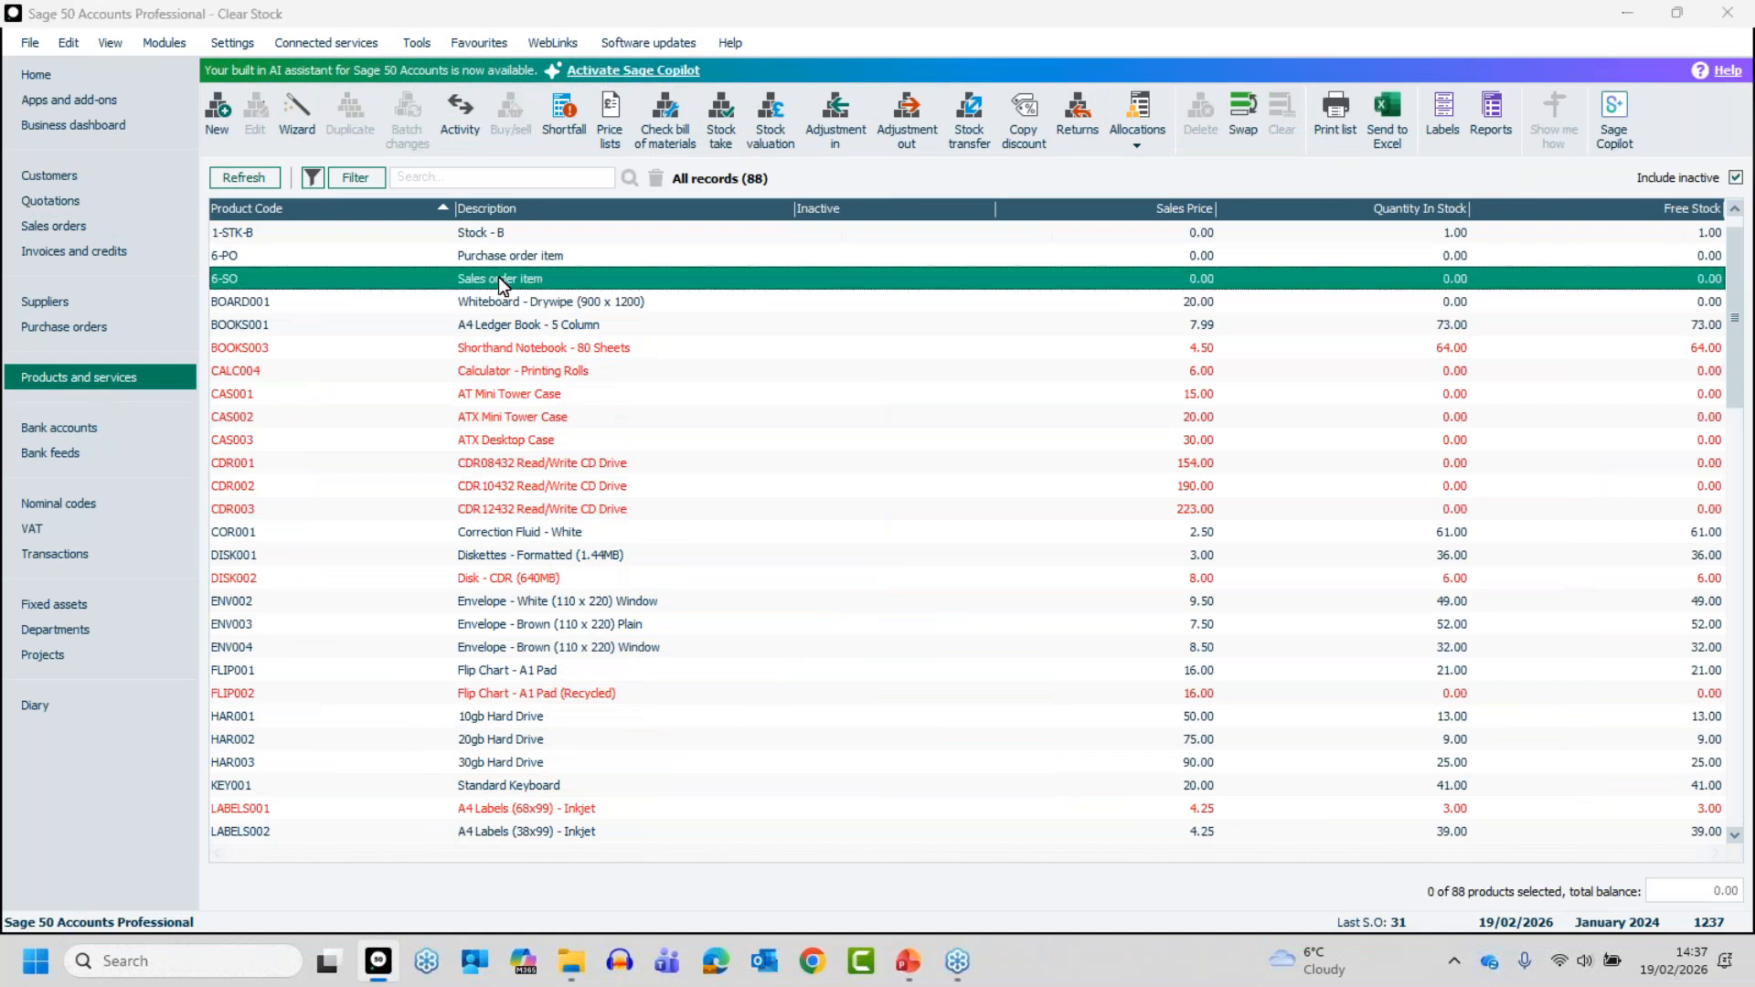
pyautogui.doubleClick(497, 277)
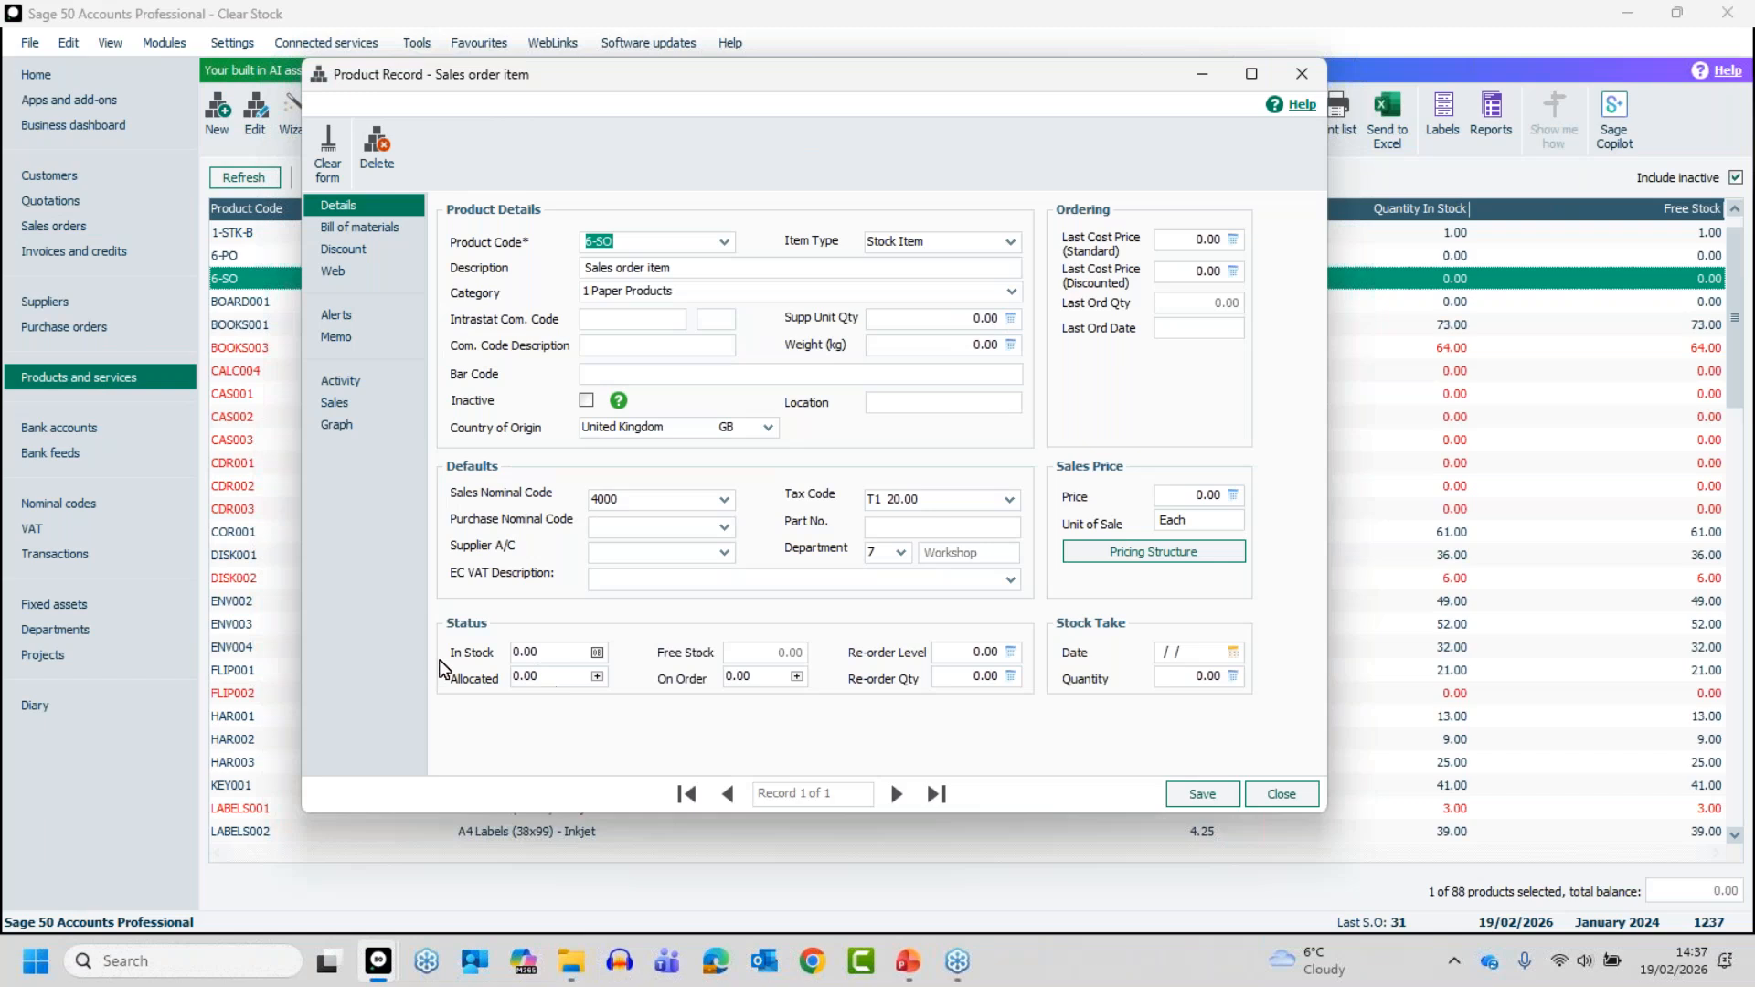
pyautogui.click(589, 681)
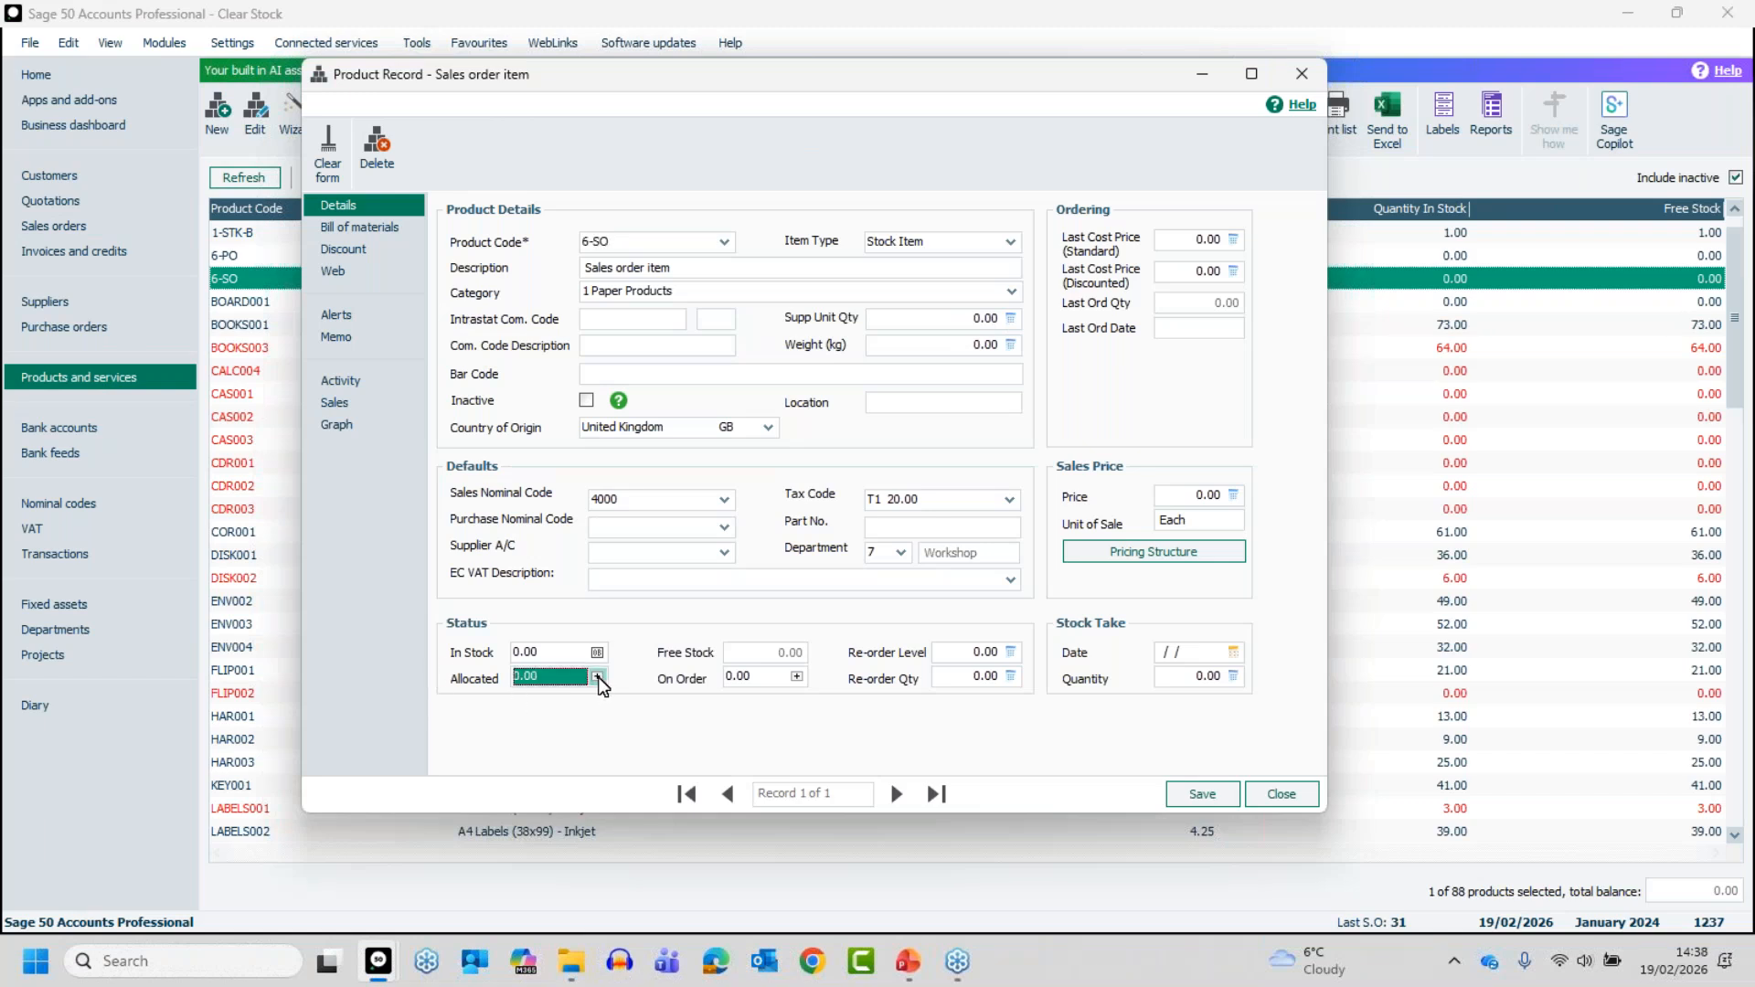
pyautogui.click(1303, 792)
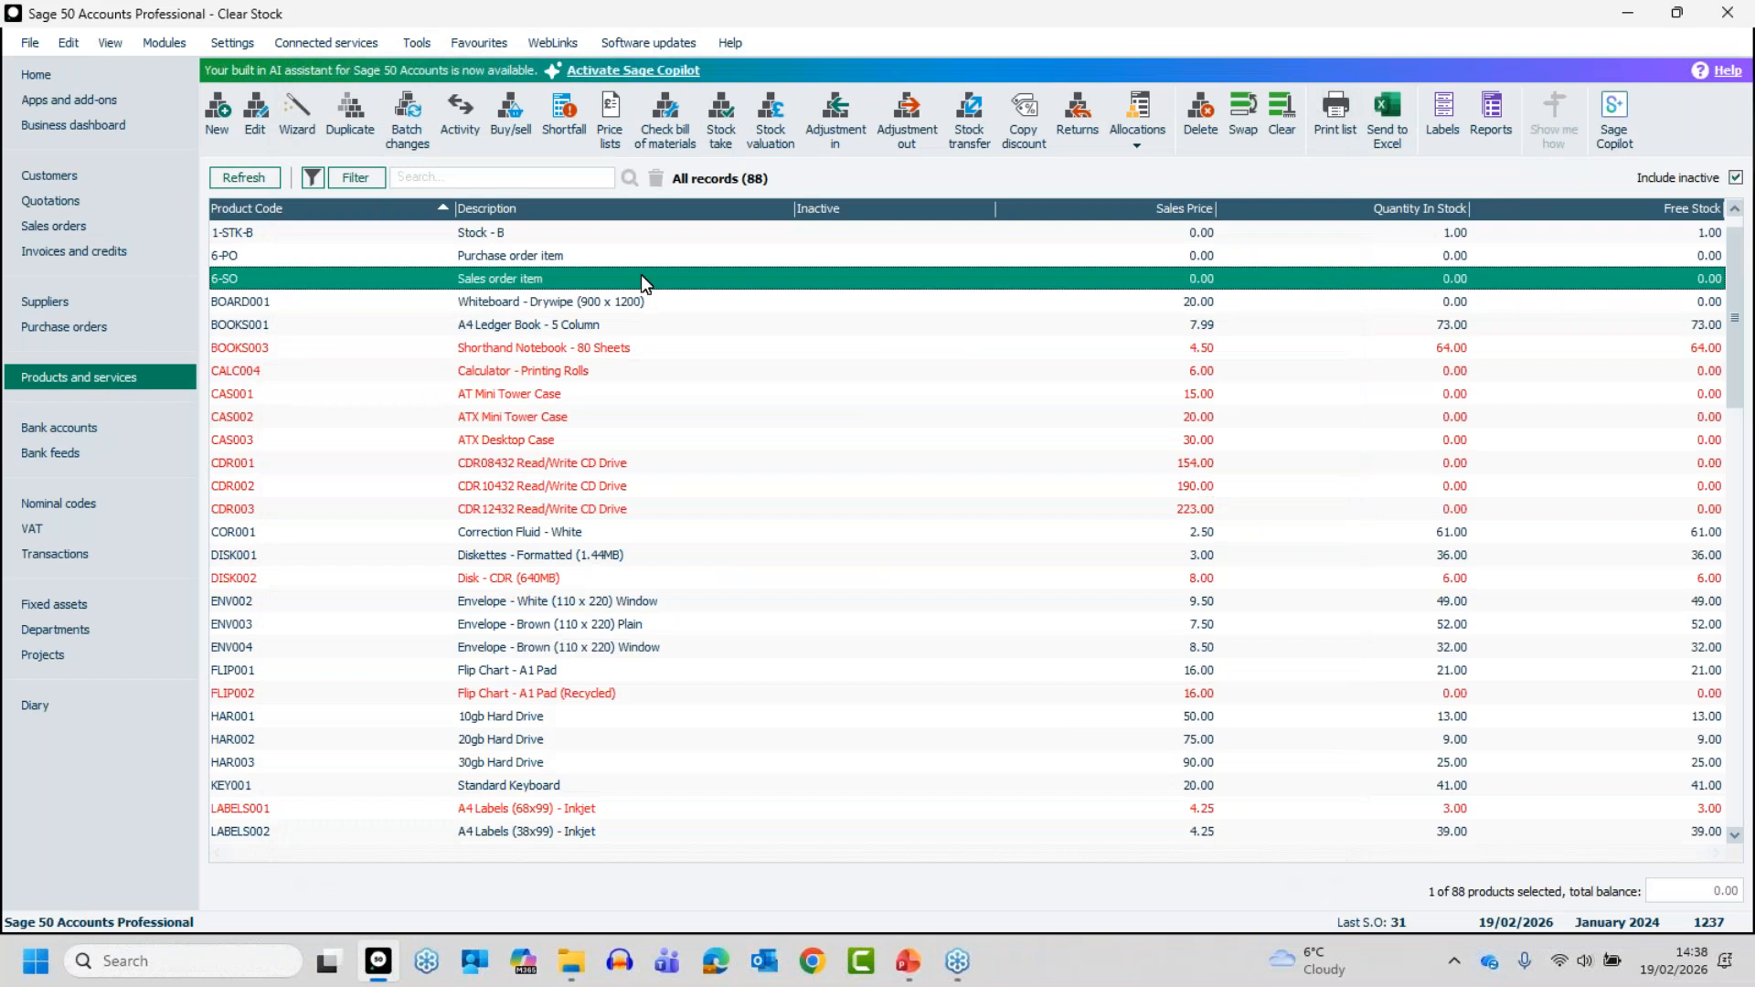
pyautogui.click(1200, 114)
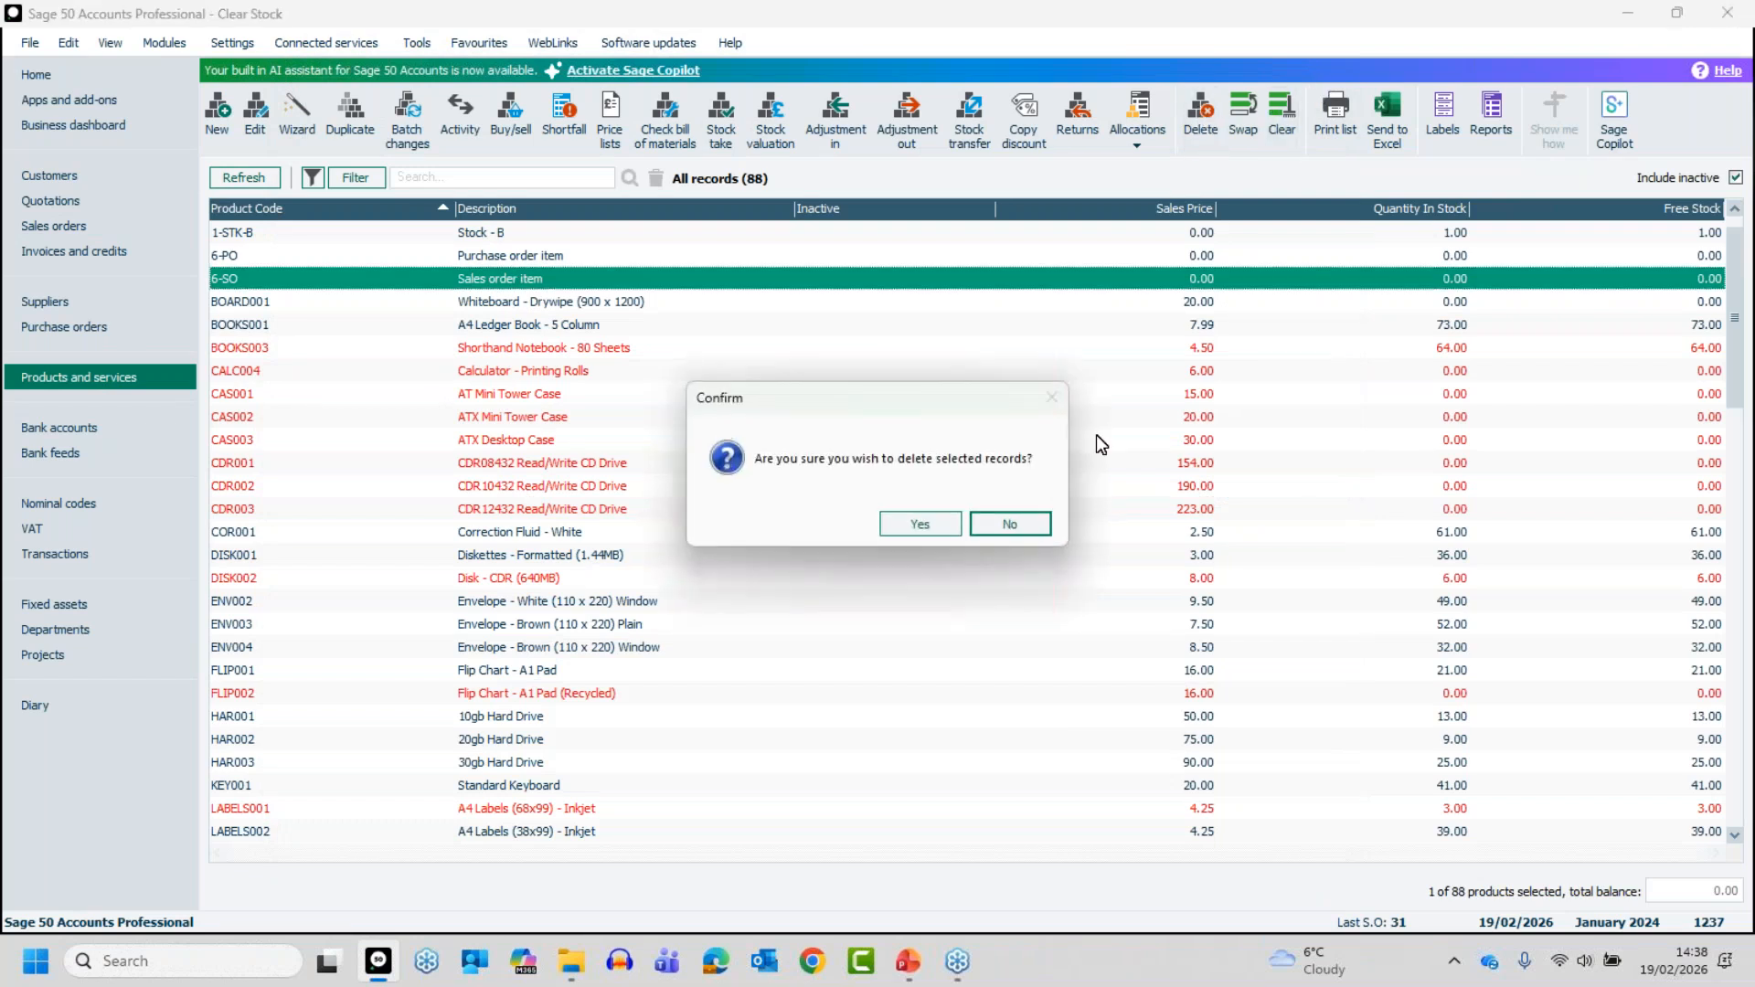
pyautogui.click(937, 521)
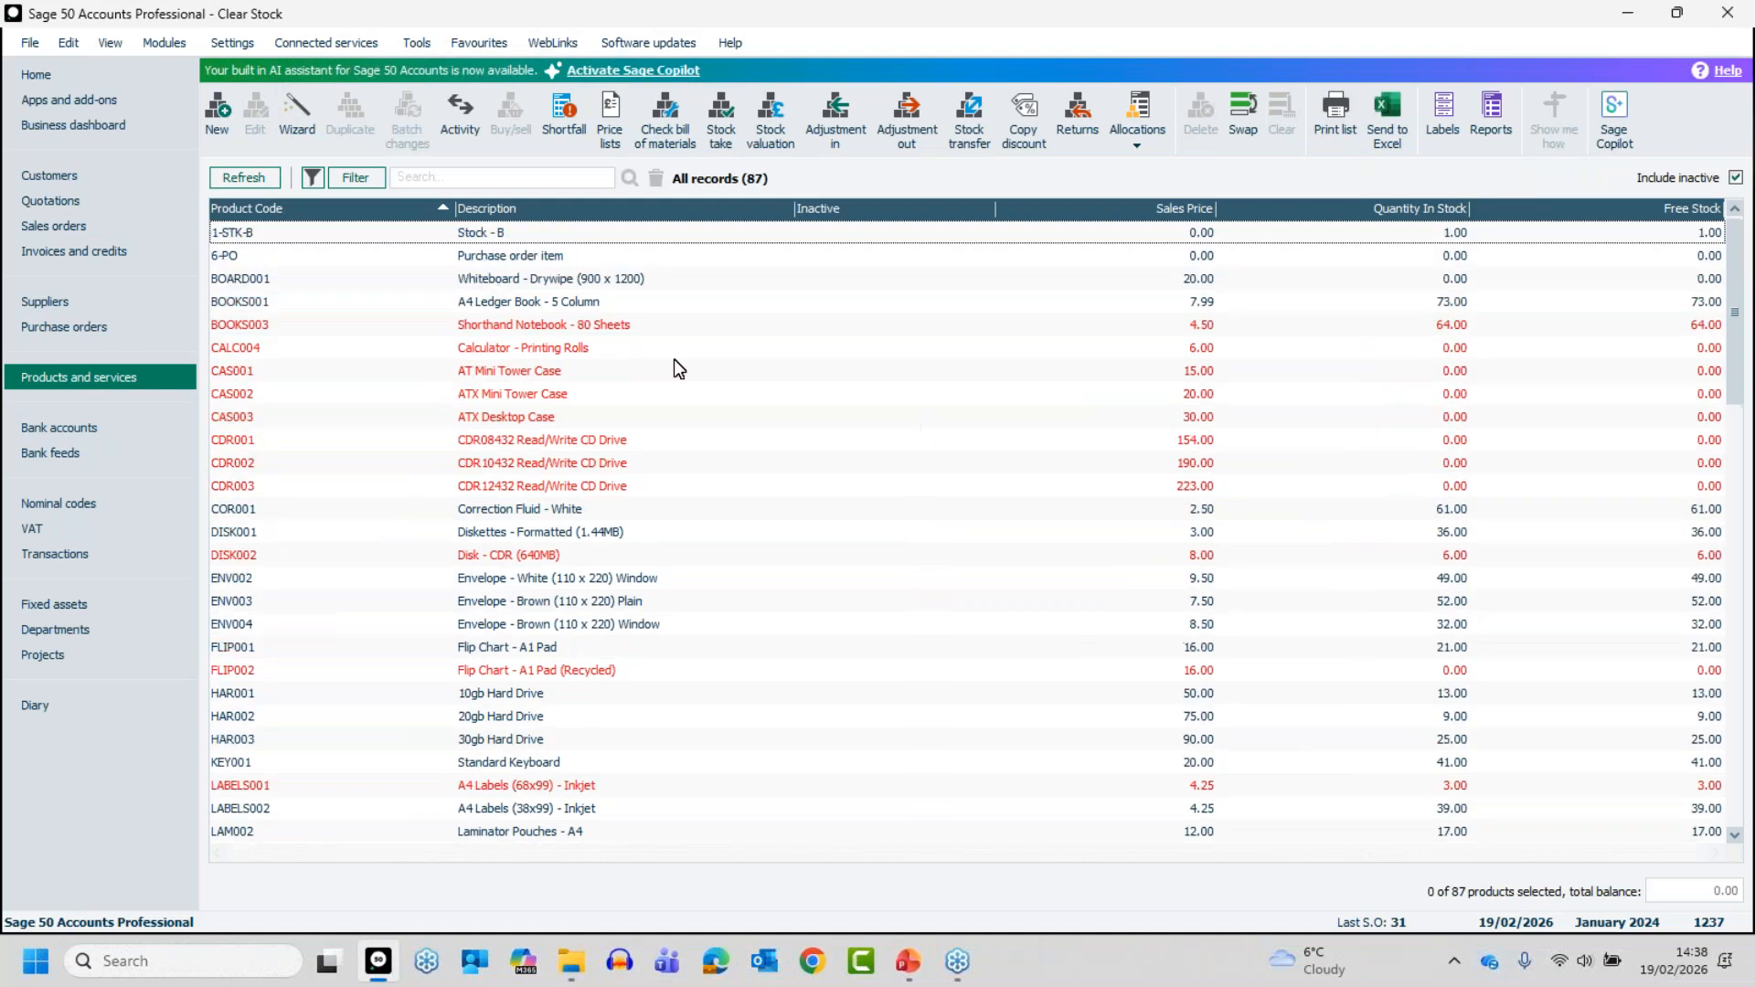
# - Look up which purchase order holds the on-order quantity for product 6-PO, then close its record
pyautogui.click(488, 254)
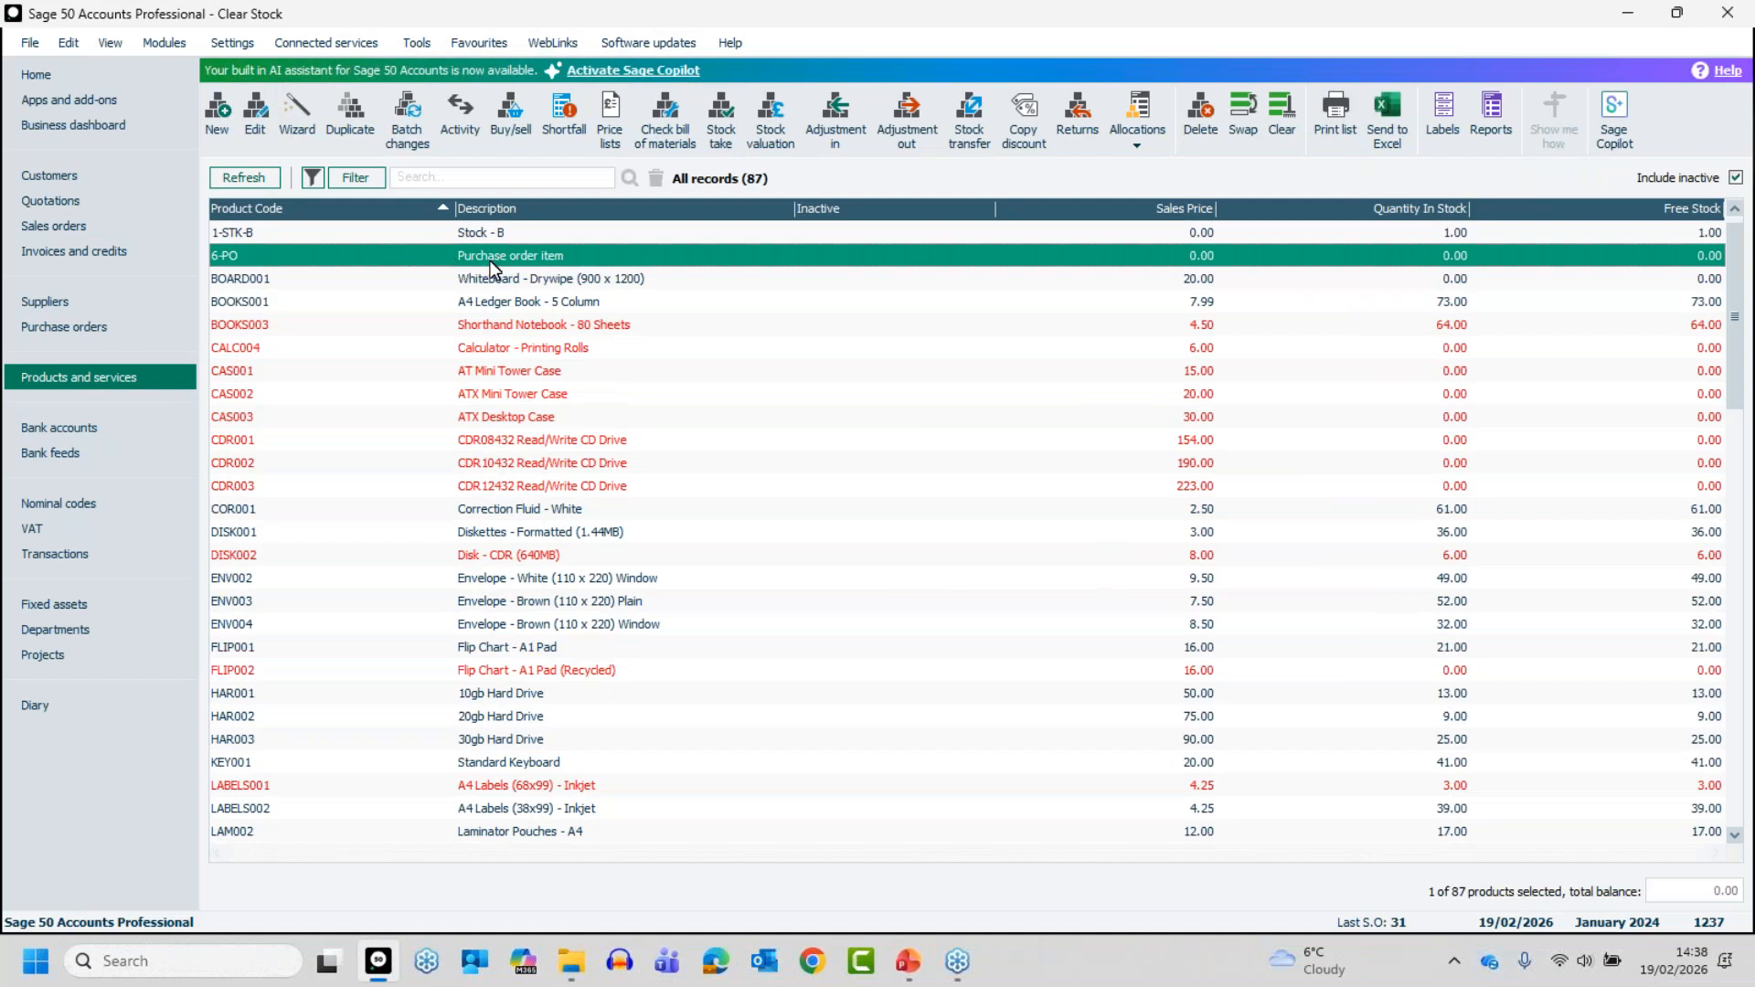
pyautogui.click(490, 261)
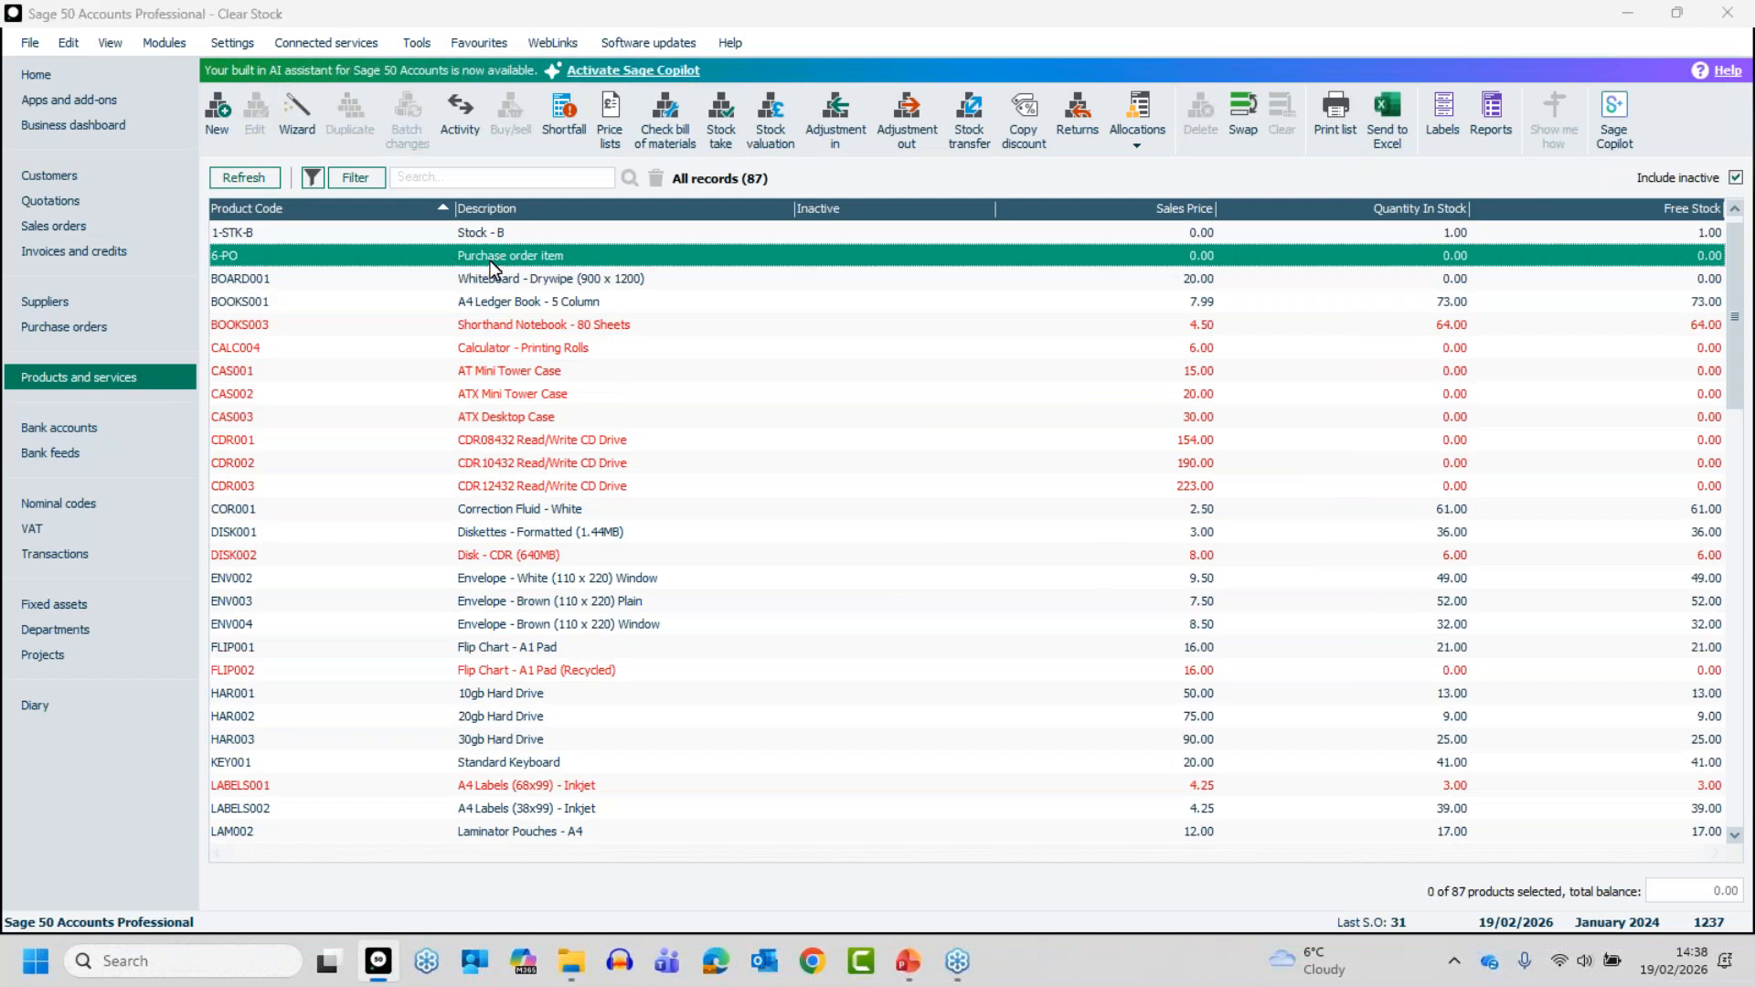
pyautogui.doubleClick(490, 260)
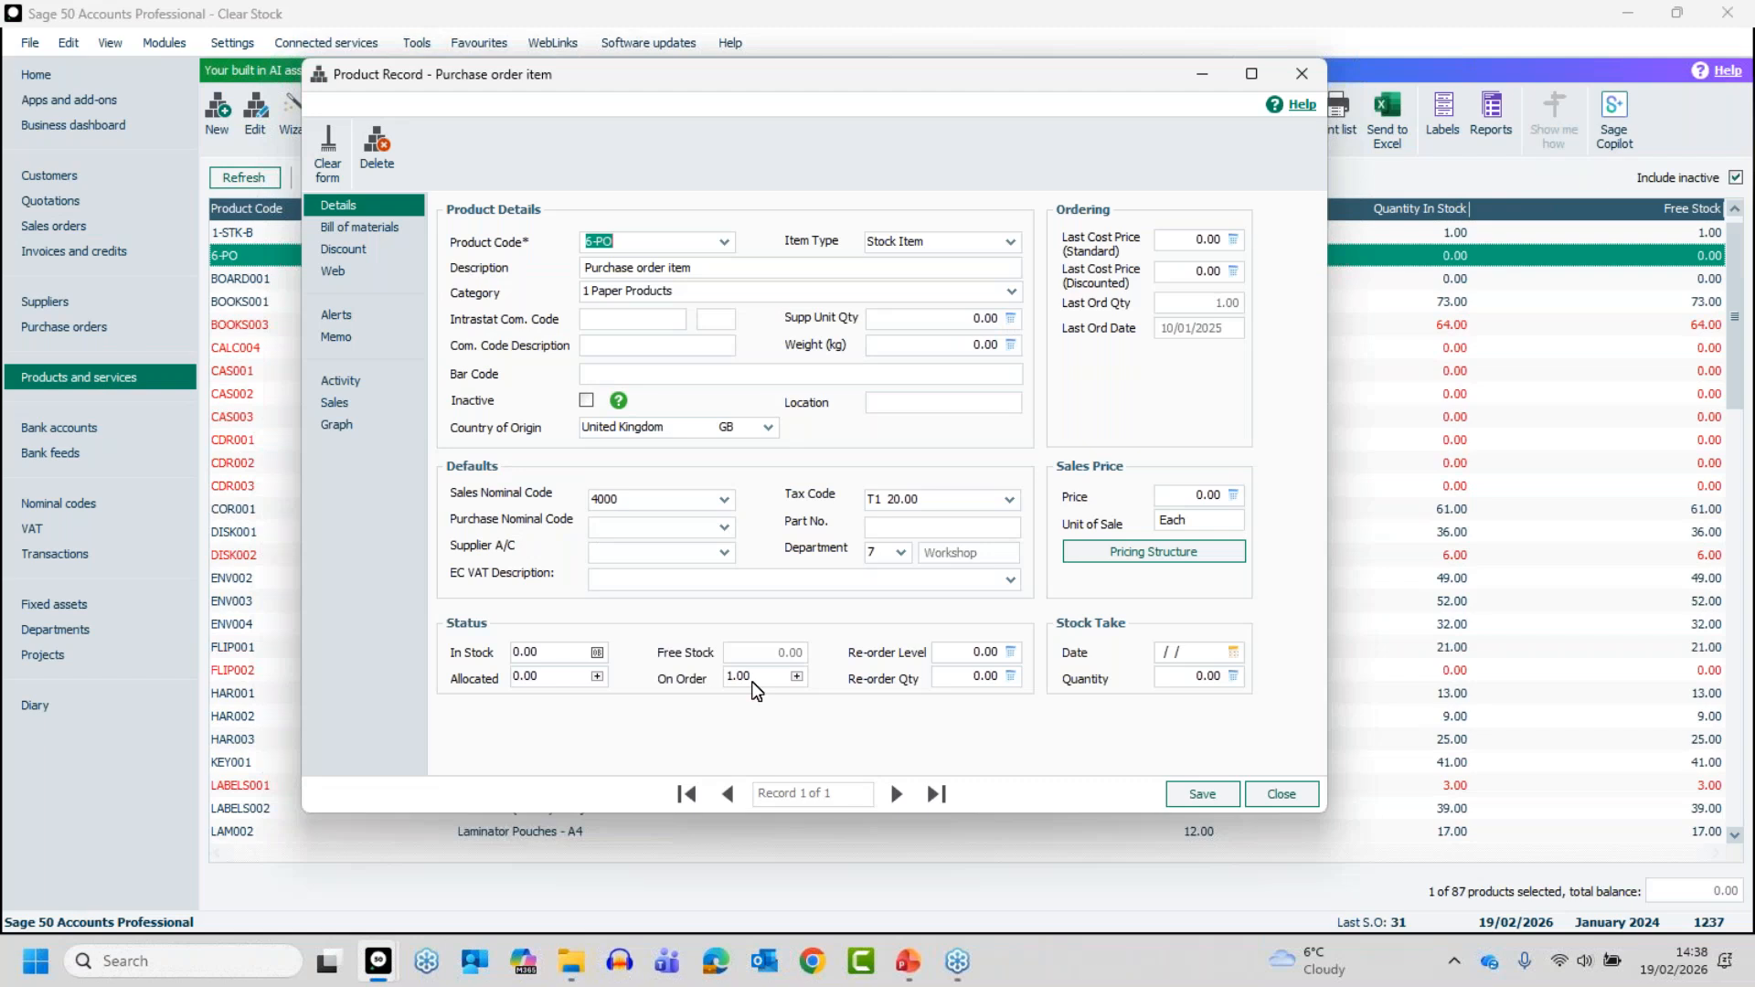
pyautogui.click(1282, 791)
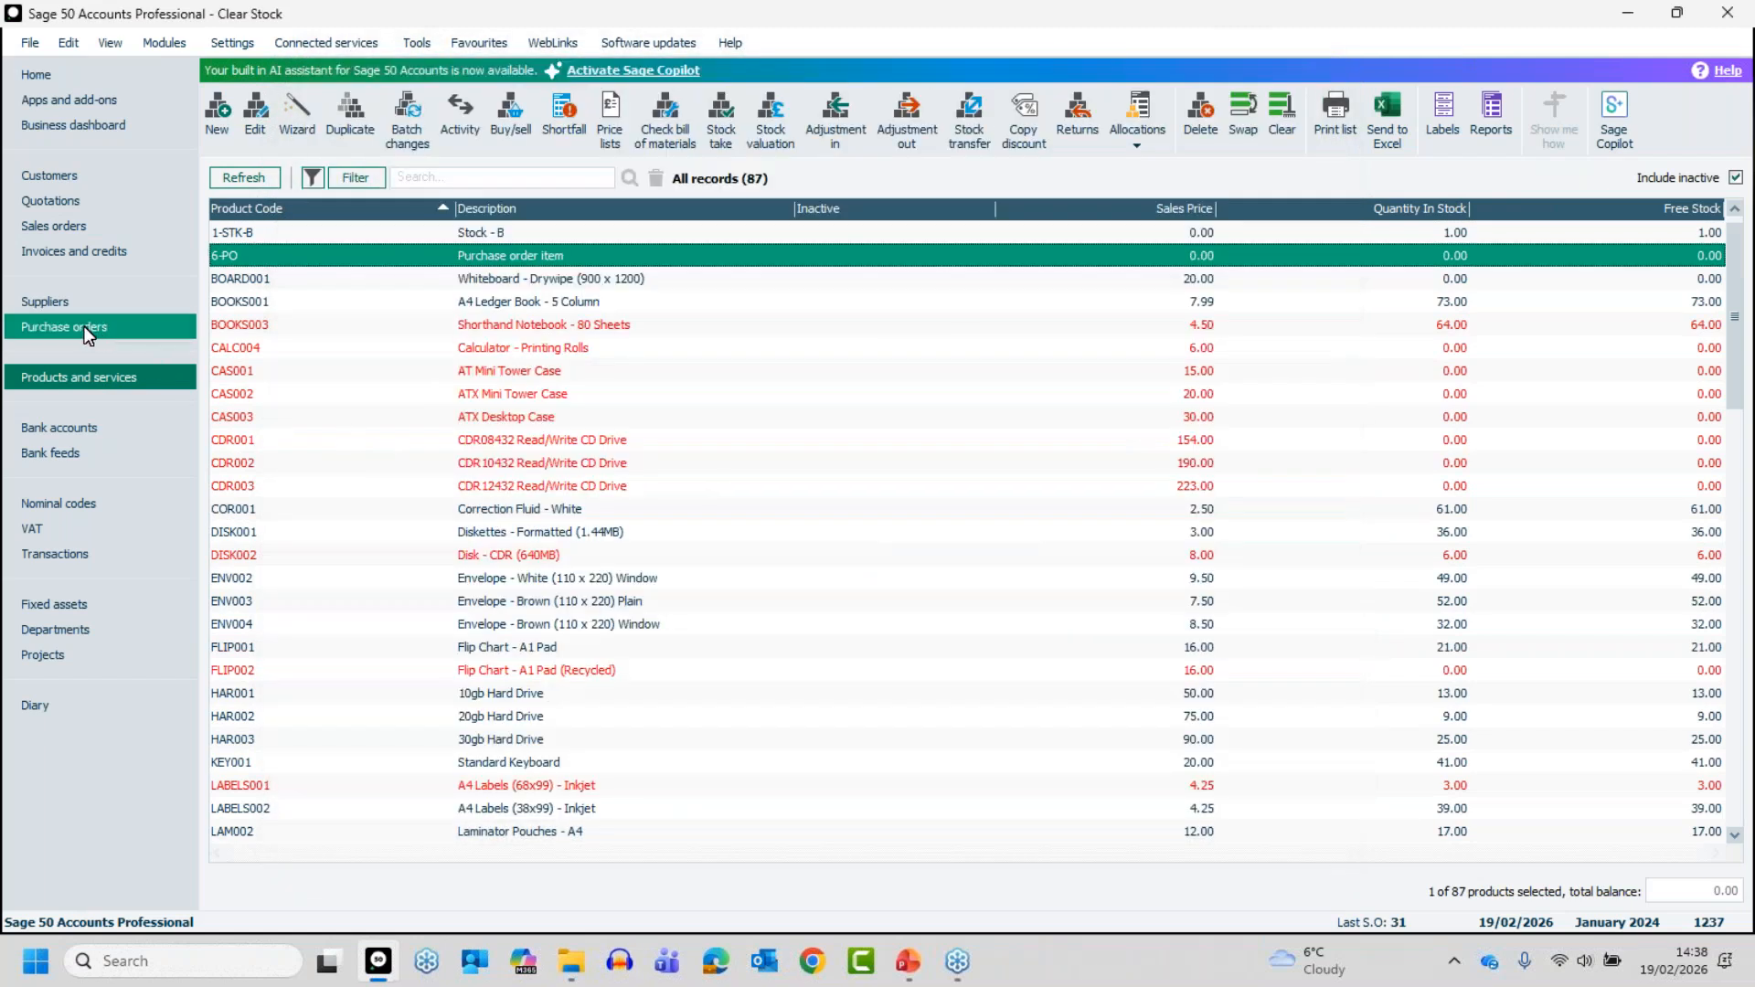
pyautogui.click(530, 260)
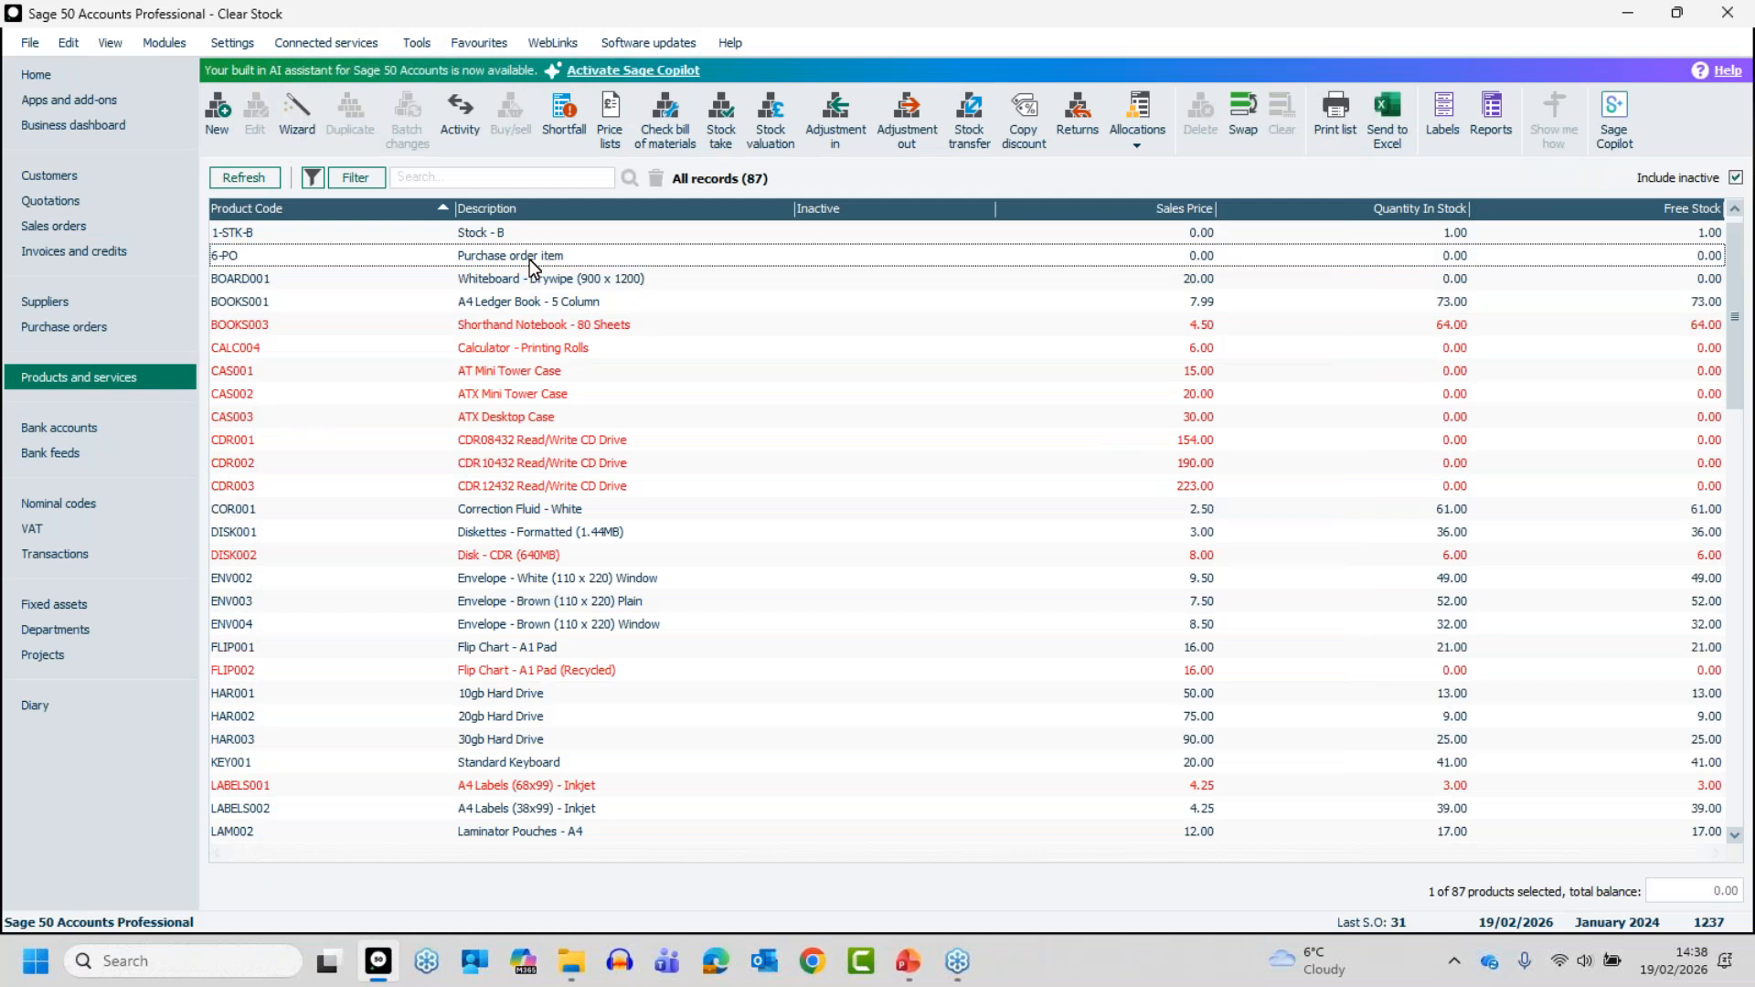
pyautogui.doubleClick(529, 257)
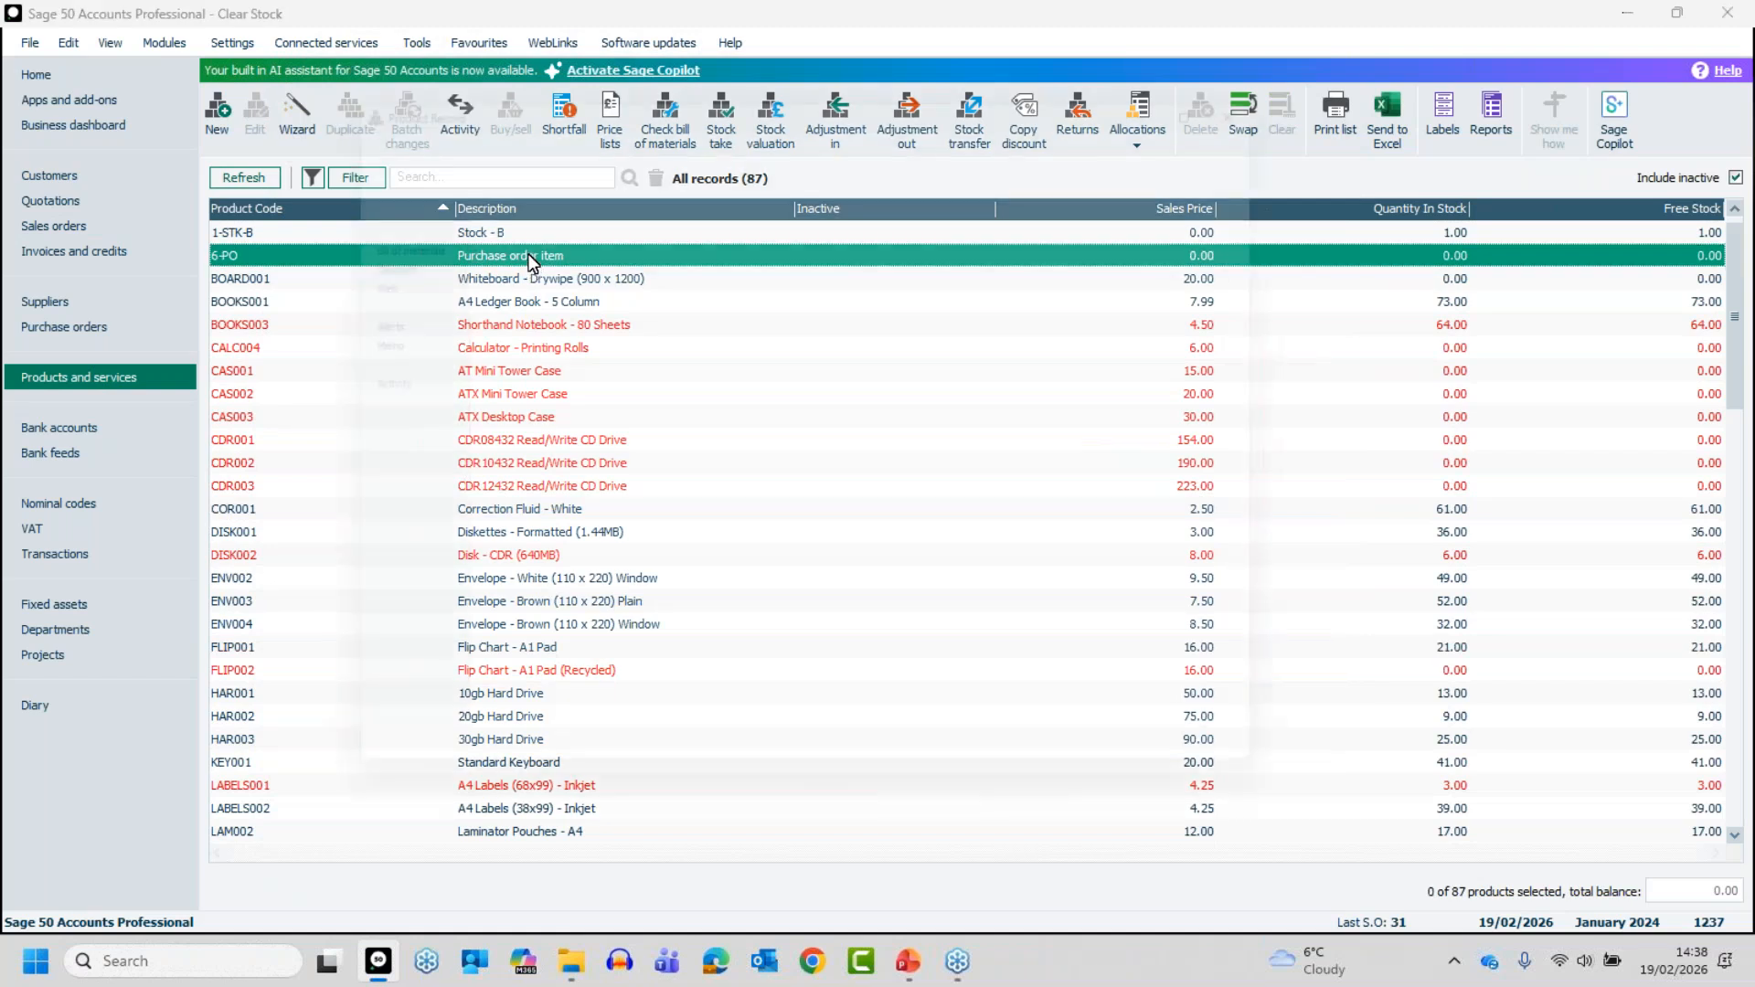
pyautogui.click(797, 676)
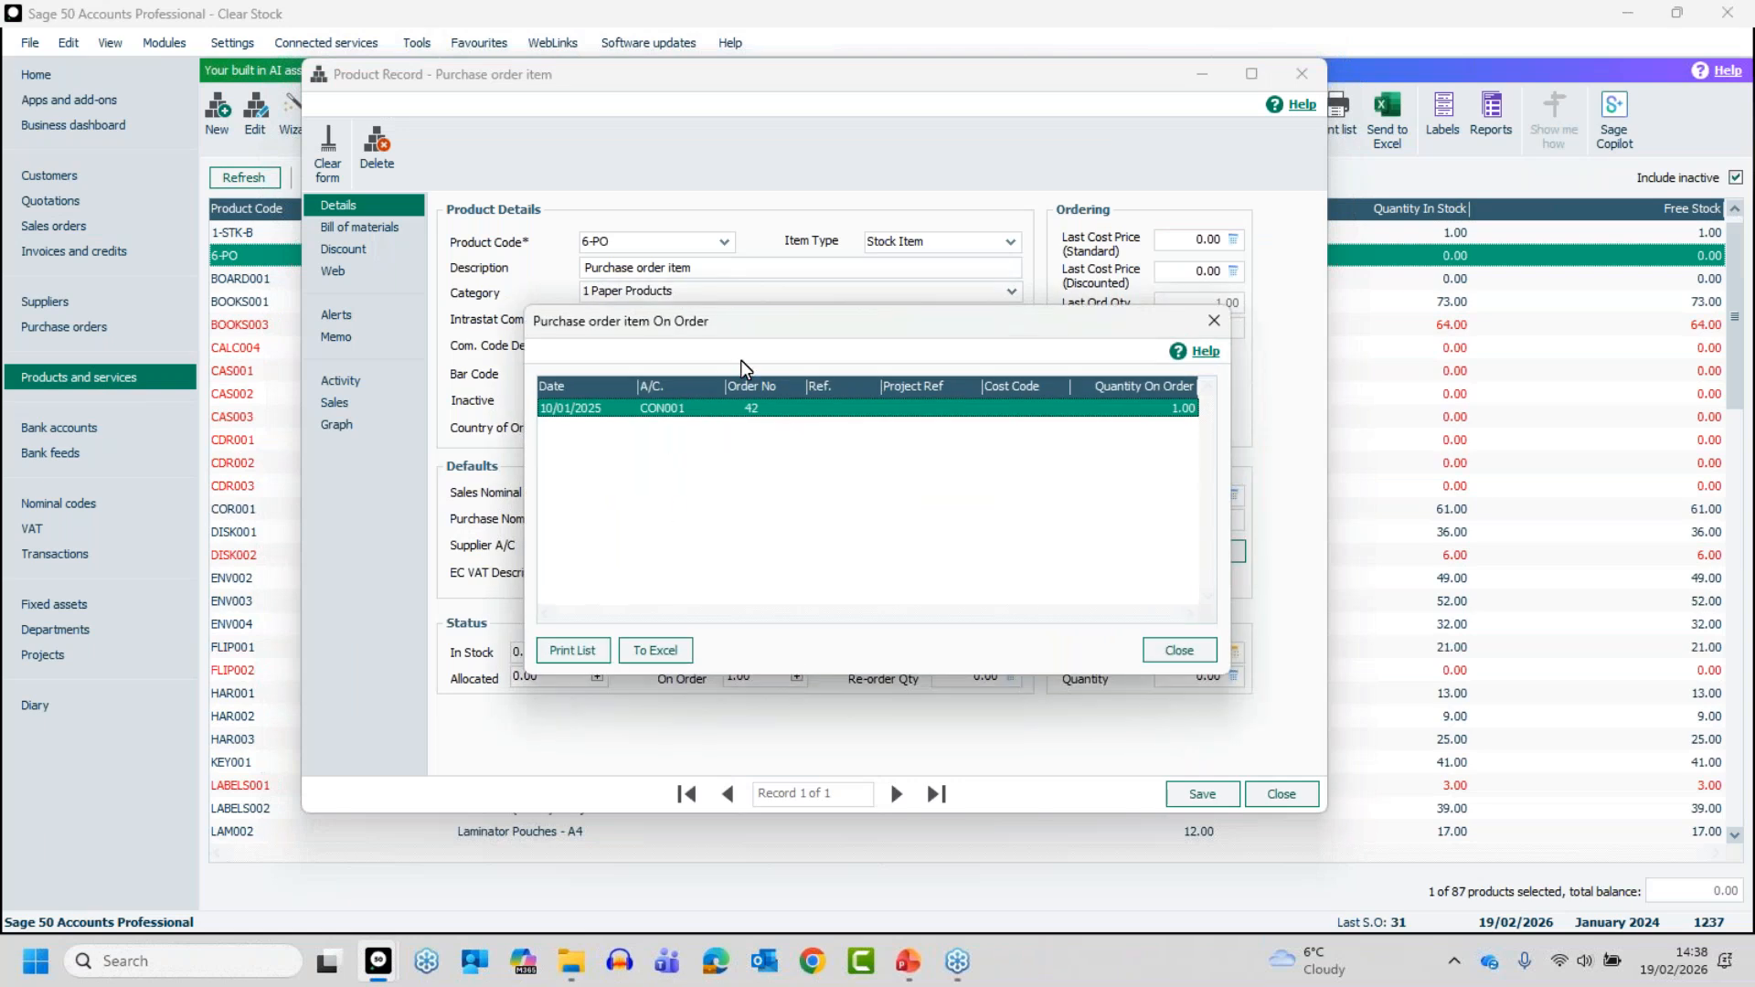
pyautogui.click(1189, 651)
pyautogui.click(1278, 788)
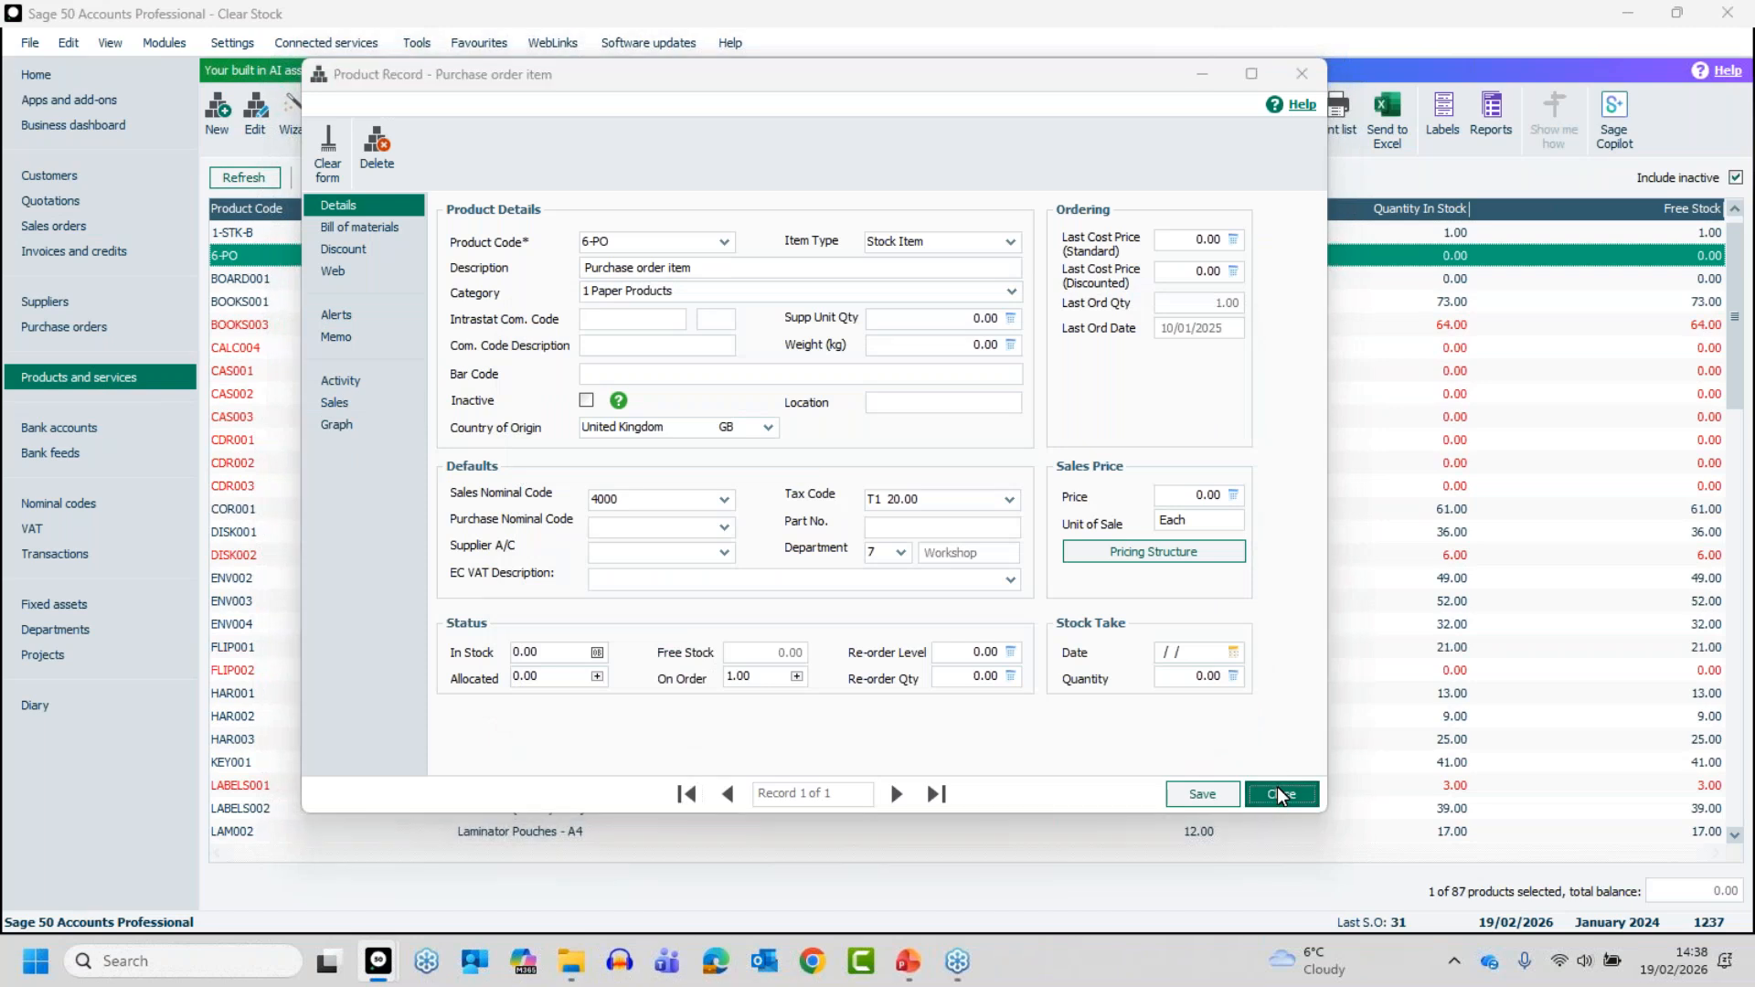
# - Open purchase order 42 to check its product line, then close the order without changes
pyautogui.click(58, 338)
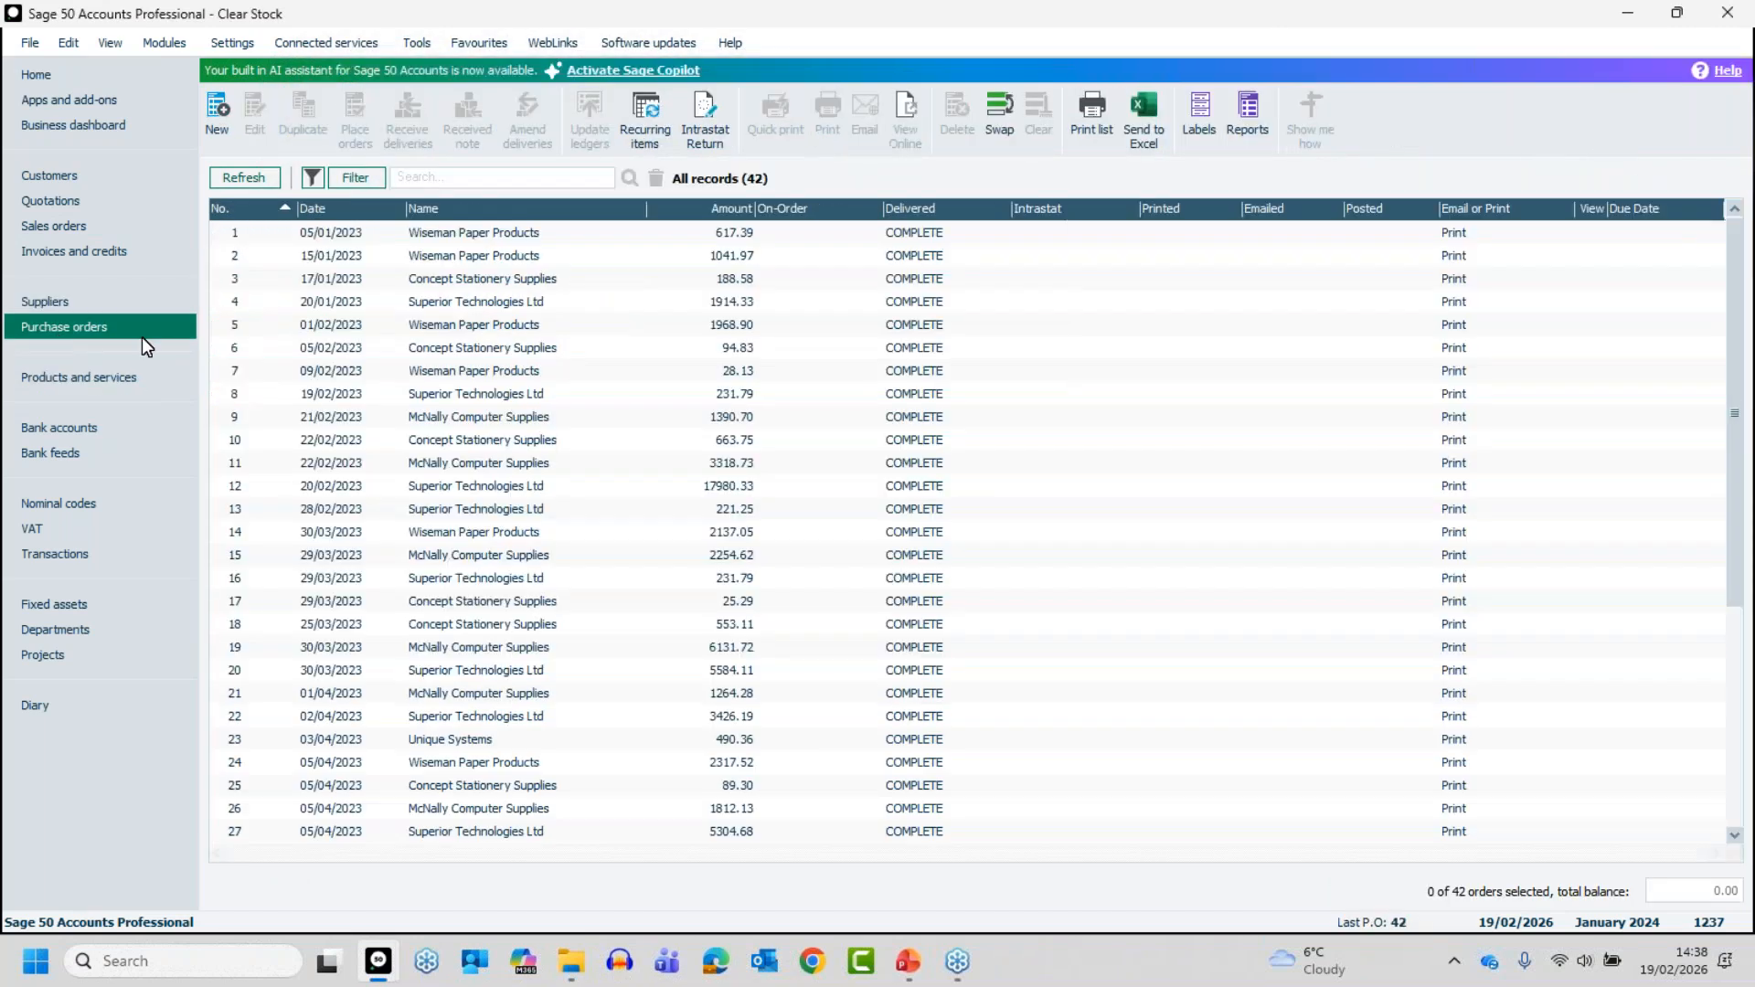
pyautogui.click(563, 829)
pyautogui.click(563, 829)
pyautogui.doubleClick(563, 829)
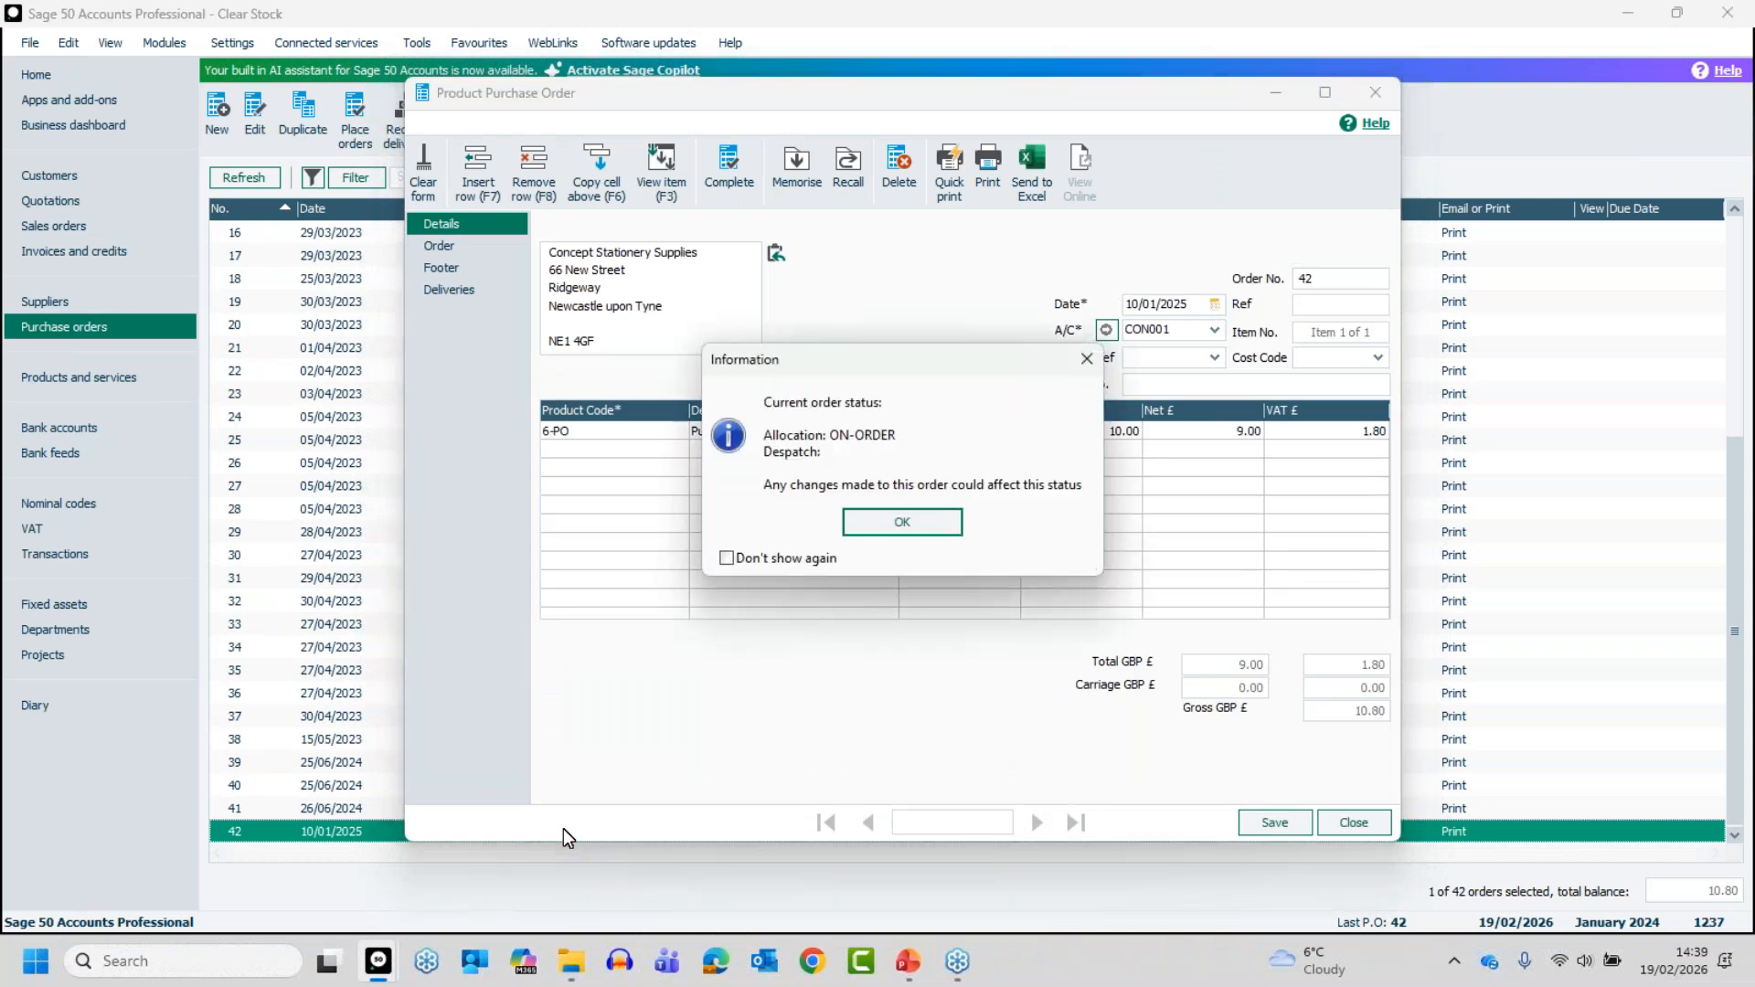
pyautogui.click(899, 516)
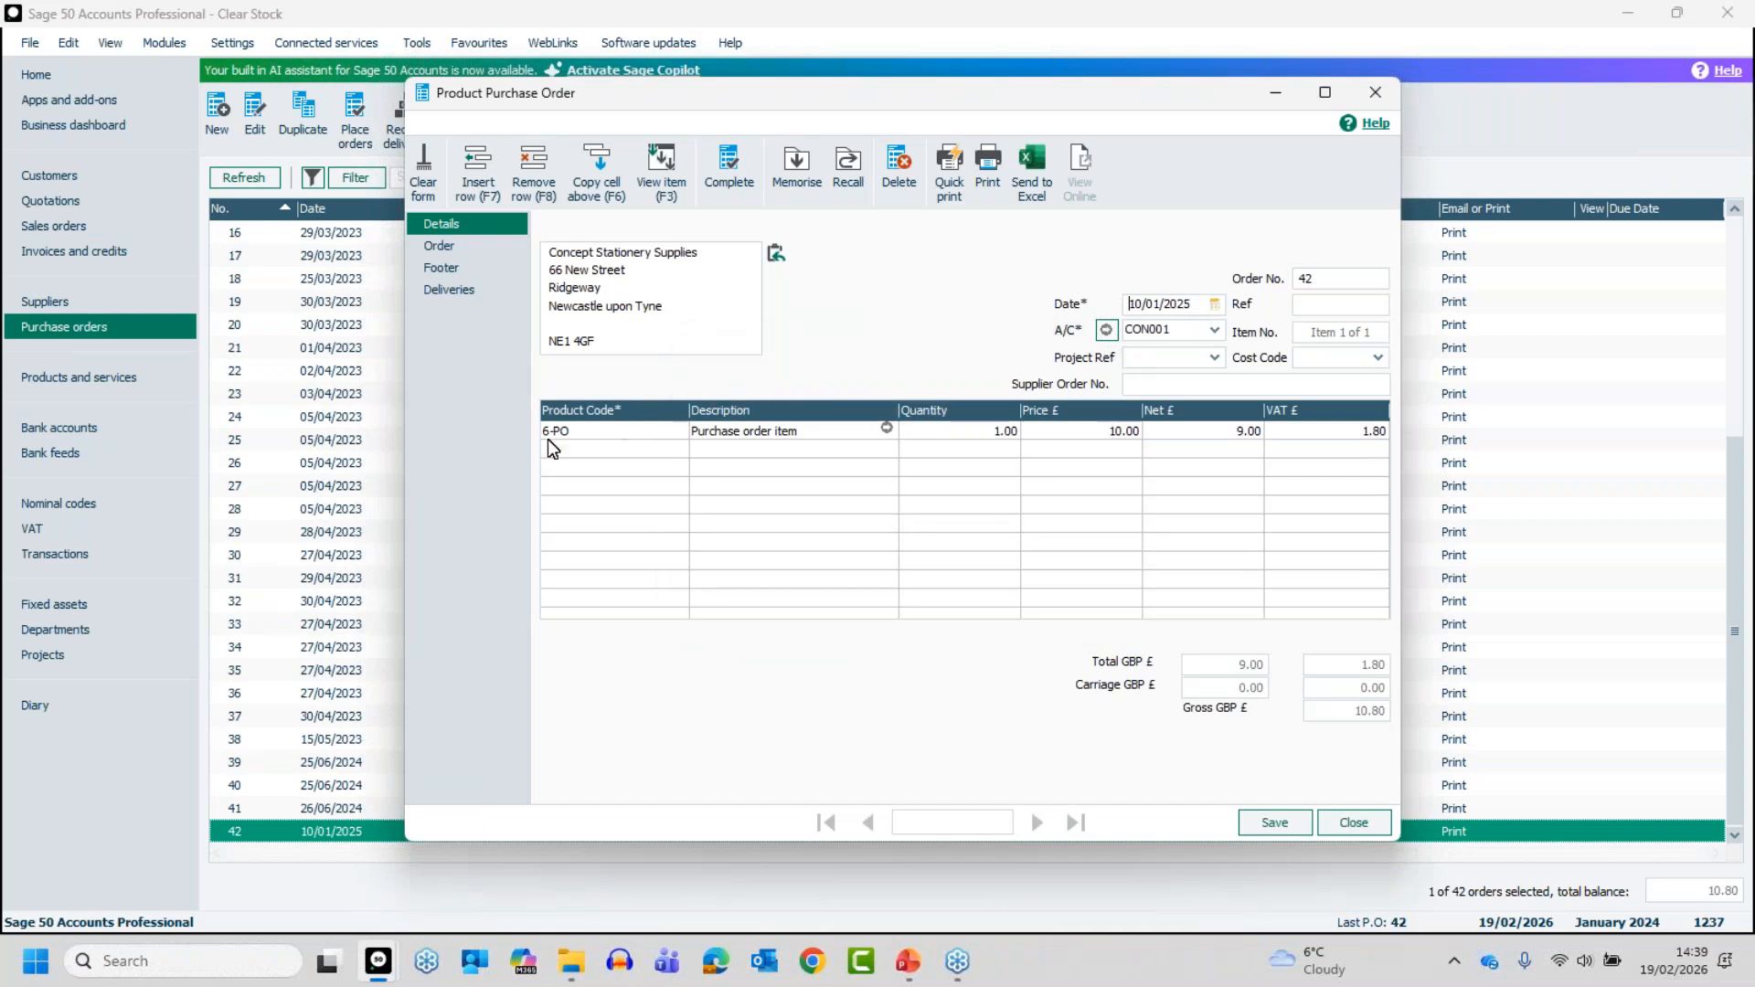
pyautogui.click(1355, 822)
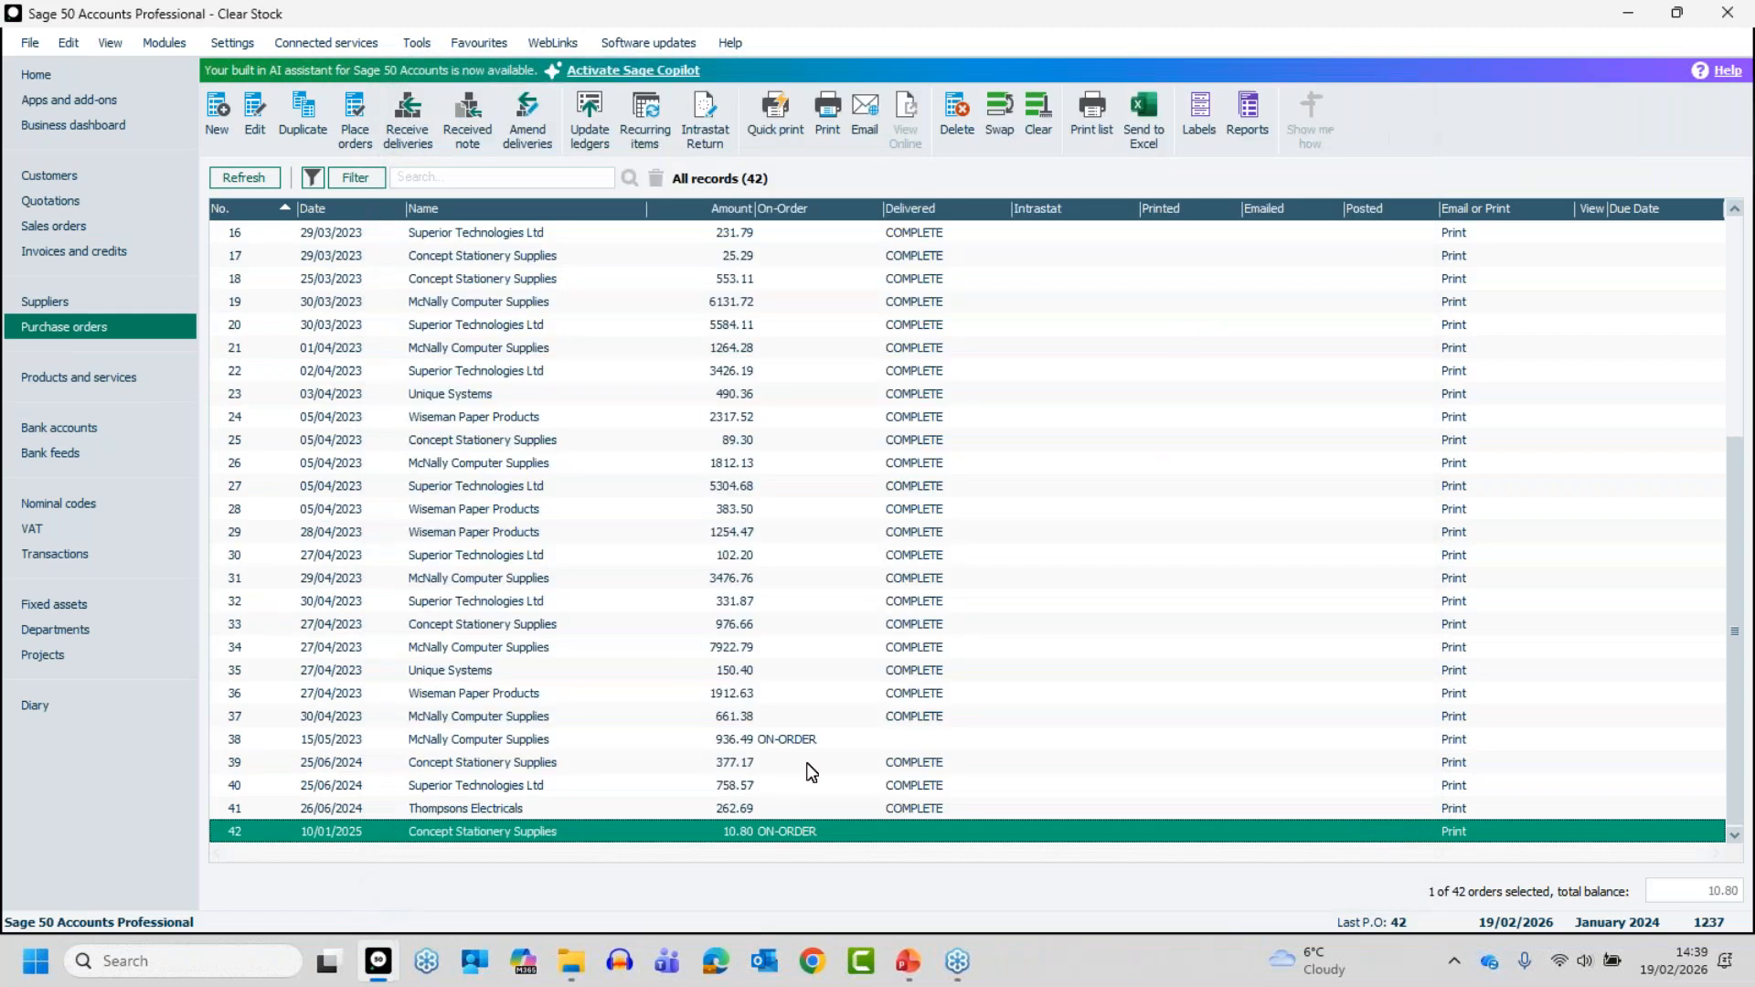
# - Take purchase order 42 off order through its delivery amendments
pyautogui.click(528, 113)
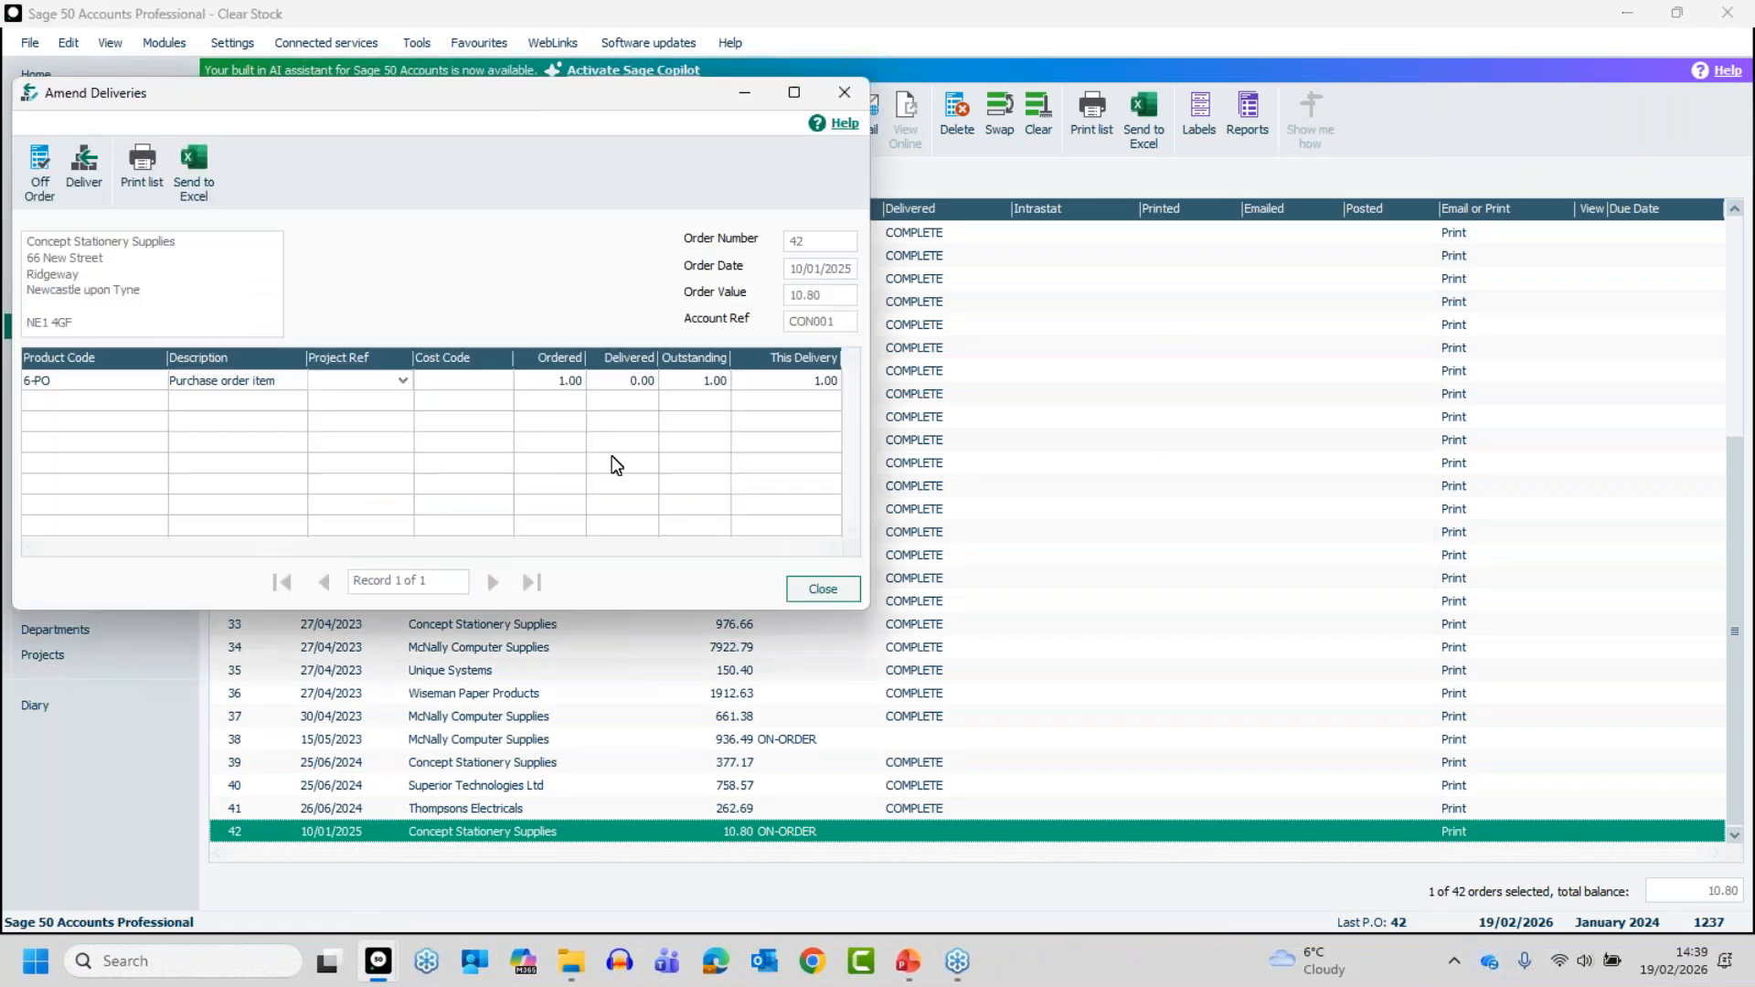
pyautogui.press('Tab')
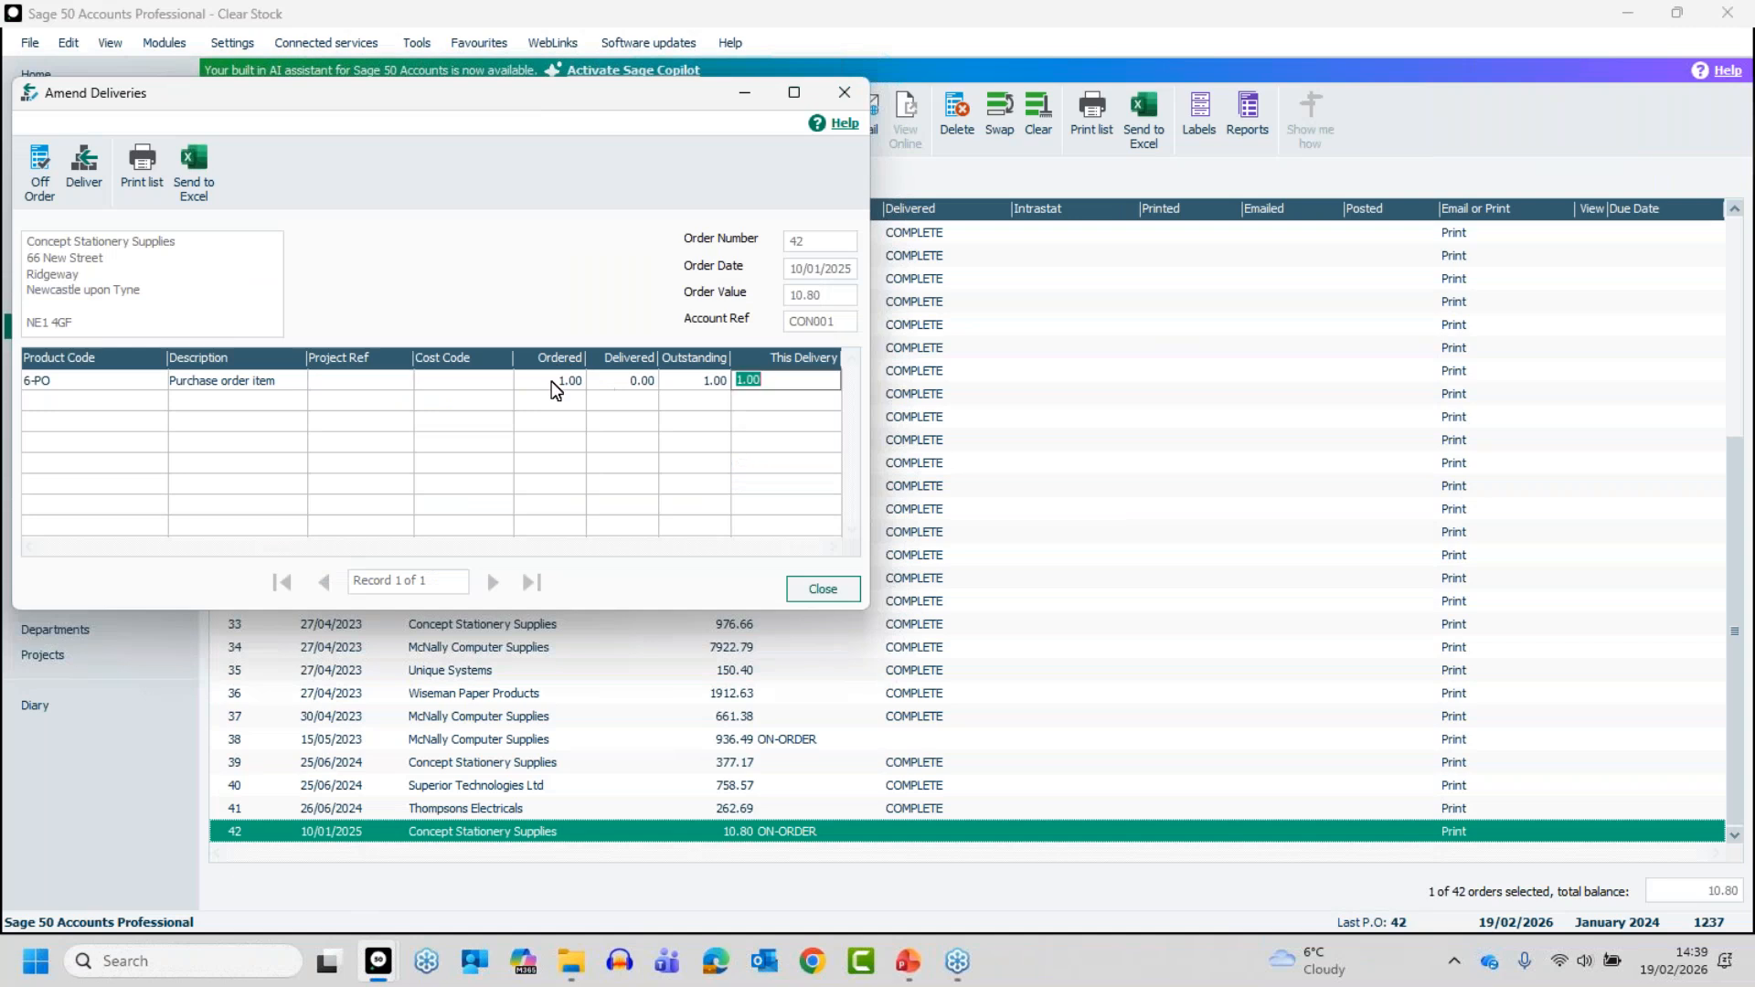
pyautogui.click(41, 167)
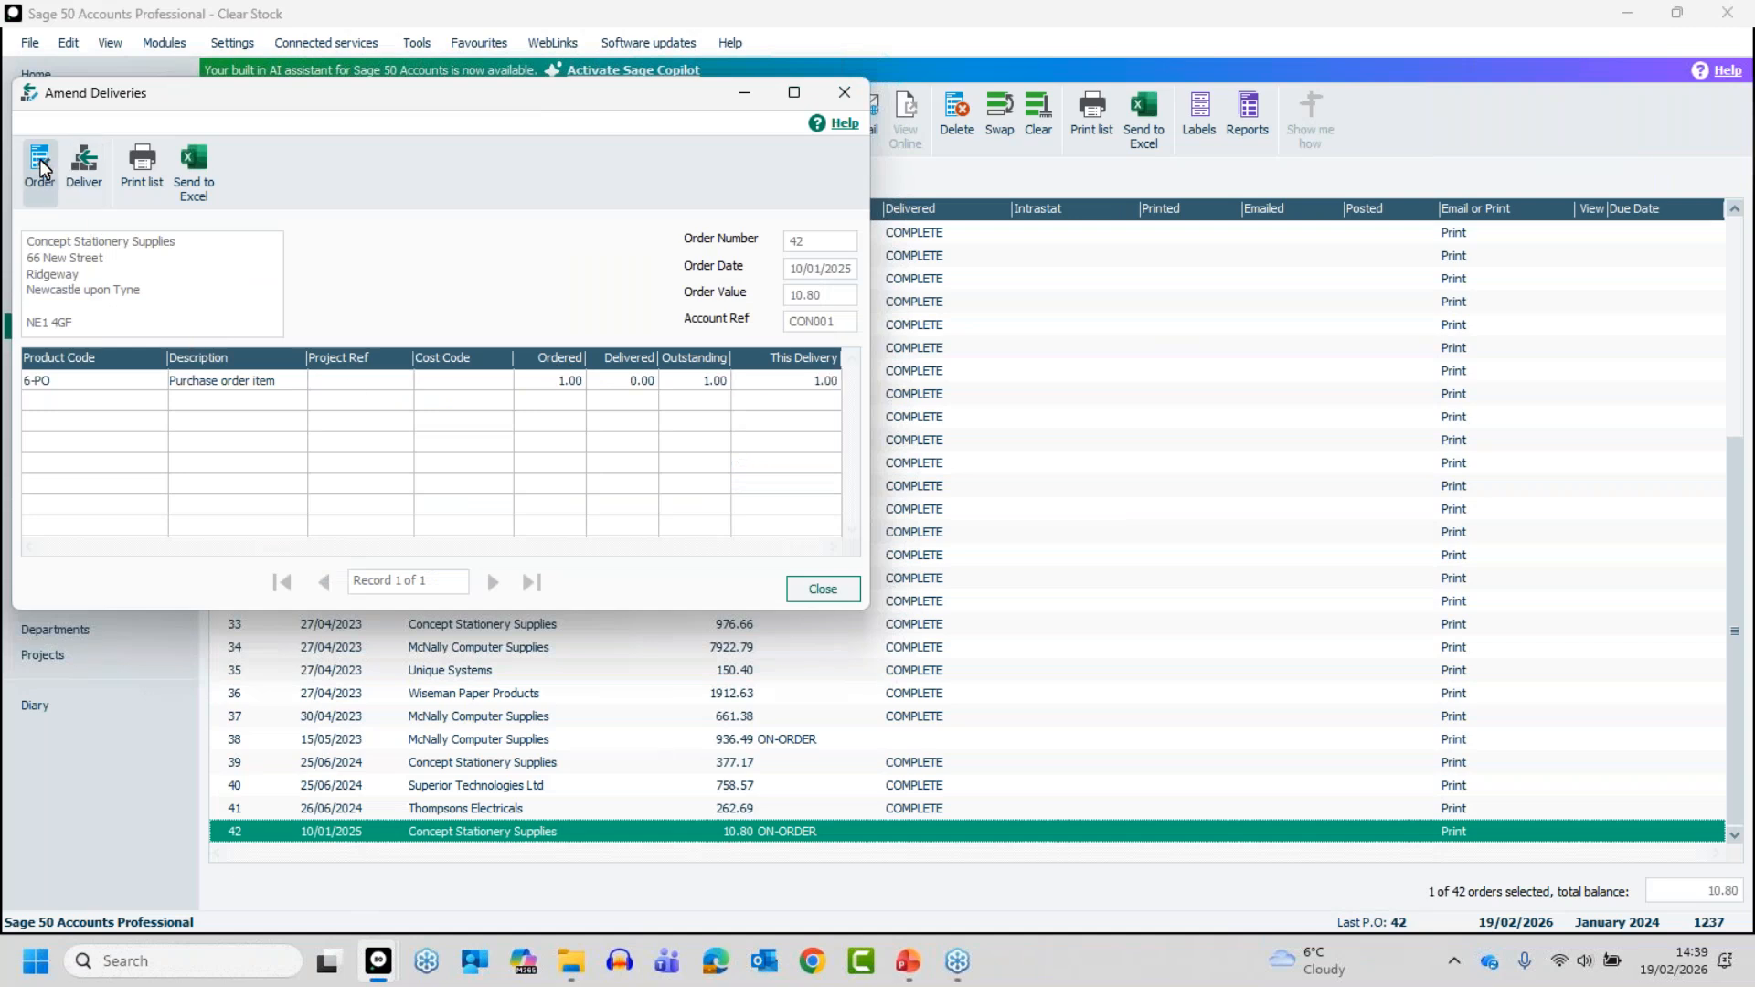
pyautogui.click(820, 593)
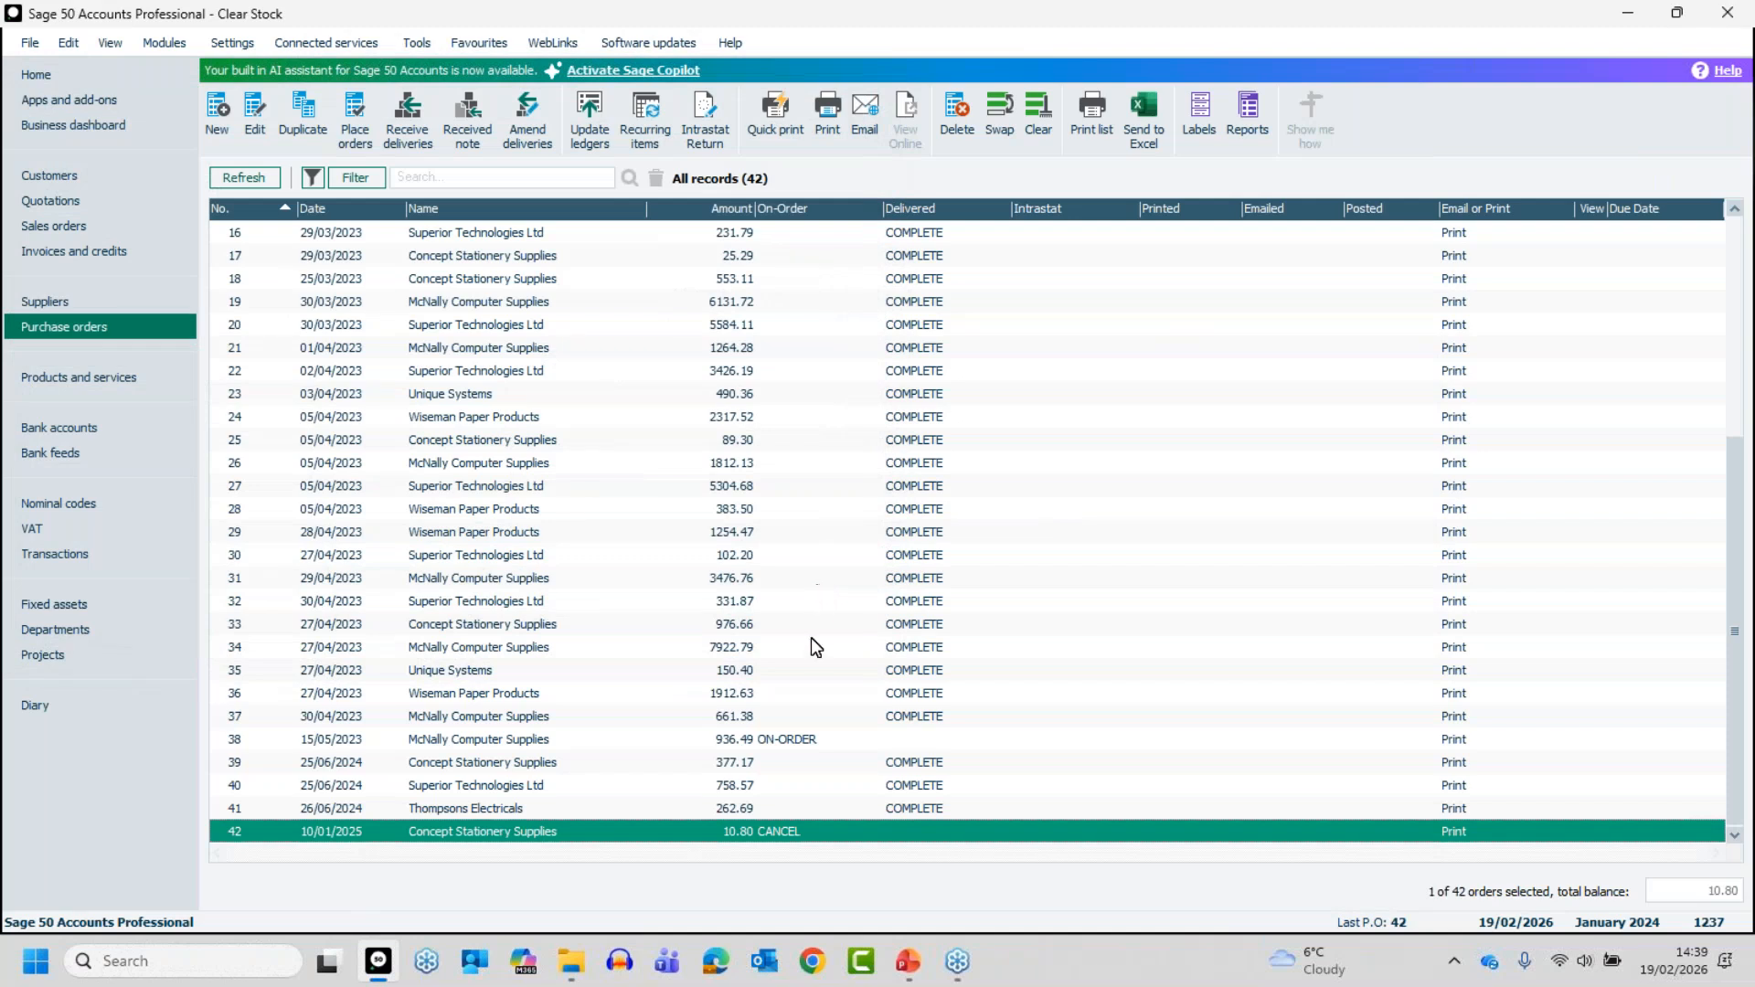
# - Check product 6-PO's order status, bill of materials and activity, then delete the product
pyautogui.click(49, 372)
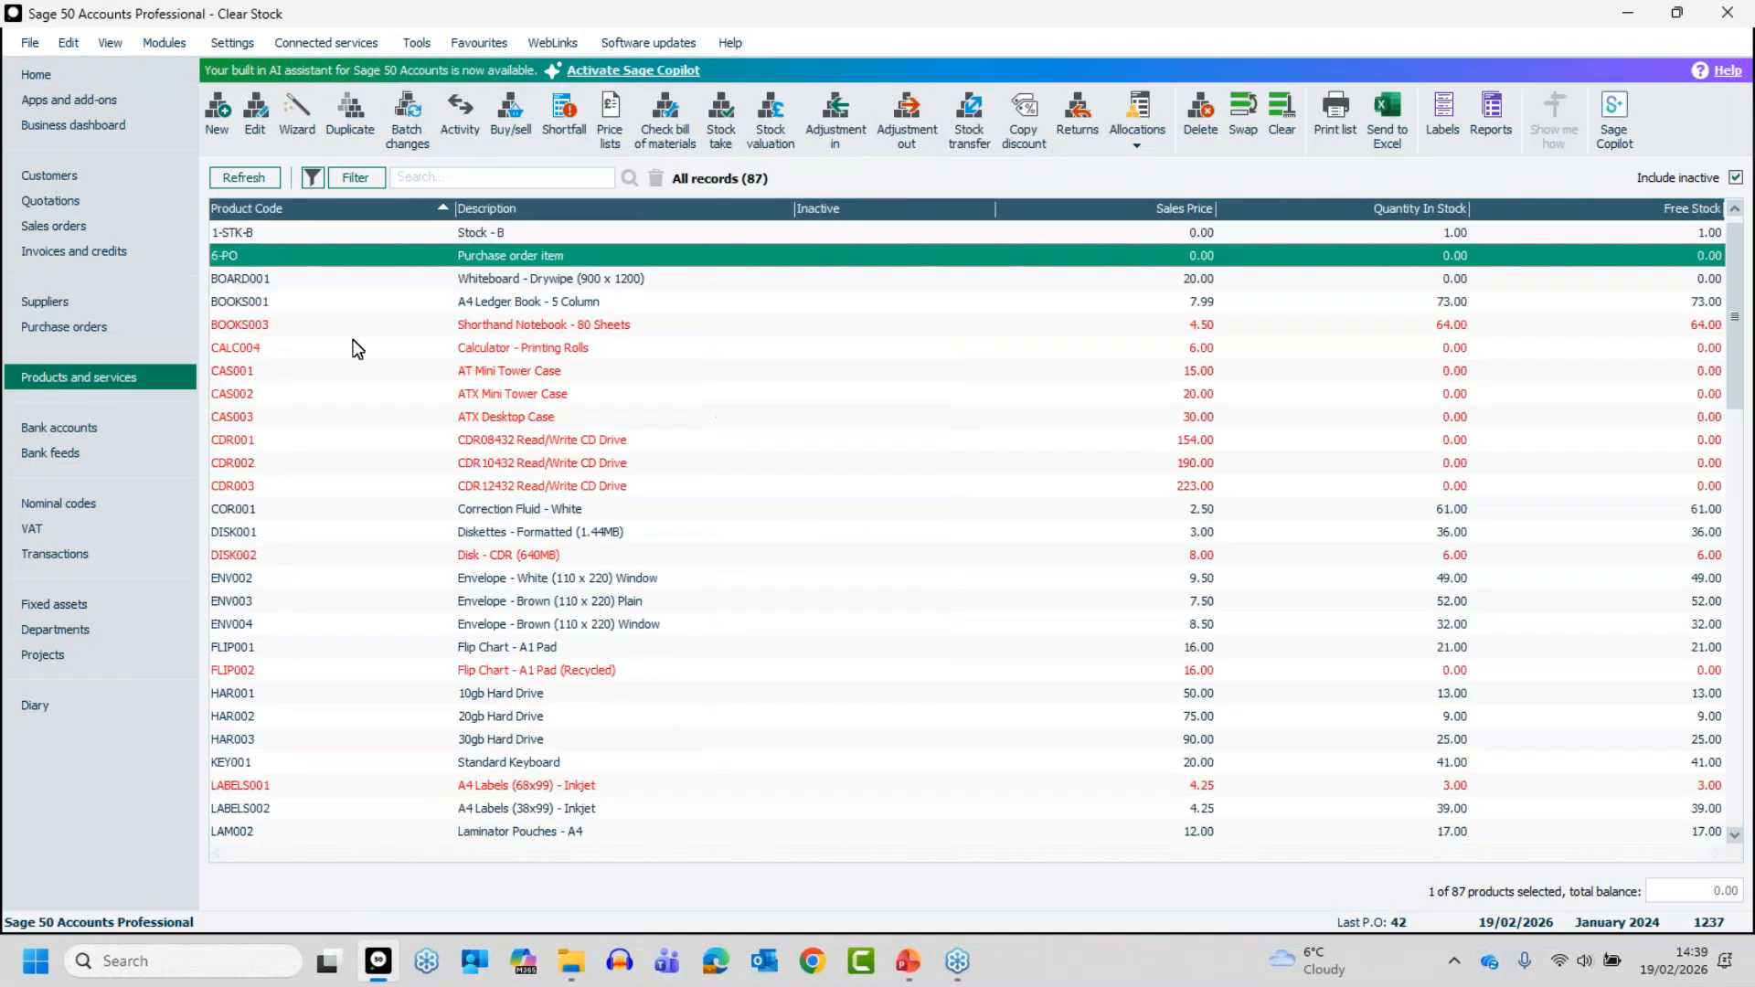
pyautogui.doubleClick(518, 258)
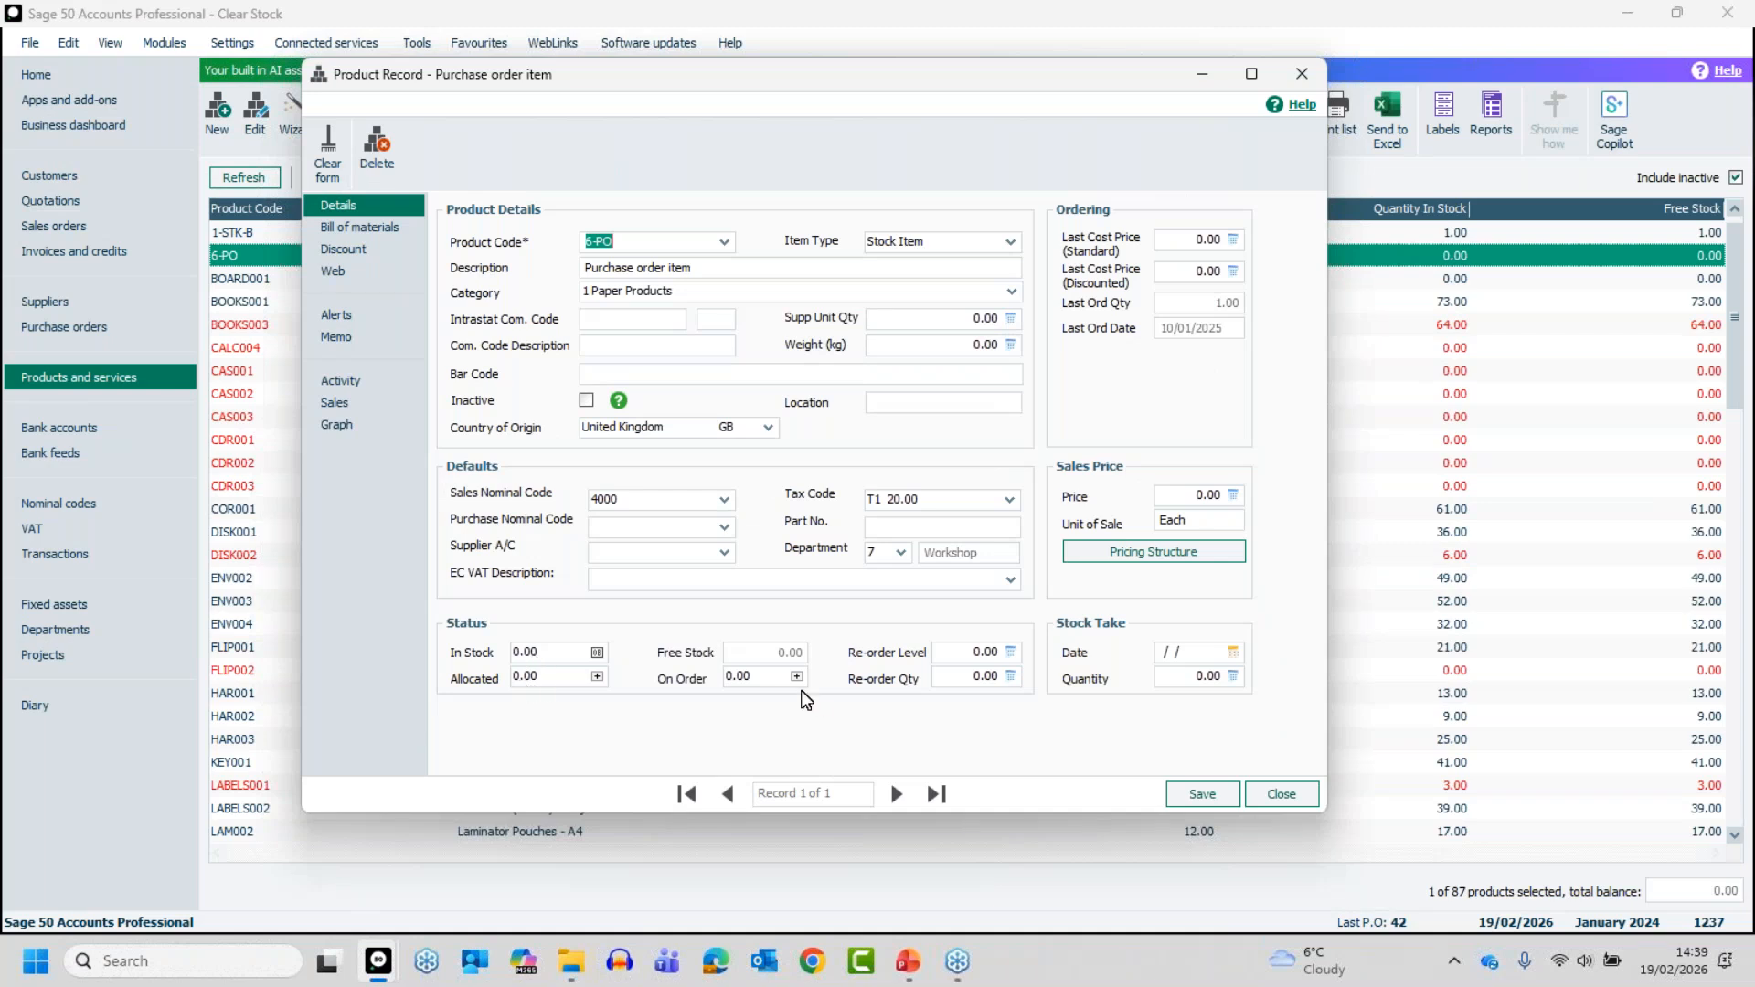
pyautogui.click(366, 226)
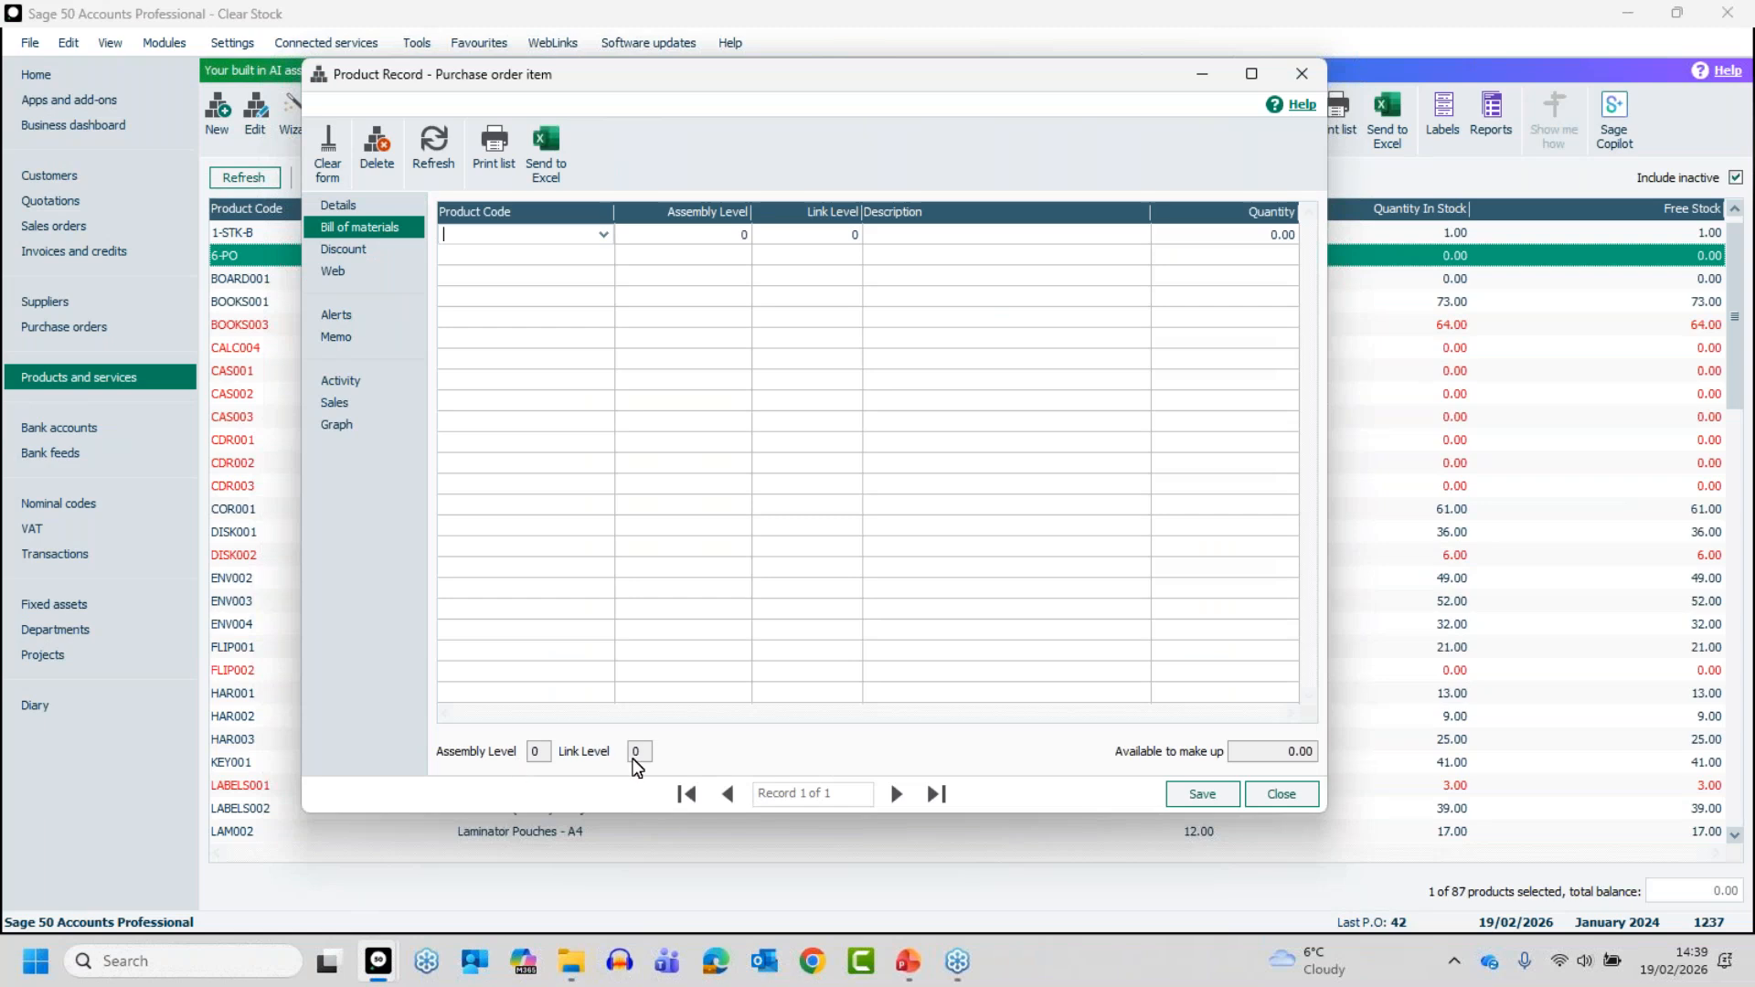
pyautogui.click(349, 388)
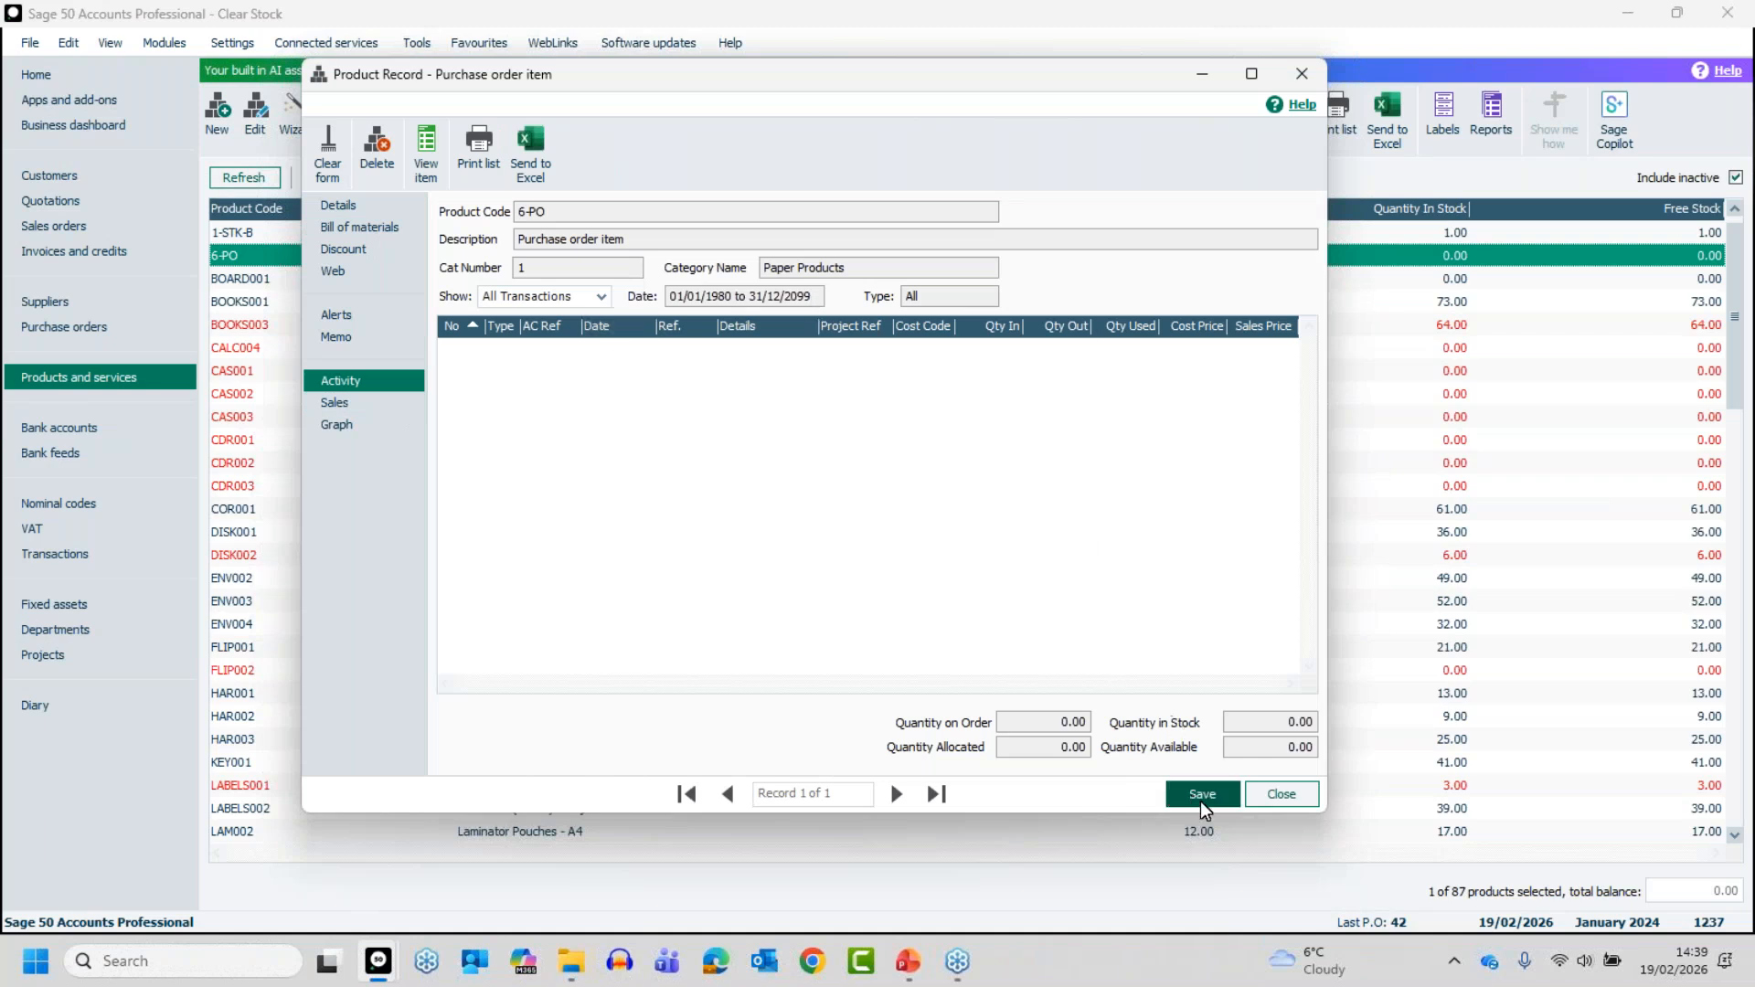
pyautogui.click(1281, 796)
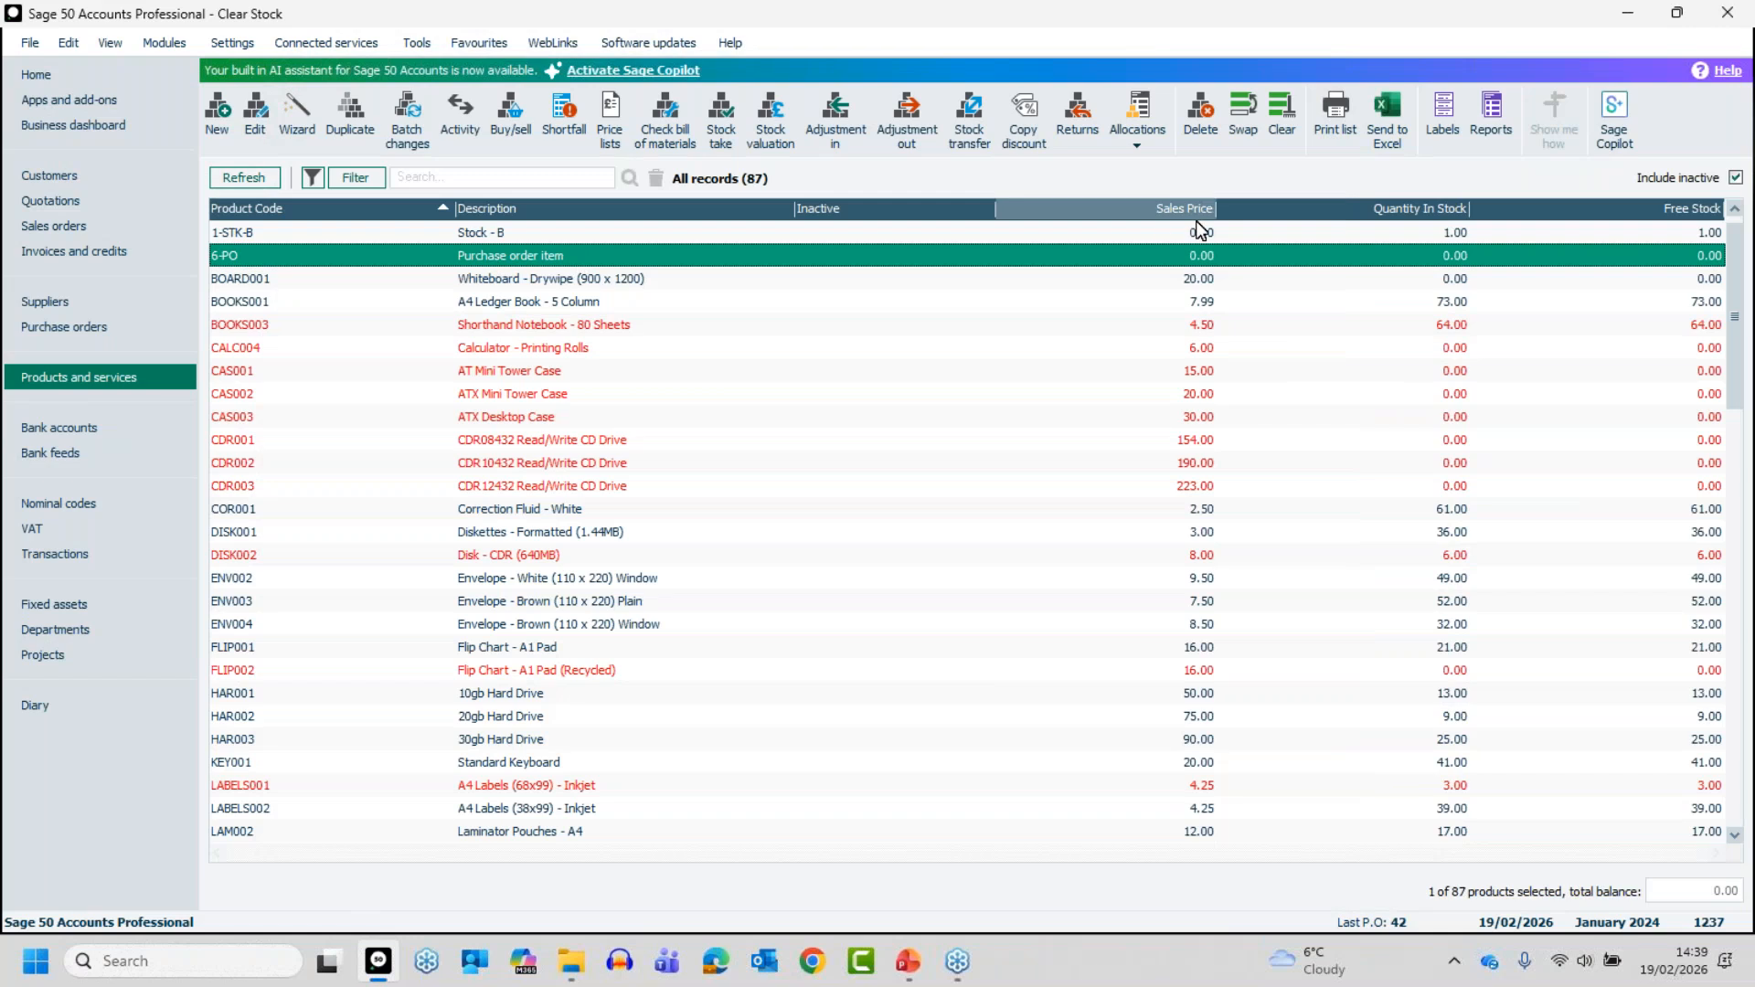
pyautogui.click(1206, 106)
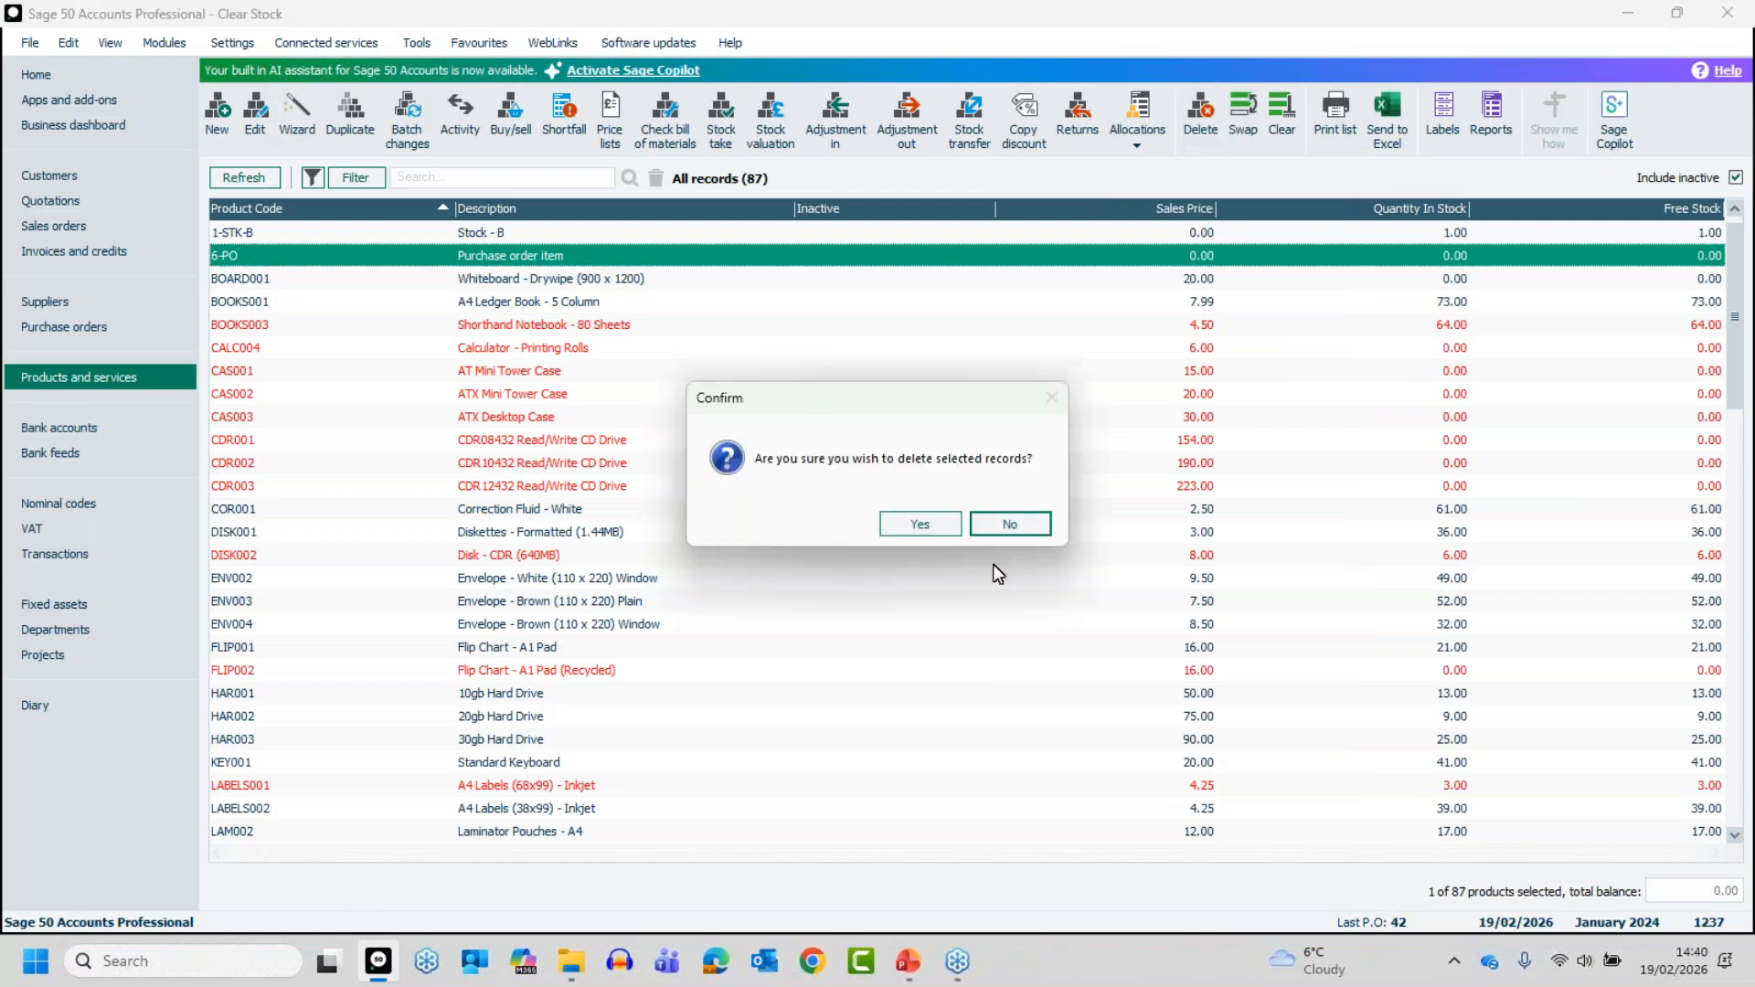
pyautogui.click(947, 525)
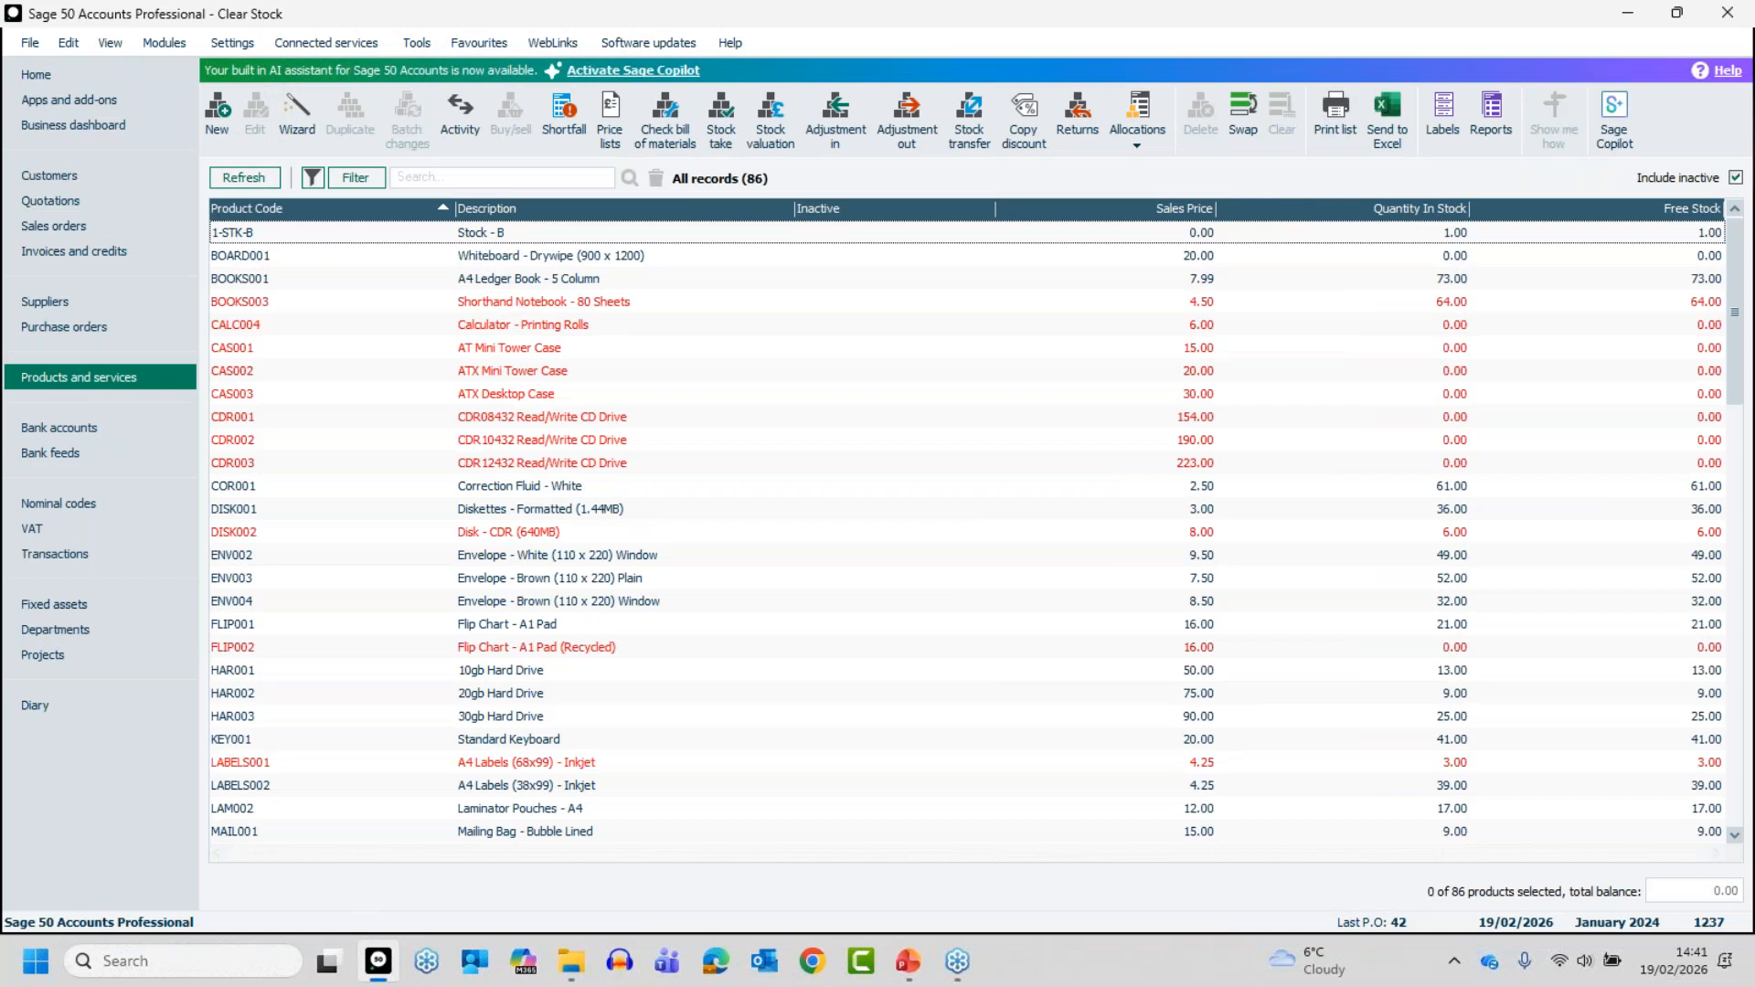
pyautogui.hotkey('alt', 'Tab')
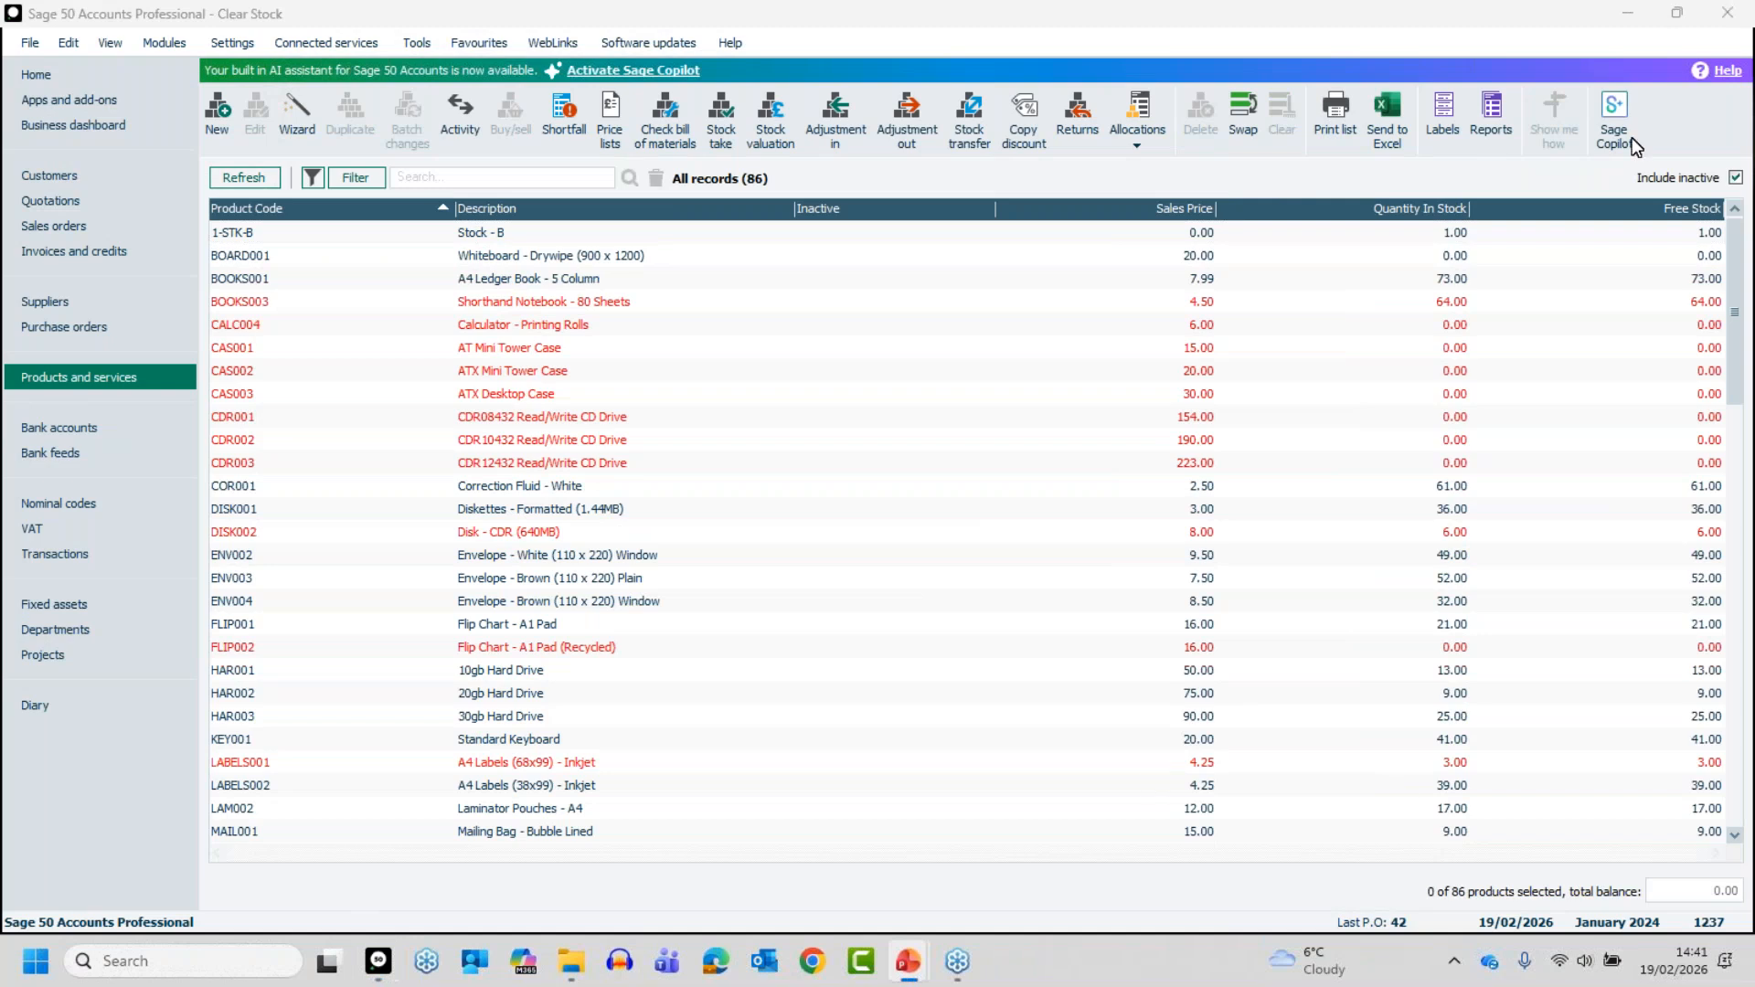
pyautogui.hotkey('alt', 'Tab')
# - Try to mark product BOARD001 as inactive and save it, then close the record without keeping the change
pyautogui.click(504, 256)
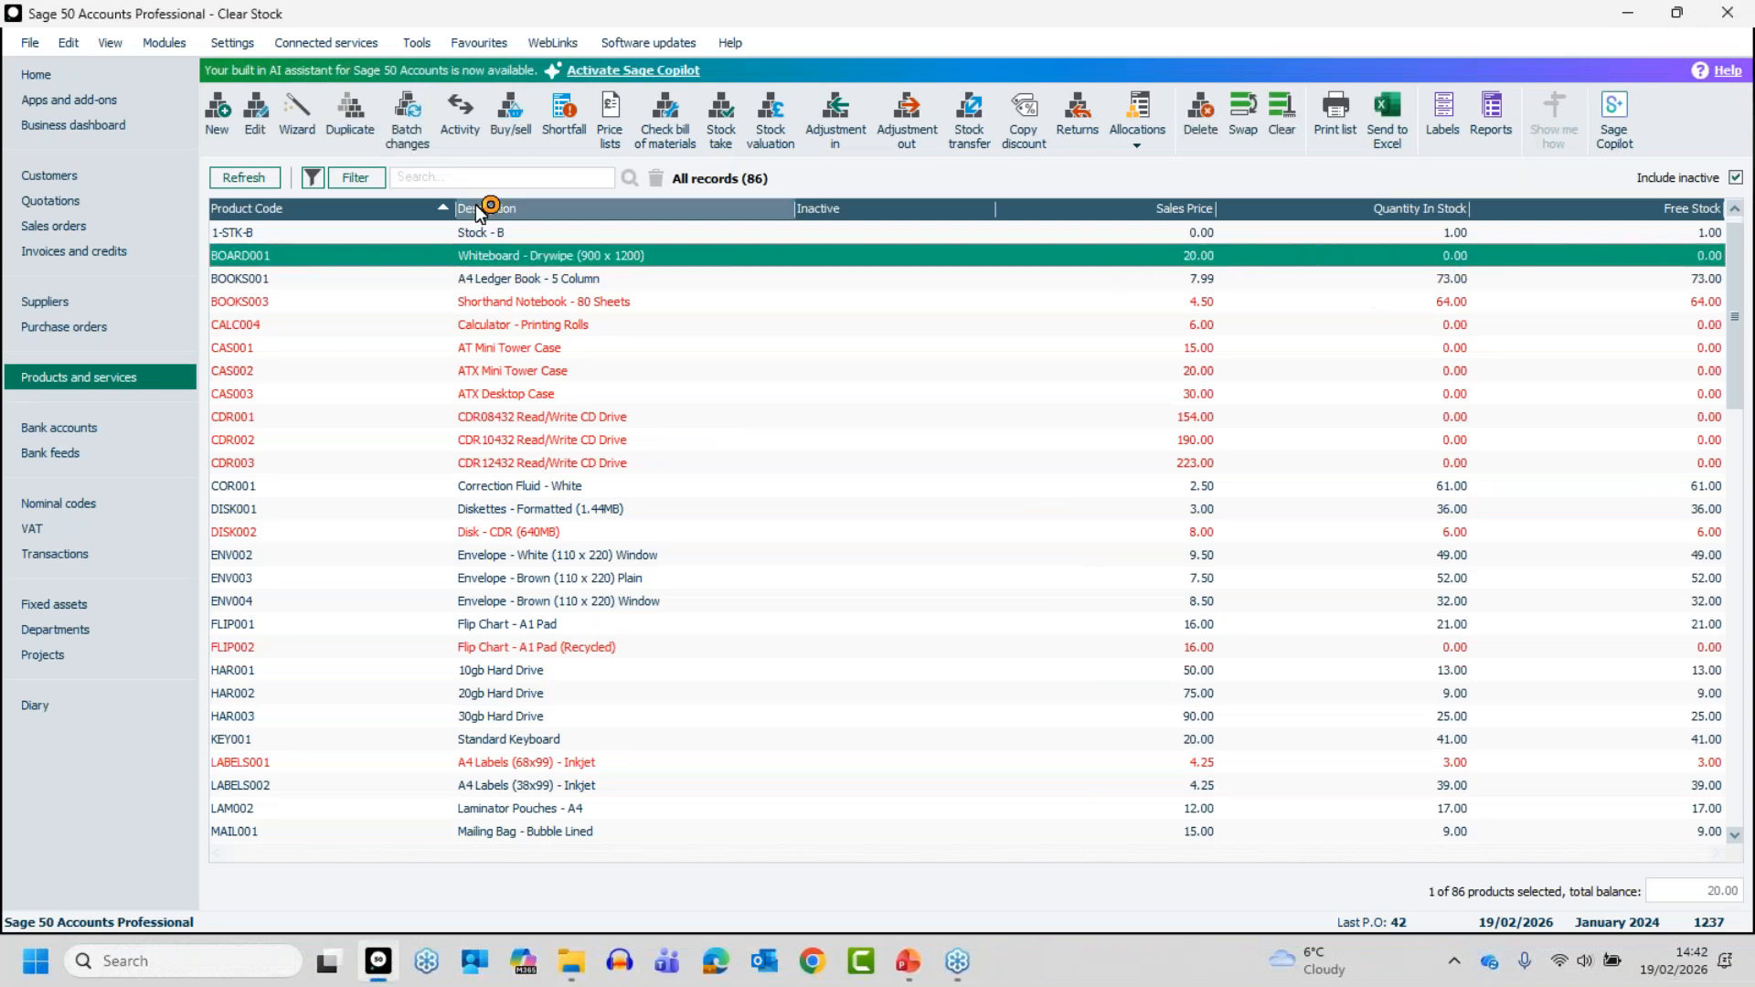
pyautogui.click(510, 262)
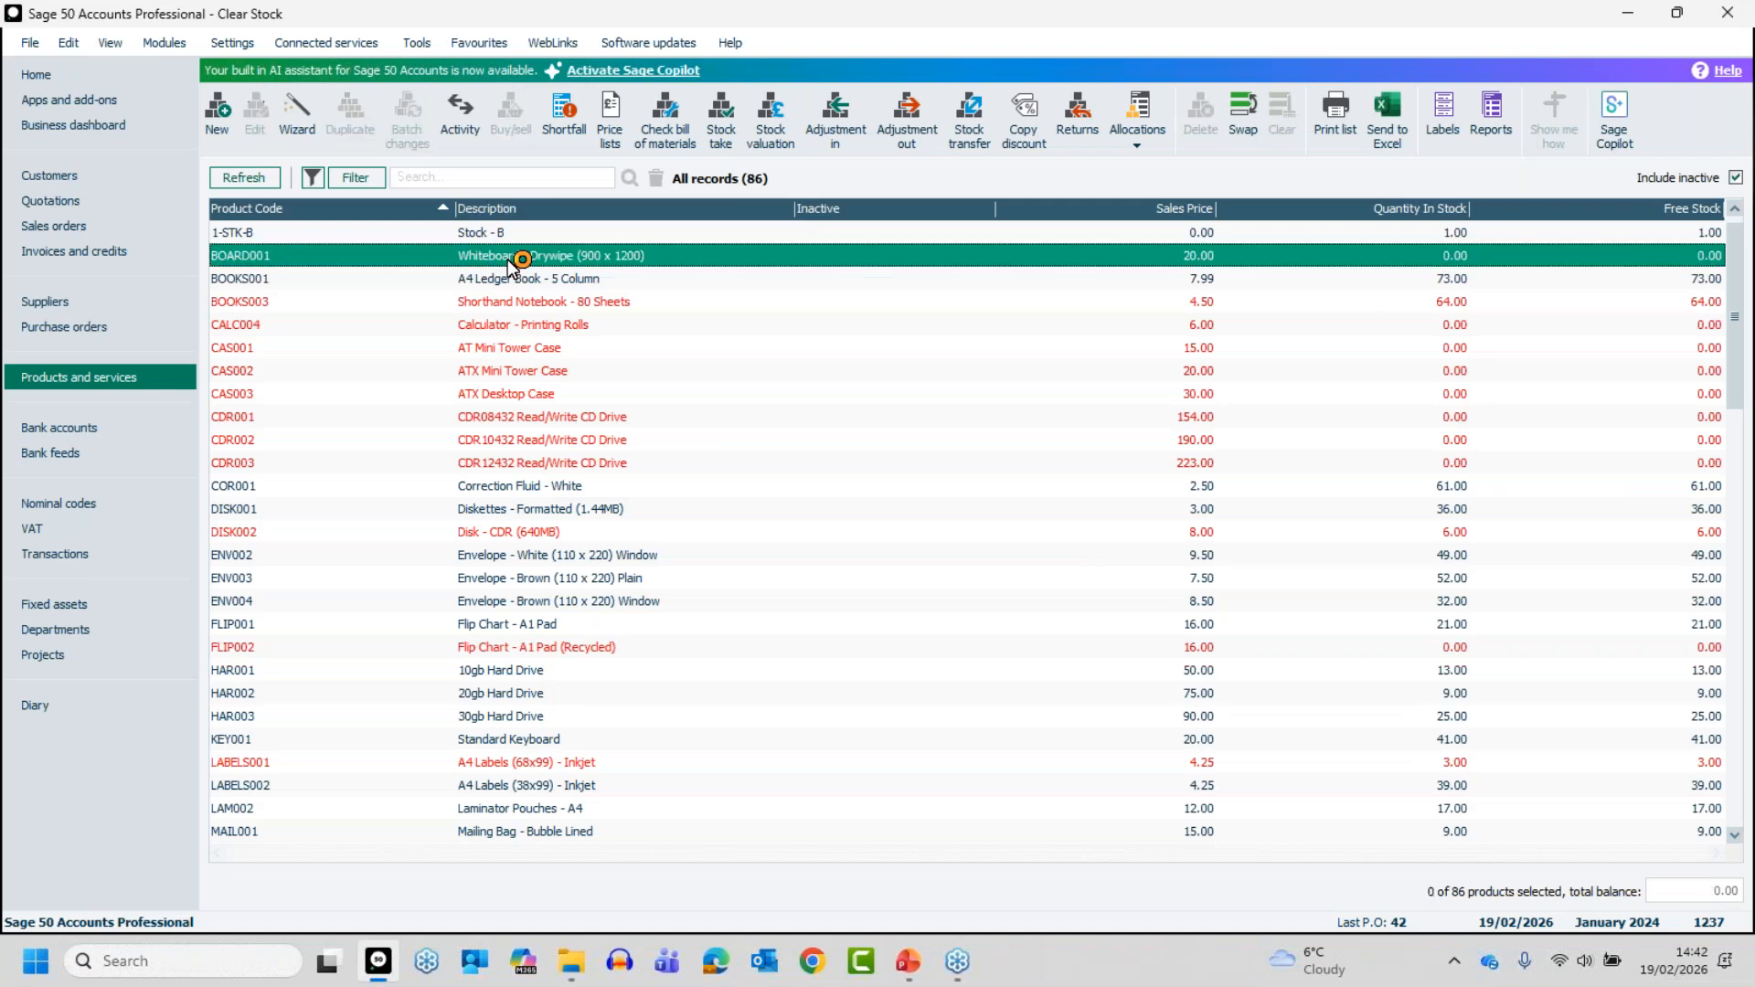
pyautogui.doubleClick(509, 262)
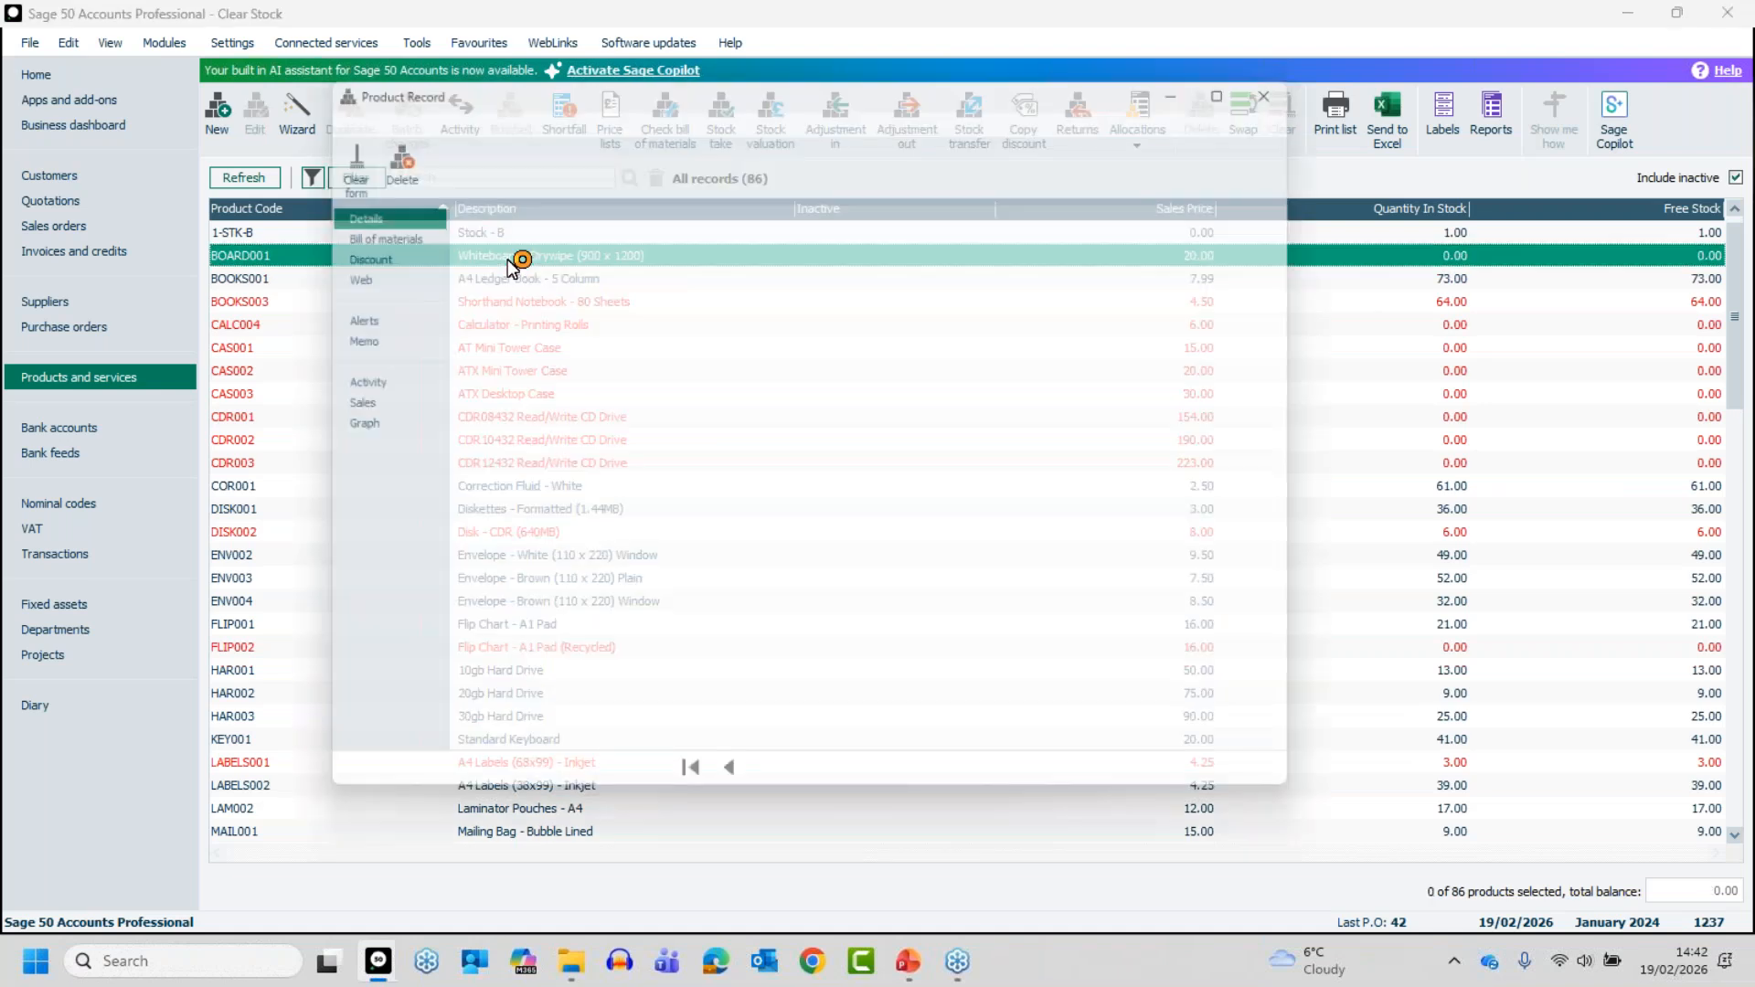
pyautogui.click(940, 506)
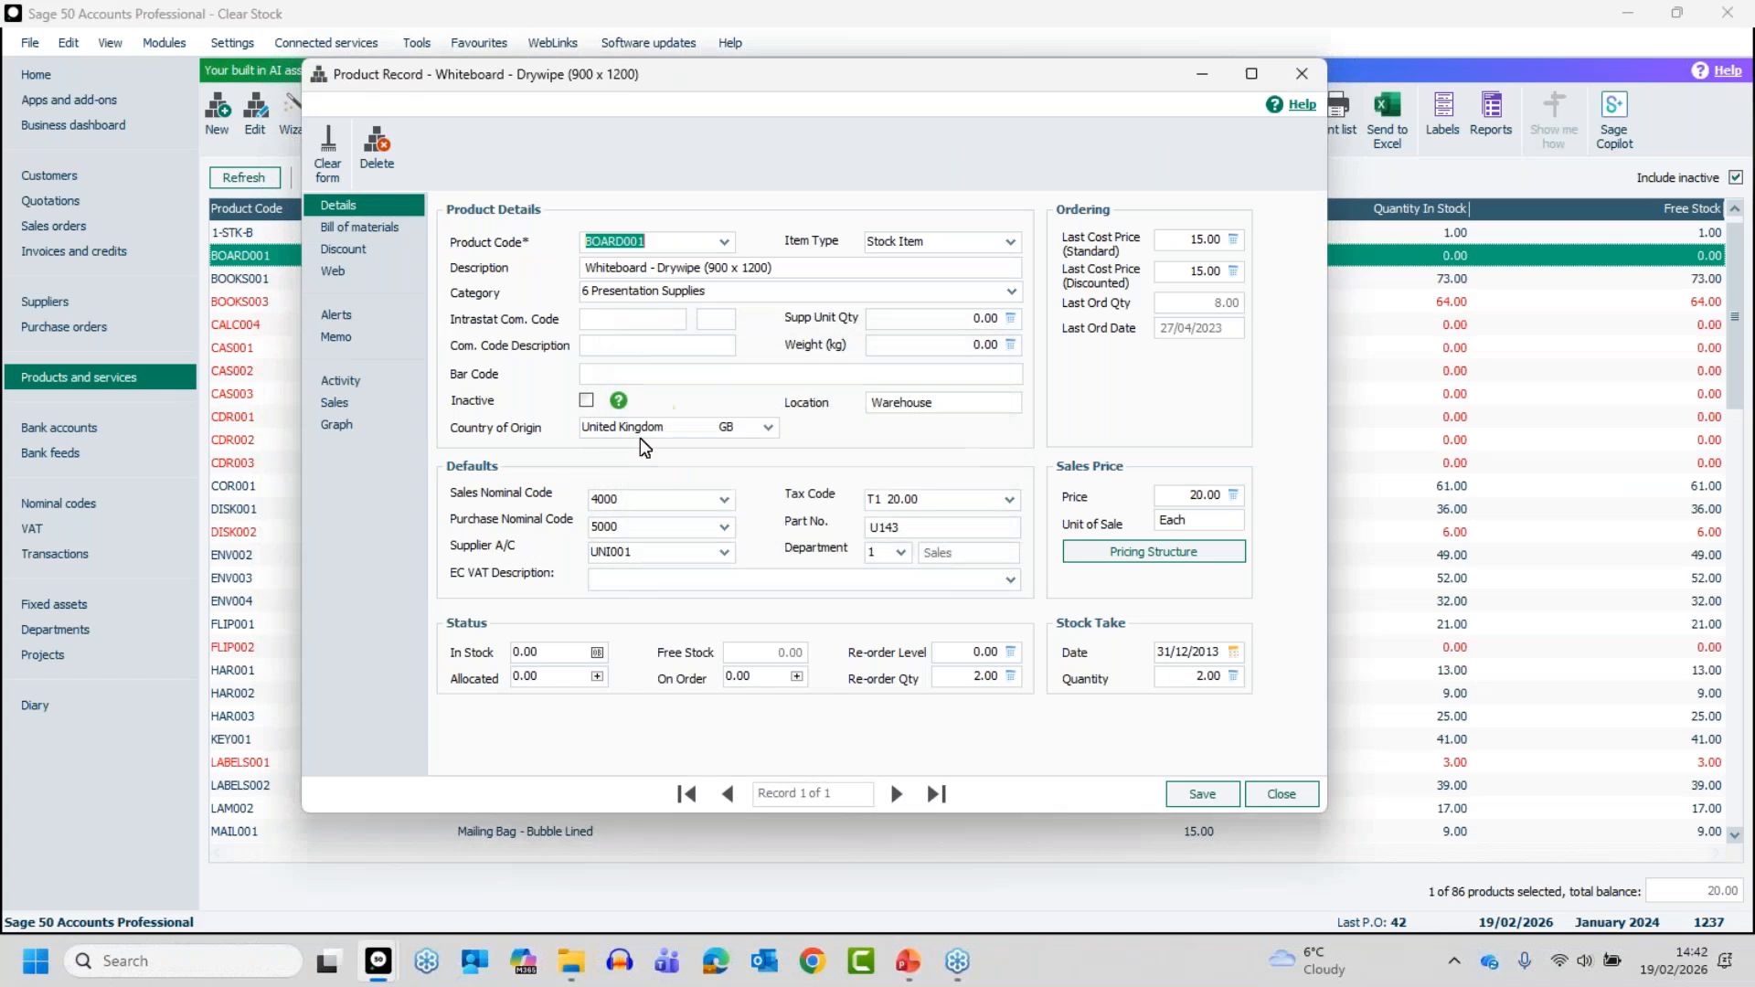
pyautogui.click(588, 401)
pyautogui.click(1203, 796)
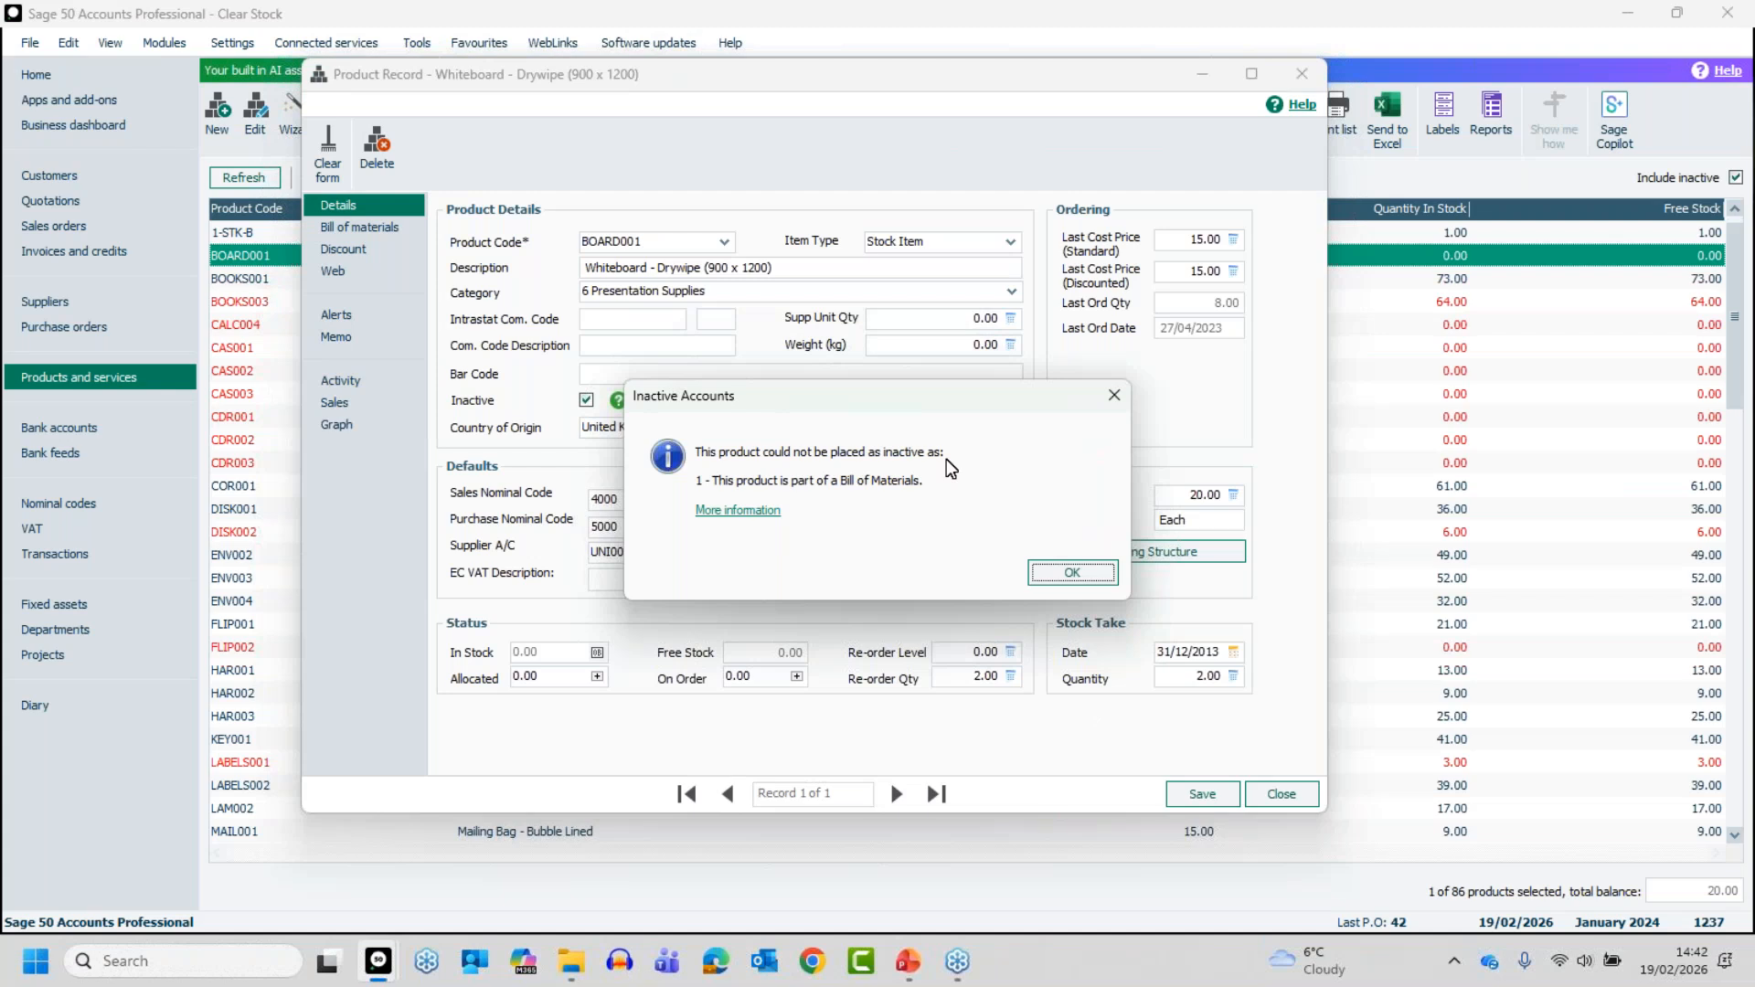
pyautogui.click(1075, 580)
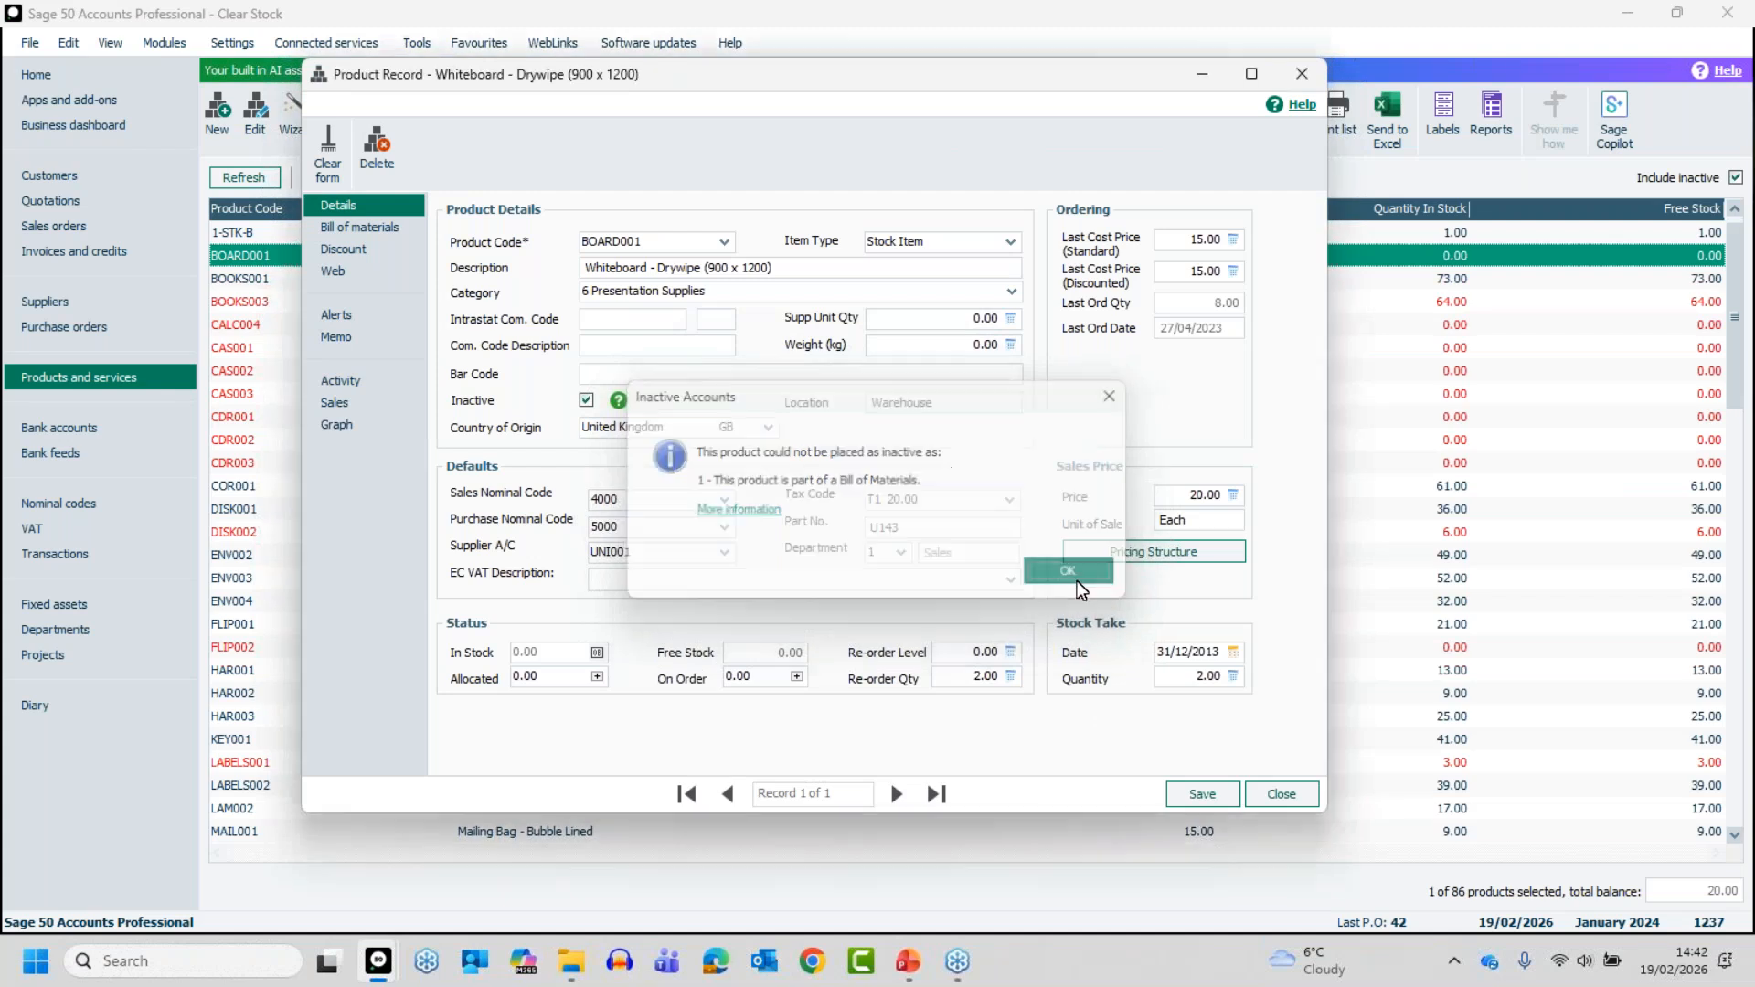
pyautogui.click(1280, 795)
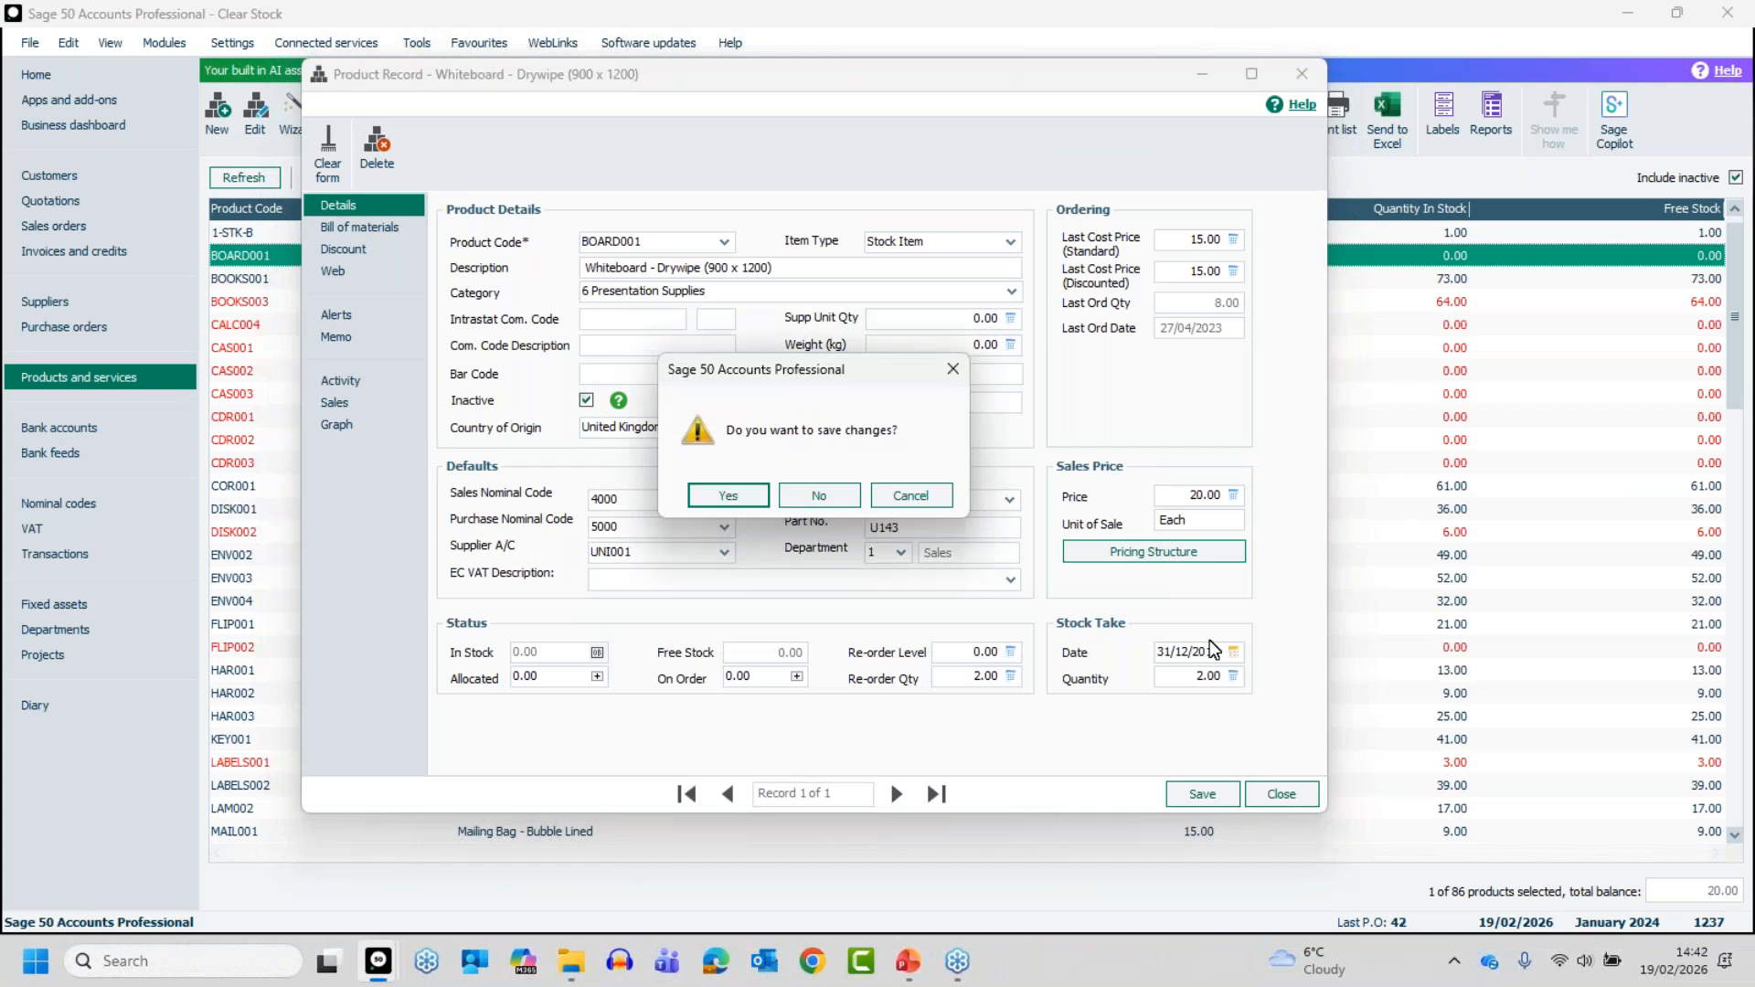
pyautogui.click(836, 494)
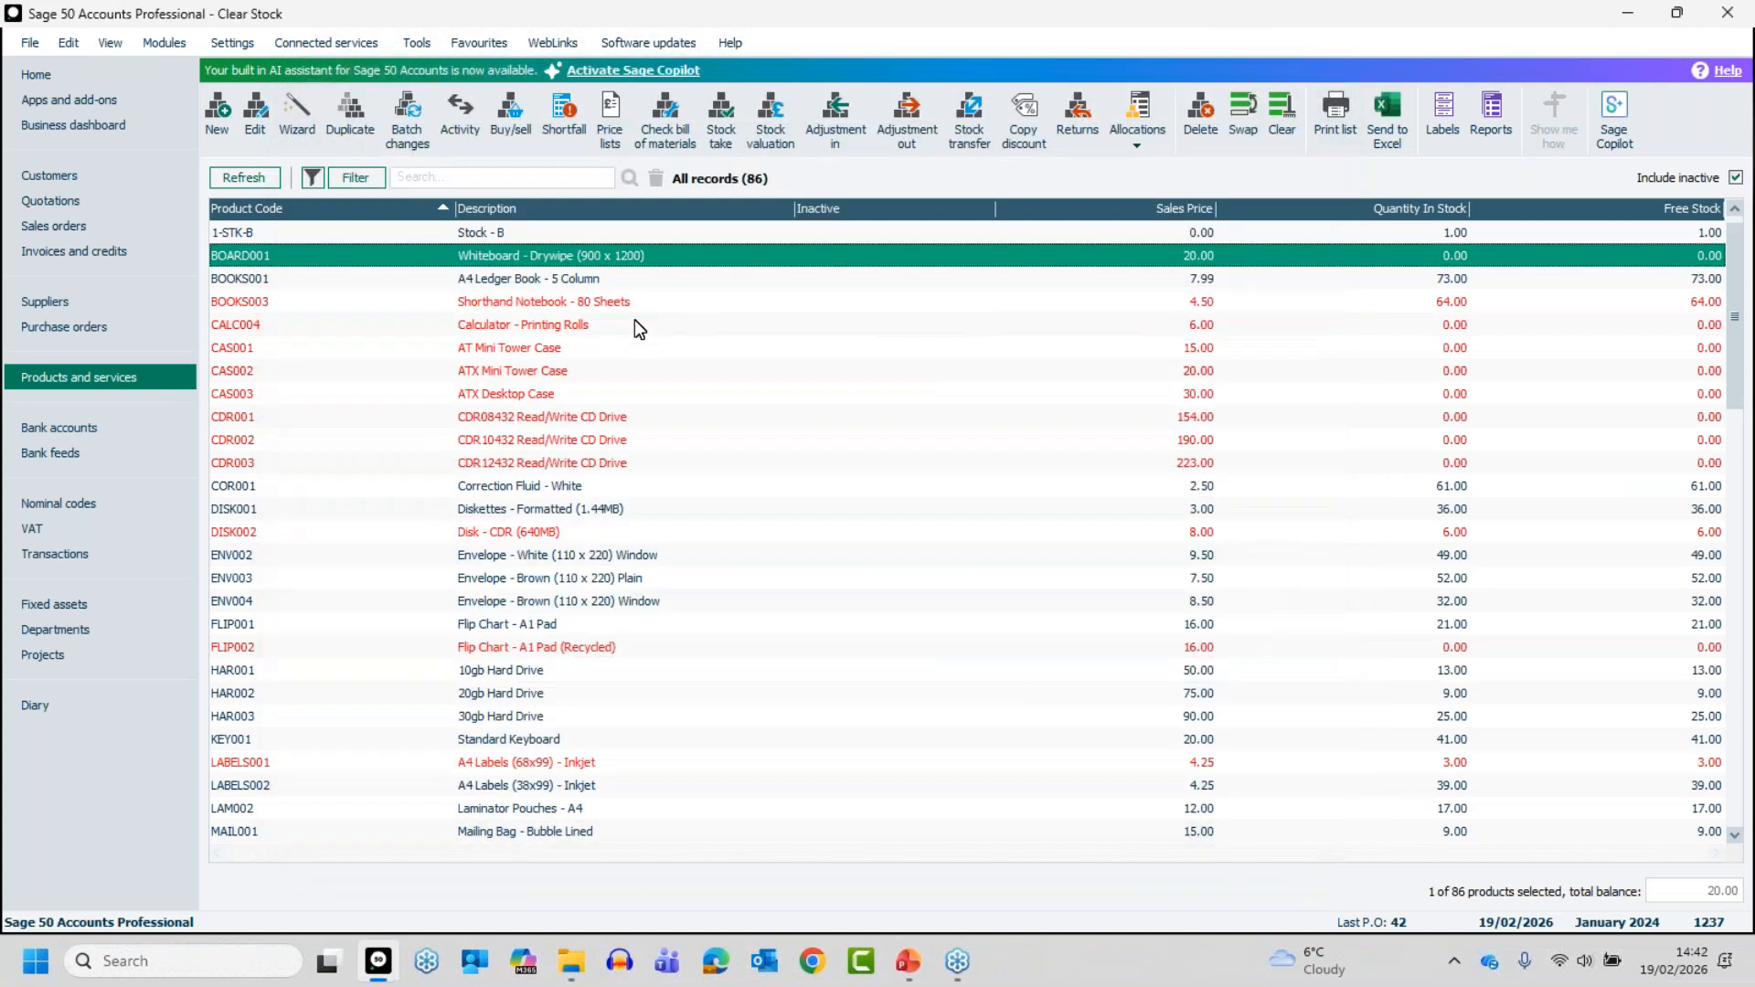
# - Mark product CALC004 as inactive, save its record and close it
pyautogui.keyDown('ctrl'); pyautogui.click(634, 322); pyautogui.keyUp('ctrl')
pyautogui.keyDown('ctrl'); pyautogui.click(638, 263); pyautogui.keyUp('ctrl')
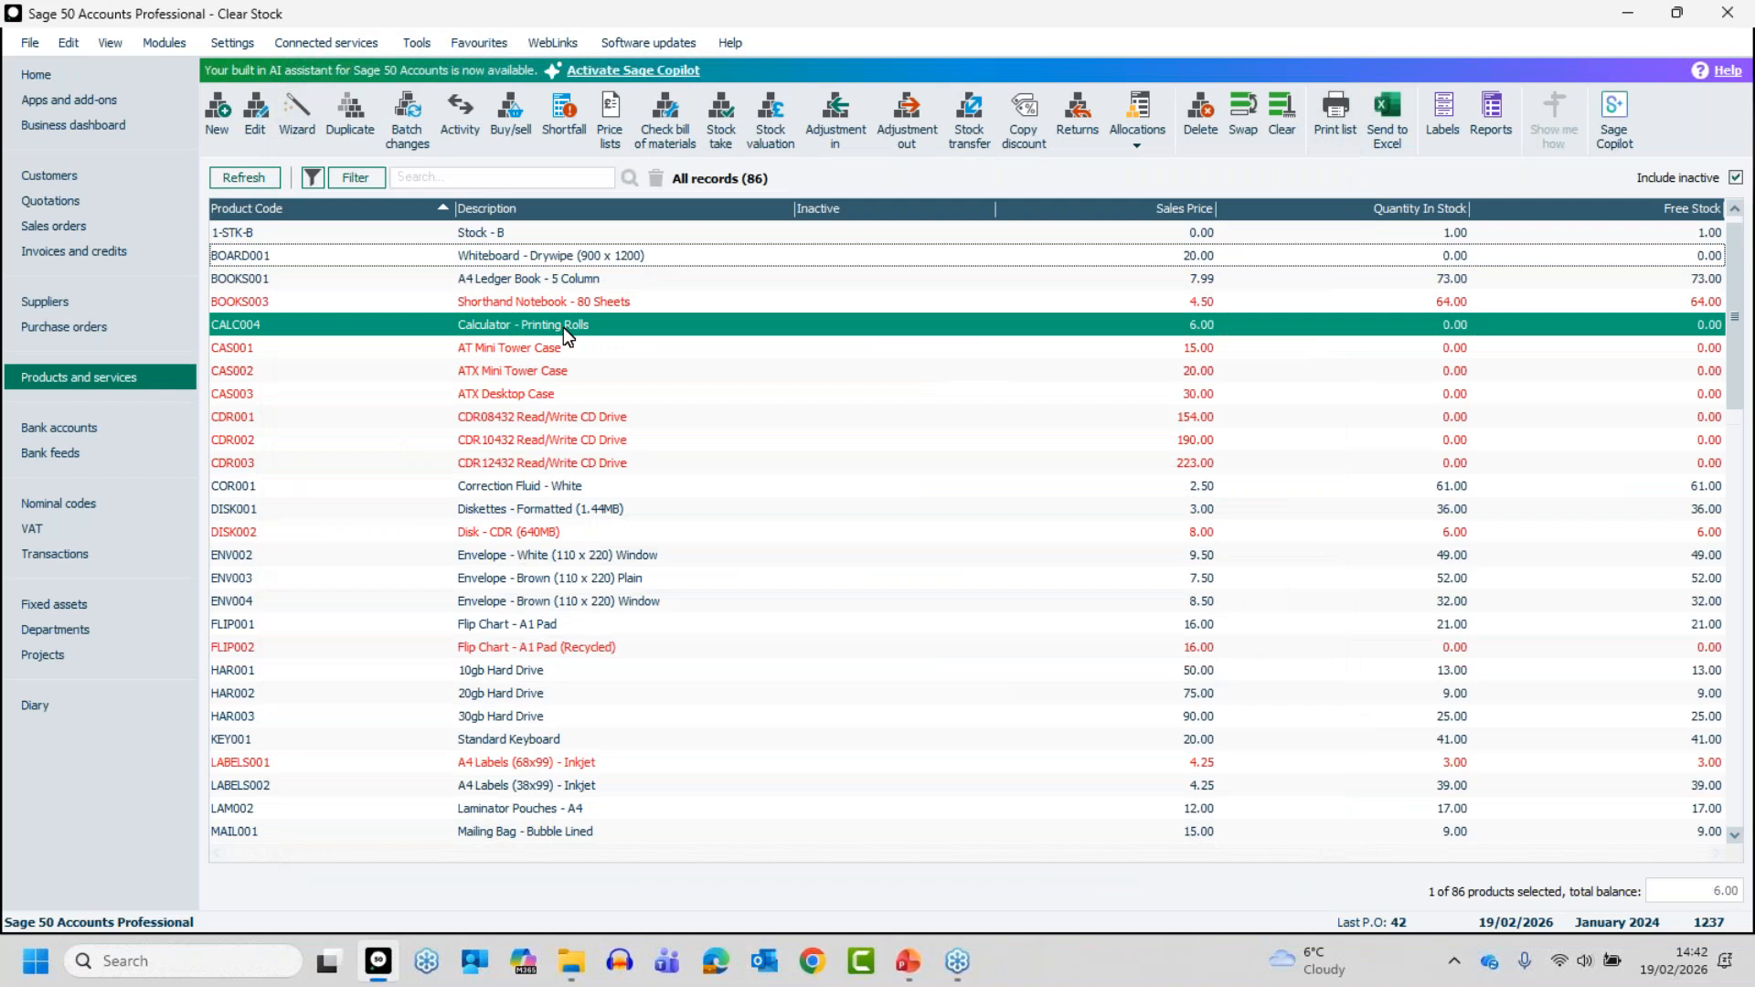
pyautogui.keyDown('ctrl'); pyautogui.click(563, 327); pyautogui.keyUp('ctrl')
pyautogui.doubleClick(563, 334)
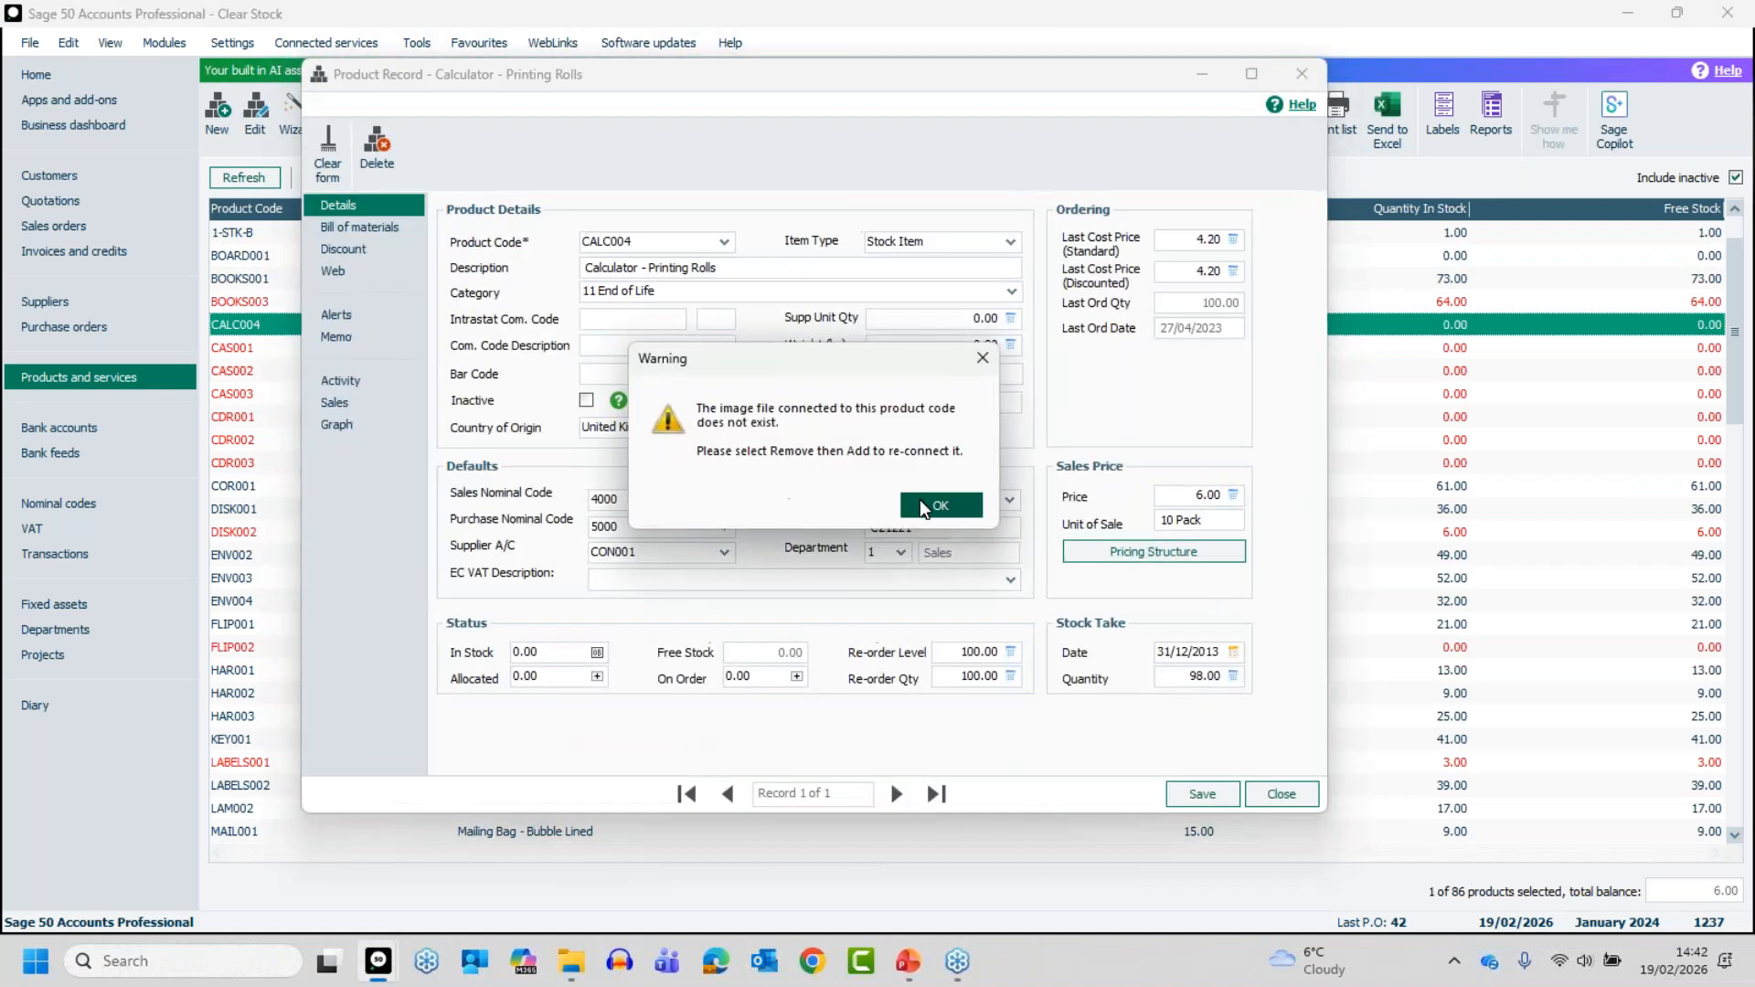
pyautogui.click(920, 499)
pyautogui.click(587, 399)
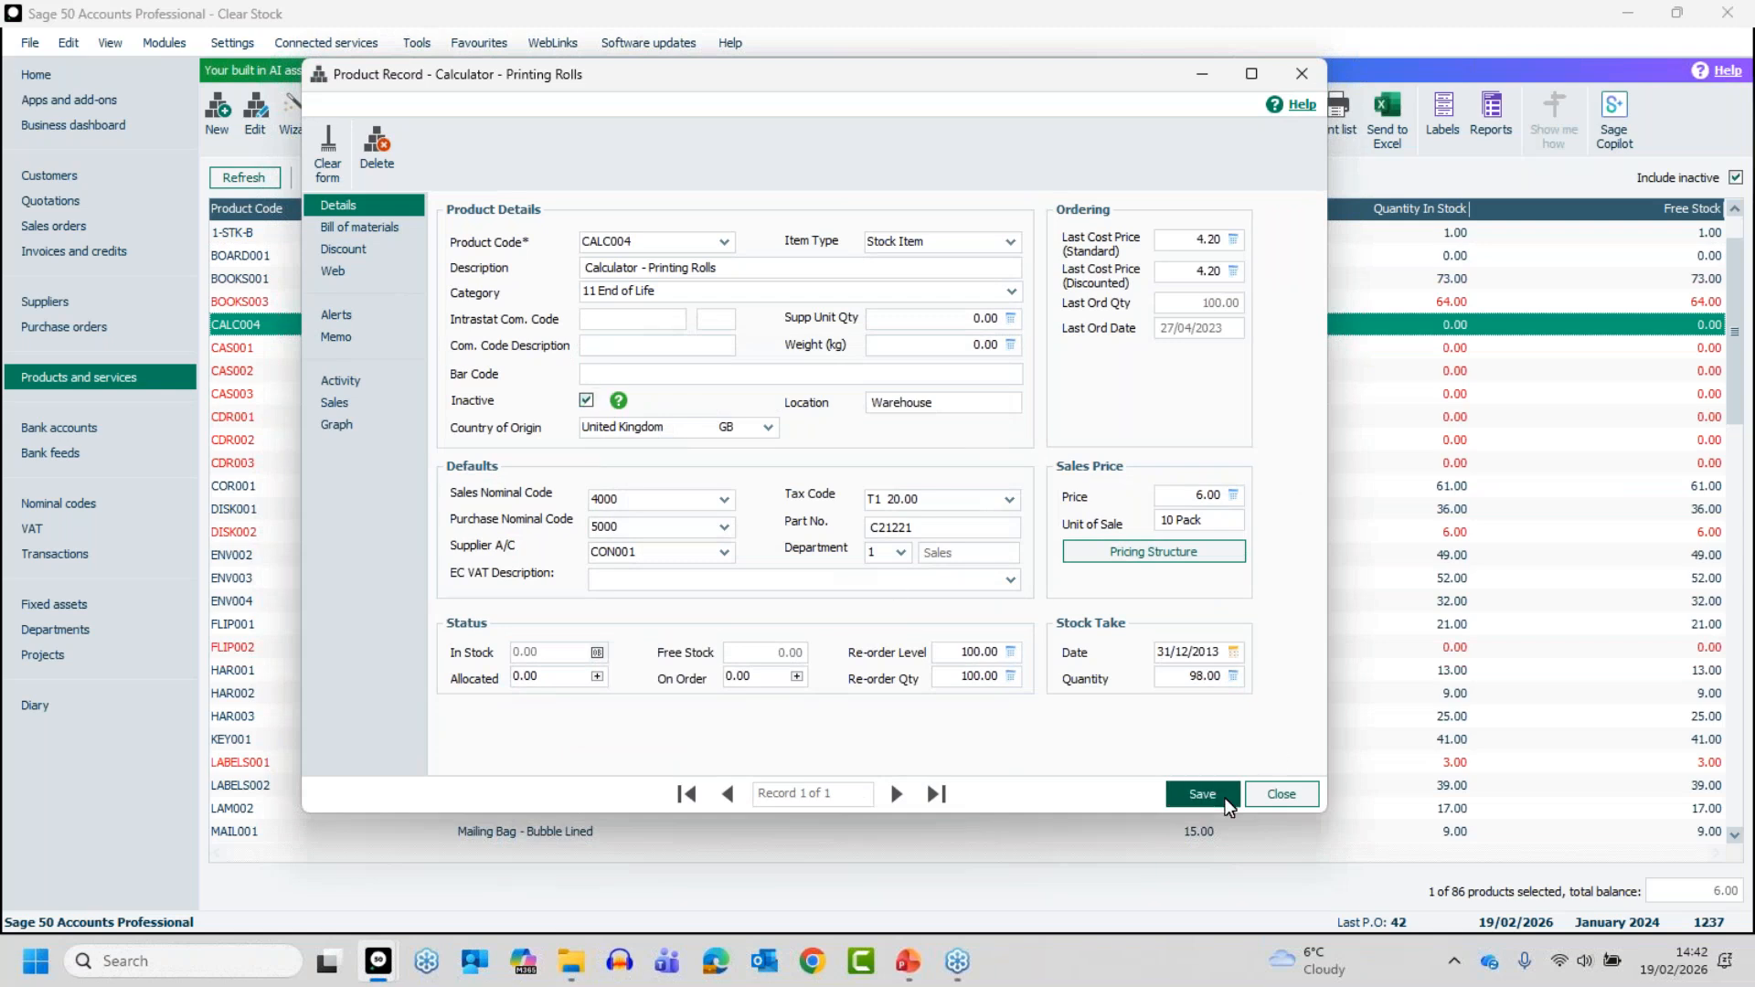
pyautogui.click(1197, 793)
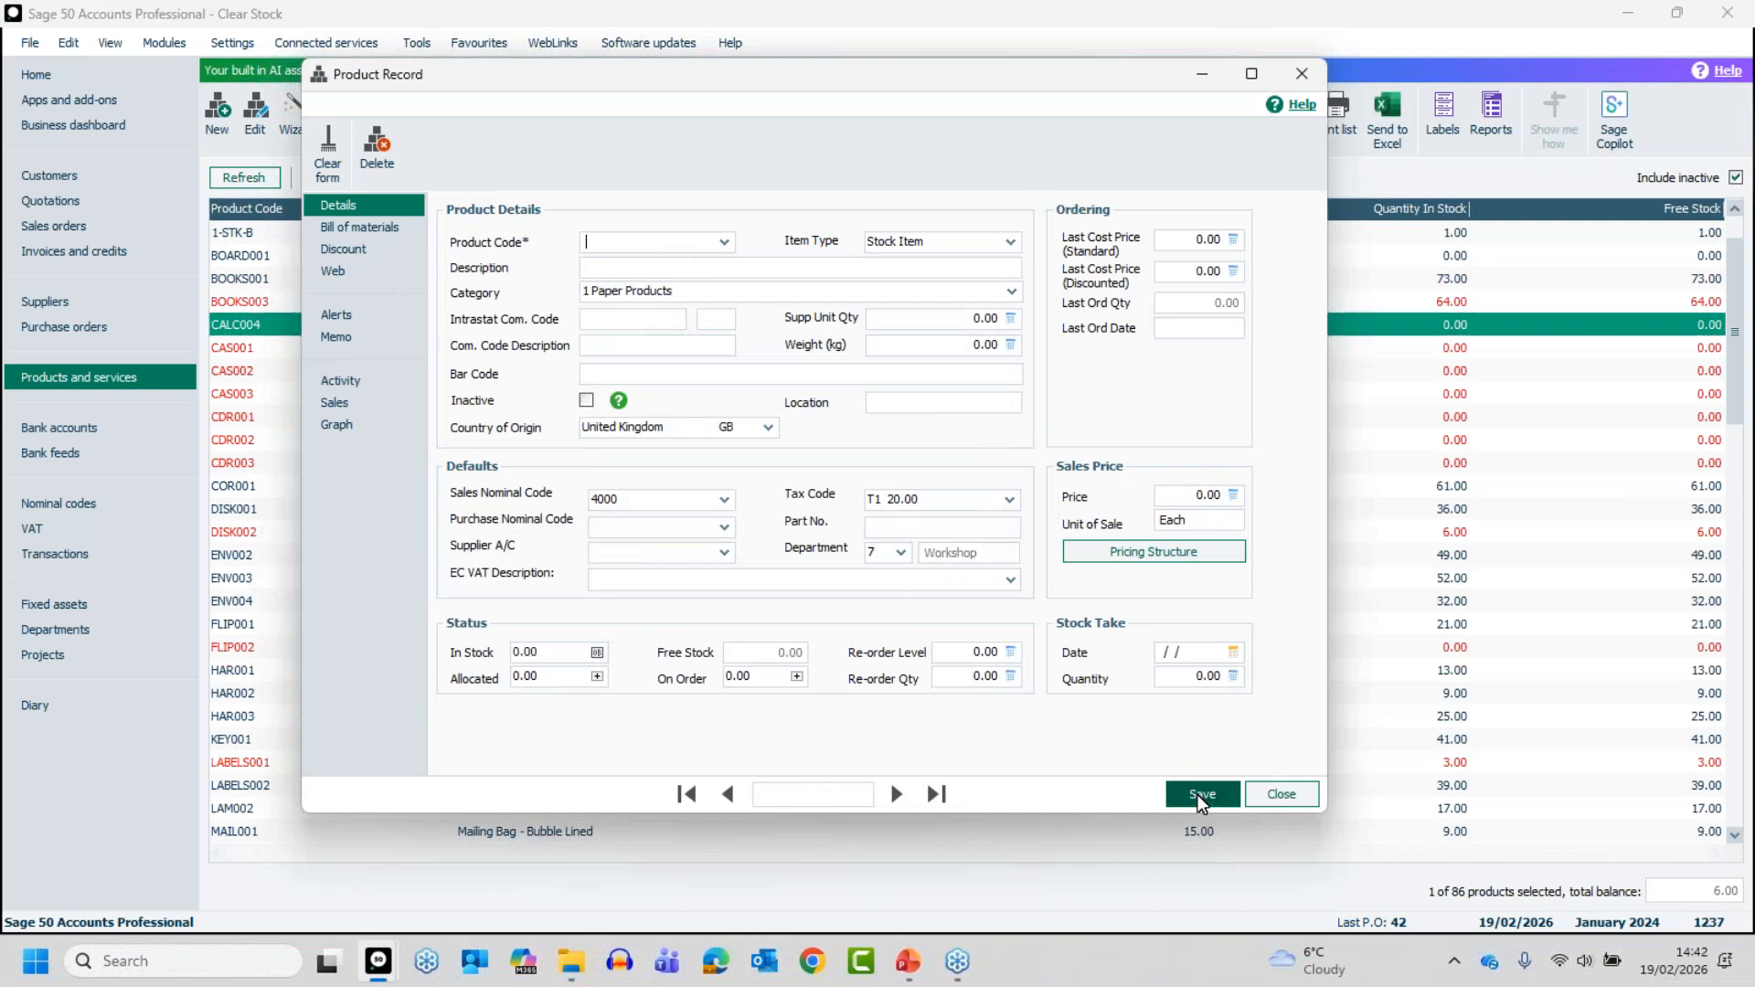
pyautogui.click(1291, 799)
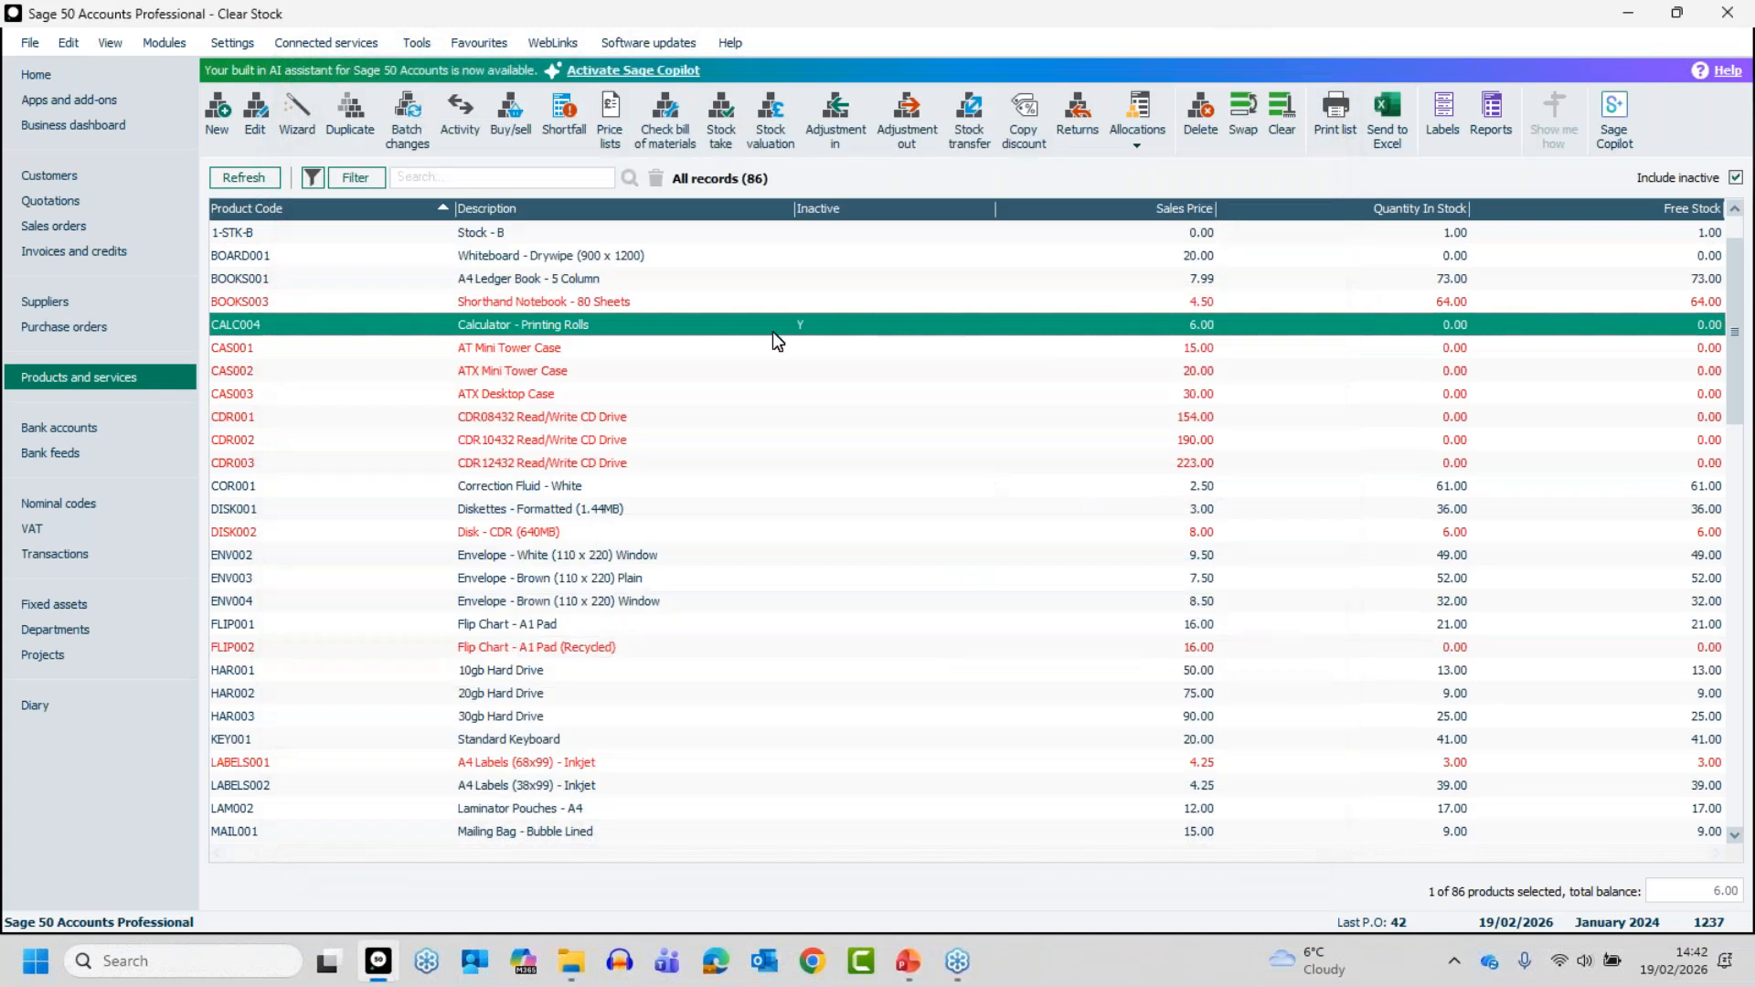
# - Select all products and set them as inactive through a batch change, confirming the multiple-record update and clearing the selection
pyautogui.click(825, 331)
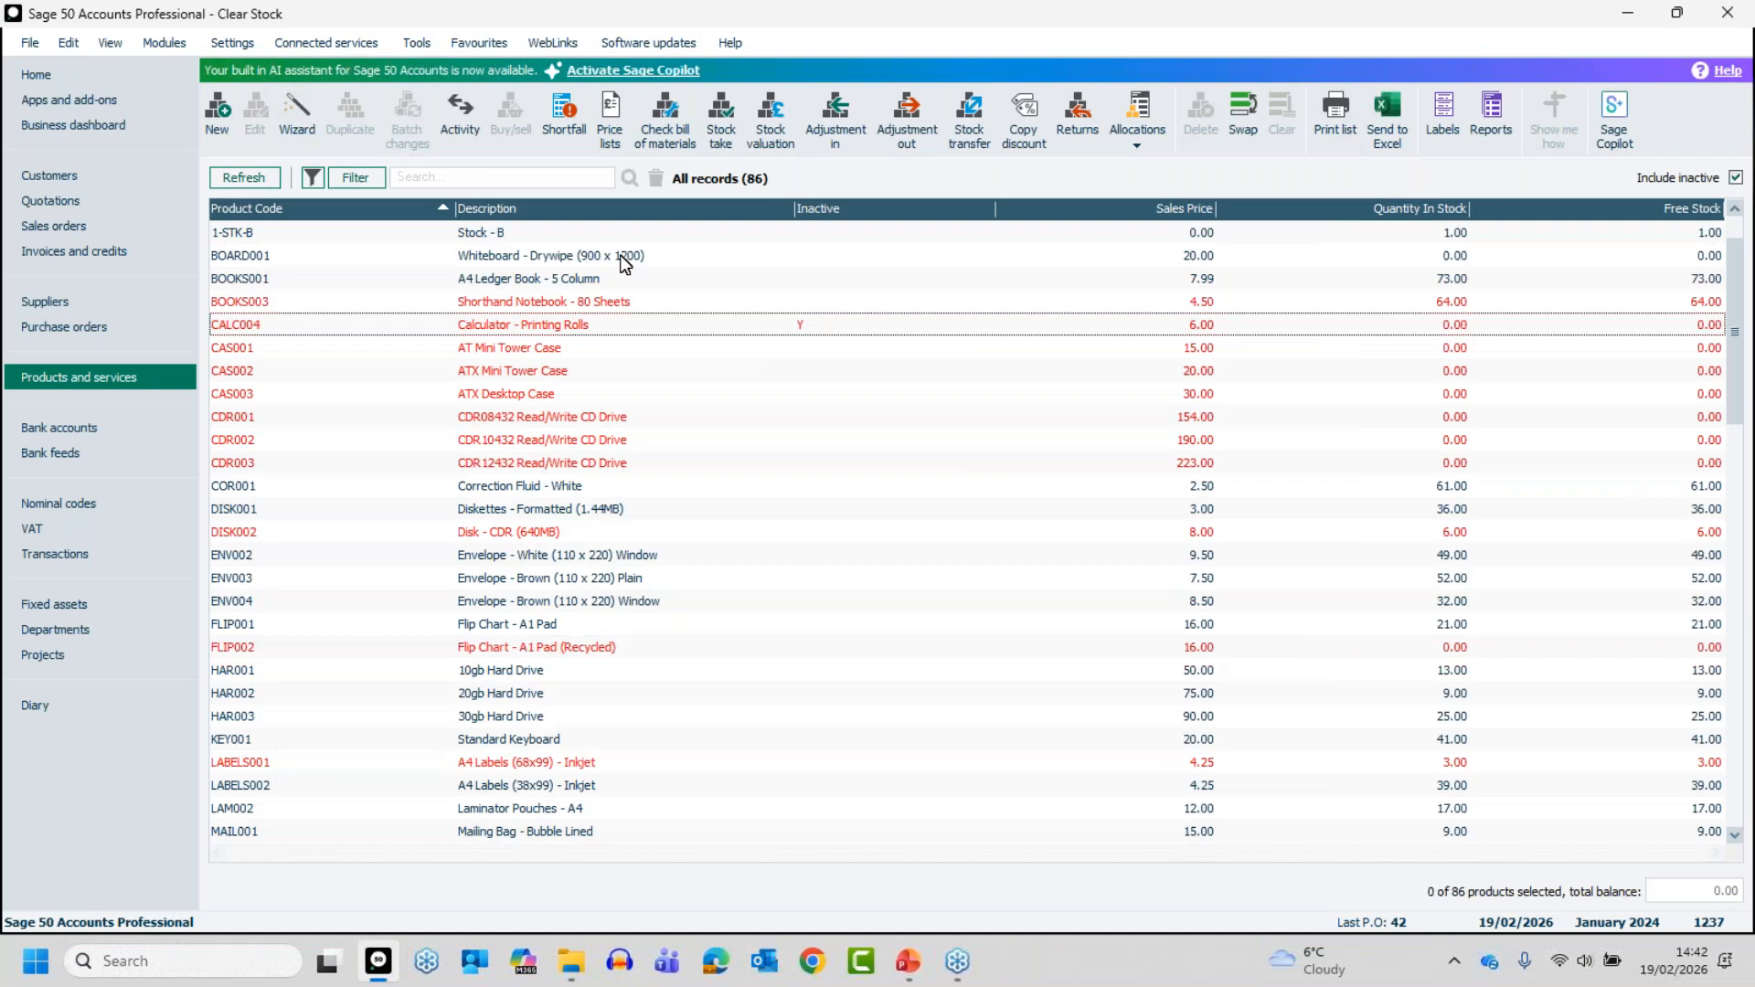
pyautogui.click(1242, 109)
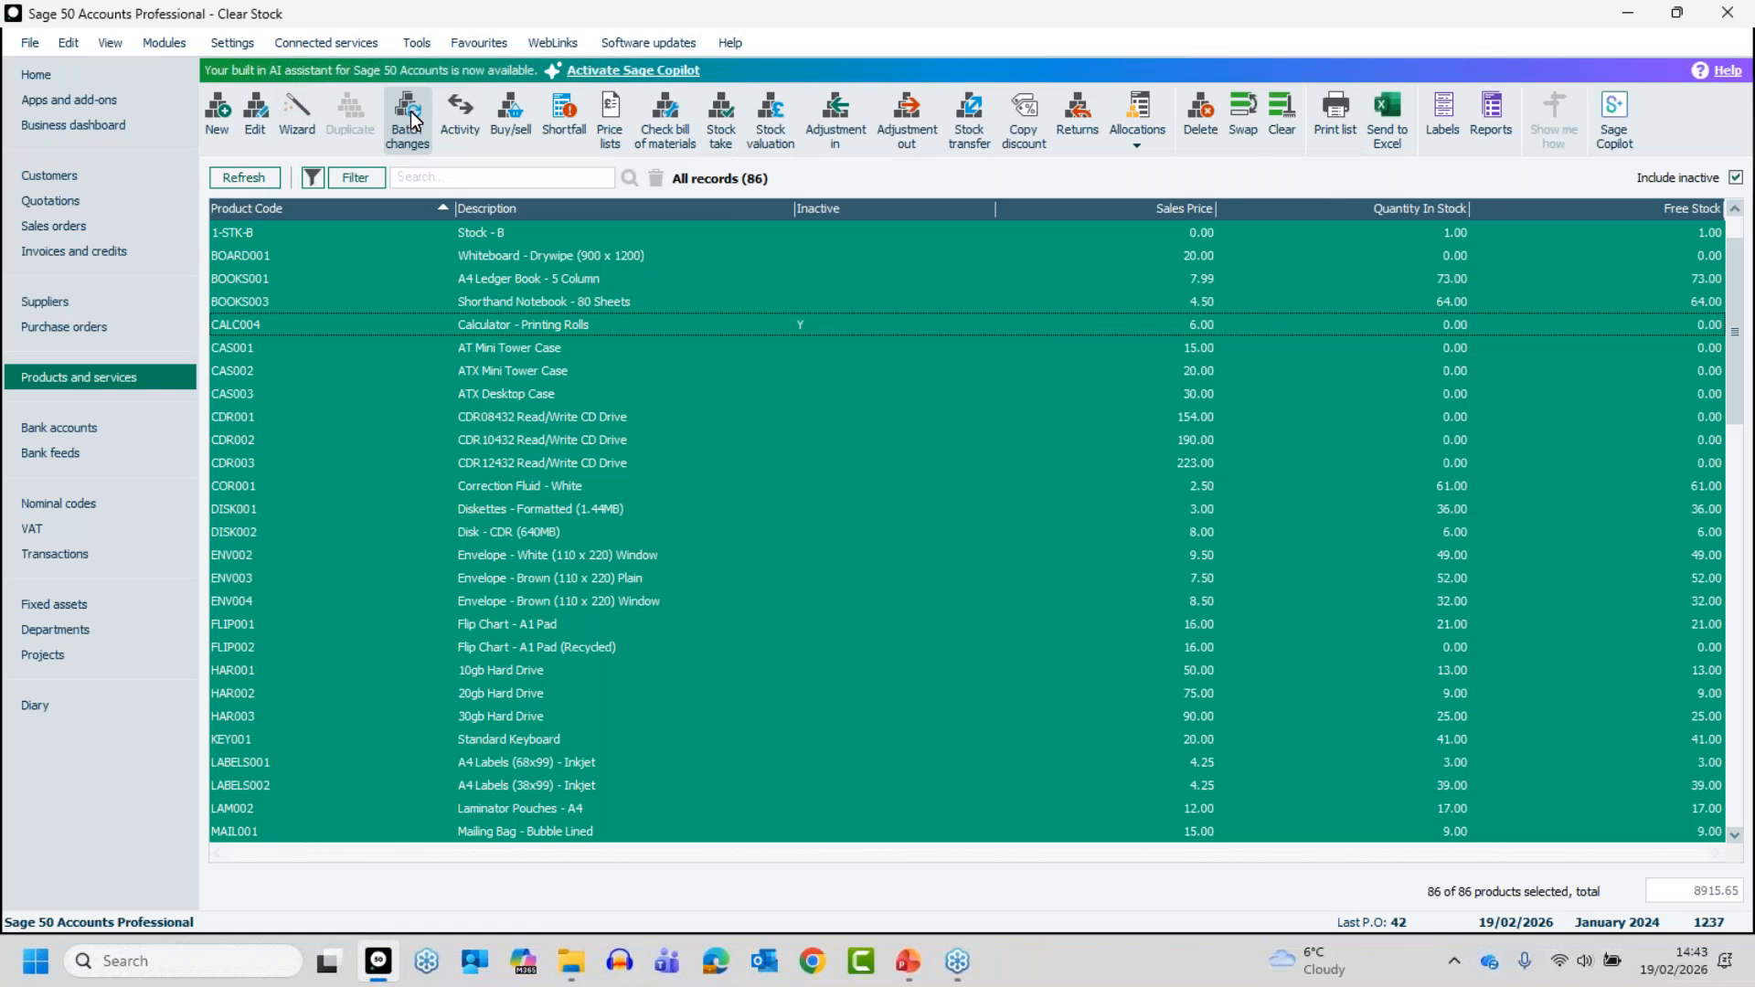
pyautogui.click(414, 117)
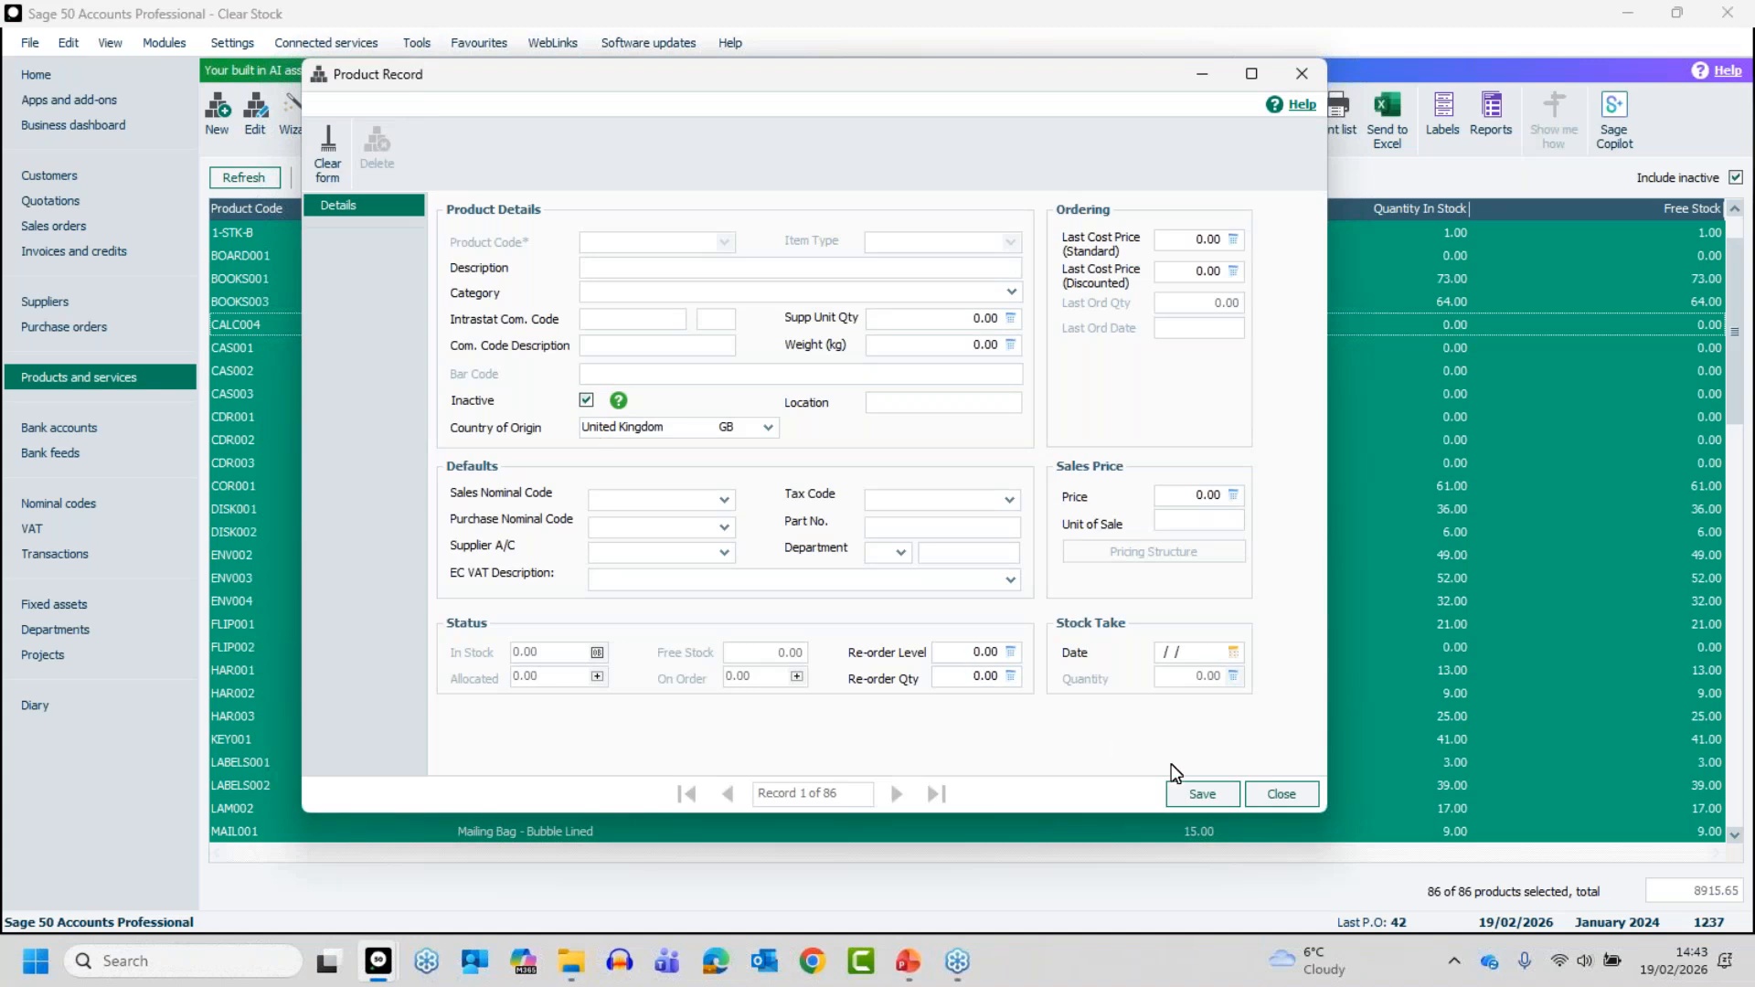
pyautogui.click(1202, 794)
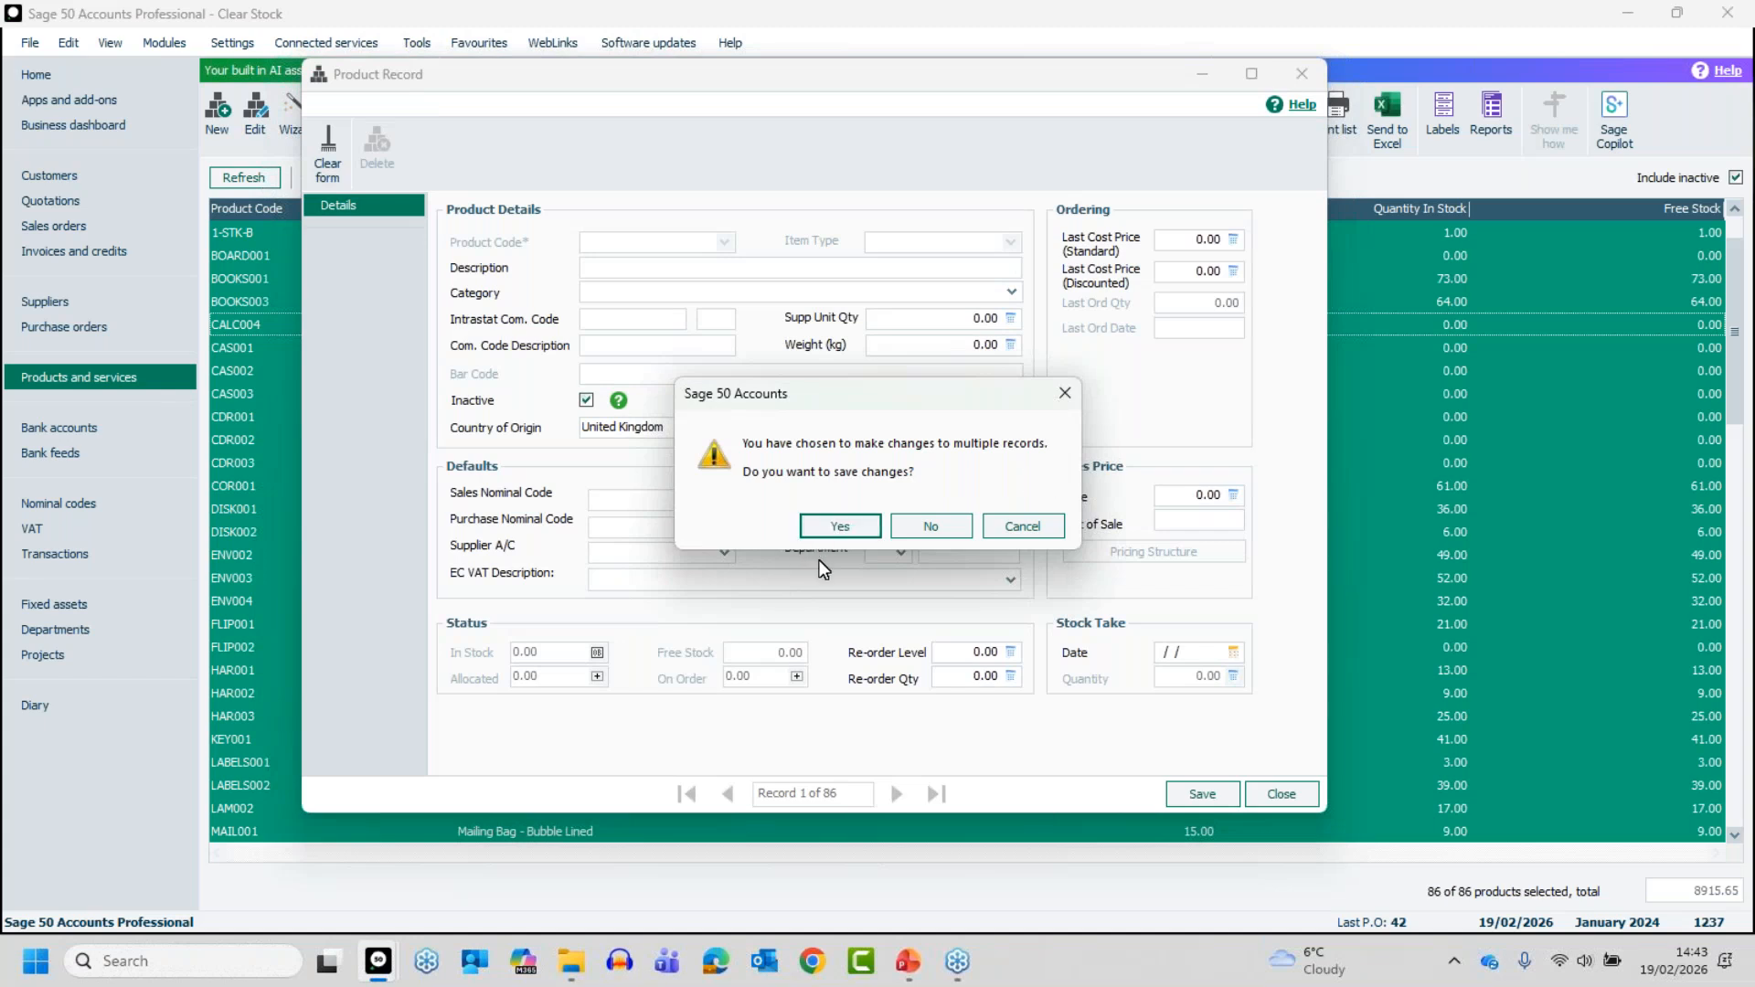
pyautogui.click(840, 525)
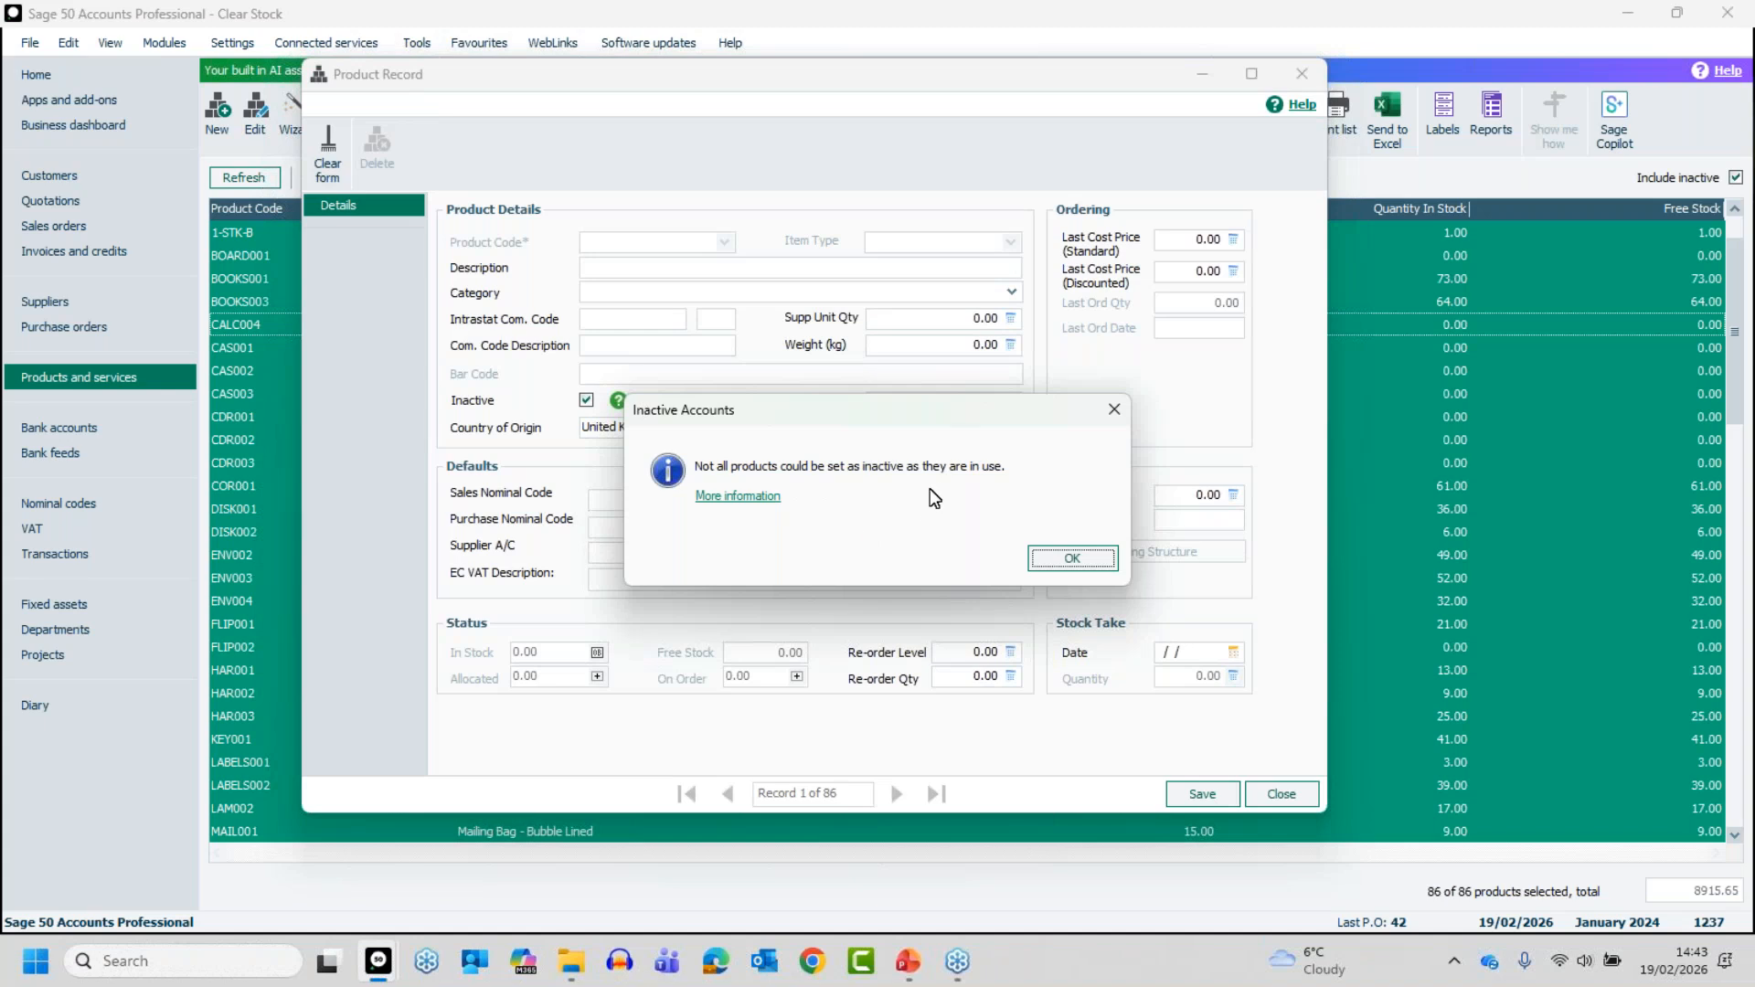
pyautogui.click(1073, 555)
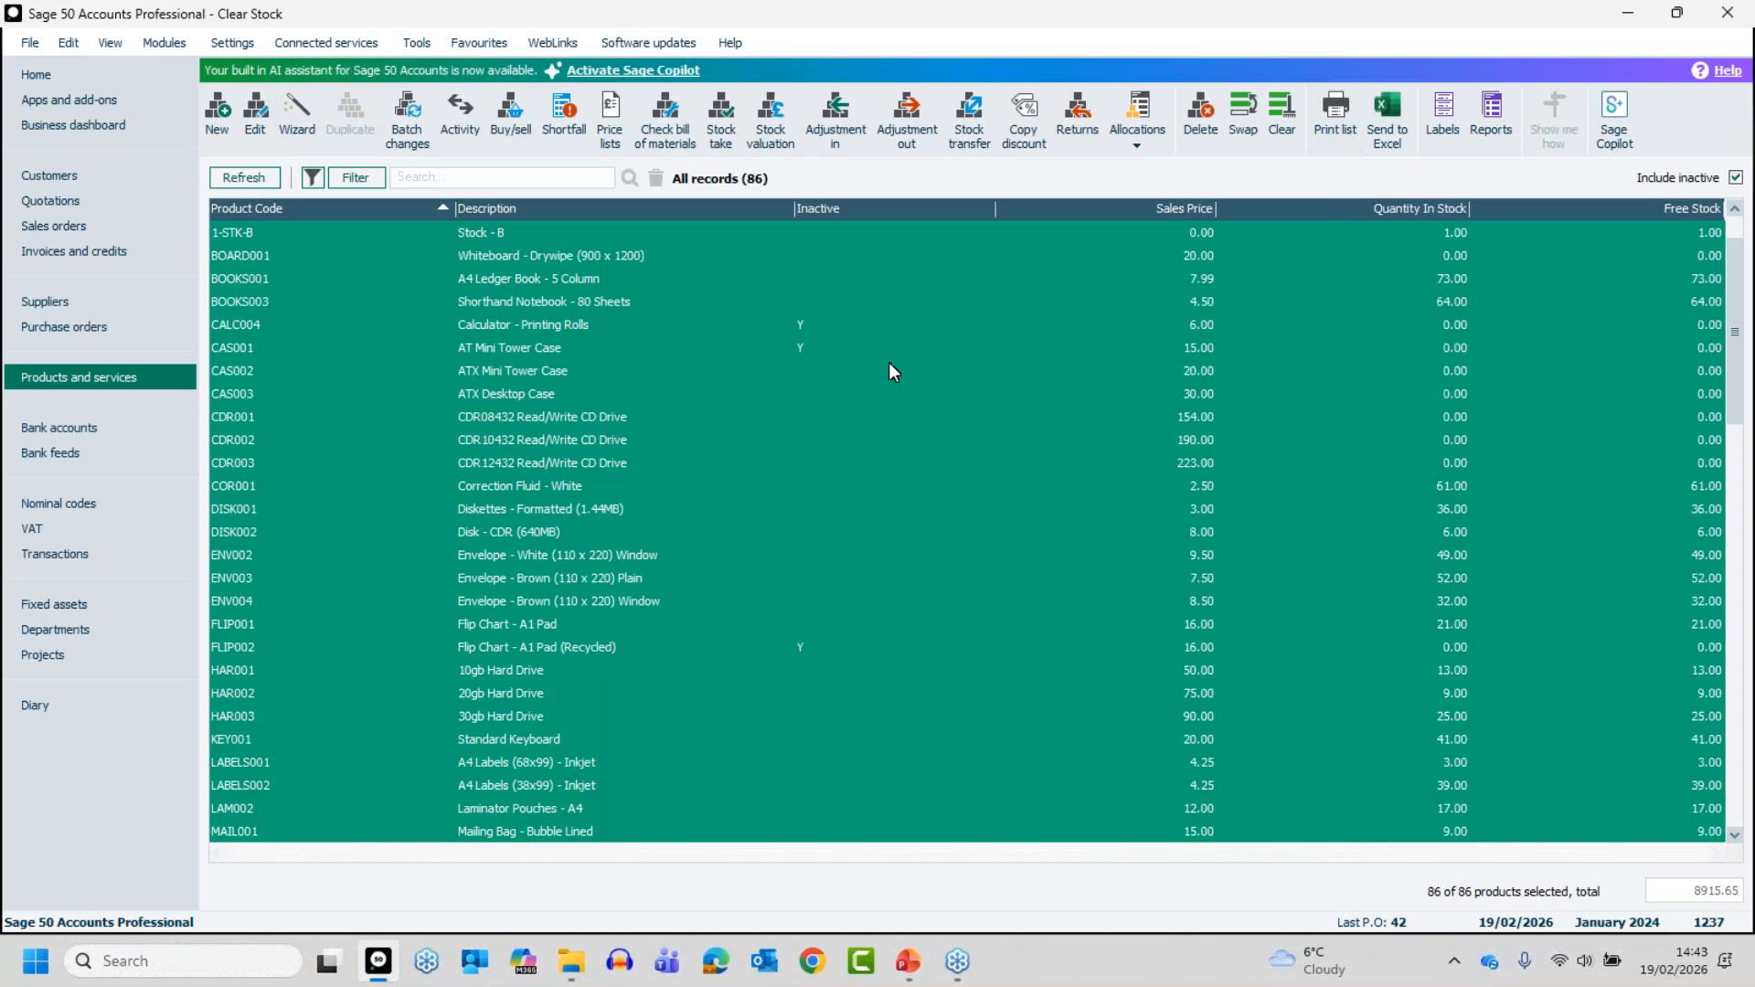
pyautogui.click(1282, 119)
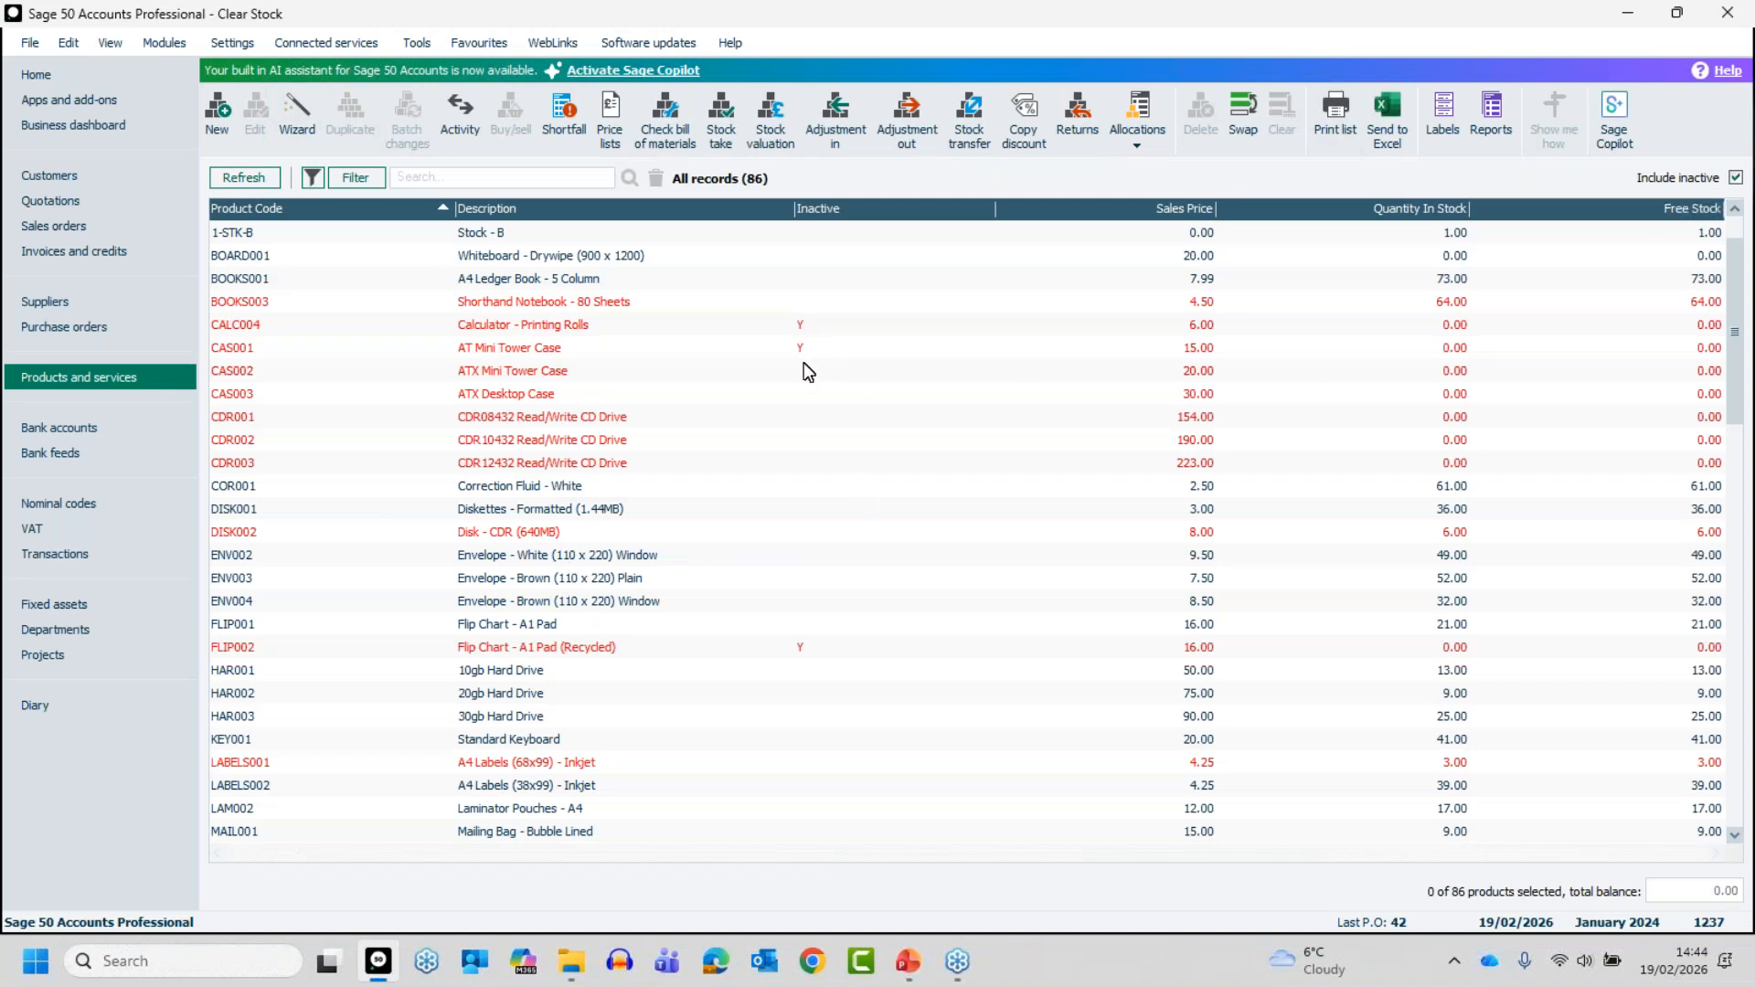
# - Hide inactive products from the product list to compare the view, then include them again
pyautogui.moveTo(1733, 386)
pyautogui.mouseDown()
pyautogui.moveTo(1744, 807)
pyautogui.moveTo(1730, 360)
pyautogui.mouseUp()
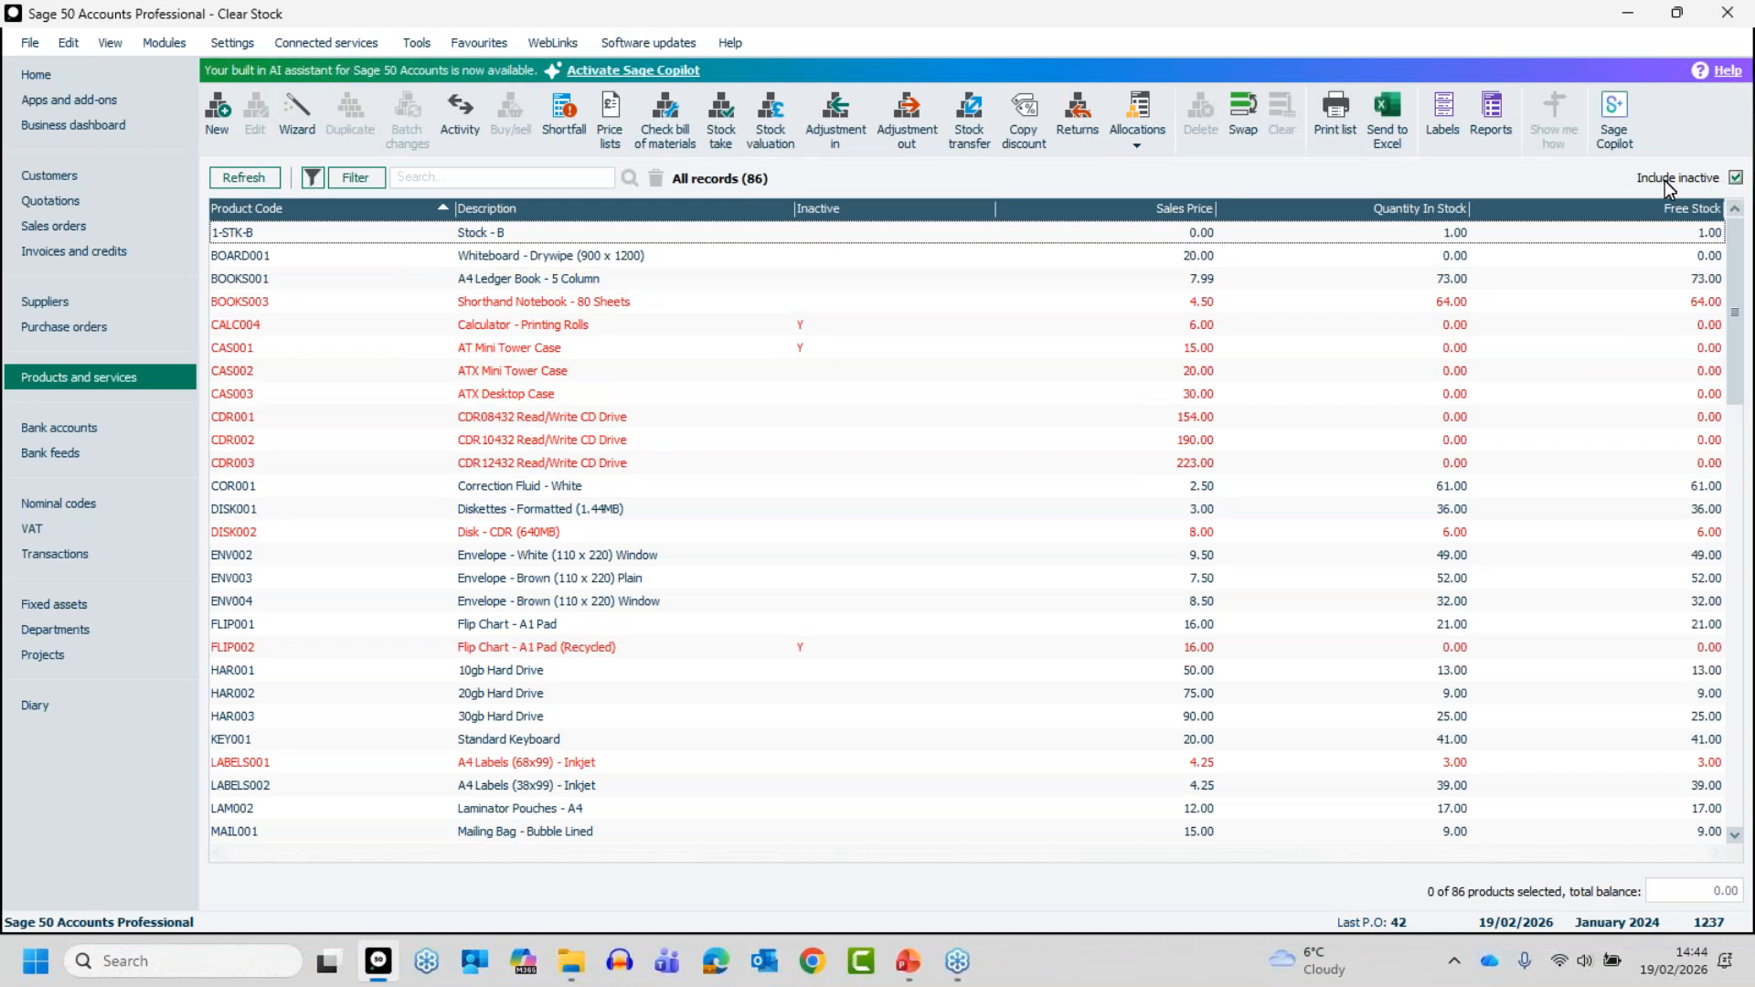
pyautogui.click(1735, 177)
pyautogui.click(1735, 178)
pyautogui.click(1736, 177)
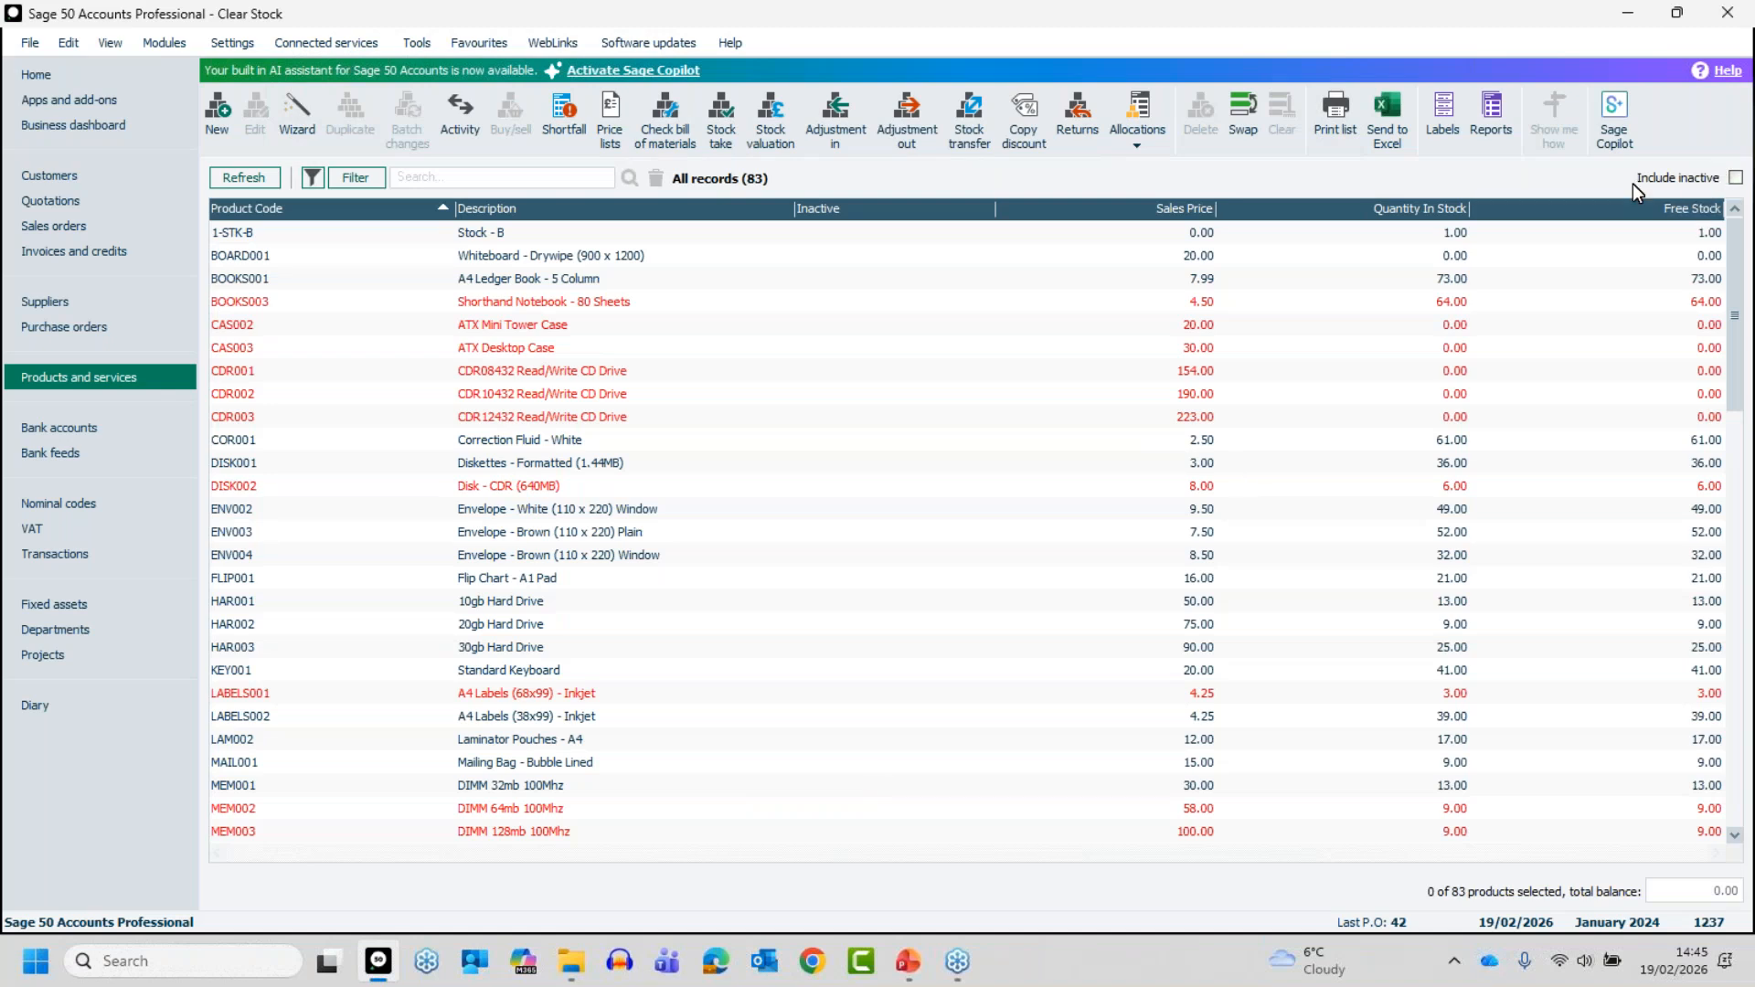
pyautogui.click(1737, 178)
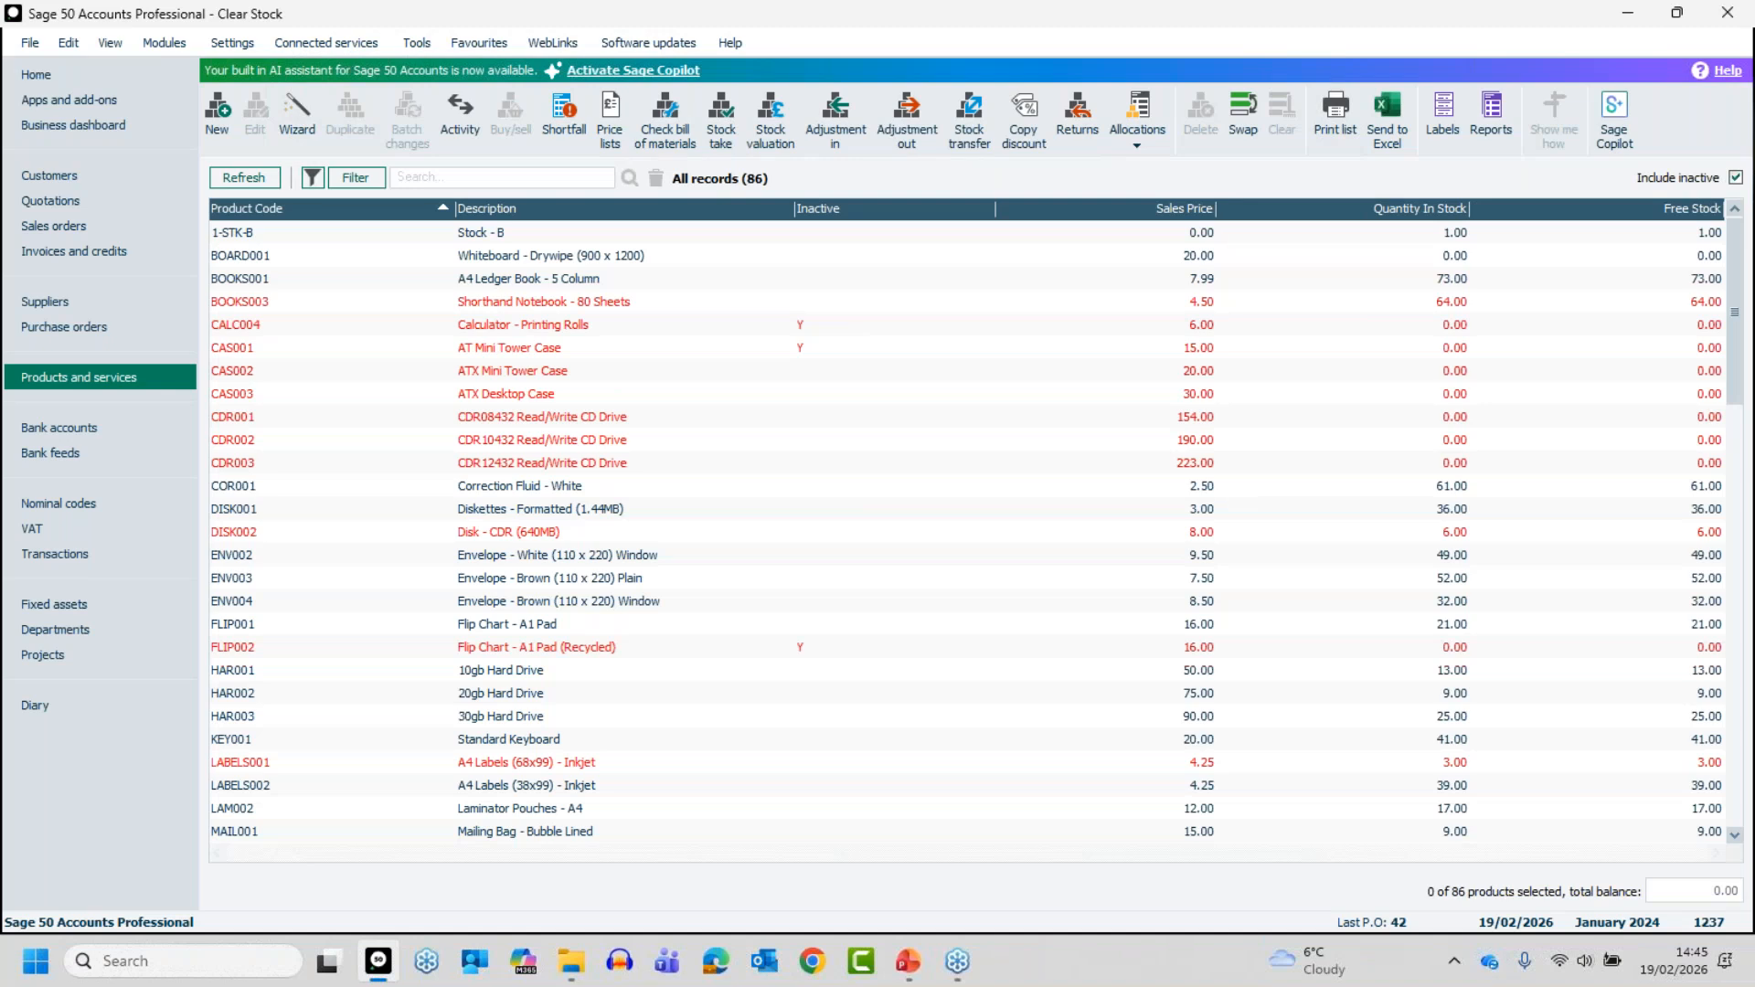
pyautogui.hotkey('alt', 'Tab')
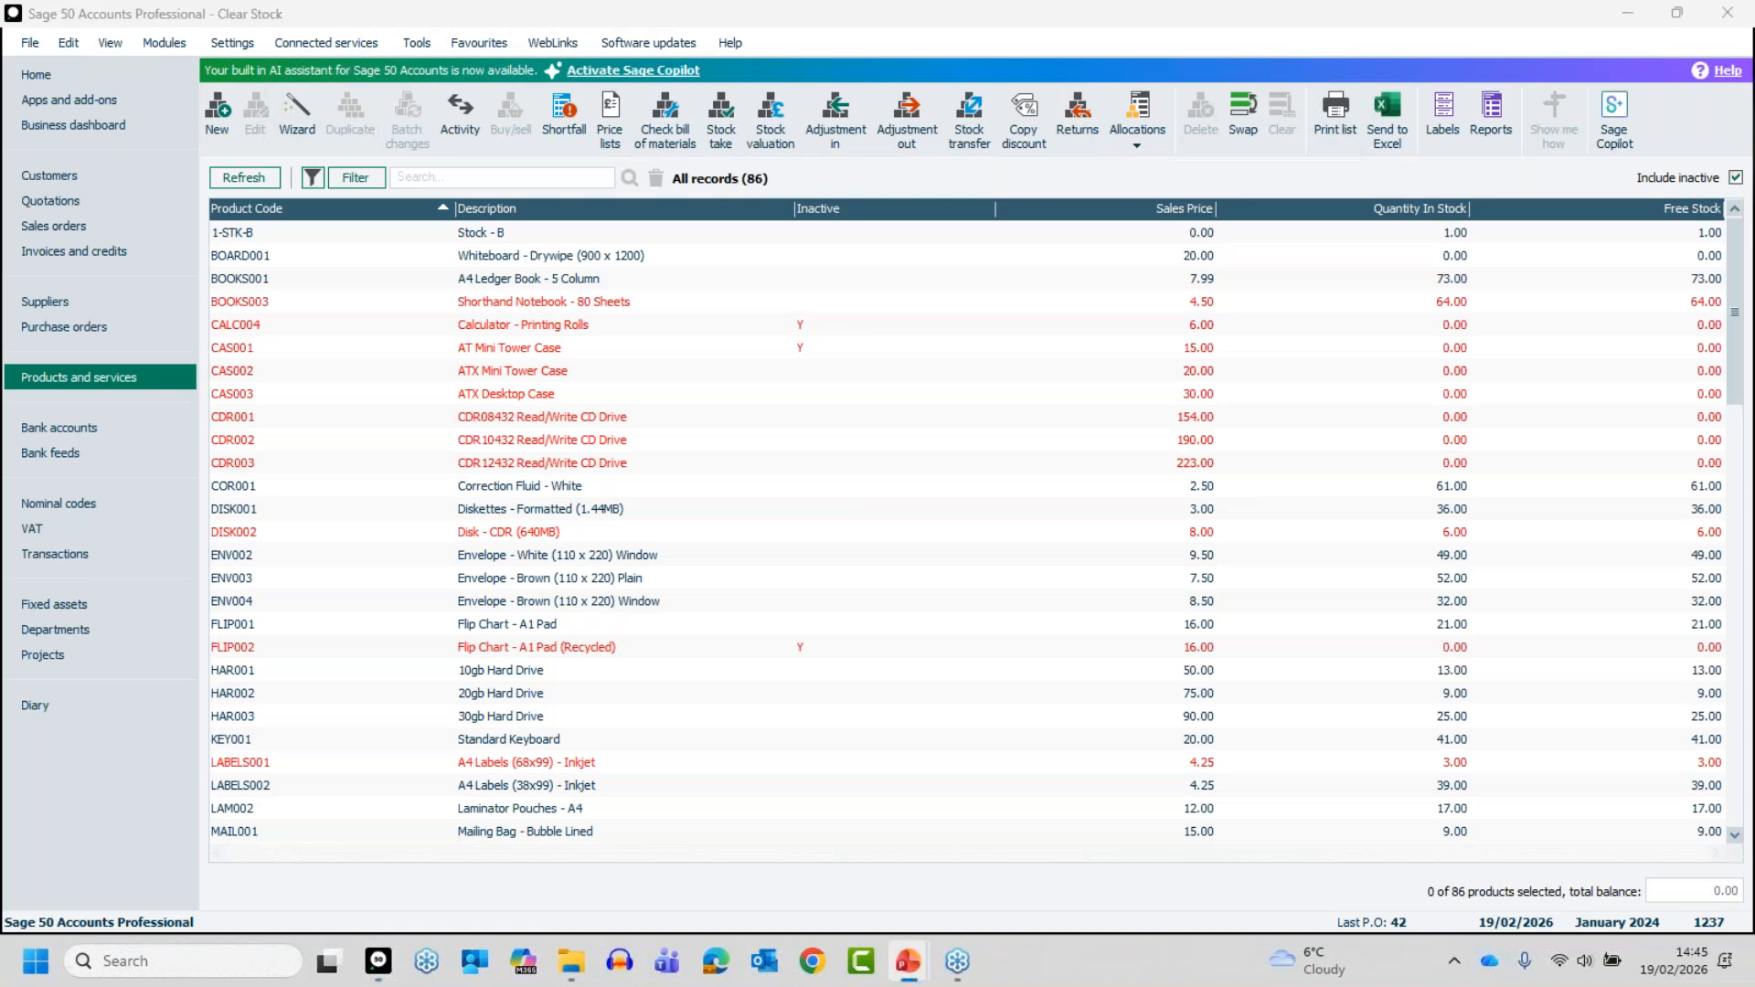